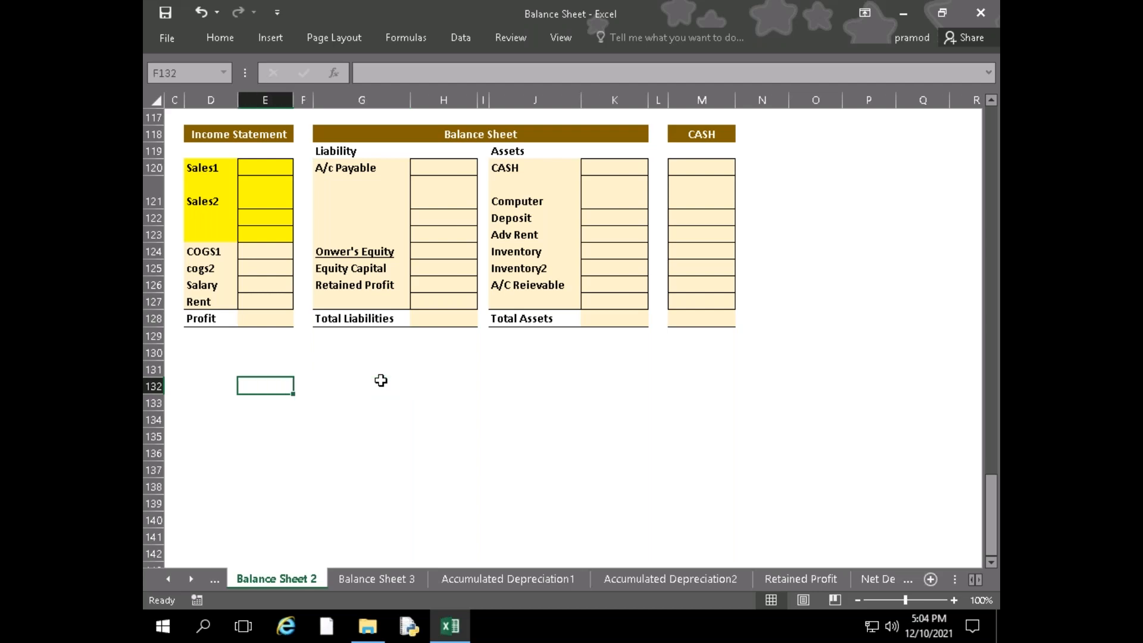
Examine the CASH column and the asset rows of the blank balance sheet template
{"action": "key", "text": "Right"}
{"action": "key", "text": "Up"}
{"action": "key", "text": "Up"}
{"action": "key", "text": "Right"}
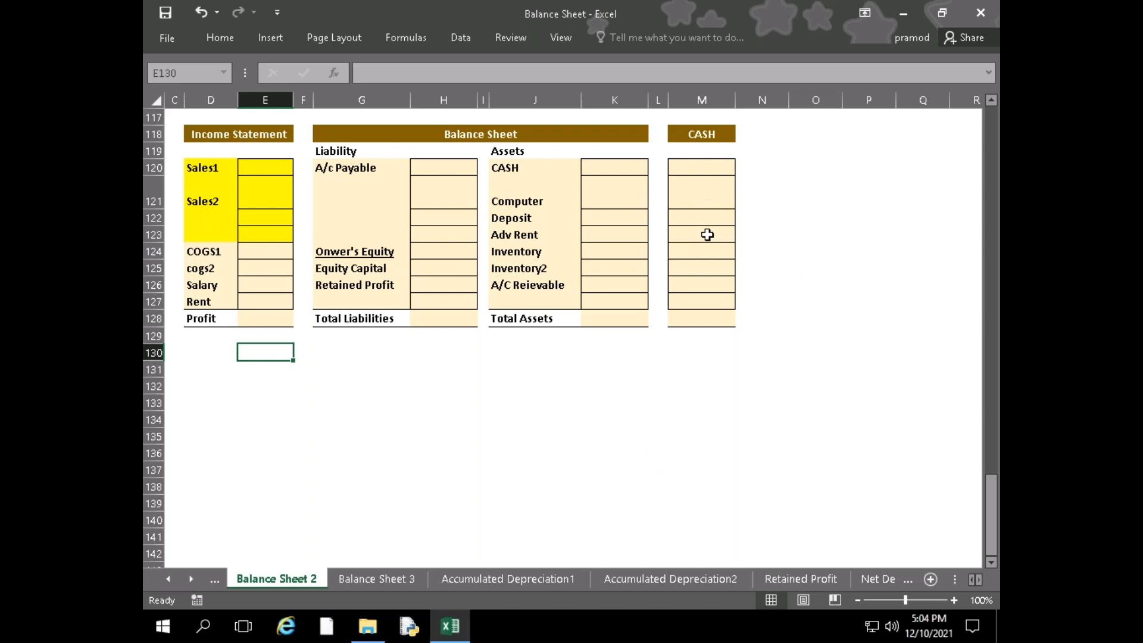
{"action": "left_click", "coordinate": [691, 314]}
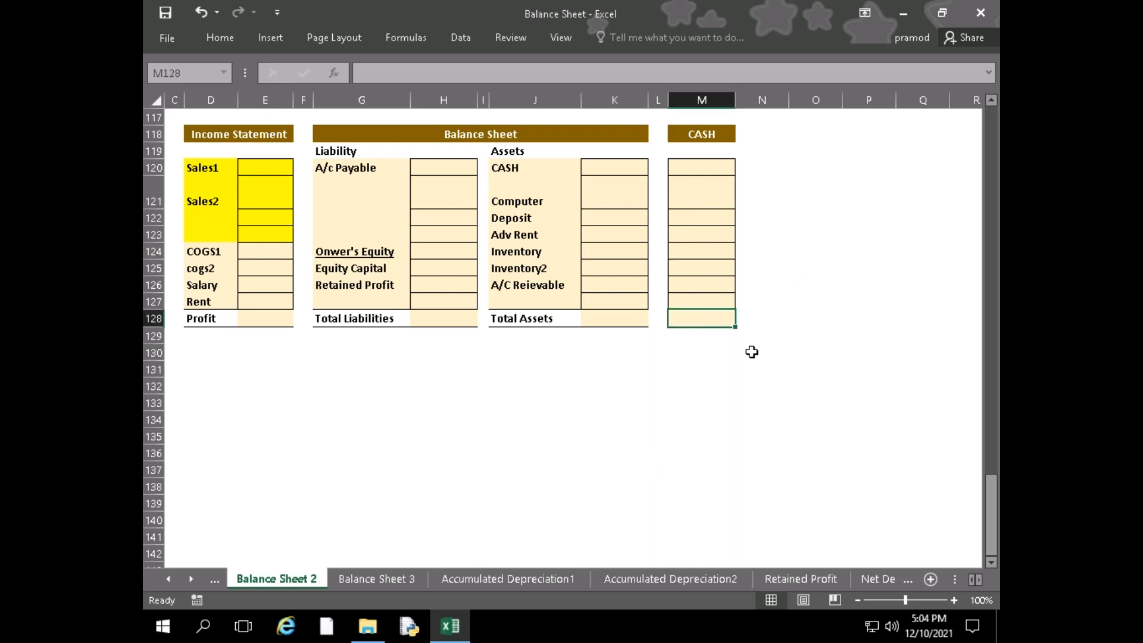
{"action": "left_click", "coordinate": [598, 164]}
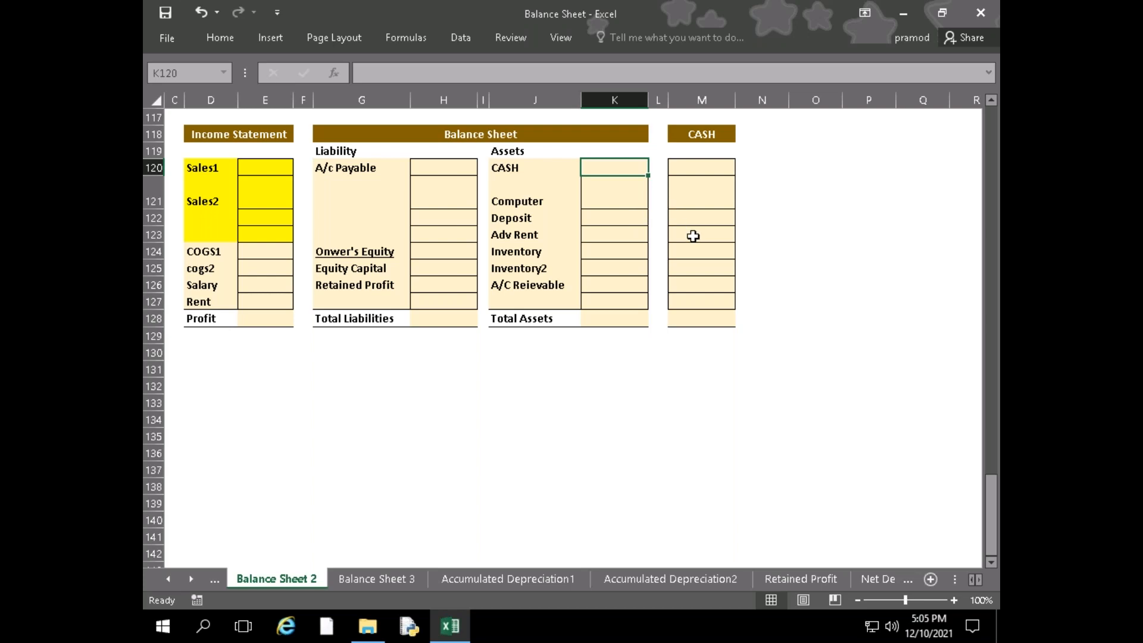
{"action": "left_click", "coordinate": [709, 317]}
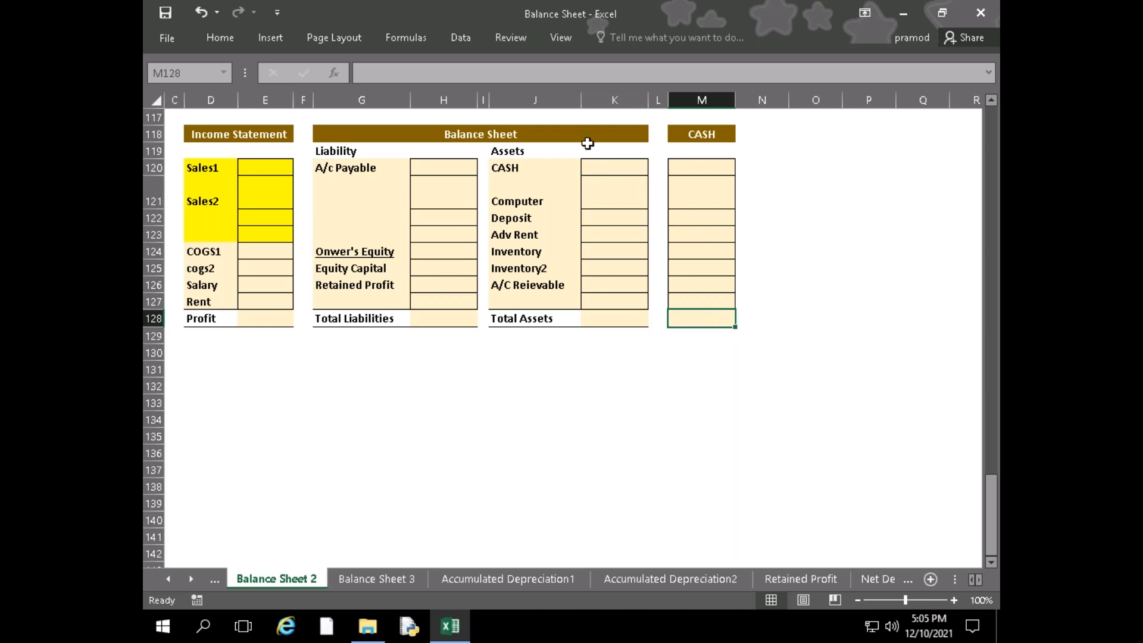
{"action": "left_click", "coordinate": [605, 218]}
{"action": "left_click", "coordinate": [606, 232]}
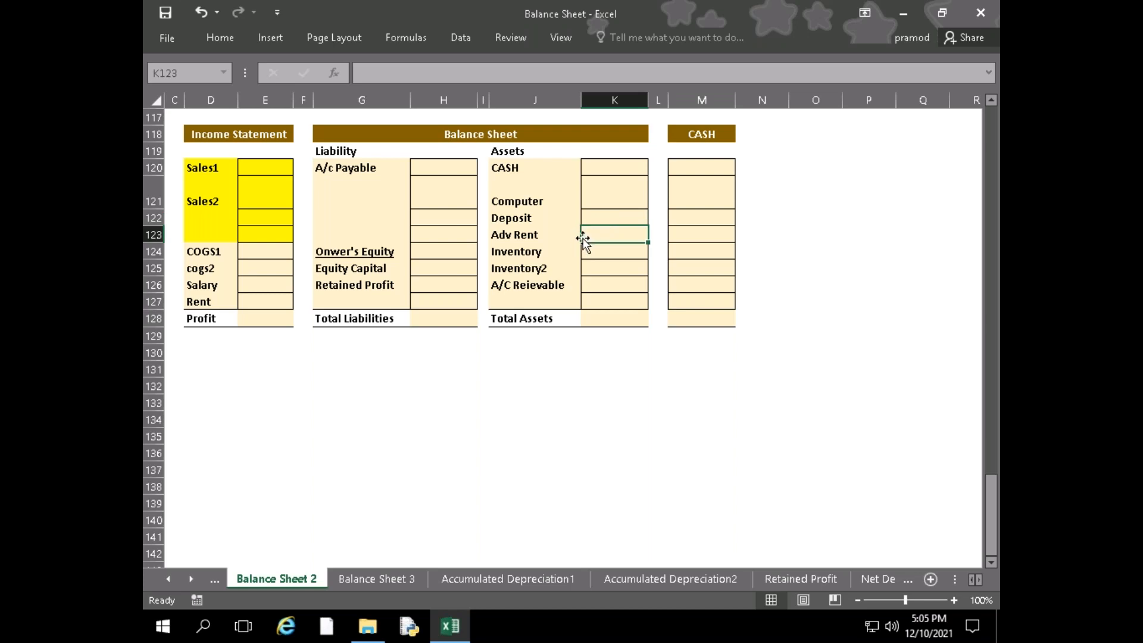
{"action": "left_click", "coordinate": [702, 204]}
{"action": "left_click", "coordinate": [614, 164]}
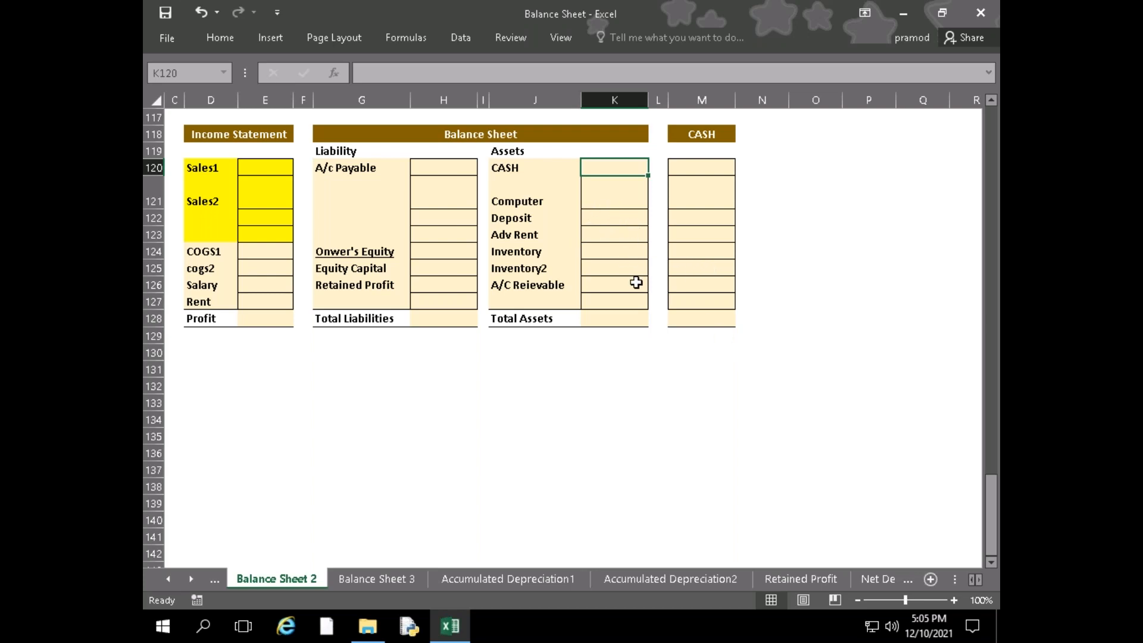
{"action": "left_click", "coordinate": [701, 317]}
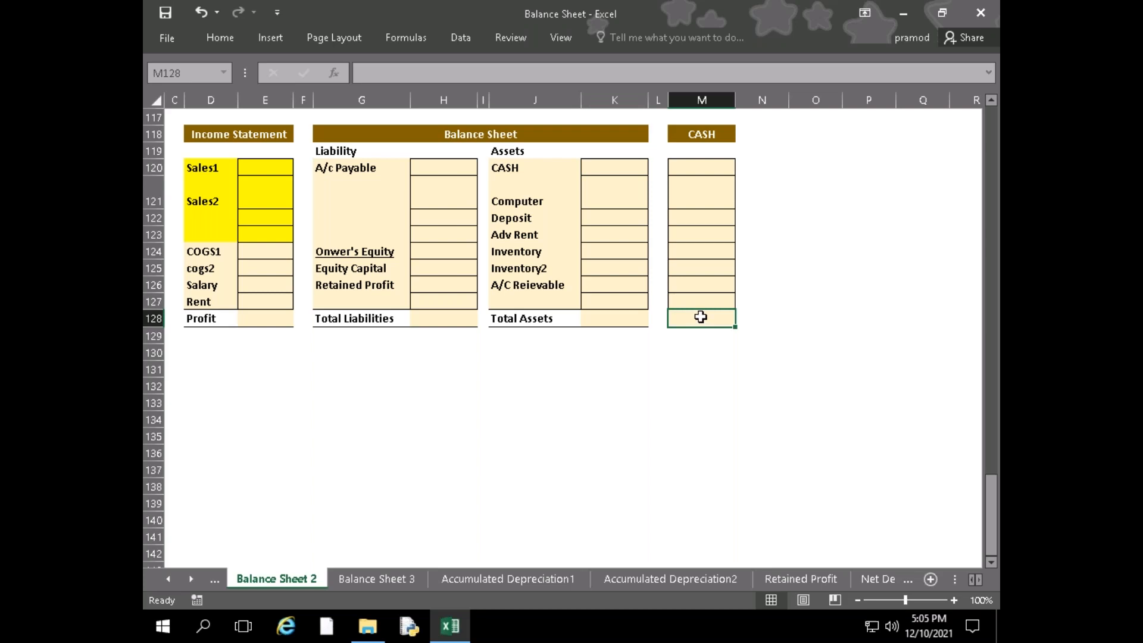
{"action": "left_click", "coordinate": [610, 170]}
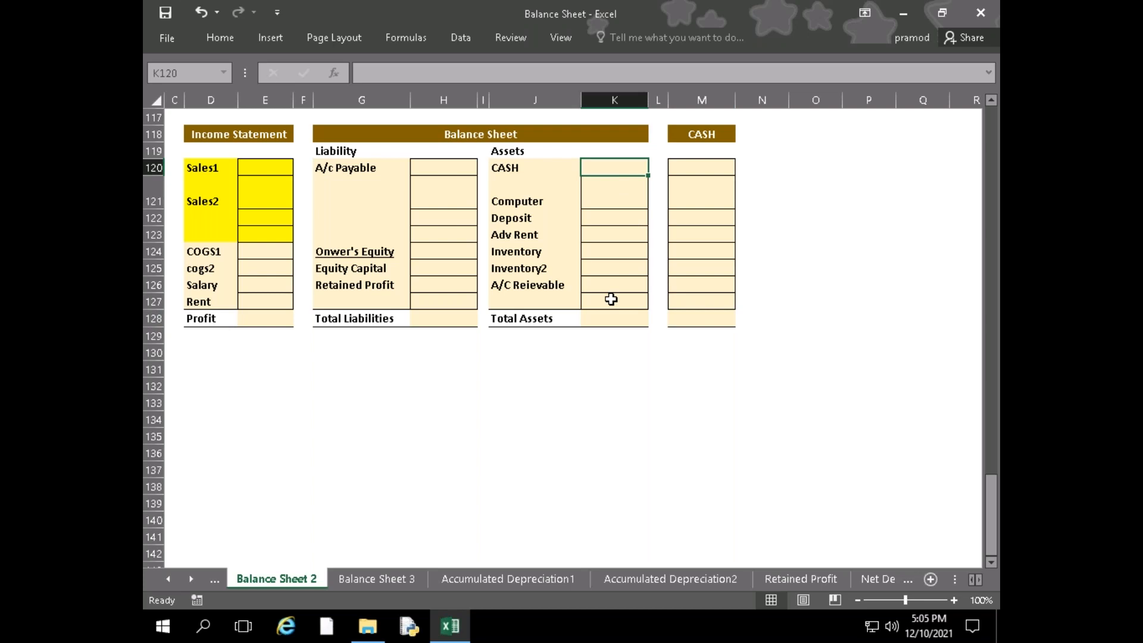
Examine the Salary, Rent and Profit rows of the blank income statement alongside the Total Assets cell
{"action": "left_click", "coordinate": [265, 301]}
{"action": "key", "text": "Up"}
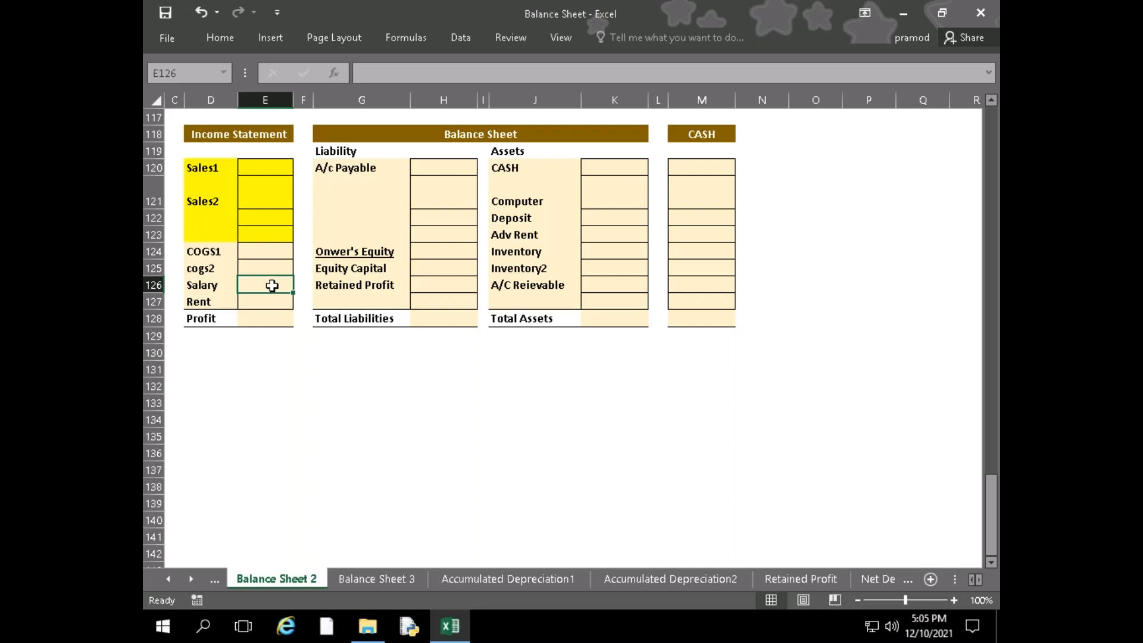
{"action": "left_click", "coordinate": [617, 319]}
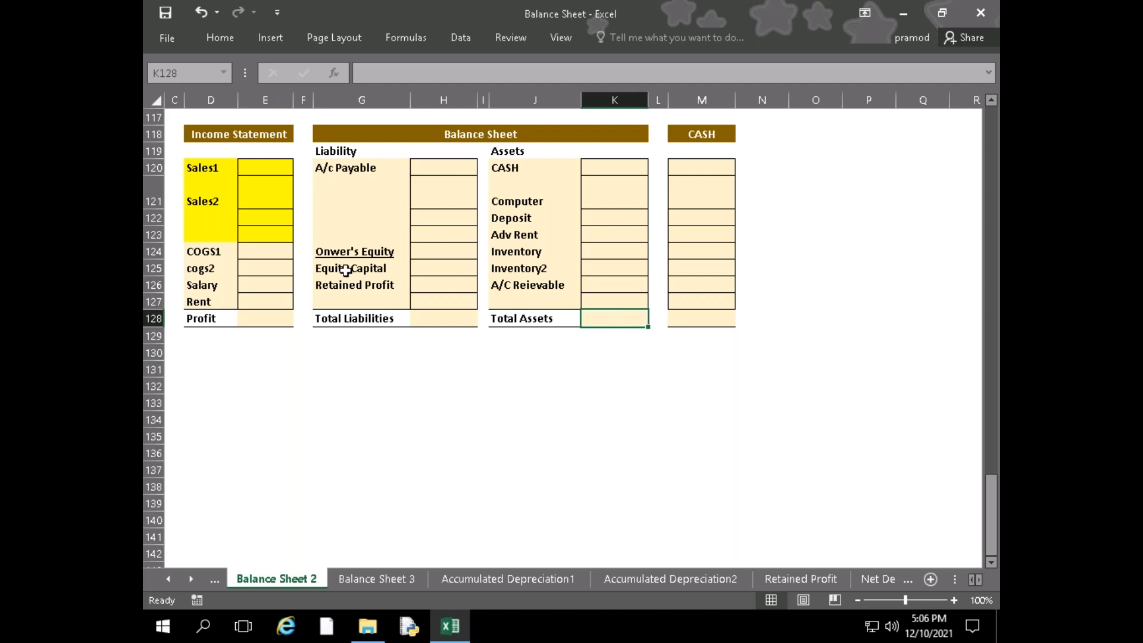
{"action": "left_click", "coordinate": [248, 285]}
{"action": "left_click", "coordinate": [256, 316]}
{"action": "left_click", "coordinate": [254, 302]}
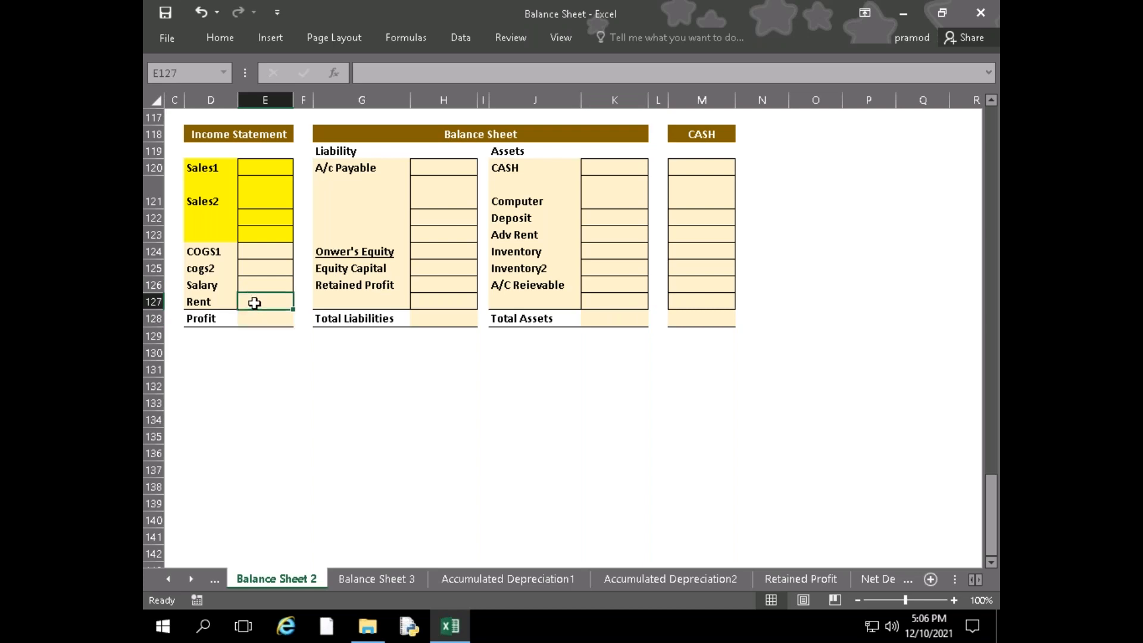
{"action": "left_click_drag", "start_coordinate": [255, 288], "coordinate": [255, 298]}
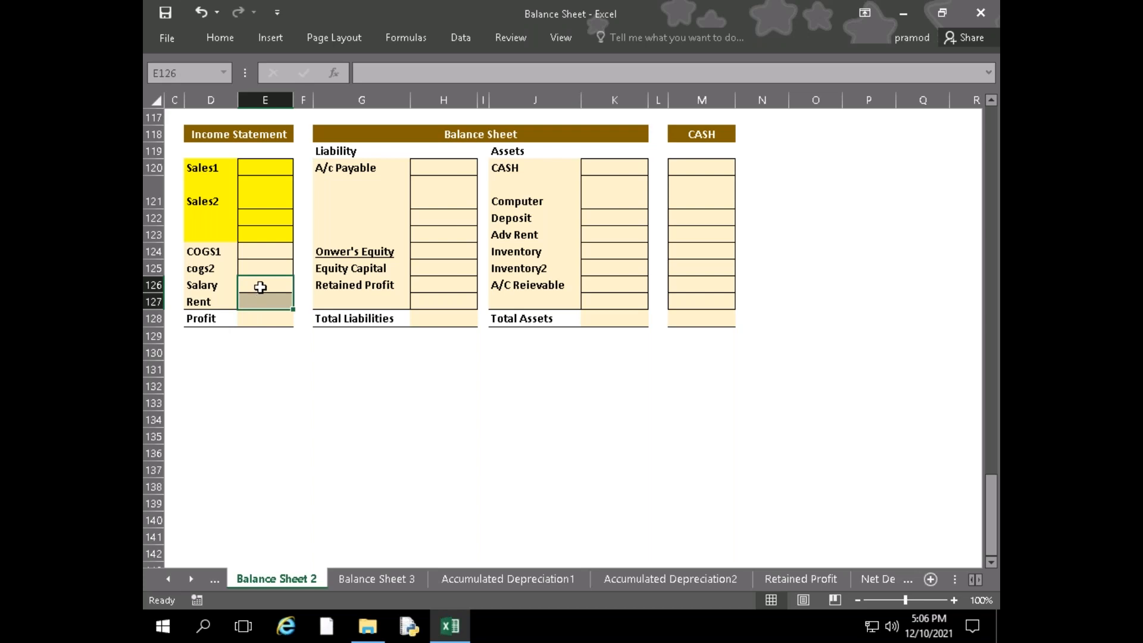
{"action": "left_click", "coordinate": [260, 287]}
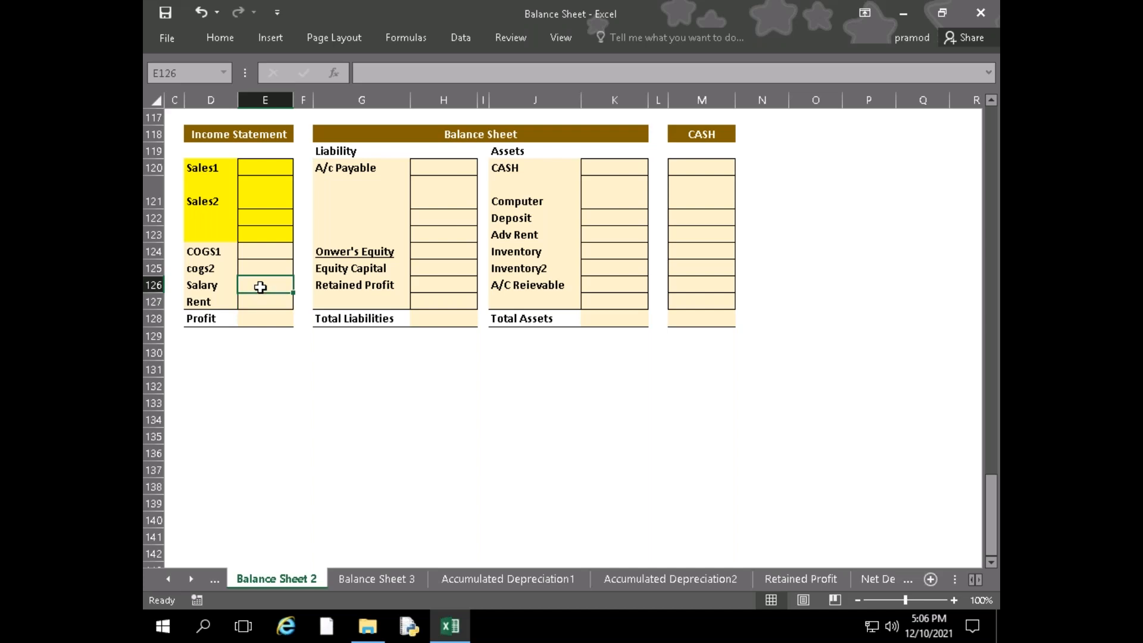
{"action": "left_click", "coordinate": [298, 370]}
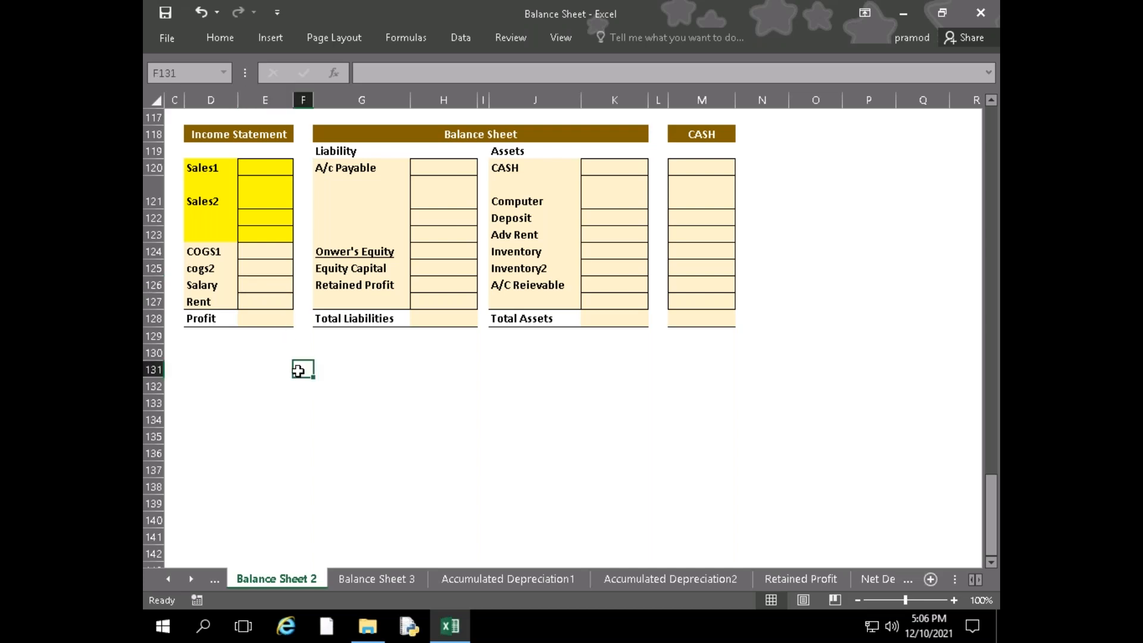
{"action": "left_click", "coordinate": [262, 304]}
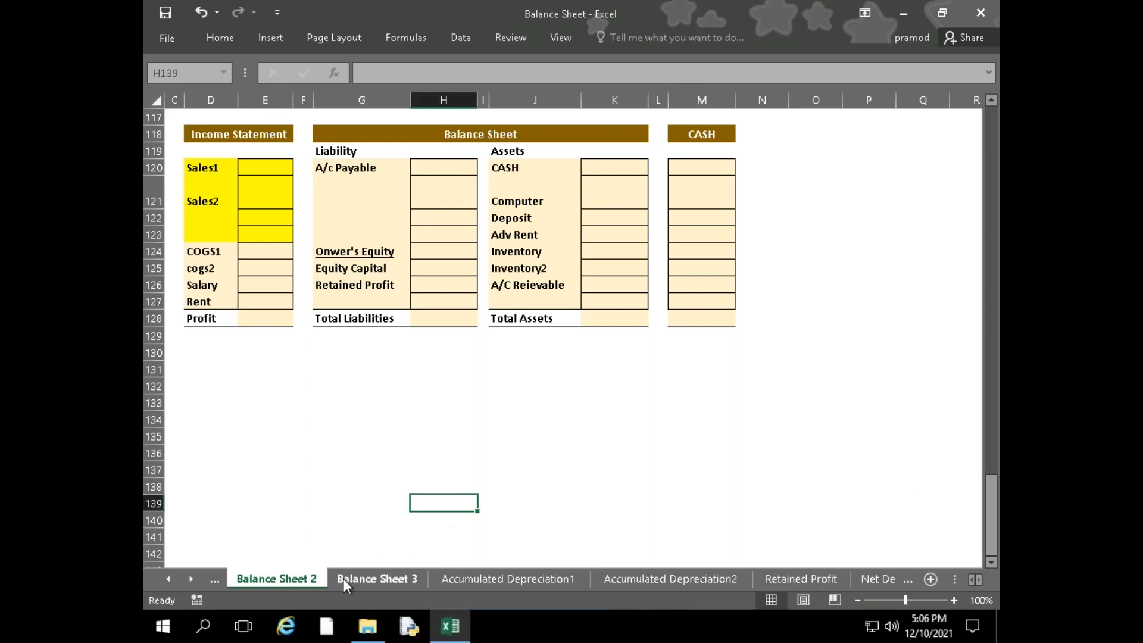
Open the Balance Sheet 3 sheet and read the restaurant business activity and its statement templates
{"action": "left_click", "coordinate": [345, 580]}
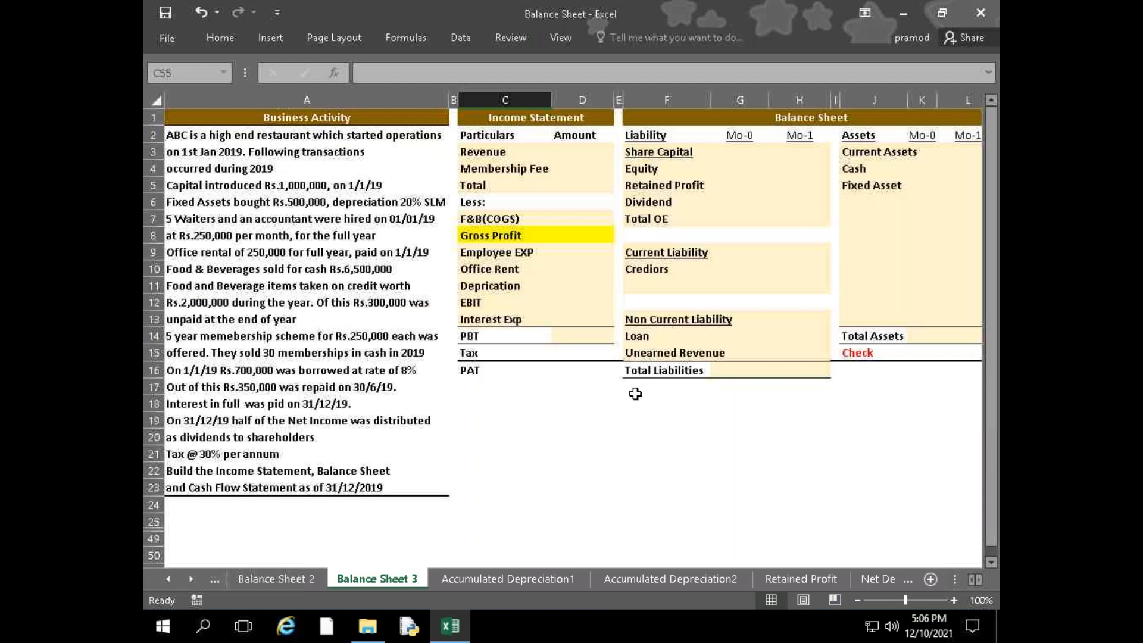
{"action": "left_click", "coordinate": [635, 392]}
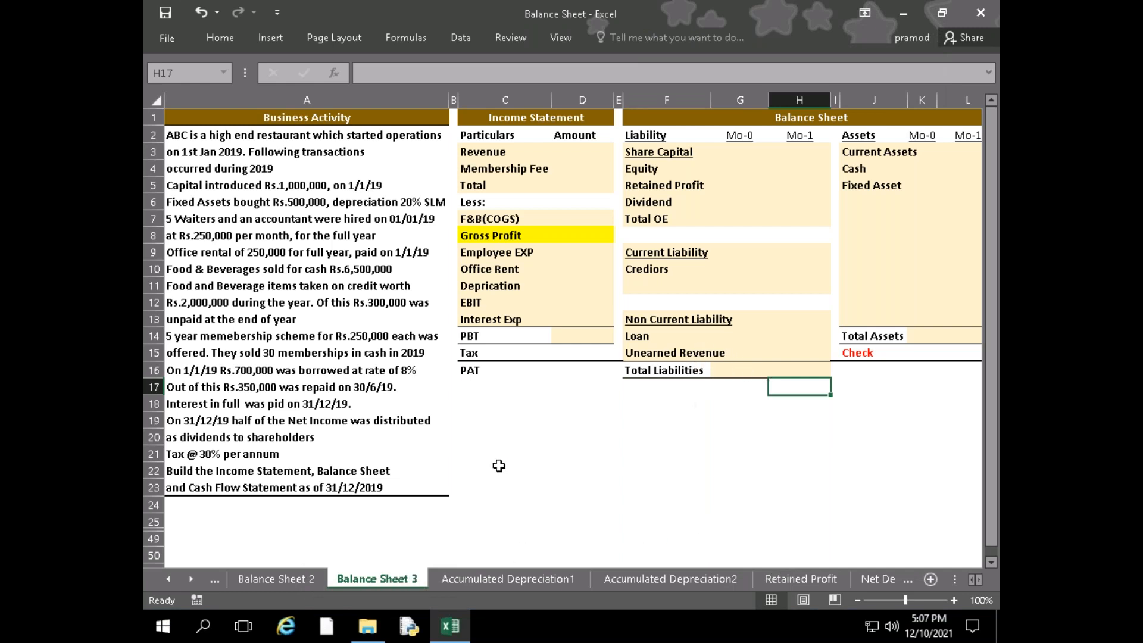
{"action": "left_click", "coordinate": [816, 458]}
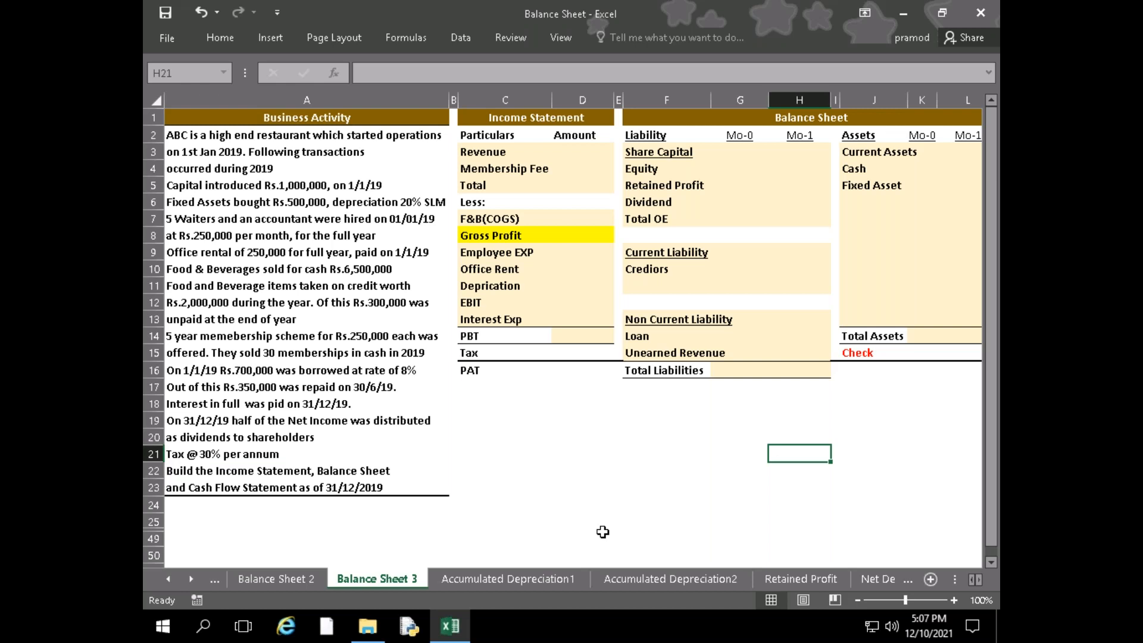
{"action": "left_click", "coordinate": [504, 435]}
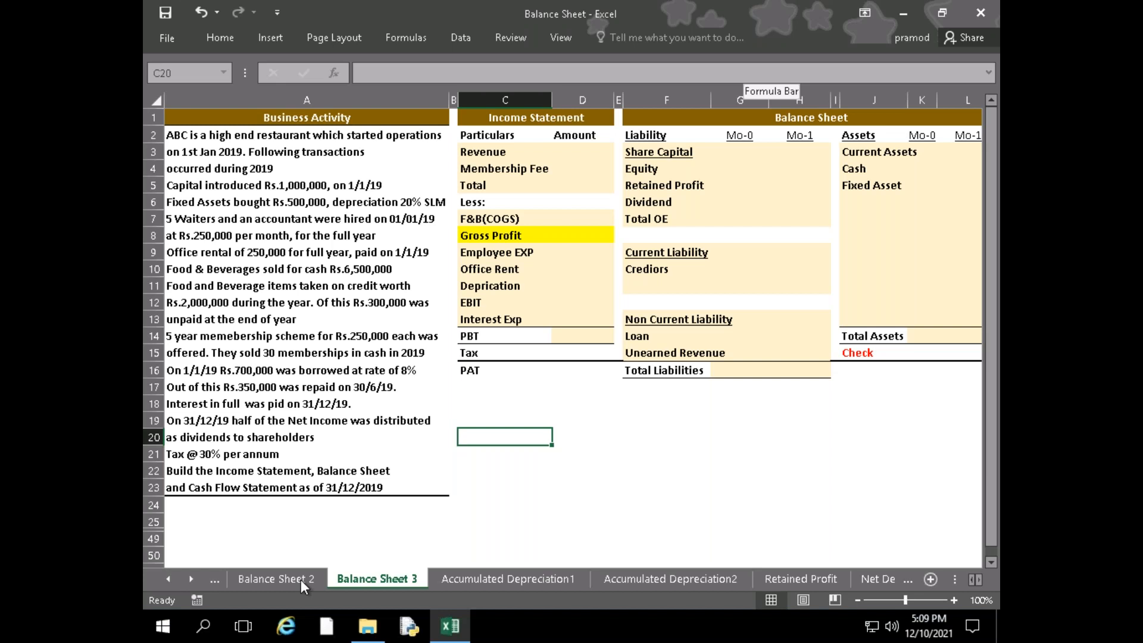
Return to the Balance Sheet 2 sheet and examine the Total Liabilities and Total Assets rows
{"action": "left_click", "coordinate": [293, 578]}
{"action": "scroll", "coordinate": [514, 487], "scroll_direction": "up", "scroll_amount": 4}
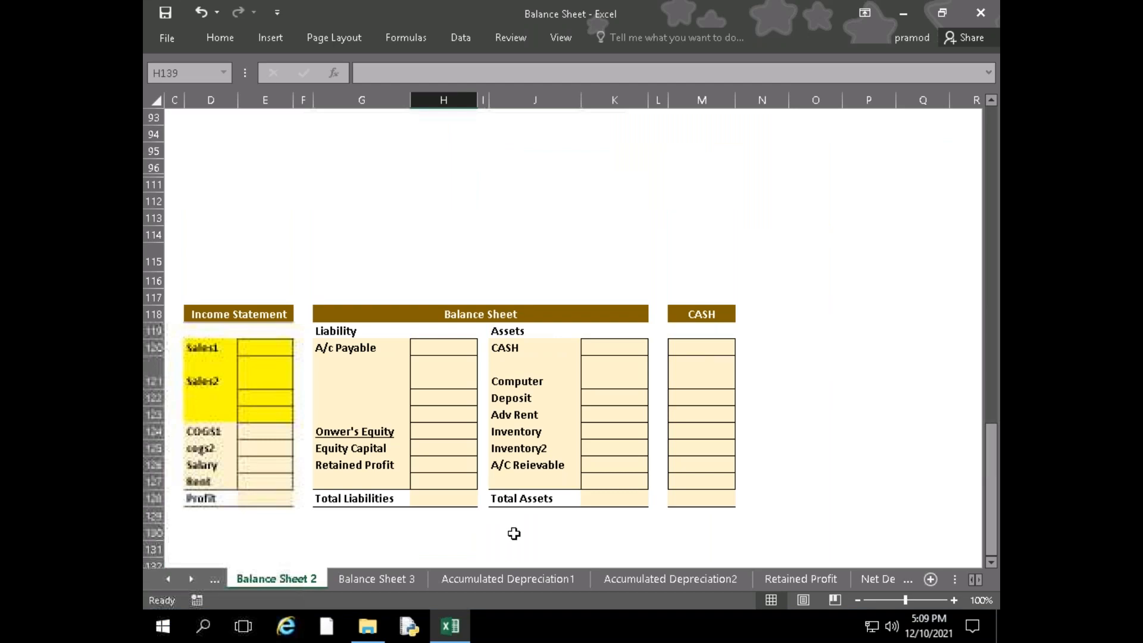
{"action": "left_click", "coordinate": [421, 504]}
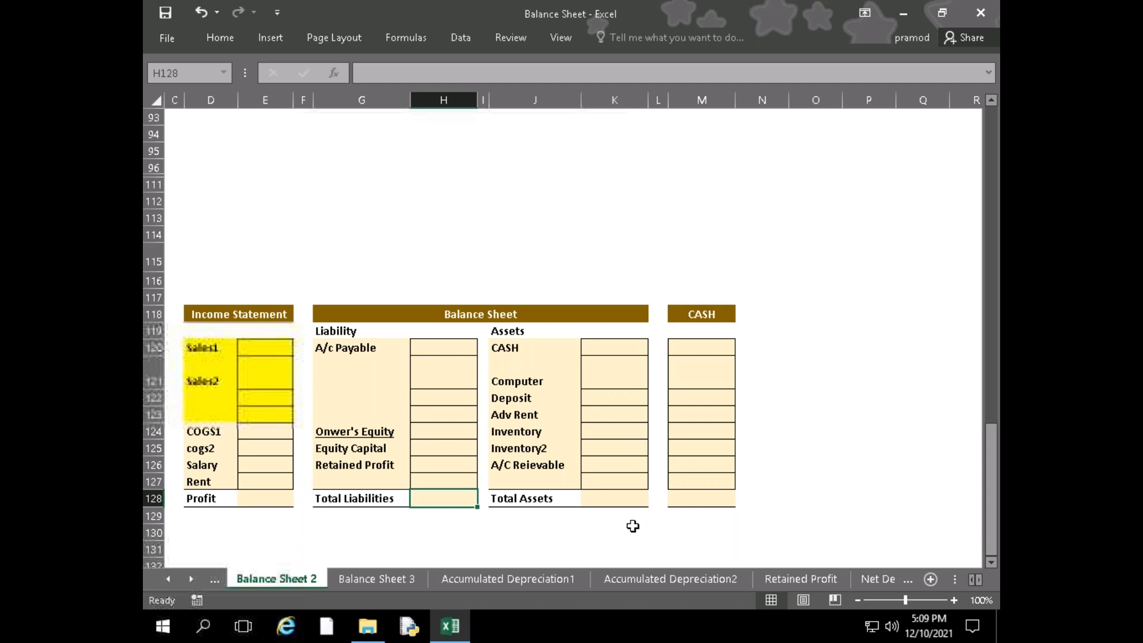
{"action": "left_click", "coordinate": [569, 522]}
{"action": "left_click", "coordinate": [436, 515]}
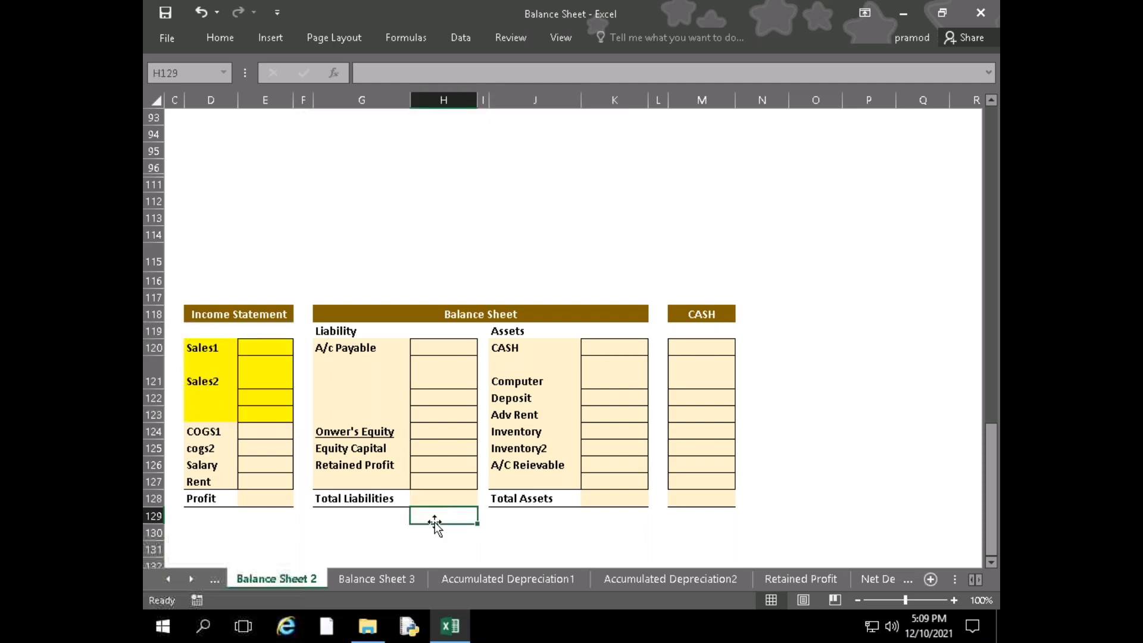
{"action": "left_click", "coordinate": [357, 531]}
{"action": "left_click", "coordinate": [618, 525]}
{"action": "left_click", "coordinate": [618, 504]}
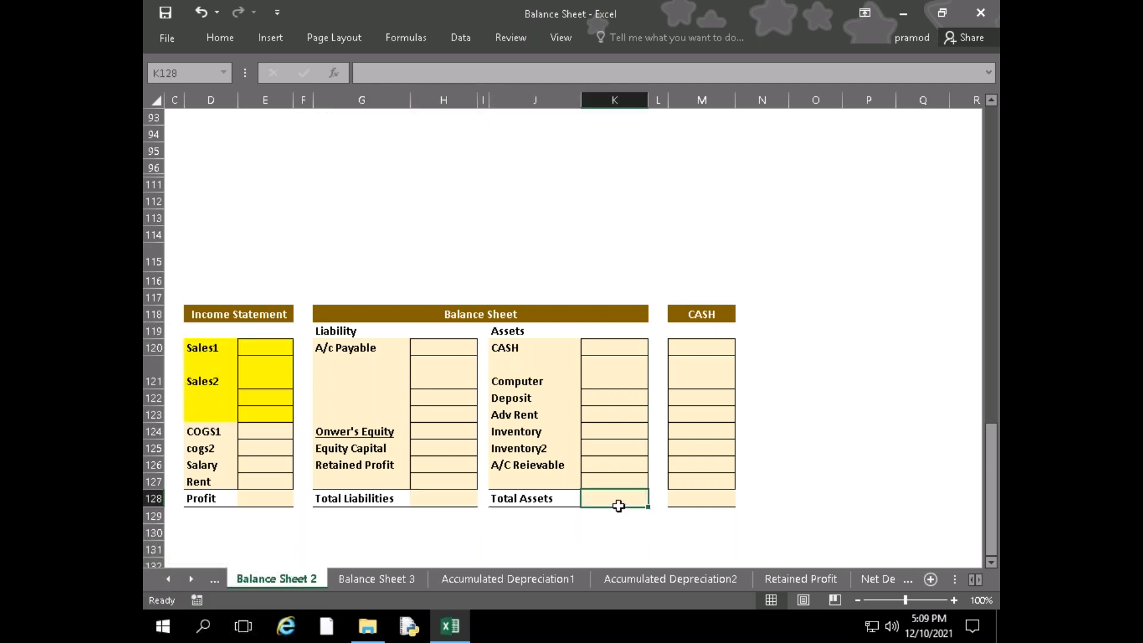
{"action": "left_click", "coordinate": [588, 521]}
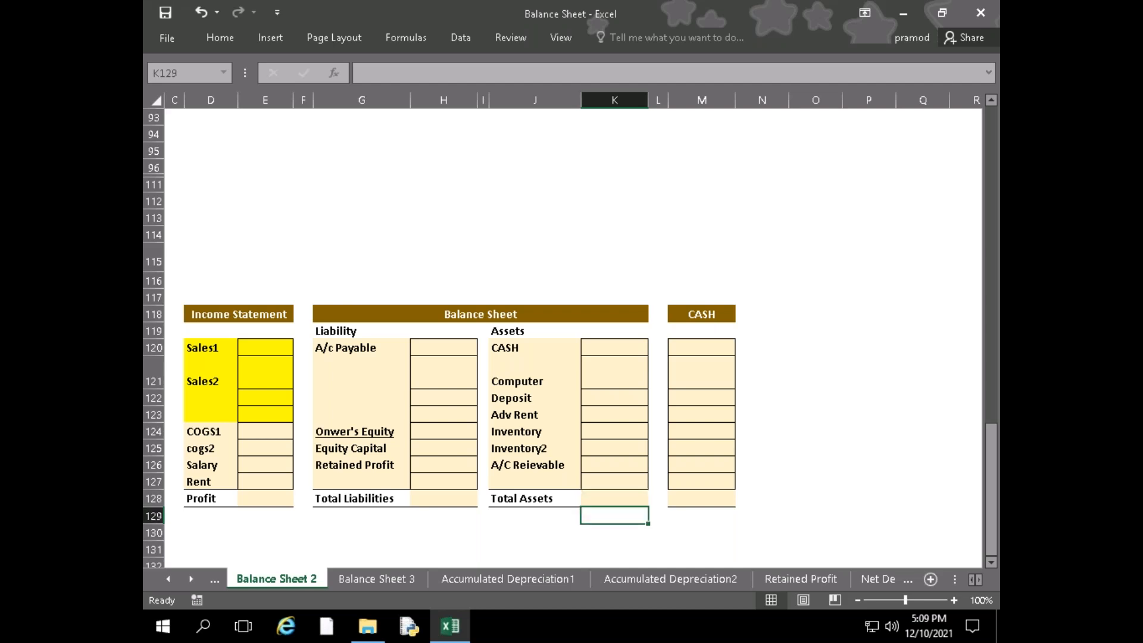
{"action": "left_click", "coordinate": [610, 498]}
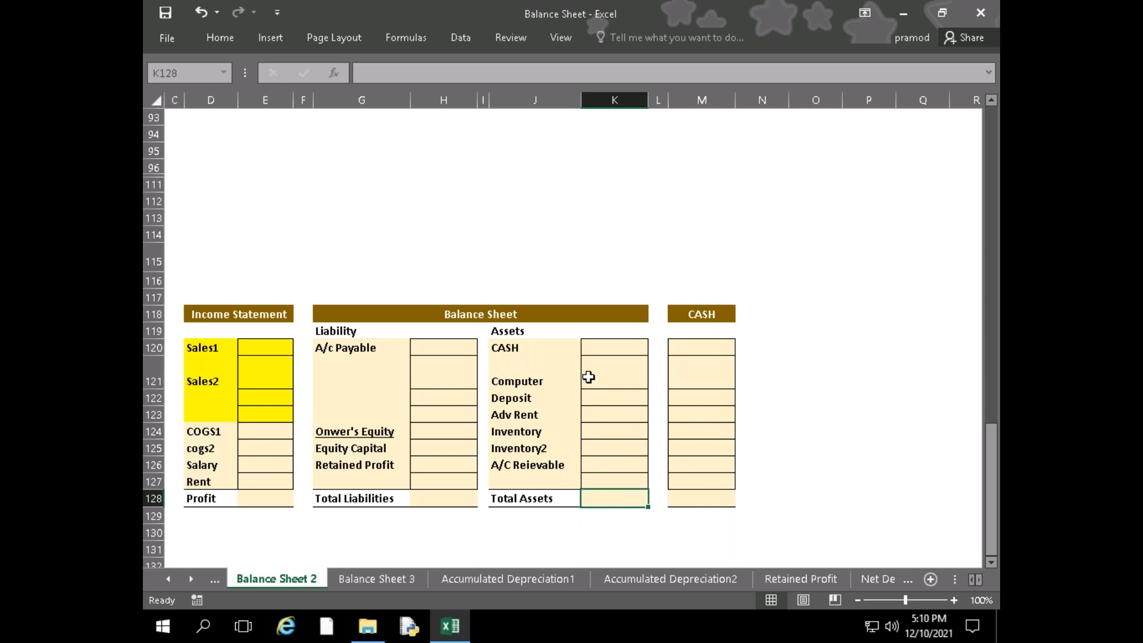
{"action": "left_click", "coordinate": [610, 527]}
{"action": "left_click", "coordinate": [610, 510]}
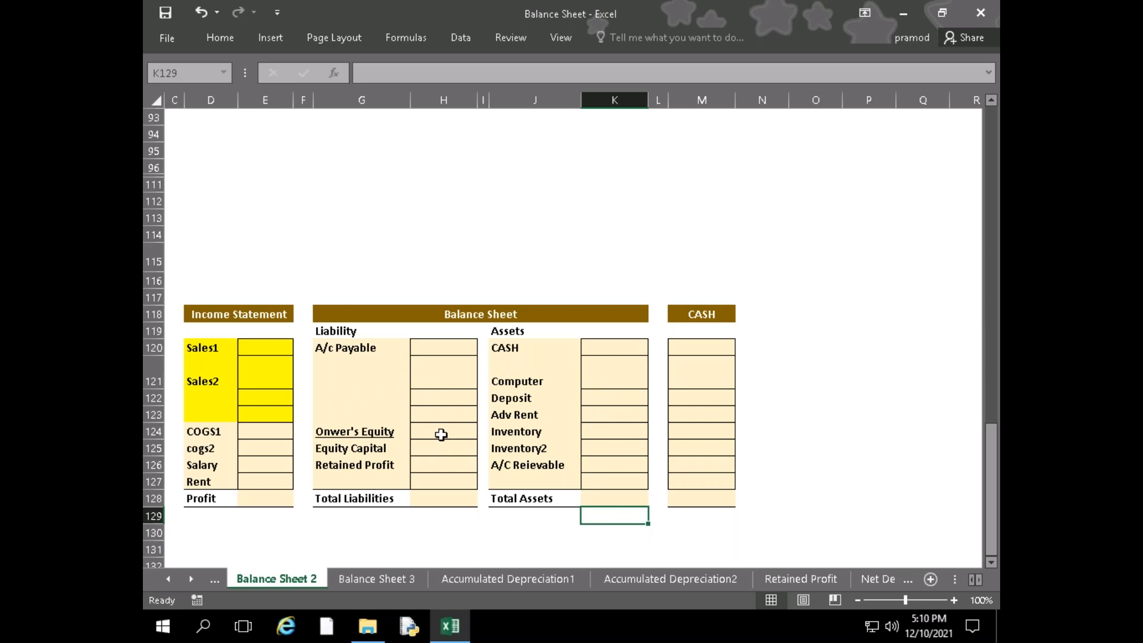
Bring the CASE #3 transactions into view and examine the income statement rows from Sales1 to Profit
{"action": "left_click_drag", "start_coordinate": [254, 538], "coordinate": [153, 528]}
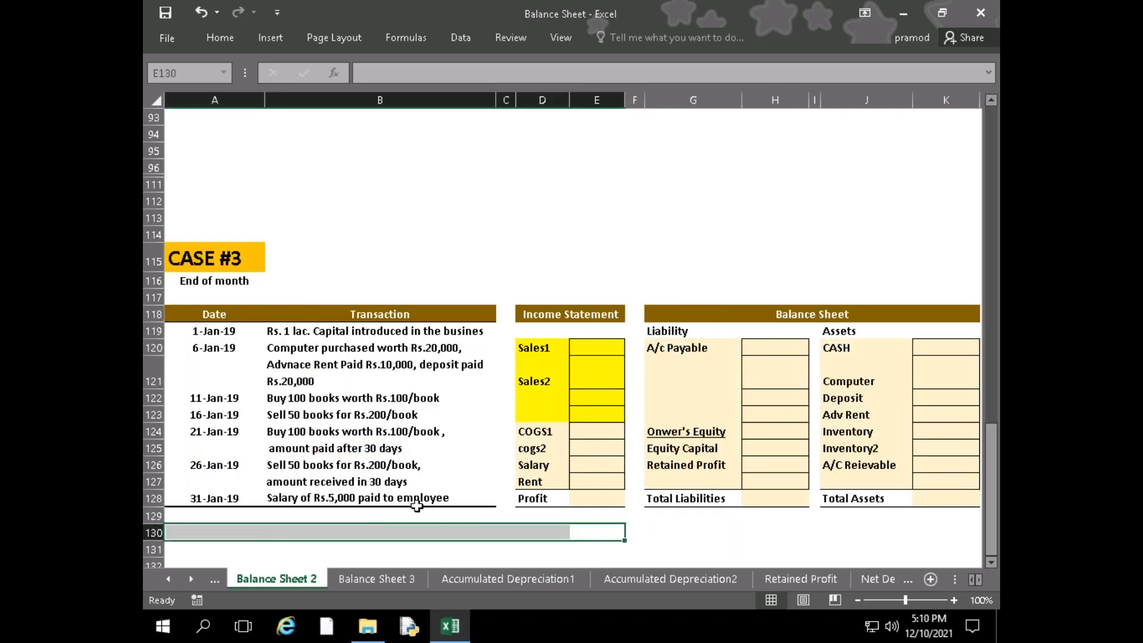
{"action": "left_click", "coordinate": [662, 533]}
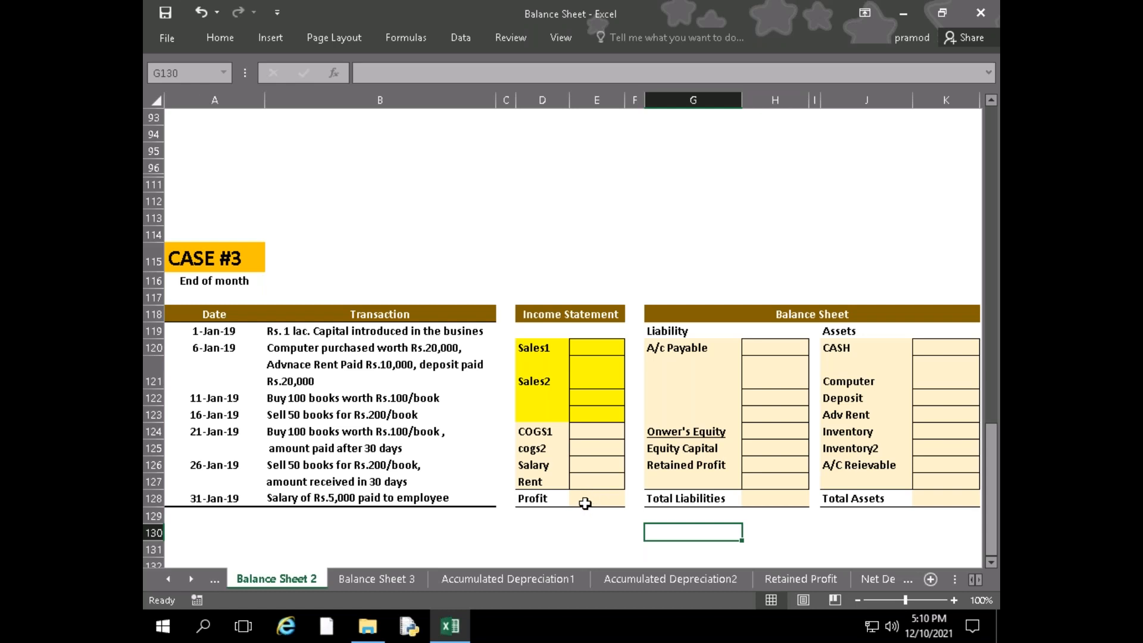
{"action": "left_click", "coordinate": [594, 349]}
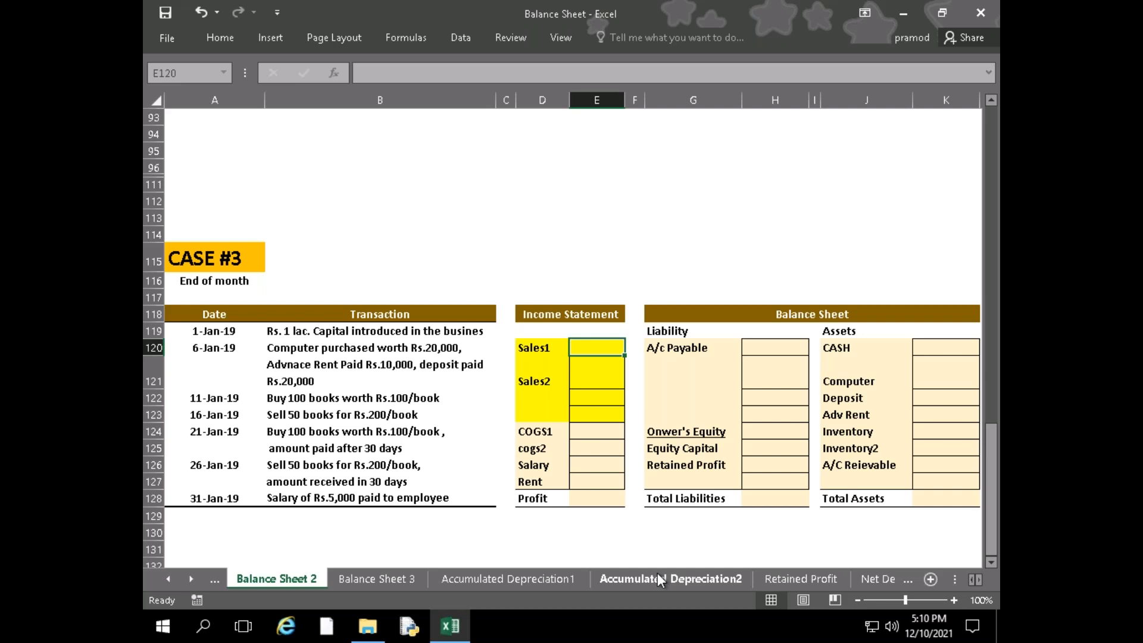
{"action": "left_click", "coordinate": [594, 461]}
{"action": "key", "text": "Down"}
{"action": "key", "text": "Down"}
{"action": "key", "text": "Down"}
{"action": "left_click", "coordinate": [578, 503]}
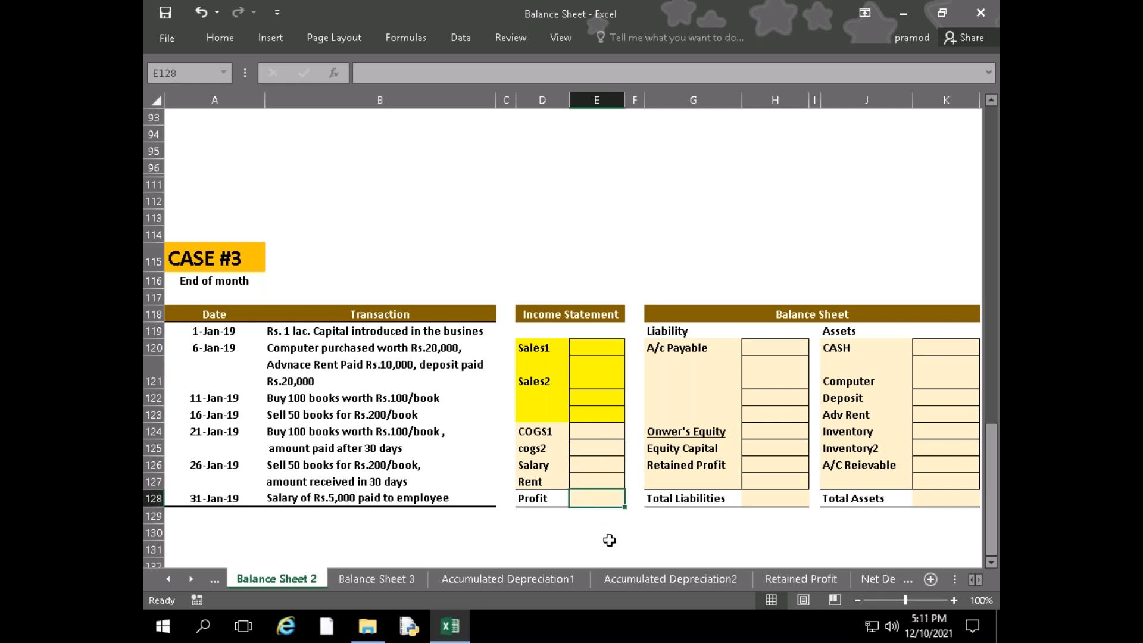
{"action": "left_click", "coordinate": [581, 359]}
{"action": "left_click", "coordinate": [580, 348]}
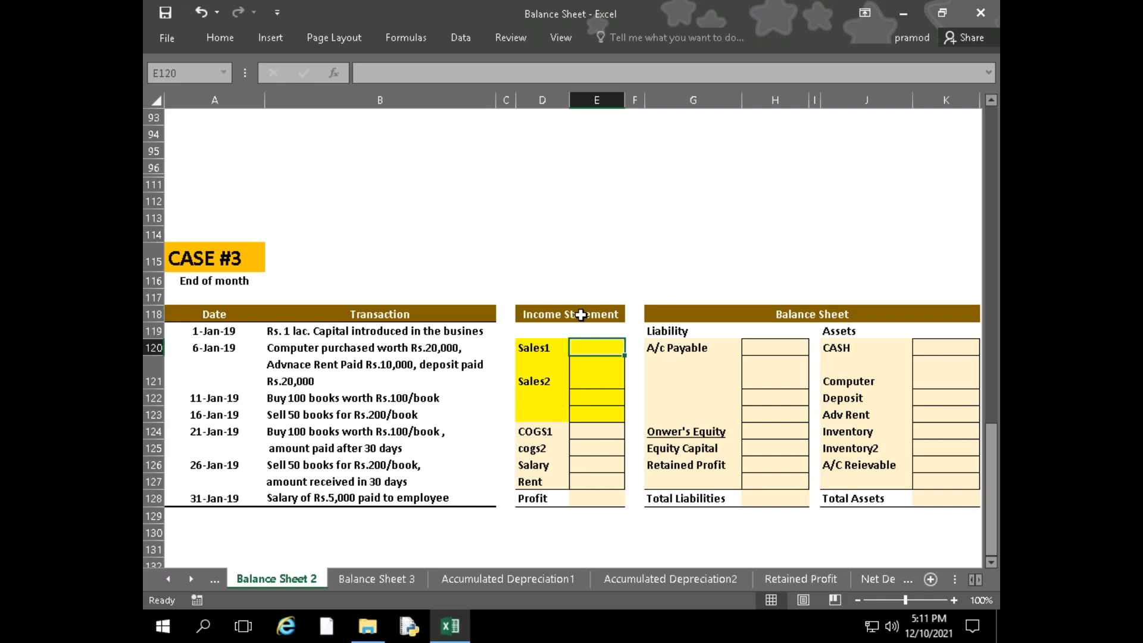
Enter the Sales1 amount in the CASE #3 income statement with the formula =50*200
{"action": "left_click", "coordinate": [590, 498]}
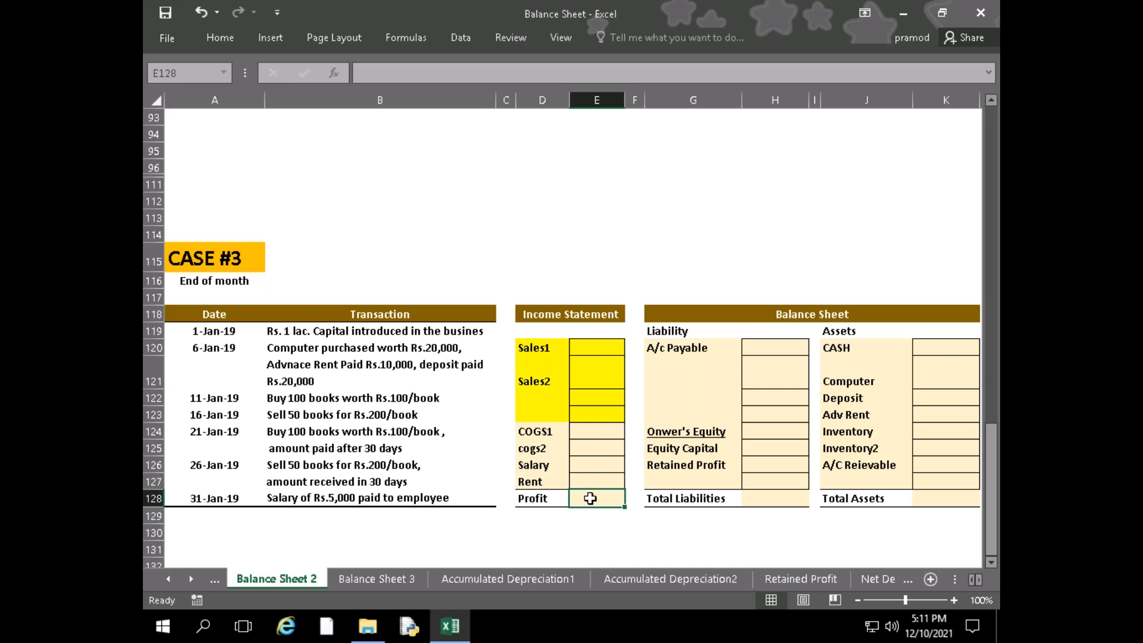
{"action": "key", "text": "Up"}
{"action": "key", "text": "Up"}
{"action": "key", "text": "Up"}
{"action": "key", "text": "Up"}
{"action": "key", "text": "Up"}
{"action": "key", "text": "Up"}
{"action": "key", "text": "Up"}
{"action": "key", "text": "Up"}
{"action": "key", "text": "Up"}
{"action": "key", "text": "Down"}
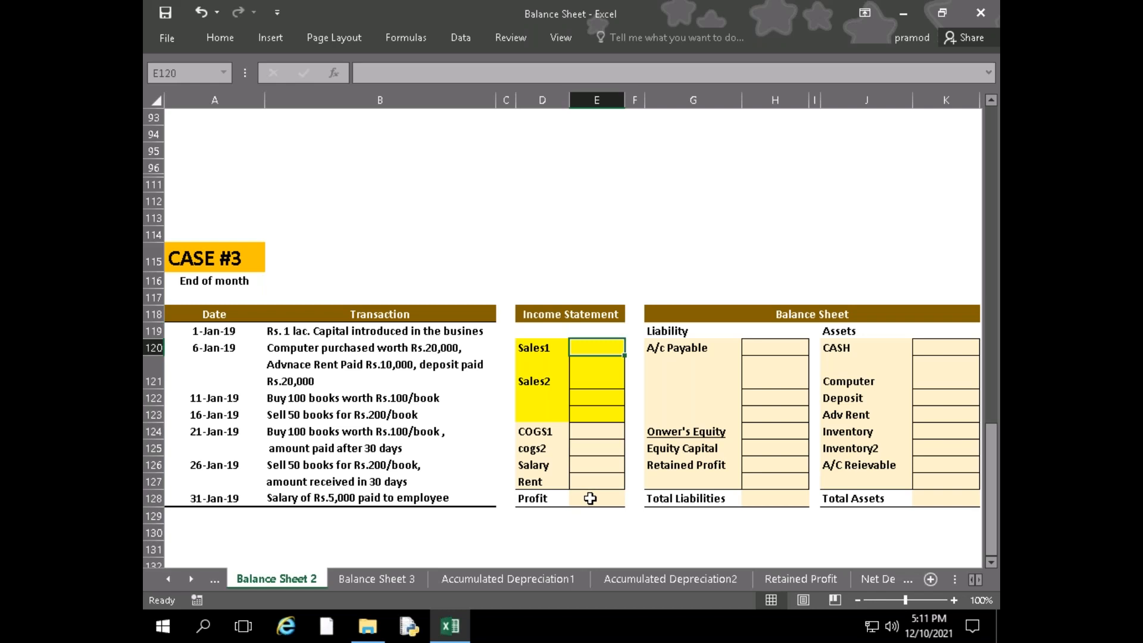
{"action": "type", "text": "="}
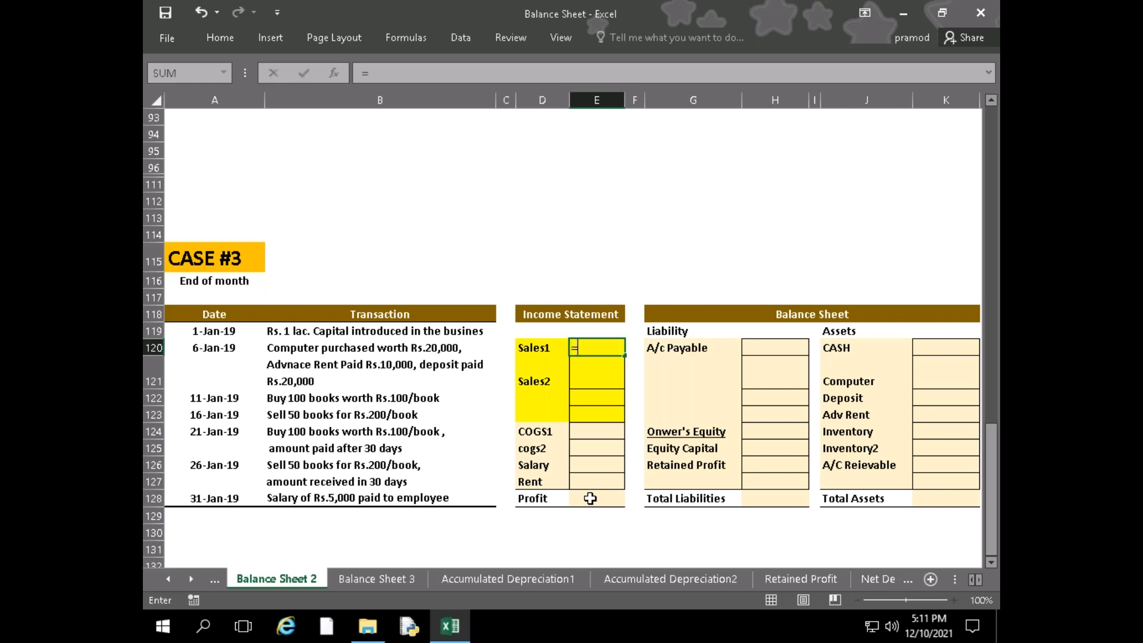
{"action": "type", "text": "50*200"}
{"action": "key", "text": "Return"}
Enter the Sales2 amount in the CASE #3 income statement with the formula =50*200
{"action": "type", "text": "="}
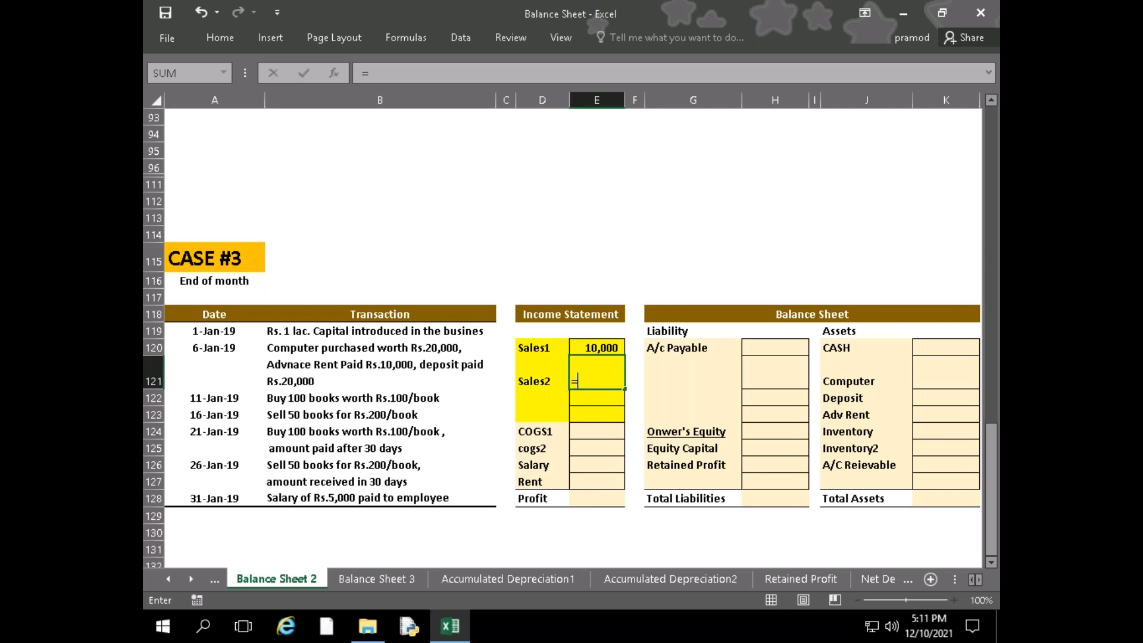
{"action": "type", "text": "50*20"}
{"action": "type", "text": "0"}
{"action": "key", "text": "Return"}
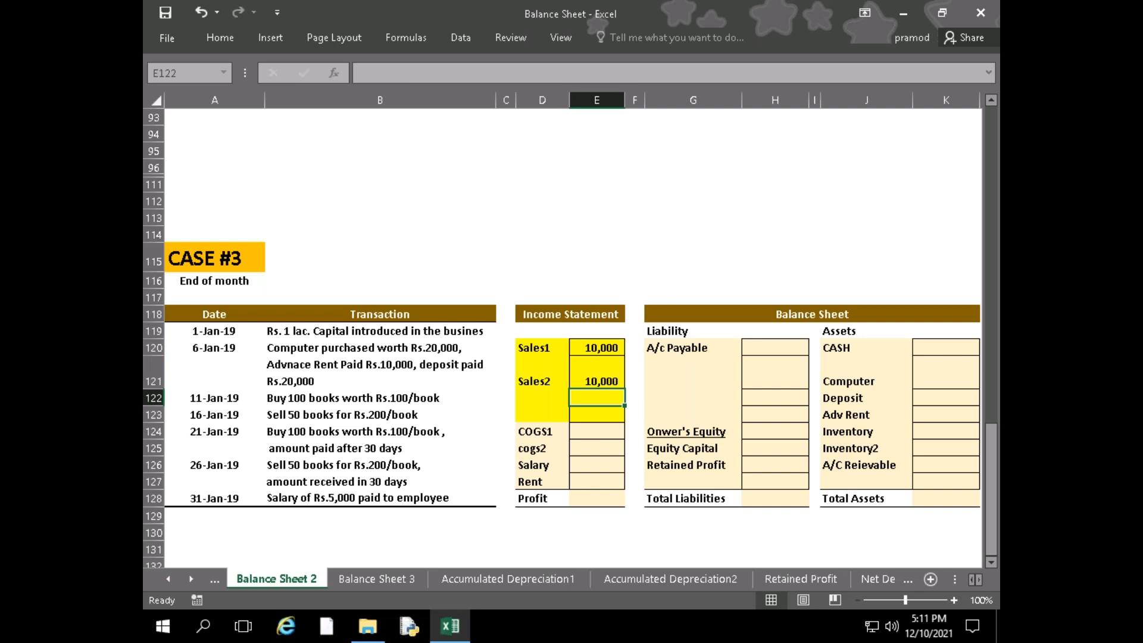
Enter the COGS1 amount in the CASE #3 income statement with the formula =50*100
{"action": "left_click", "coordinate": [597, 432]}
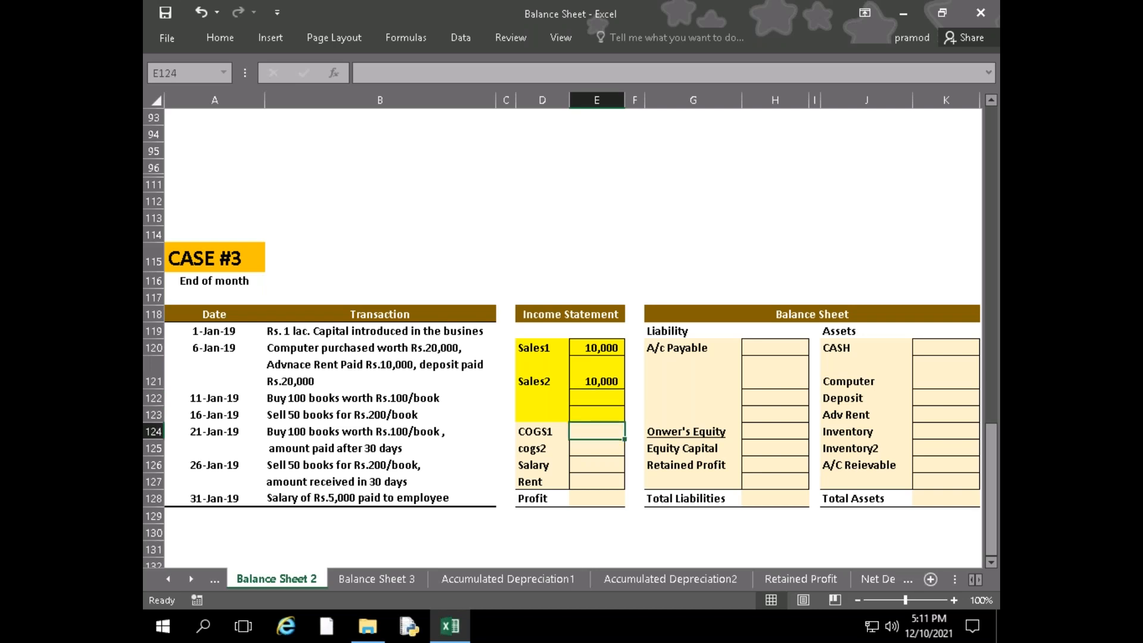
{"action": "key", "text": "Up"}
{"action": "key", "text": "Up"}
{"action": "key", "text": "Up"}
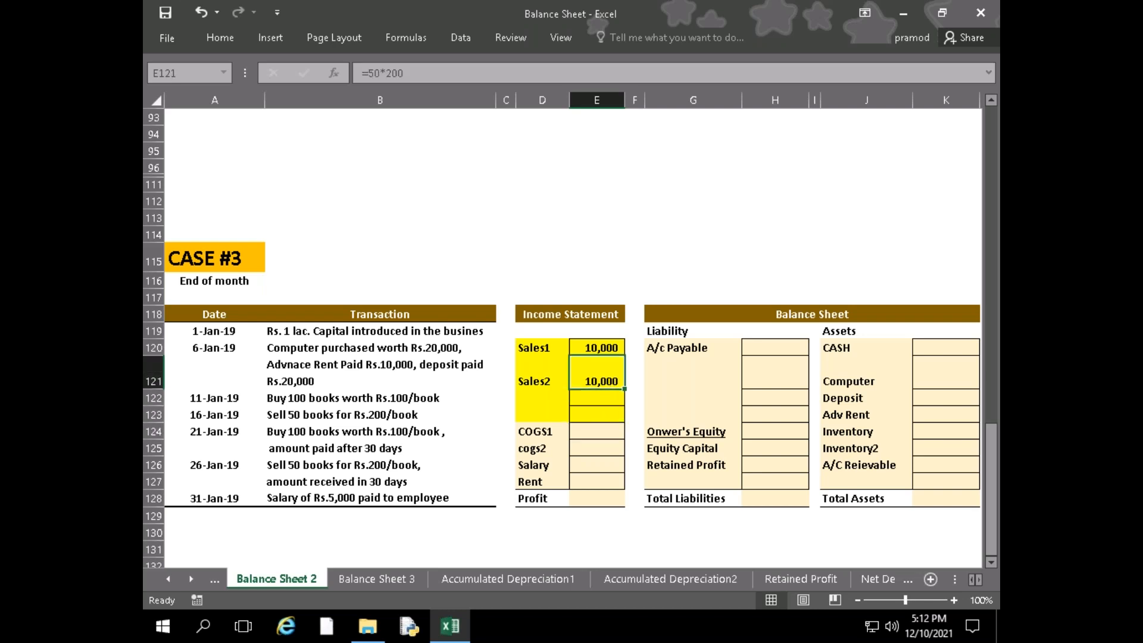
{"action": "key", "text": "Down"}
{"action": "key", "text": "Down"}
{"action": "key", "text": "Down"}
{"action": "type", "text": "=50*1"}
{"action": "type", "text": "00"}
{"action": "key", "text": "Return"}
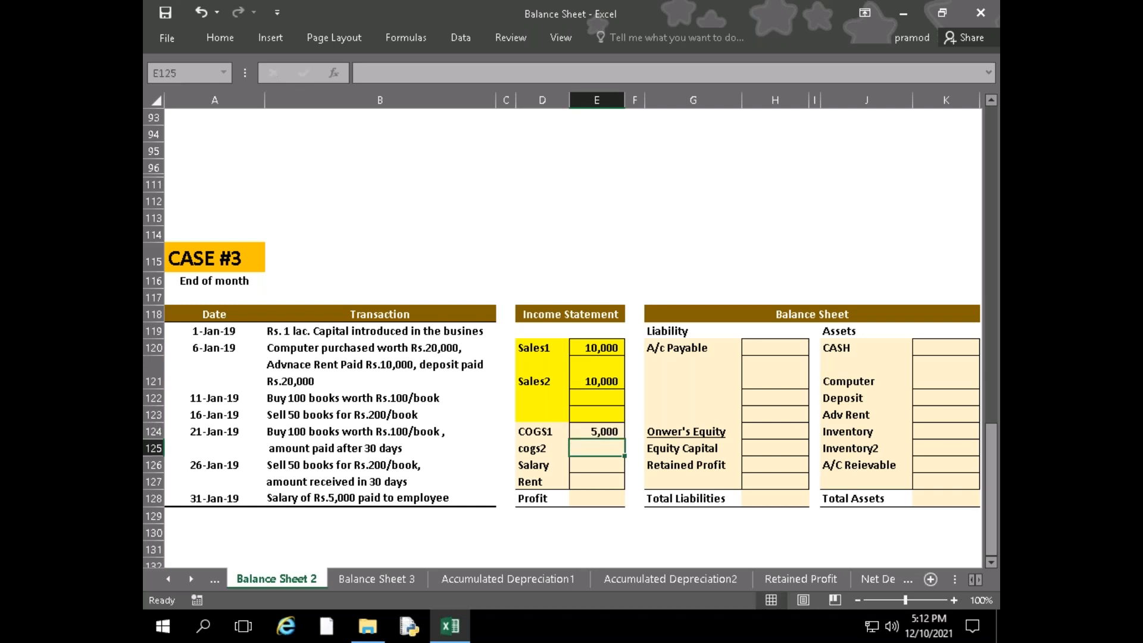
Enter the cogs2 amount with the formula =50*100
{"action": "type", "text": "=50/"}
{"action": "key", "text": "BackSpace"}
{"action": "type", "text": "*100"}
{"action": "key", "text": "Return"}
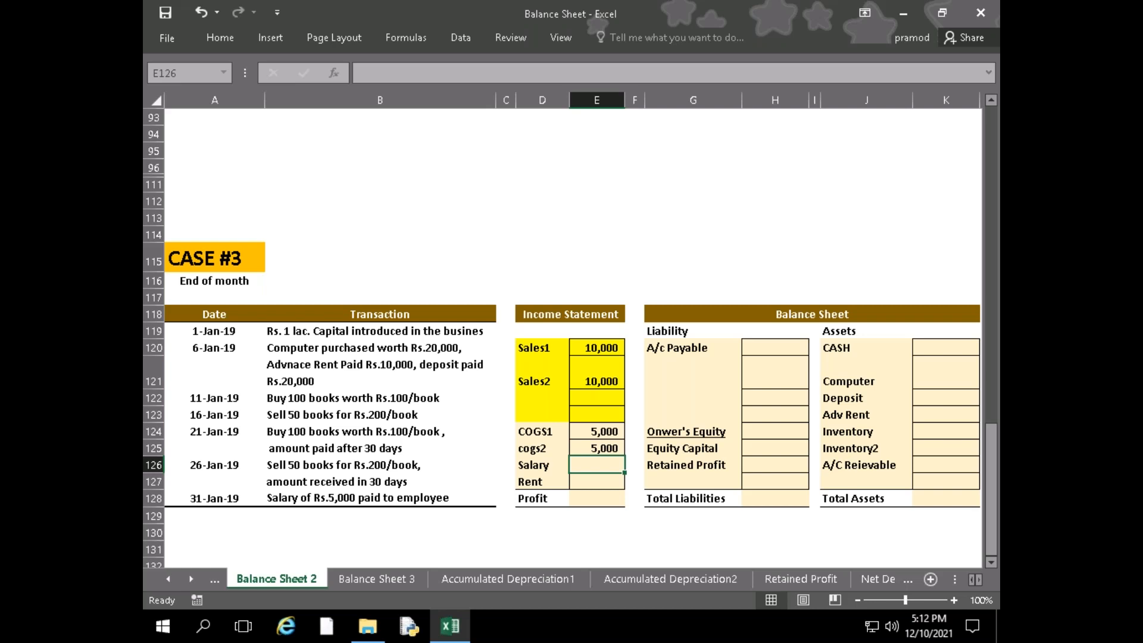
Enter 5000 as the Salary and 10000 as the Rent in the CASE #3 income statement
{"action": "type", "text": "5000"}
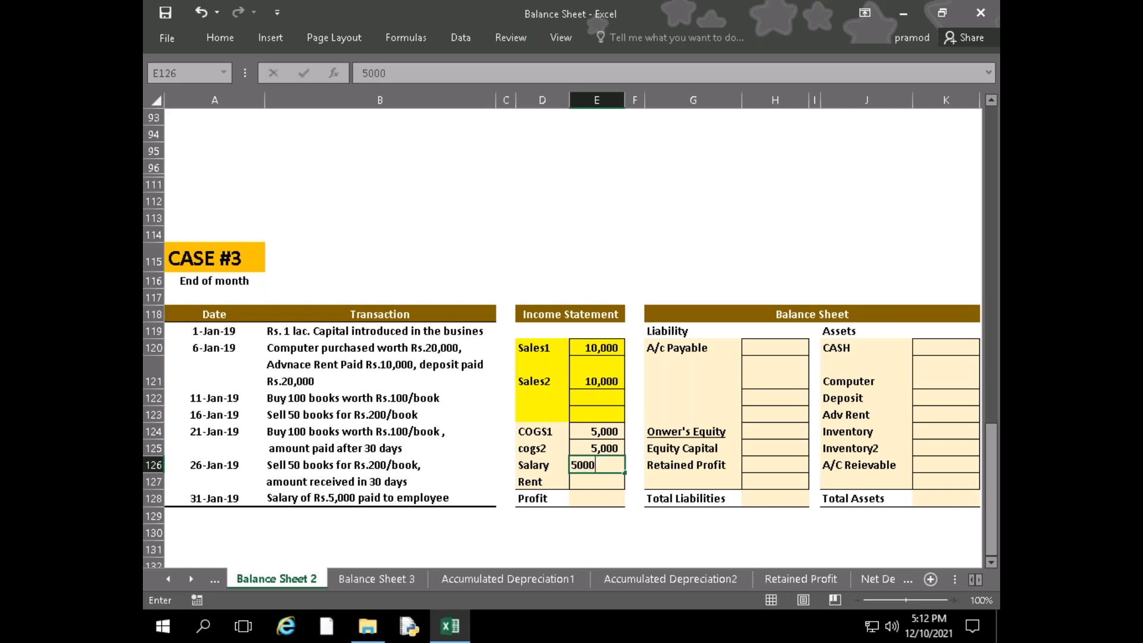
{"action": "key", "text": "Return"}
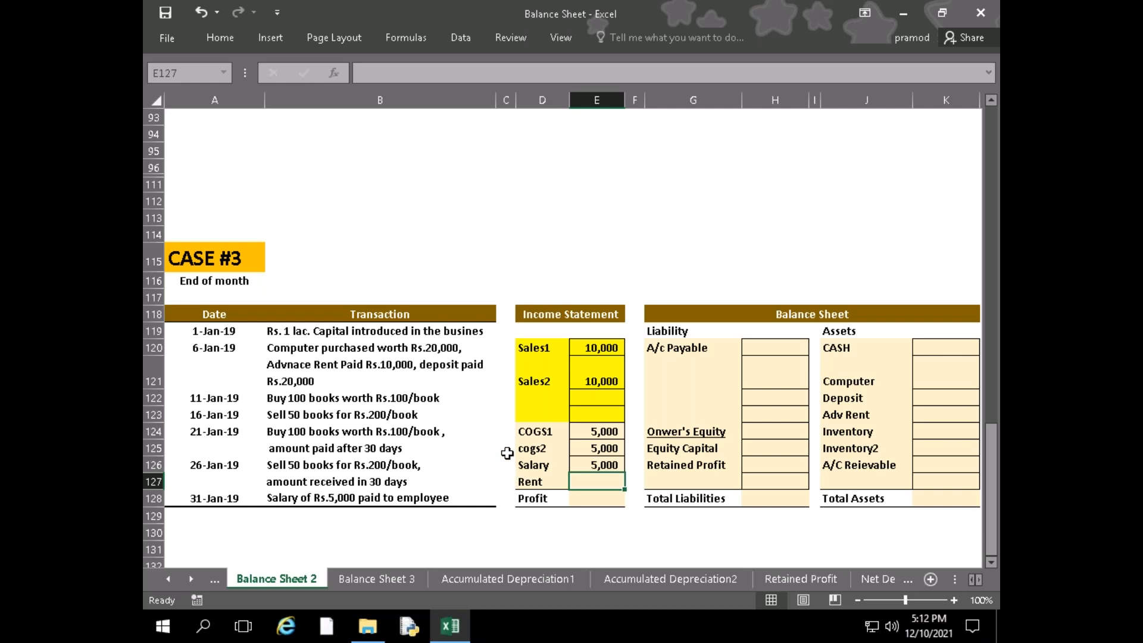
{"action": "type", "text": "10000"}
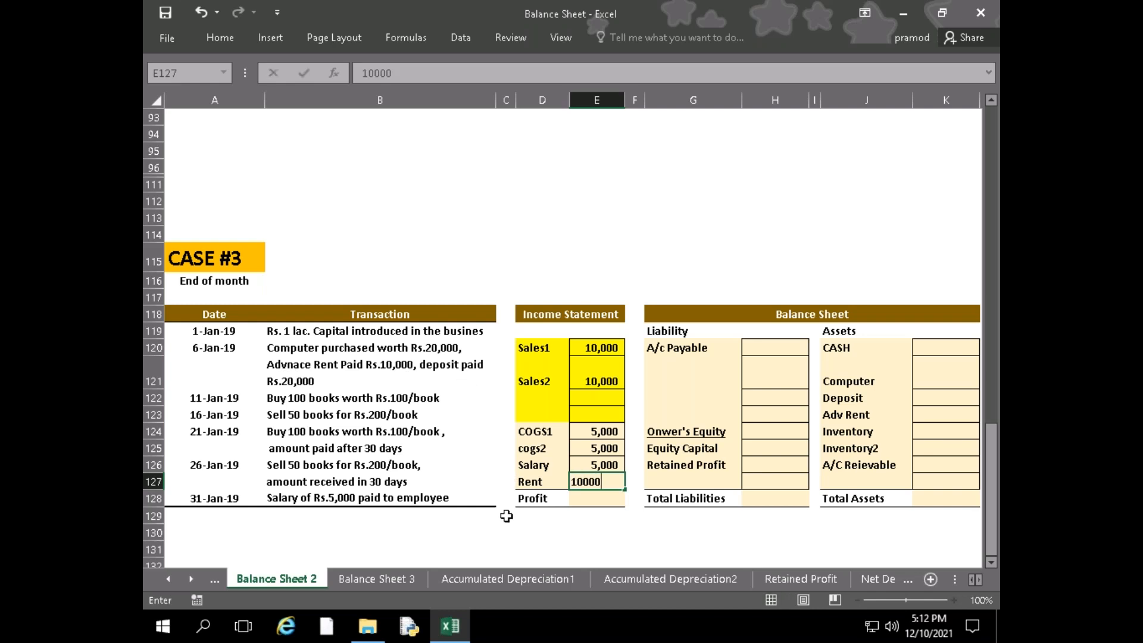
{"action": "key", "text": "Return"}
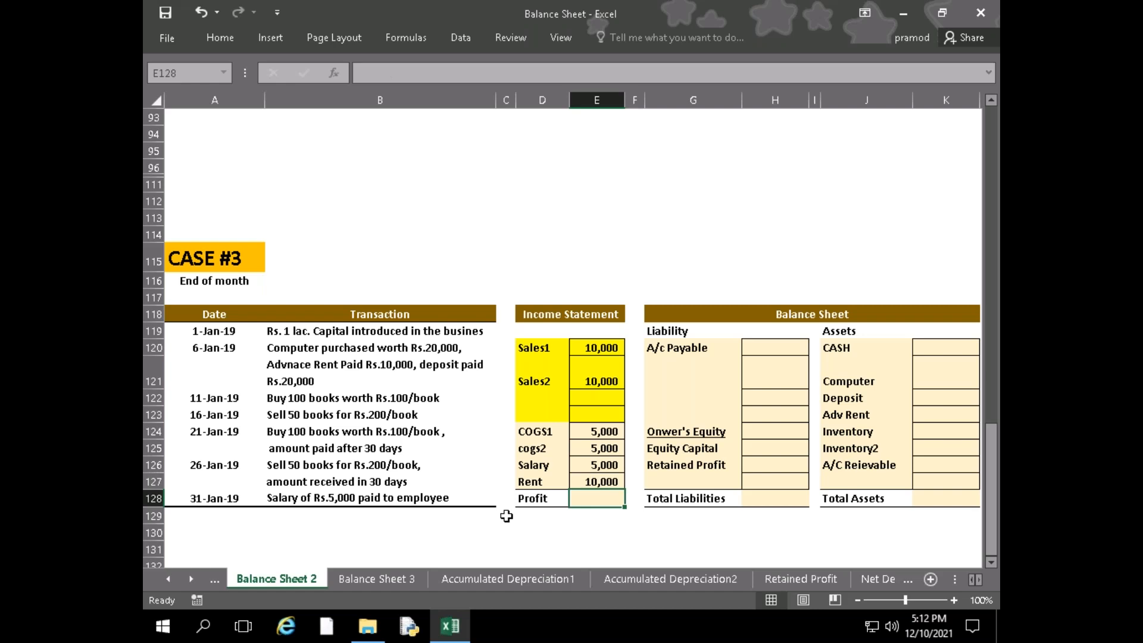
{"action": "left_click", "coordinate": [795, 347]}
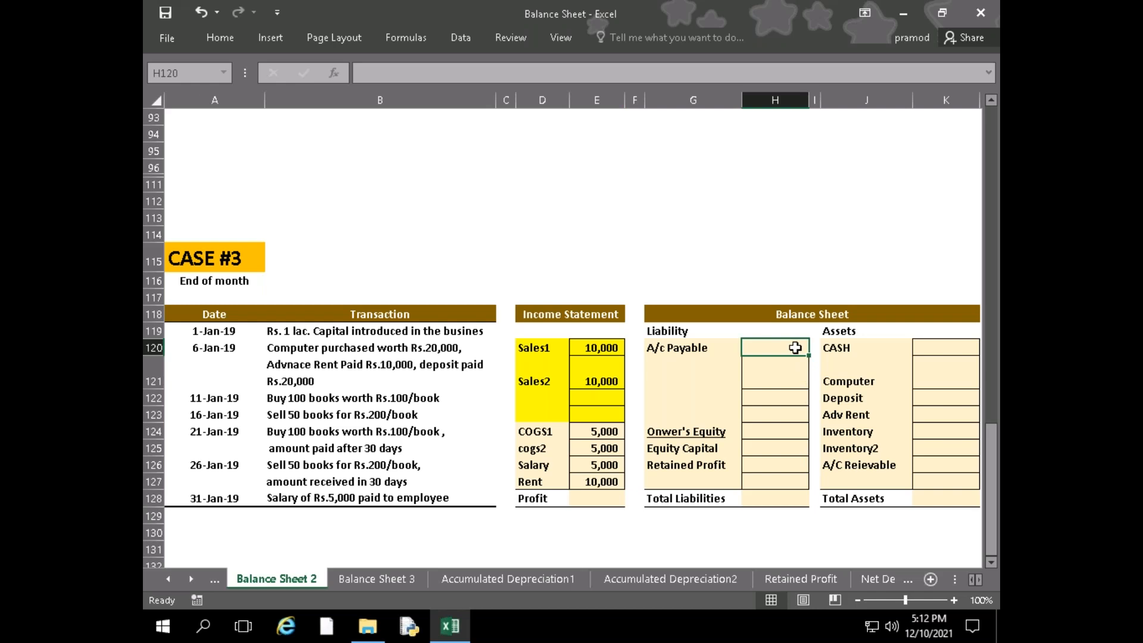
{"action": "key", "text": "Left"}
{"action": "key", "text": "Left"}
{"action": "key", "text": "Left"}
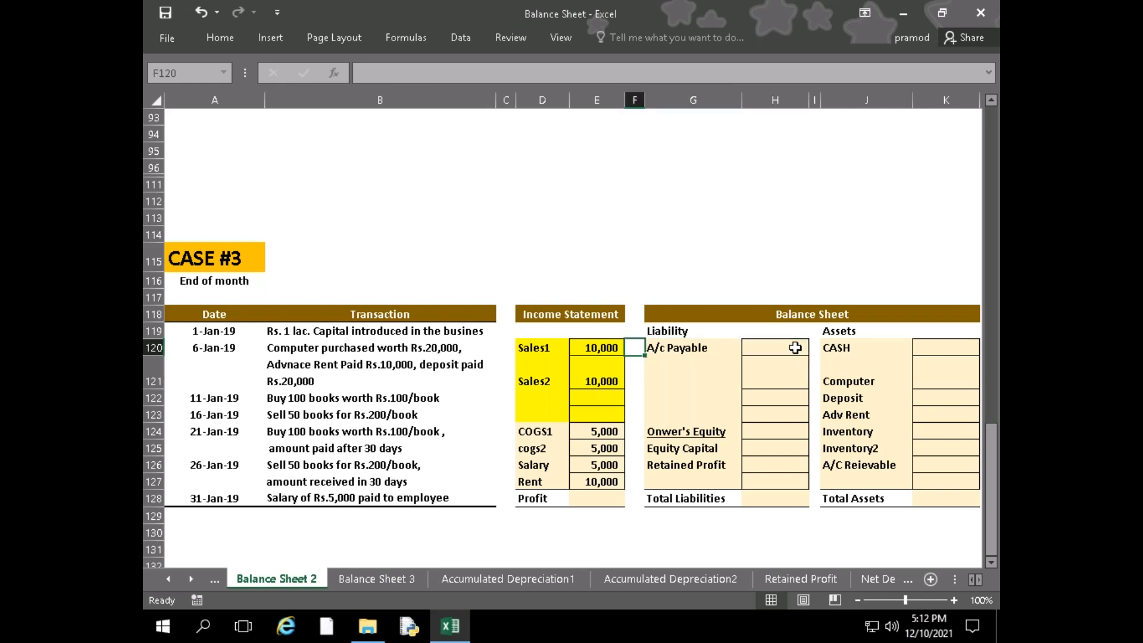
{"action": "key", "text": "Down"}
{"action": "key", "text": "Down"}
{"action": "key", "text": "Down"}
{"action": "key", "text": "Down"}
{"action": "key", "text": "Down"}
{"action": "key", "text": "Down"}
{"action": "key", "text": "Down"}
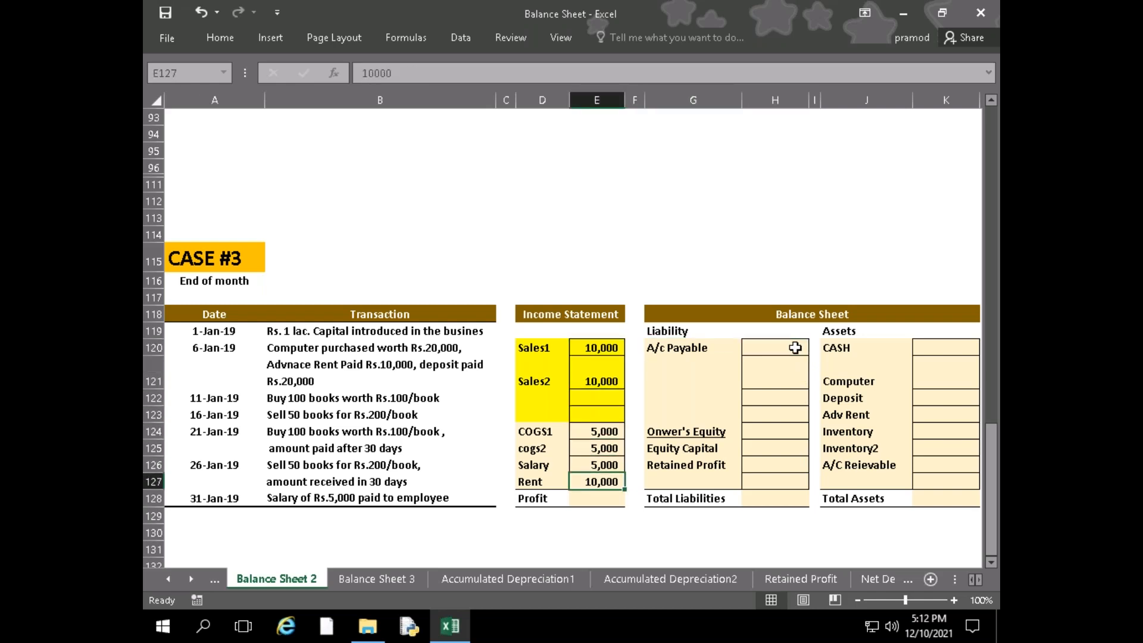
{"action": "key", "text": "Down"}
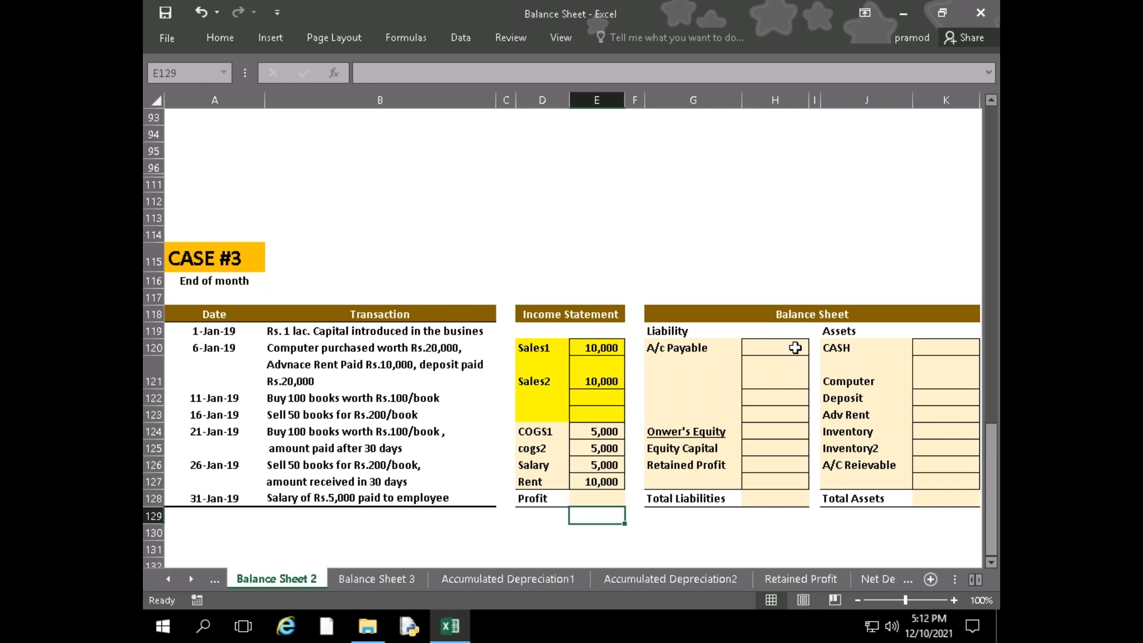
Begin the Profit formula in E128 with the total of both sales amounts, SUM(E120:E121), followed by a minus sign
{"action": "type", "text": "="}
{"action": "key", "text": "Up"}
{"action": "key", "text": "Up"}
{"action": "key", "text": "Up"}
{"action": "key", "text": "Up"}
{"action": "key", "text": "Up"}
{"action": "key", "text": "Up"}
{"action": "key", "text": "Up"}
{"action": "key", "text": "Up"}
{"action": "key", "text": "Up"}
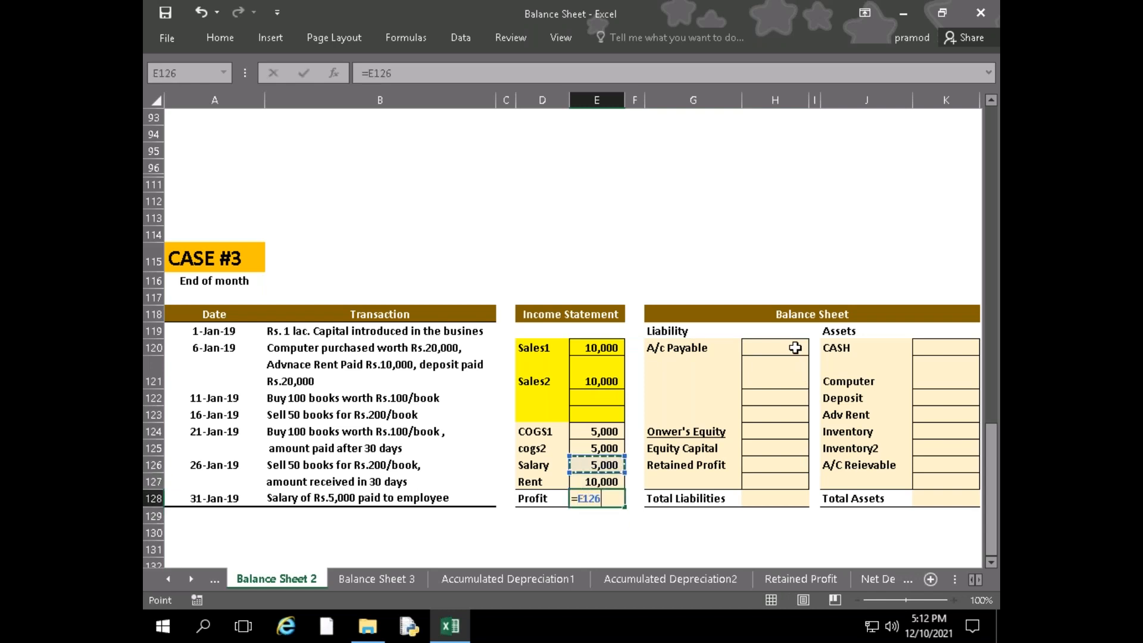
{"action": "key", "text": "Down"}
{"action": "key", "text": "BackSpace"}
{"action": "key", "text": "BackSpace"}
{"action": "key", "text": "BackSpace"}
{"action": "key", "text": "BackSpace"}
{"action": "type", "text": "su"}
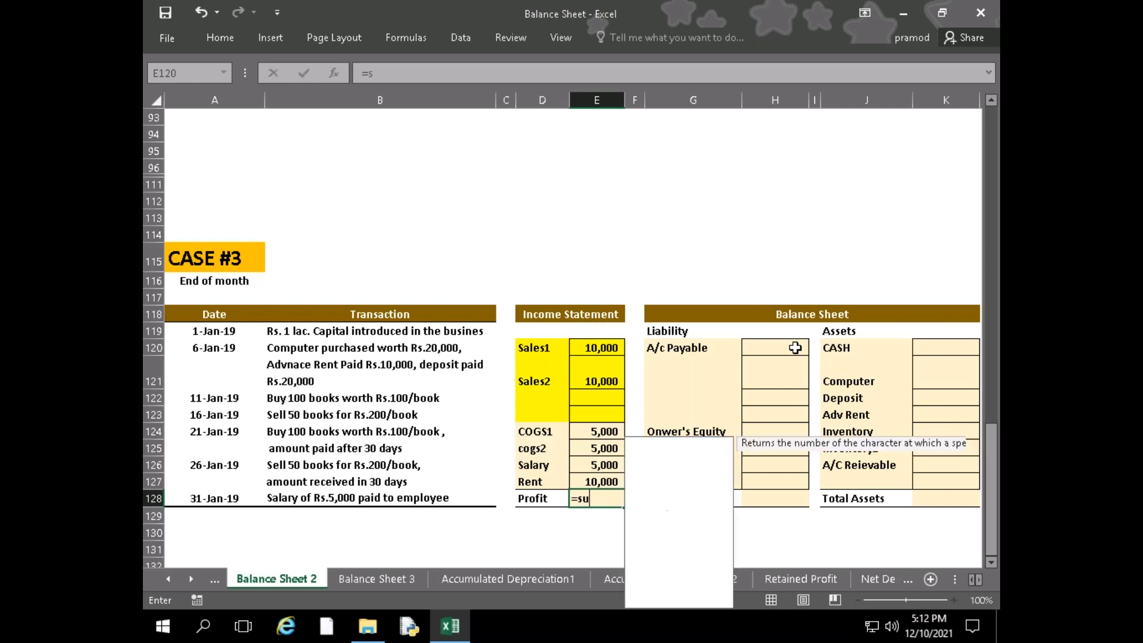
{"action": "type", "text": "m("}
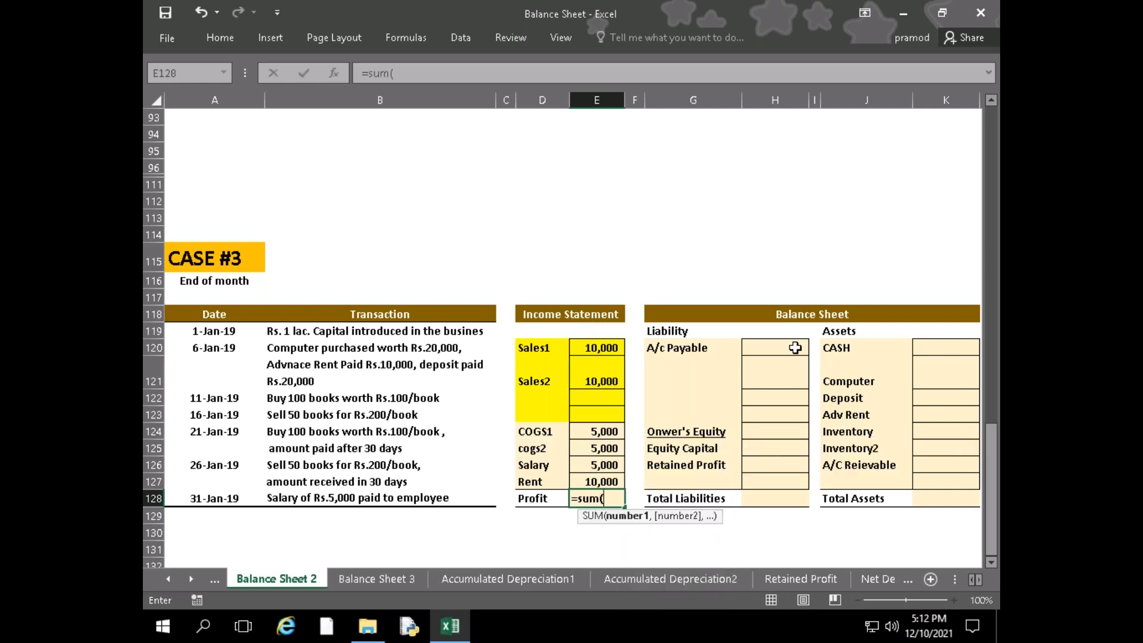
{"action": "key", "text": "Up"}
{"action": "key", "text": "Up"}
{"action": "key", "text": "Up"}
{"action": "key", "text": "Up"}
{"action": "key", "text": "Up"}
{"action": "key", "text": "Up"}
{"action": "key", "text": "Up"}
{"action": "key", "text": "Up"}
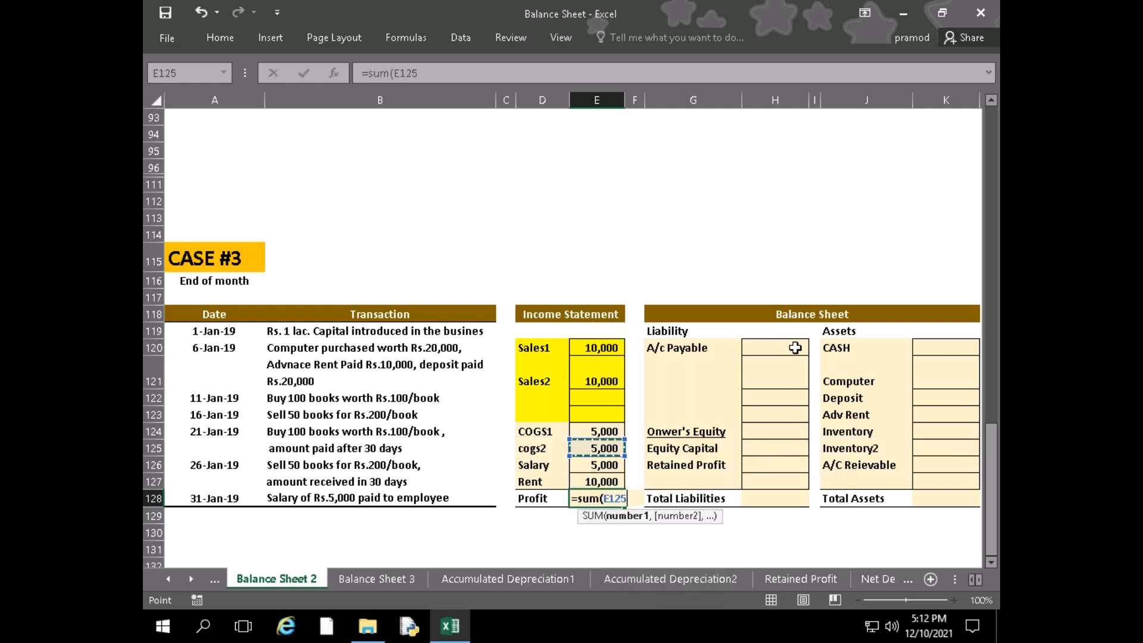
{"action": "key", "text": "shift+Down"}
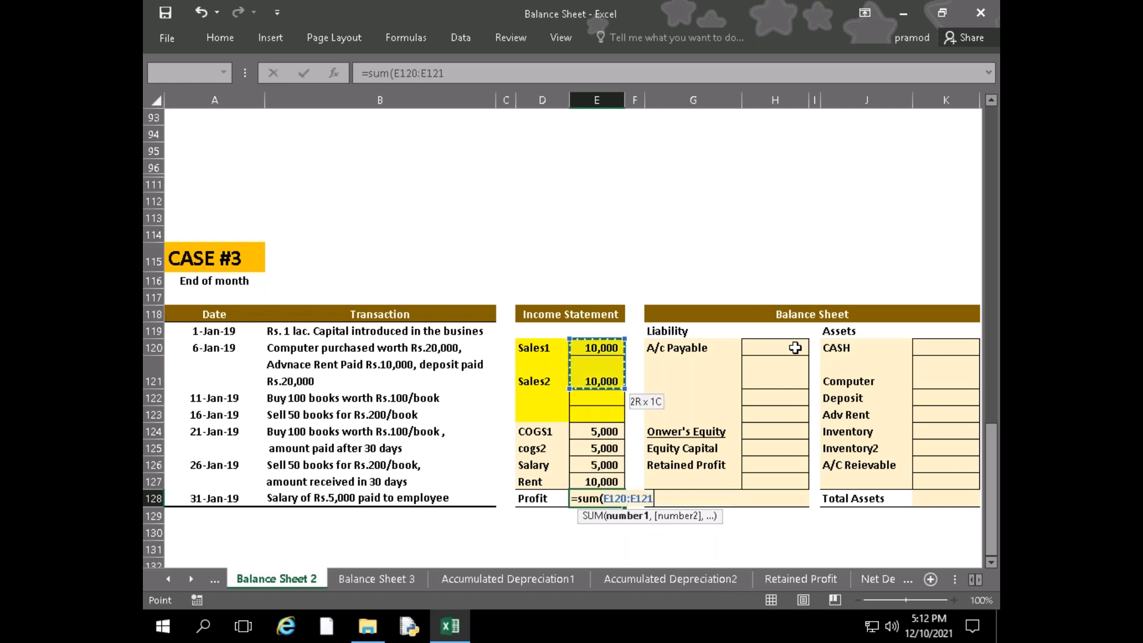
{"action": "type", "text": ")-"}
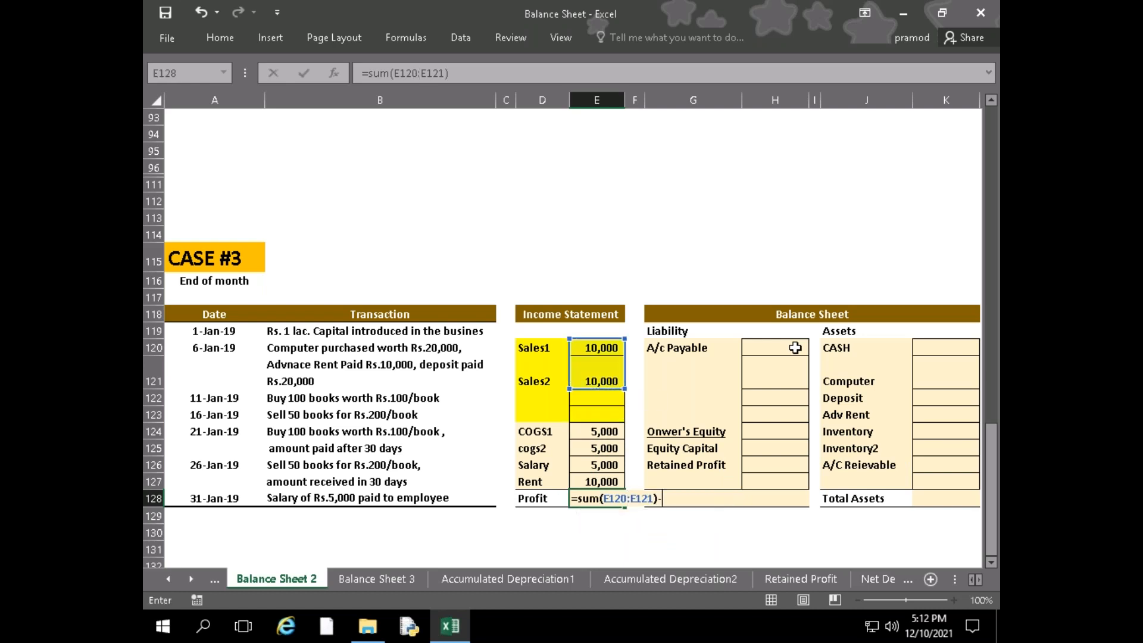
{"action": "type", "text": "E"}
Subtract the total of COGS1 and cogs2, SUM(E124:E125), in the Profit formula
{"action": "key", "text": "BackSpace"}
{"action": "type", "text": "sum"}
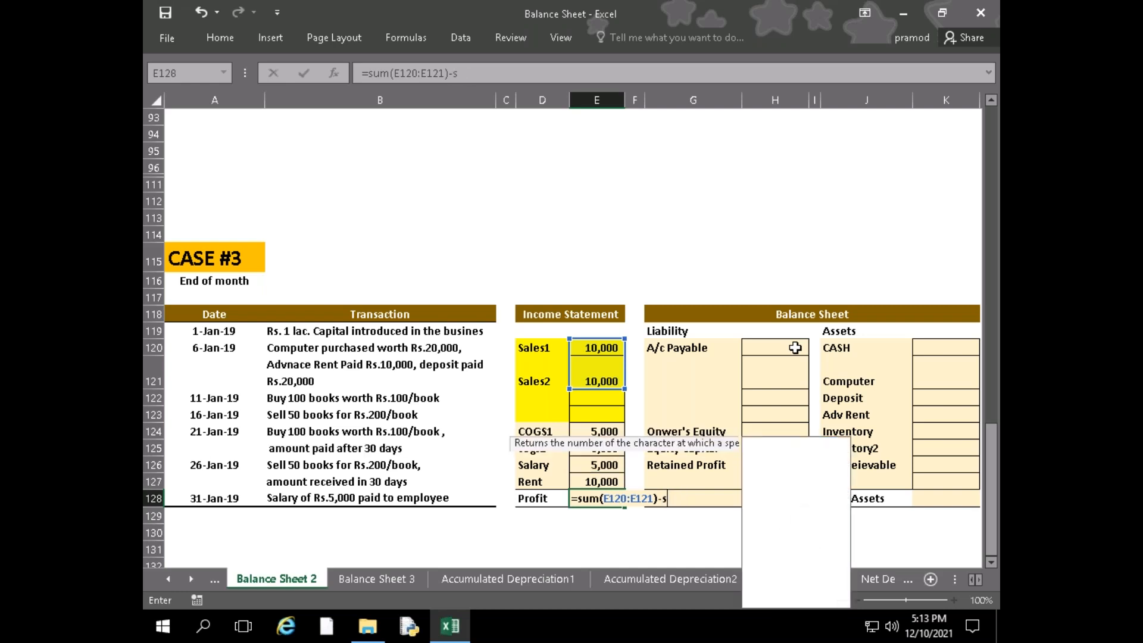
{"action": "type", "text": "("}
{"action": "key", "text": "Up"}
{"action": "key", "text": "Up"}
{"action": "key", "text": "Up"}
{"action": "key", "text": "Up"}
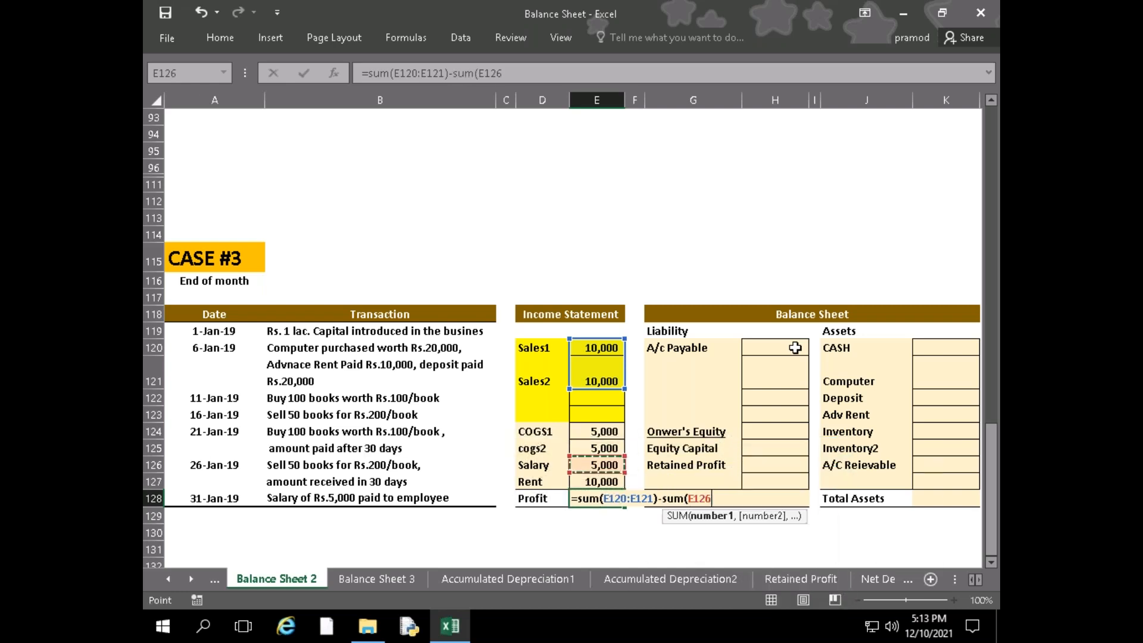
{"action": "key", "text": "shift+Down"}
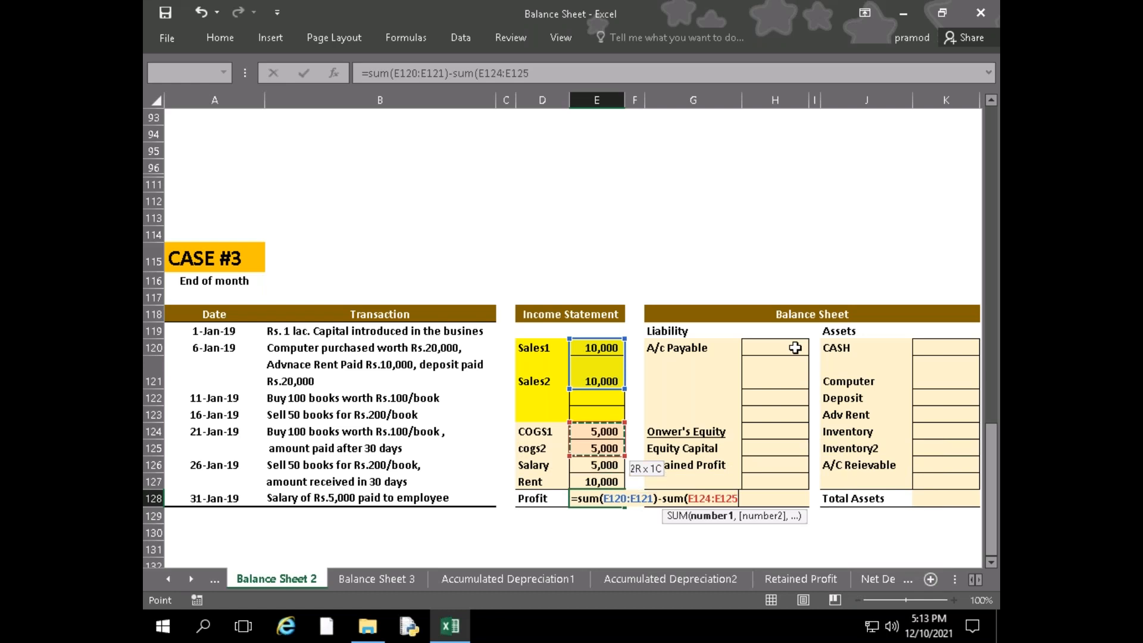
{"action": "type", "text": ")-"}
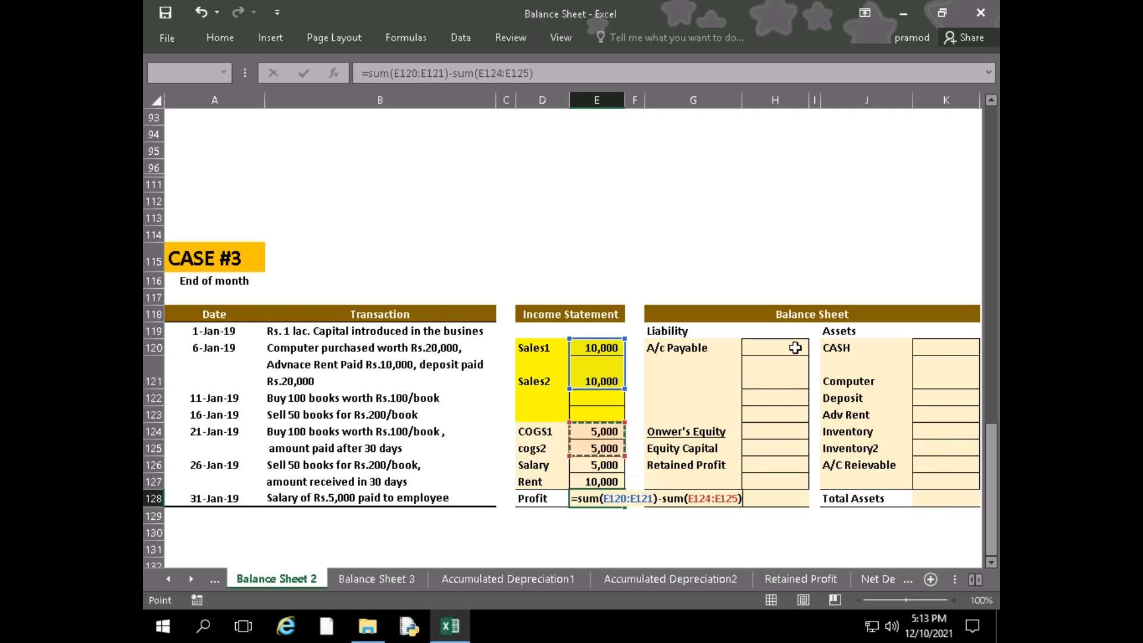
Complete the Profit formula by subtracting the Salary cell E126 and the Rent cell E127
{"action": "key", "text": "Up"}
{"action": "key", "text": "Up"}
{"action": "type", "text": "-"}
{"action": "key", "text": "Down"}
{"action": "key", "text": "Return"}
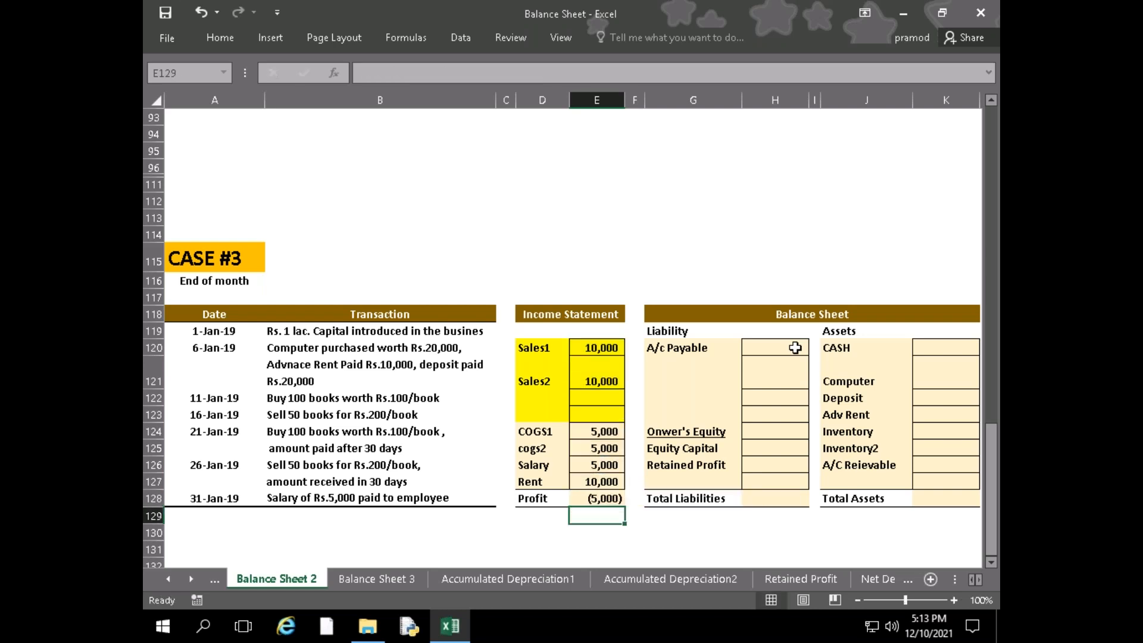
Link Retained Profit in H126 to the Profit cell with =E128, and clear that entry again
{"action": "key", "text": "Up"}
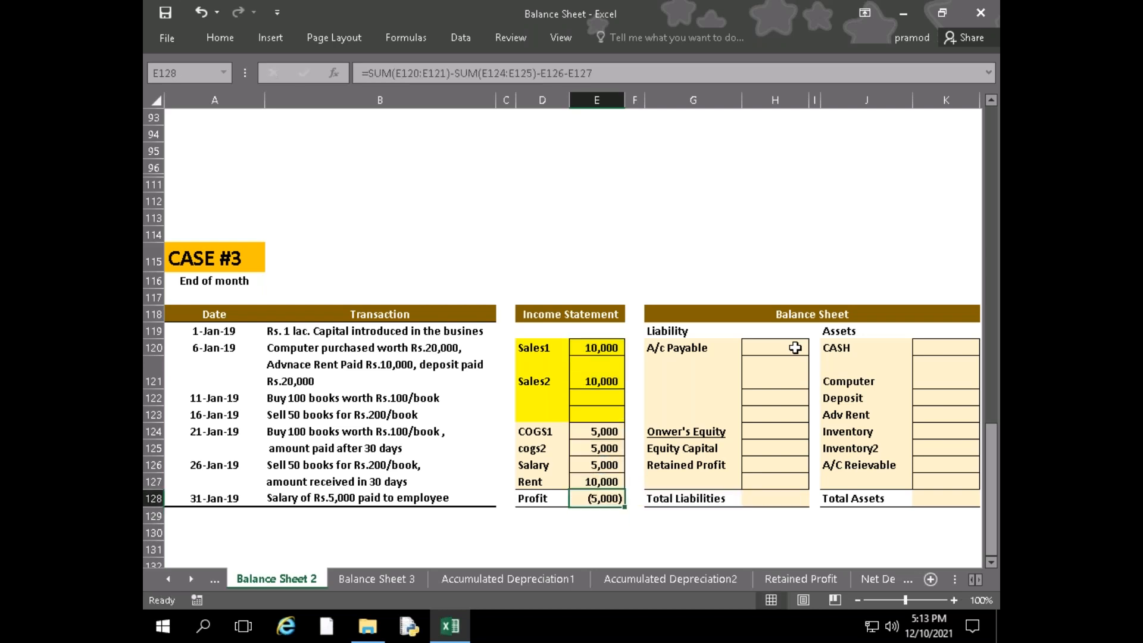
{"action": "key", "text": "Right"}
{"action": "key", "text": "Up"}
{"action": "key", "text": "Right"}
{"action": "key", "text": "Right"}
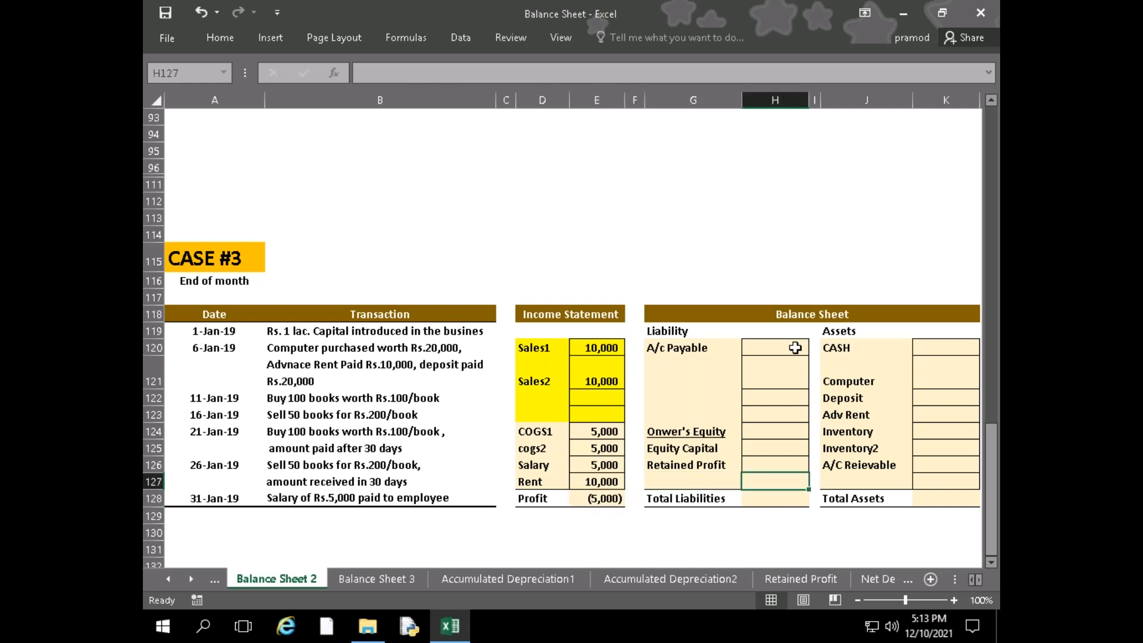
{"action": "key", "text": "Up"}
{"action": "type", "text": "="}
{"action": "key", "text": "Left"}
{"action": "key", "text": "Left"}
{"action": "key", "text": "Down"}
{"action": "key", "text": "Left"}
{"action": "key", "text": "Left"}
{"action": "key", "text": "Down"}
{"action": "key", "text": "Right"}
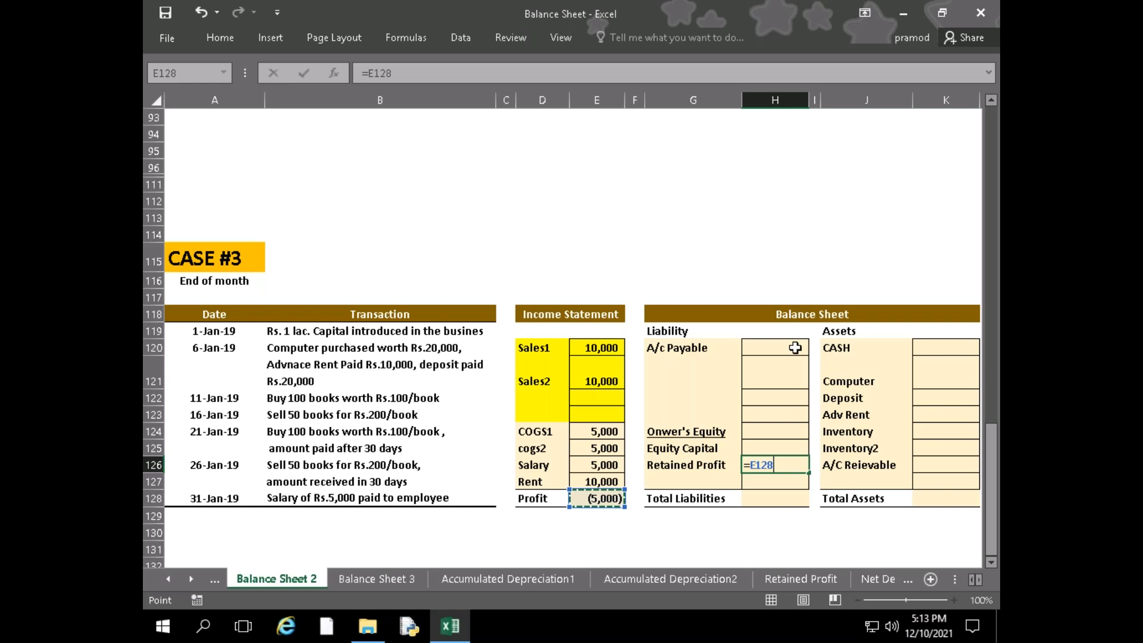
{"action": "key", "text": "Return"}
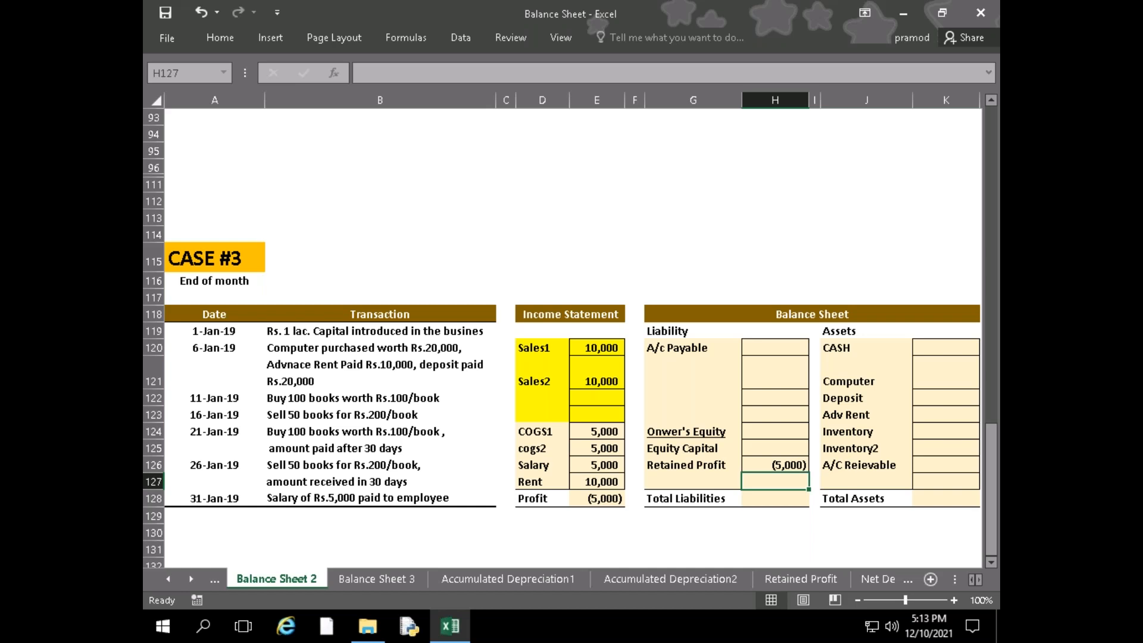
{"action": "key", "text": "Up"}
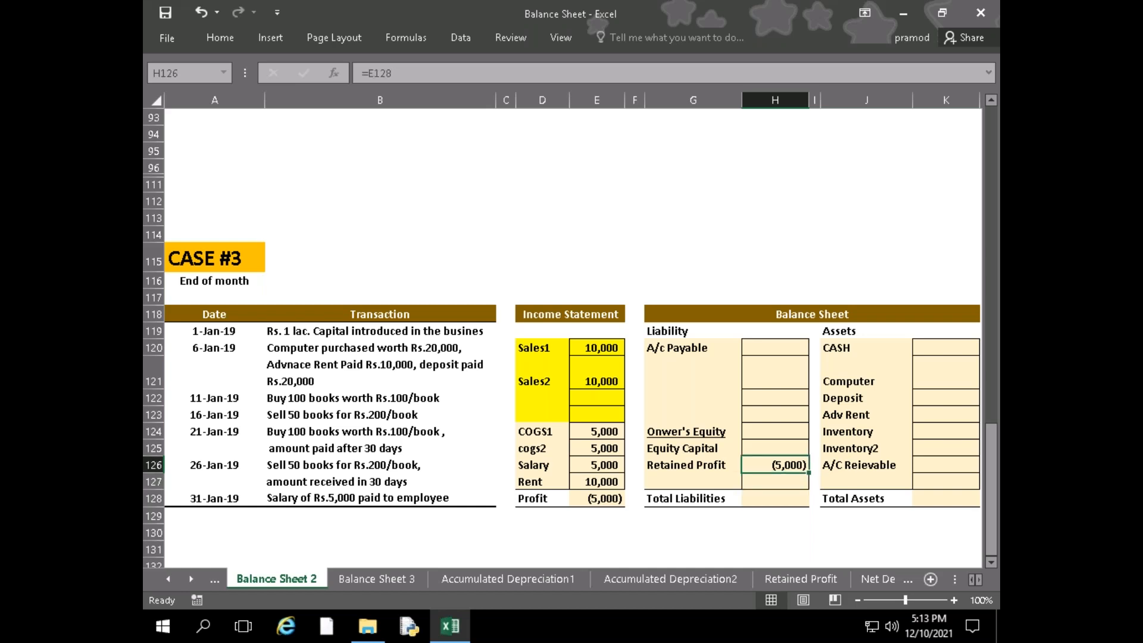
{"action": "key", "text": "Delete"}
Enter 100000 as the Equity Capital in the CASE #3 balance sheet
{"action": "key", "text": "Up"}
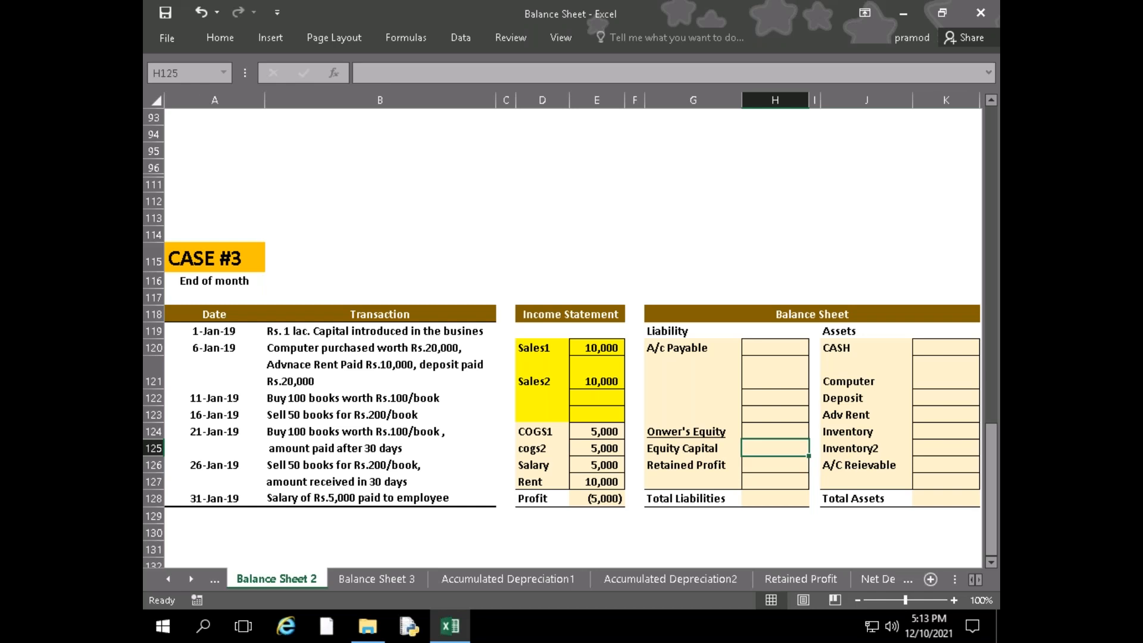
{"action": "type", "text": "1"}
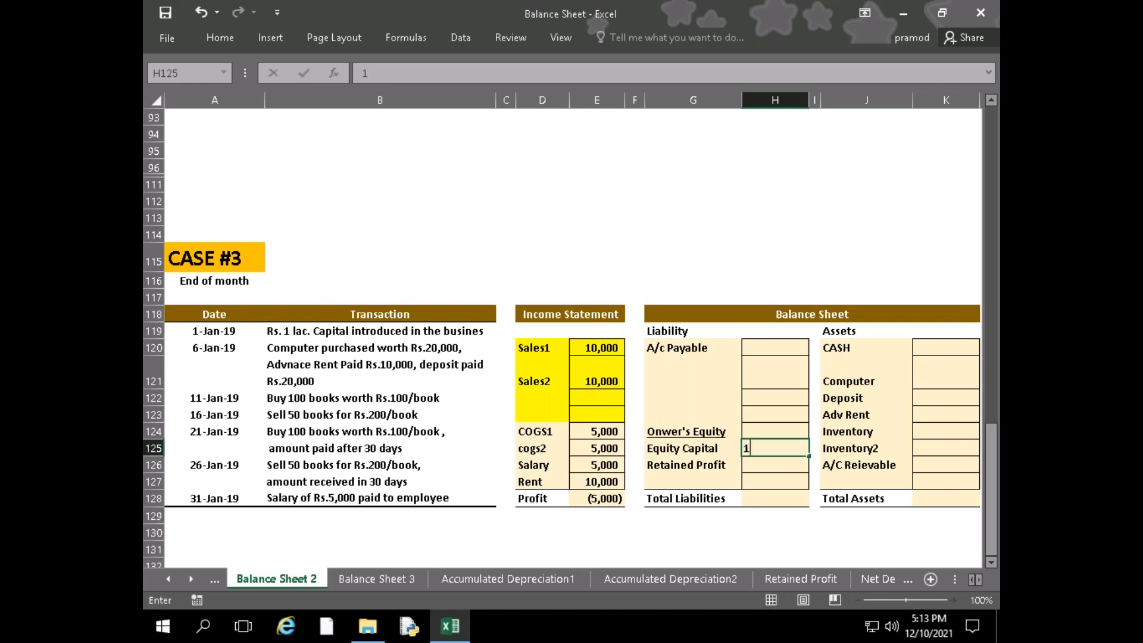
{"action": "type", "text": "00000"}
{"action": "key", "text": "Return"}
Enter the formula =100*100 as the A/c Payable amount in the CASE #3 balance sheet
{"action": "key", "text": "Up"}
{"action": "key", "text": "Up"}
{"action": "key", "text": "Up"}
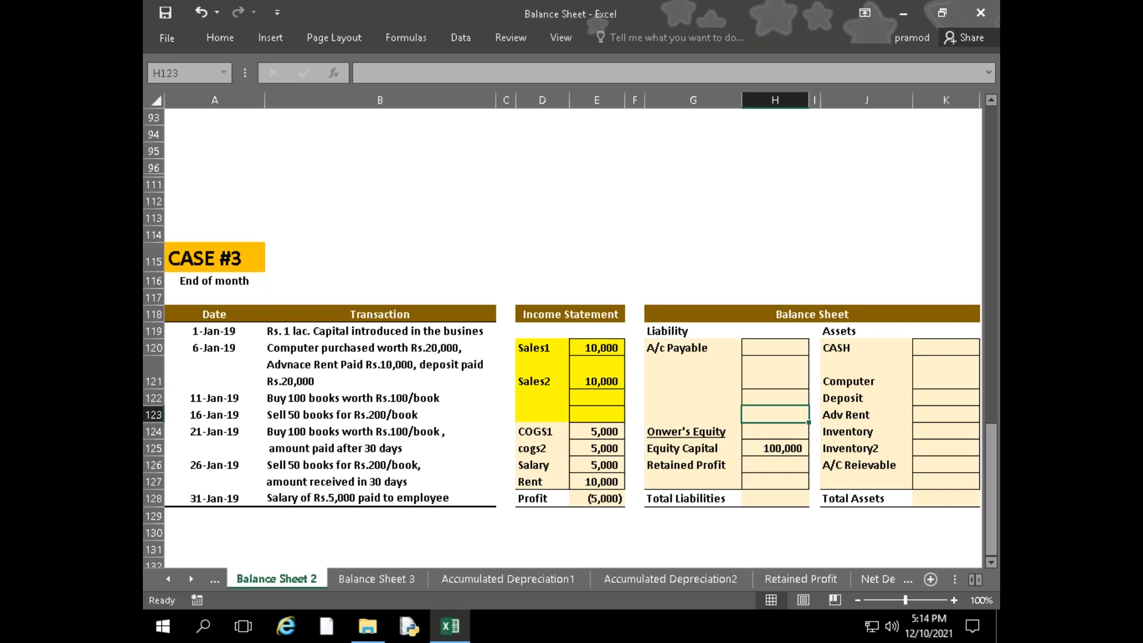
{"action": "key", "text": "Up"}
{"action": "key", "text": "Up"}
{"action": "key", "text": "Up"}
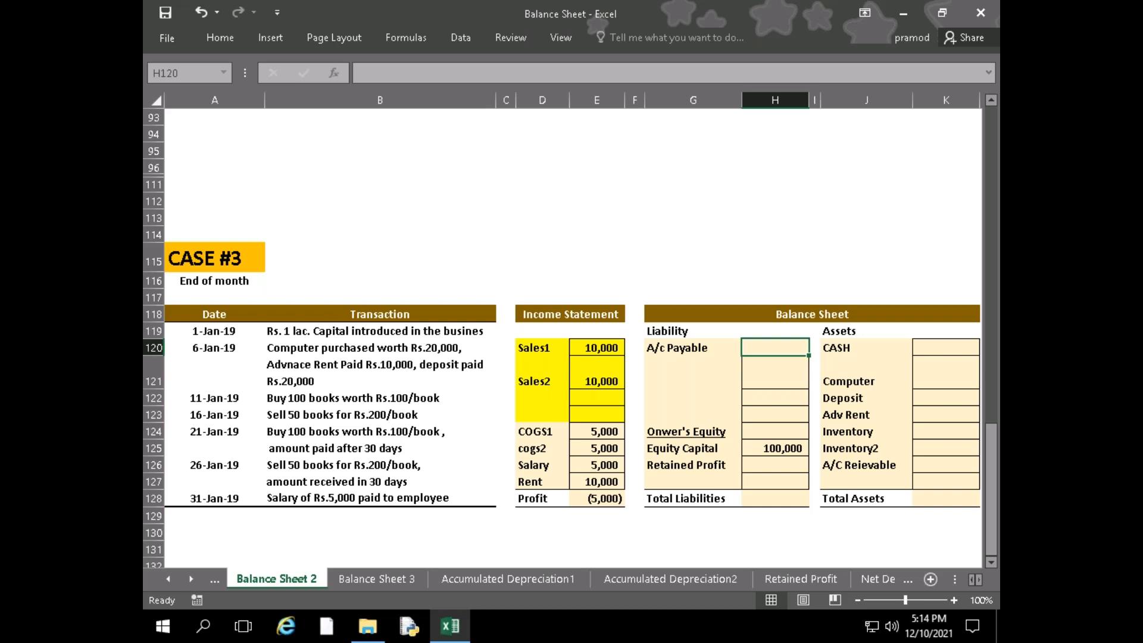
{"action": "type", "text": "=100*100"}
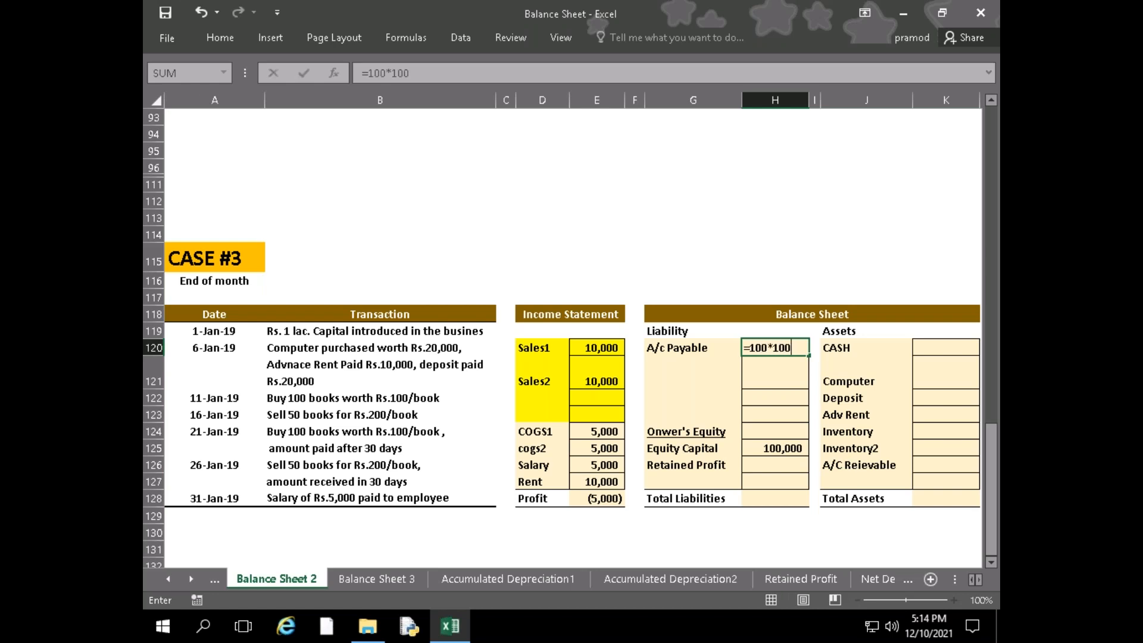
{"action": "key", "text": "Return"}
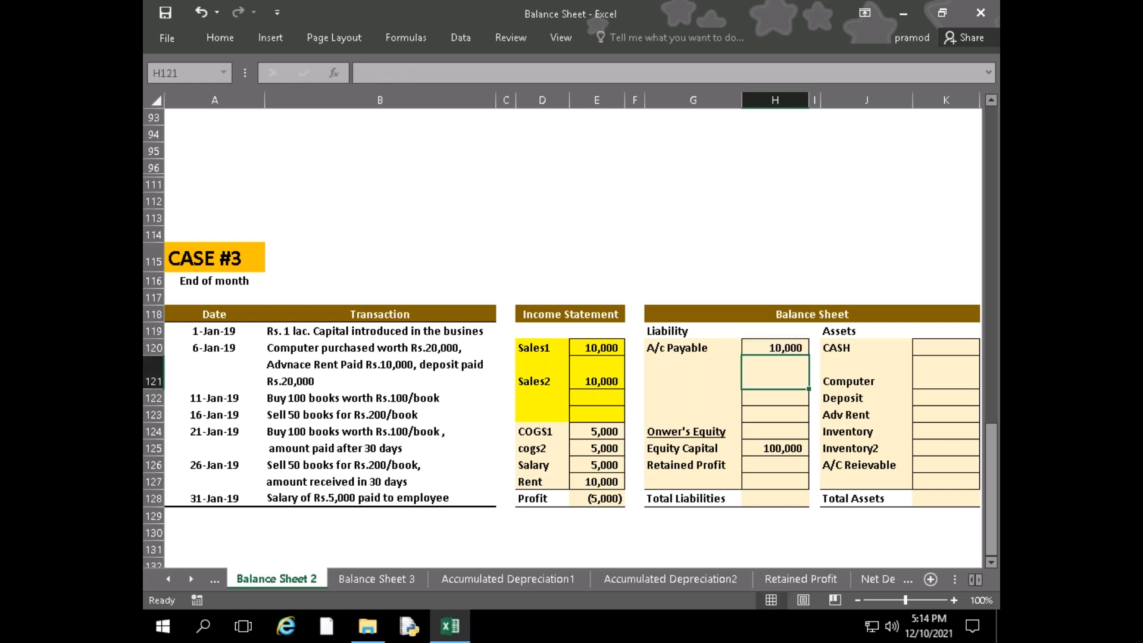
Calculate Total Liabilities in H128 with a SUM formula covering the liability cells from H127 up to A/c Payable
{"action": "key", "text": "Down"}
{"action": "key", "text": "Down"}
{"action": "key", "text": "Down"}
{"action": "key", "text": "Down"}
{"action": "key", "text": "Down"}
{"action": "key", "text": "Down"}
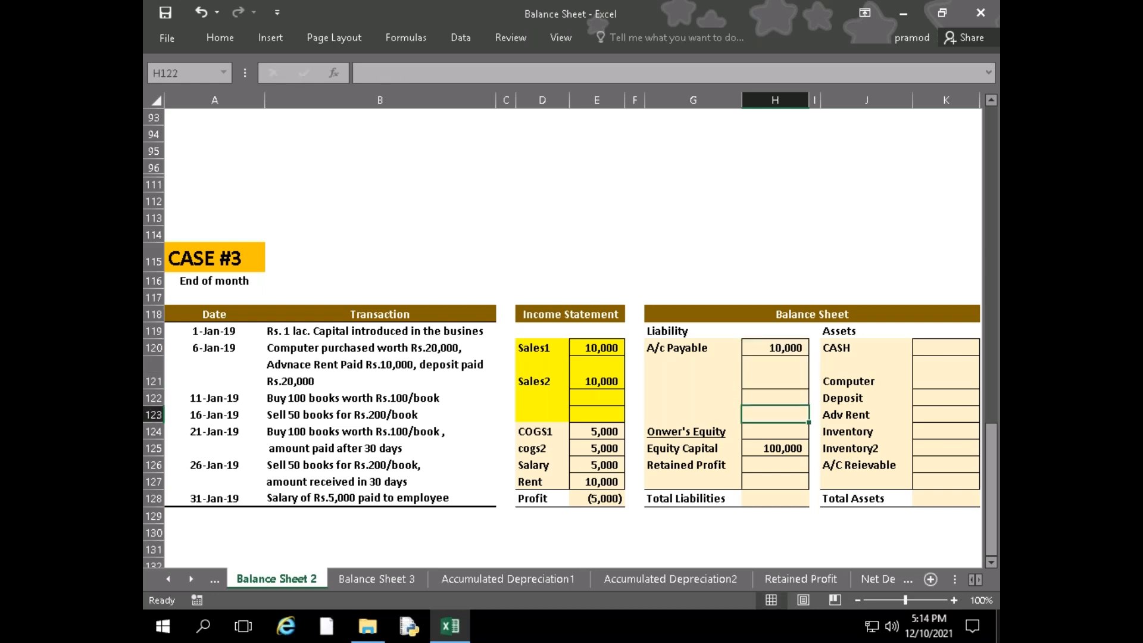
{"action": "key", "text": "Down"}
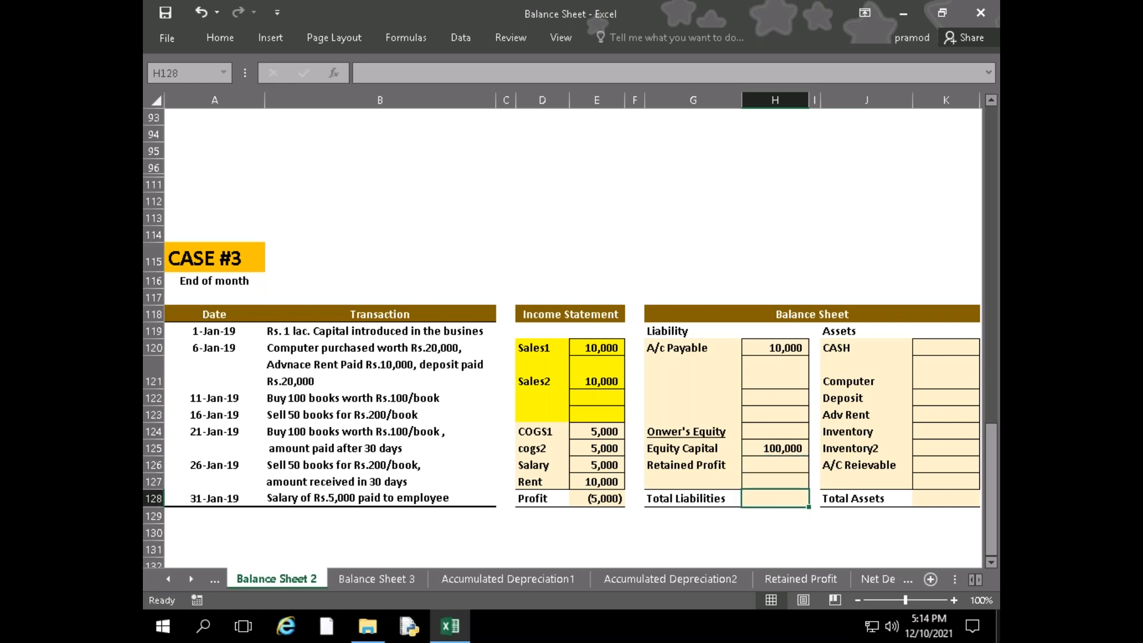
{"action": "type", "text": "=sum"}
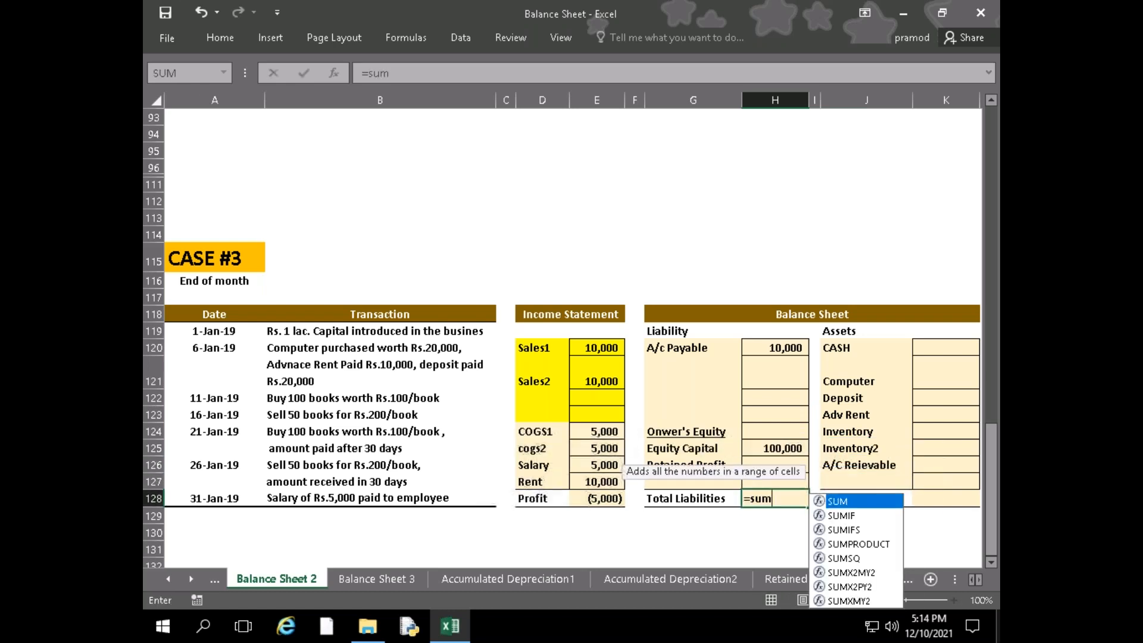
{"action": "key", "text": "Tab"}
{"action": "key", "text": "Up"}
{"action": "key", "text": "Up"}
{"action": "key", "text": "Down"}
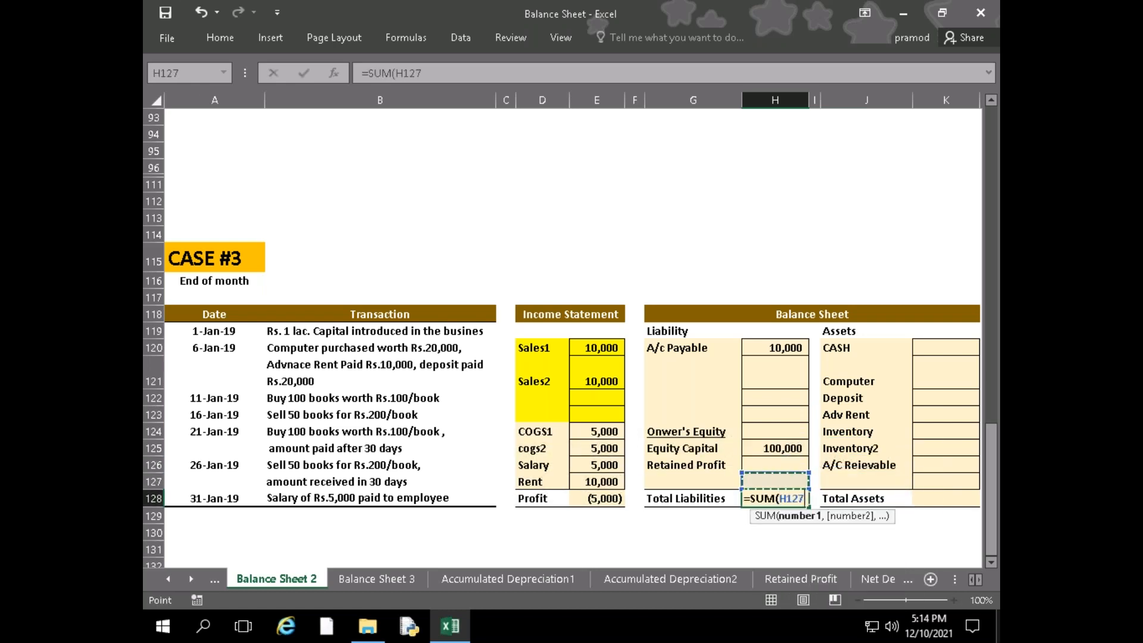
{"action": "key", "text": "shift+Up"}
{"action": "key", "text": "shift+Up"}
{"action": "key", "text": "shift+Up"}
{"action": "key", "text": "shift+Up"}
{"action": "key", "text": "shift+Up"}
{"action": "key", "text": "shift+Up"}
{"action": "key", "text": "shift+Up"}
{"action": "type", "text": ")"}
{"action": "key", "text": "Return"}
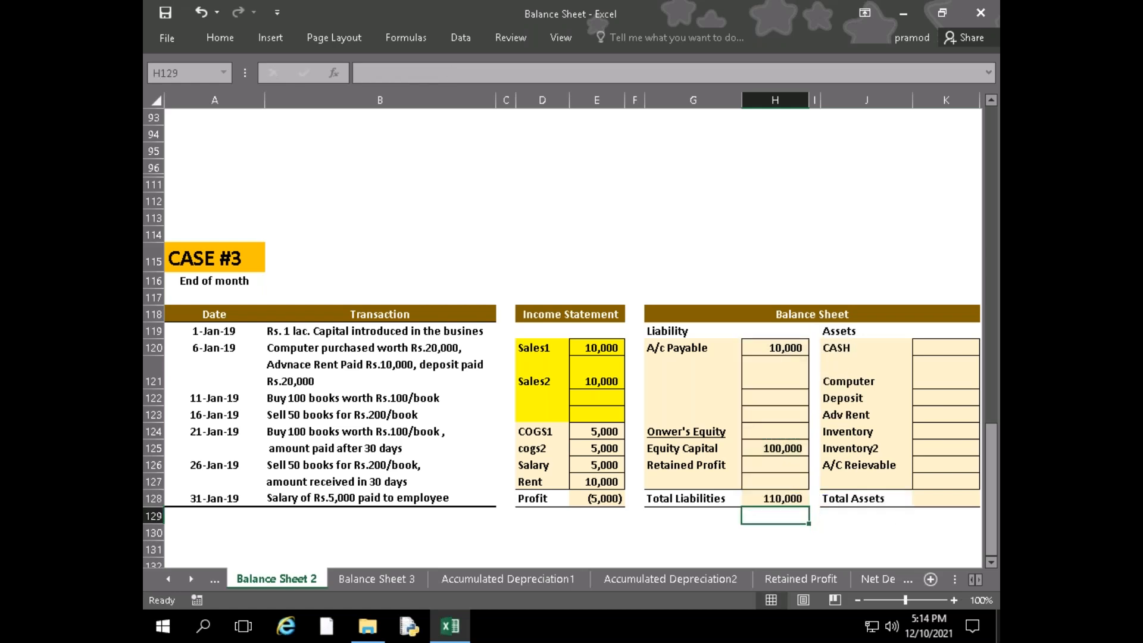
{"action": "key", "text": "Right"}
{"action": "key", "text": "Right"}
{"action": "key", "text": "Right"}
{"action": "key", "text": "Right"}
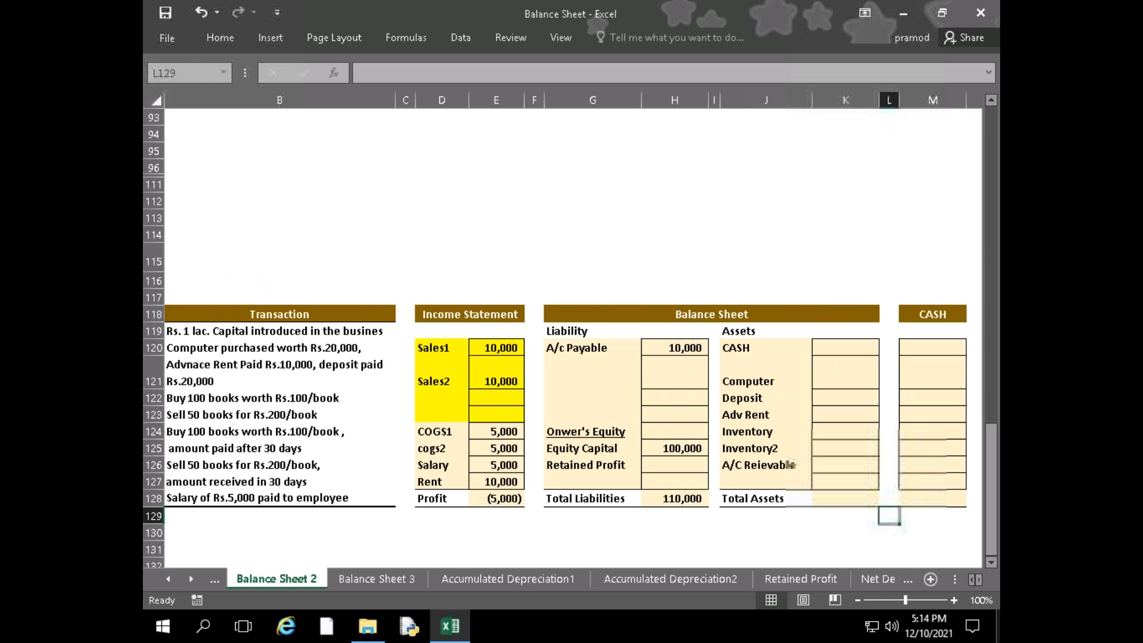
{"action": "left_click", "coordinate": [845, 498]}
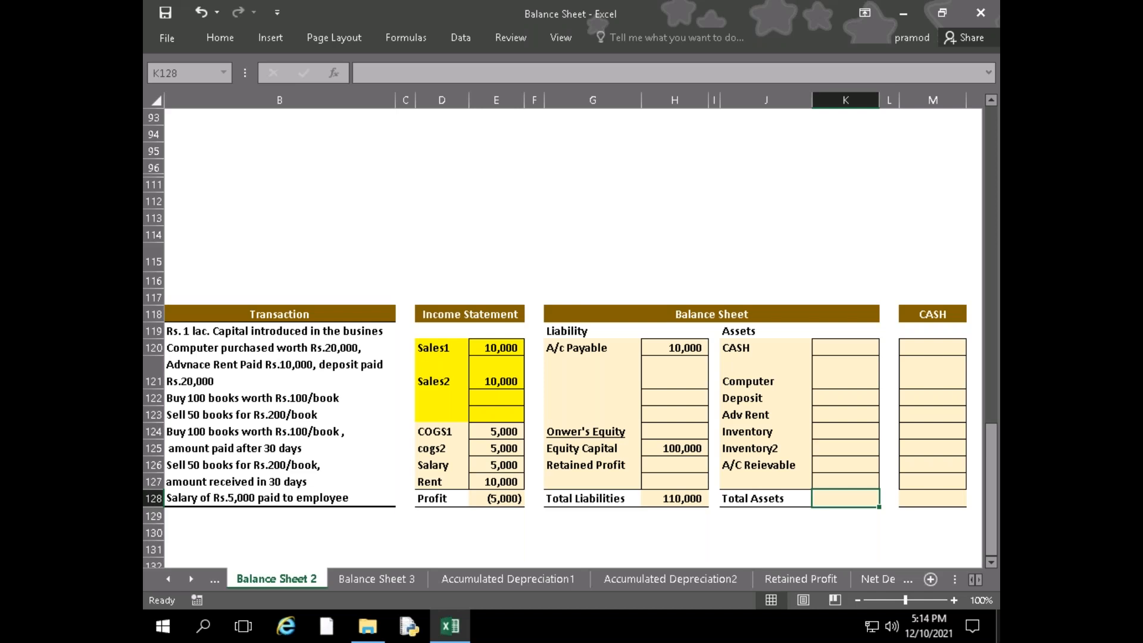
{"action": "key", "text": "Up"}
{"action": "key", "text": "Left"}
{"action": "key", "text": "Left"}
{"action": "key", "text": "Up"}
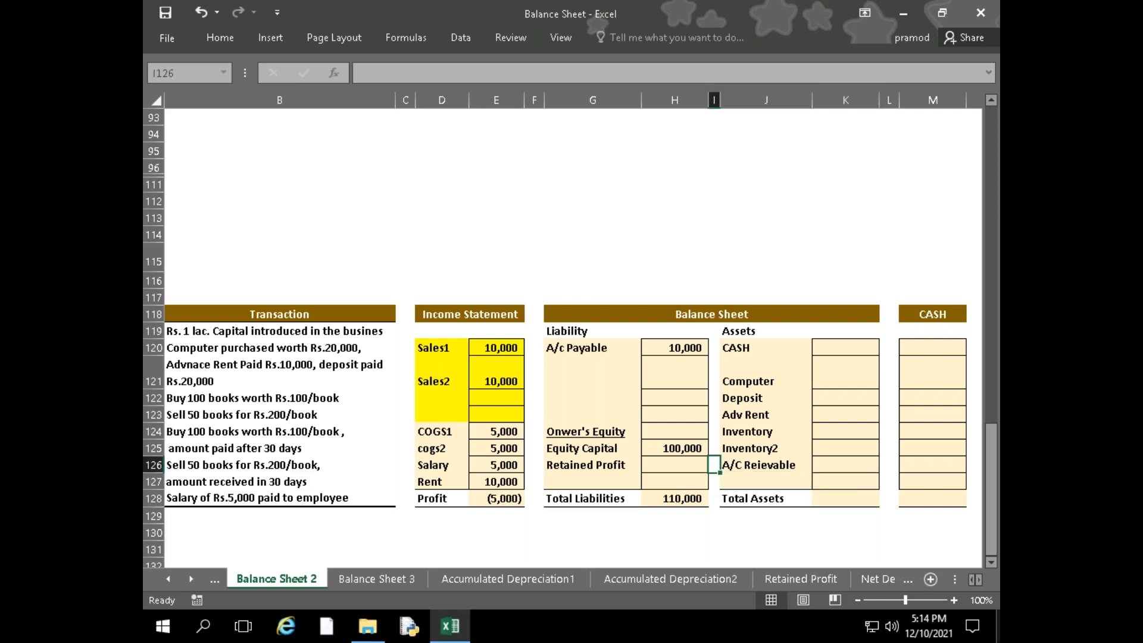
{"action": "key", "text": "Left"}
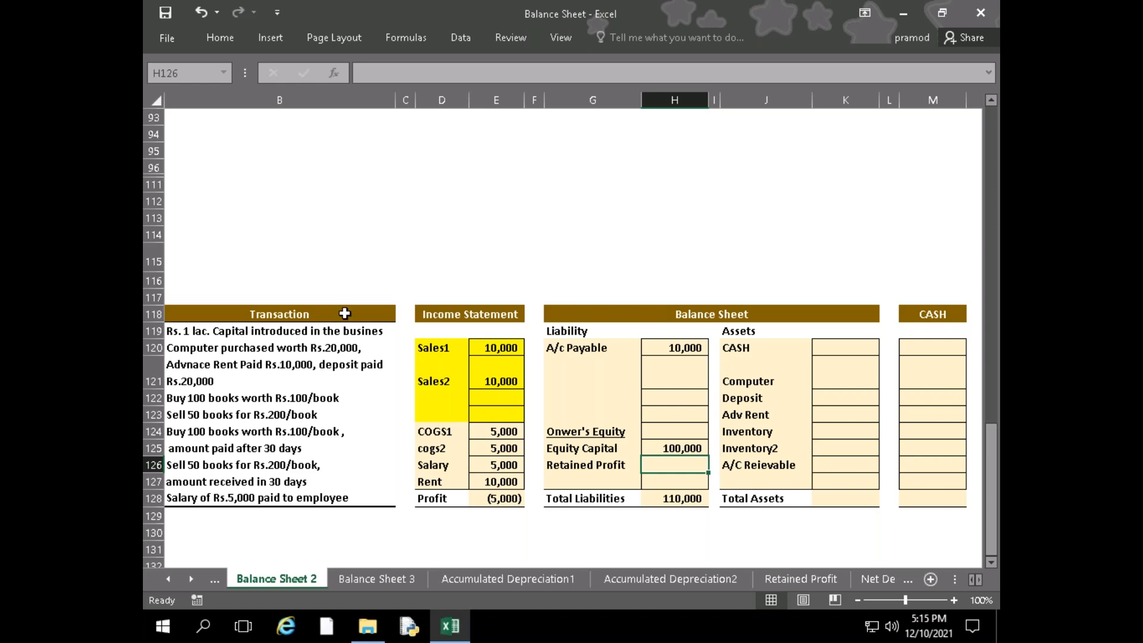
Switch to the FM Q&A folder in File Explorer, open the TVM workbook and show its Introduction sheet
{"action": "left_click", "coordinate": [368, 625]}
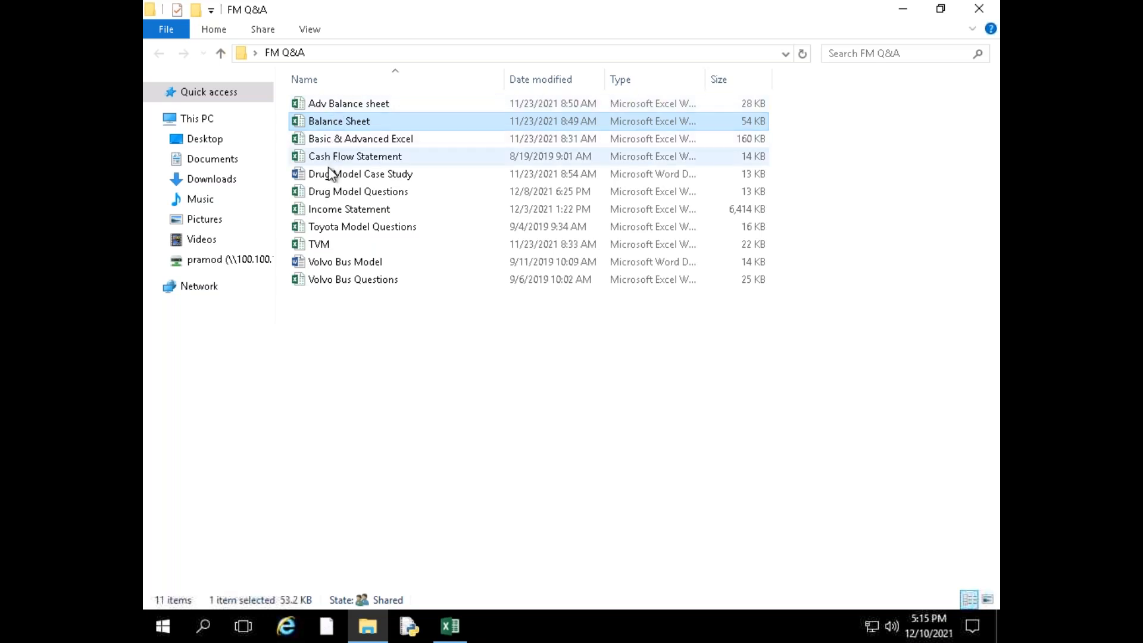
{"action": "double_click", "coordinate": [328, 244]}
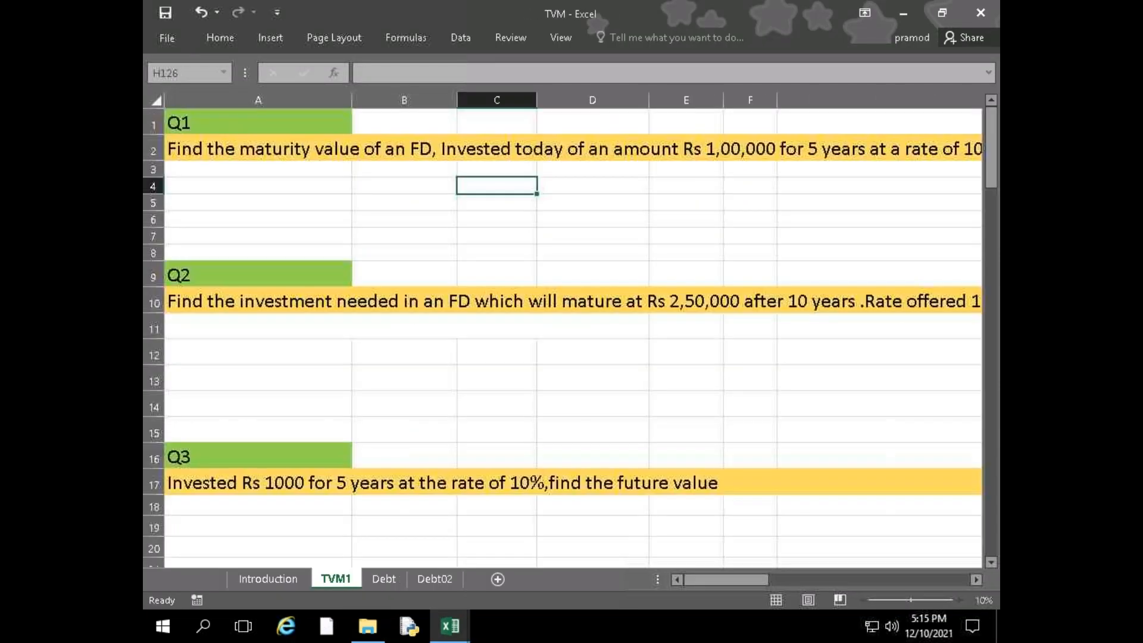
{"action": "left_click", "coordinate": [261, 580]}
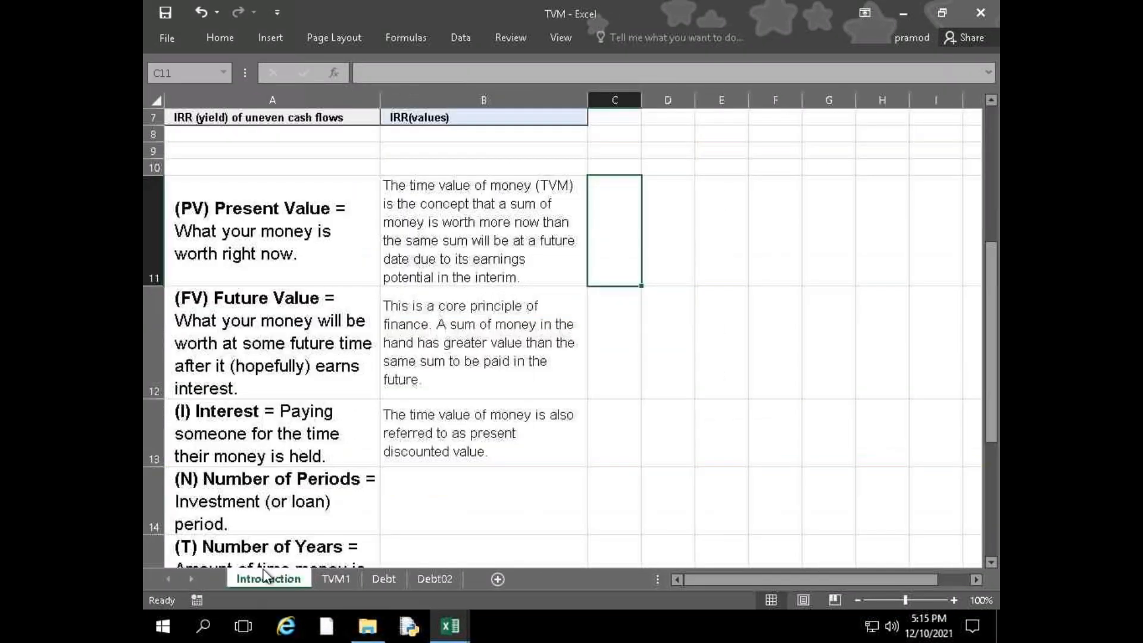
Review the time value of money questions on the TVM1 sheet from Q1 through Q8
{"action": "left_click", "coordinate": [339, 579]}
{"action": "scroll", "coordinate": [384, 556], "scroll_direction": "down", "scroll_amount": 4}
{"action": "scroll", "coordinate": [385, 556], "scroll_direction": "up", "scroll_amount": 4}
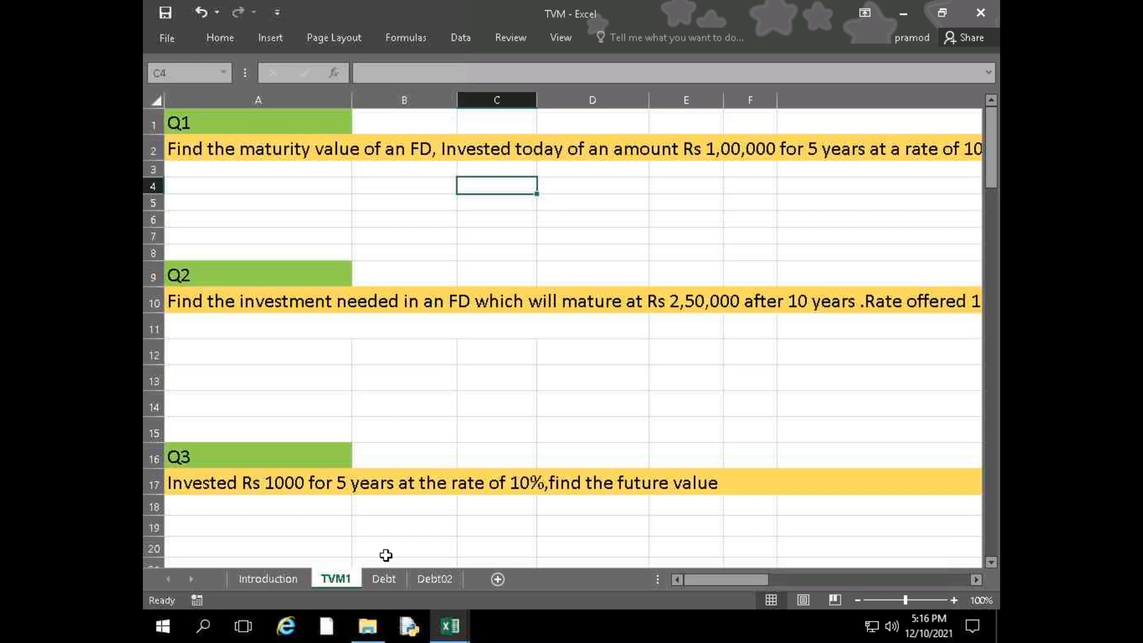
{"action": "scroll", "coordinate": [216, 439], "scroll_direction": "down", "scroll_amount": 5}
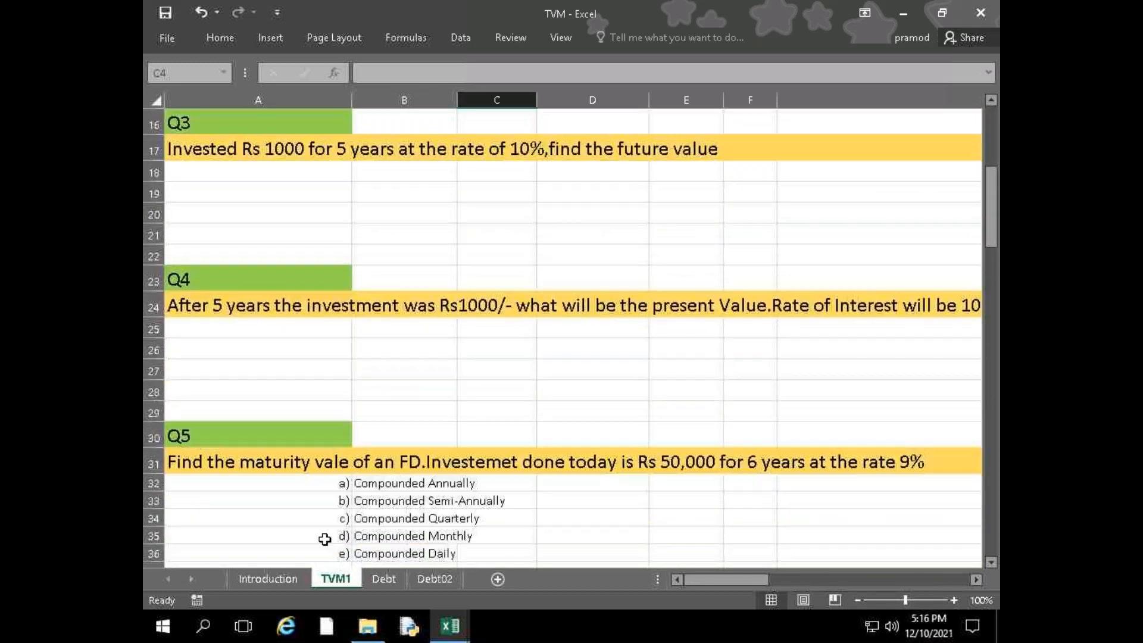
{"action": "scroll", "coordinate": [325, 538], "scroll_direction": "down", "scroll_amount": 5}
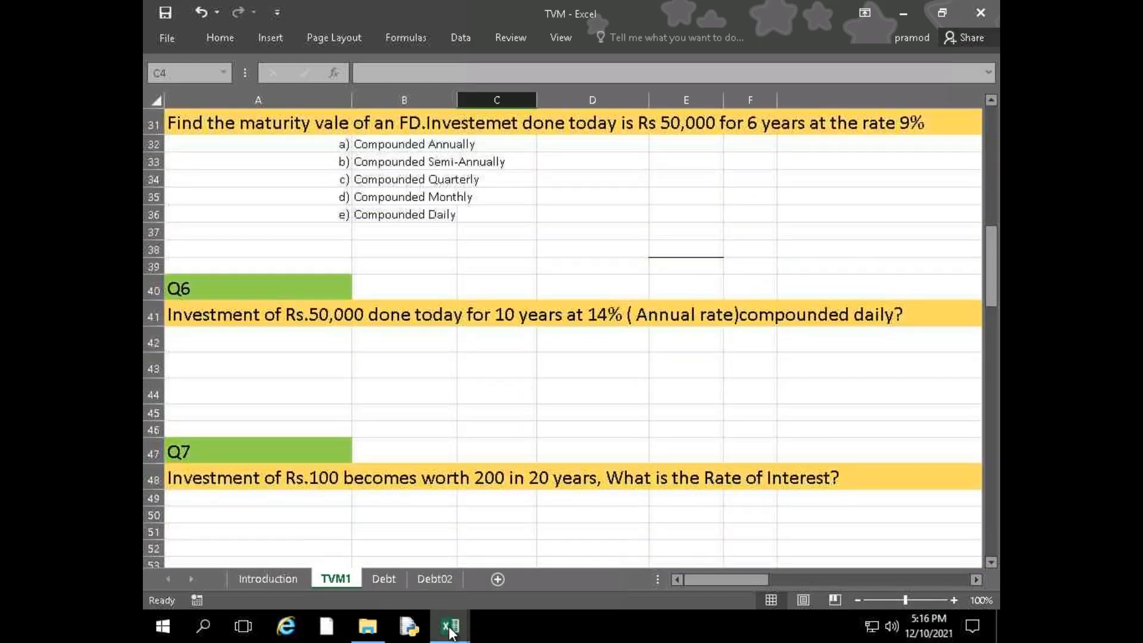
{"action": "scroll", "coordinate": [332, 554], "scroll_direction": "down", "scroll_amount": 2}
Bring the FM Q&A folder window back up, move it lower on the desktop and close it
{"action": "left_click", "coordinate": [368, 627]}
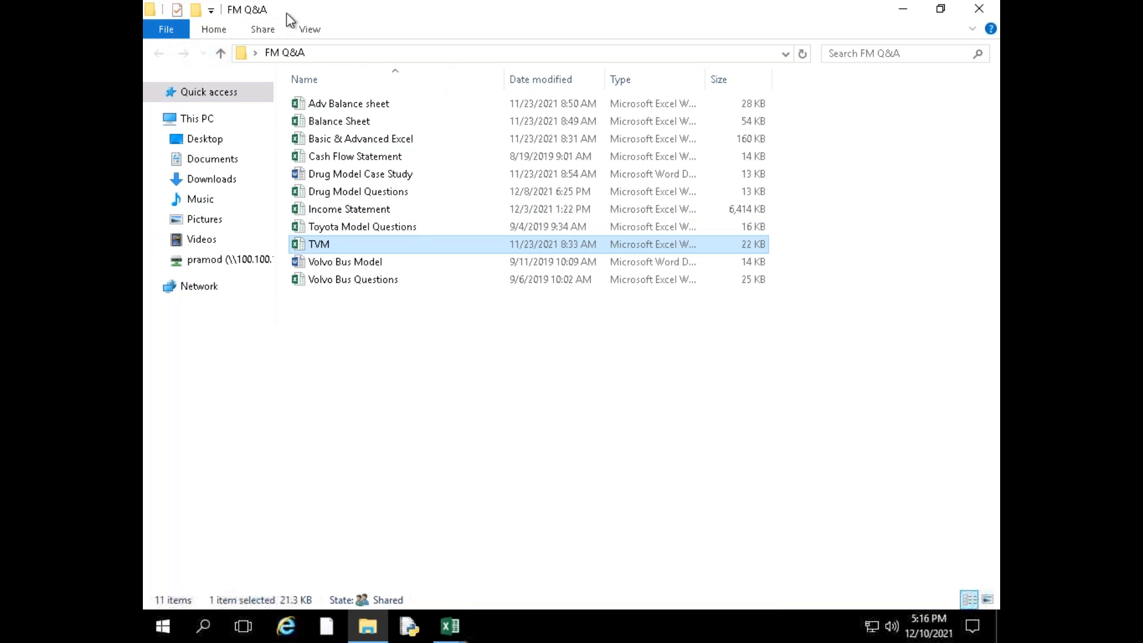
{"action": "left_click_drag", "start_coordinate": [301, 16], "coordinate": [278, 214]}
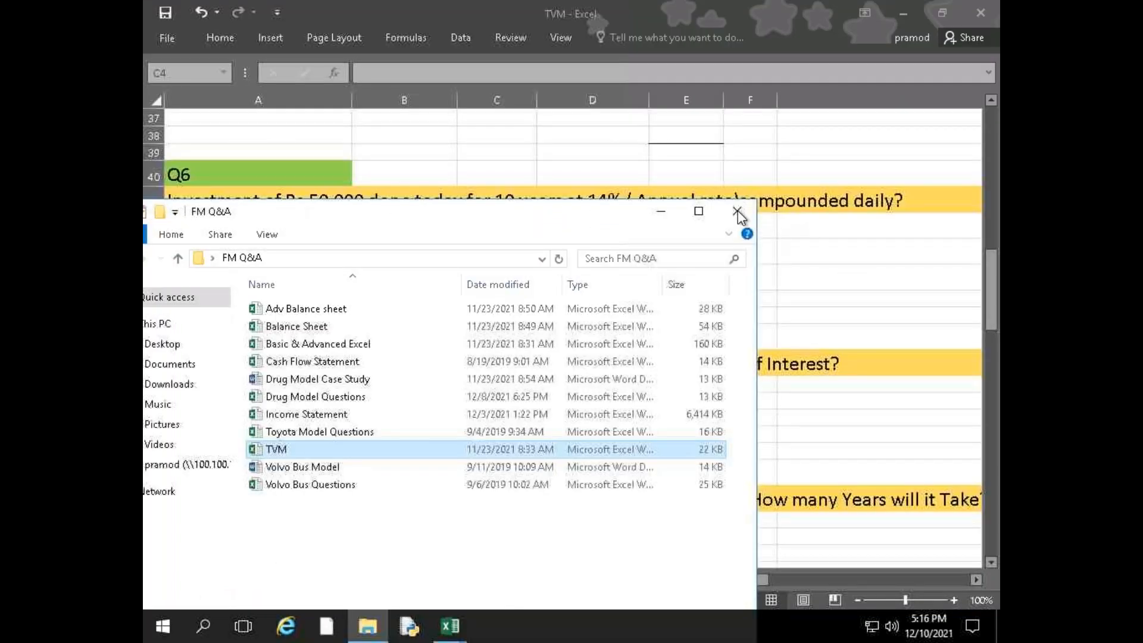
{"action": "left_click", "coordinate": [741, 214]}
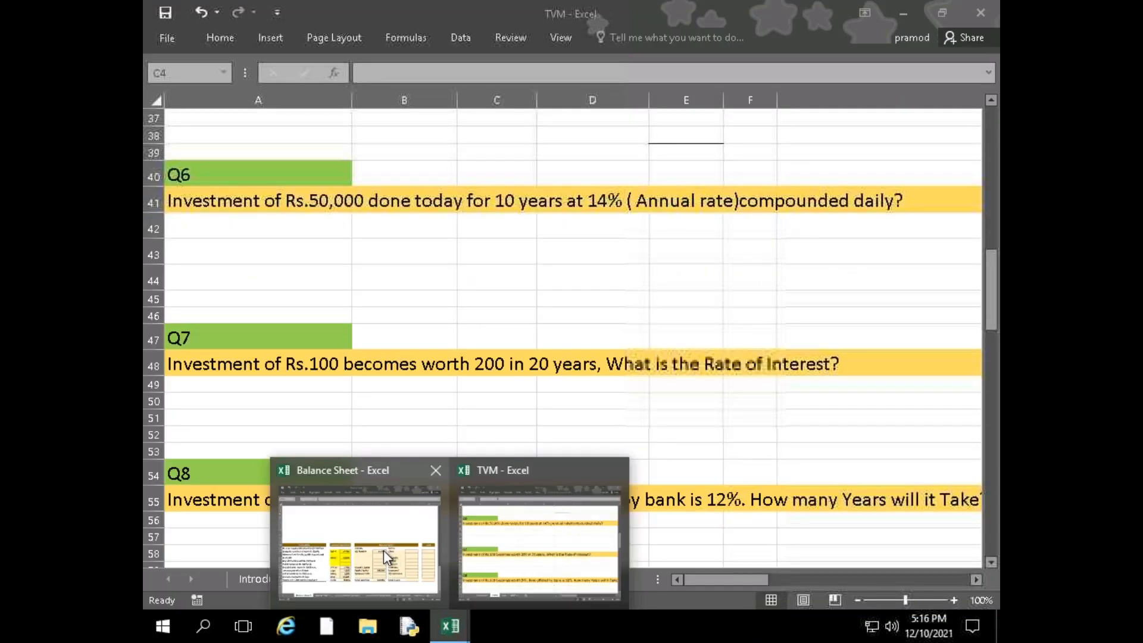
Browse the faculty network drive in a new File Explorer window, look into the Ph.D note folder and close the window
{"action": "left_click", "coordinate": [368, 625]}
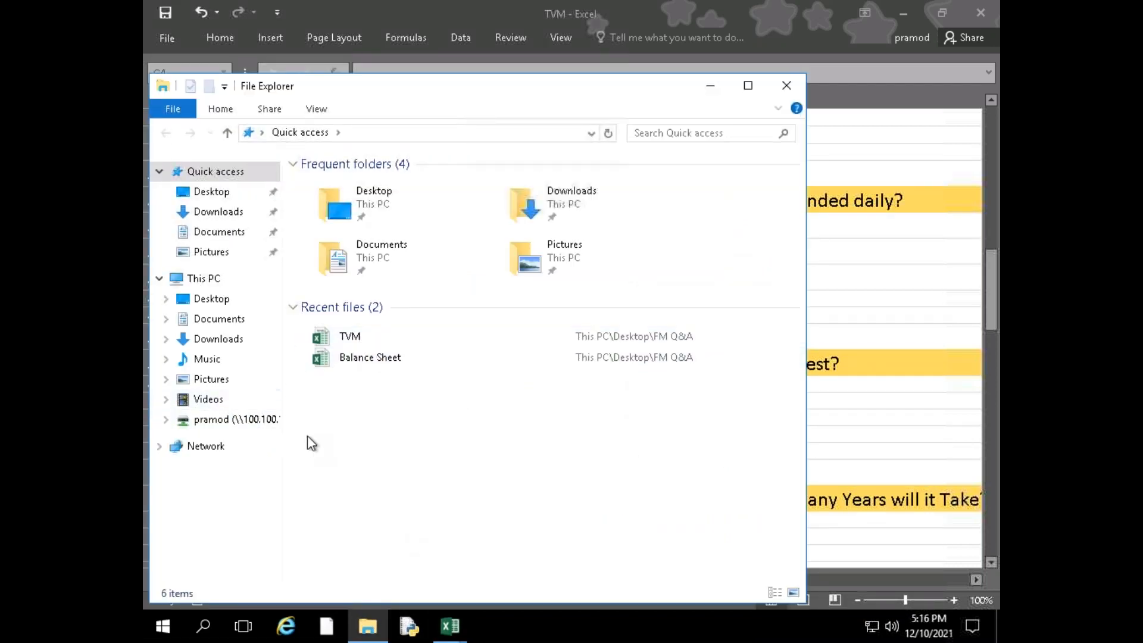
{"action": "left_click", "coordinate": [273, 424]}
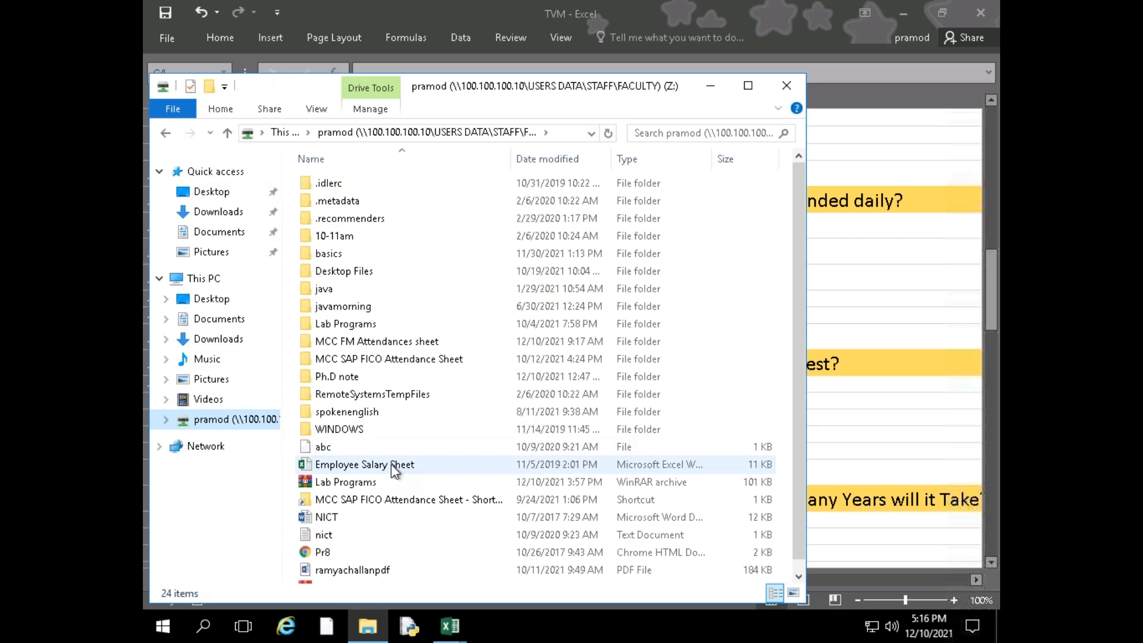
{"action": "scroll", "coordinate": [377, 444], "scroll_direction": "down", "scroll_amount": 2}
{"action": "scroll", "coordinate": [360, 501], "scroll_direction": "up", "scroll_amount": 2}
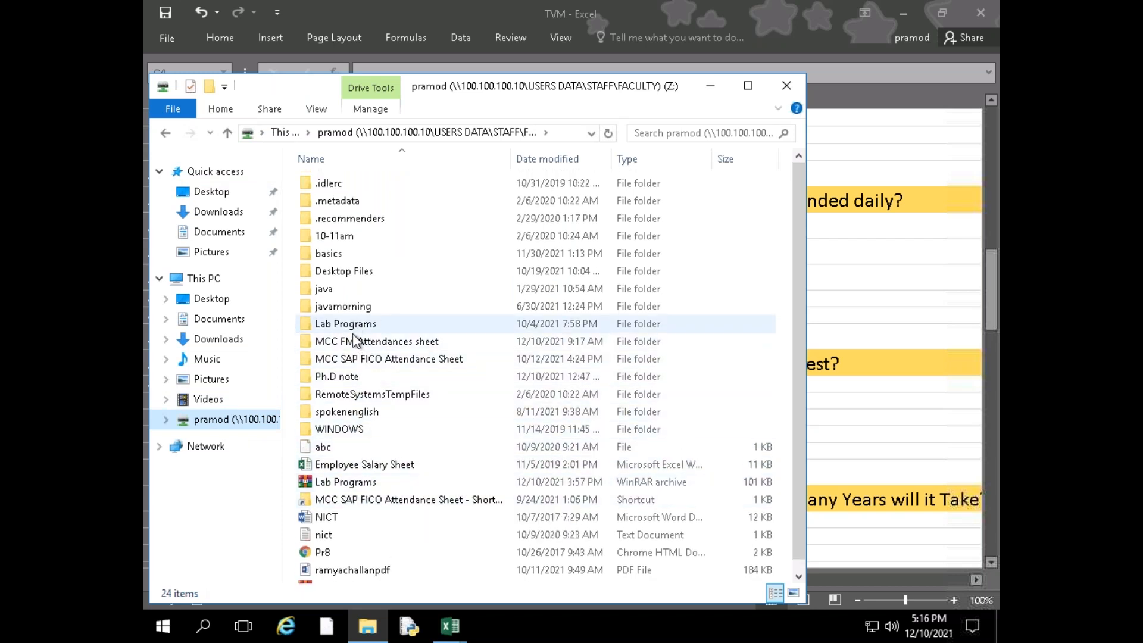
{"action": "double_click", "coordinate": [342, 376]}
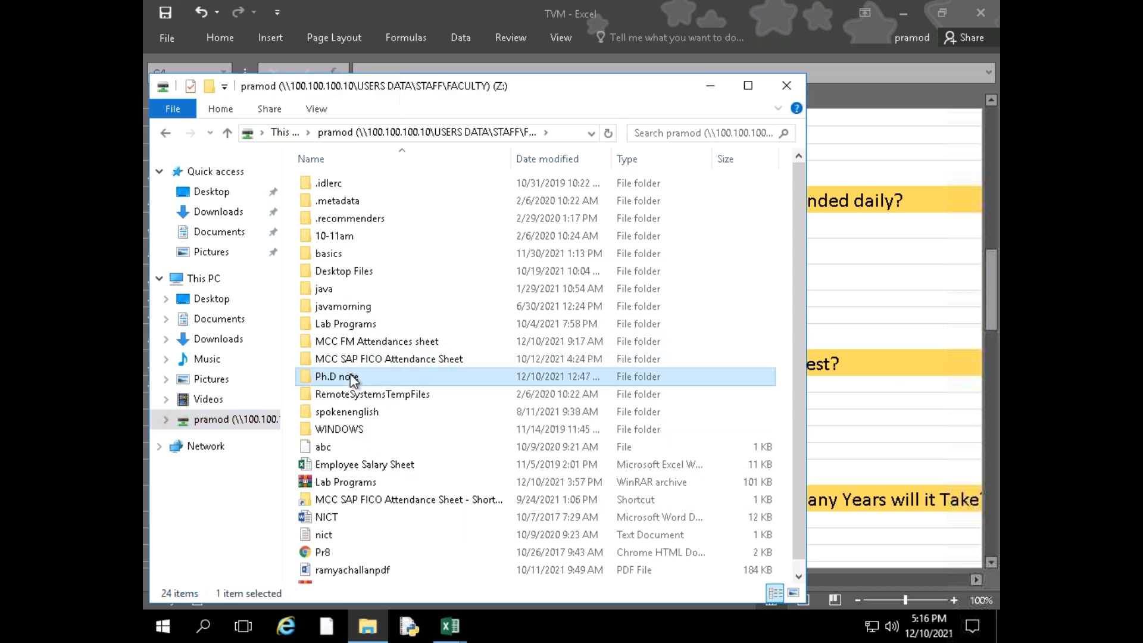
{"action": "left_click", "coordinate": [165, 132]}
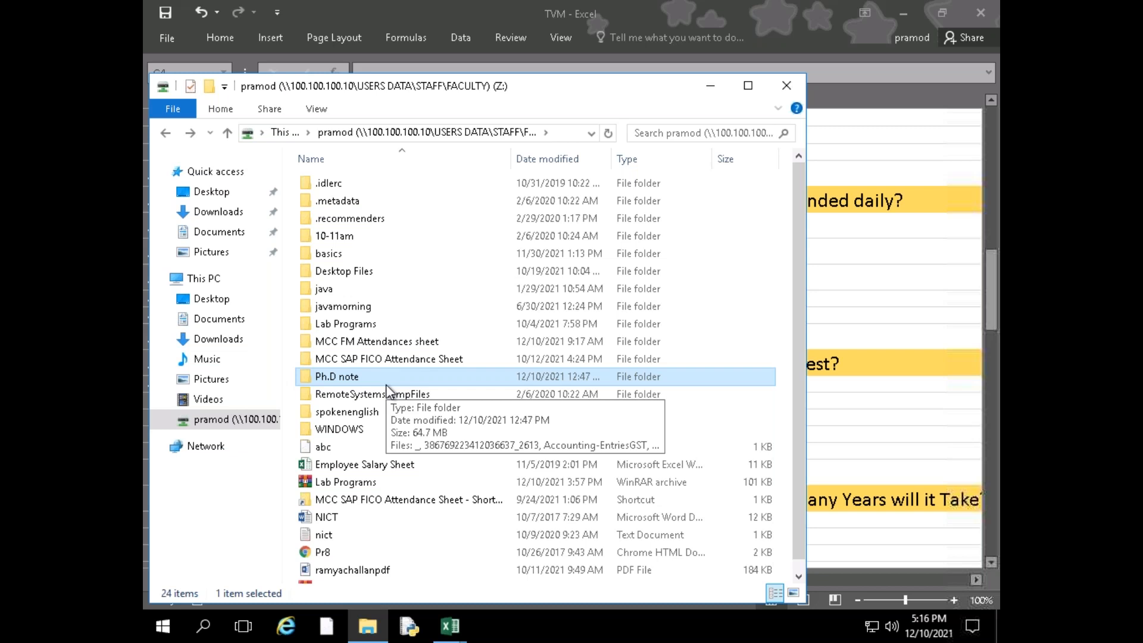
{"action": "left_click", "coordinate": [786, 86]}
Review the remaining questions on the TVM1 sheet from Q8 down to Q15
{"action": "left_click", "coordinate": [390, 536]}
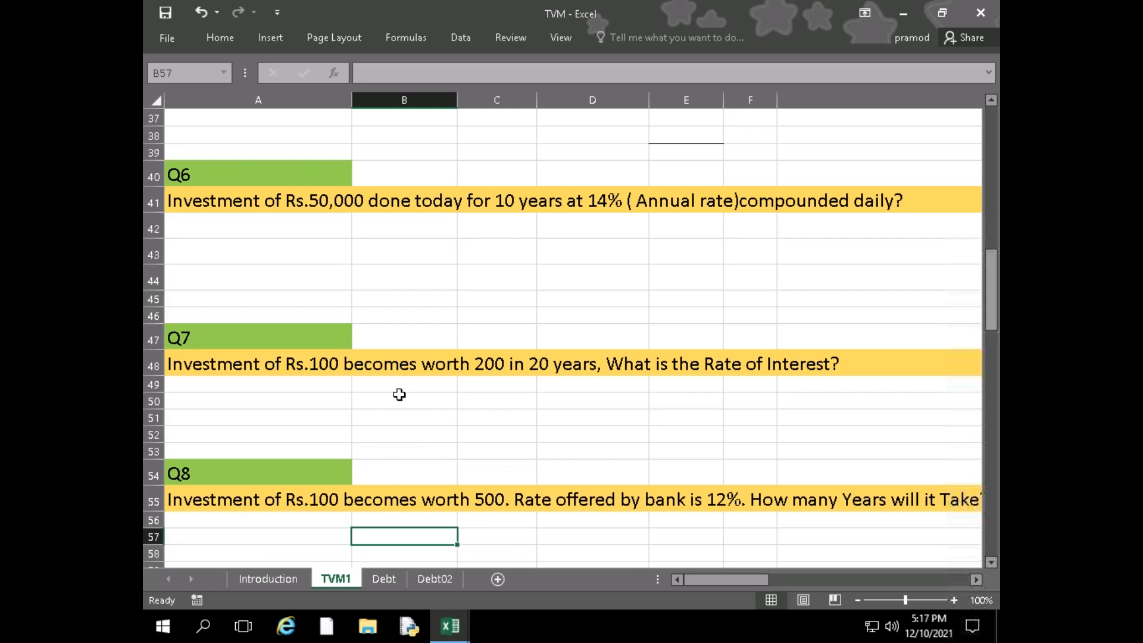
{"action": "scroll", "coordinate": [398, 393], "scroll_direction": "down", "scroll_amount": 10}
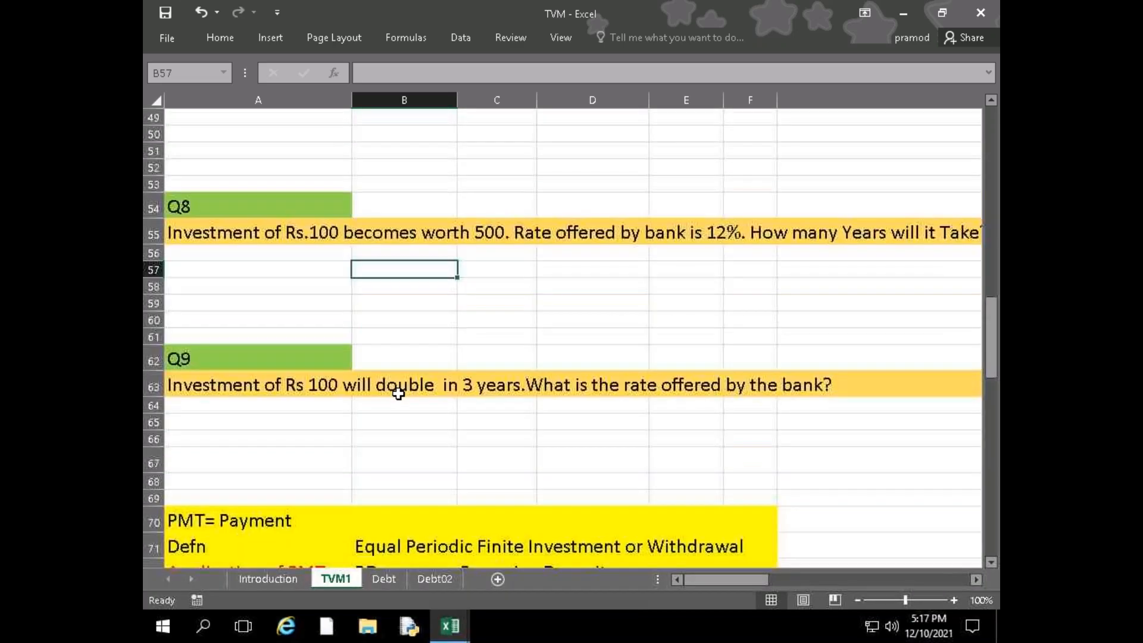
{"action": "scroll", "coordinate": [398, 394], "scroll_direction": "down", "scroll_amount": 8}
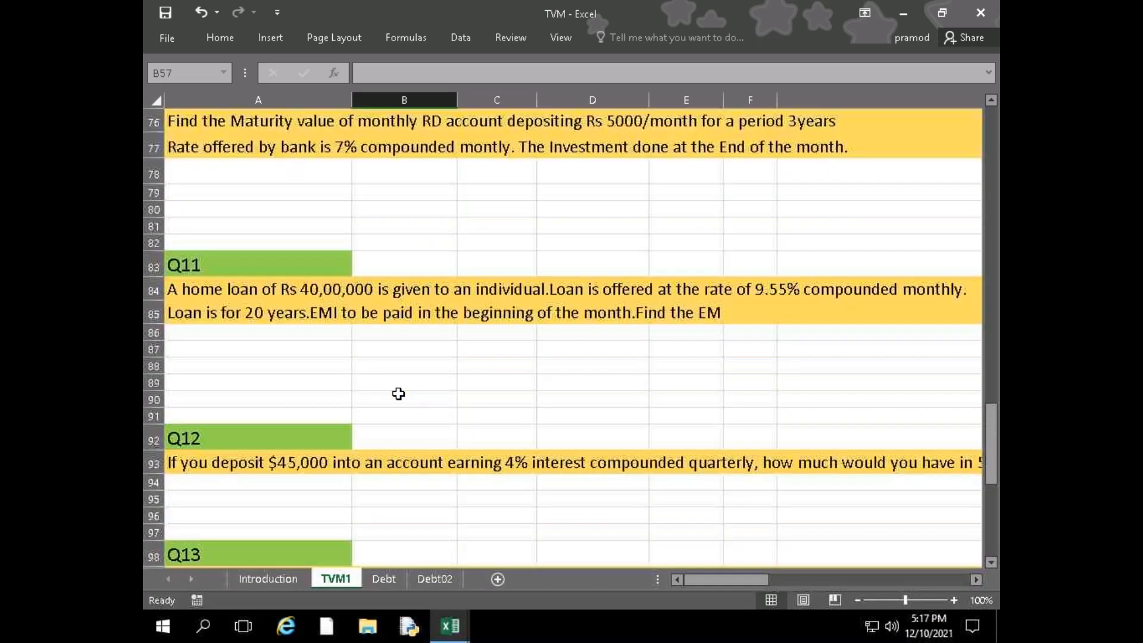
{"action": "scroll", "coordinate": [399, 393], "scroll_direction": "down", "scroll_amount": 4}
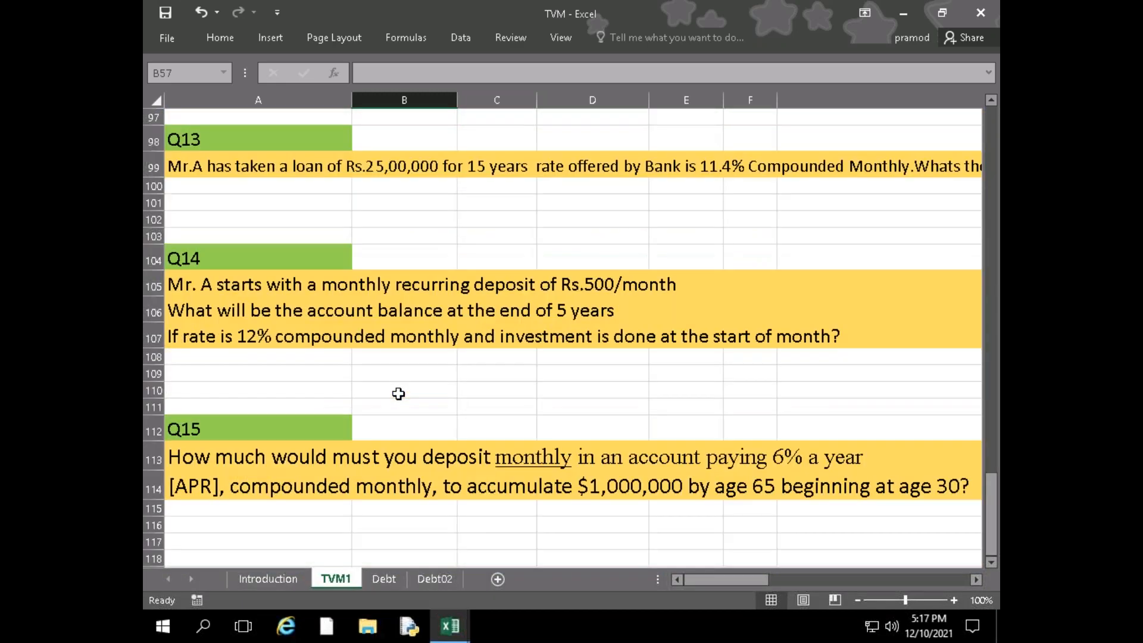
{"action": "left_click", "coordinate": [412, 438]}
{"action": "type", "text": "=arp"}
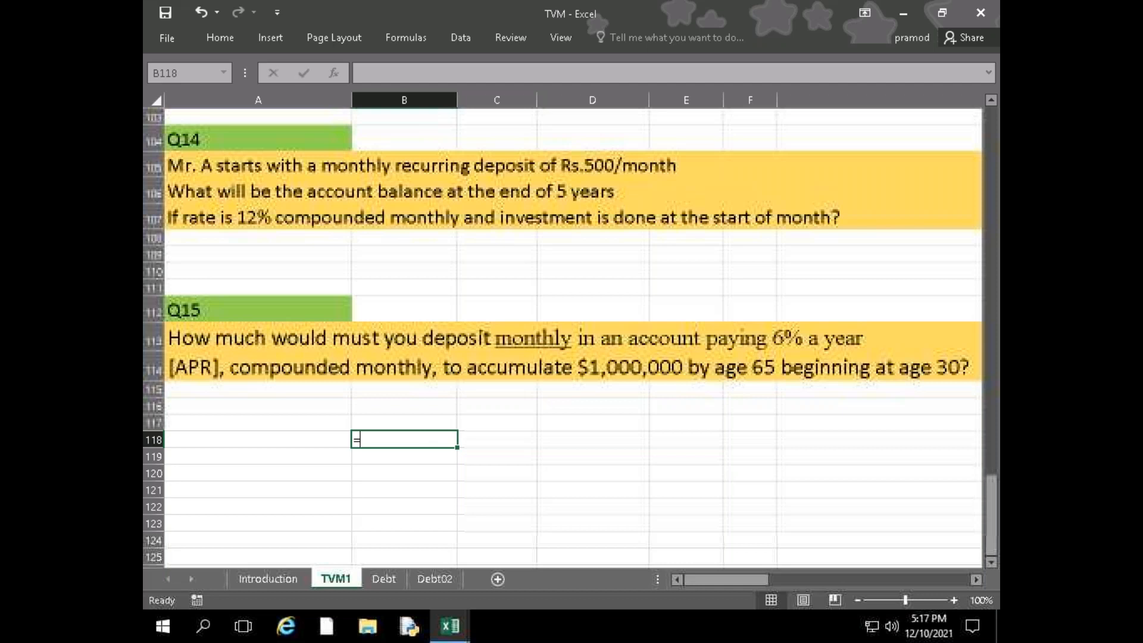
{"action": "key", "text": "BackSpace"}
{"action": "key", "text": "BackSpace"}
{"action": "key", "text": "BackSpace"}
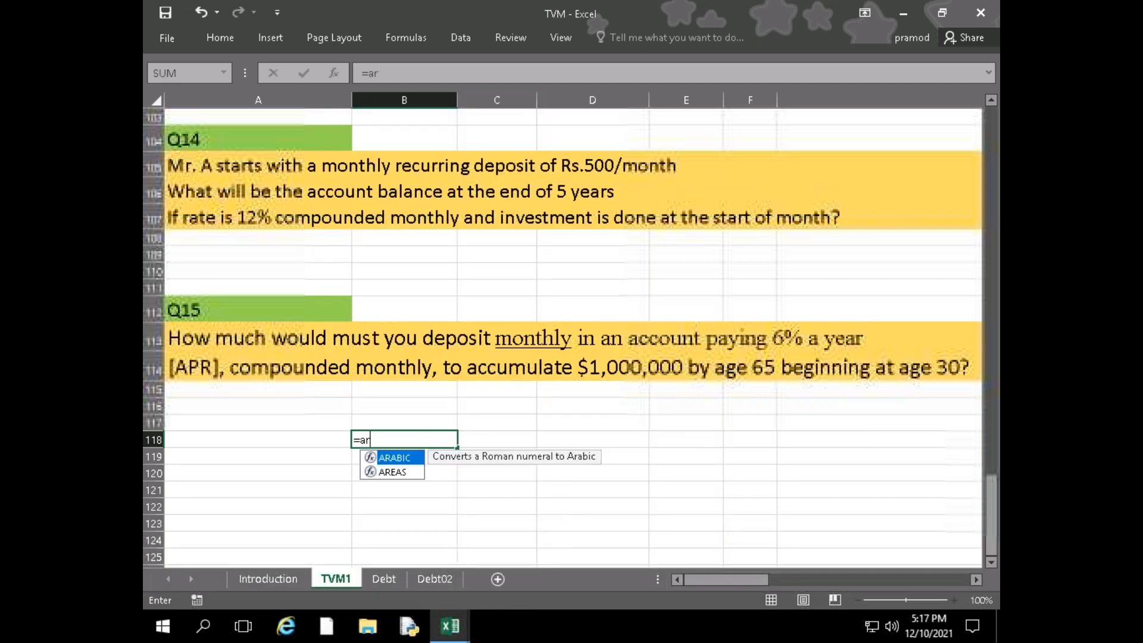
{"action": "key", "text": "BackSpace"}
{"action": "key", "text": "Return"}
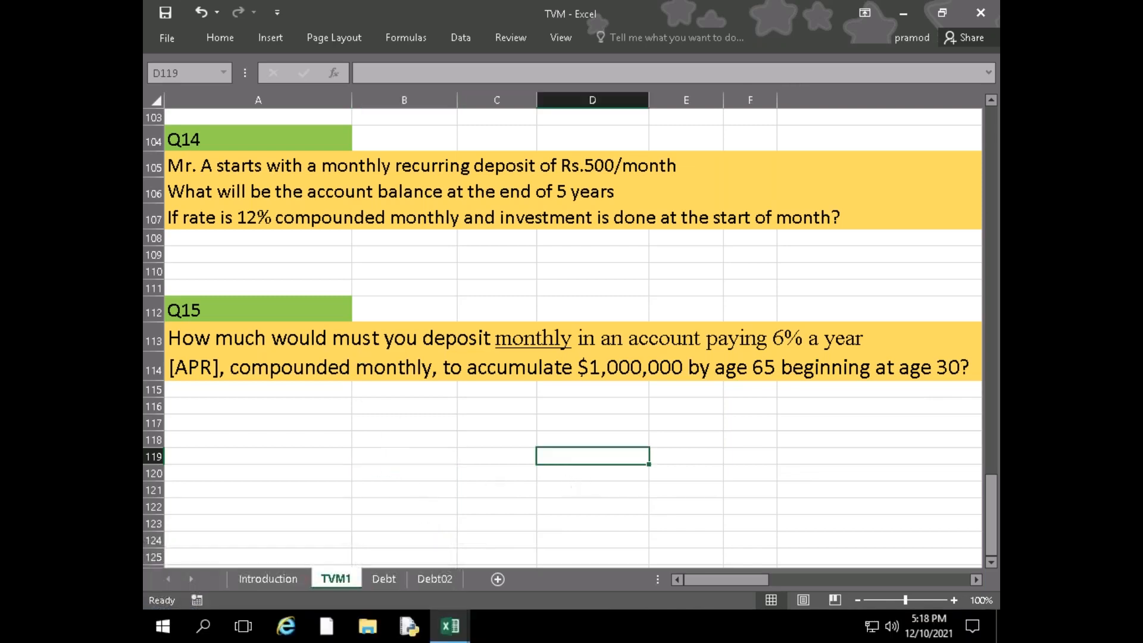
{"action": "scroll", "coordinate": [566, 471], "scroll_direction": "up", "scroll_amount": 16}
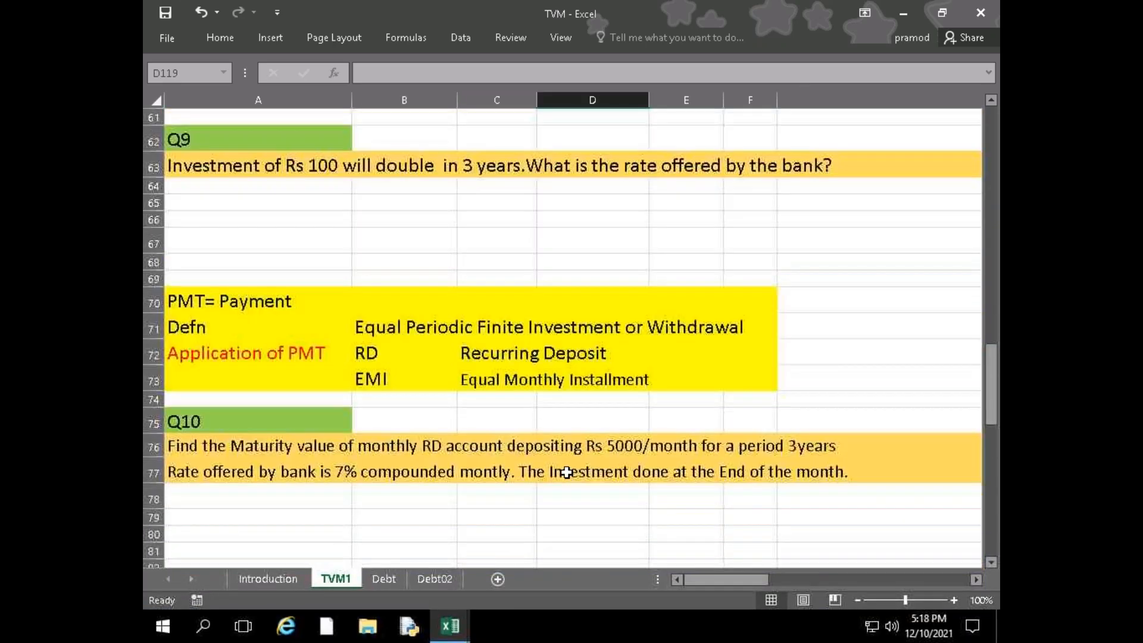
Auto-fit column B on the TVM1 sheet, where the Q5 compounding options are listed, to the width of its contents
{"action": "scroll", "coordinate": [471, 504], "scroll_direction": "up", "scroll_amount": 14}
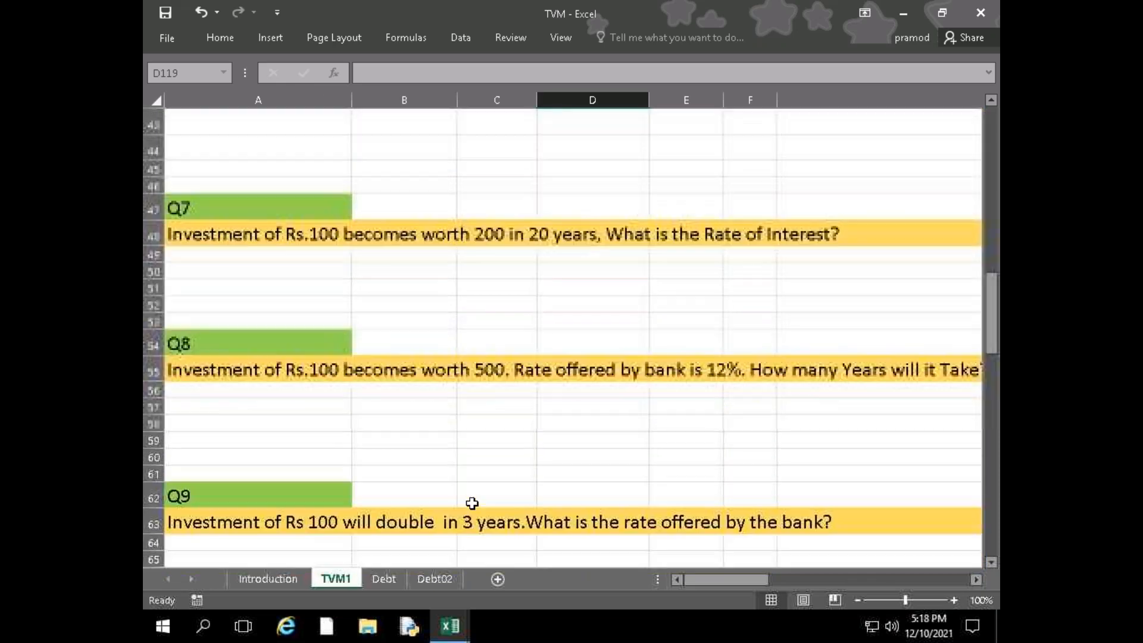
{"action": "scroll", "coordinate": [471, 504], "scroll_direction": "down", "scroll_amount": 4}
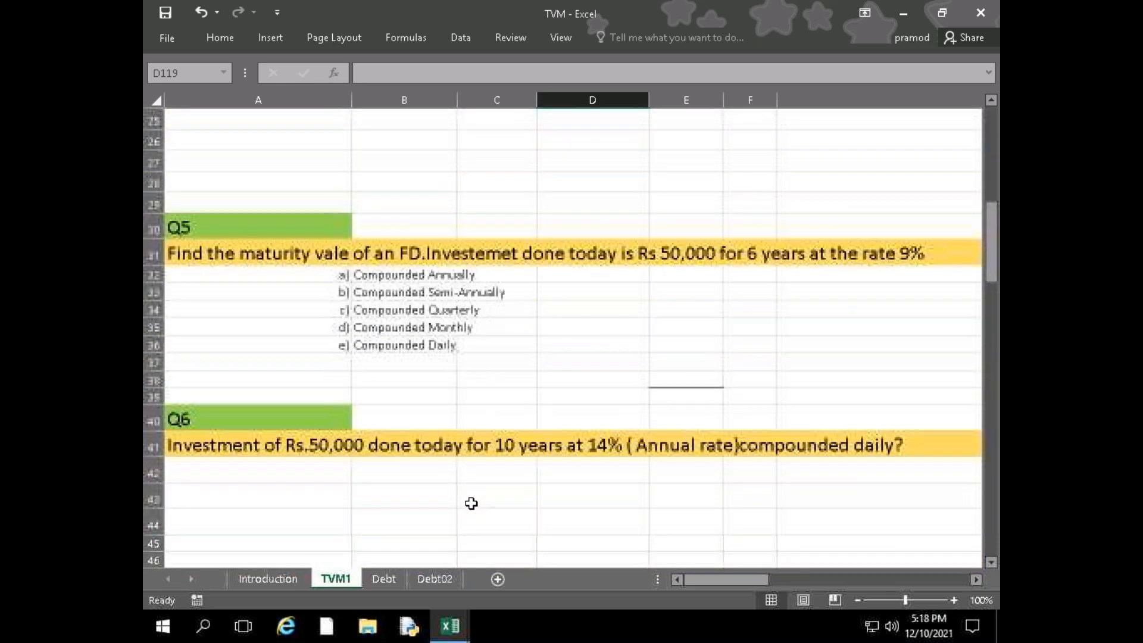
{"action": "left_click", "coordinate": [440, 277]}
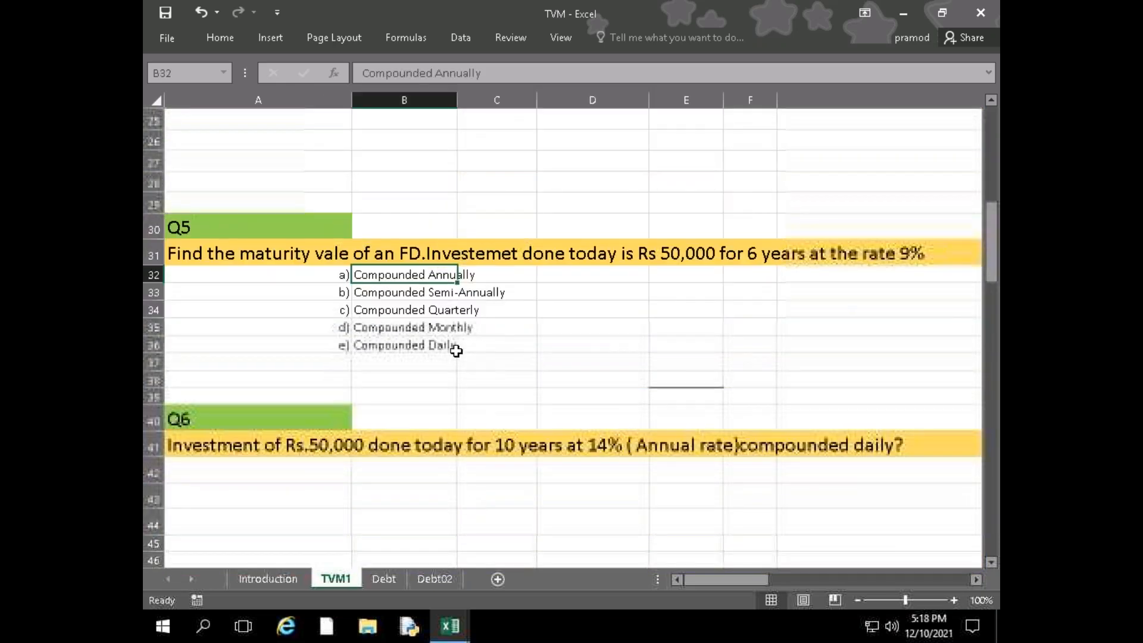
{"action": "left_click", "coordinate": [443, 326]}
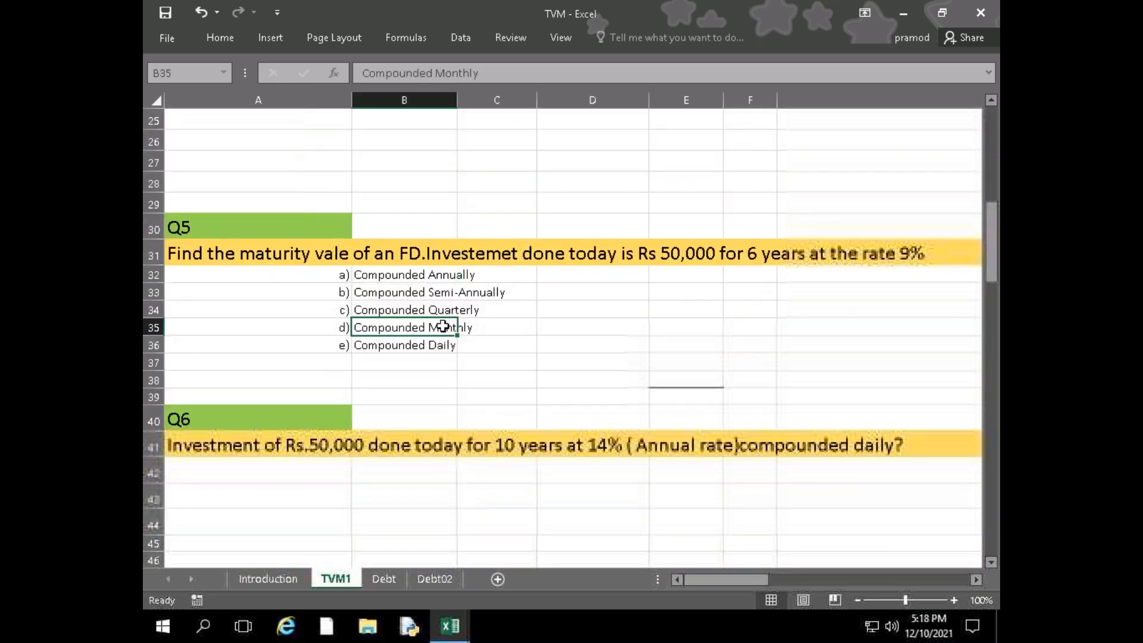
{"action": "double_click", "coordinate": [457, 100]}
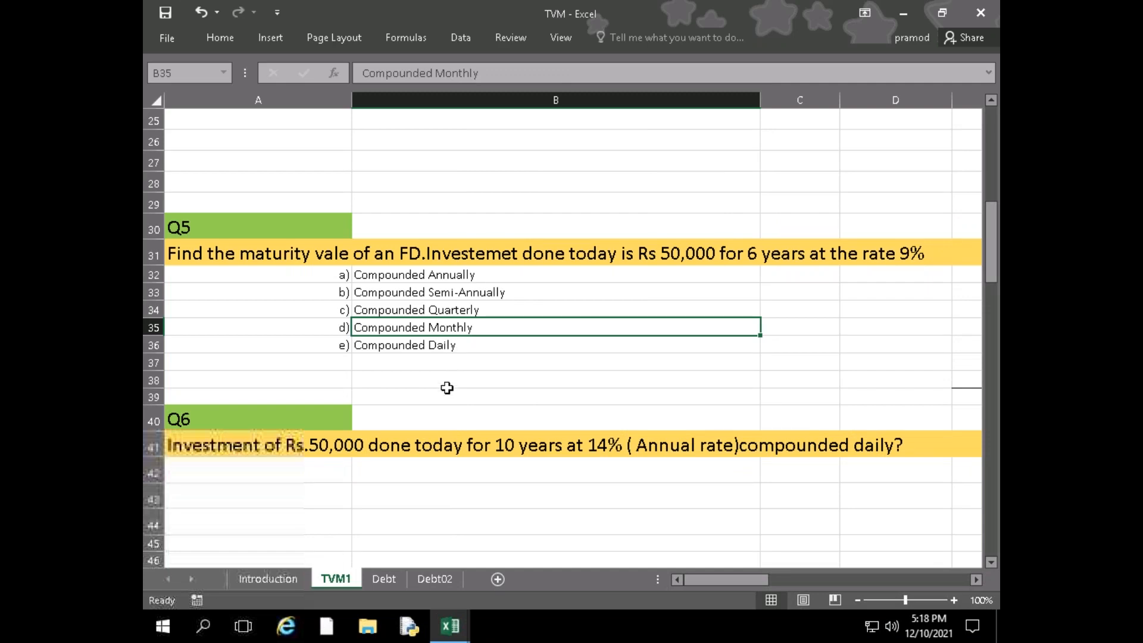
Review the TVM1 questions below Q5 down to Q15, covering the recurring deposit, home loan and monthly deposit problems
{"action": "scroll", "coordinate": [448, 396], "scroll_direction": "down", "scroll_amount": 5}
{"action": "scroll", "coordinate": [448, 398], "scroll_direction": "down", "scroll_amount": 12}
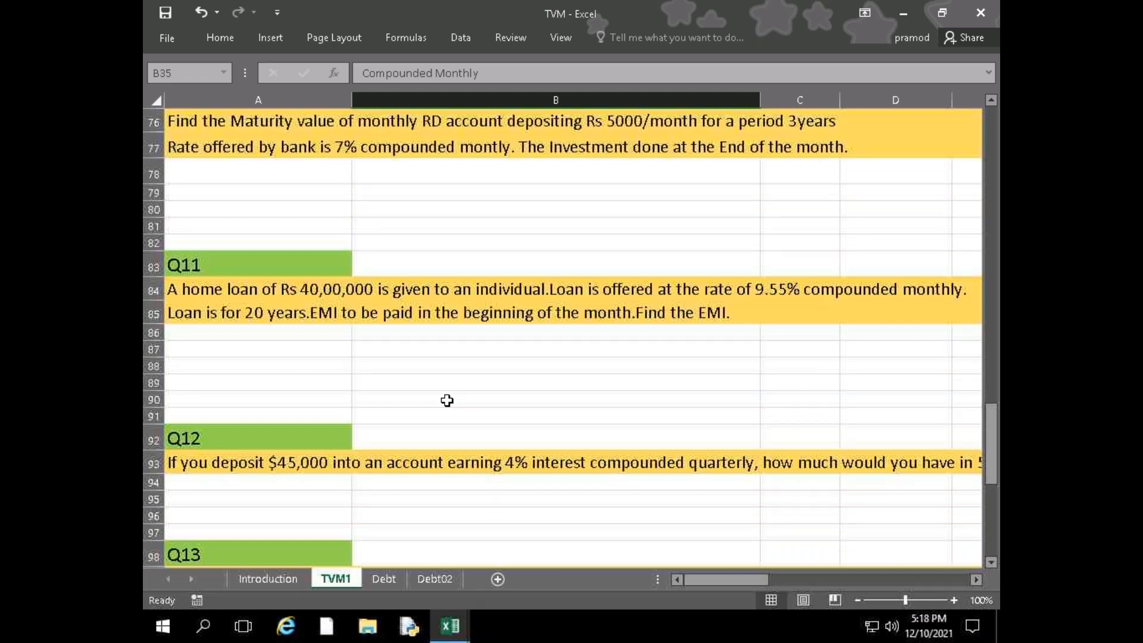
{"action": "scroll", "coordinate": [419, 409], "scroll_direction": "down", "scroll_amount": 6}
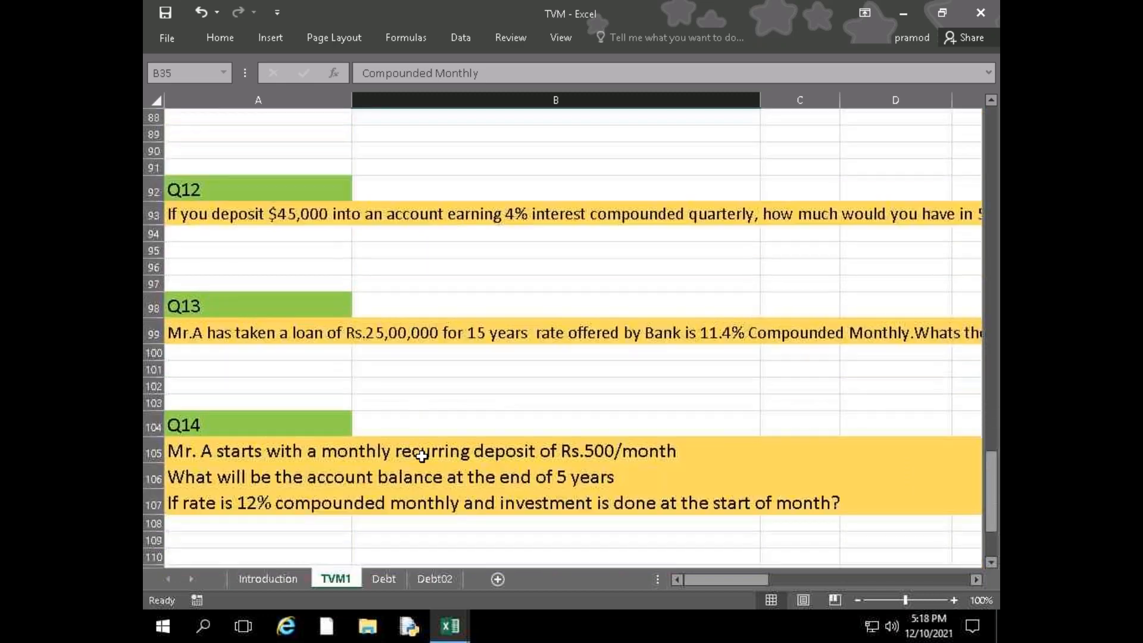
{"action": "scroll", "coordinate": [422, 465], "scroll_direction": "down", "scroll_amount": 4}
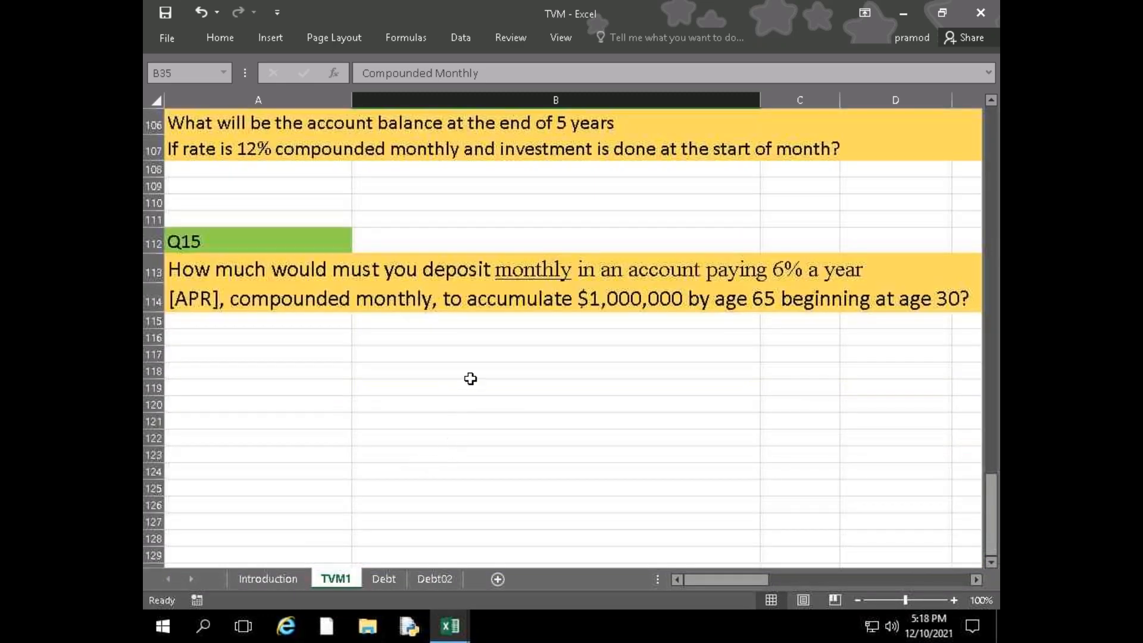
{"action": "left_click", "coordinate": [445, 388]}
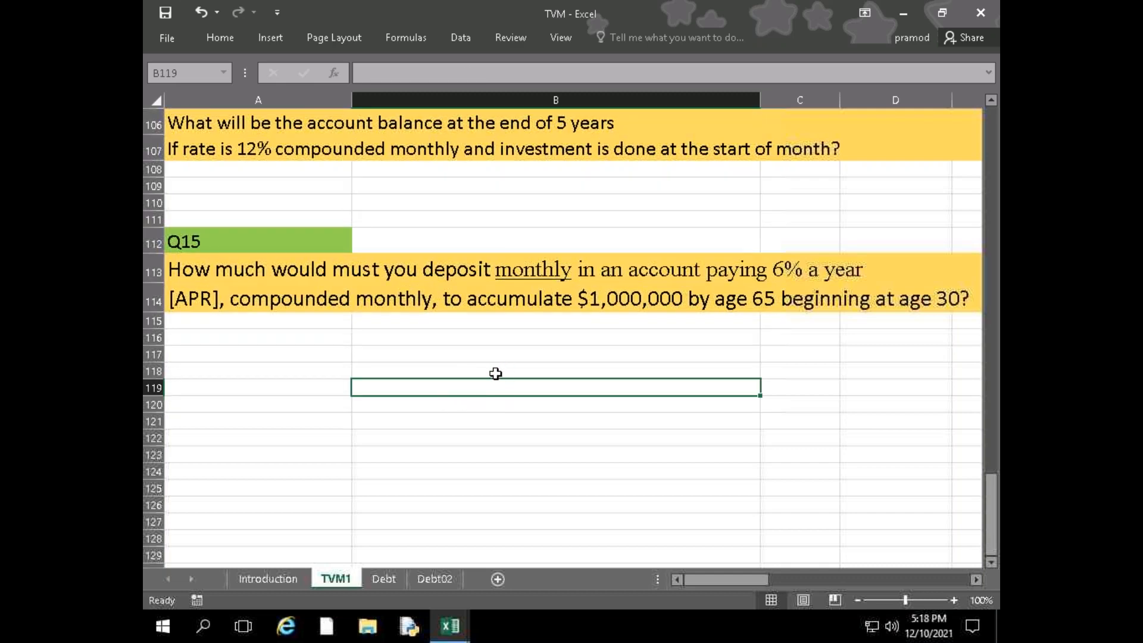
Go back over the TVM1 questions from Q15 up to Q4, including the PMT definition and its RD and EMI applications
{"action": "scroll", "coordinate": [494, 416], "scroll_direction": "up", "scroll_amount": 4}
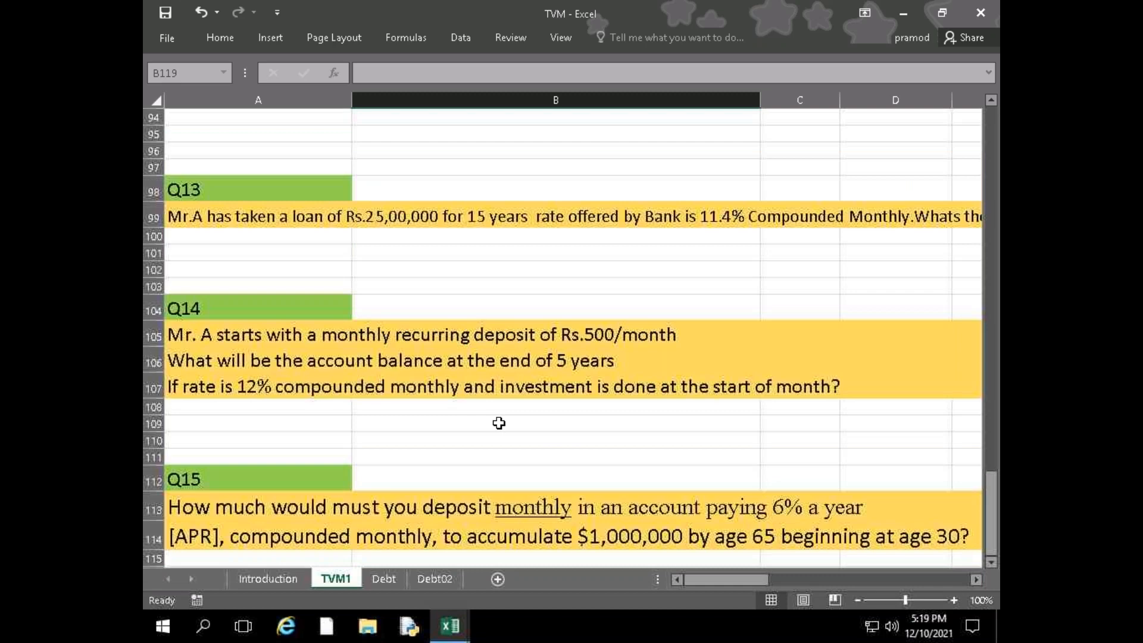
{"action": "scroll", "coordinate": [498, 422], "scroll_direction": "up", "scroll_amount": 1}
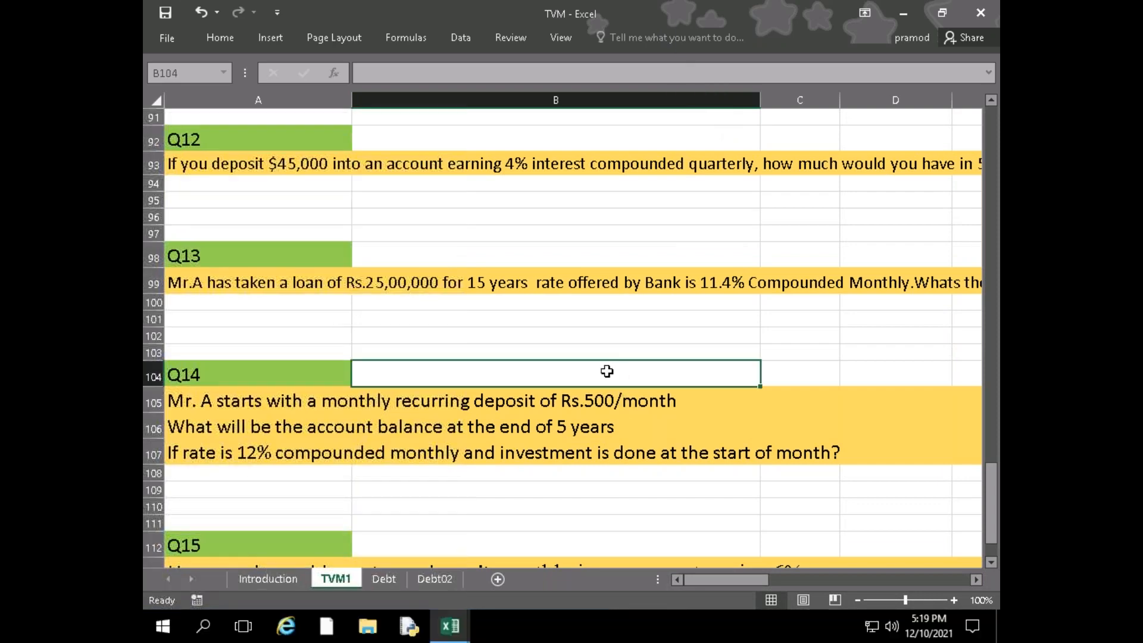
{"action": "scroll", "coordinate": [437, 410], "scroll_direction": "up", "scroll_amount": 5}
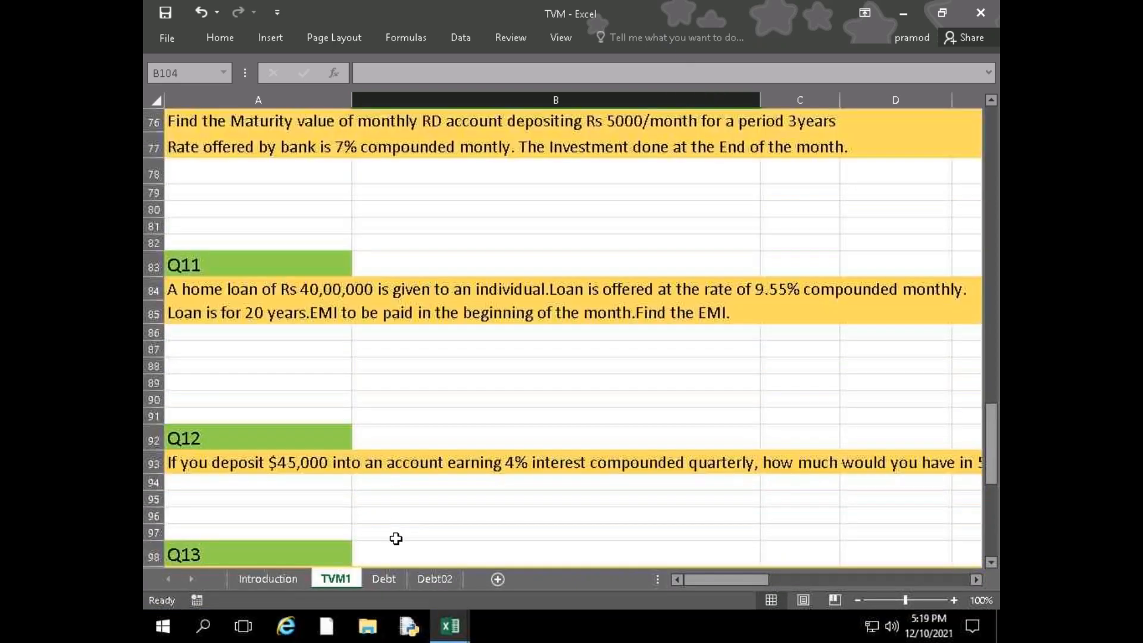
{"action": "scroll", "coordinate": [455, 524], "scroll_direction": "up", "scroll_amount": 1}
{"action": "scroll", "coordinate": [455, 524], "scroll_direction": "up", "scroll_amount": 1}
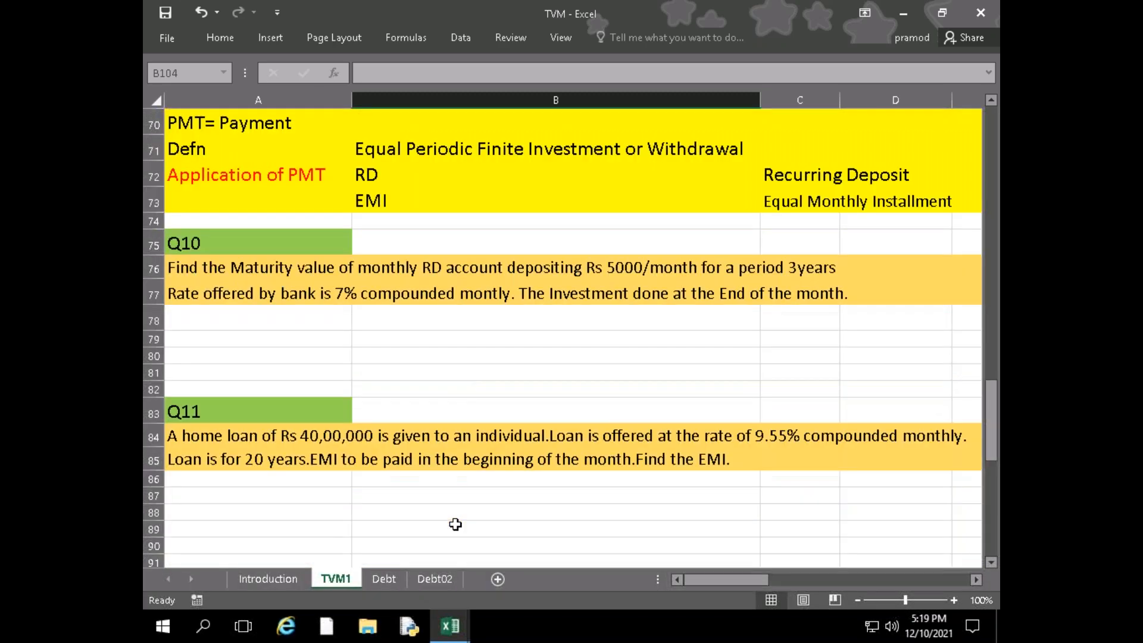
{"action": "scroll", "coordinate": [455, 523], "scroll_direction": "up", "scroll_amount": 1}
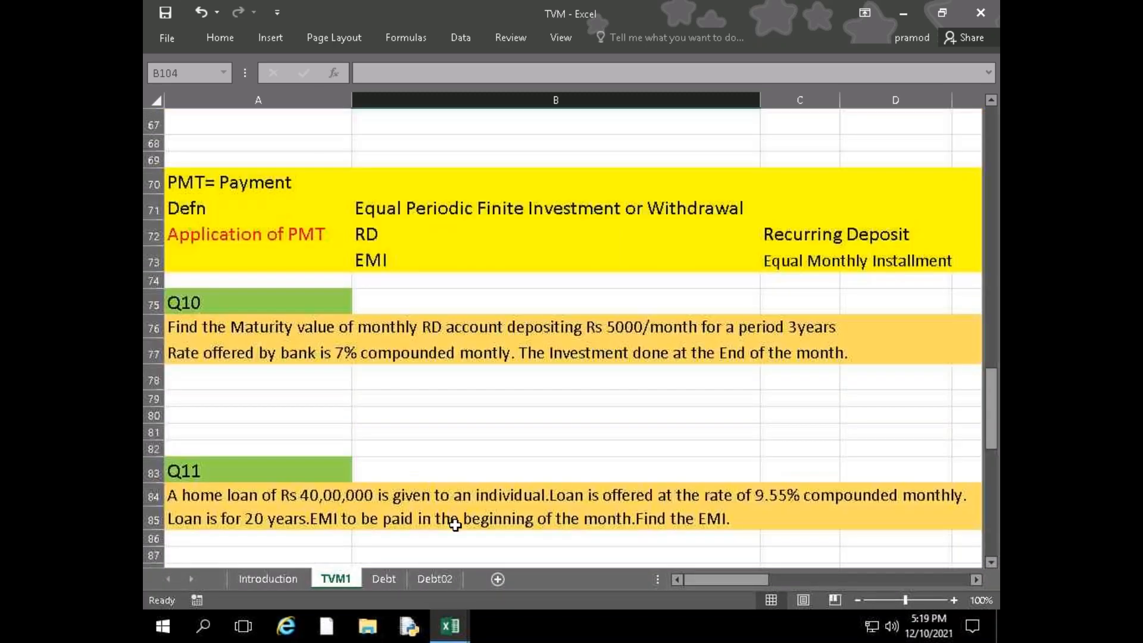
{"action": "left_click", "coordinate": [440, 447]}
{"action": "scroll", "coordinate": [290, 291], "scroll_direction": "up", "scroll_amount": 4}
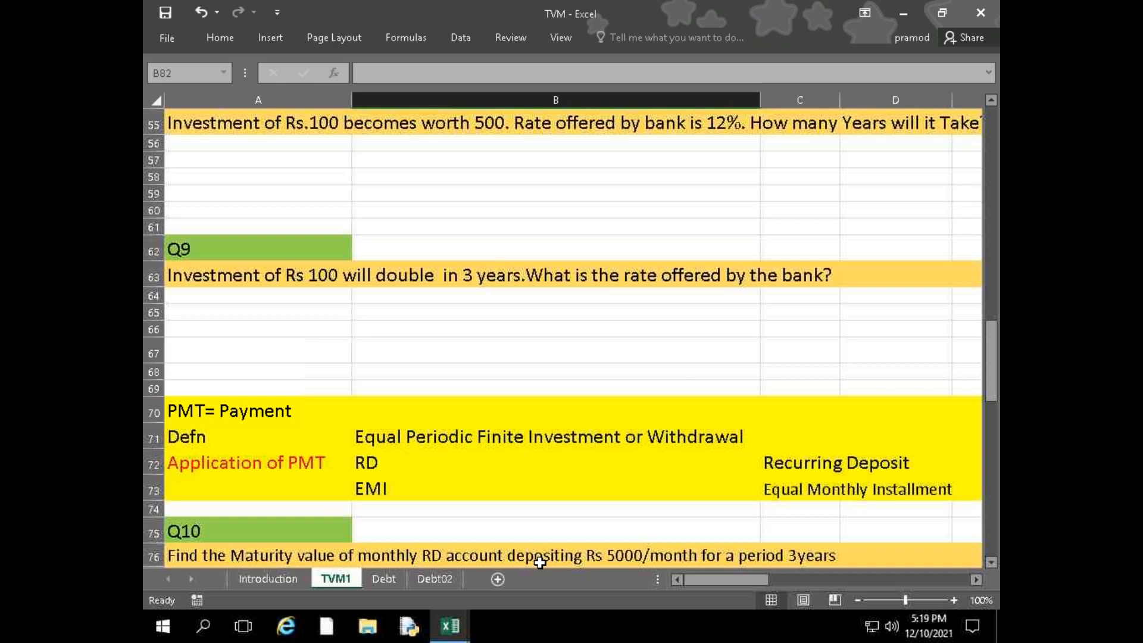
{"action": "scroll", "coordinate": [540, 563], "scroll_direction": "up", "scroll_amount": 9}
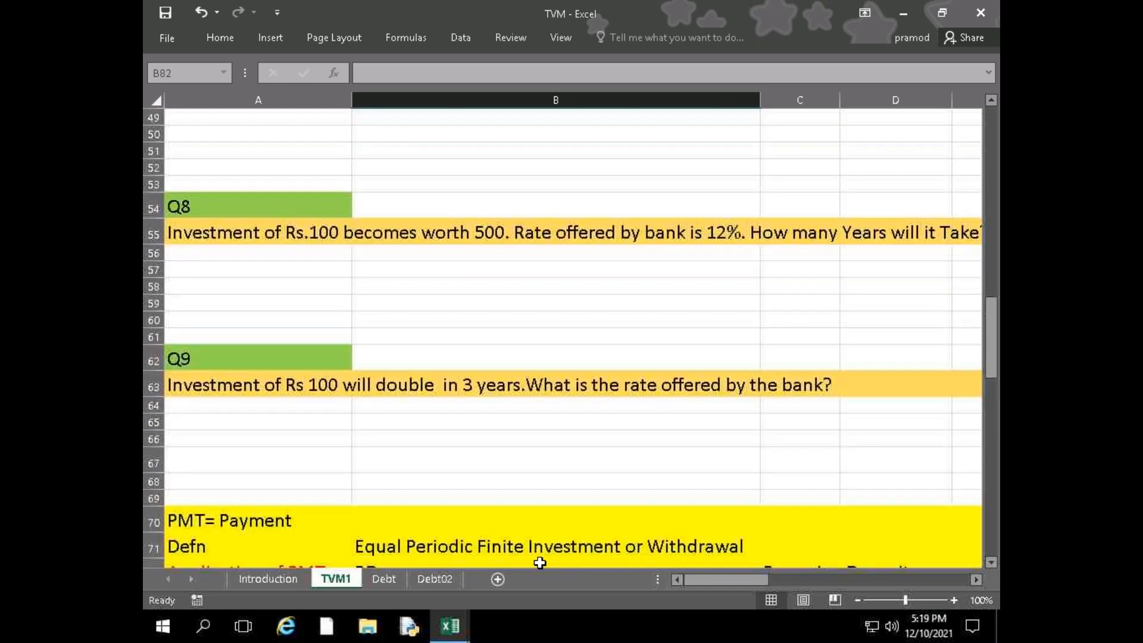
{"action": "scroll", "coordinate": [540, 563], "scroll_direction": "up", "scroll_amount": 1}
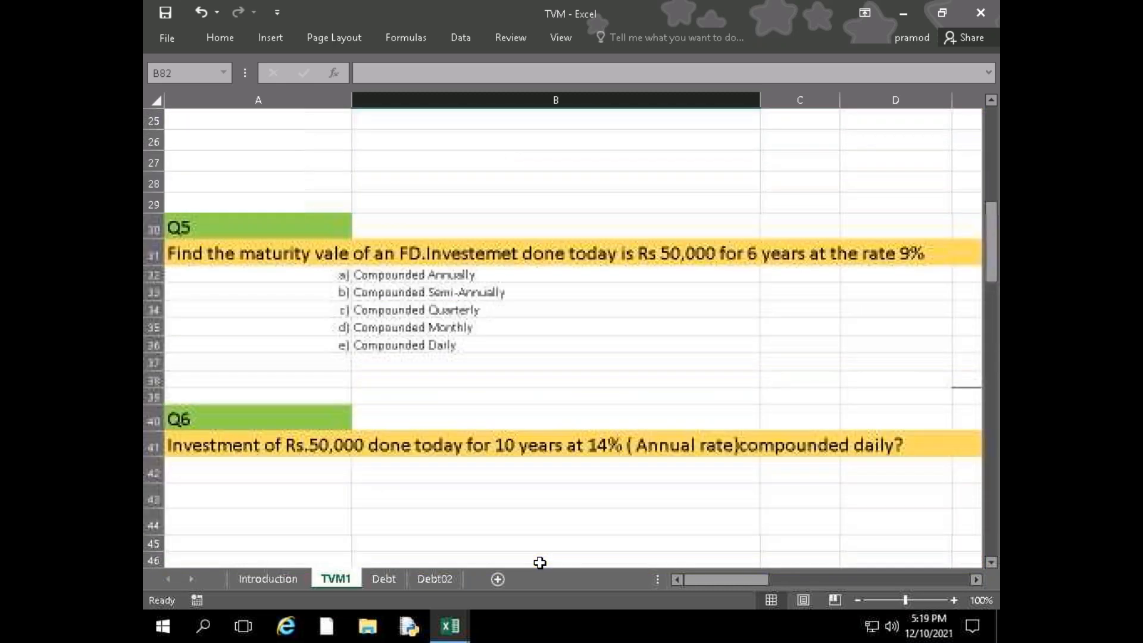
{"action": "left_click", "coordinate": [475, 503]}
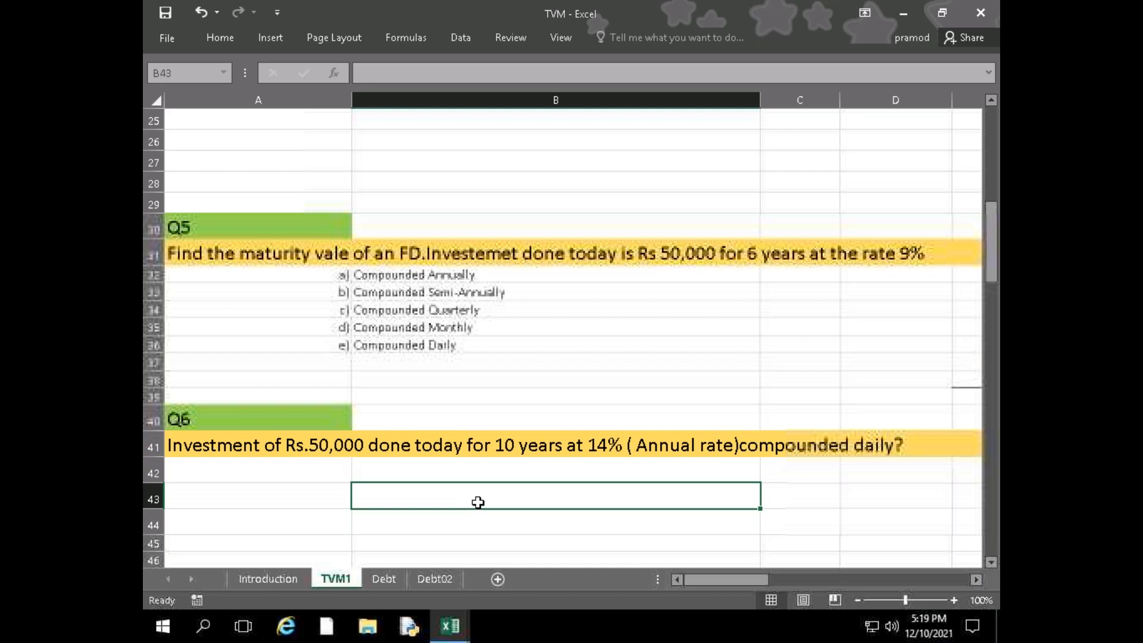
{"action": "scroll", "coordinate": [417, 491], "scroll_direction": "up", "scroll_amount": 1}
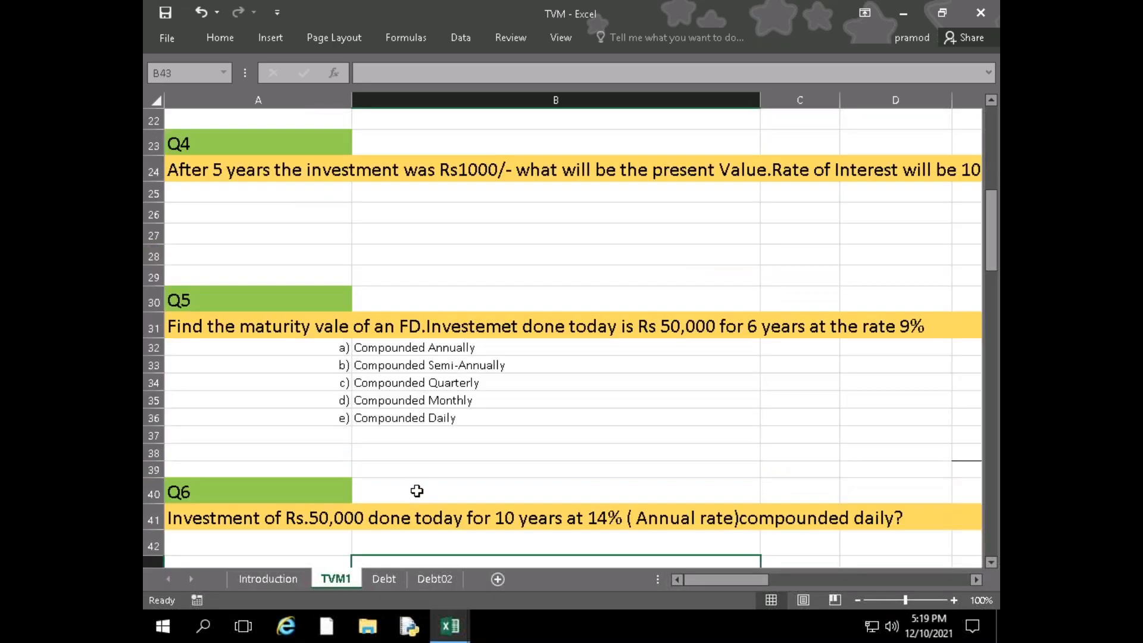
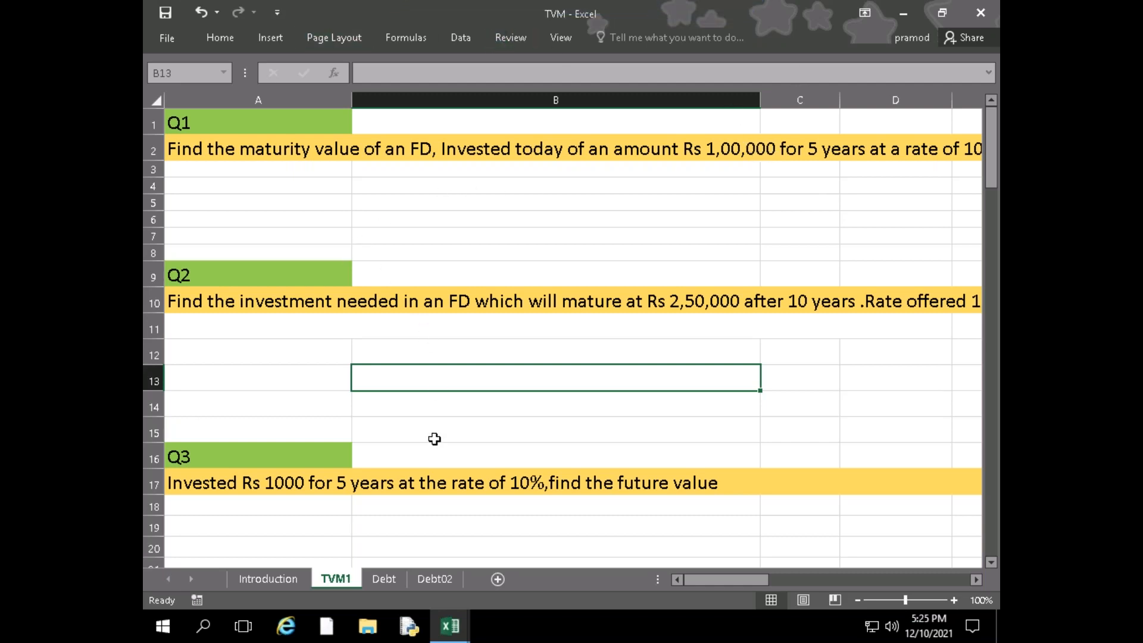
Close the TVM and Balance Sheet workbooks without saving their changes
{"action": "left_click", "coordinate": [618, 18]}
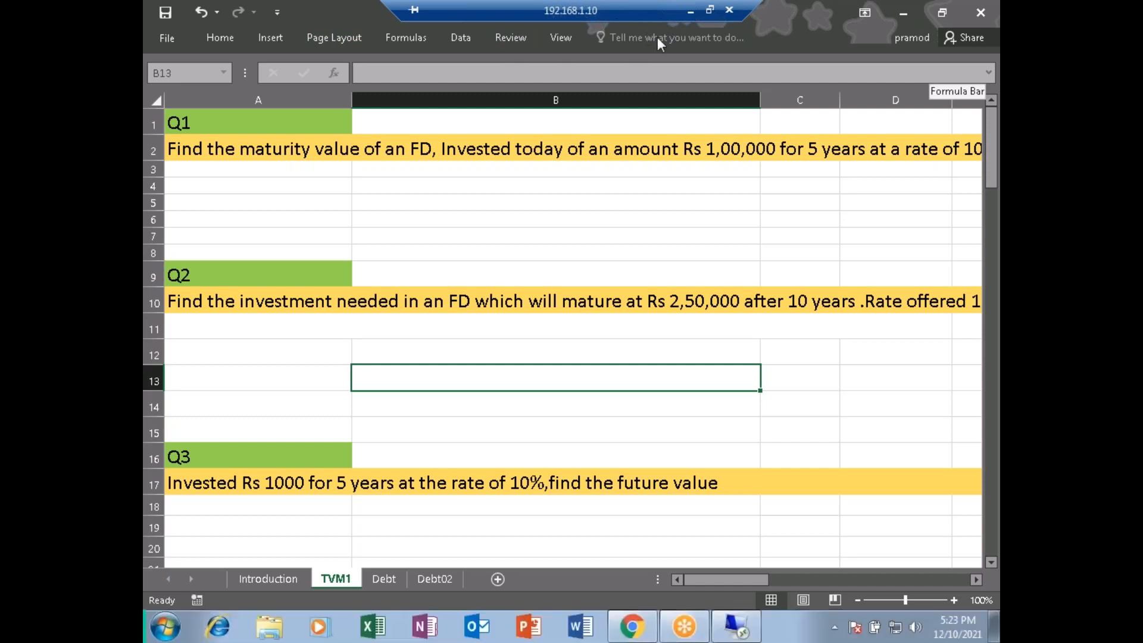
{"action": "left_click", "coordinate": [980, 7]}
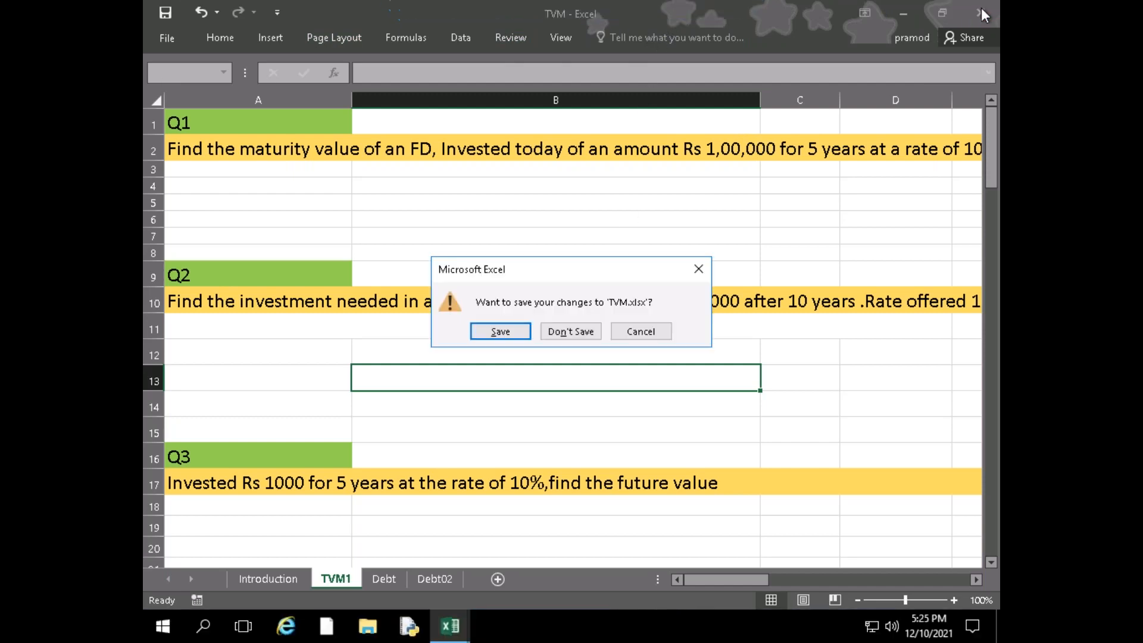
{"action": "left_click", "coordinate": [587, 332]}
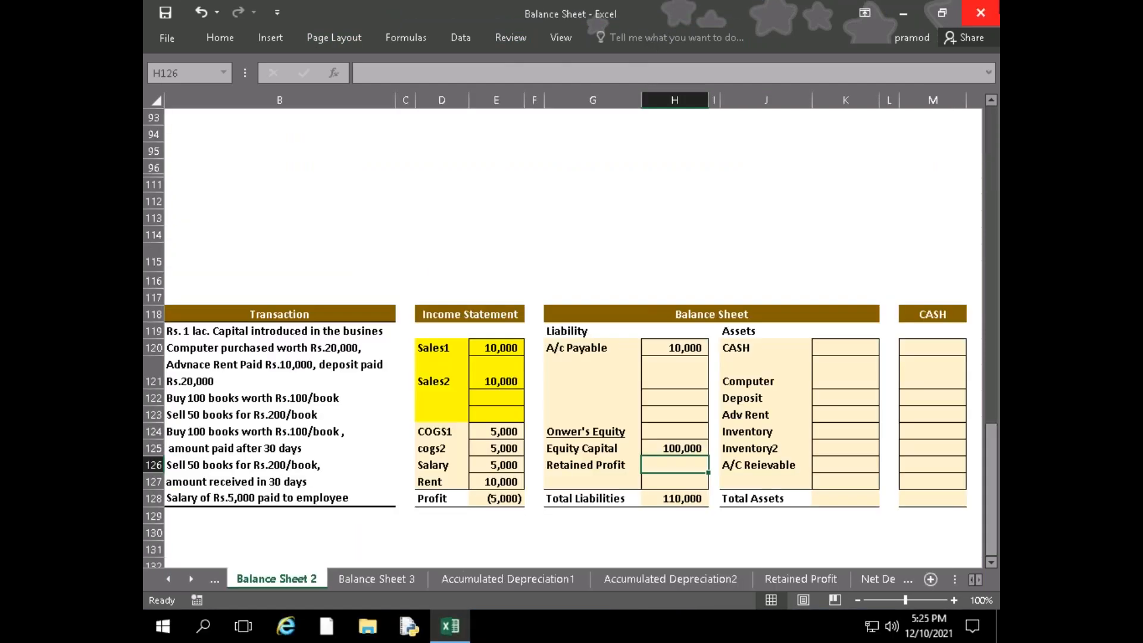
{"action": "left_click", "coordinate": [980, 8]}
{"action": "left_click", "coordinate": [584, 347]}
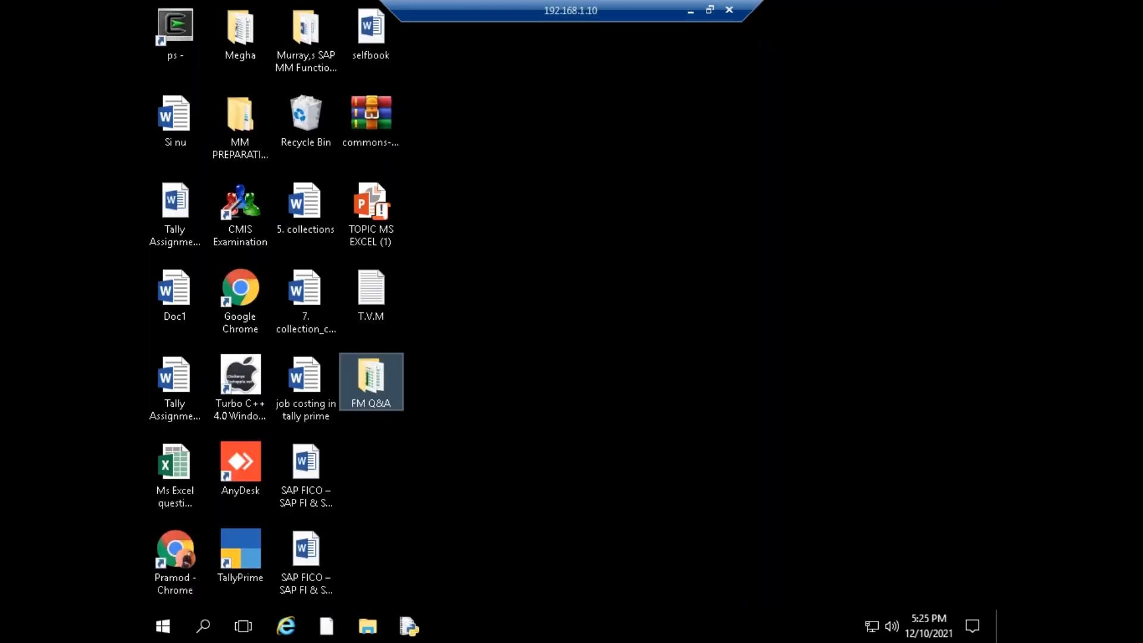
{"action": "right_click", "coordinate": [542, 136]}
{"action": "left_click", "coordinate": [577, 188]}
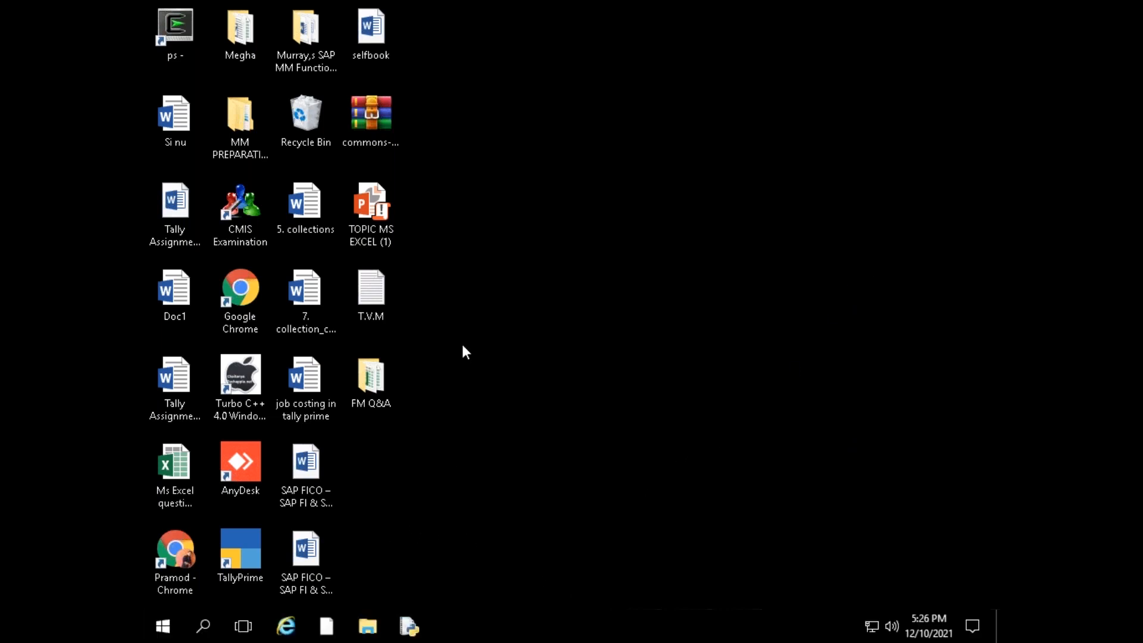
{"action": "right_click", "coordinate": [462, 344]}
{"action": "left_click", "coordinate": [512, 393]}
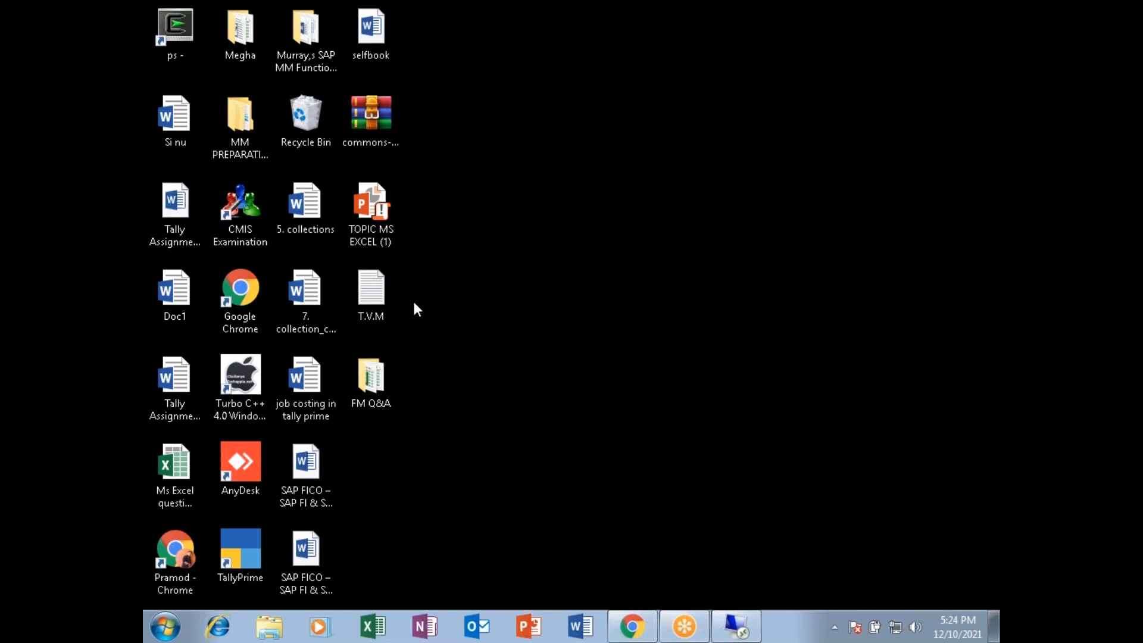
Open the Balance Sheet workbook from the desktop's FM Q&A folder and go to CASE #3 on the Balance Sheet 2 sheet
{"action": "double_click", "coordinate": [365, 378]}
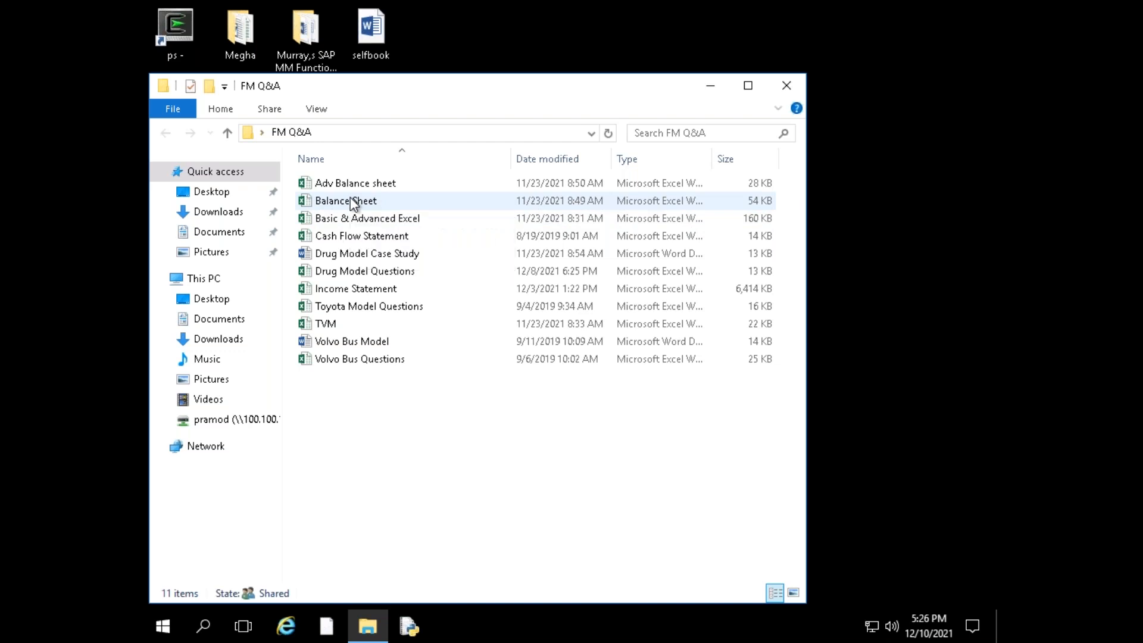
{"action": "double_click", "coordinate": [354, 203]}
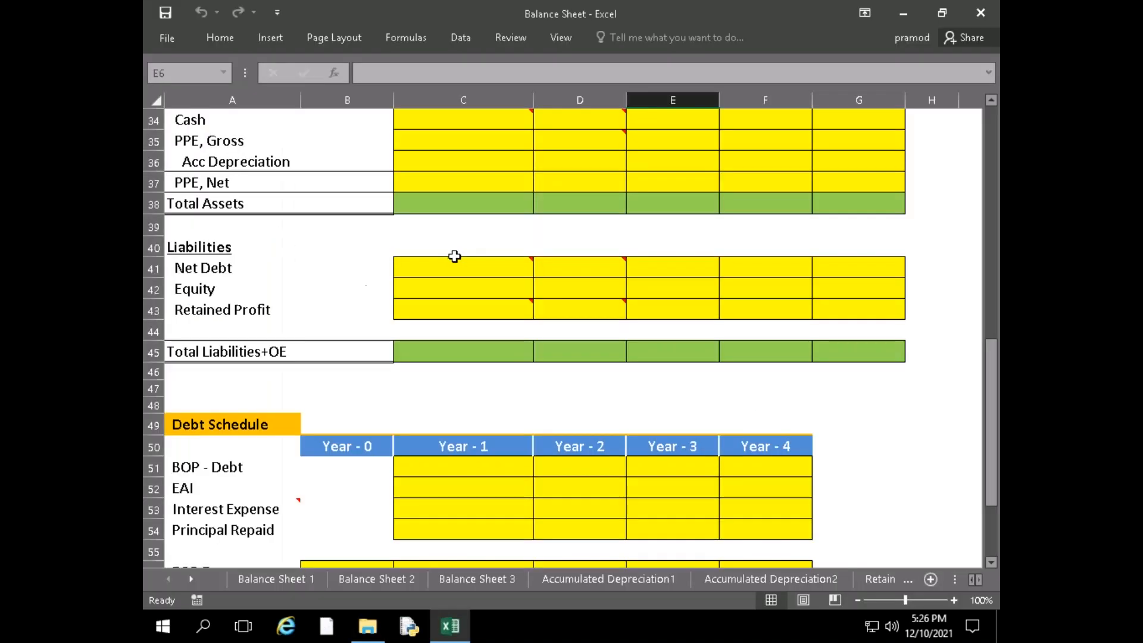
{"action": "scroll", "coordinate": [472, 433], "scroll_direction": "up", "scroll_amount": 3}
{"action": "left_click", "coordinate": [342, 579]}
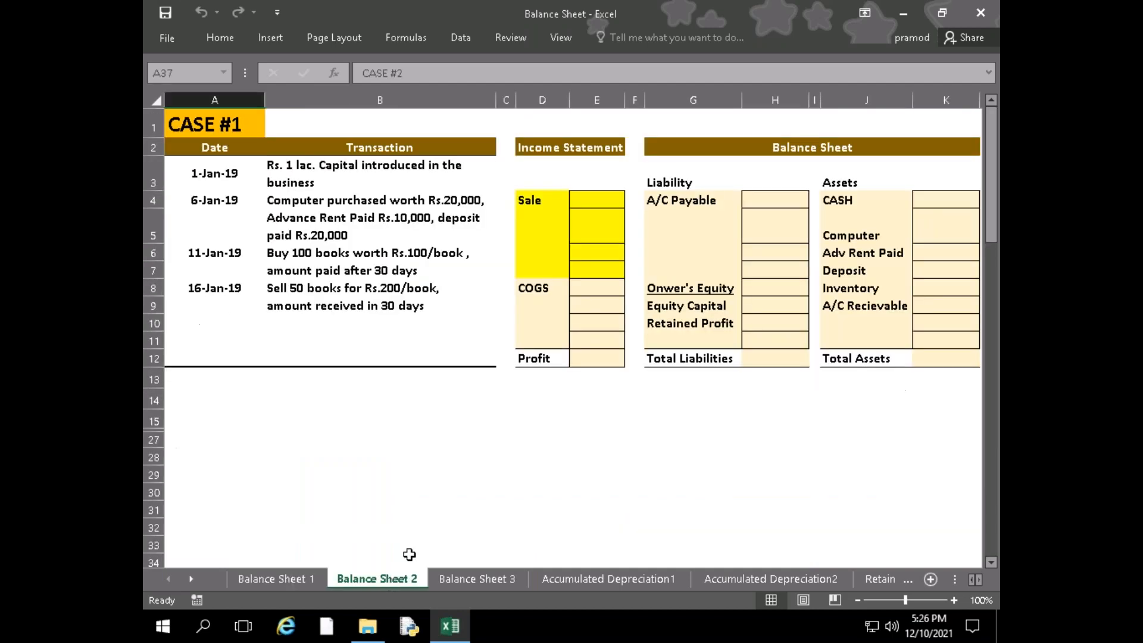
{"action": "scroll", "coordinate": [530, 530], "scroll_direction": "down", "scroll_amount": 8}
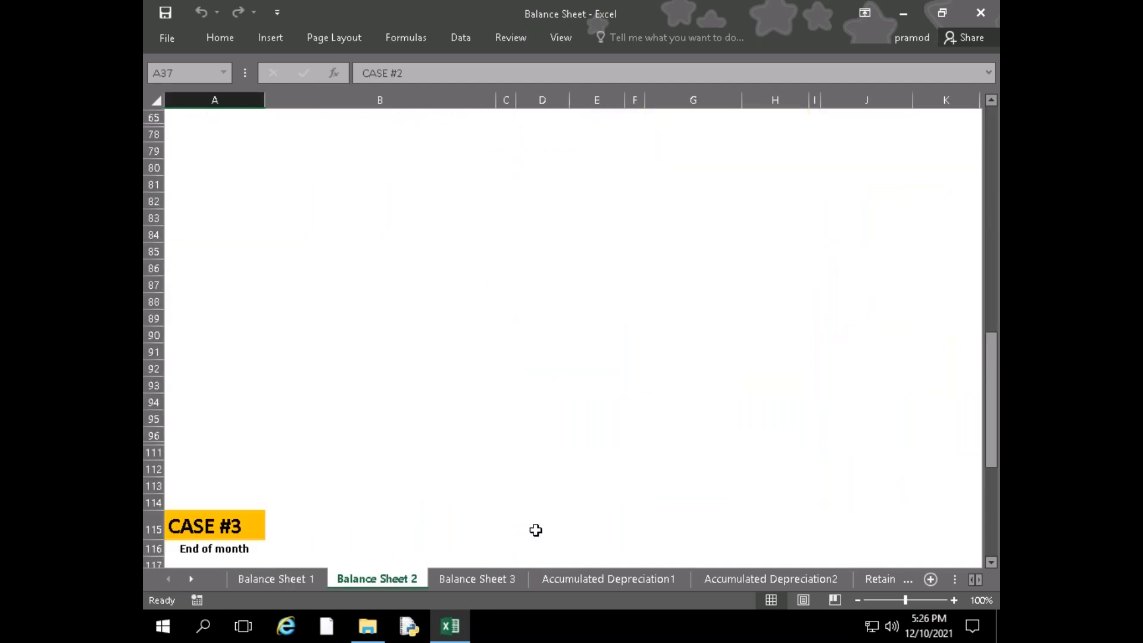
{"action": "left_click", "coordinate": [542, 530]}
{"action": "scroll", "coordinate": [467, 479], "scroll_direction": "up", "scroll_amount": 6}
{"action": "scroll", "coordinate": [467, 479], "scroll_direction": "down", "scroll_amount": 11}
{"action": "scroll", "coordinate": [468, 479], "scroll_direction": "up", "scroll_amount": 11}
{"action": "scroll", "coordinate": [467, 470], "scroll_direction": "down", "scroll_amount": 6}
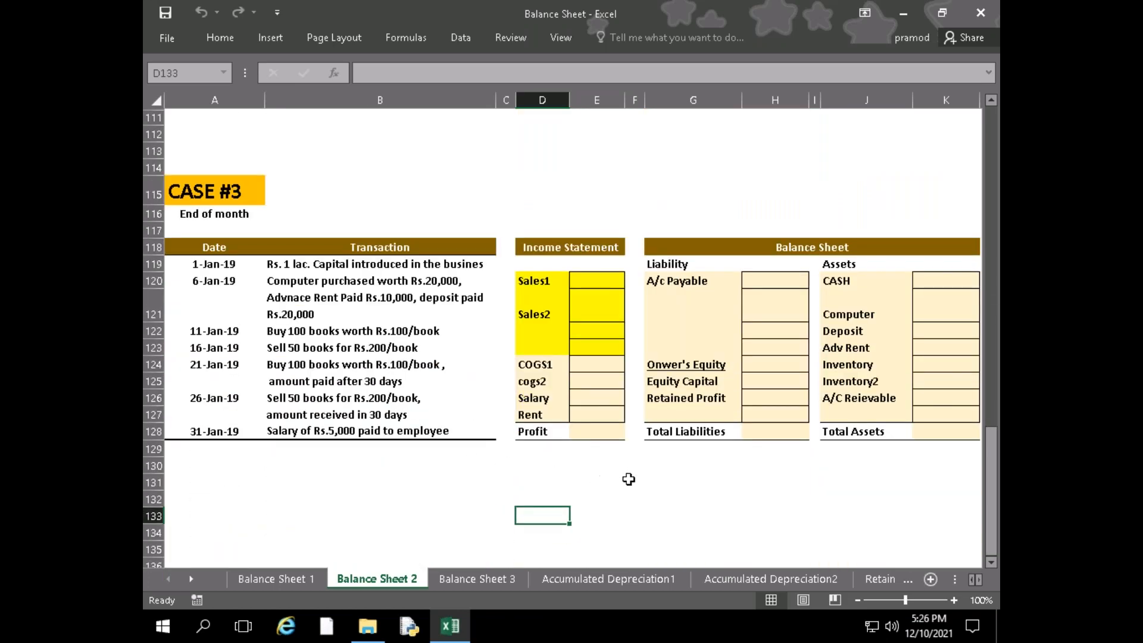
Review the CASE #3 transactions, from the advance rent and deposit to the cash and 30-day credit purchases and sales of books
{"action": "left_click_drag", "start_coordinate": [628, 479], "coordinate": [653, 482]}
{"action": "left_click", "coordinate": [563, 492]}
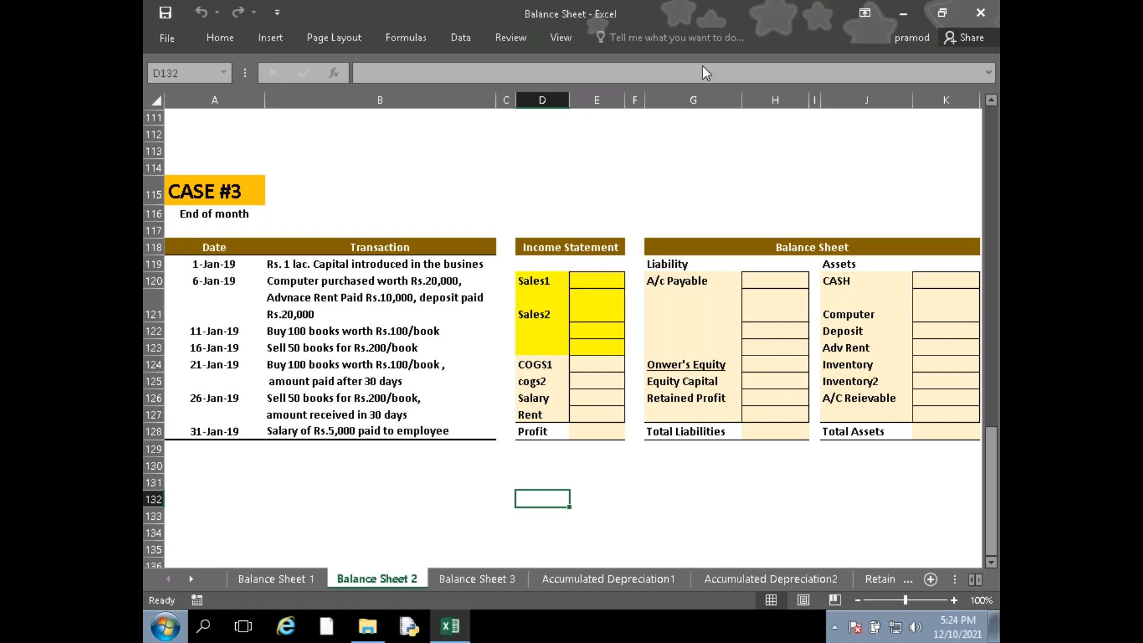
{"action": "left_click", "coordinate": [710, 500]}
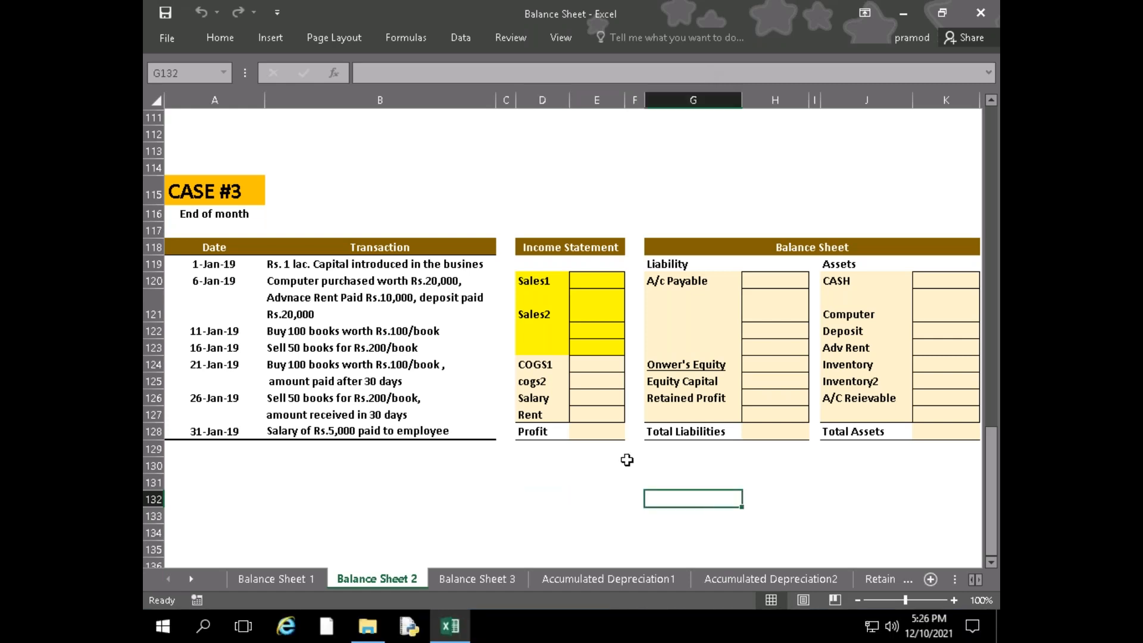
{"action": "left_click", "coordinate": [590, 431]}
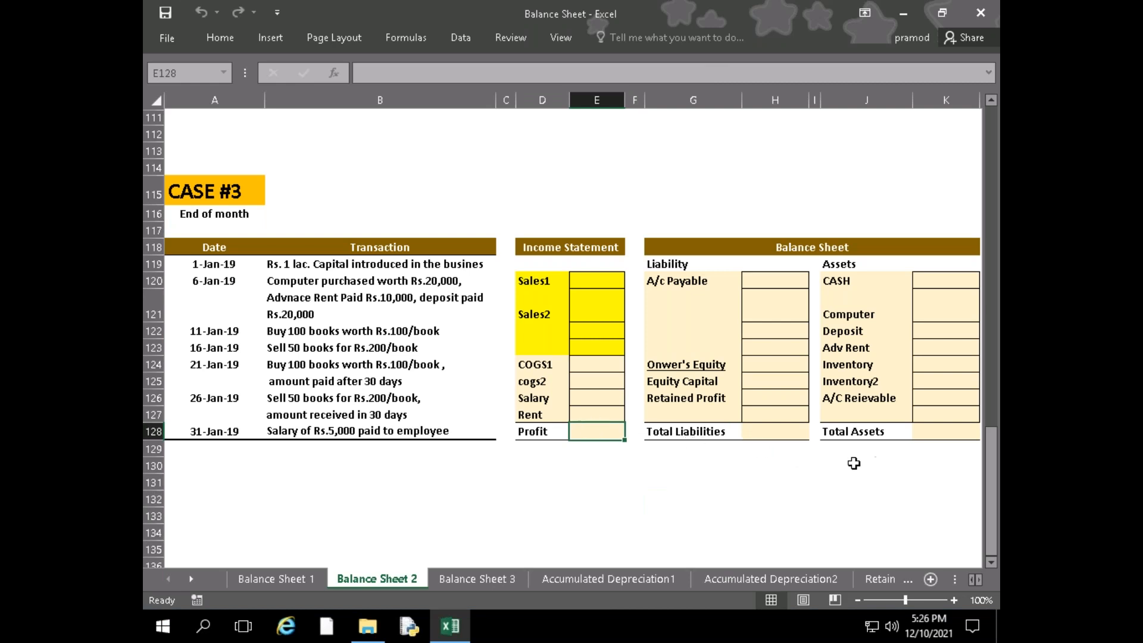
{"action": "left_click", "coordinate": [294, 294]}
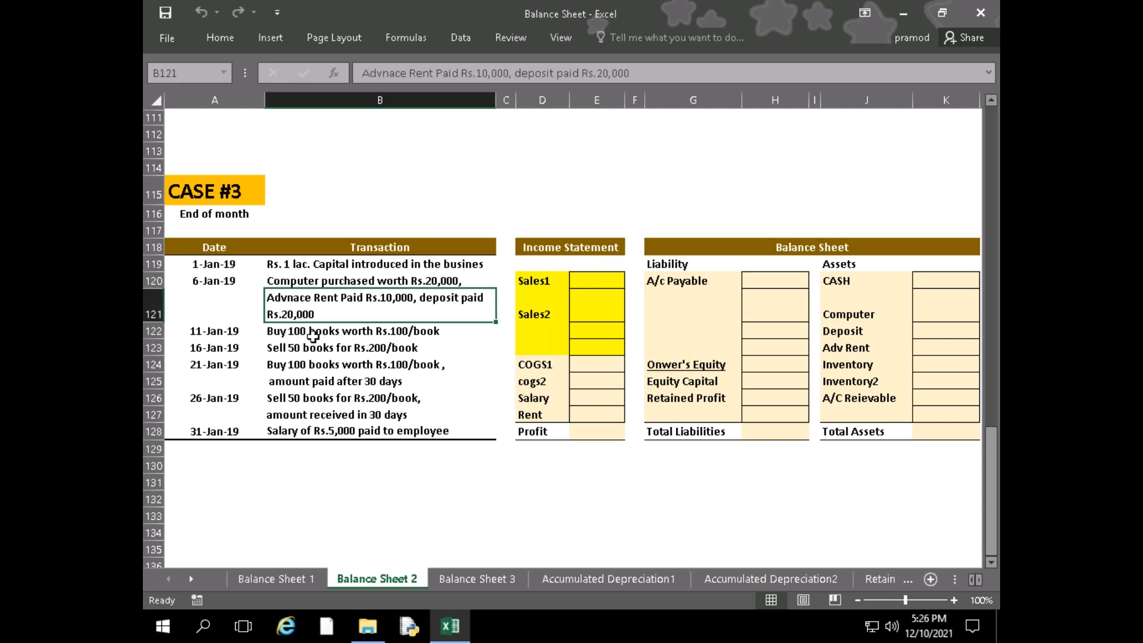
{"action": "left_click", "coordinate": [300, 361]}
{"action": "left_click", "coordinate": [280, 347]}
{"action": "left_click", "coordinate": [299, 368]}
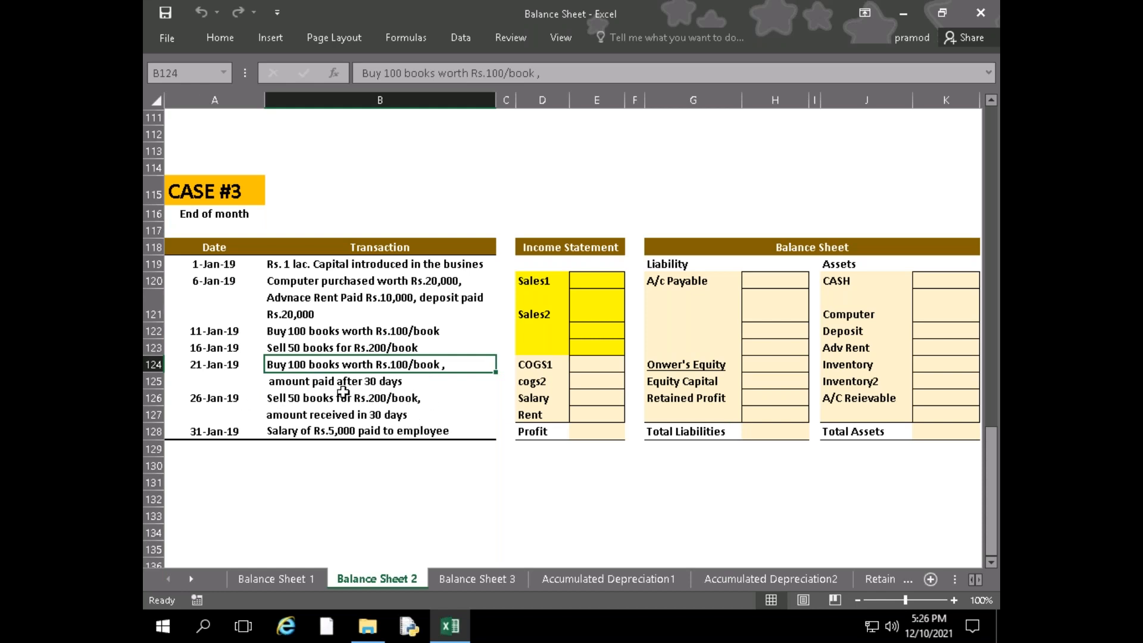
{"action": "left_click", "coordinate": [384, 400]}
{"action": "left_click", "coordinate": [375, 415]}
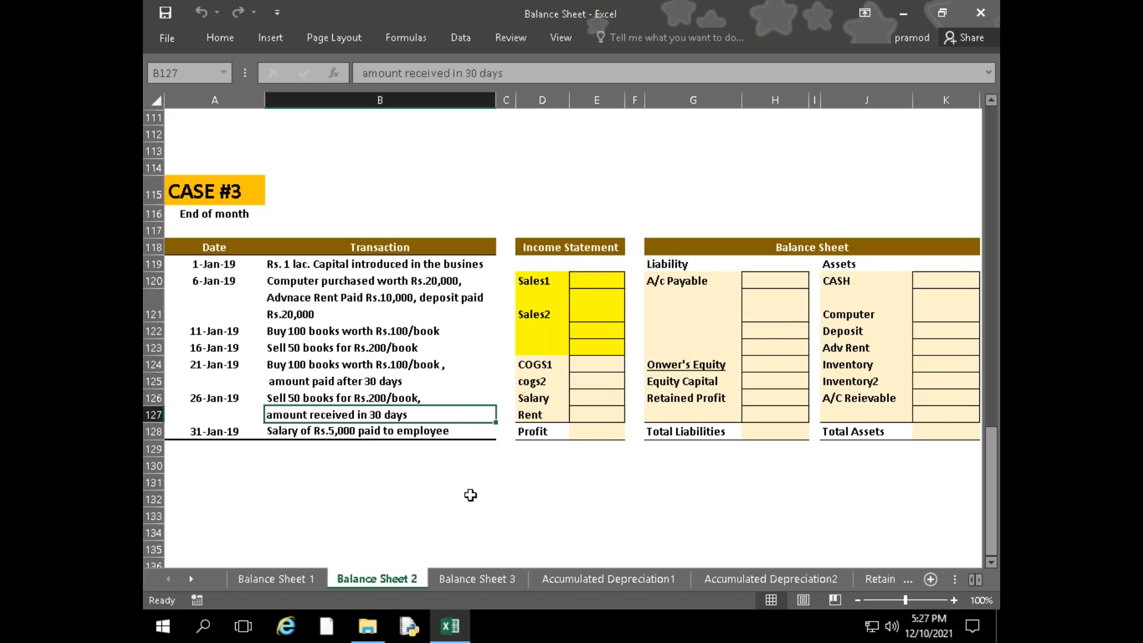
{"action": "left_click", "coordinate": [355, 335]}
{"action": "left_click", "coordinate": [356, 348]}
{"action": "left_click", "coordinate": [307, 334]}
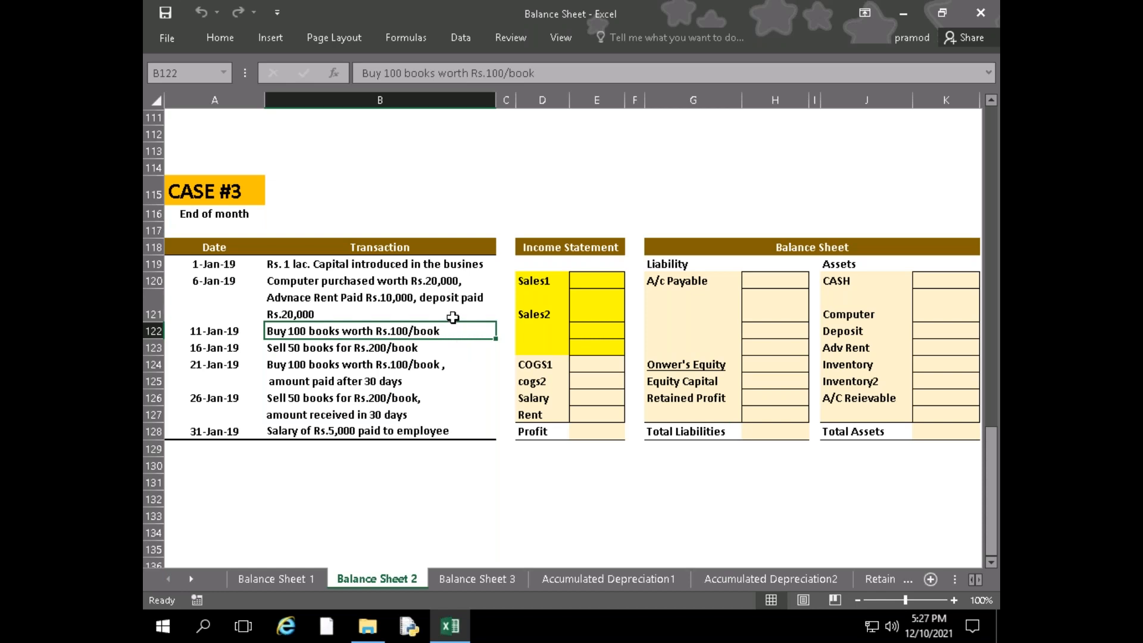
{"action": "left_click_drag", "start_coordinate": [321, 364], "coordinate": [333, 414]}
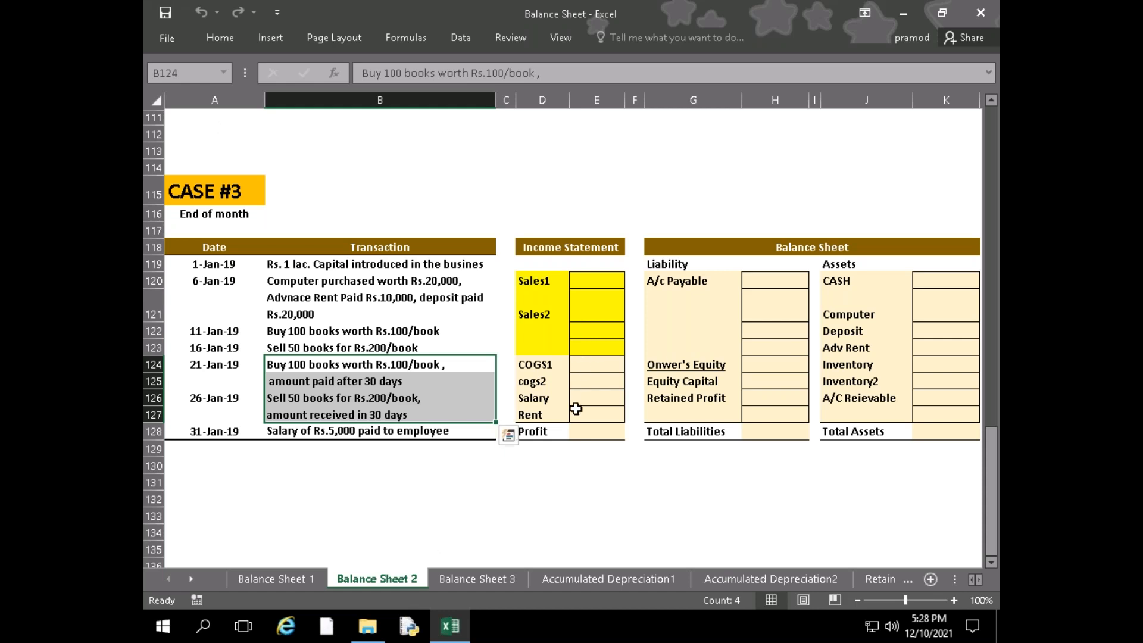
Look over CASE #2 on the same sheet and examine the CASE #3 balance sheet accounts with Total Liabilities and Total Assets
{"action": "left_click", "coordinate": [566, 499]}
{"action": "scroll", "coordinate": [556, 436], "scroll_direction": "up", "scroll_amount": 3}
{"action": "scroll", "coordinate": [557, 436], "scroll_direction": "up", "scroll_amount": 6}
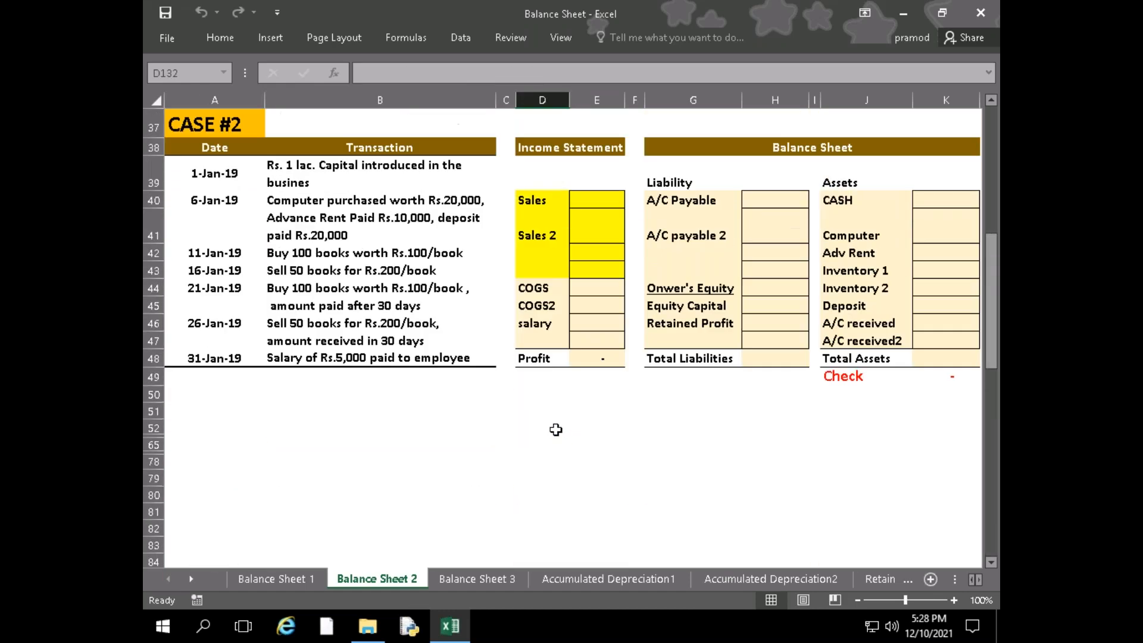
{"action": "left_click", "coordinate": [582, 395]}
{"action": "scroll", "coordinate": [553, 471], "scroll_direction": "down", "scroll_amount": 8}
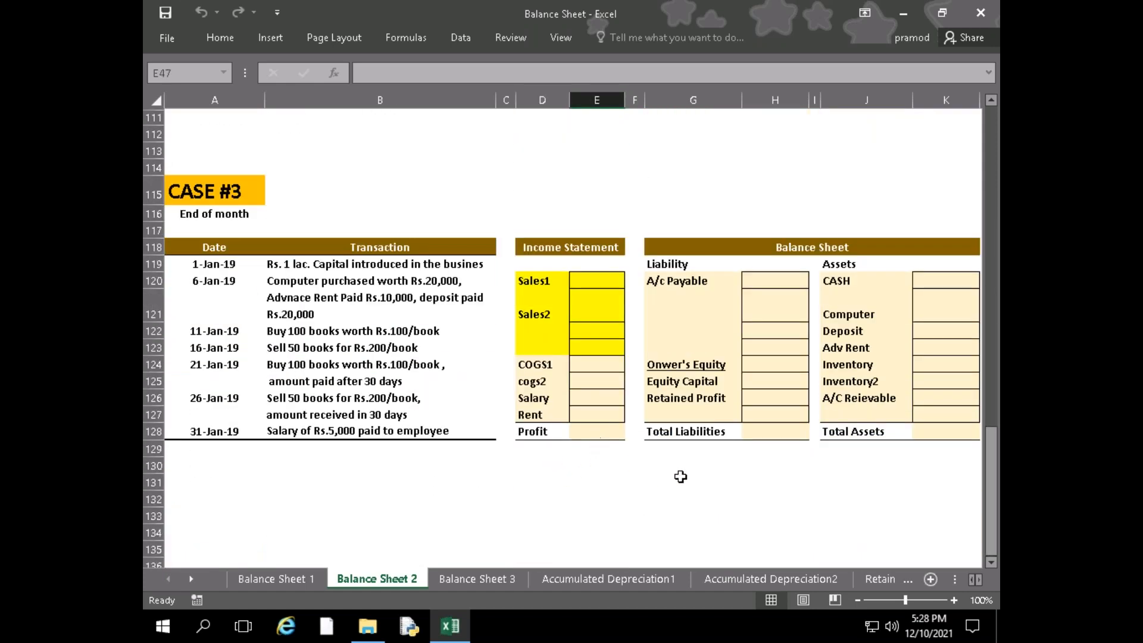
{"action": "left_click_drag", "start_coordinate": [684, 284], "coordinate": [941, 411]}
{"action": "left_click", "coordinate": [778, 439]}
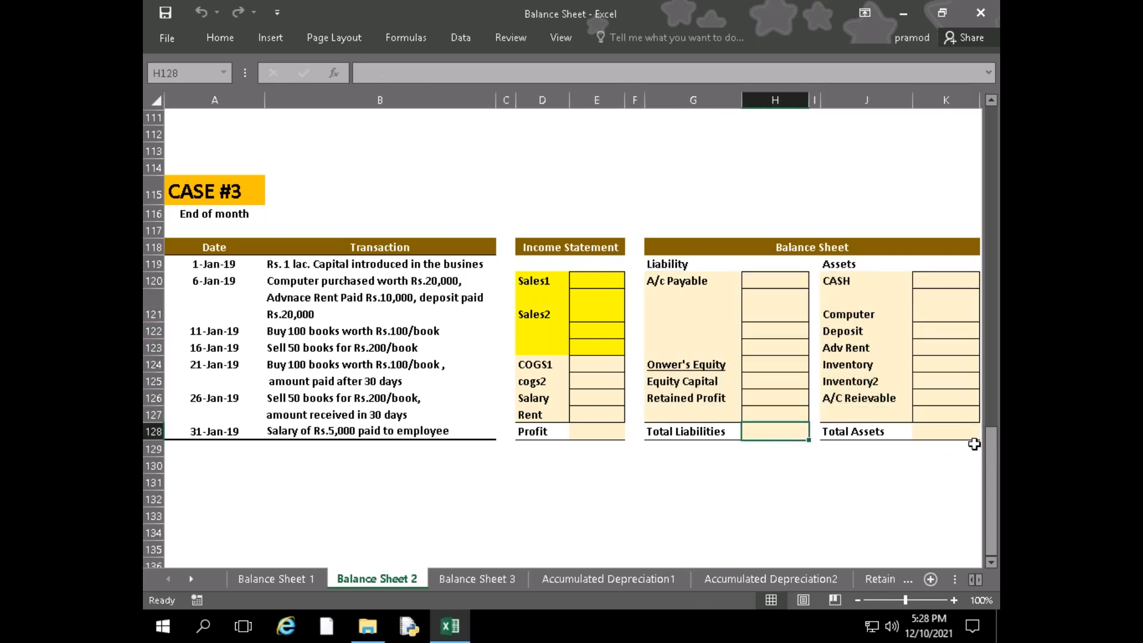
{"action": "left_click", "coordinate": [926, 434]}
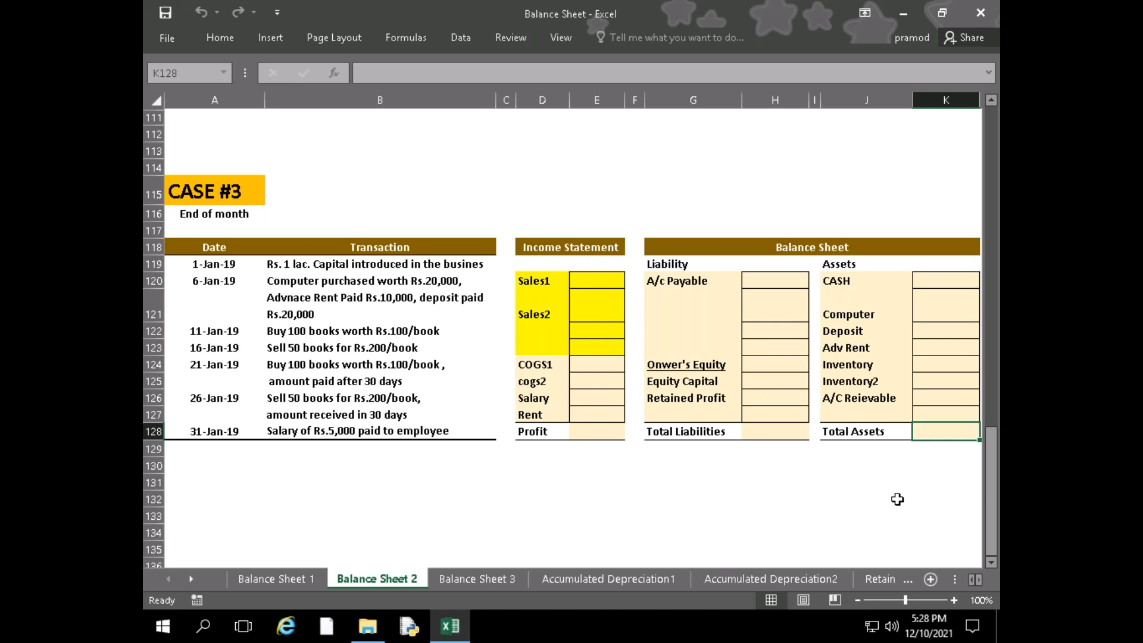
Examine the Profit, Salary and Rent lines of the CASE #3 income statement and the Adv Rent asset in its balance sheet
{"action": "left_click", "coordinate": [585, 433]}
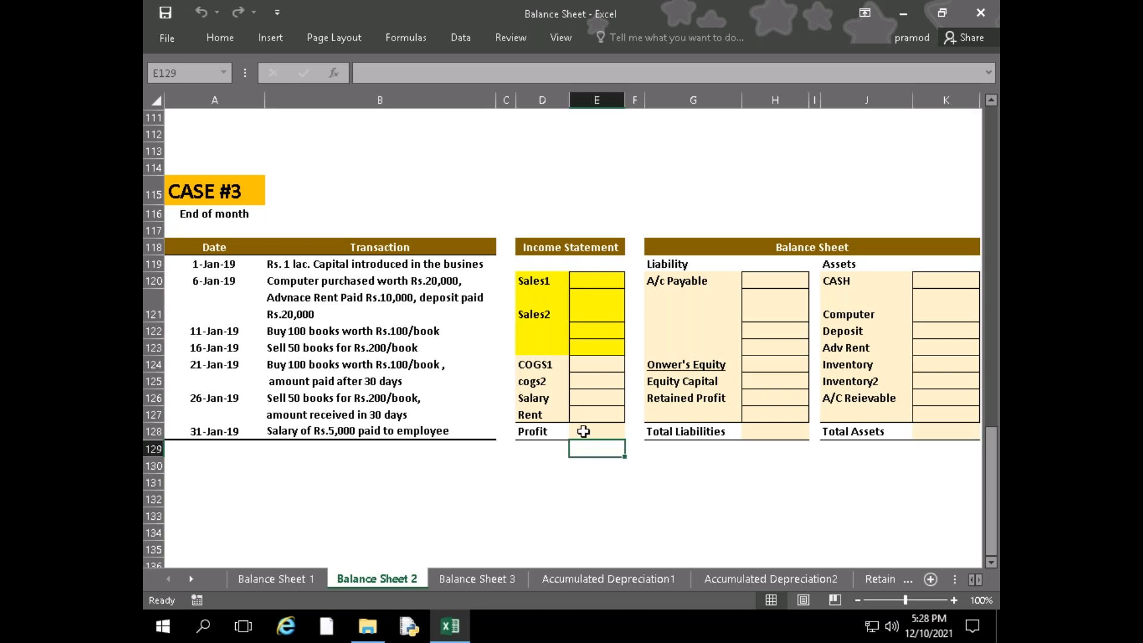
{"action": "left_click", "coordinate": [589, 474]}
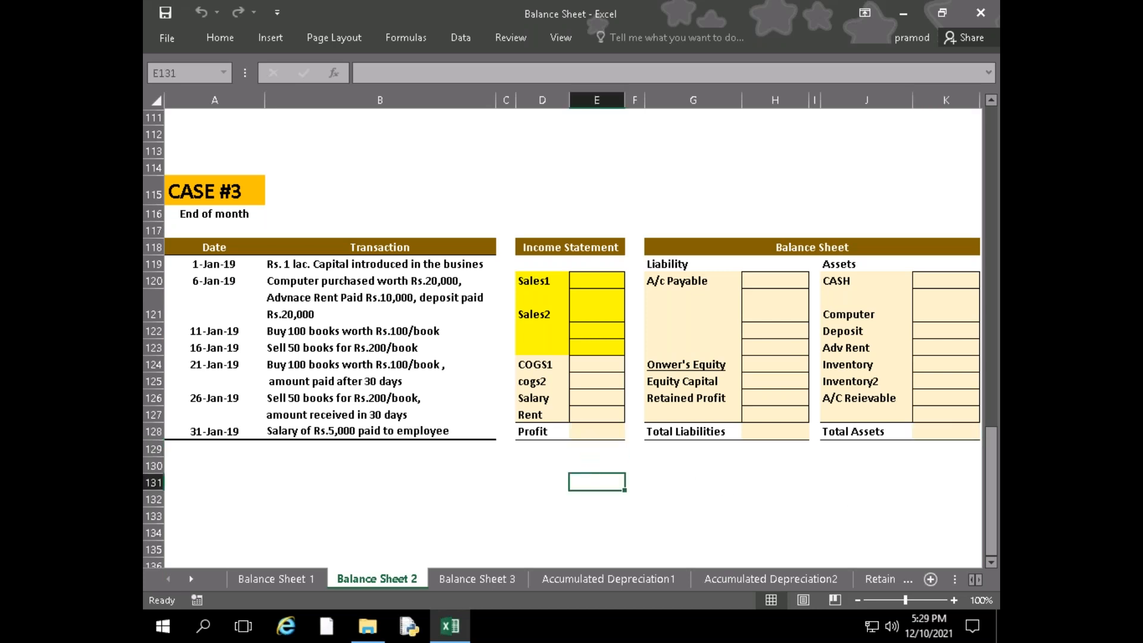
{"action": "left_click", "coordinate": [559, 418]}
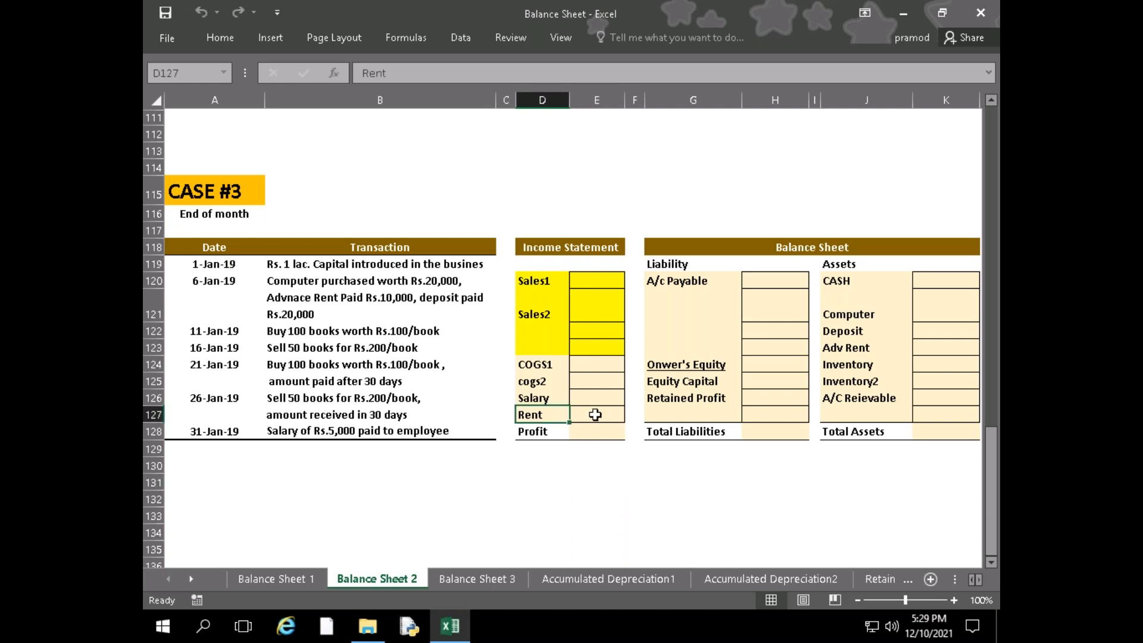
{"action": "left_click_drag", "start_coordinate": [574, 398], "coordinate": [602, 412]}
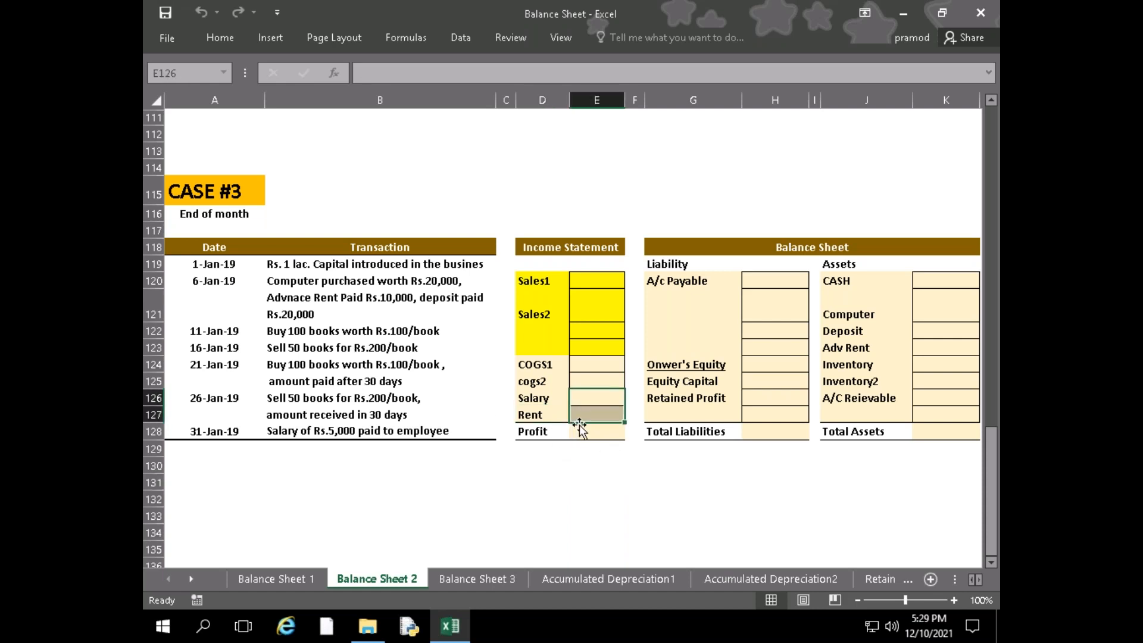
{"action": "left_click", "coordinate": [584, 415]}
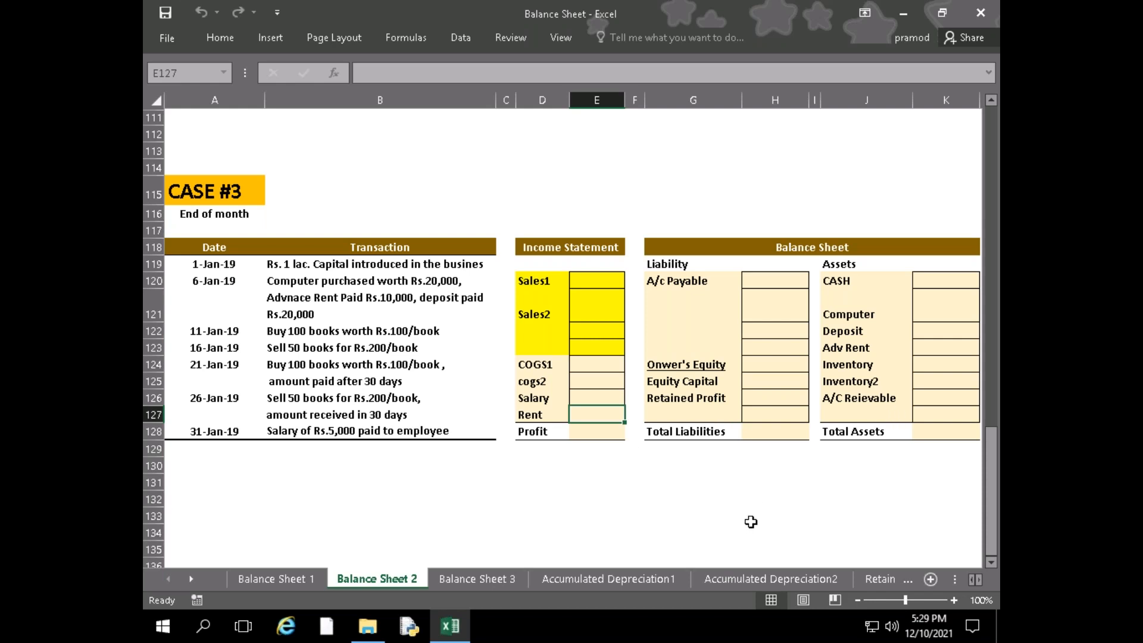
{"action": "left_click", "coordinate": [588, 430]}
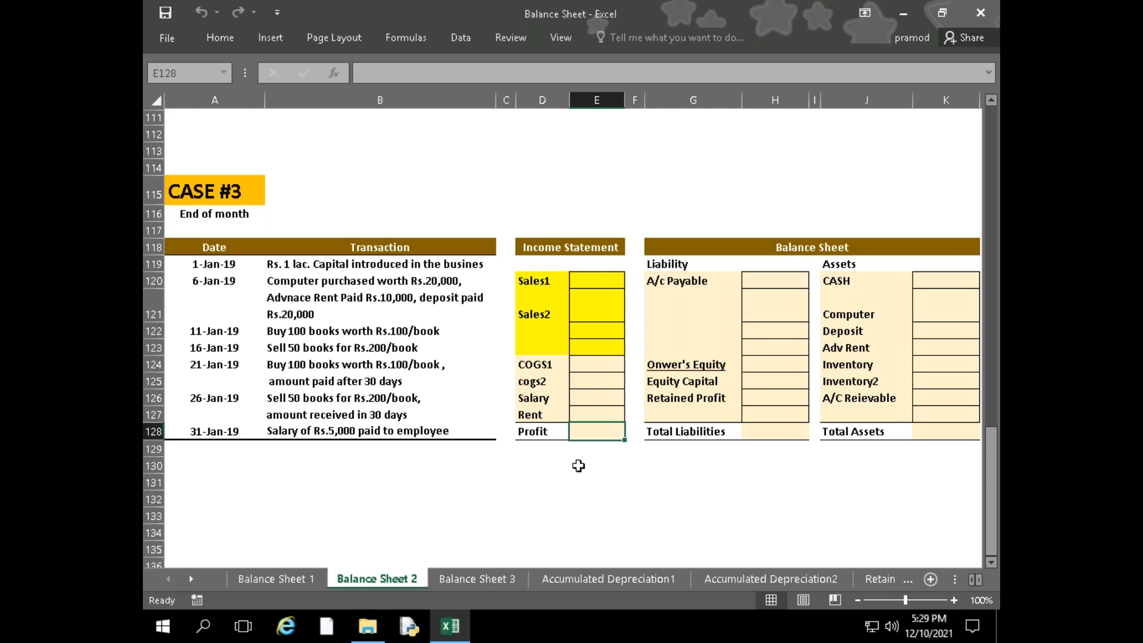
{"action": "left_click", "coordinate": [588, 411]}
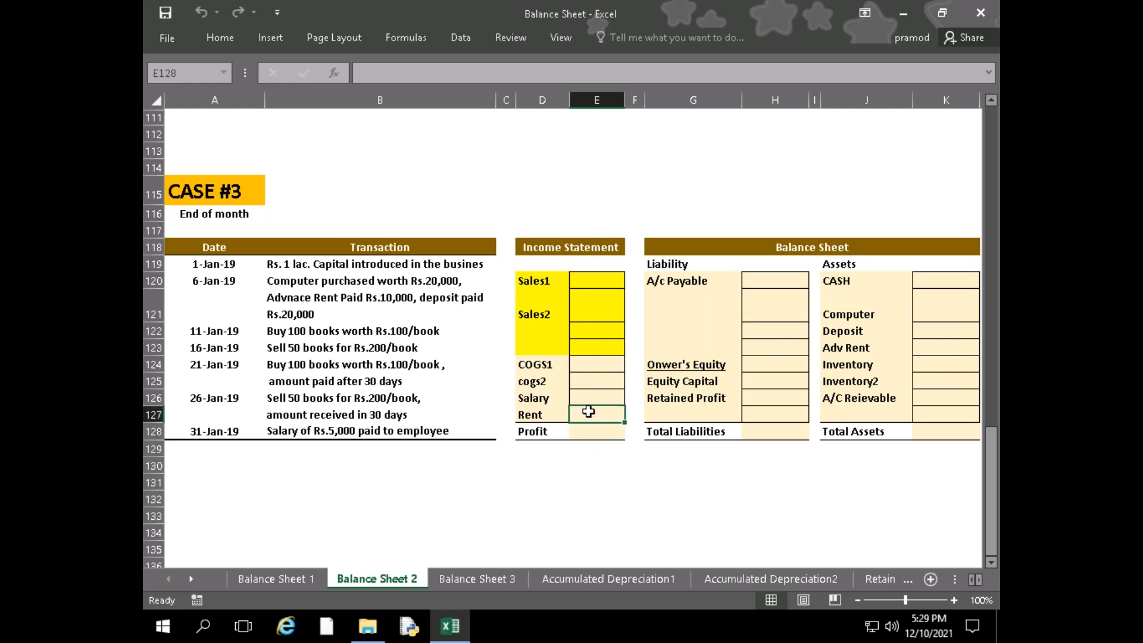
{"action": "left_click", "coordinate": [845, 342]}
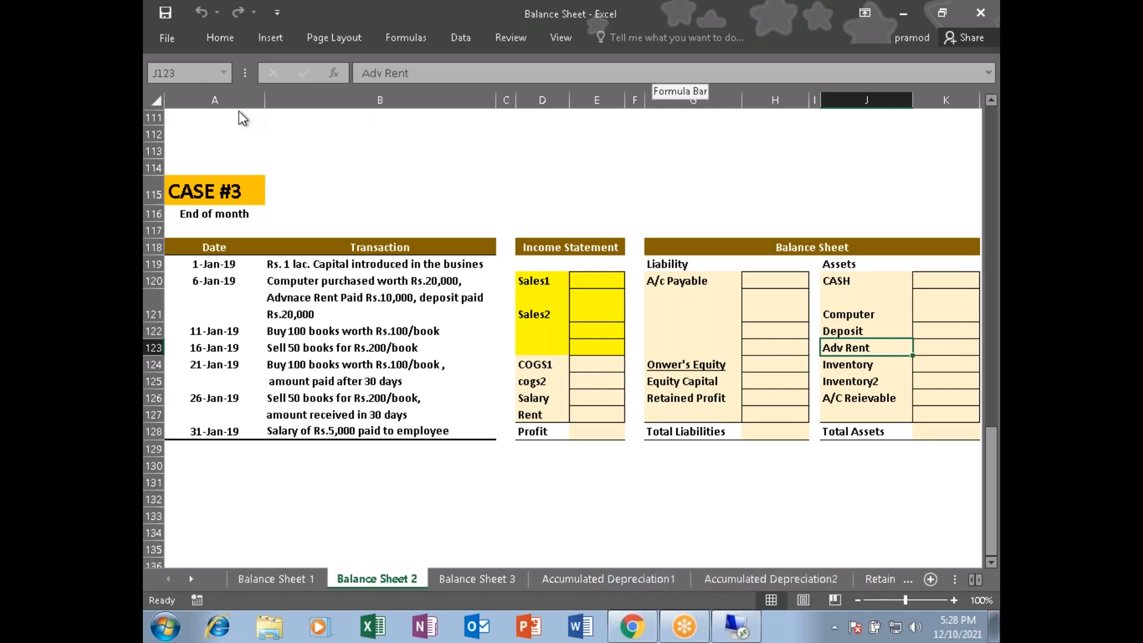
{"action": "left_click", "coordinate": [694, 168]}
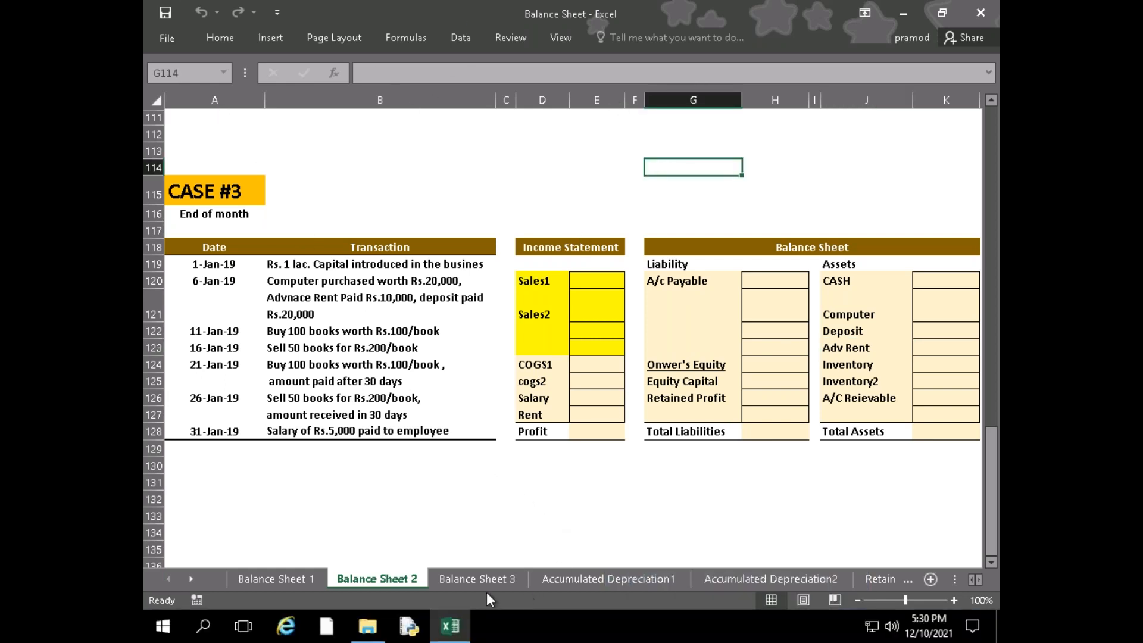
Open the Cash Flow Statement workbook from the FM Q&A folder and look over the operating, investment and financing sections on Cash Flow1
{"action": "left_click", "coordinate": [367, 625]}
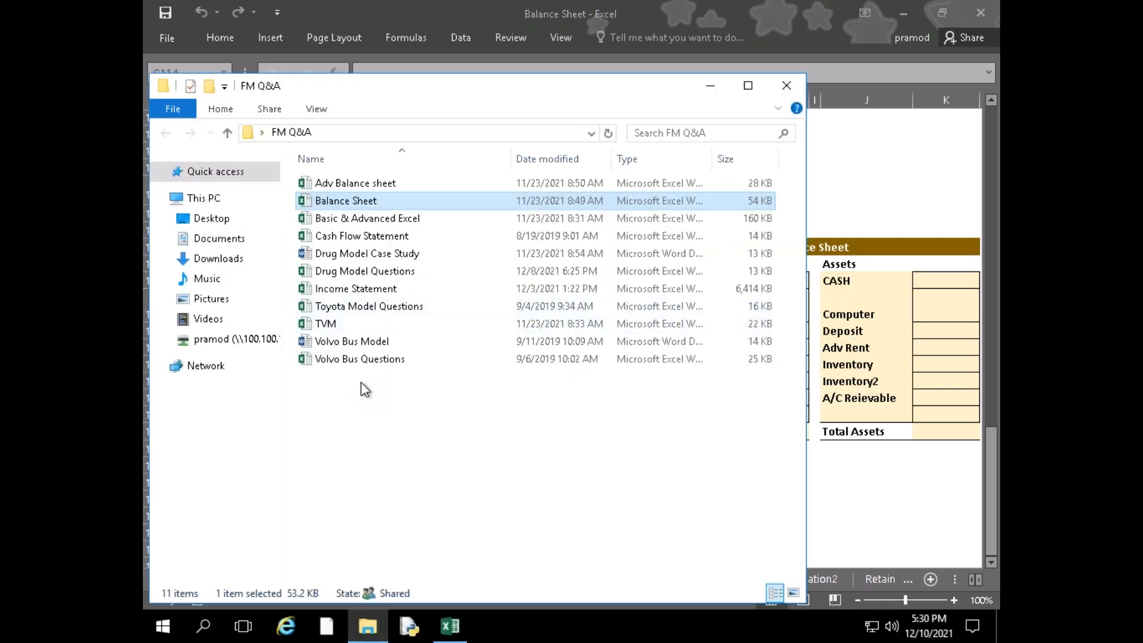
{"action": "double_click", "coordinate": [361, 235]}
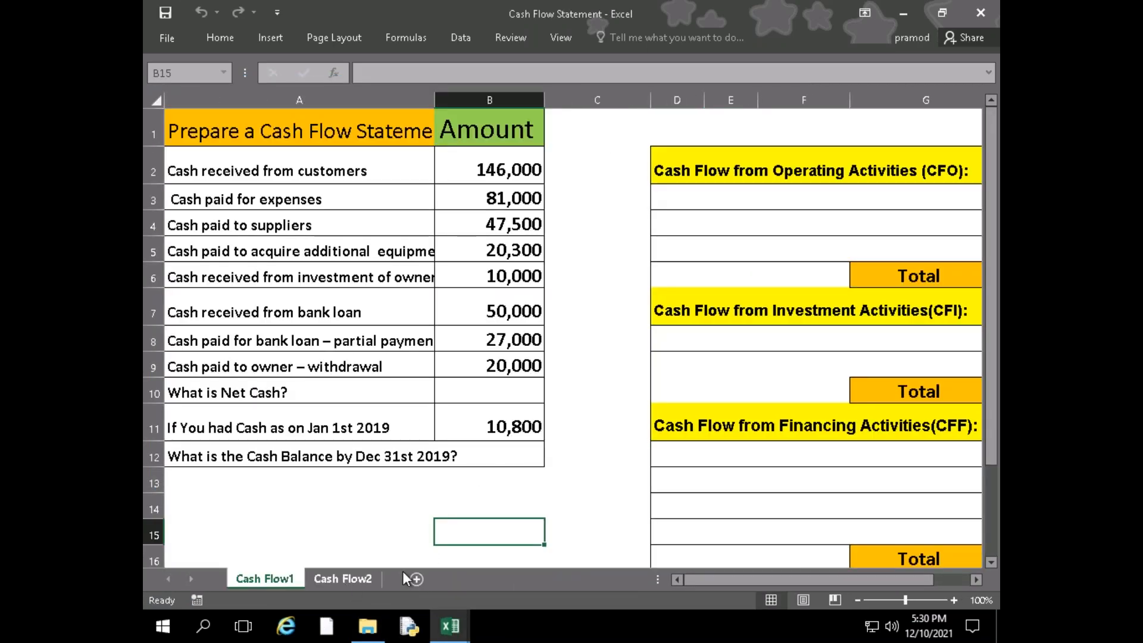
{"action": "left_click", "coordinate": [744, 505]}
{"action": "scroll", "coordinate": [608, 501], "scroll_direction": "down", "scroll_amount": 5}
{"action": "scroll", "coordinate": [609, 502], "scroll_direction": "up", "scroll_amount": 5}
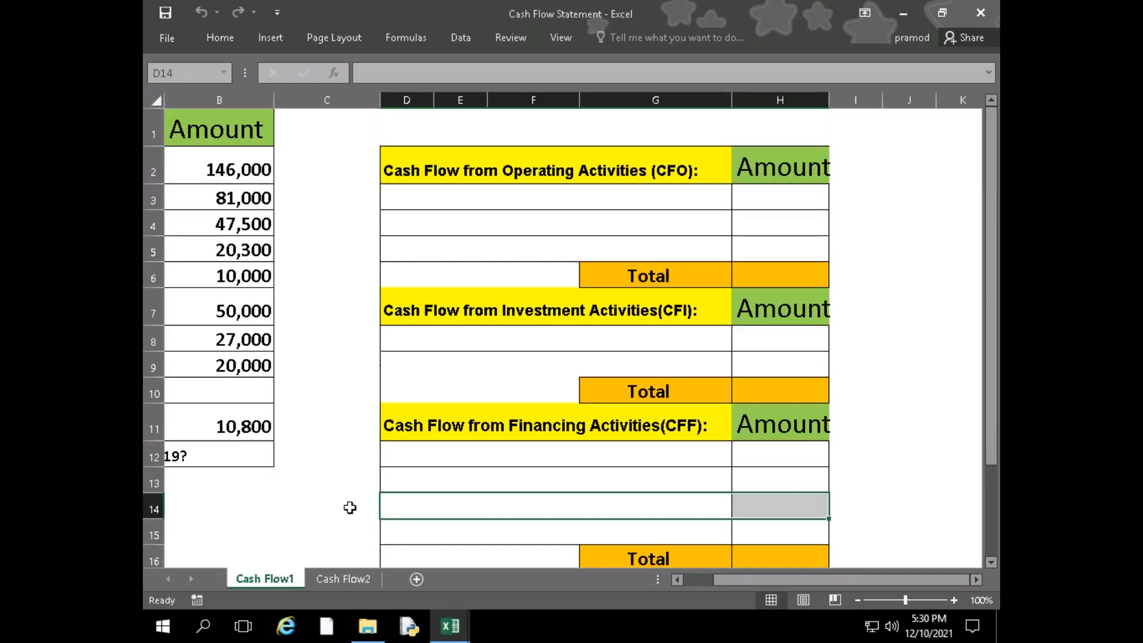
{"action": "left_click", "coordinate": [275, 504]}
Go to the Cash Flow2 sheet and look over the cash flow items for the quarter ending March 31, 2019
{"action": "left_click", "coordinate": [365, 582]}
{"action": "scroll", "coordinate": [524, 524], "scroll_direction": "down", "scroll_amount": 4}
{"action": "scroll", "coordinate": [538, 523], "scroll_direction": "up", "scroll_amount": 4}
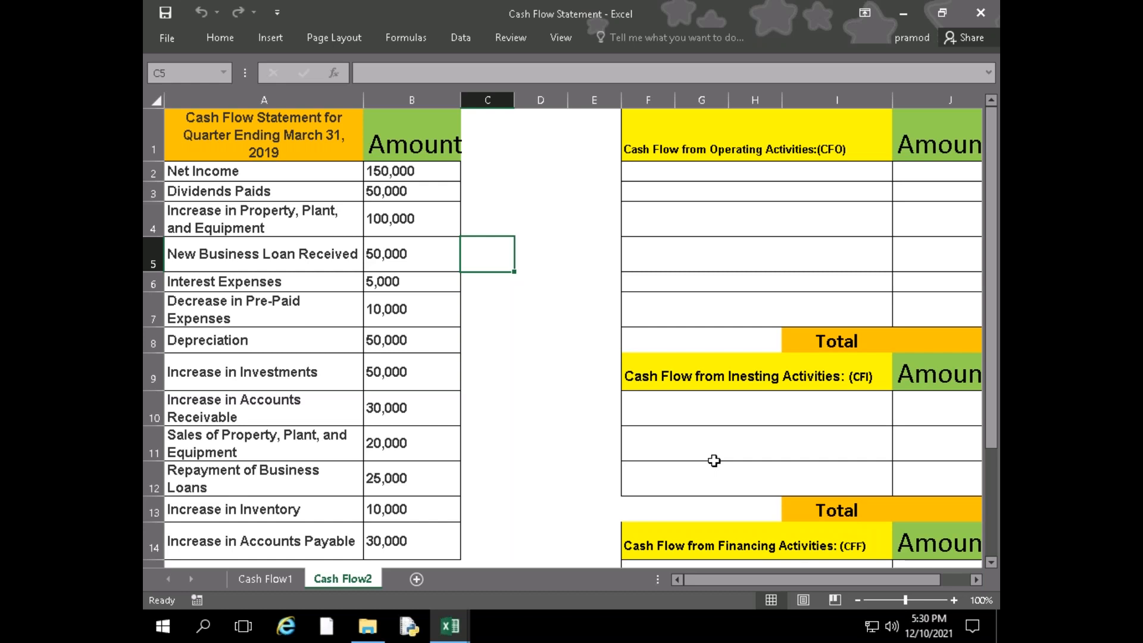
Examine the Cash Flow from Operating Activities section and its empty item and amount rows on the Cash Flow2 sheet
{"action": "scroll", "coordinate": [454, 441], "scroll_direction": "down", "scroll_amount": 3}
{"action": "scroll", "coordinate": [456, 443], "scroll_direction": "up", "scroll_amount": 3}
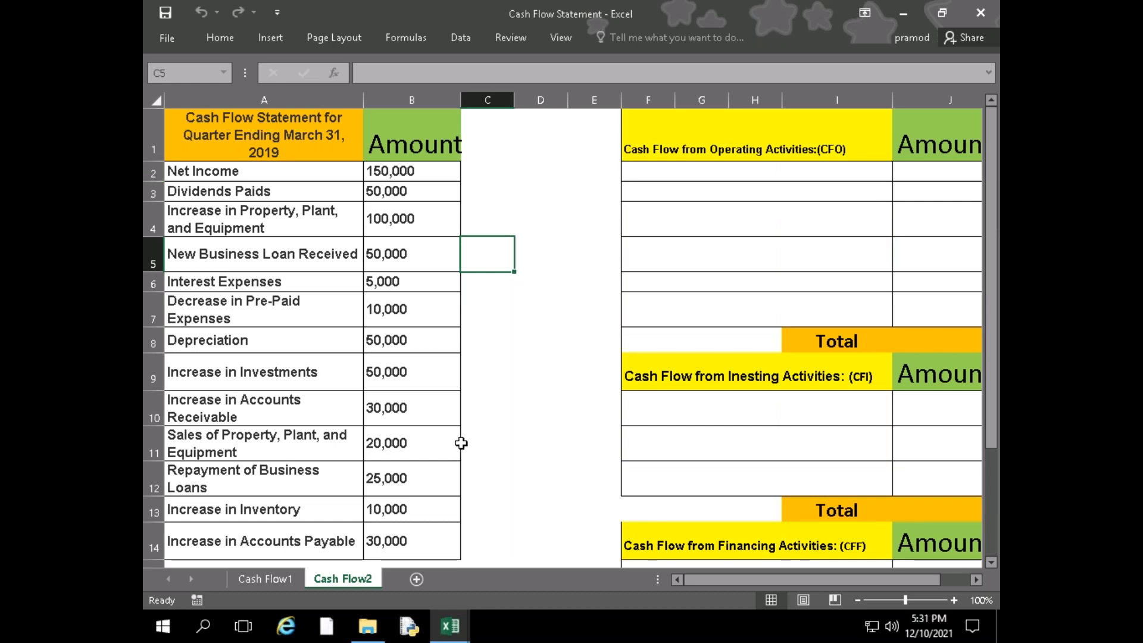
{"action": "left_click", "coordinate": [829, 293]}
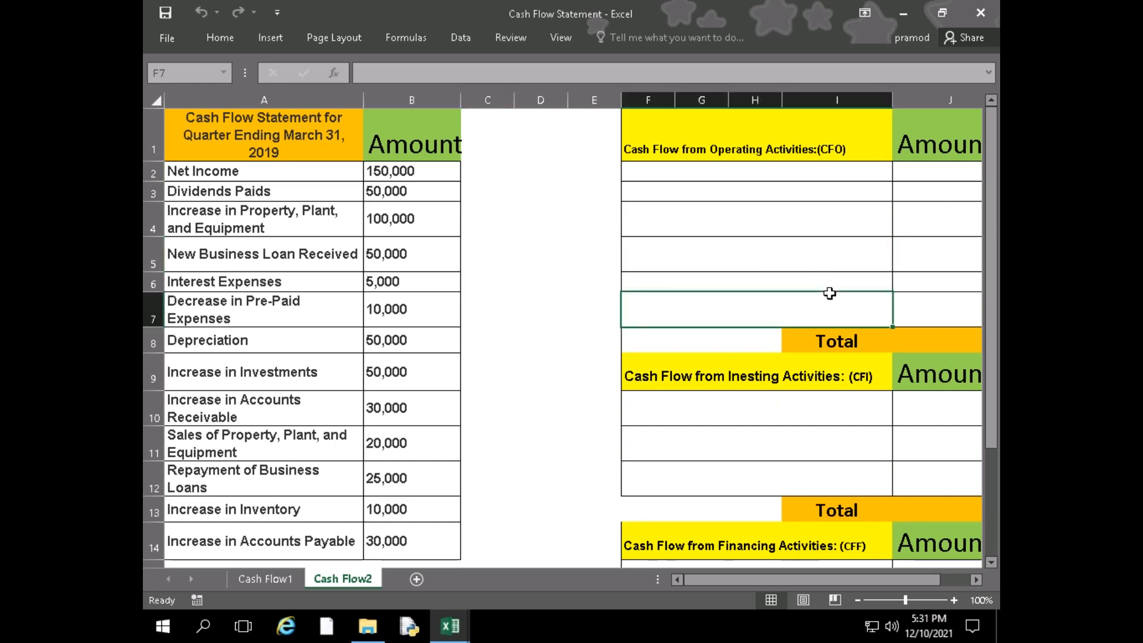
{"action": "key", "text": "Right"}
{"action": "key", "text": "Left"}
{"action": "key", "text": "Up"}
{"action": "key", "text": "Up"}
{"action": "key", "text": "Up"}
{"action": "key", "text": "Up"}
{"action": "key", "text": "Up"}
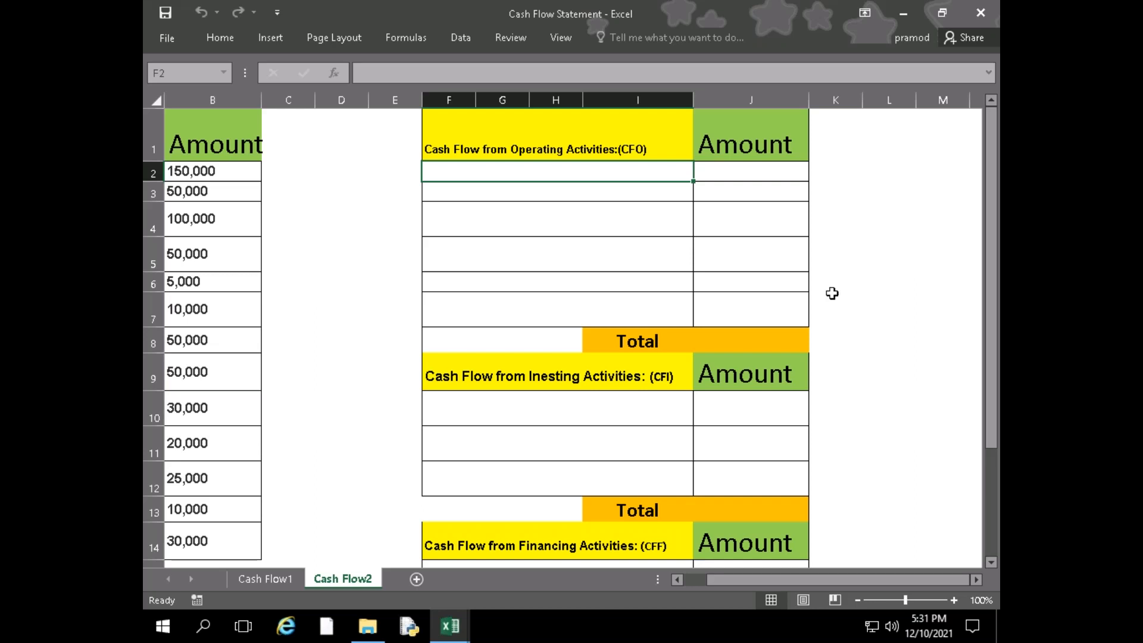
Examine the investing and financing activities sections with their empty rows and totals on the Cash Flow2 sheet
{"action": "scroll", "coordinate": [632, 296], "scroll_direction": "down", "scroll_amount": 3}
{"action": "scroll", "coordinate": [628, 295], "scroll_direction": "up", "scroll_amount": 1}
{"action": "left_click", "coordinate": [625, 272]}
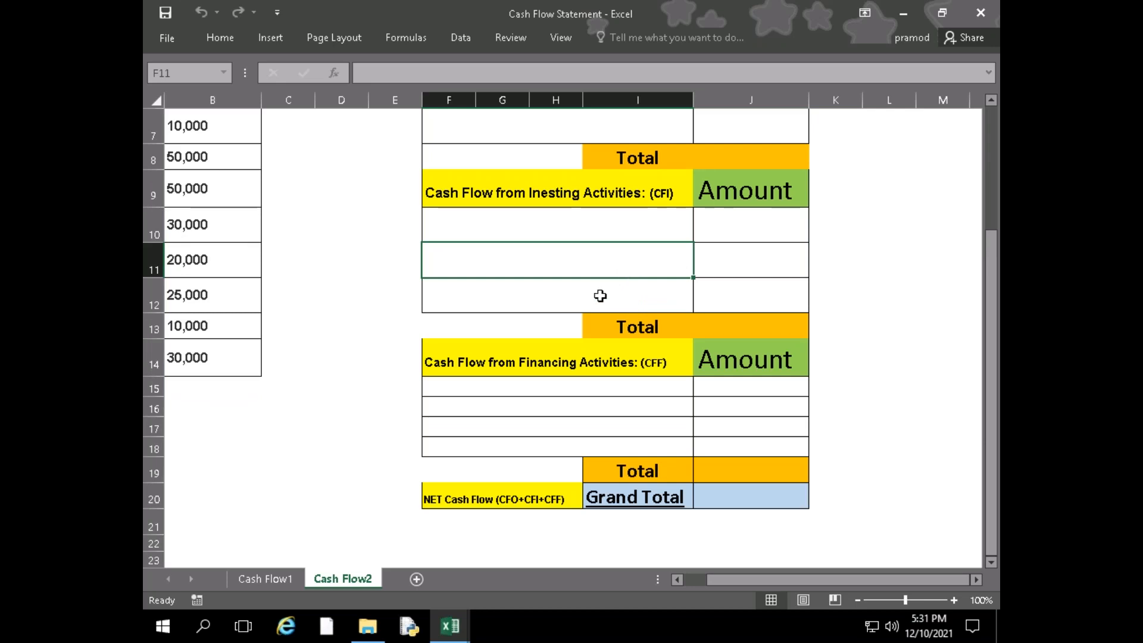
{"action": "left_click", "coordinate": [572, 399]}
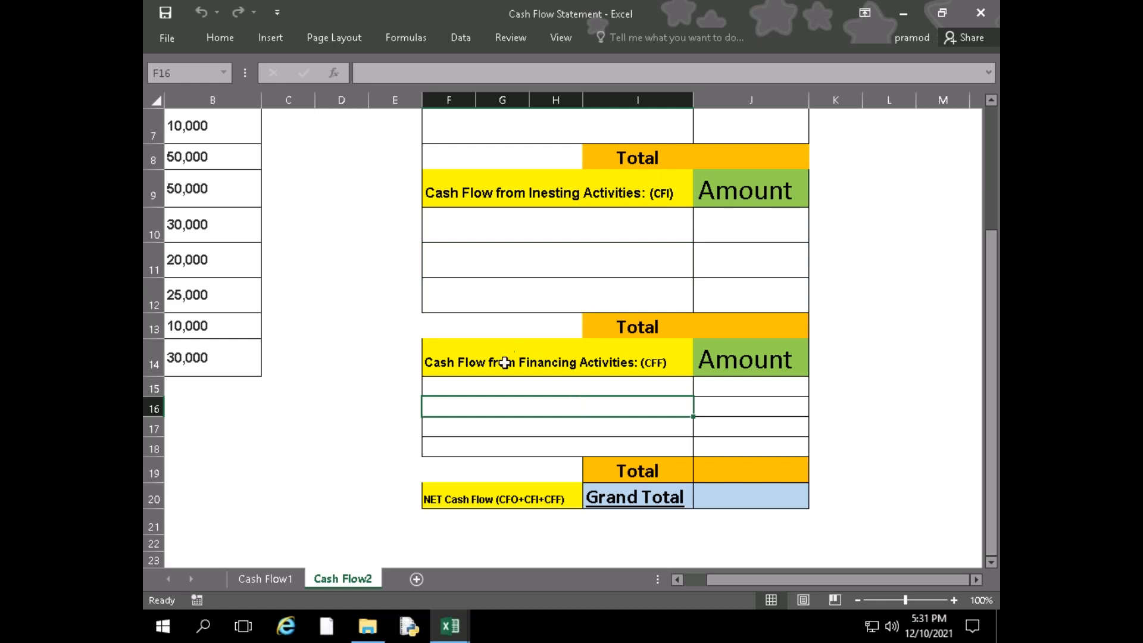
{"action": "left_click", "coordinate": [548, 373]}
{"action": "left_click", "coordinate": [544, 386]}
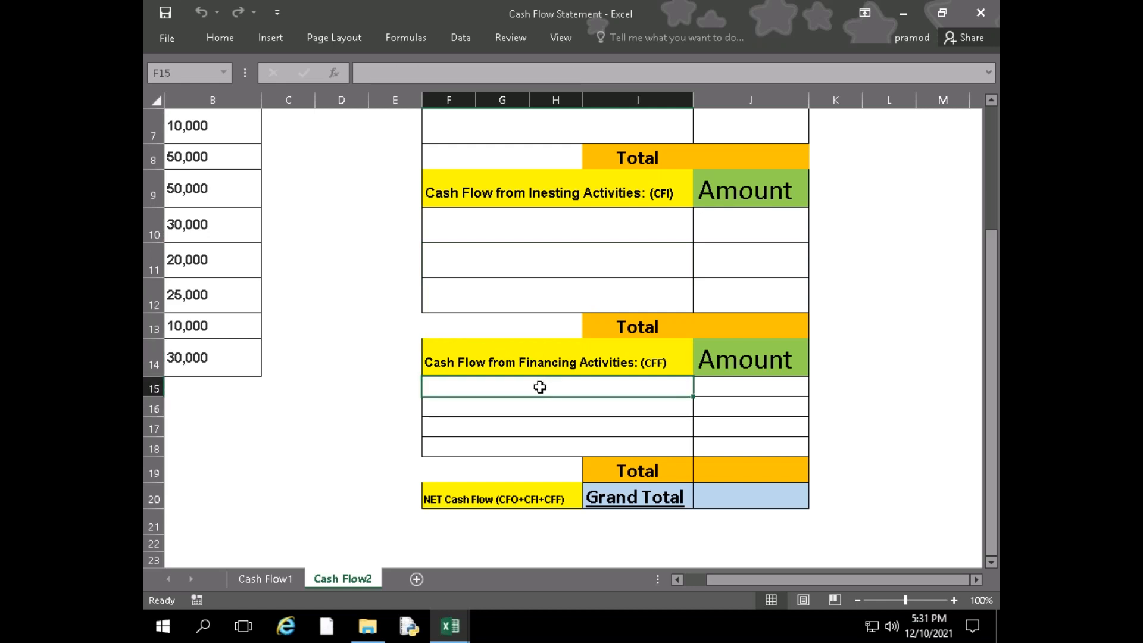
{"action": "left_click", "coordinate": [541, 428]}
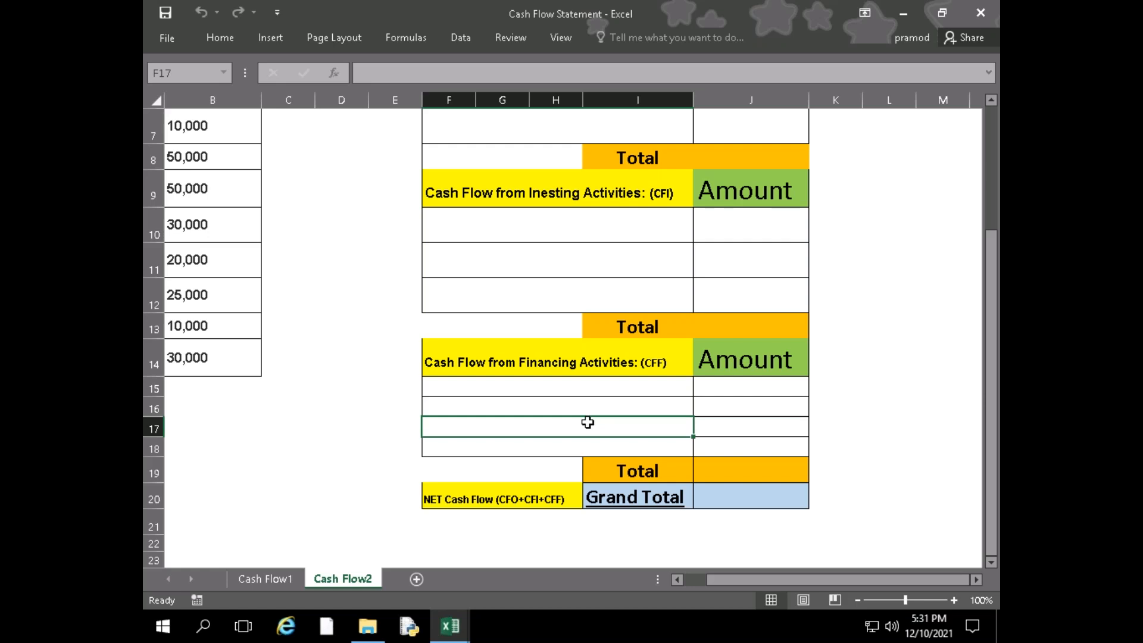
{"action": "scroll", "coordinate": [607, 416], "scroll_direction": "up", "scroll_amount": 2}
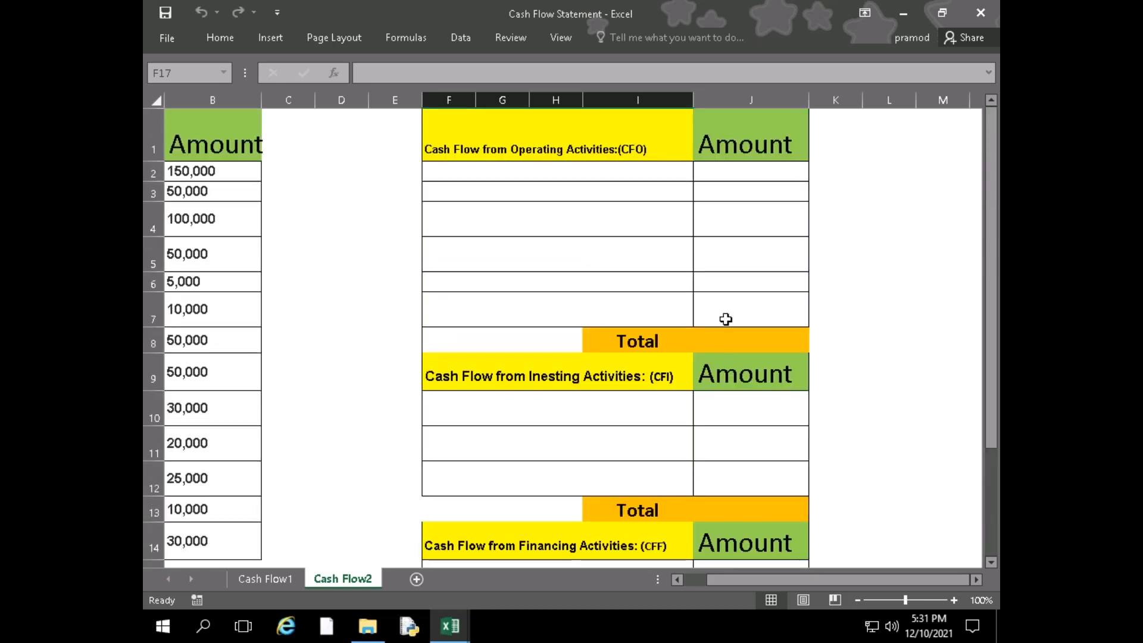
Look over the Net Cash Flow Grand Total row and the list of cash flow items down to Increase in Accounts Payable
{"action": "left_click", "coordinate": [736, 191]}
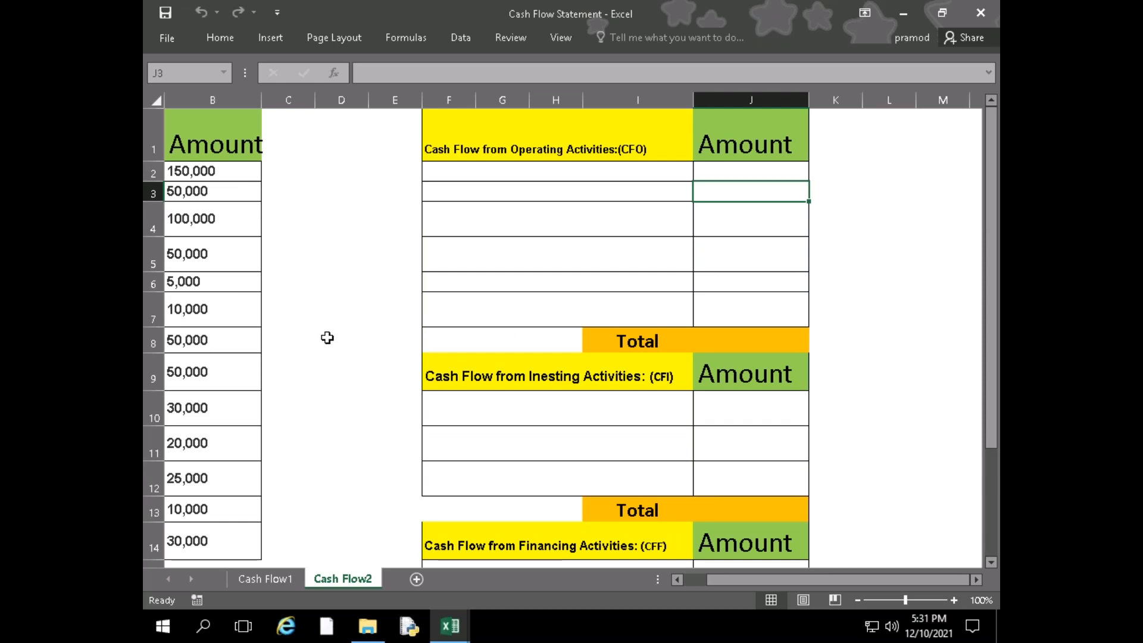
{"action": "scroll", "coordinate": [369, 321], "scroll_direction": "down", "scroll_amount": 3}
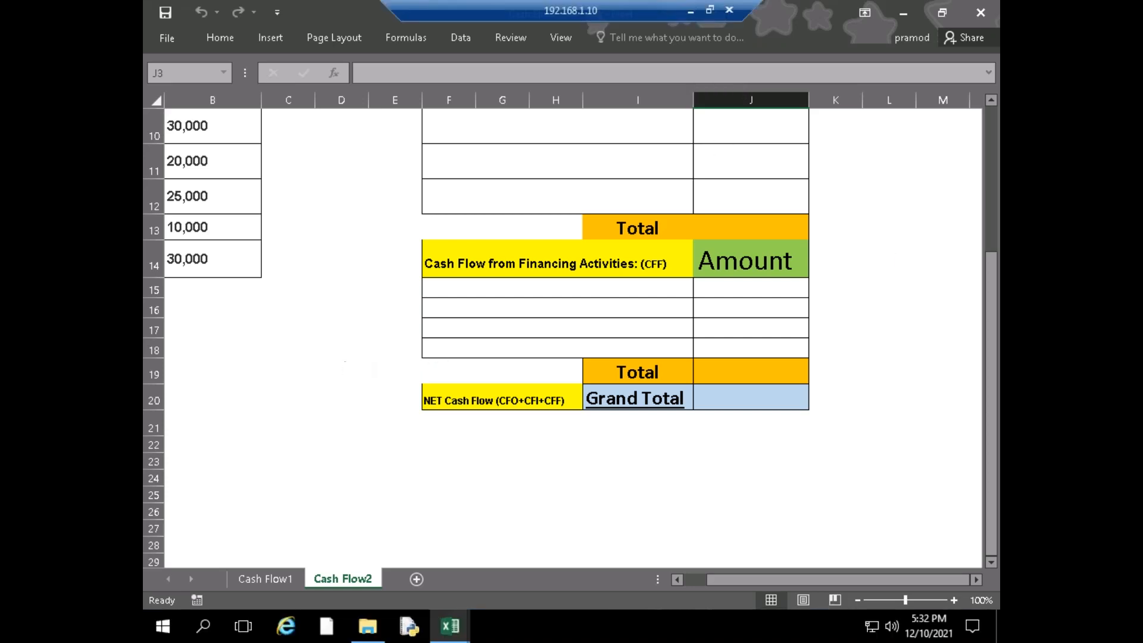
{"action": "left_click", "coordinate": [350, 369]}
{"action": "left_click", "coordinate": [752, 610]}
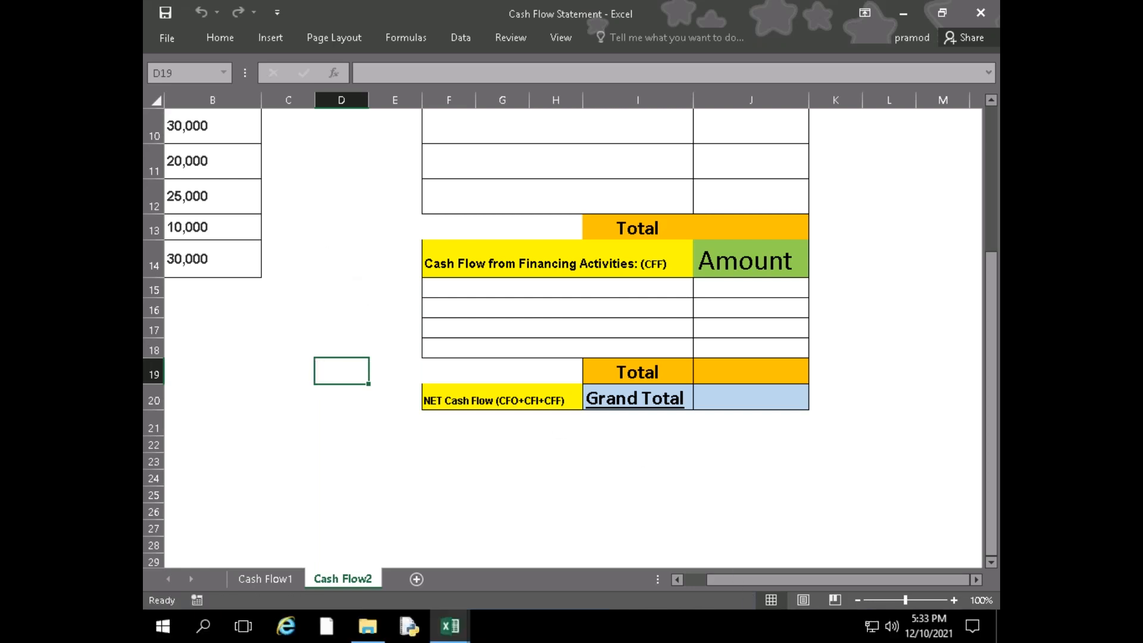
{"action": "key", "text": "ctrl+Left"}
{"action": "key", "text": "ctrl+Up"}
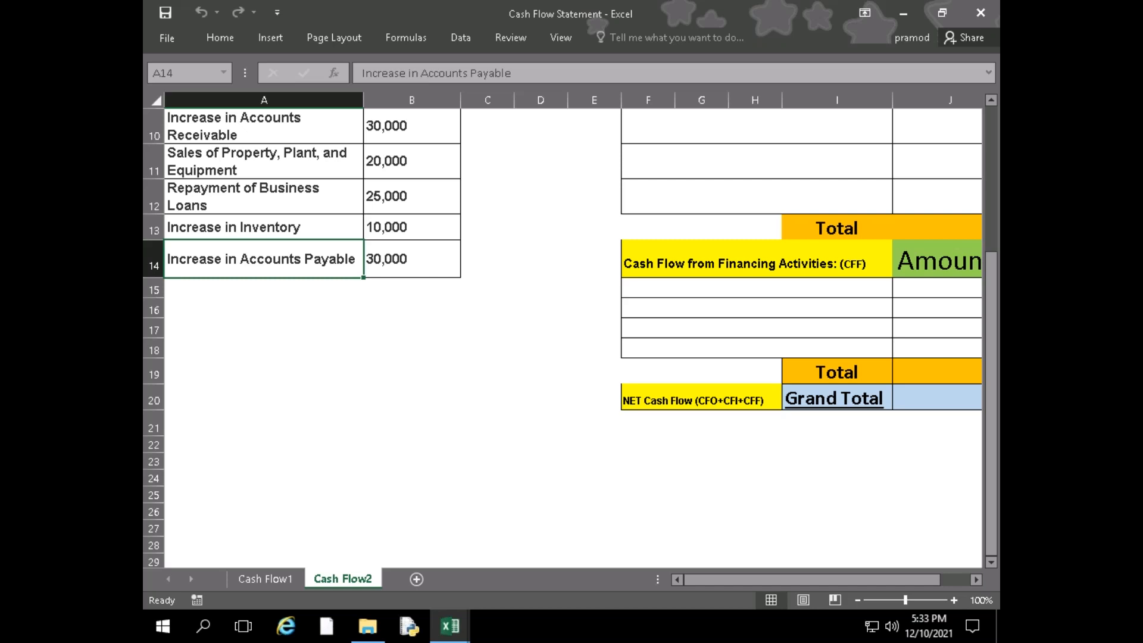
{"action": "left_click", "coordinate": [593, 173]}
{"action": "left_click", "coordinate": [631, 229]}
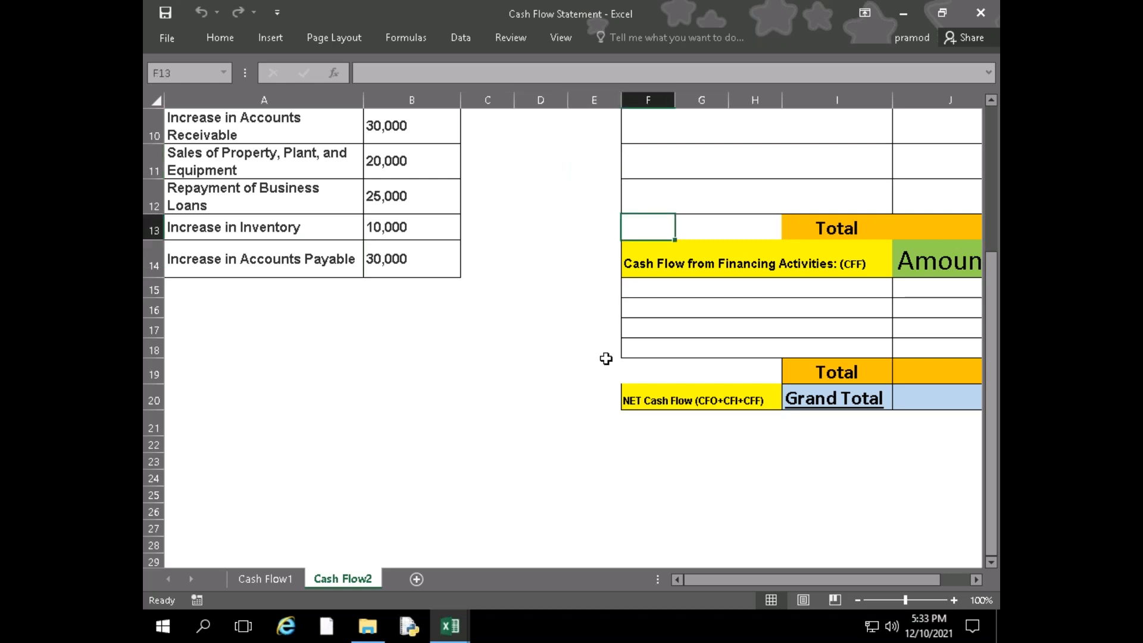
{"action": "left_click", "coordinate": [532, 393]}
{"action": "scroll", "coordinate": [551, 444], "scroll_direction": "up", "scroll_amount": 3}
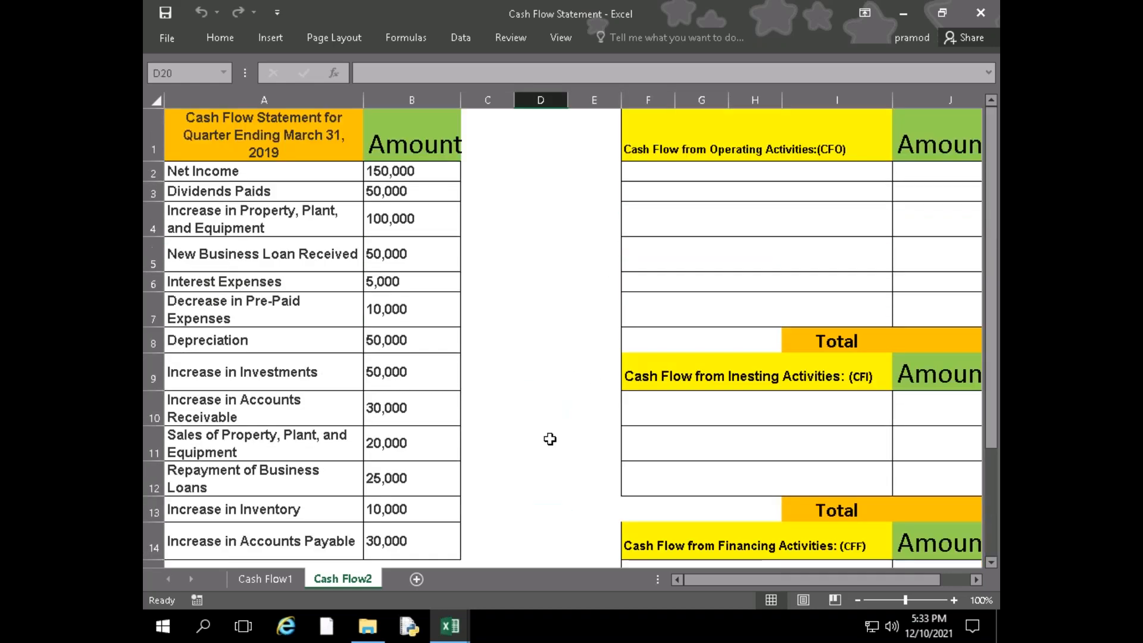
{"action": "left_click", "coordinate": [656, 518]}
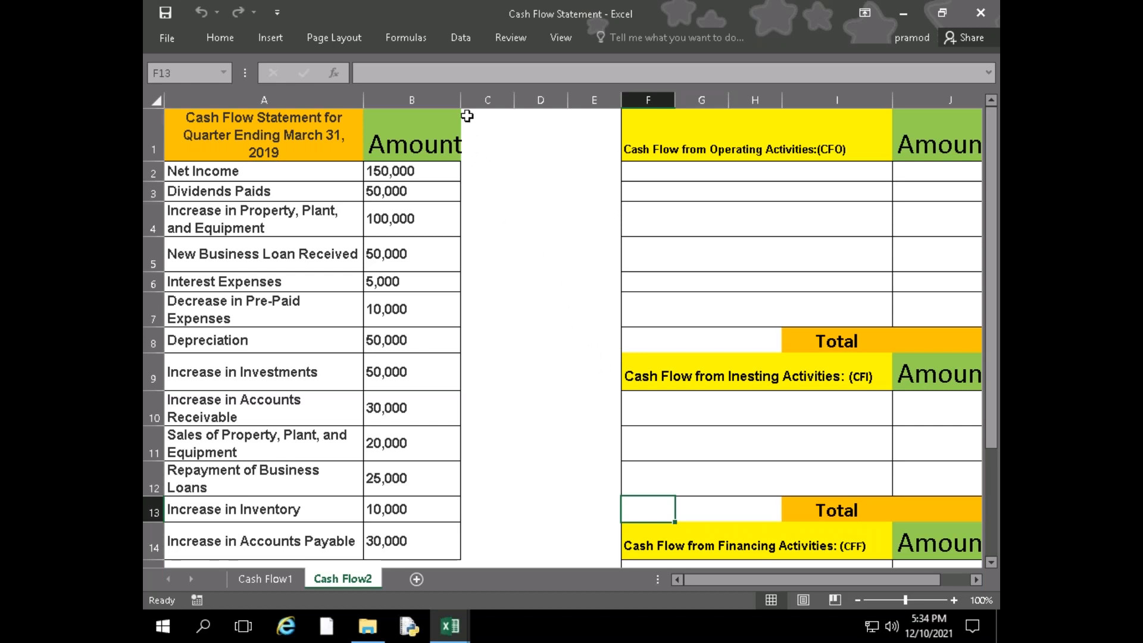
Widen column B slightly on the Cash Flow2 sheet so the Amount heading fits inside it
{"action": "left_click_drag", "start_coordinate": [460, 100], "coordinate": [465, 100]}
{"action": "left_click", "coordinate": [495, 162]}
{"action": "left_click_drag", "start_coordinate": [495, 160], "coordinate": [495, 146]}
{"action": "left_click", "coordinate": [501, 244]}
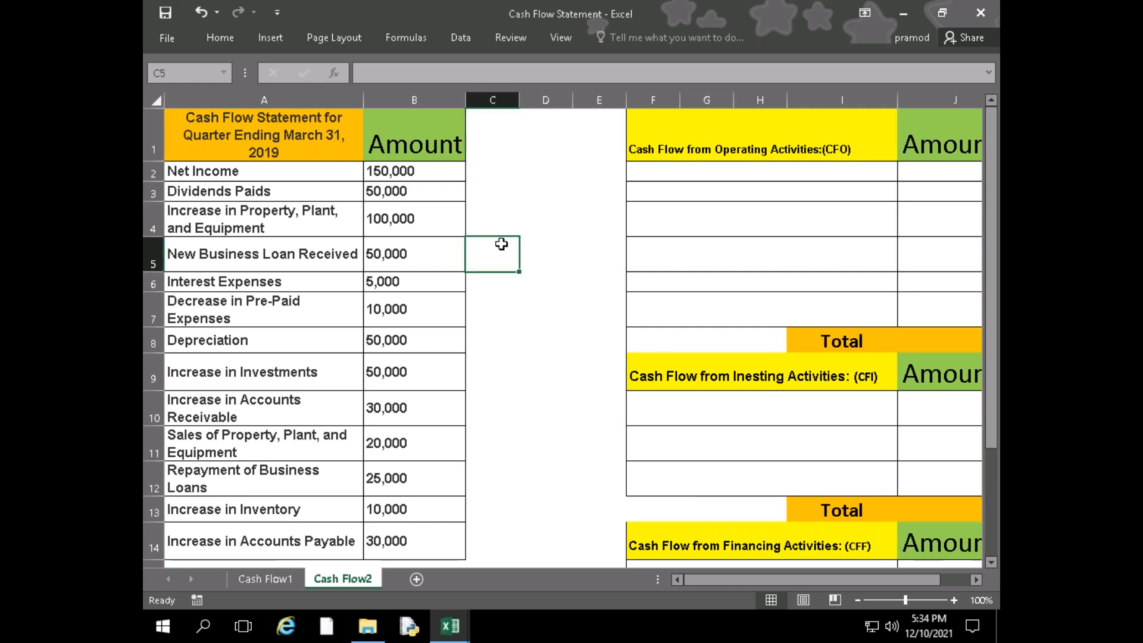
{"action": "left_click", "coordinate": [502, 148]}
{"action": "left_click", "coordinate": [492, 191]}
{"action": "left_click", "coordinate": [485, 177]}
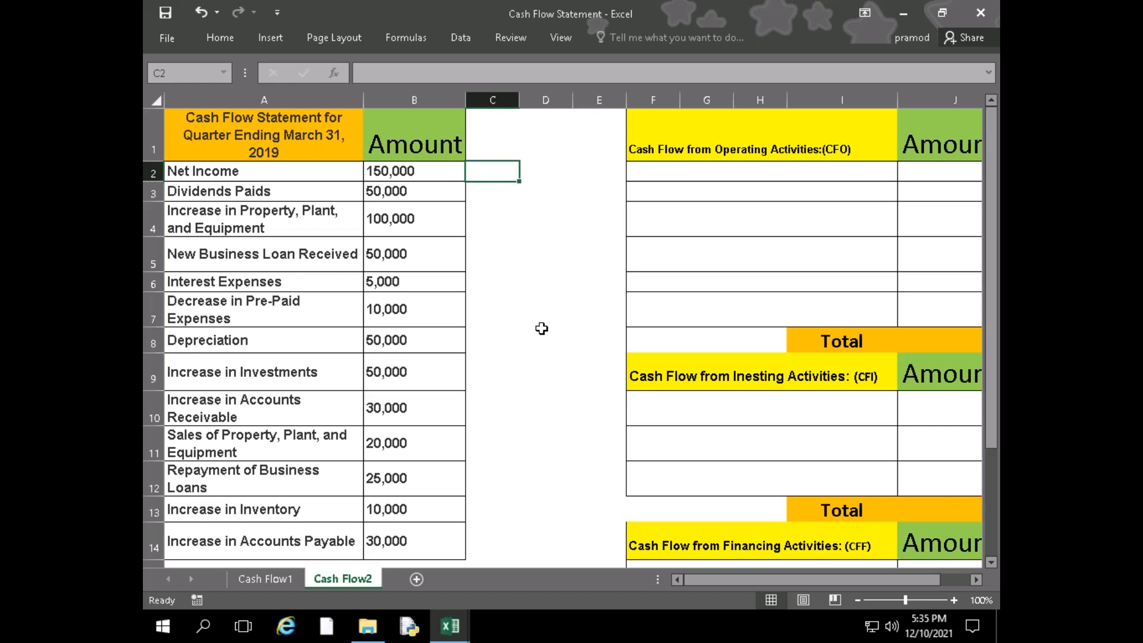
{"action": "left_click", "coordinate": [491, 193]}
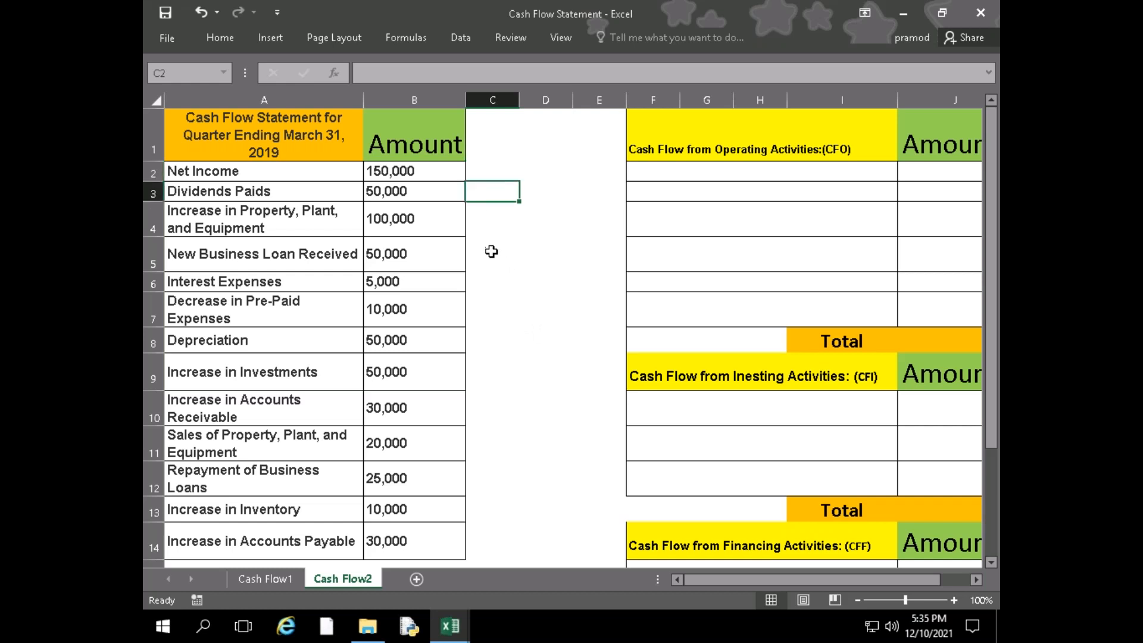
{"action": "left_click", "coordinate": [485, 172]}
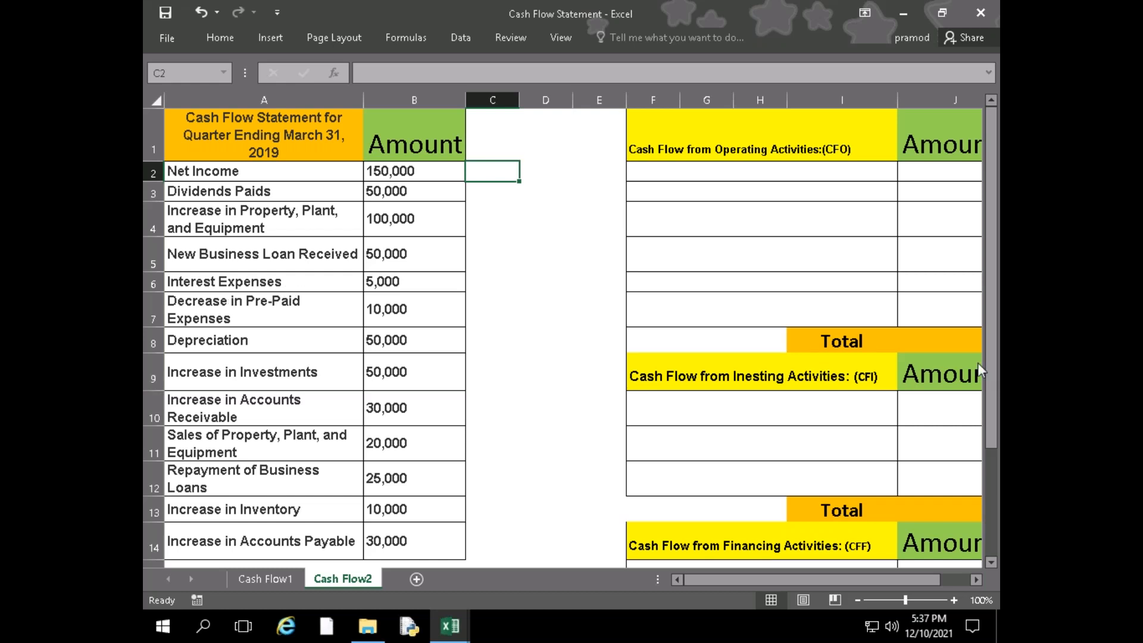
{"action": "left_click", "coordinate": [545, 277]}
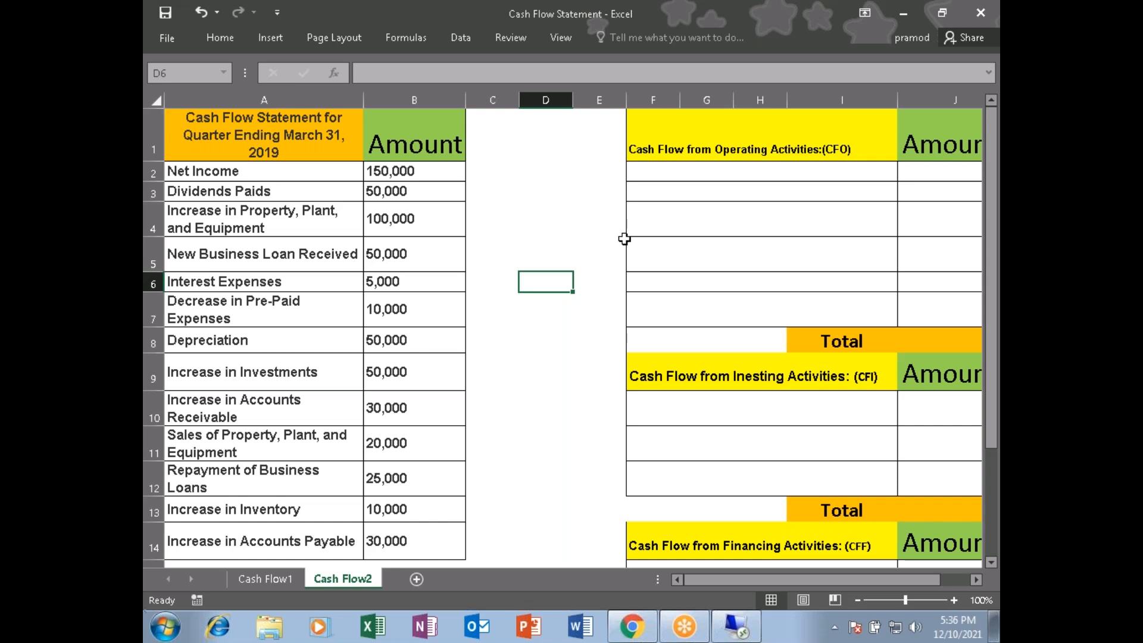
{"action": "left_click", "coordinate": [524, 211]}
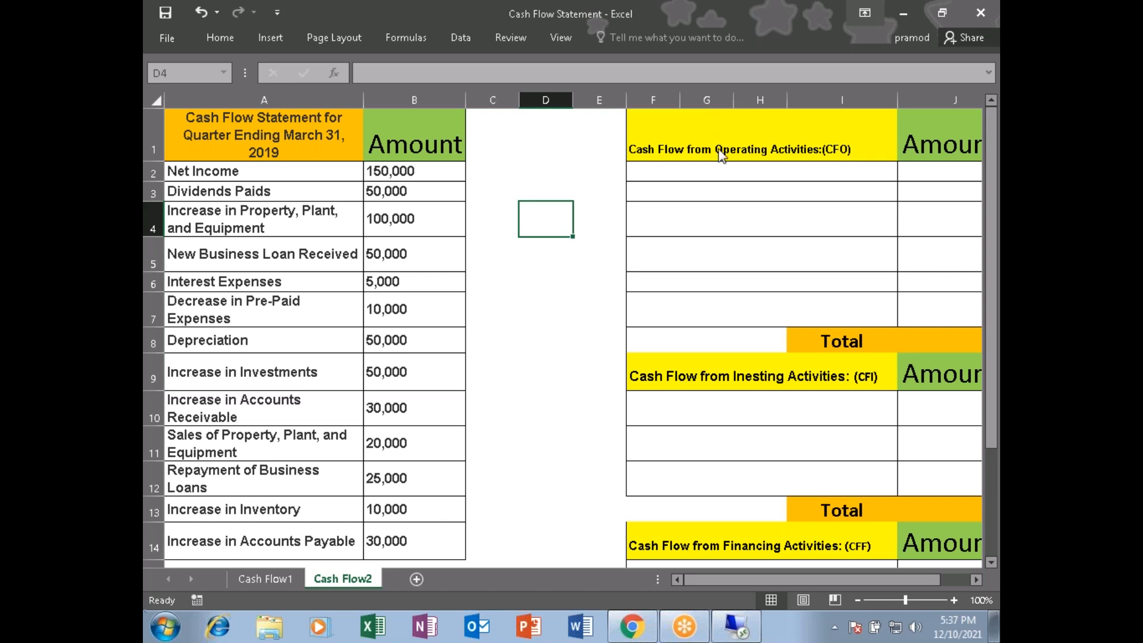
{"action": "left_click", "coordinate": [496, 365]}
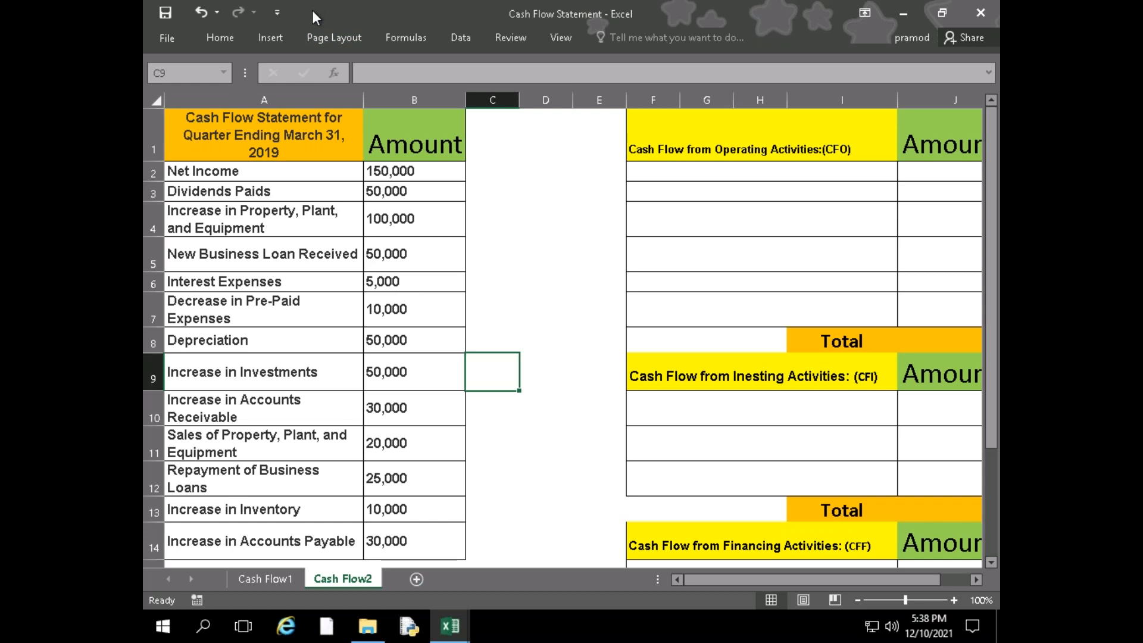
Close the Cash Flow Statement and Balance Sheet workbooks to get back to the FM Q&A folder
{"action": "left_click_drag", "start_coordinate": [298, 67], "coordinate": [223, 169]}
{"action": "left_click_drag", "start_coordinate": [497, 168], "coordinate": [144, 191]}
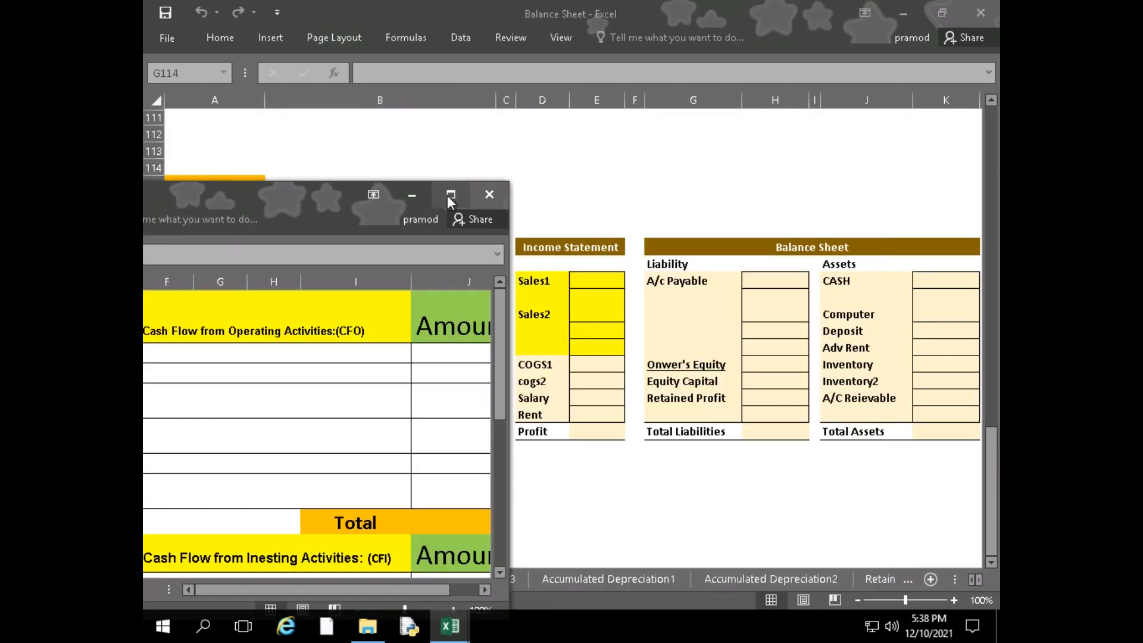
{"action": "left_click", "coordinate": [487, 195]}
{"action": "left_click", "coordinate": [589, 344]}
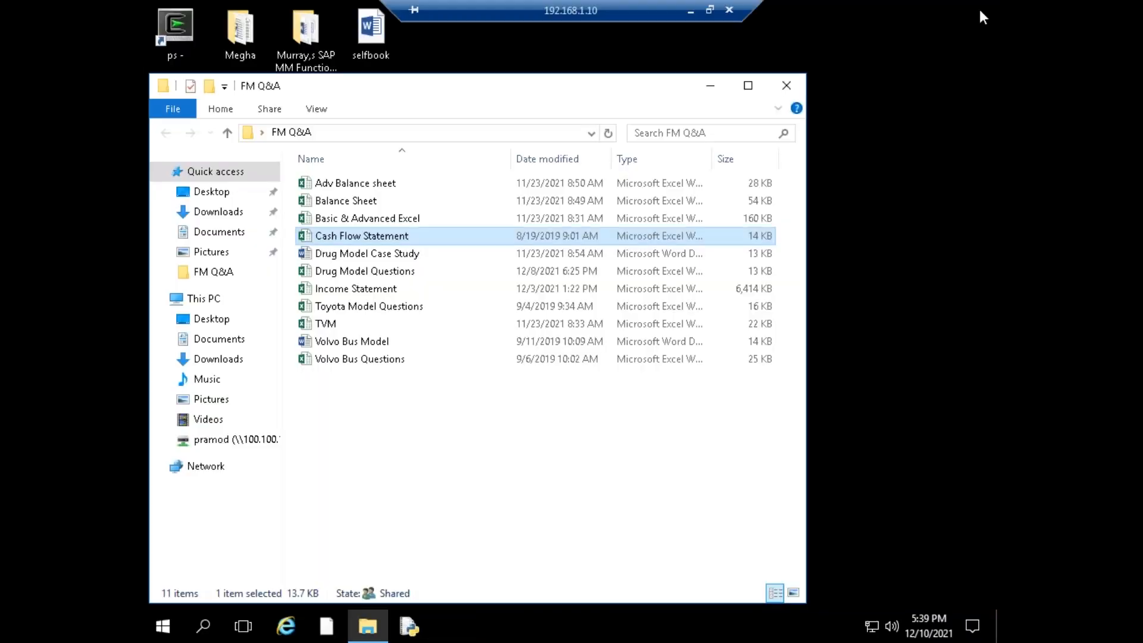
Maximize the FM Q&A folder window and open the Toyota Model Questions workbook from it
{"action": "left_click", "coordinate": [748, 85]}
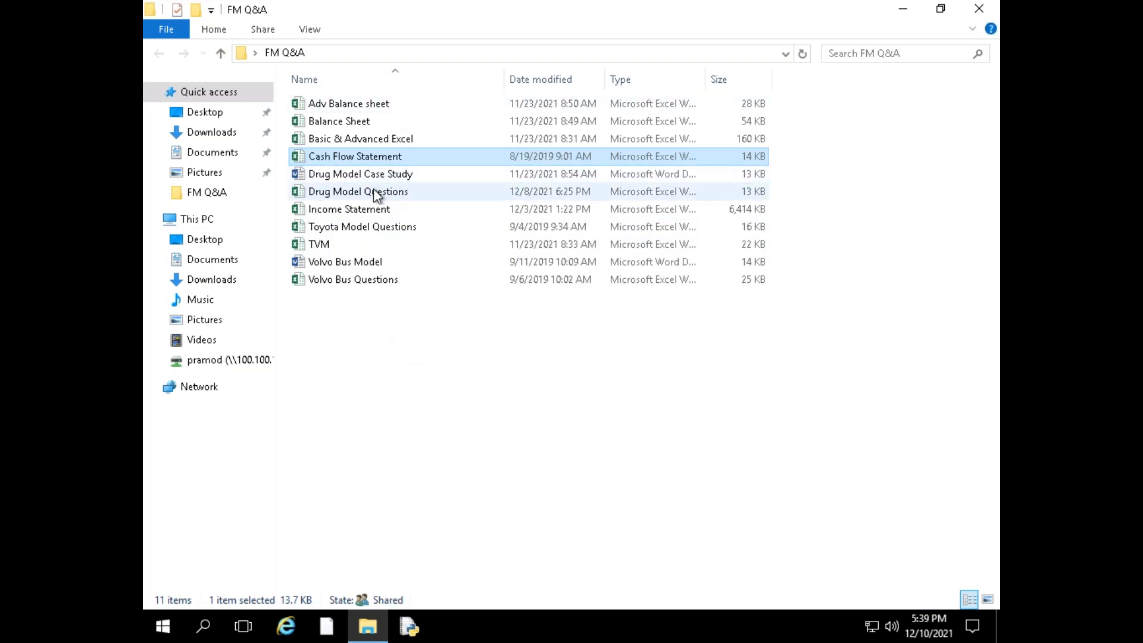
{"action": "left_click", "coordinate": [359, 231]}
{"action": "double_click", "coordinate": [359, 231]}
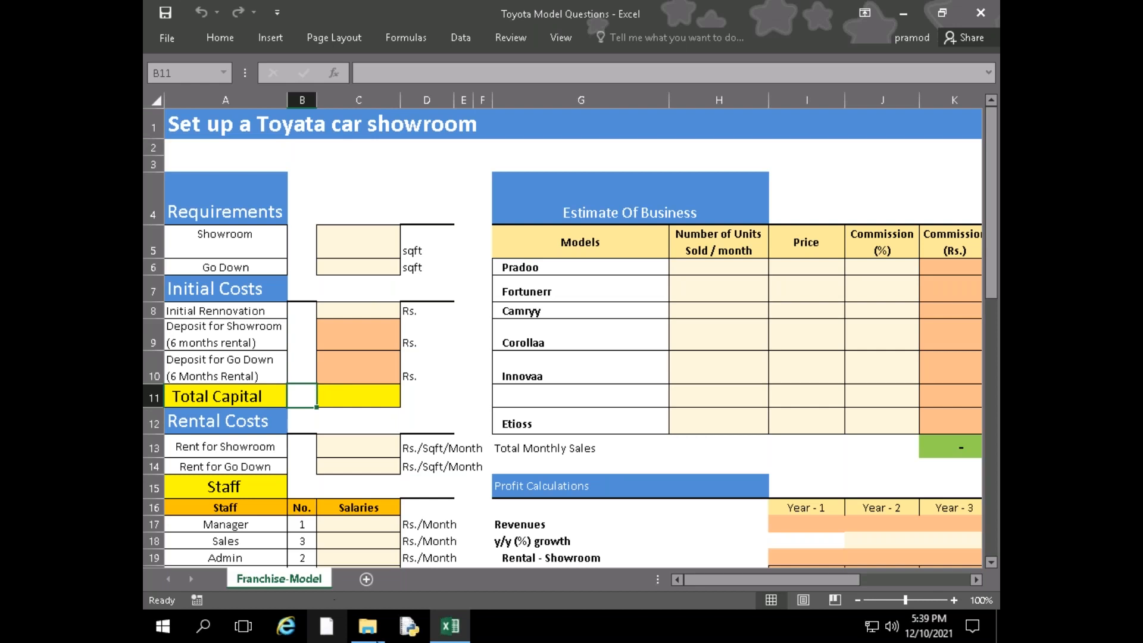
Switch to File Explorer to look over the files in the FM Q&A folder, and close that folder window
{"action": "left_click", "coordinate": [368, 625]}
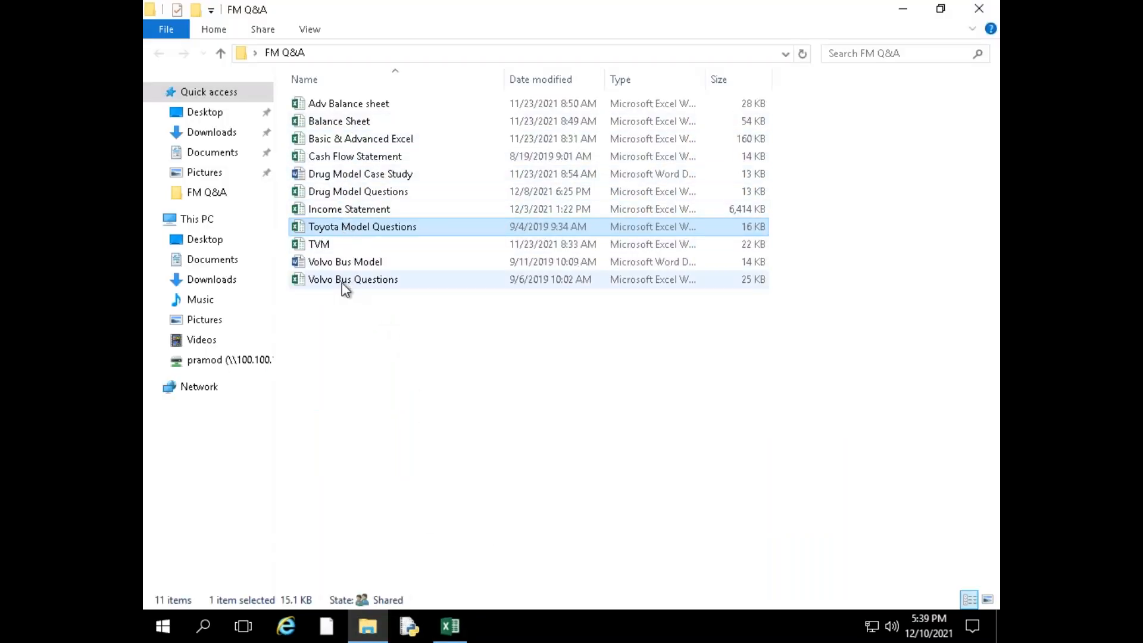
{"action": "right_click", "coordinate": [350, 331]}
{"action": "left_click", "coordinate": [409, 398]}
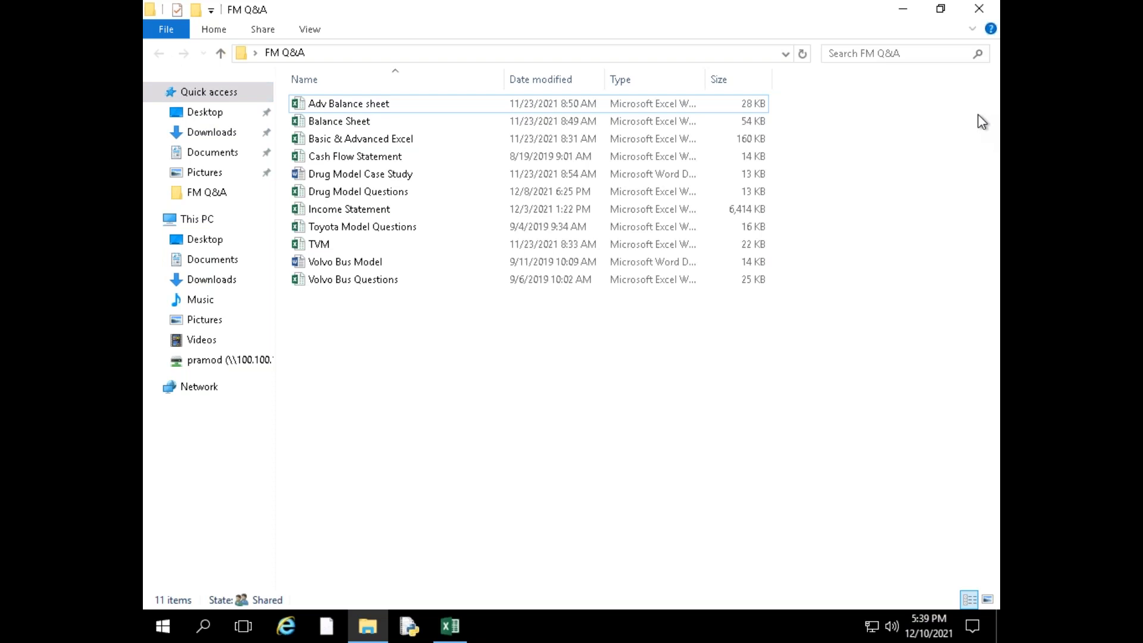
{"action": "left_click", "coordinate": [978, 9]}
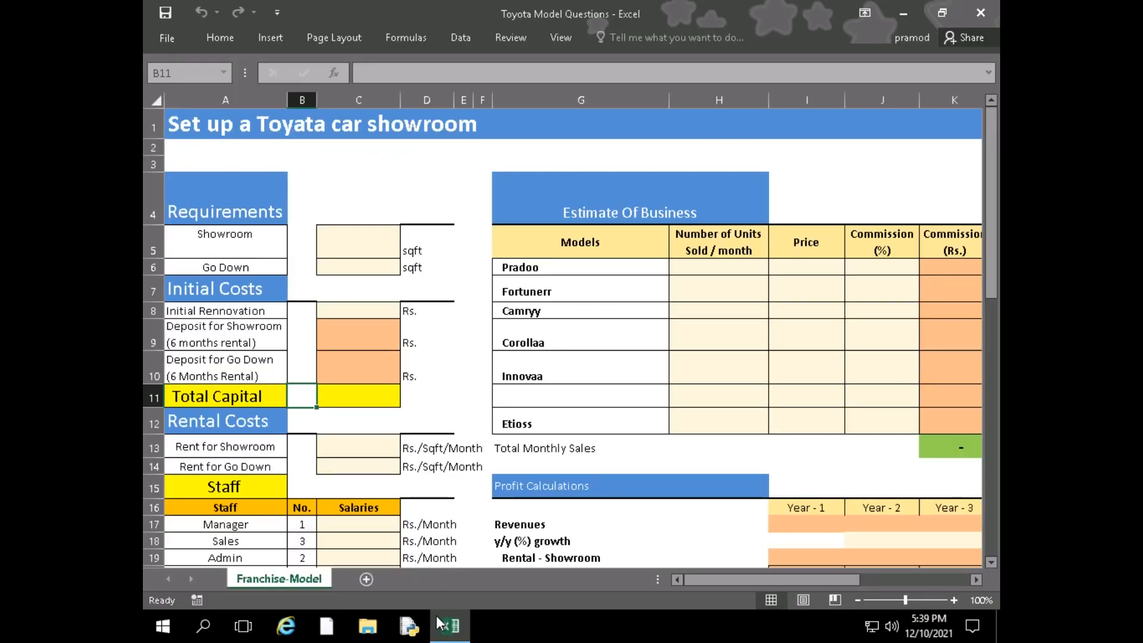
Open a new File Explorer window and search through the files in the Downloads folder, including those whose names start with T
{"action": "left_click", "coordinate": [363, 630]}
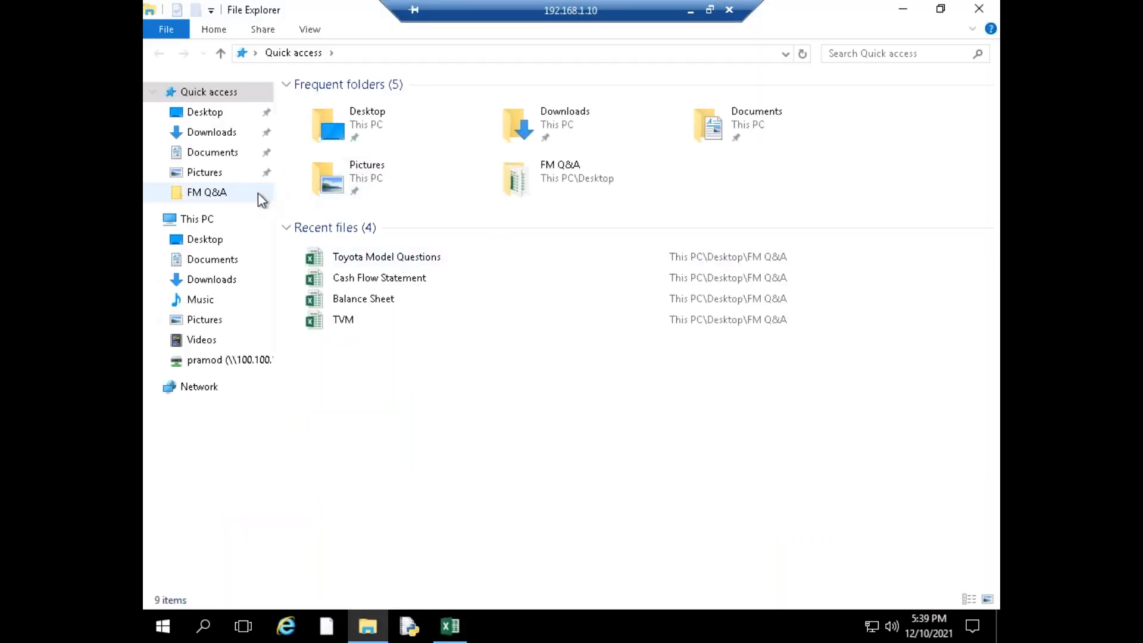
{"action": "left_click", "coordinate": [189, 132]}
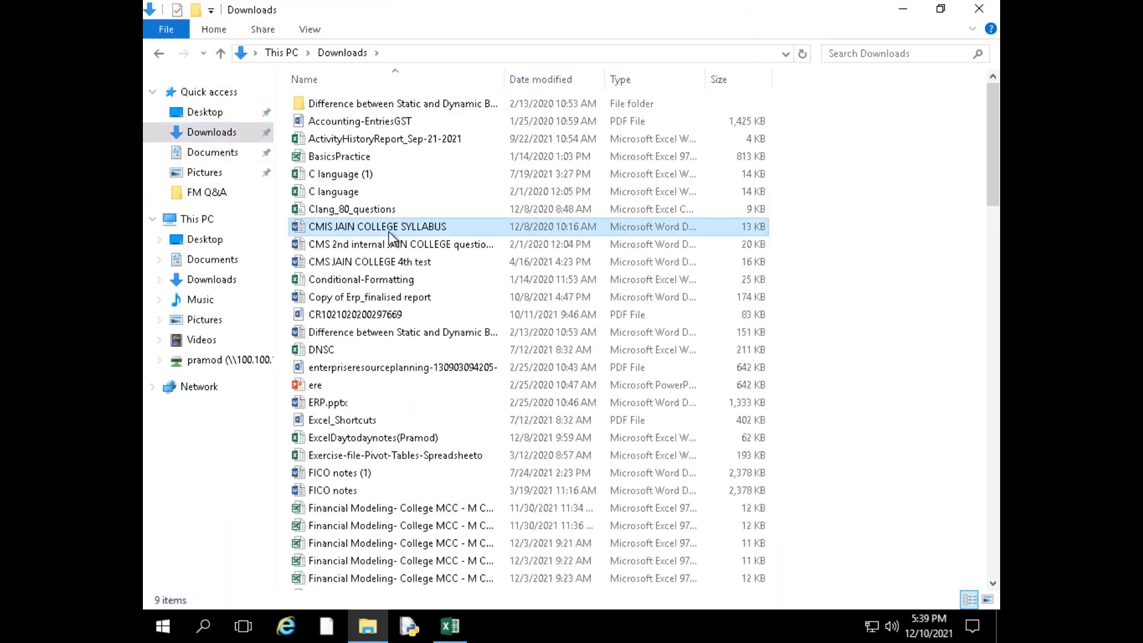
{"action": "key", "text": "t"}
{"action": "key", "text": "Down"}
{"action": "key", "text": "Down"}
{"action": "key", "text": "Down"}
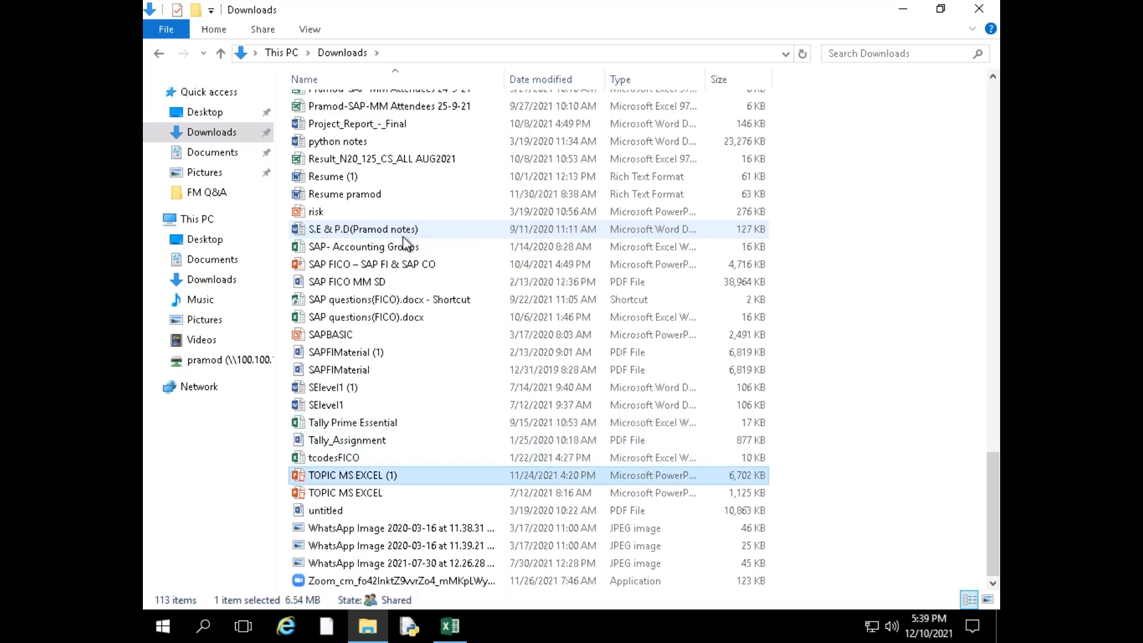
{"action": "left_click", "coordinate": [476, 439]}
{"action": "scroll", "coordinate": [470, 441], "scroll_direction": "up", "scroll_amount": 6}
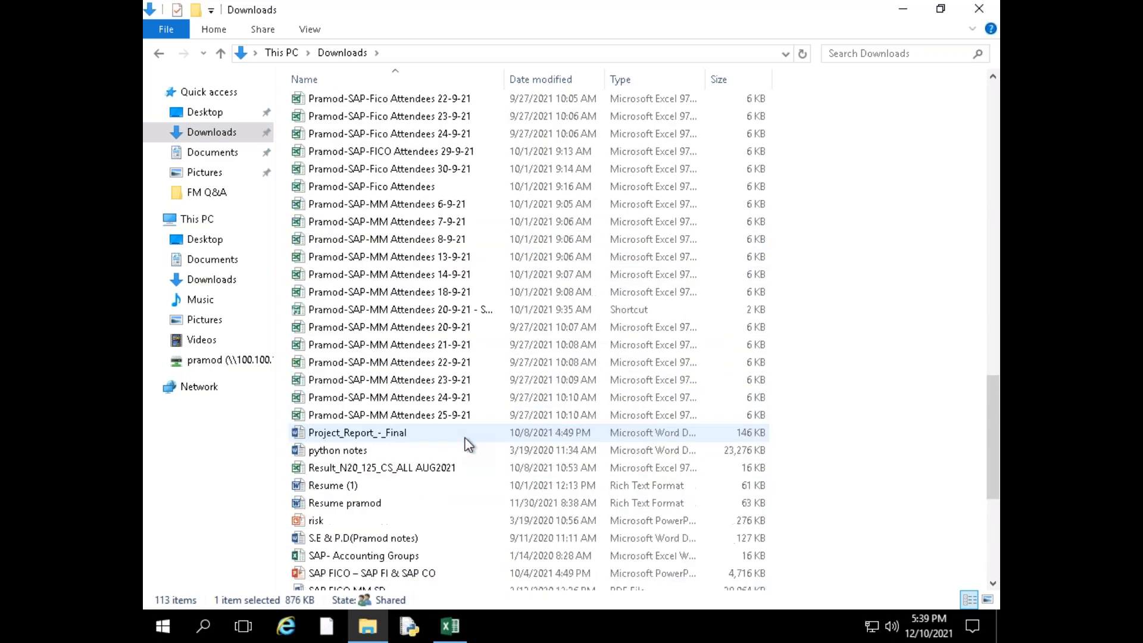
{"action": "scroll", "coordinate": [472, 497], "scroll_direction": "up", "scroll_amount": 15}
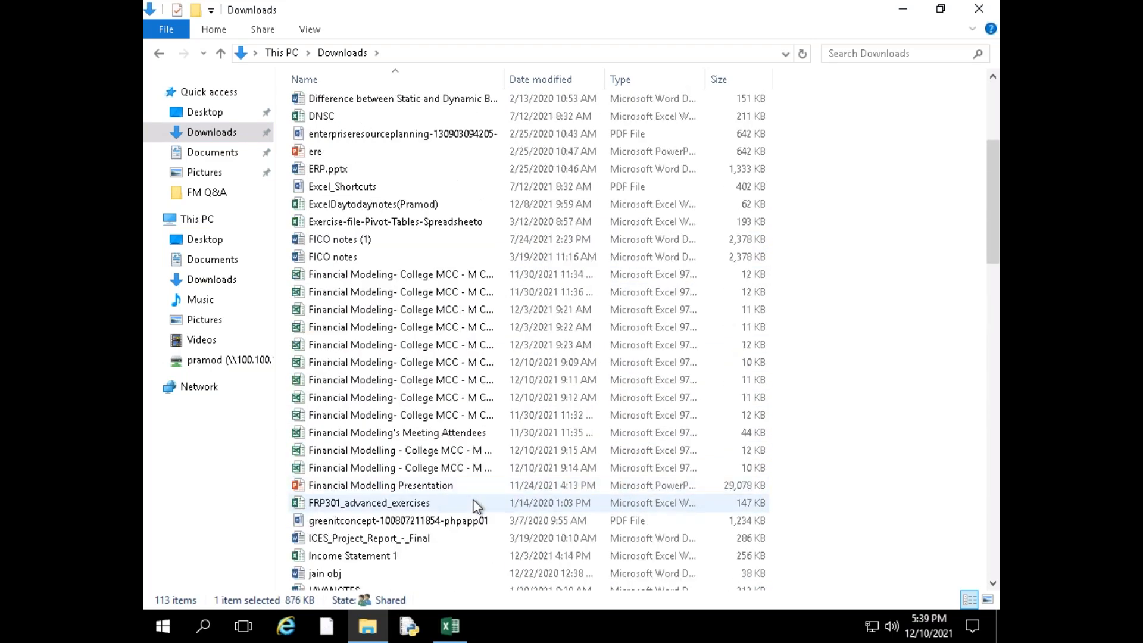
{"action": "scroll", "coordinate": [476, 506], "scroll_direction": "down", "scroll_amount": 5}
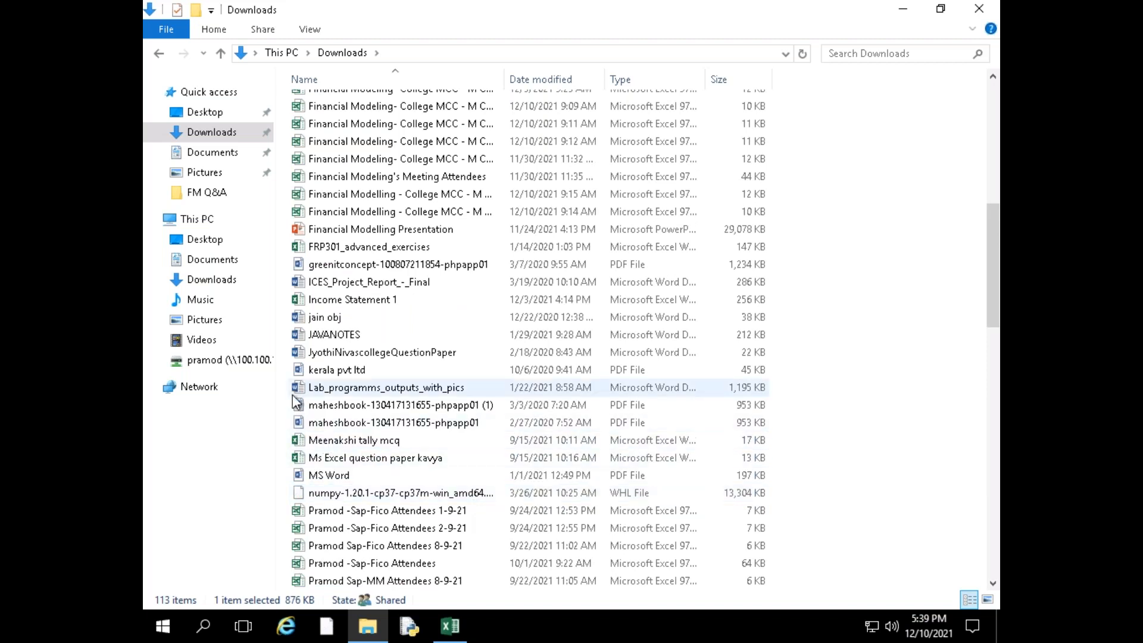
{"action": "scroll", "coordinate": [298, 405], "scroll_direction": "up", "scroll_amount": 8}
Look through the Desktop Files and 10-11am folders on the Z: network drive, and switch back to the Toyota Model Questions workbook
{"action": "left_click", "coordinate": [226, 359]}
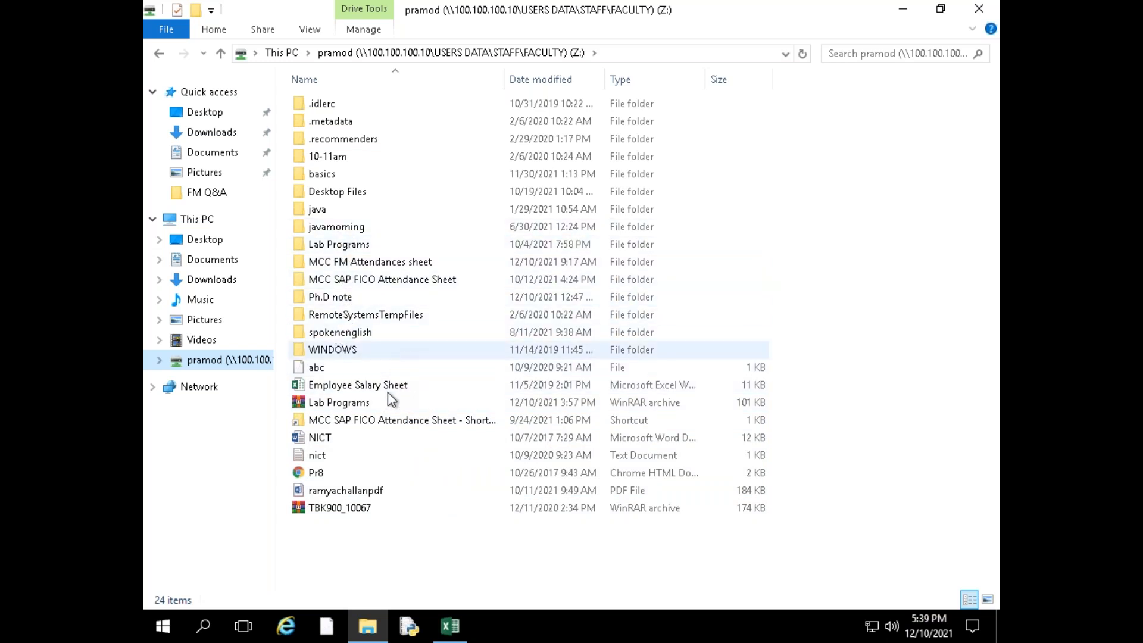
{"action": "double_click", "coordinate": [316, 193]}
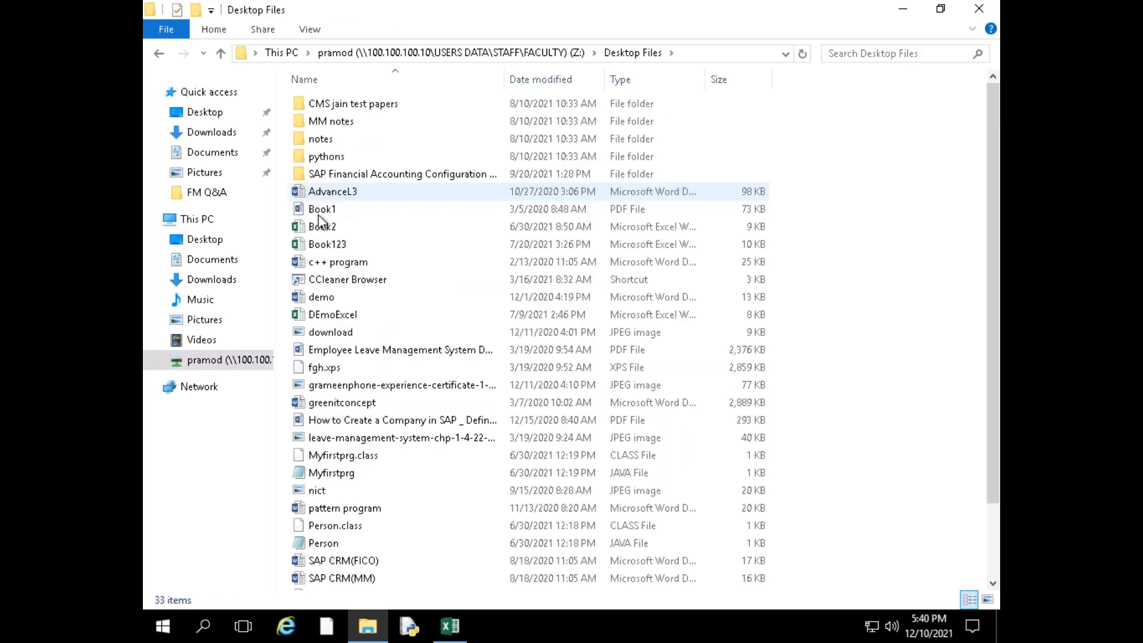
{"action": "left_click", "coordinate": [360, 298]}
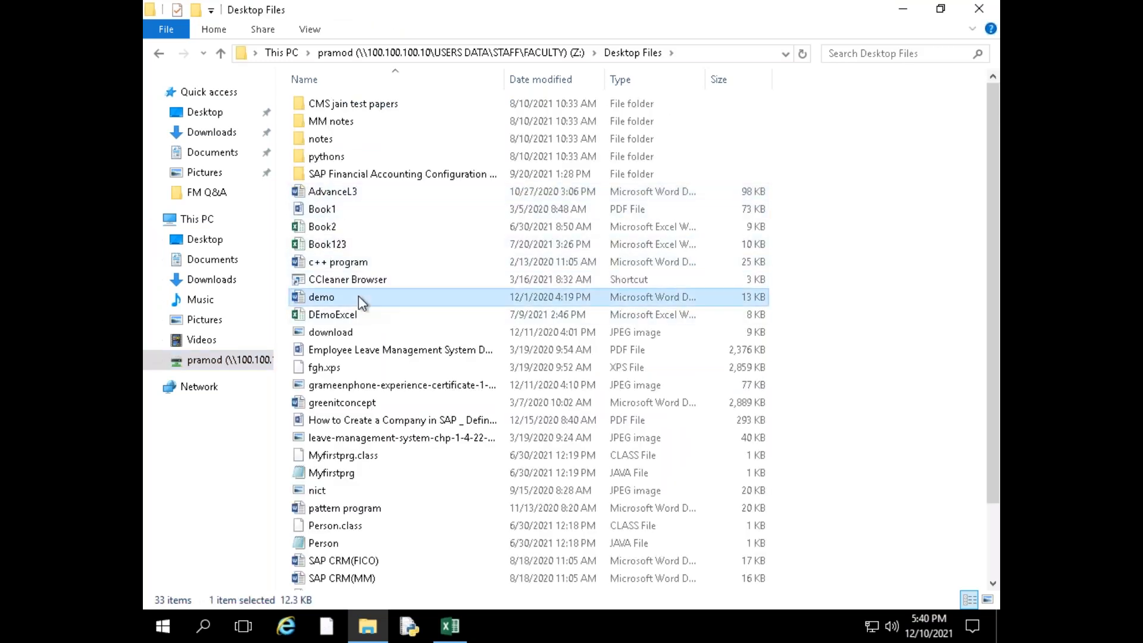
{"action": "left_click", "coordinate": [159, 54]}
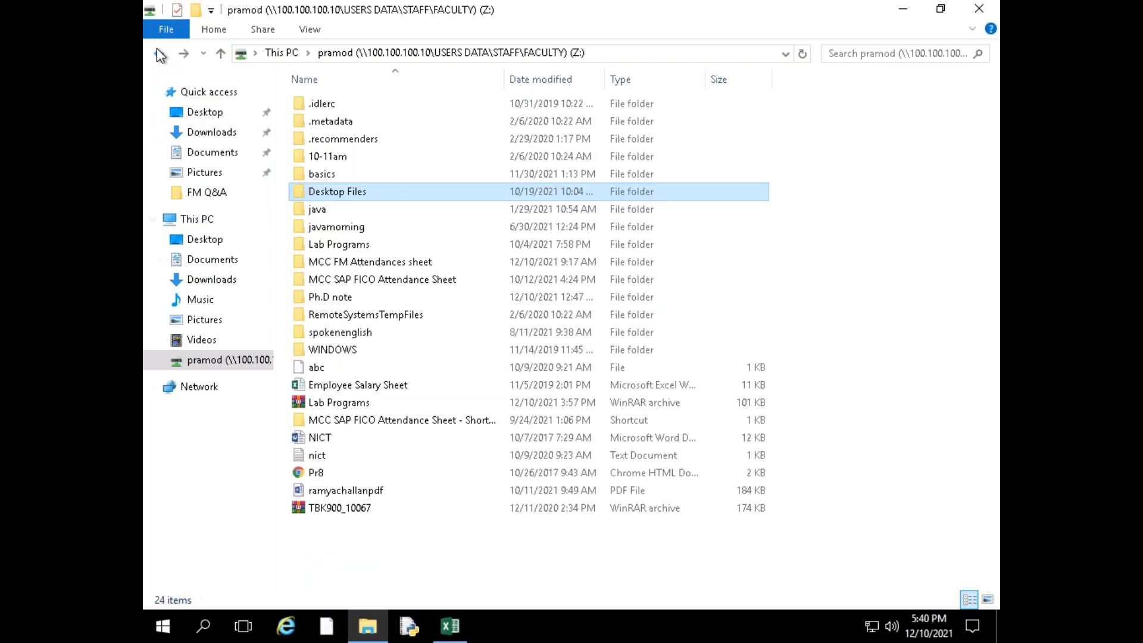
{"action": "double_click", "coordinate": [324, 157]}
{"action": "left_click", "coordinate": [161, 56]}
{"action": "key", "text": "alt+Tab"}
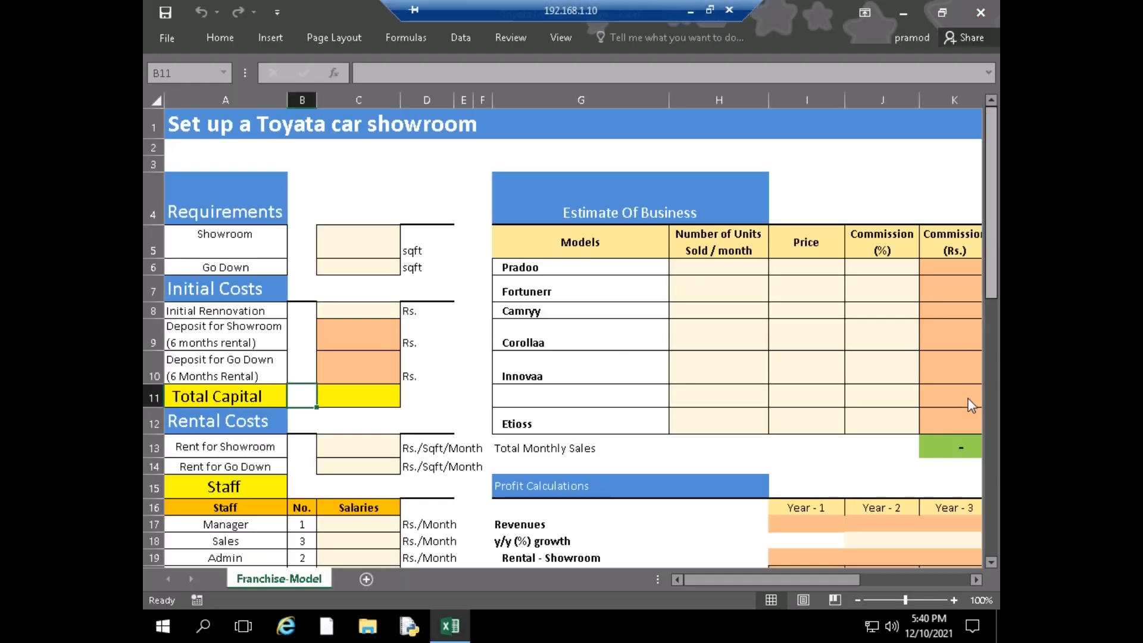
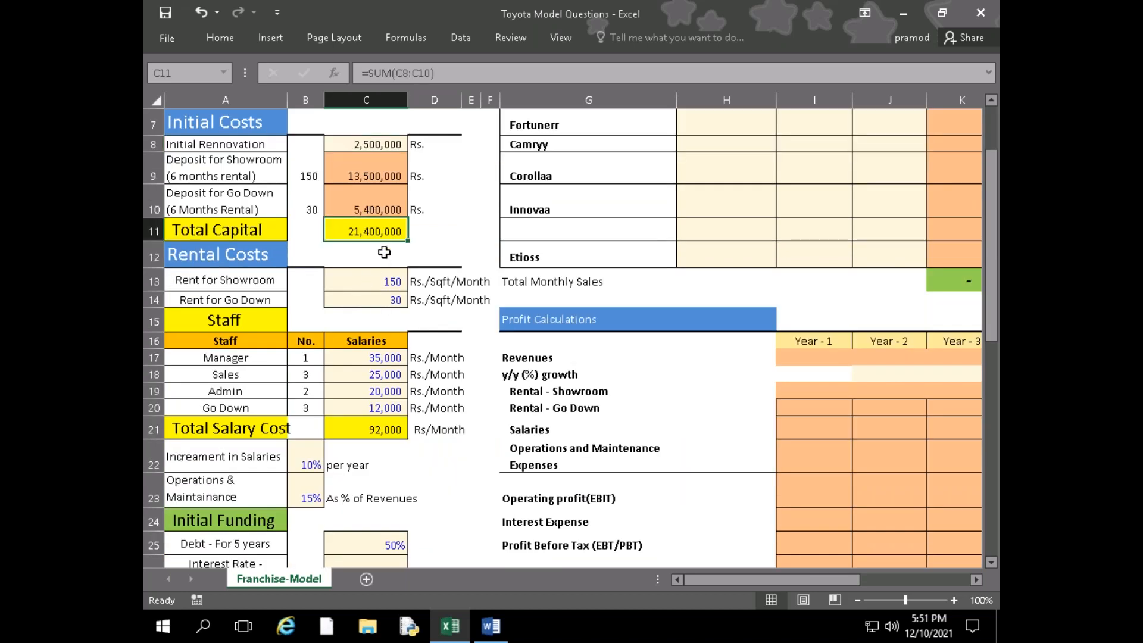
{"action": "scroll", "coordinate": [383, 248], "scroll_direction": "down", "scroll_amount": 5}
Select the commercial loan interest rate cell C26, and switch to the Toyota Case Study document in Word to look for the loan details
{"action": "left_click", "coordinate": [384, 249]}
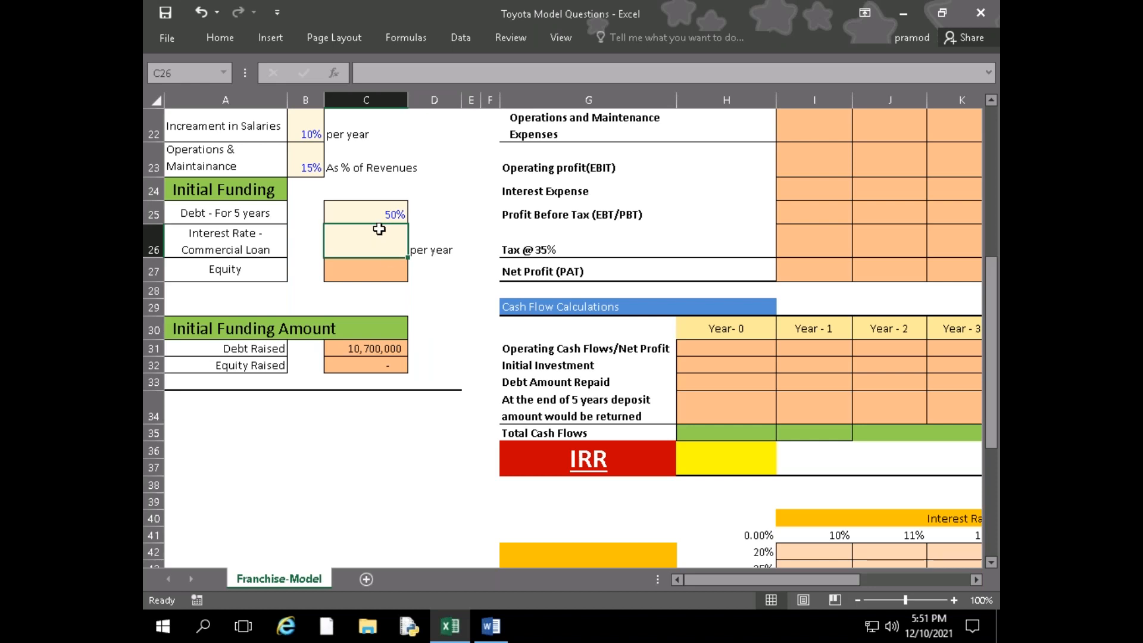
{"action": "key", "text": "alt+Tab"}
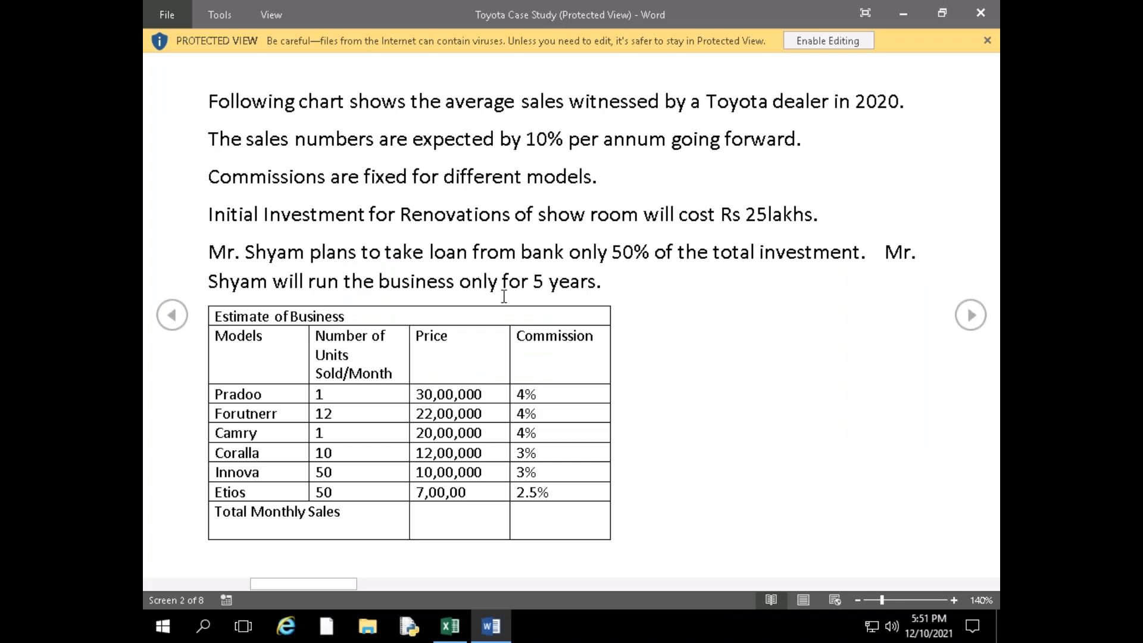
{"action": "scroll", "coordinate": [504, 296], "scroll_direction": "down", "scroll_amount": 1}
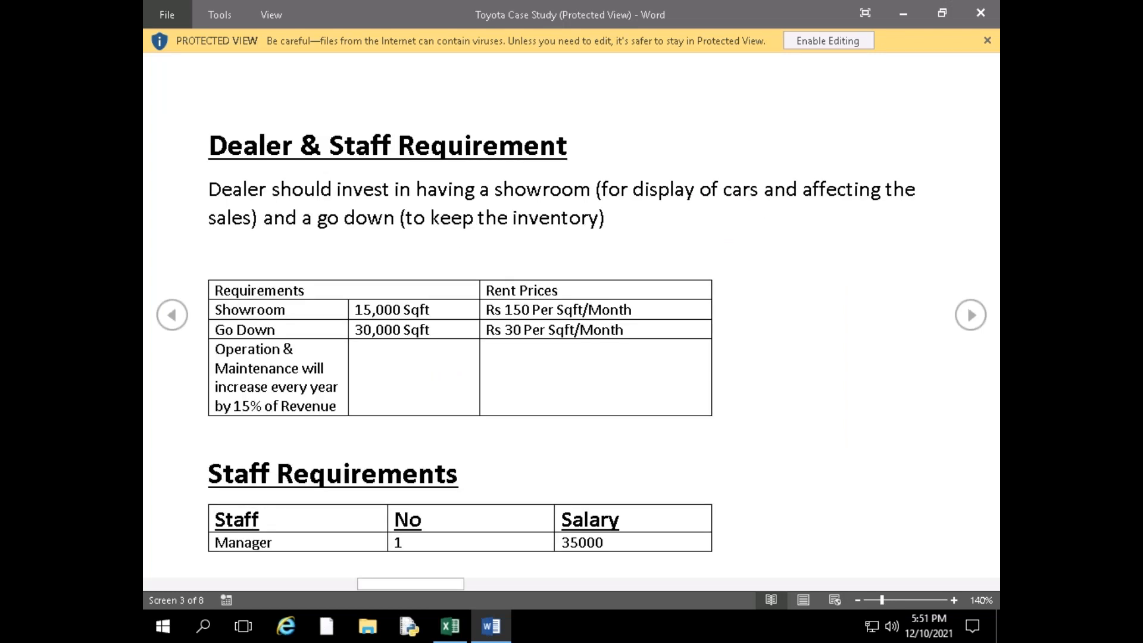
{"action": "scroll", "coordinate": [572, 316], "scroll_direction": "down", "scroll_amount": 1}
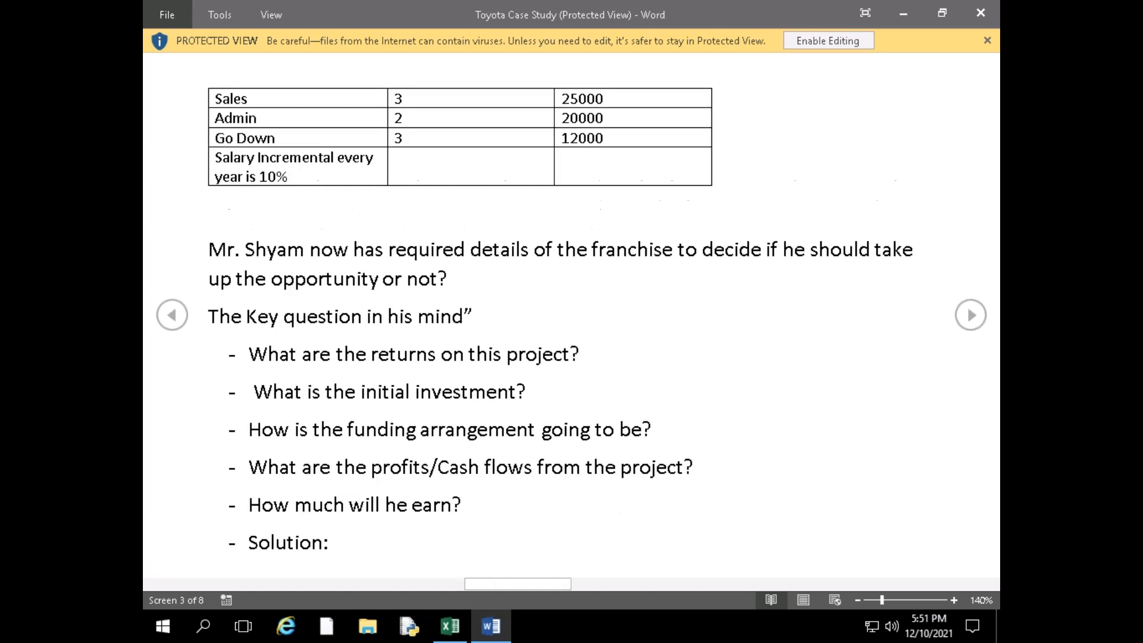
{"action": "scroll", "coordinate": [571, 316], "scroll_direction": "down", "scroll_amount": 2}
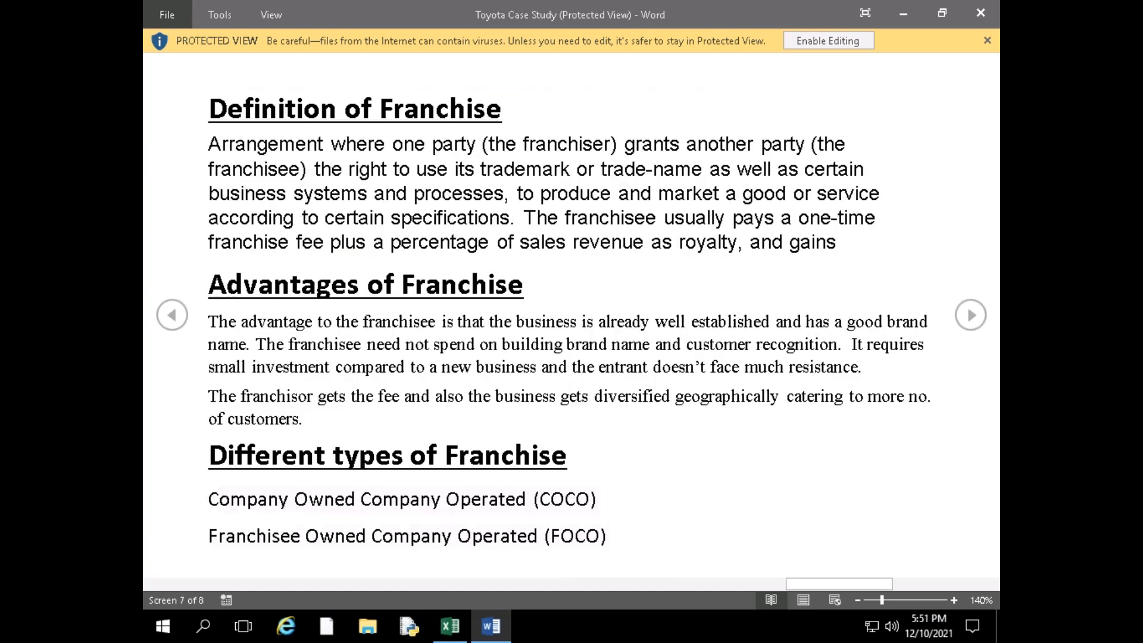
{"action": "scroll", "coordinate": [571, 316], "scroll_direction": "down", "scroll_amount": 1}
{"action": "scroll", "coordinate": [571, 316], "scroll_direction": "up", "scroll_amount": 4}
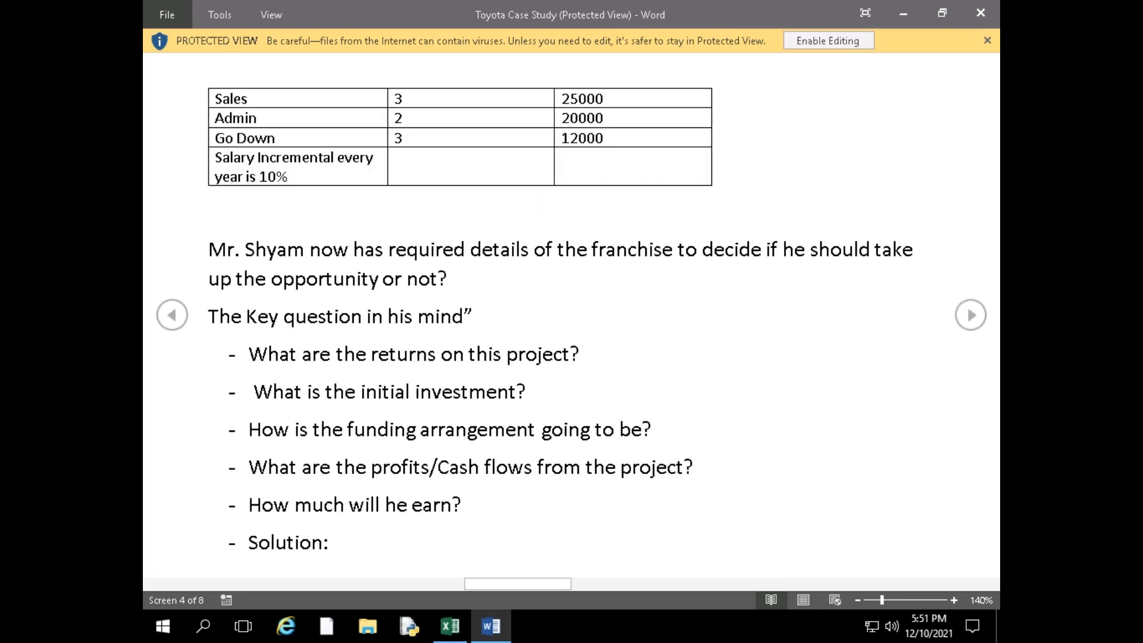
{"action": "scroll", "coordinate": [571, 315], "scroll_direction": "up", "scroll_amount": 1}
{"action": "scroll", "coordinate": [571, 315], "scroll_direction": "up", "scroll_amount": 1}
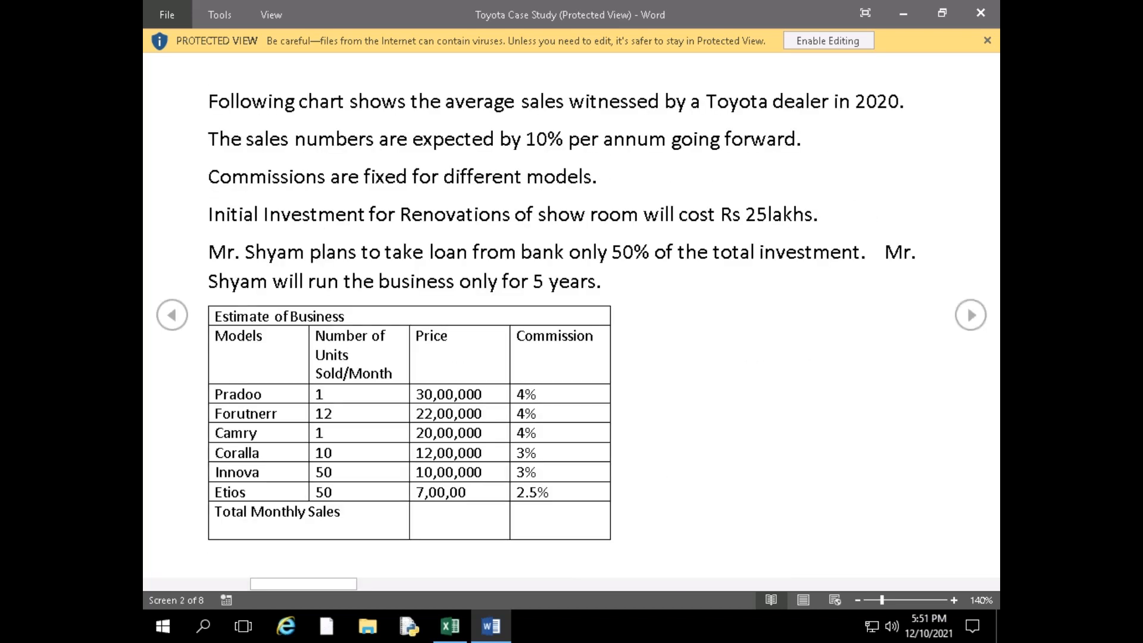
{"action": "key", "text": "alt"}
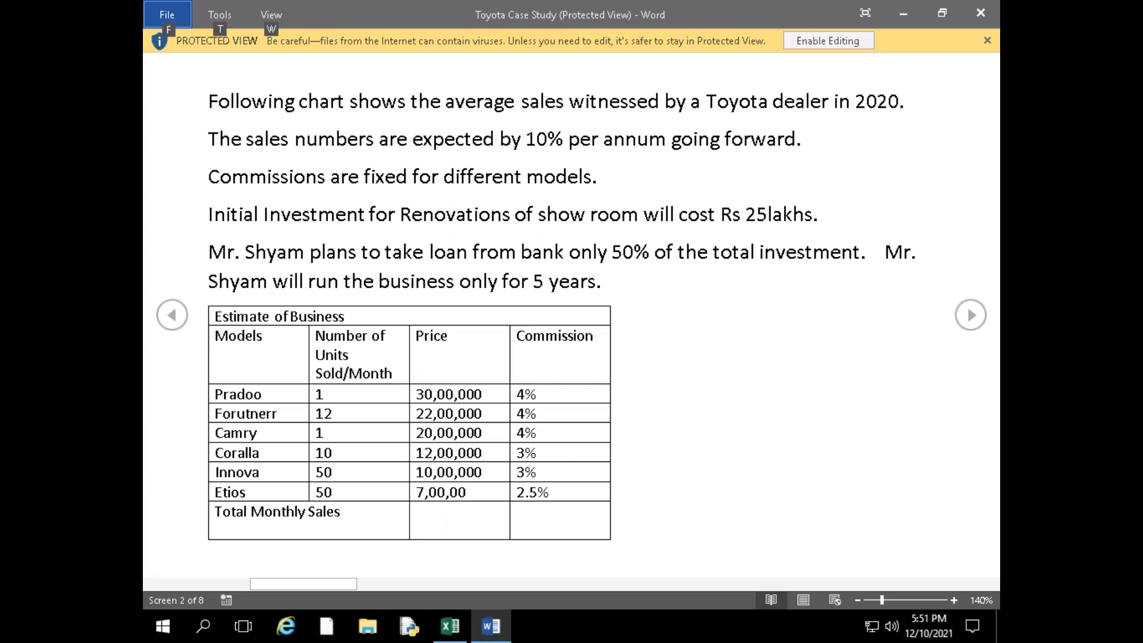
Switch back to the Toyota Model Questions workbook and set the commercial loan interest rate in C26 to 13%
{"action": "key", "text": "alt+Tab"}
{"action": "type", "text": "13"}
{"action": "key", "text": "Return"}
{"action": "key", "text": "Up"}
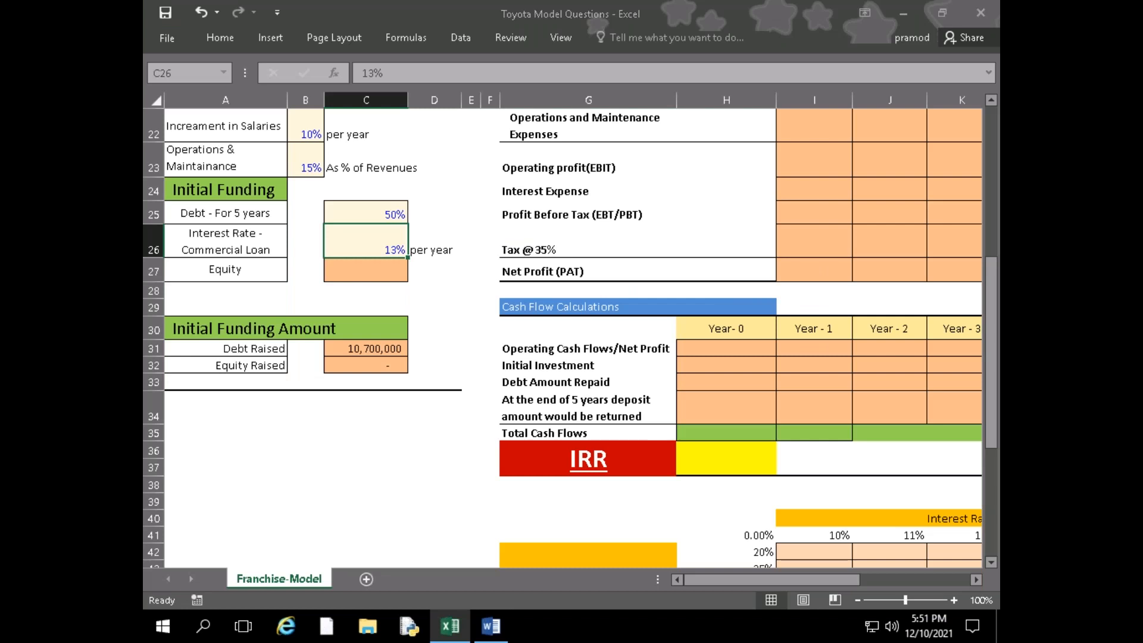
Review the Estimate of Business table and the case introduction in the Toyota Case Study document, and return to the Excel workbook
{"action": "key", "text": "alt+Tab"}
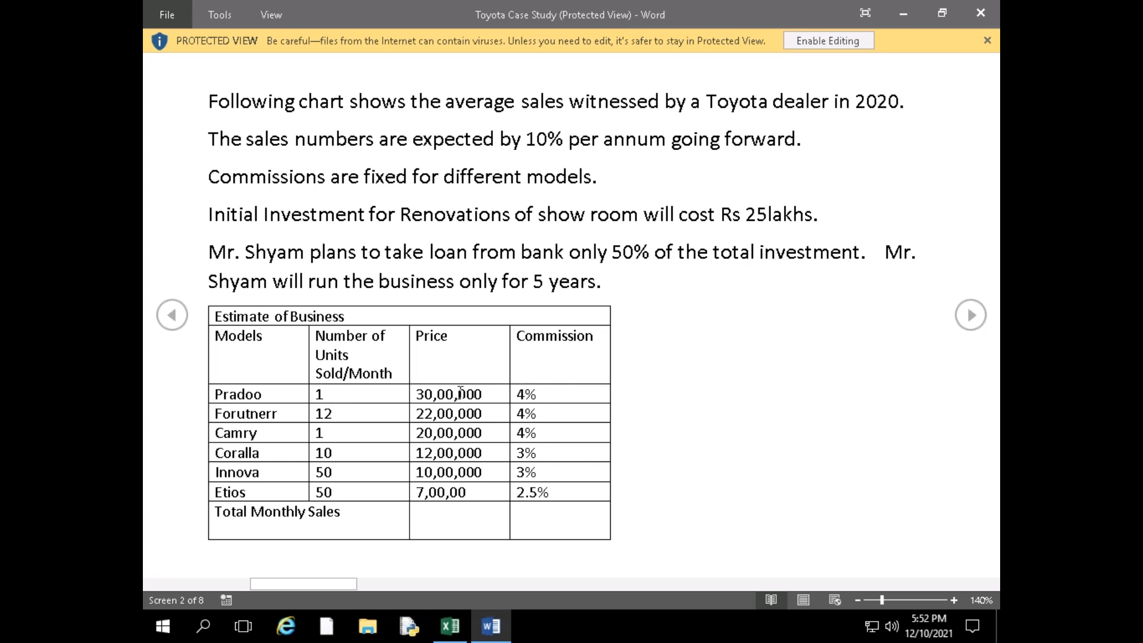
{"action": "left_click_drag", "start_coordinate": [459, 399], "coordinate": [462, 467]}
{"action": "left_click", "coordinate": [538, 422]}
{"action": "key", "text": "alt"}
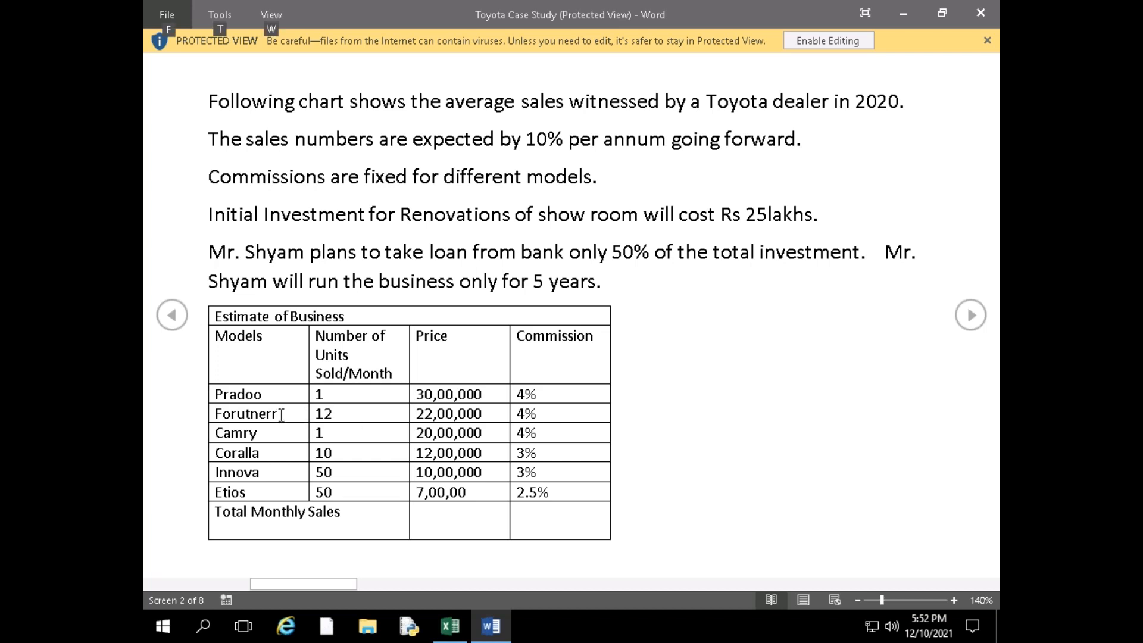
{"action": "key", "text": "alt+Tab"}
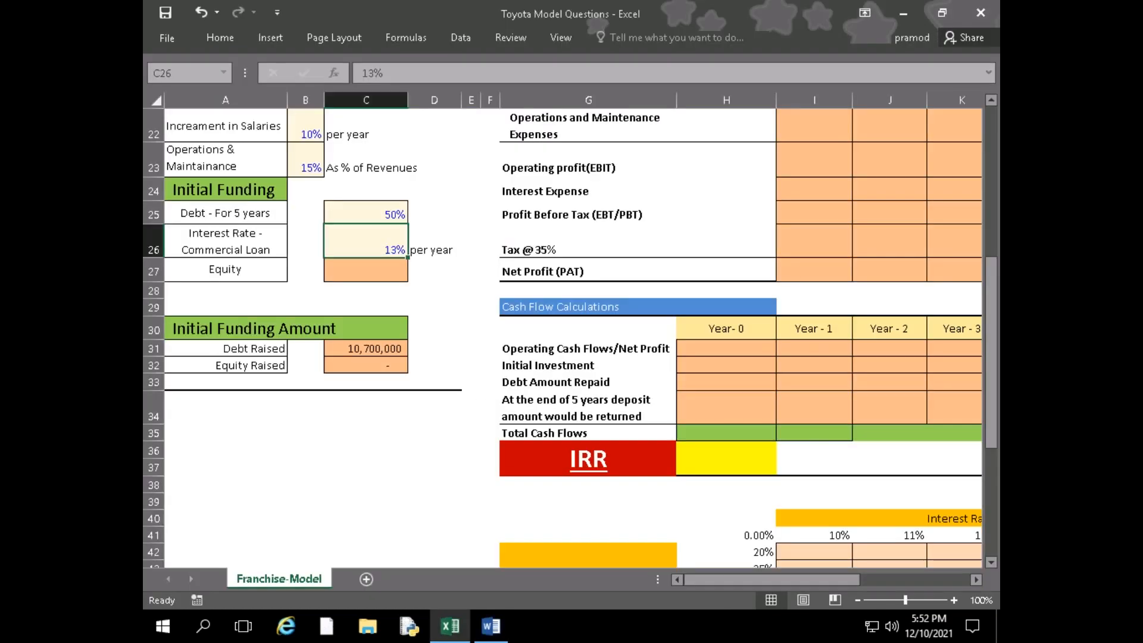
{"action": "key", "text": "alt+Tab"}
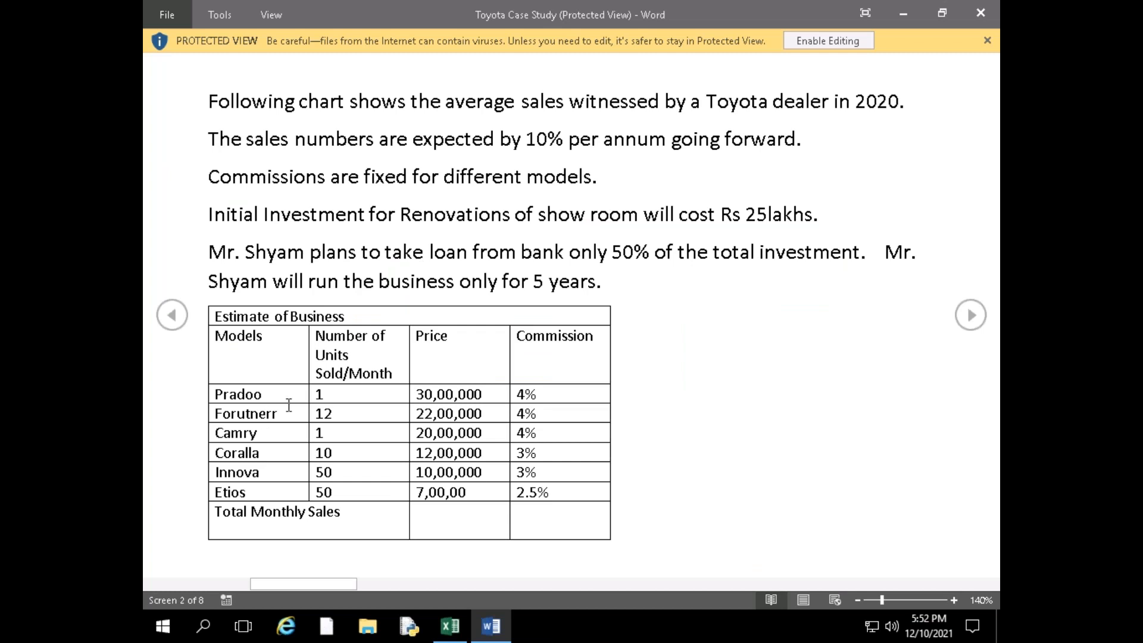
{"action": "key", "text": "alt"}
{"action": "key", "text": "alt"}
{"action": "key", "text": "alt"}
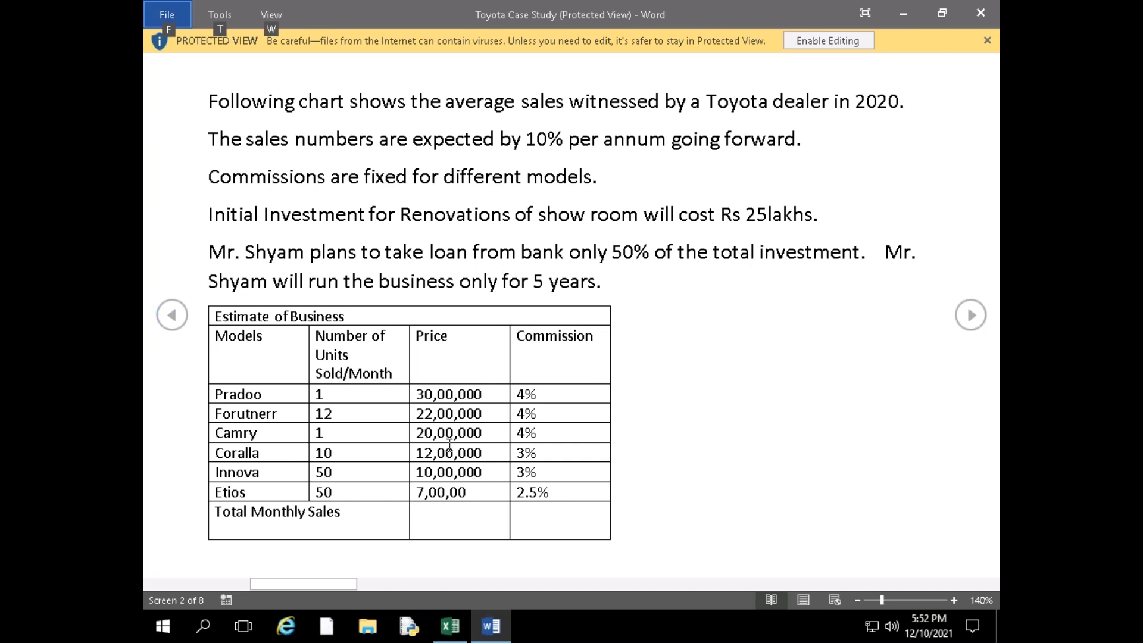
{"action": "key", "text": "Escape"}
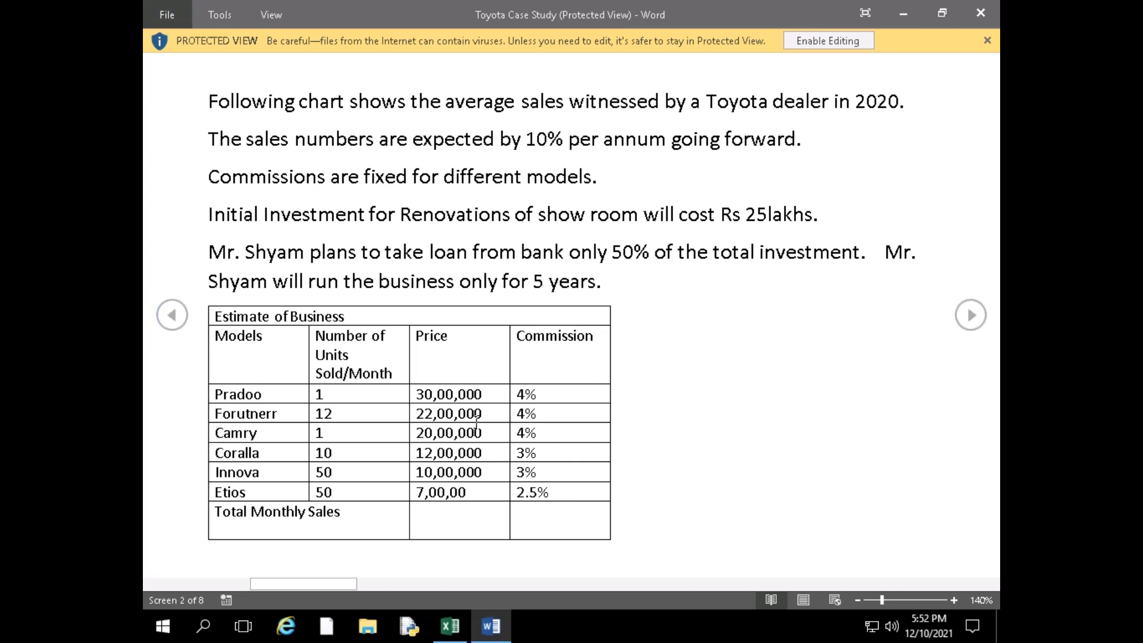
{"action": "key", "text": "alt"}
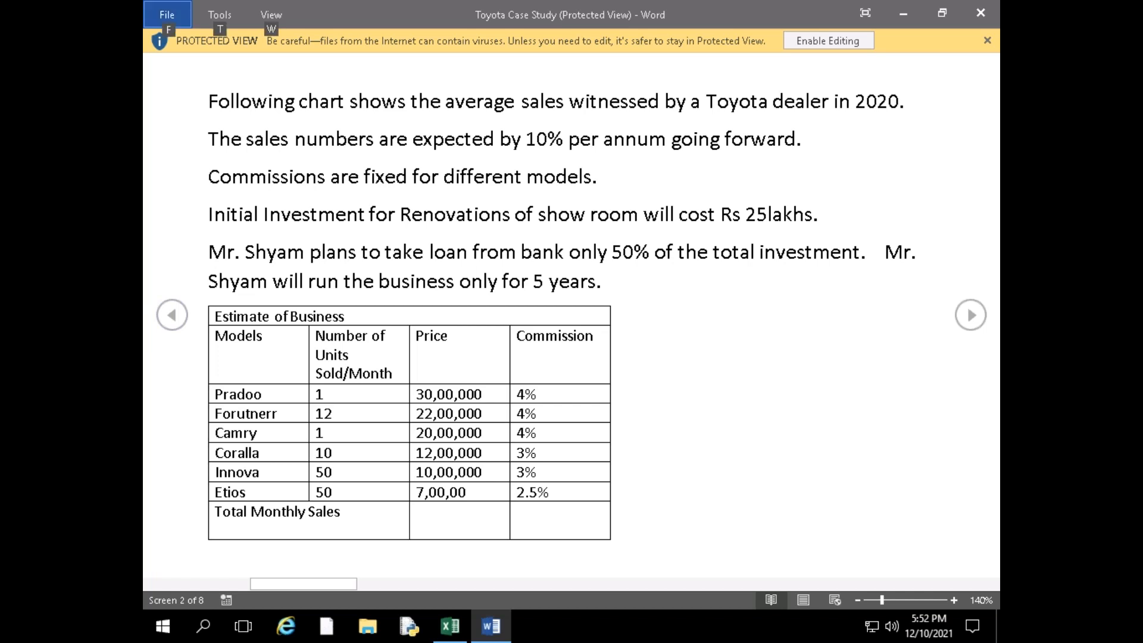
{"action": "scroll", "coordinate": [571, 315], "scroll_direction": "up", "scroll_amount": 1}
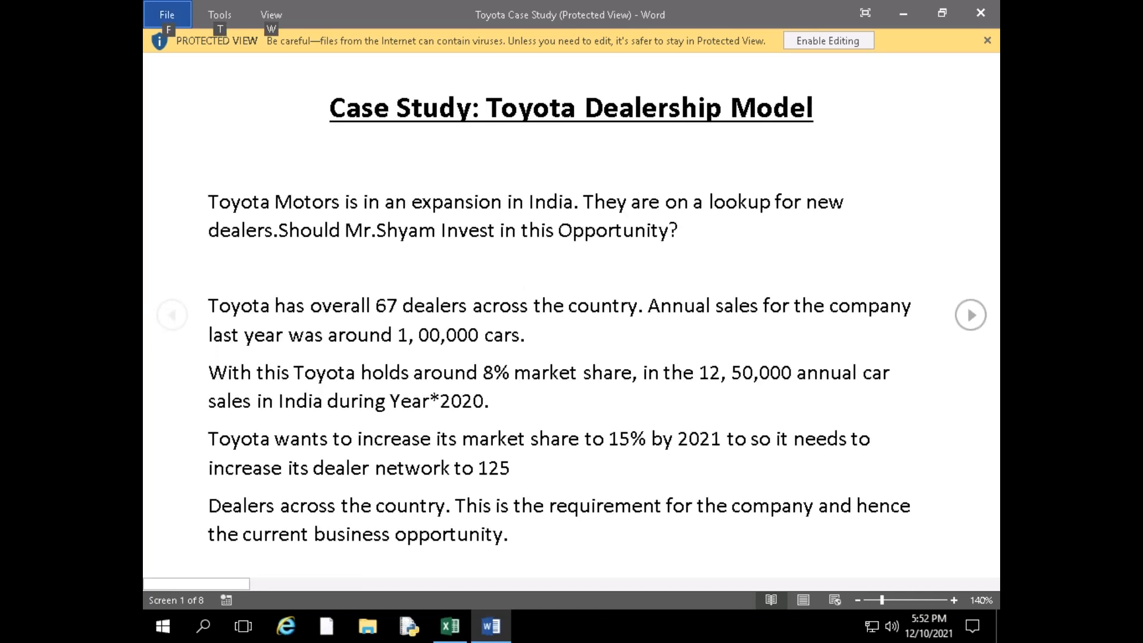
{"action": "scroll", "coordinate": [572, 315], "scroll_direction": "down", "scroll_amount": 1}
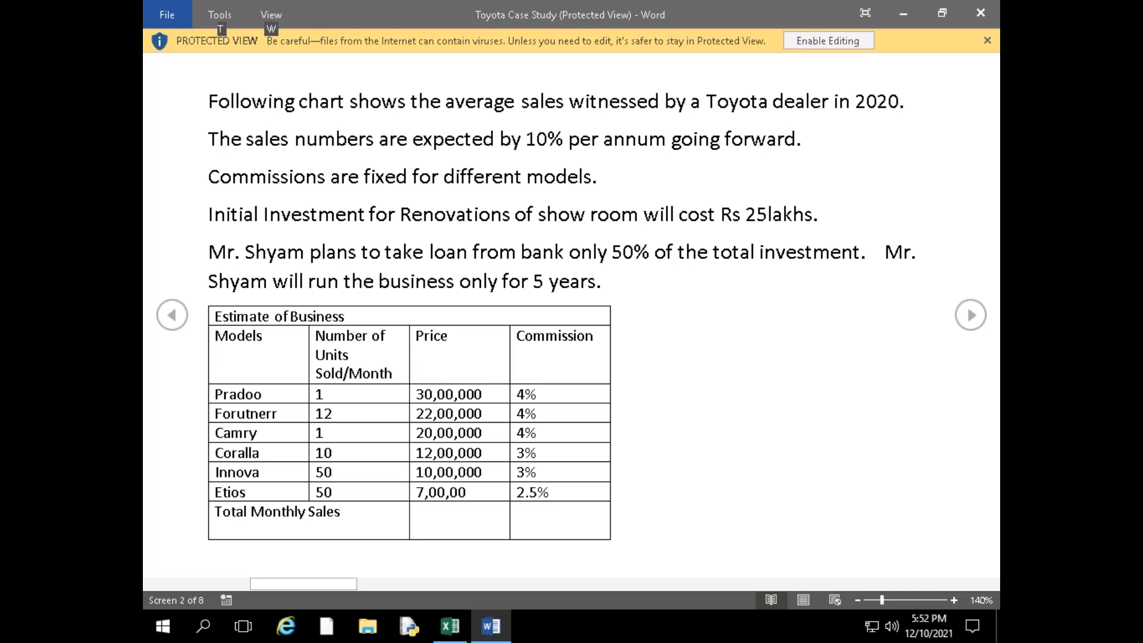
{"action": "key", "text": "alt+Tab"}
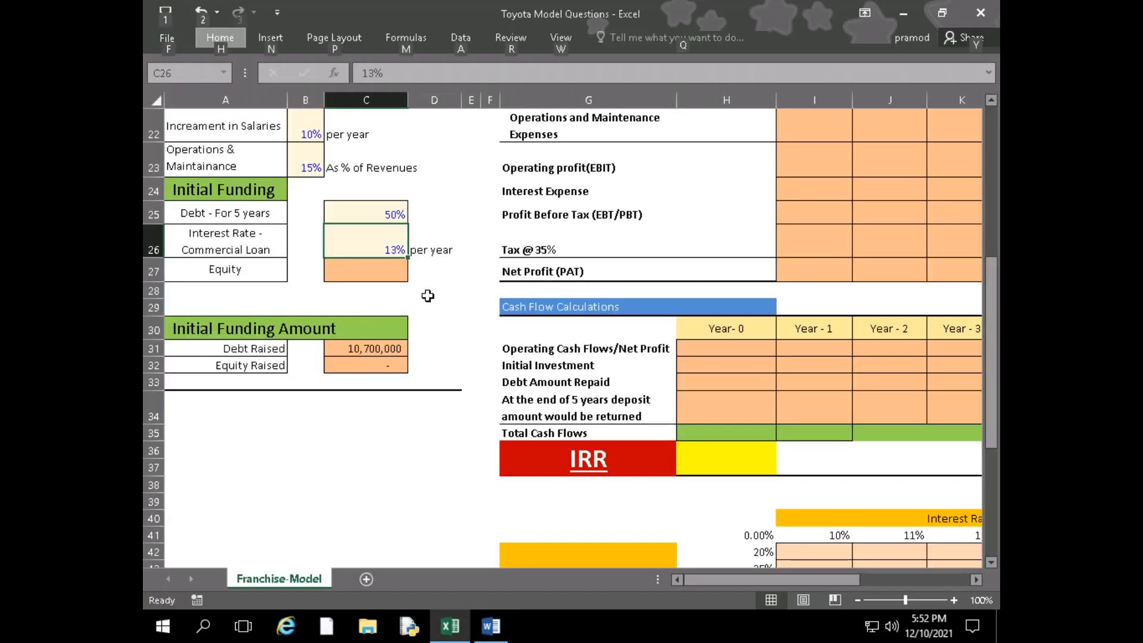
Set the Equity share in cell C27 of the Initial Funding section to 50%
{"action": "left_click", "coordinate": [398, 268]}
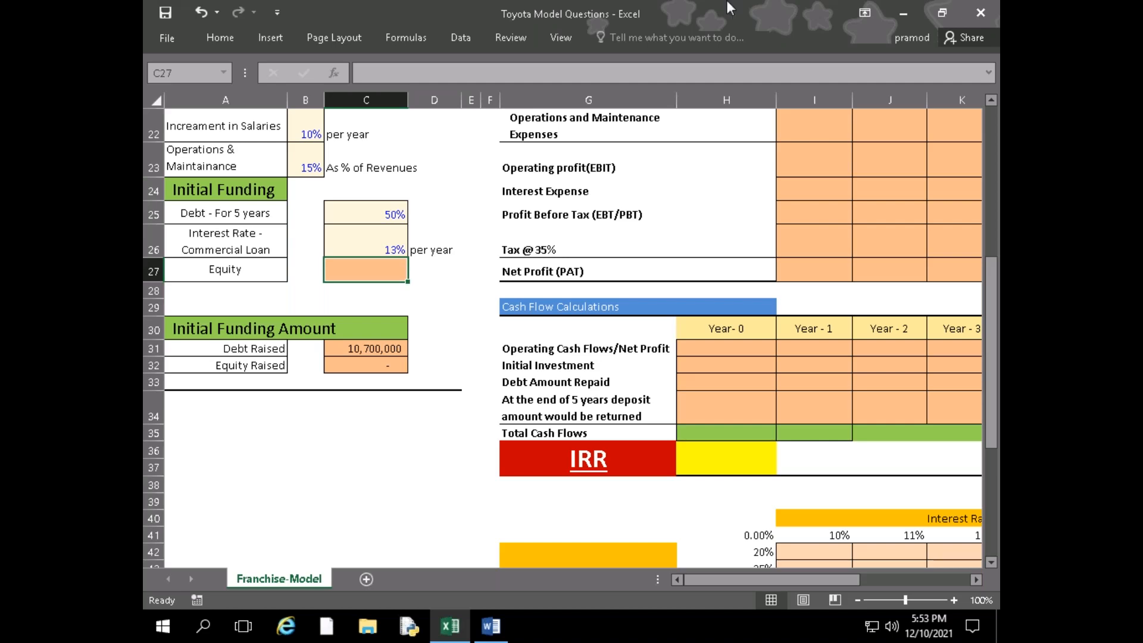
{"action": "scroll", "coordinate": [780, 332], "scroll_direction": "up", "scroll_amount": 7}
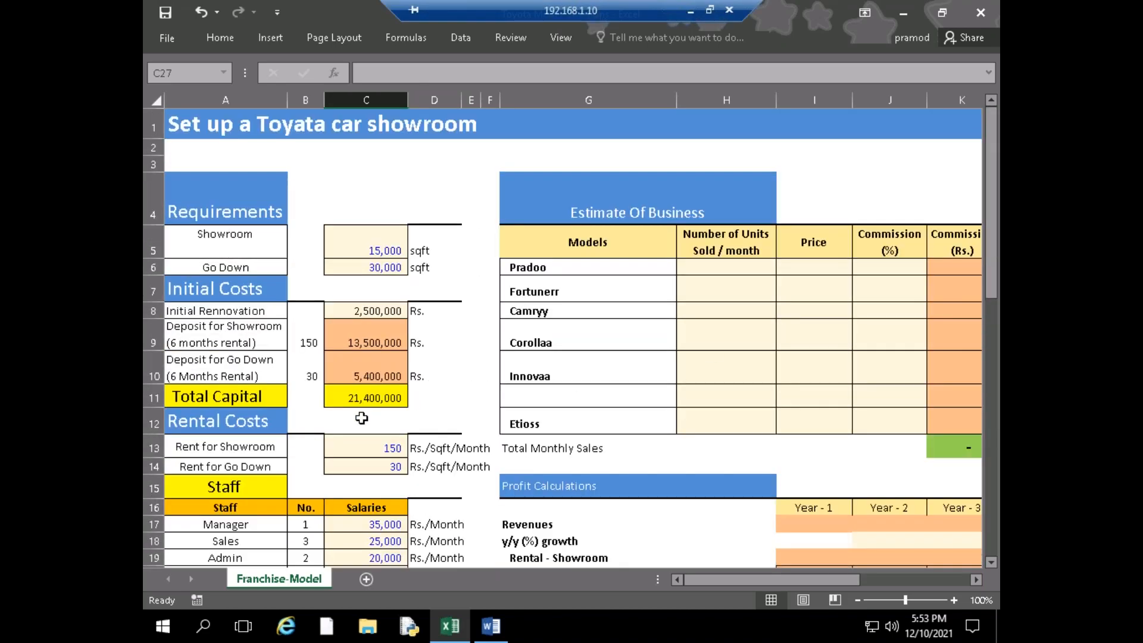
{"action": "scroll", "coordinate": [370, 415], "scroll_direction": "down", "scroll_amount": 9}
{"action": "scroll", "coordinate": [370, 415], "scroll_direction": "up", "scroll_amount": 2}
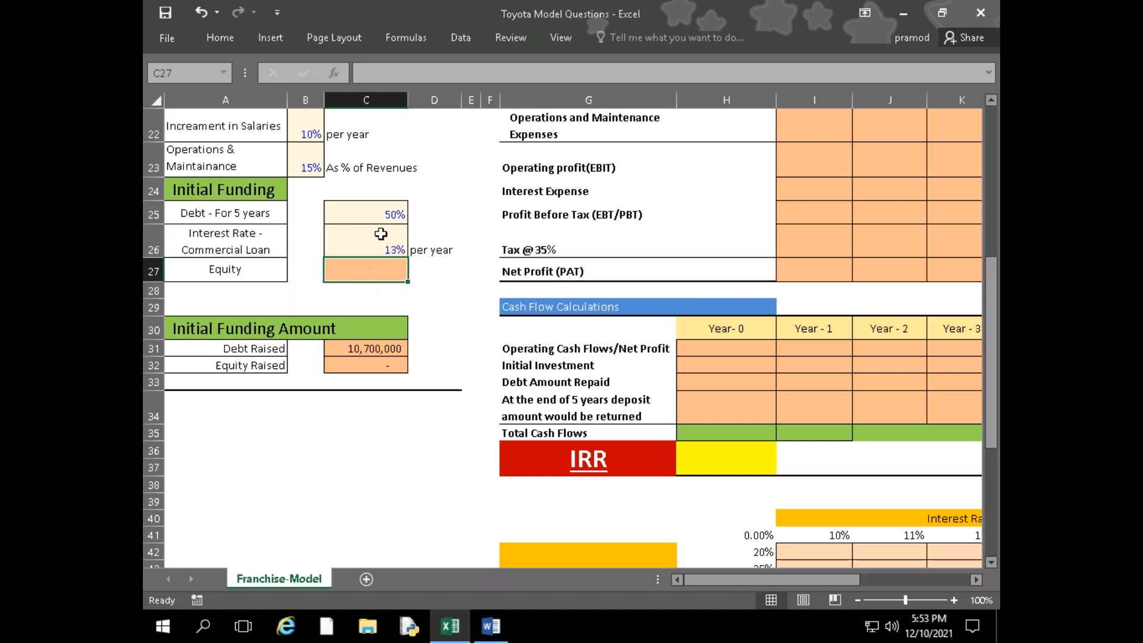
{"action": "type", "text": "50"}
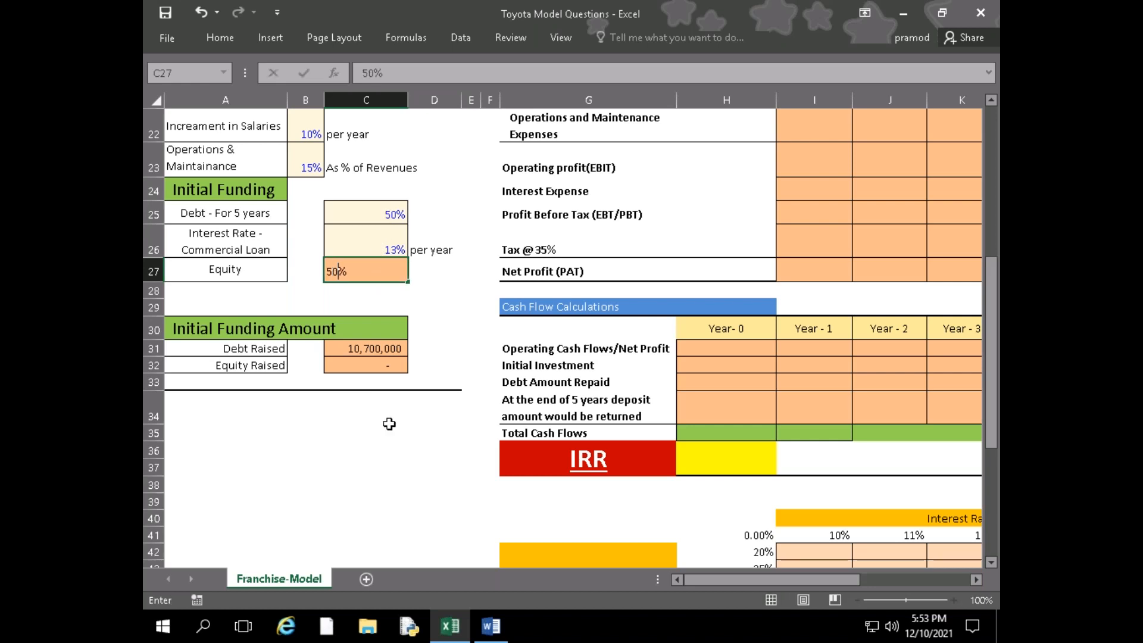
{"action": "key", "text": "Return"}
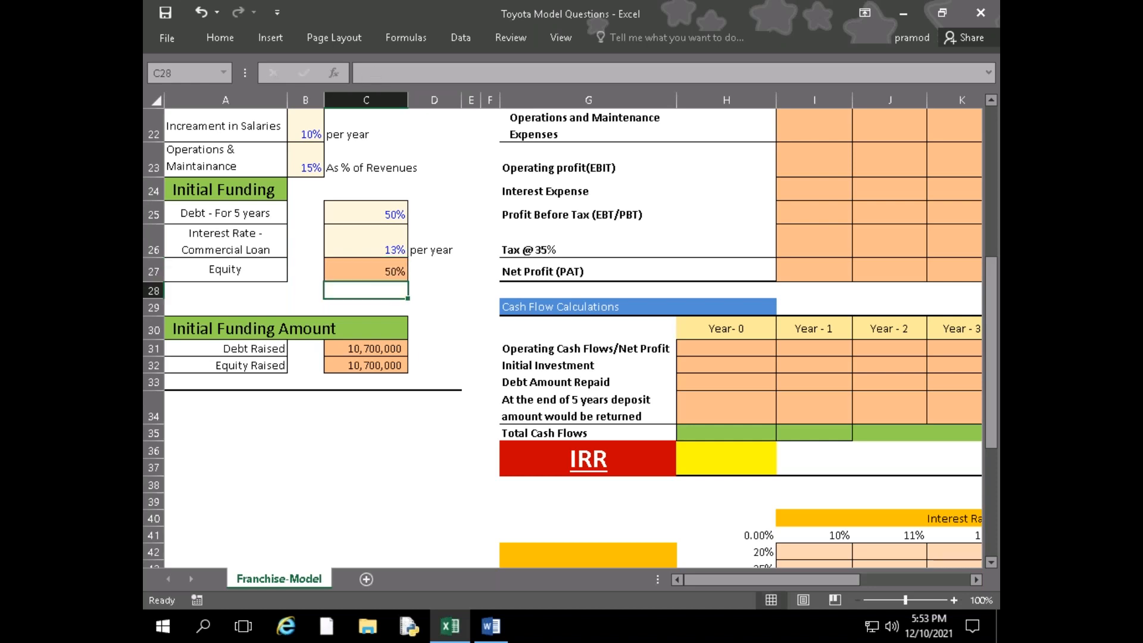
Examine which cells the Debt Raised formula in C31 refers to, including Total Capital, and leave the formula as it is
{"action": "key", "text": "Down"}
{"action": "key", "text": "Down"}
{"action": "key", "text": "Down"}
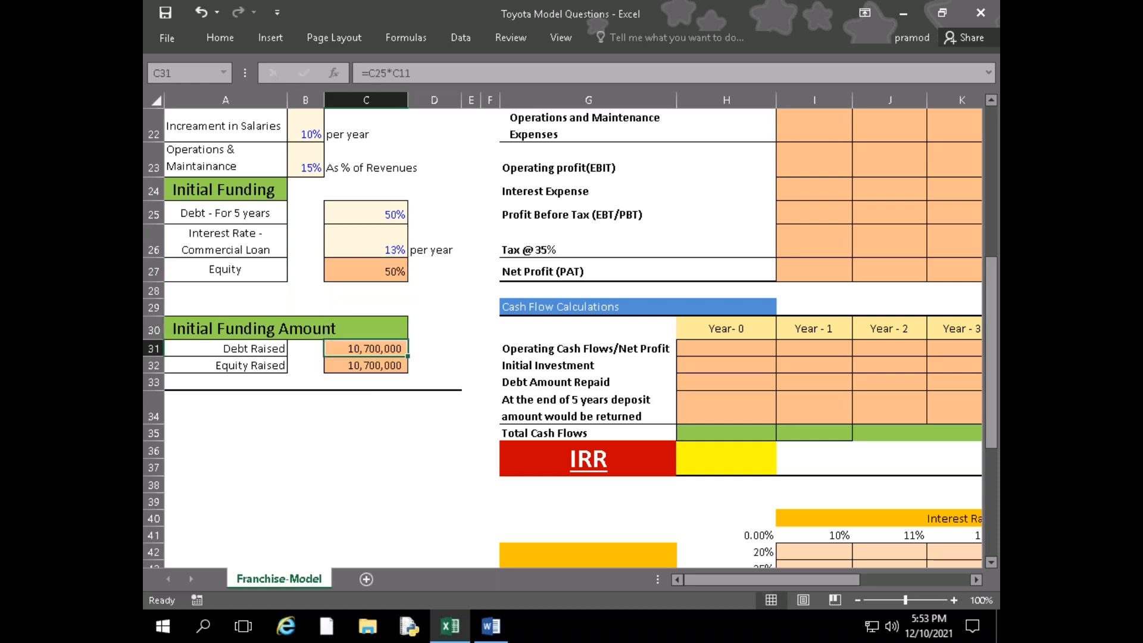
{"action": "key", "text": "F2"}
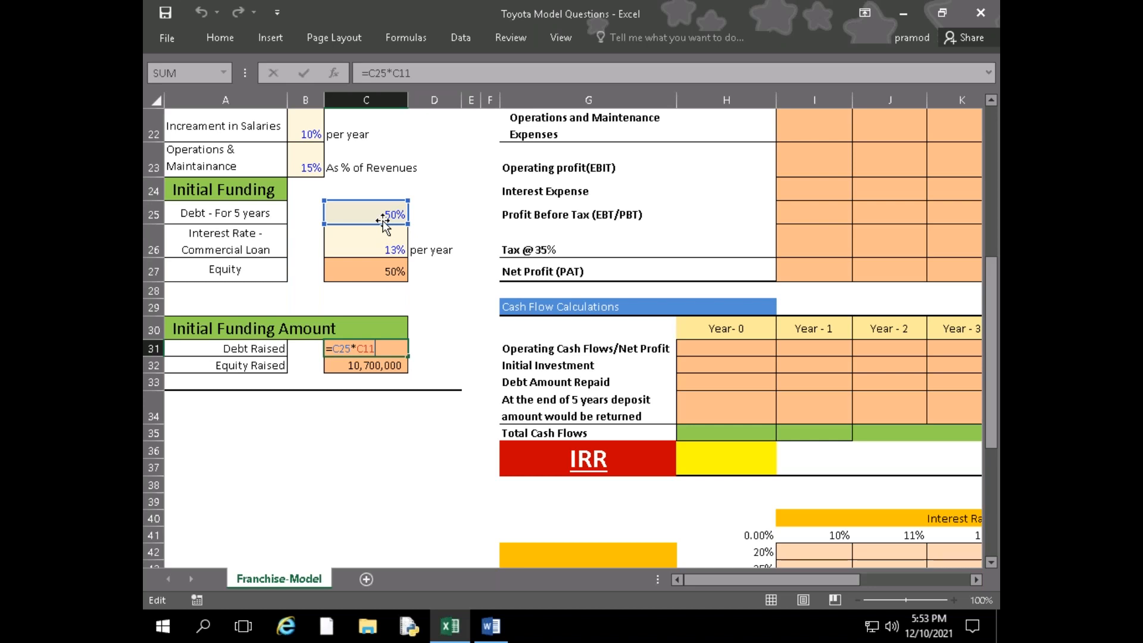
{"action": "scroll", "coordinate": [382, 227], "scroll_direction": "up", "scroll_amount": 5}
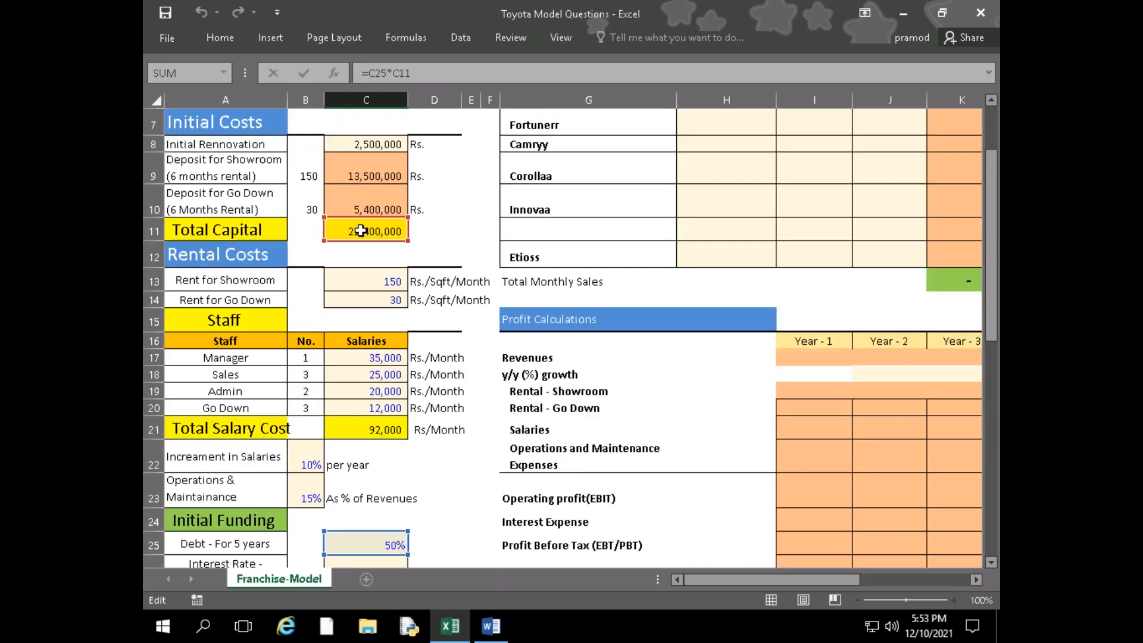
{"action": "scroll", "coordinate": [364, 352], "scroll_direction": "down", "scroll_amount": 4}
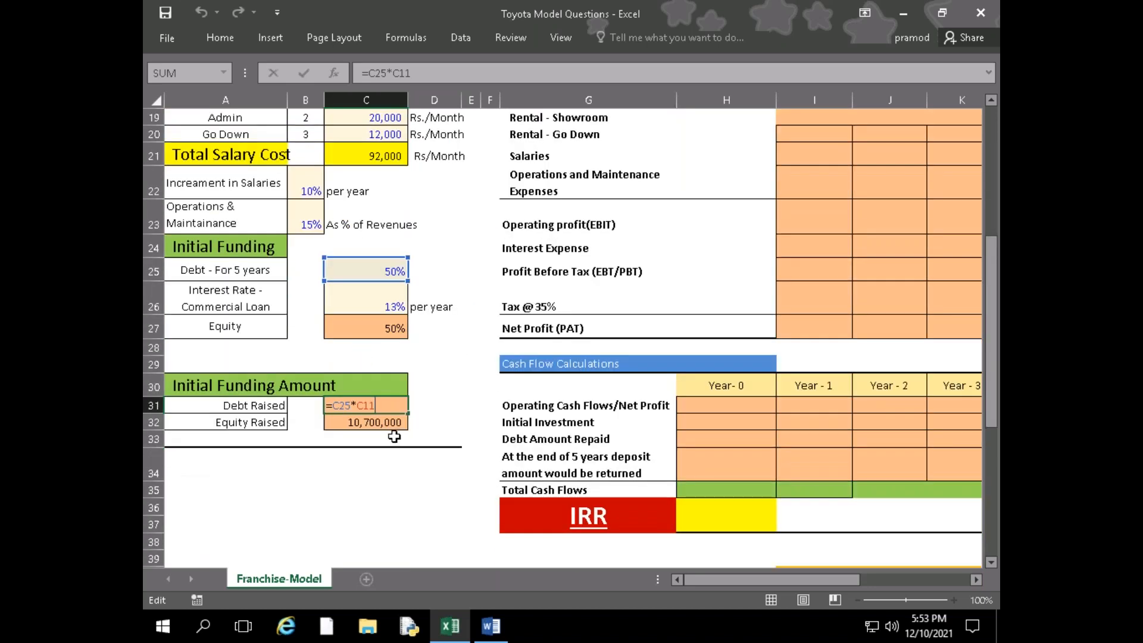
{"action": "key", "text": "Return"}
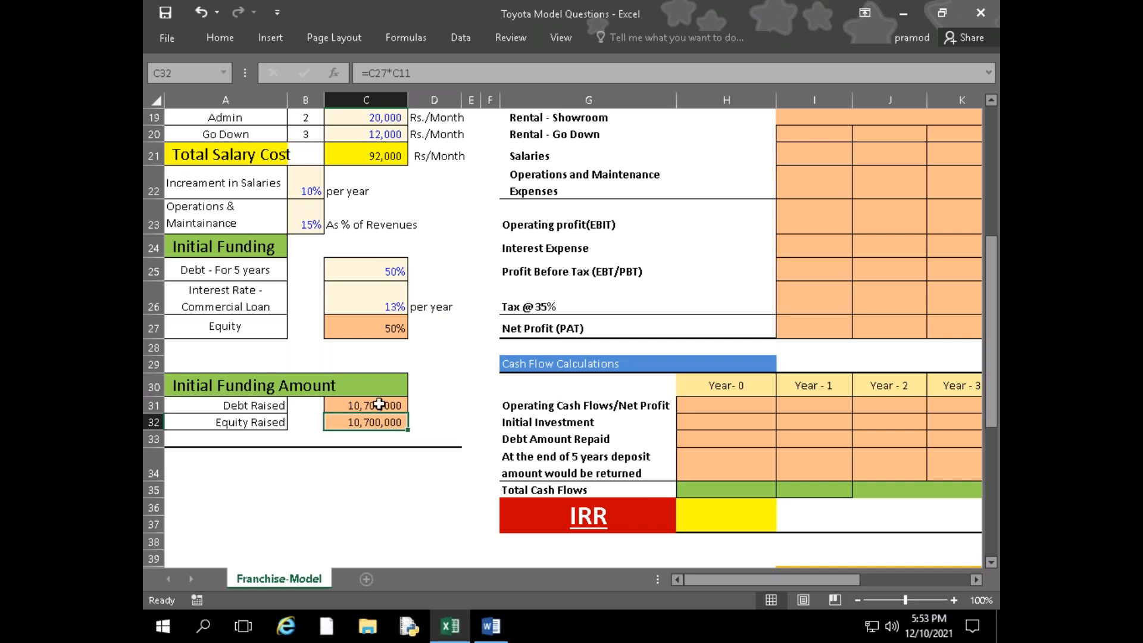
Examine which cells the Equity Raised formula in C32 refers to, and close it without editing
{"action": "left_click", "coordinate": [379, 401]}
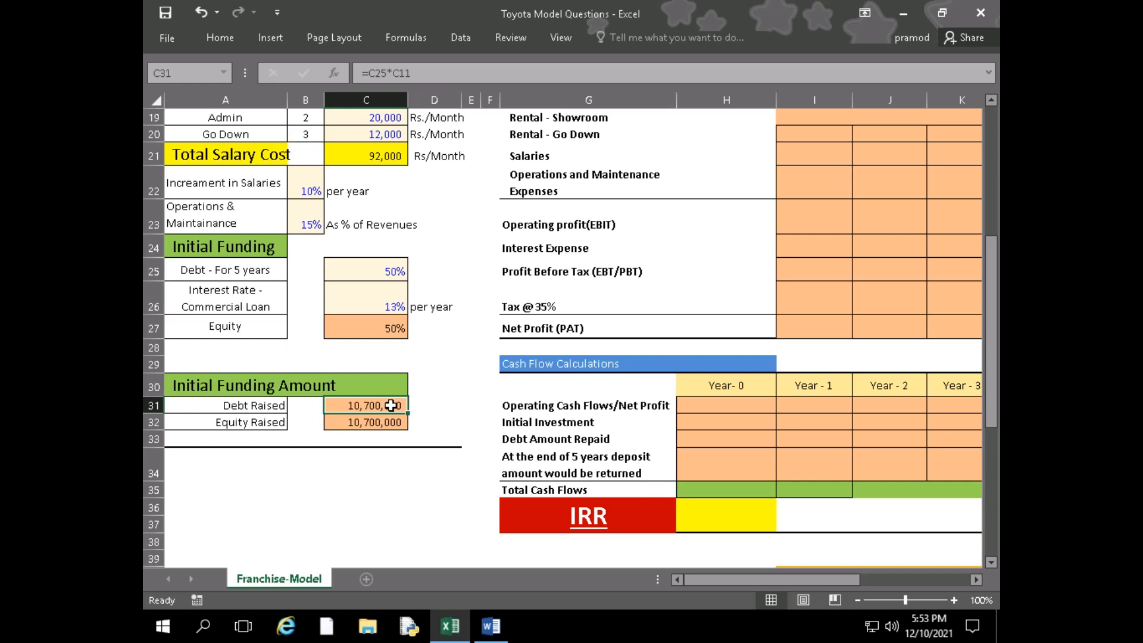
{"action": "key", "text": "Down"}
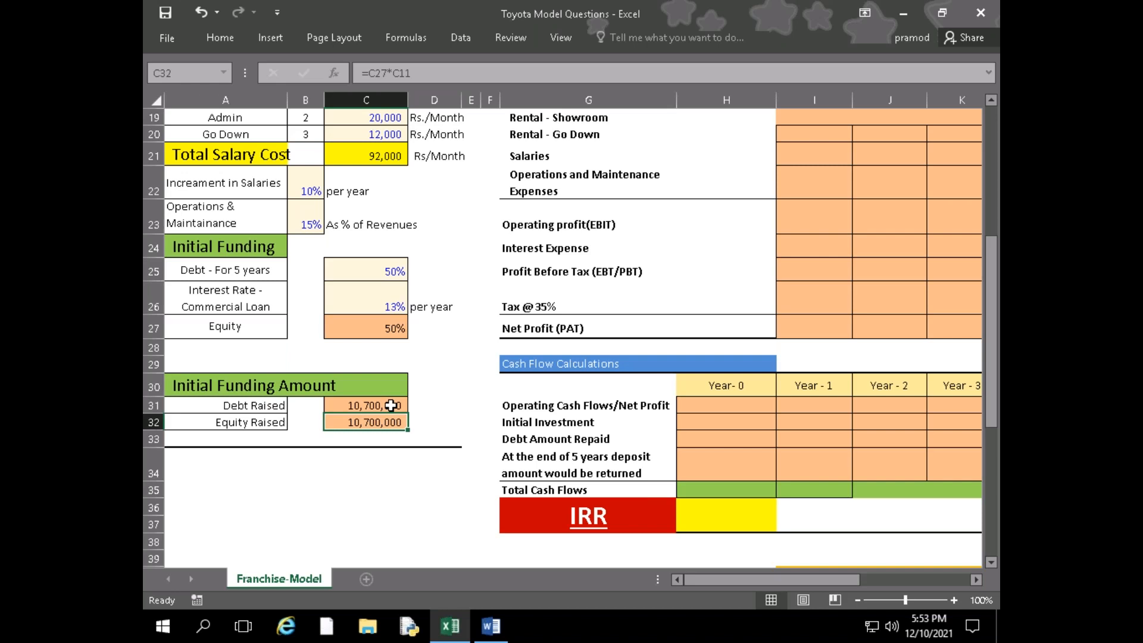
{"action": "key", "text": "F2"}
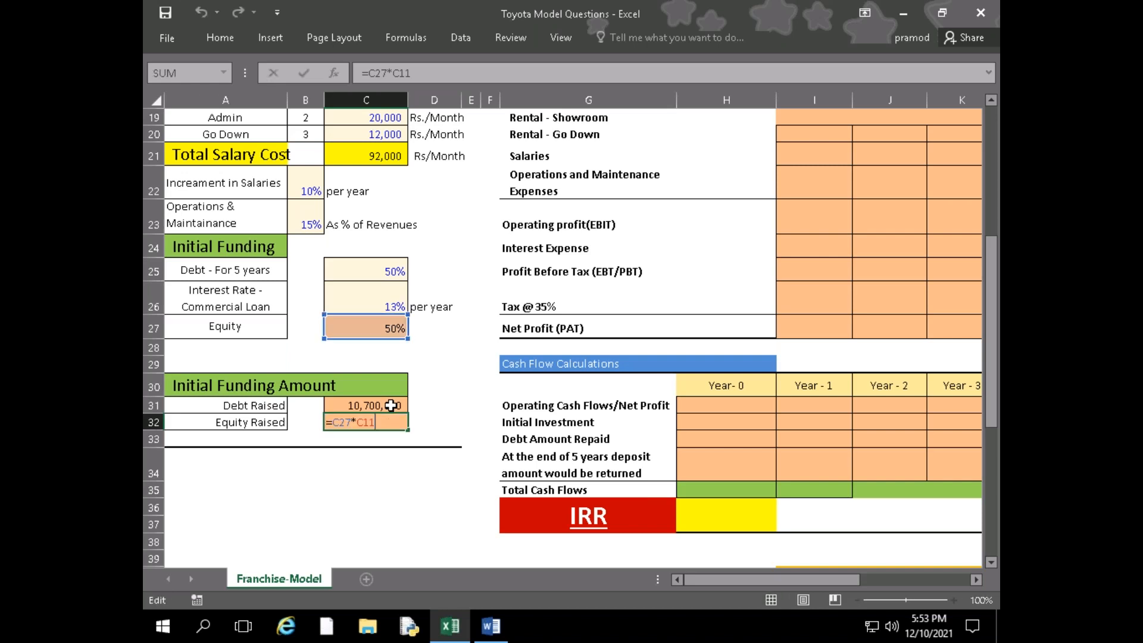
{"action": "scroll", "coordinate": [346, 512], "scroll_direction": "up", "scroll_amount": 5}
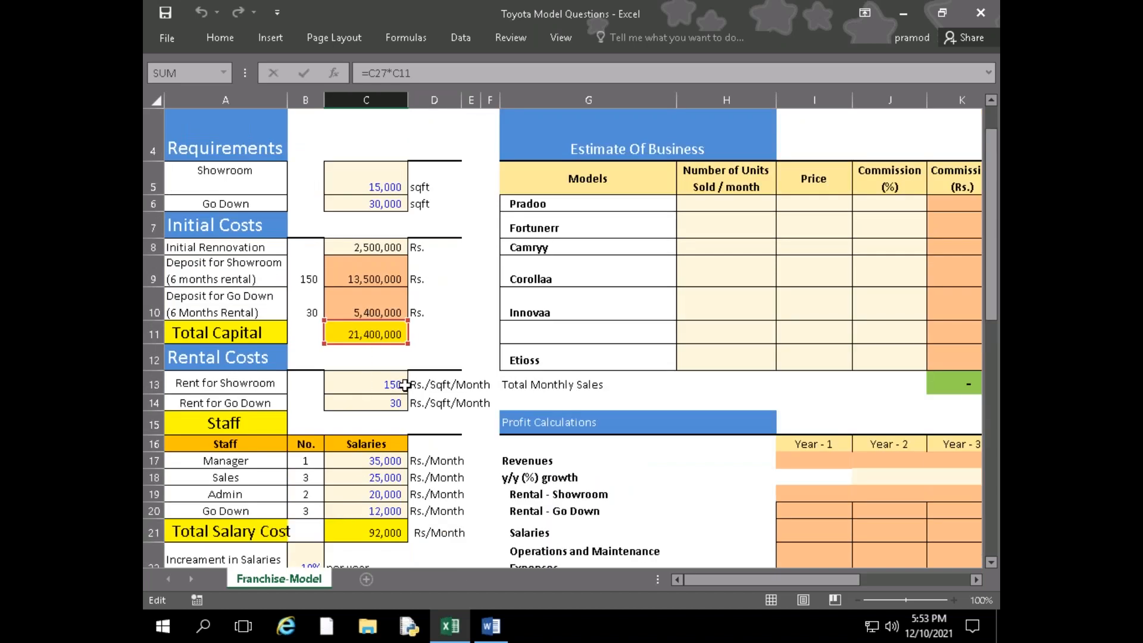
{"action": "scroll", "coordinate": [405, 386], "scroll_direction": "down", "scroll_amount": 4}
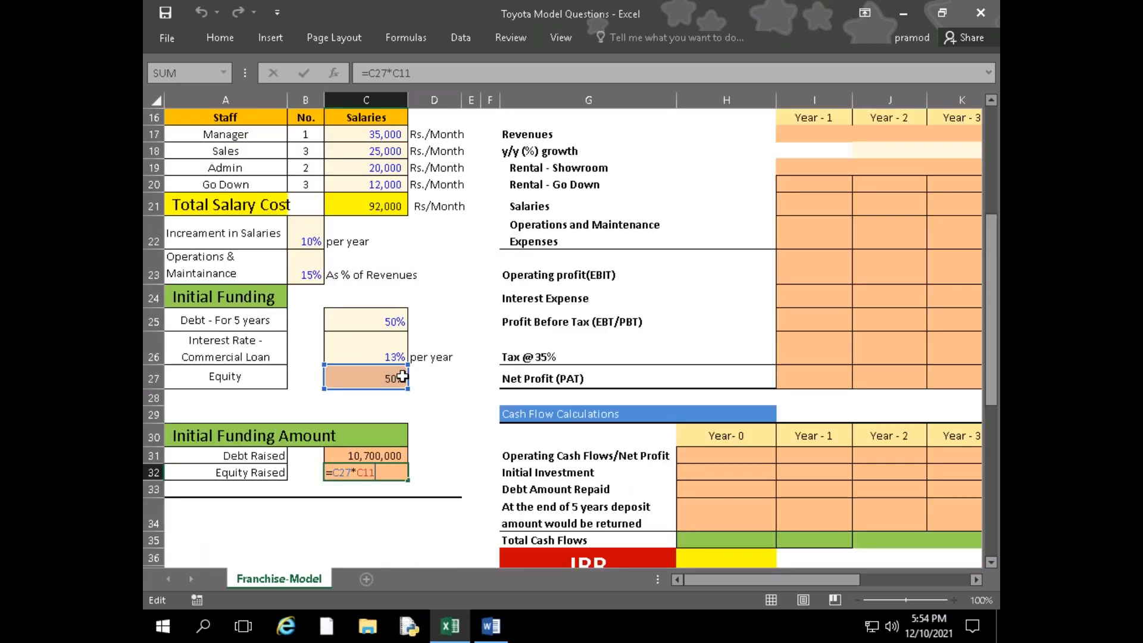
{"action": "key", "text": "Return"}
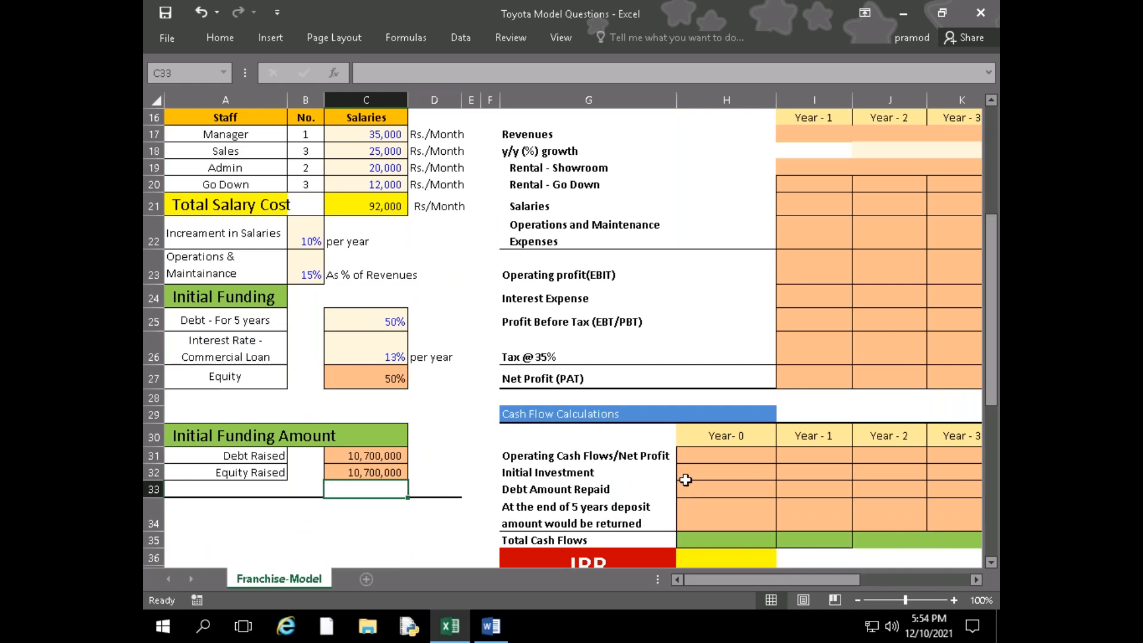
Review the cost, rental, staff and funding inputs alongside the Estimate of Business, Profit Calculations and Cash Flow tables
{"action": "scroll", "coordinate": [685, 480], "scroll_direction": "up", "scroll_amount": 5}
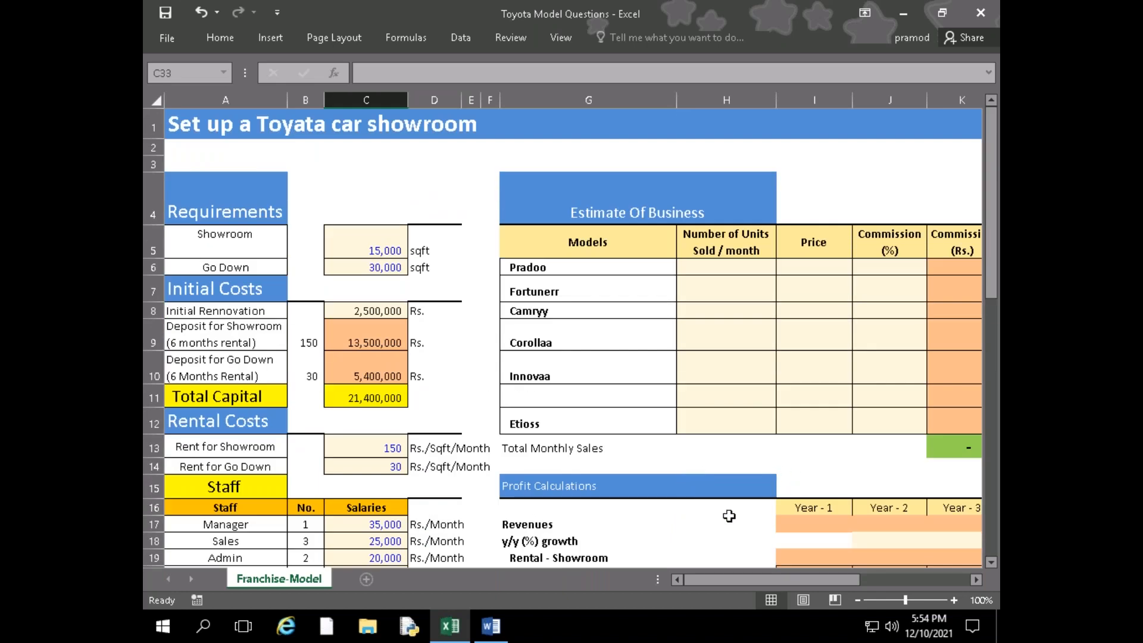
{"action": "left_click_drag", "start_coordinate": [745, 579], "coordinate": [696, 583]}
{"action": "scroll", "coordinate": [241, 410], "scroll_direction": "down", "scroll_amount": 2}
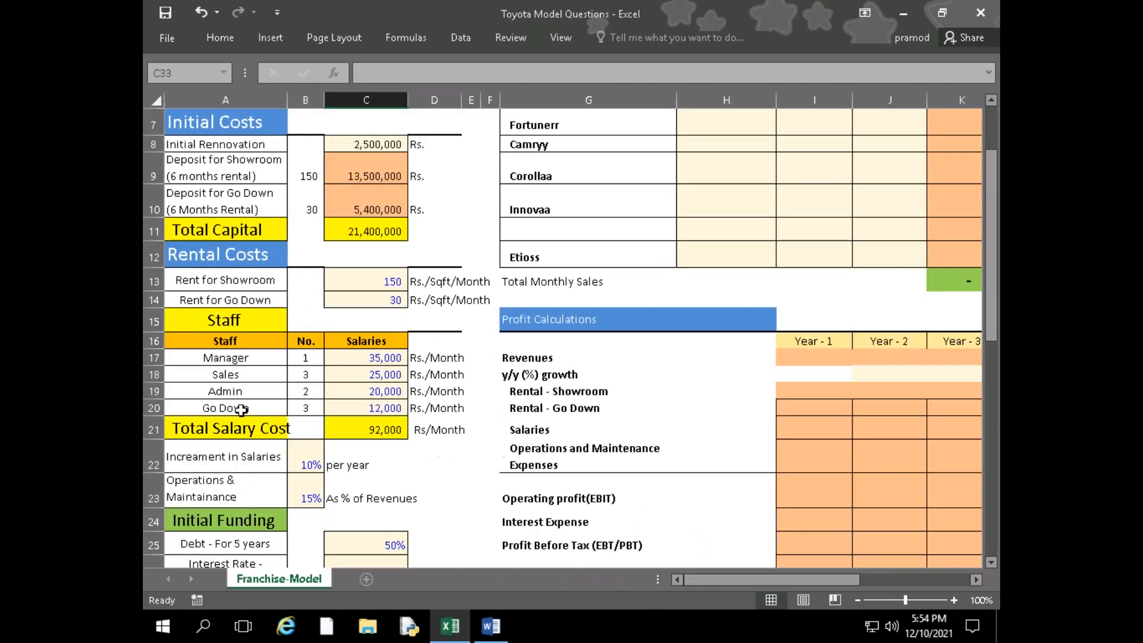
{"action": "scroll", "coordinate": [241, 410], "scroll_direction": "down", "scroll_amount": 3}
{"action": "scroll", "coordinate": [288, 415], "scroll_direction": "up", "scroll_amount": 1}
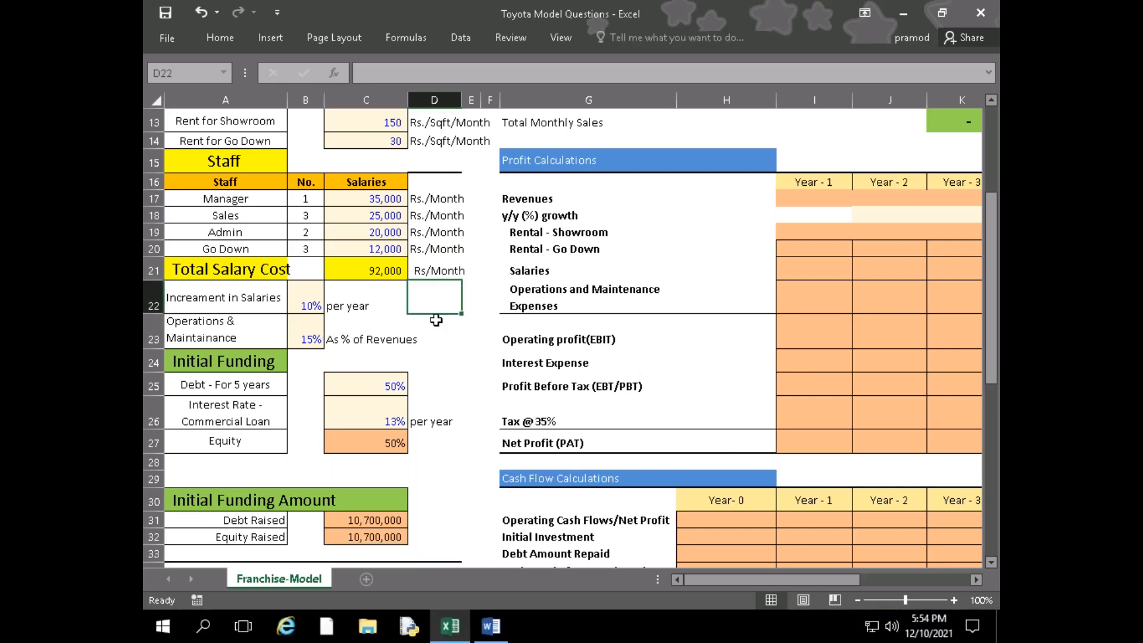
{"action": "scroll", "coordinate": [432, 324], "scroll_direction": "up", "scroll_amount": 4}
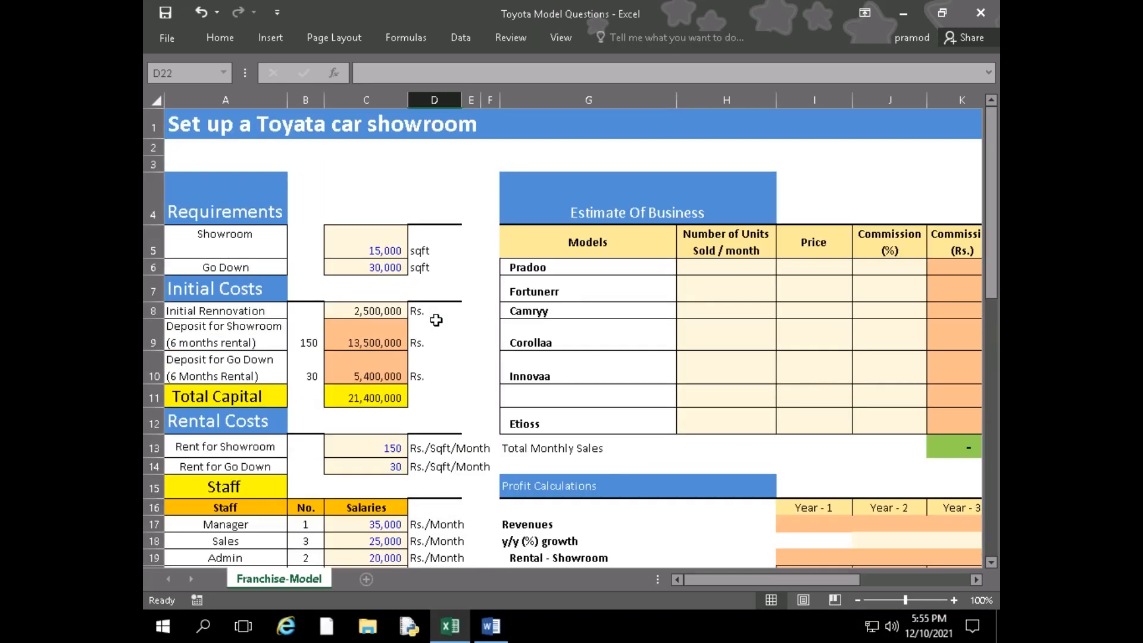
{"action": "scroll", "coordinate": [437, 320], "scroll_direction": "down", "scroll_amount": 2}
{"action": "scroll", "coordinate": [436, 320], "scroll_direction": "up", "scroll_amount": 1}
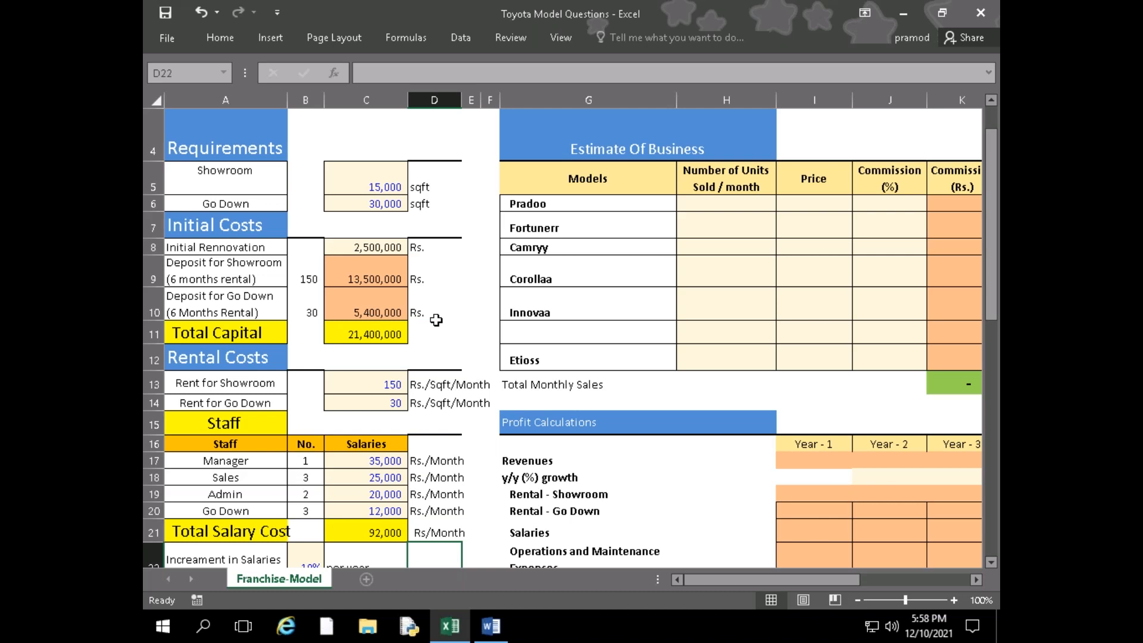
Using the case study's Estimate of Business table, enter the units sold per month as 1 for Pradoo and 12 for Fortunerr
{"action": "left_click", "coordinate": [601, 354]}
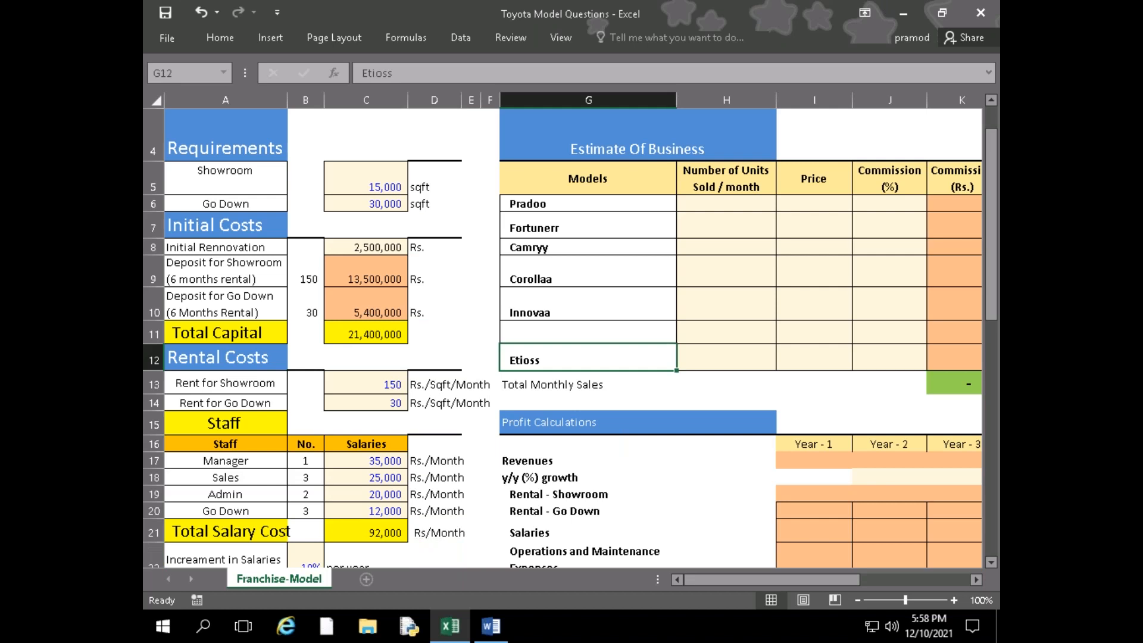
{"action": "key", "text": "Right"}
{"action": "key", "text": "Right"}
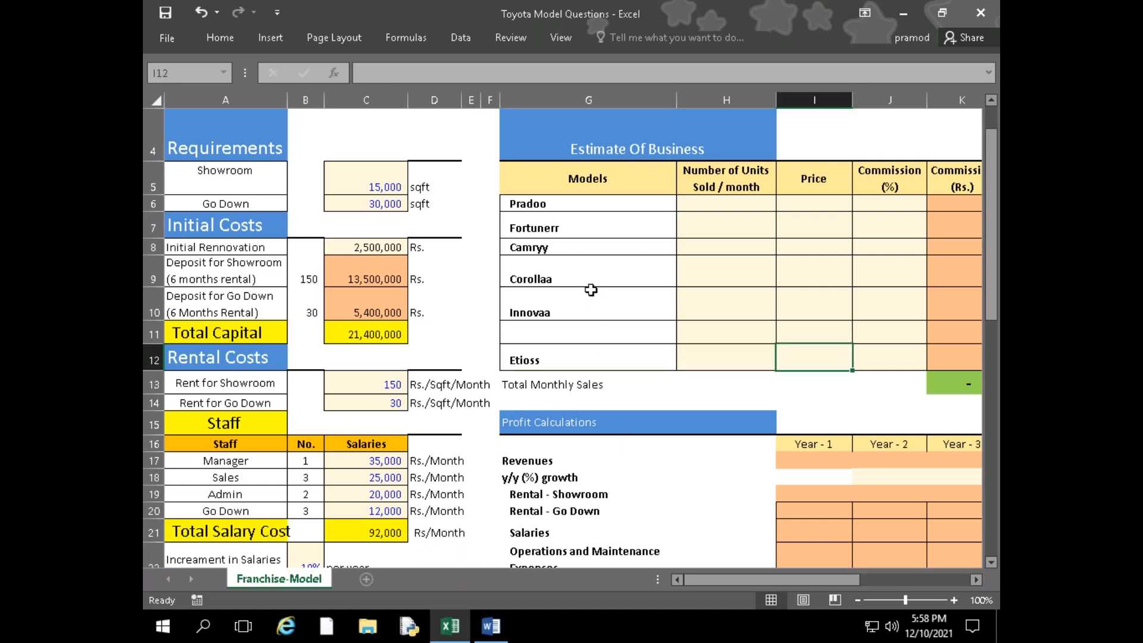
{"action": "key", "text": "Right"}
{"action": "key", "text": "Right"}
{"action": "key", "text": "Right"}
{"action": "key", "text": "Right"}
{"action": "key", "text": "Right"}
{"action": "key", "text": "Right"}
{"action": "key", "text": "Right"}
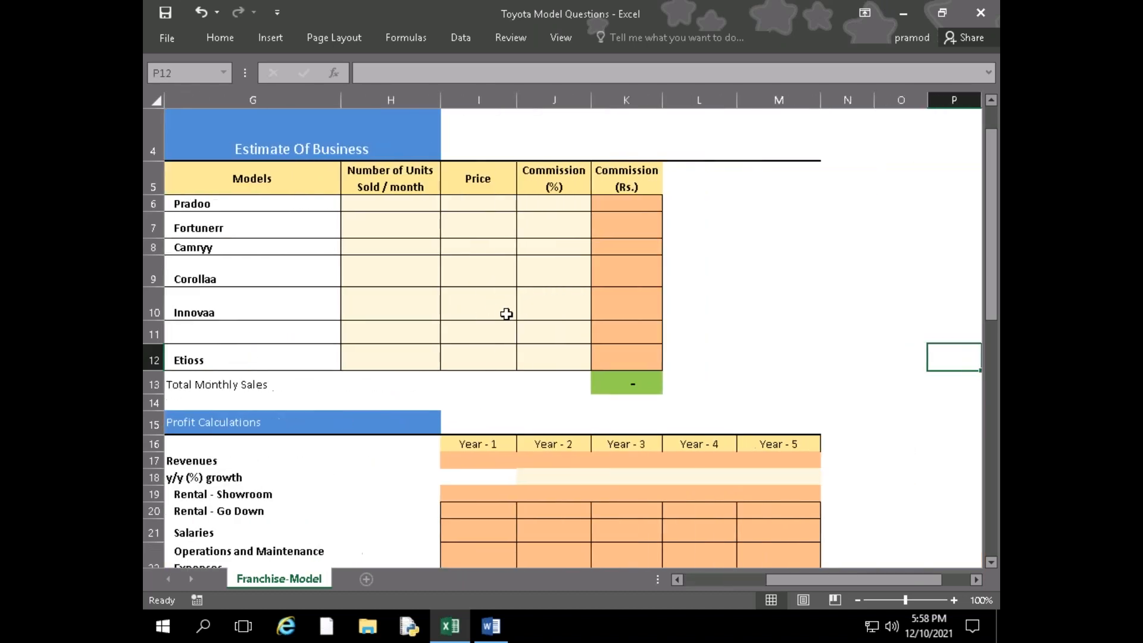
{"action": "left_click", "coordinate": [490, 625]}
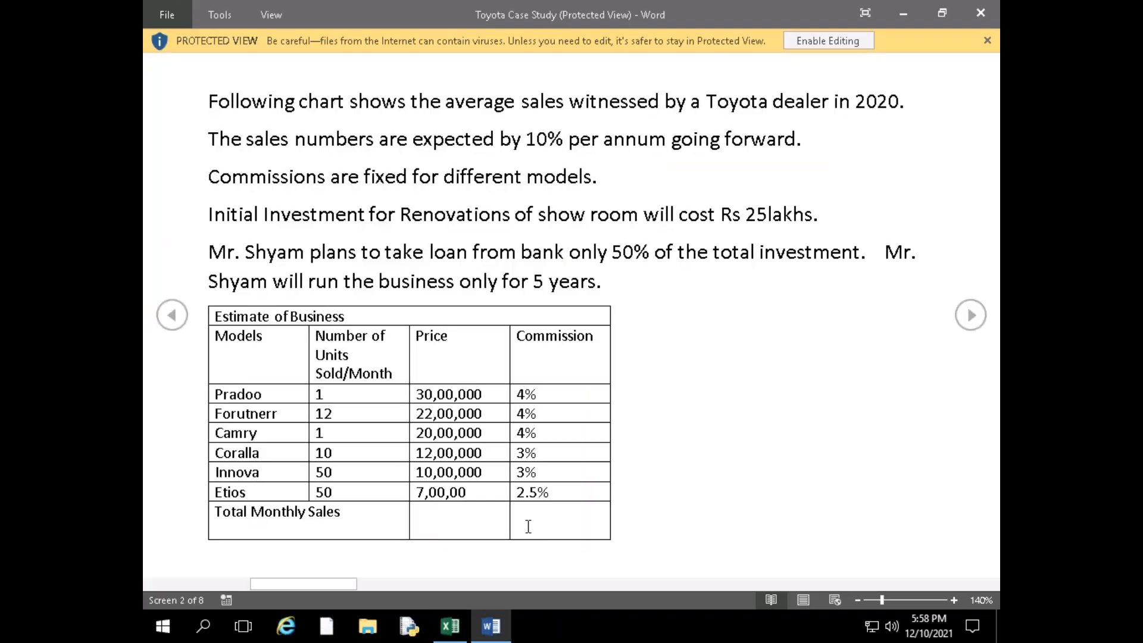
{"action": "left_click", "coordinate": [452, 630]}
{"action": "left_click", "coordinate": [370, 203]}
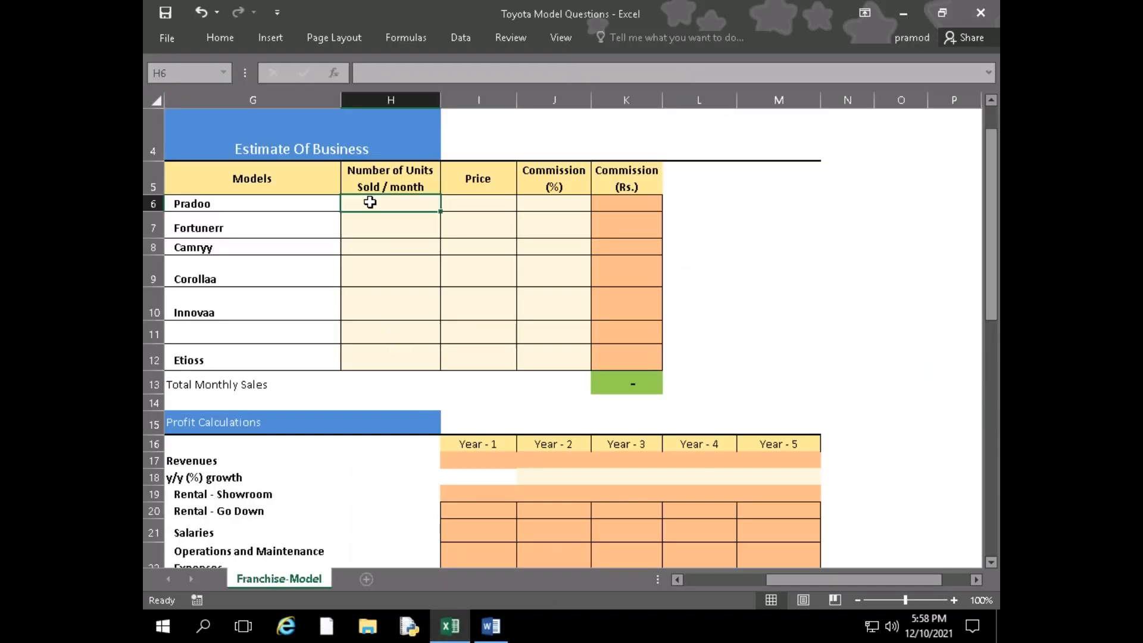
{"action": "type", "text": "1"}
{"action": "key", "text": "Return"}
{"action": "type", "text": "12"}
{"action": "key", "text": "Return"}
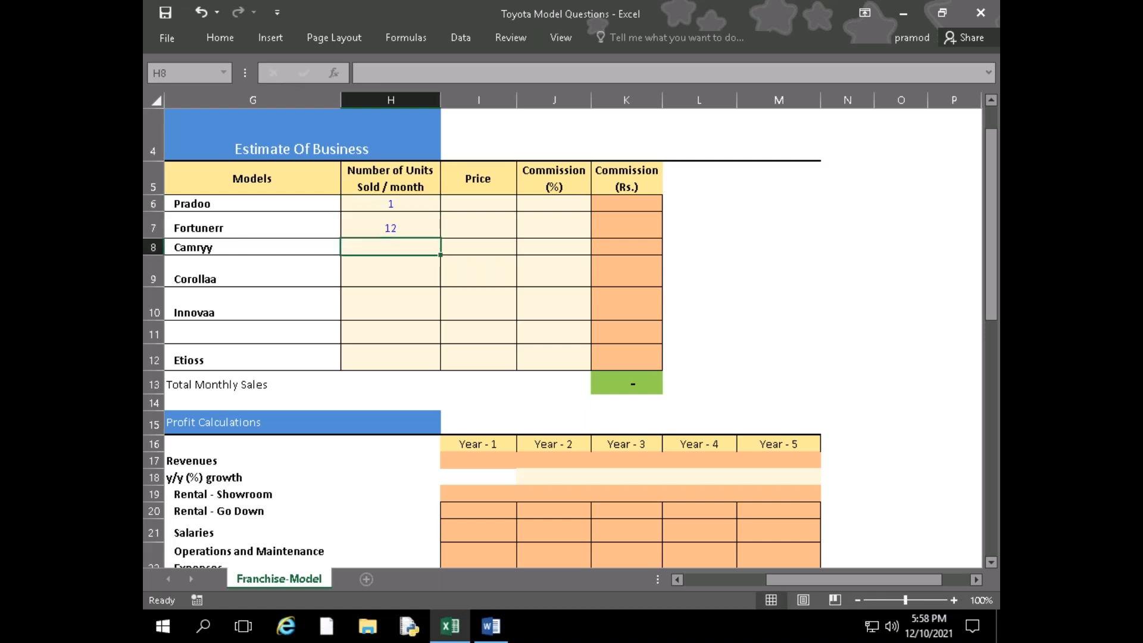
Check the case study and enter the units sold per month as 1 for Camryy and 10 for Corollaa
{"action": "key", "text": "alt+Tab"}
{"action": "key", "text": "alt+Tab"}
{"action": "type", "text": "1"}
{"action": "key", "text": "Return"}
{"action": "type", "text": "10"}
{"action": "key", "text": "Return"}
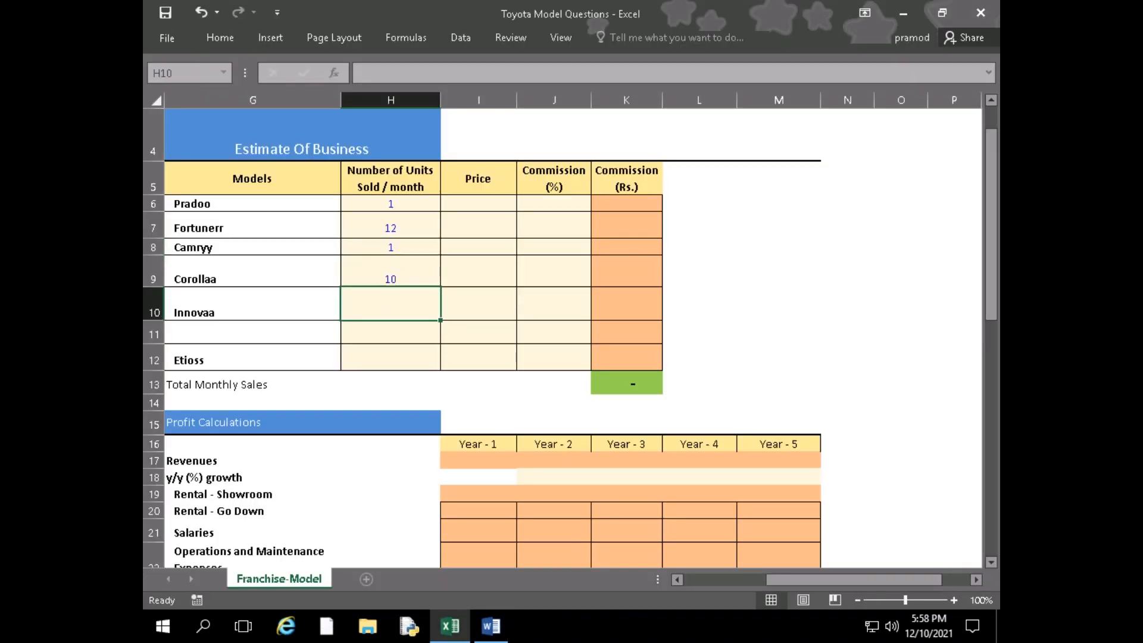
Check the case study and enter 50 units sold per month for both Innovaa and Etioss, keeping the unnamed row 11 empty
{"action": "key", "text": "alt+Tab"}
{"action": "key", "text": "alt+Tab"}
{"action": "type", "text": "50"}
{"action": "key", "text": "Return"}
{"action": "type", "text": "50"}
{"action": "key", "text": "Return"}
{"action": "key", "text": "Up"}
{"action": "key", "text": "Delete"}
{"action": "key", "text": "Down"}
{"action": "type", "text": "50"}
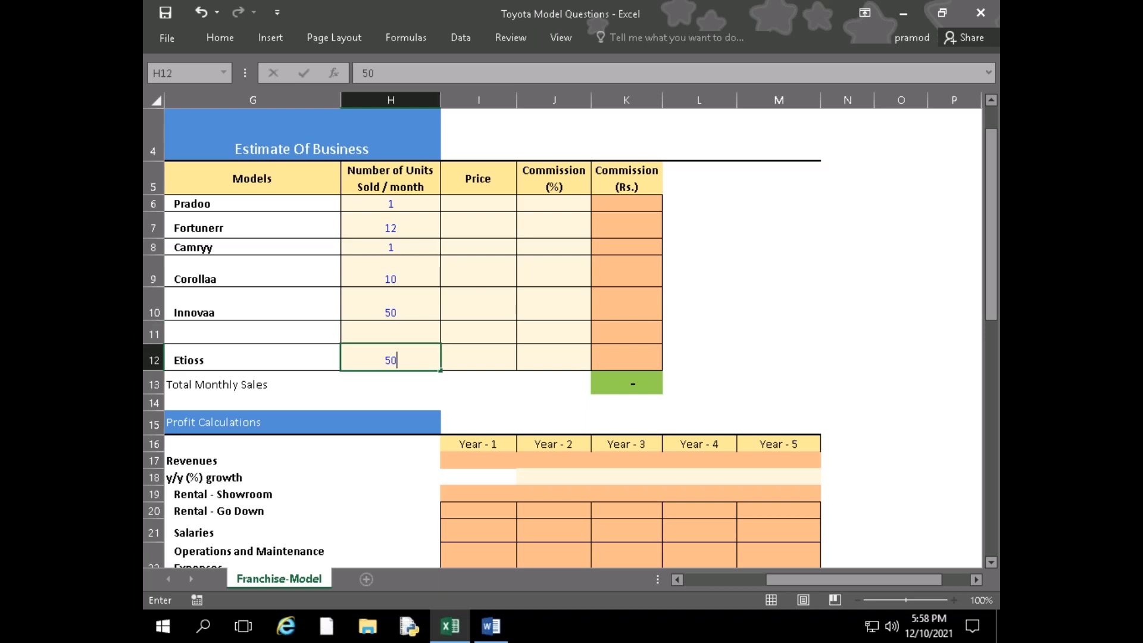
{"action": "key", "text": "Tab"}
{"action": "key", "text": "Up"}
{"action": "key", "text": "Up"}
{"action": "key", "text": "Up"}
{"action": "key", "text": "alt+Tab"}
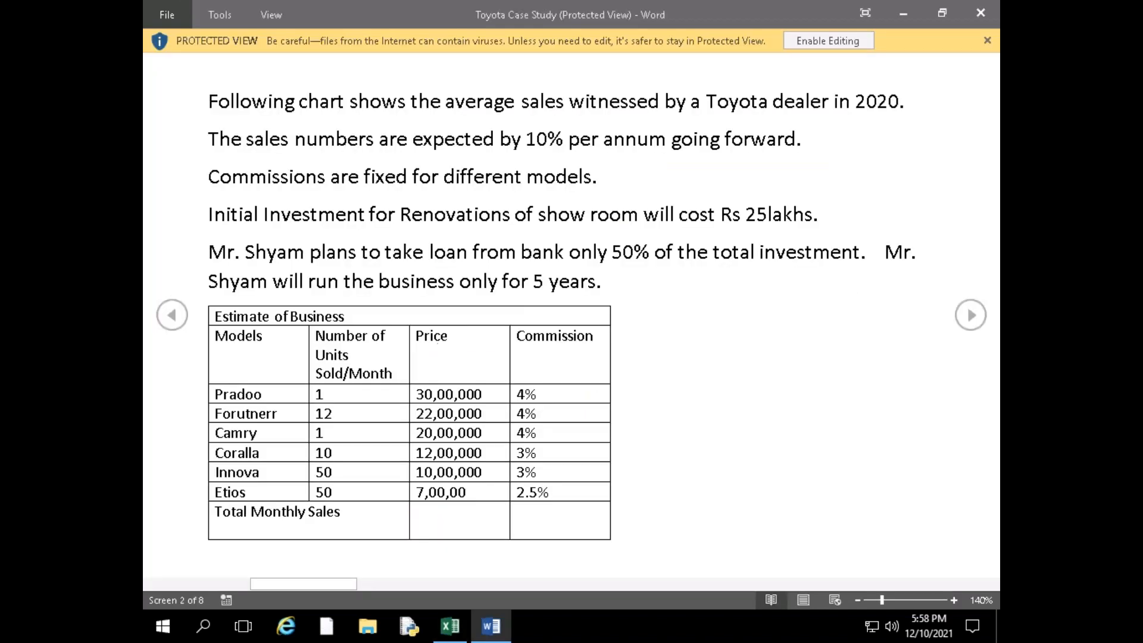
{"action": "key", "text": "alt+Tab"}
{"action": "type", "text": "30"}
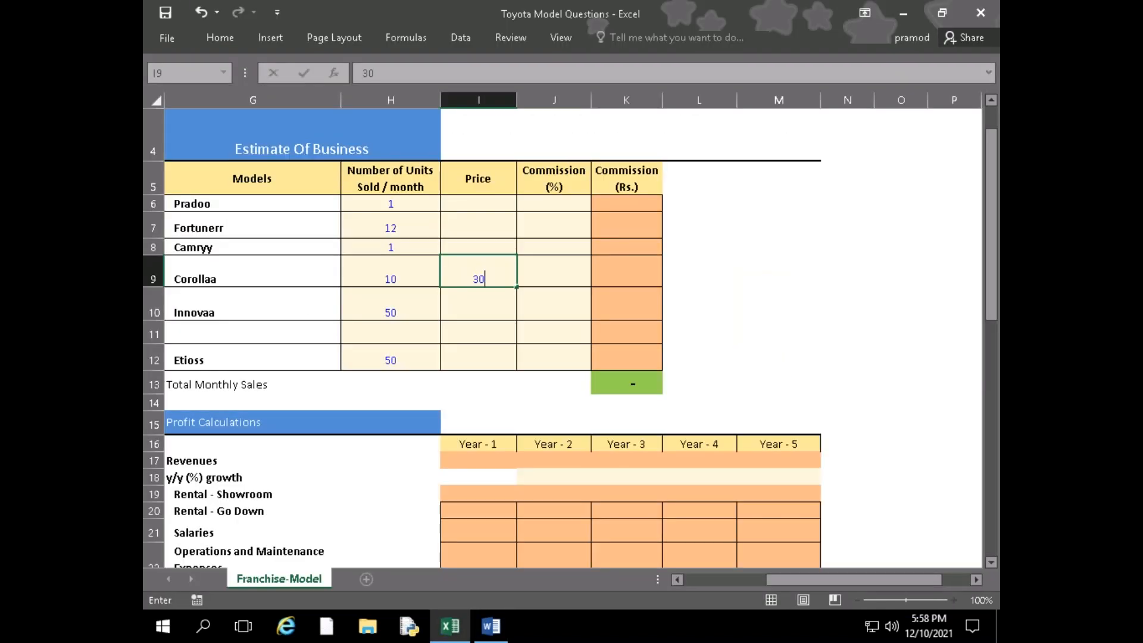
{"action": "key", "text": "BackSpace"}
{"action": "key", "text": "BackSpace"}
Look up the Pradoo price in the case study and enter 3000000 in its Price cell I6
{"action": "key", "text": "Up"}
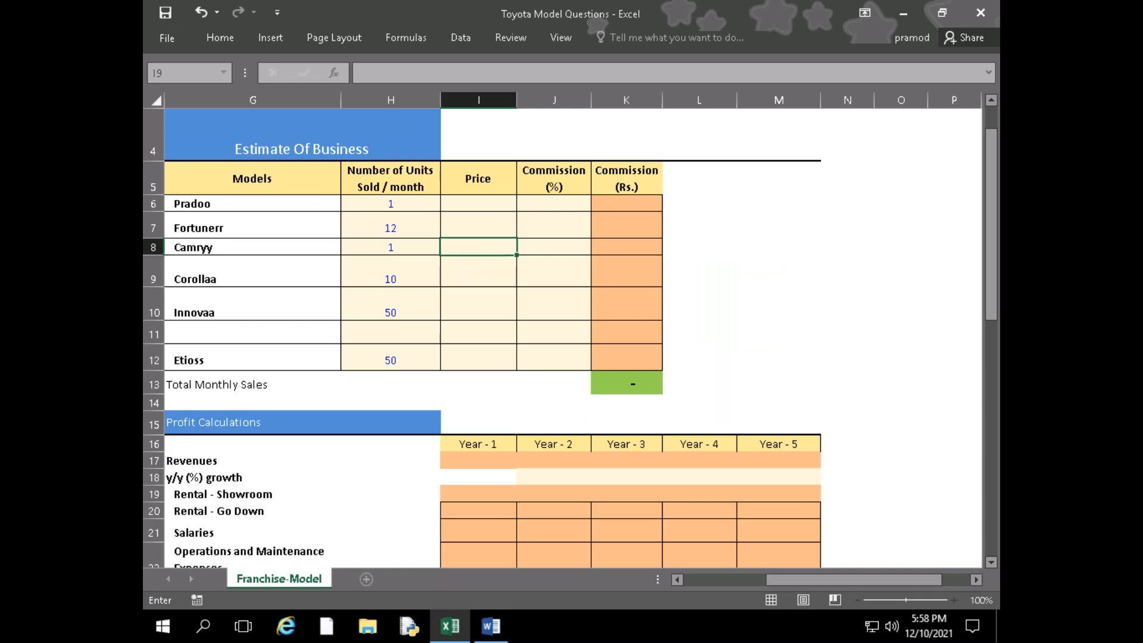
{"action": "key", "text": "Up"}
{"action": "key", "text": "Up"}
{"action": "key", "text": "alt+Tab"}
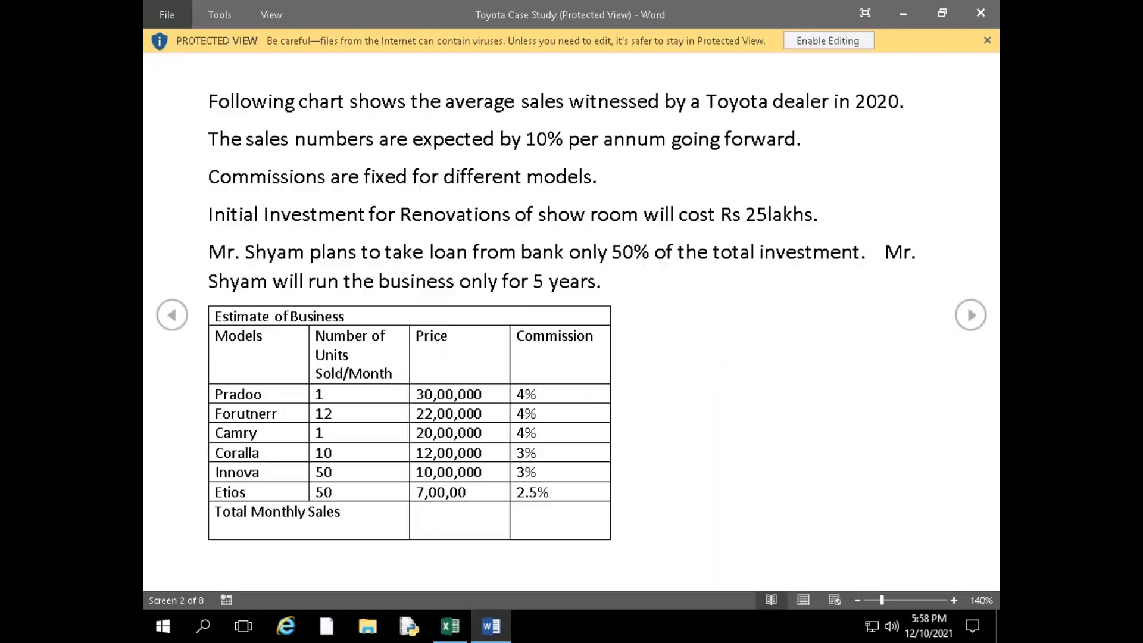
{"action": "key", "text": "alt+Tab"}
{"action": "type", "text": "3000"}
{"action": "key", "text": "alt+Tab"}
{"action": "key", "text": "alt+Tab"}
{"action": "type", "text": "000"}
{"action": "key", "text": "ctrl+Return"}
{"action": "key", "text": "Return"}
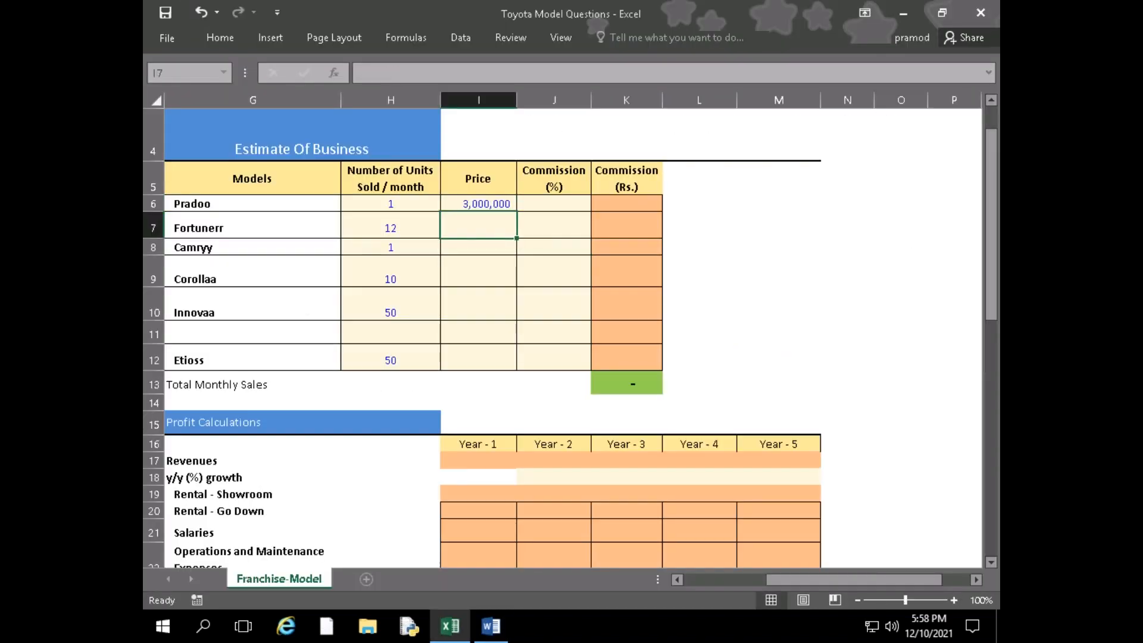
Look up the Fortunerr price in the case study and enter 2200000 in its Price cell
{"action": "key", "text": "alt+Tab"}
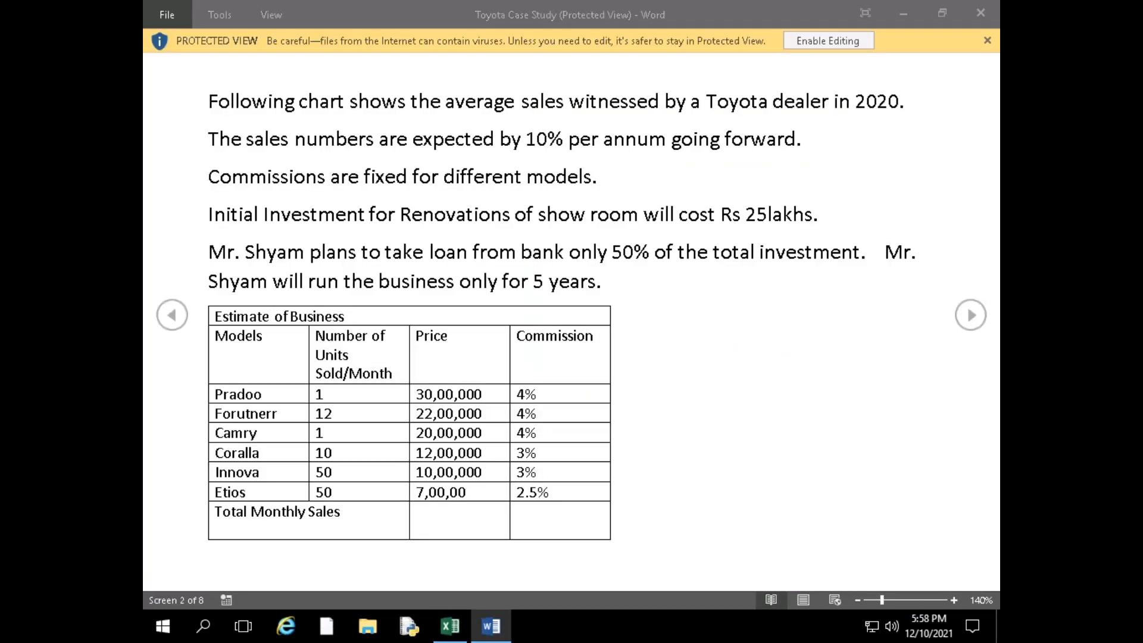
{"action": "key", "text": "alt+Tab"}
{"action": "type", "text": "22"}
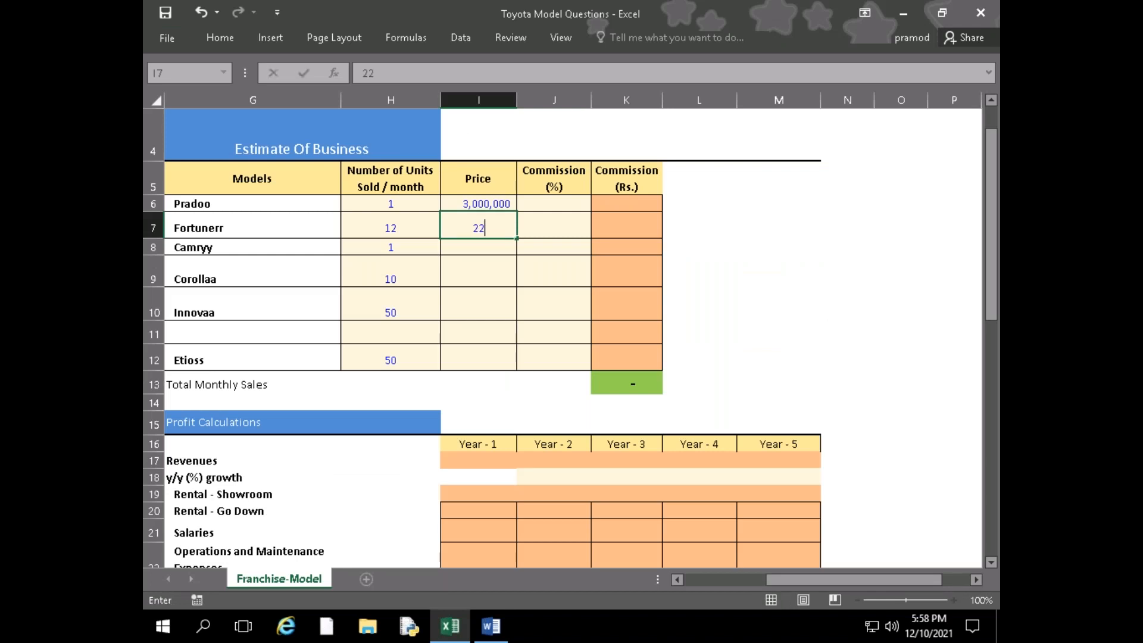
{"action": "key", "text": "alt+Tab"}
Look up the Camryy price in the case study and enter 2000000 in its Price cell
{"action": "key", "text": "alt+Tab"}
{"action": "type", "text": "00000"}
{"action": "key", "text": "Return"}
{"action": "key", "text": "alt+Tab"}
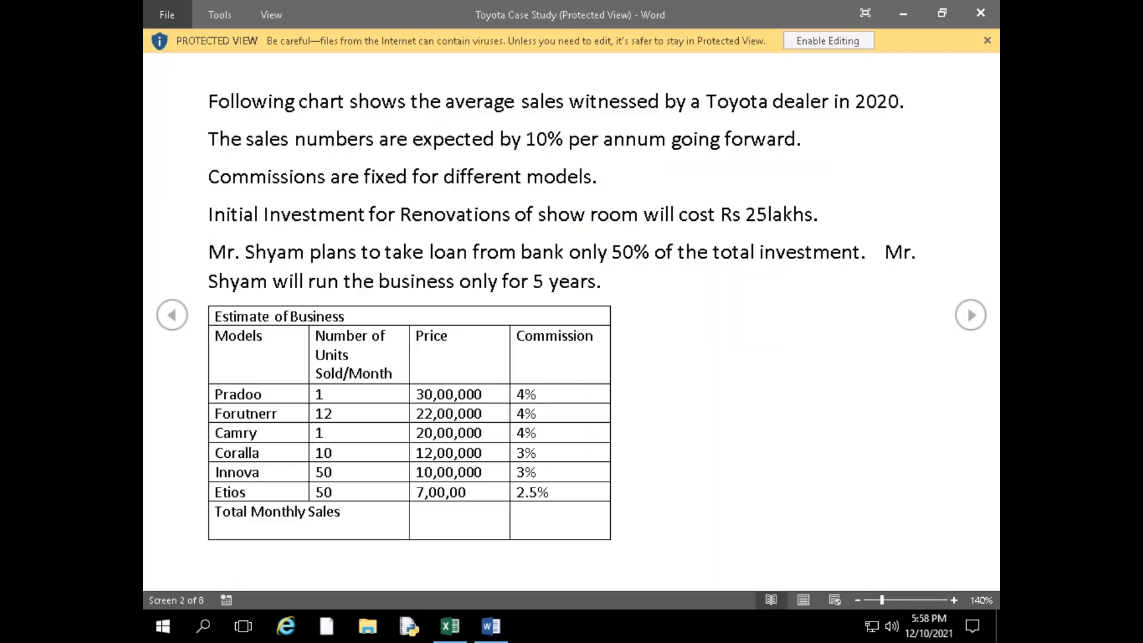
{"action": "key", "text": "alt+Tab"}
{"action": "type", "text": "20"}
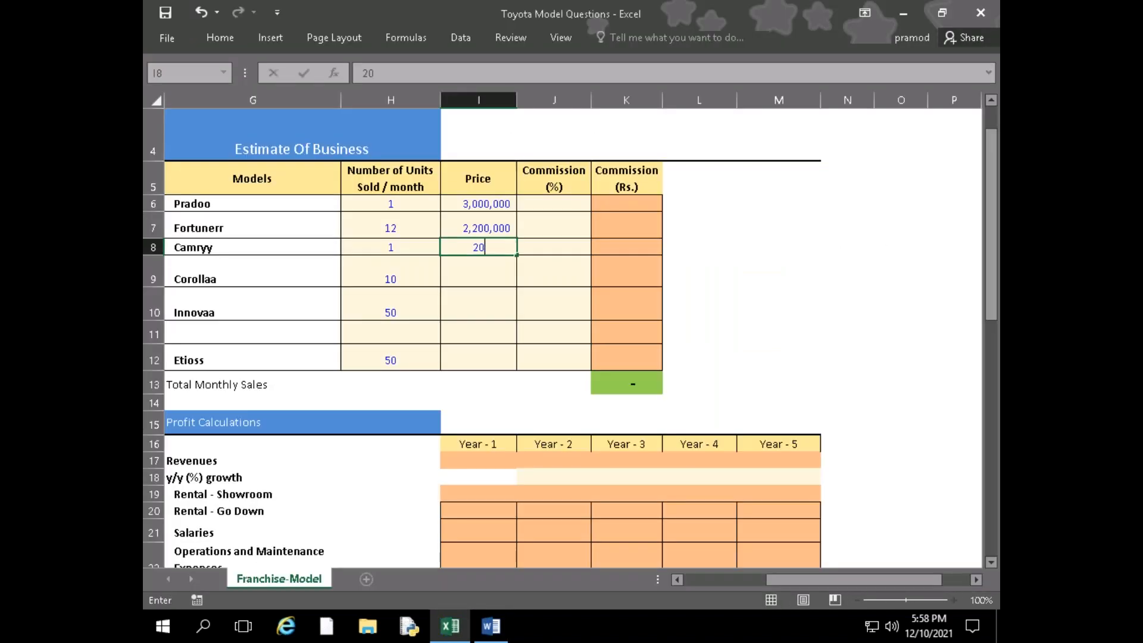
{"action": "key", "text": "alt+Tab"}
{"action": "key", "text": "alt+Tab"}
{"action": "type", "text": "00000"}
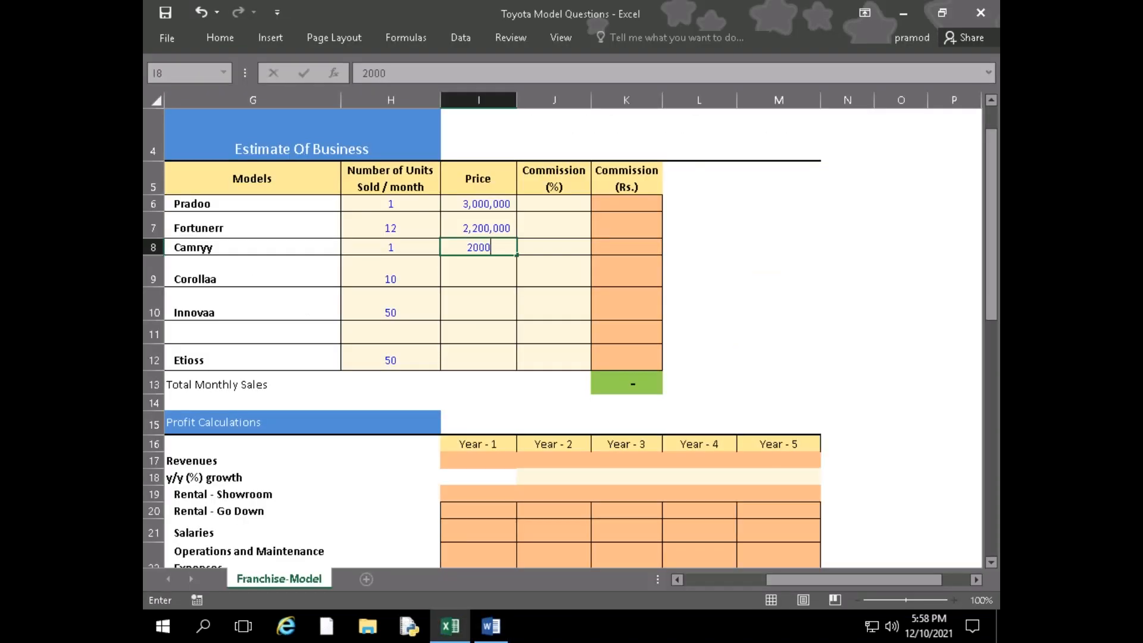
{"action": "key", "text": "Return"}
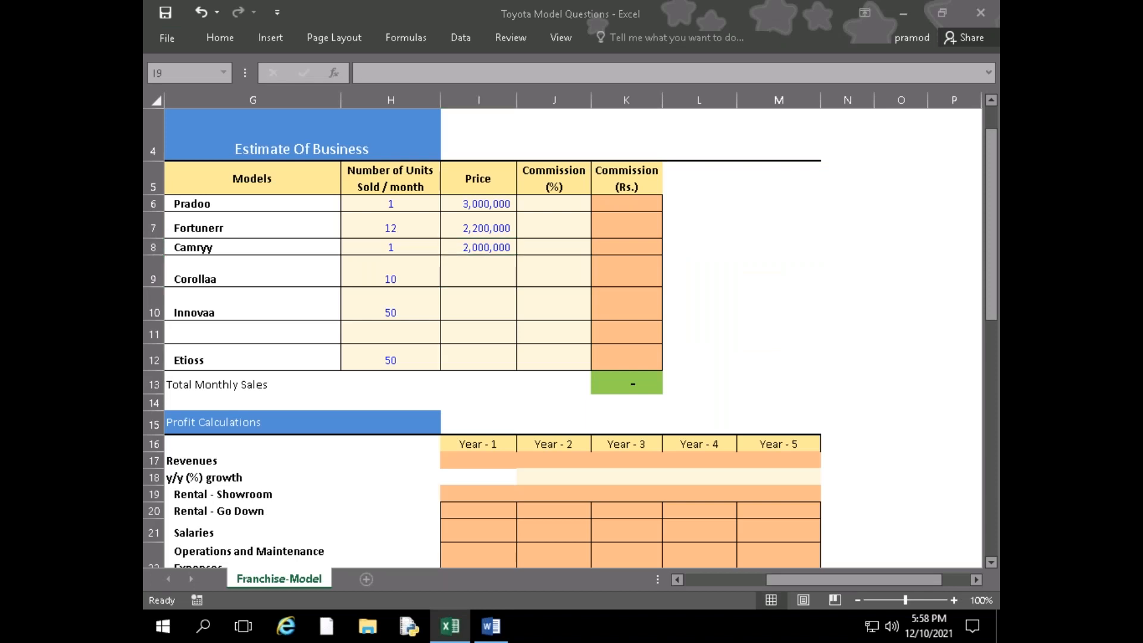
Look up the Corollaa price in the case study and enter 1200000 in its Price cell
{"action": "key", "text": "alt+Tab"}
{"action": "key", "text": "alt+Tab"}
{"action": "type", "text": "1200"}
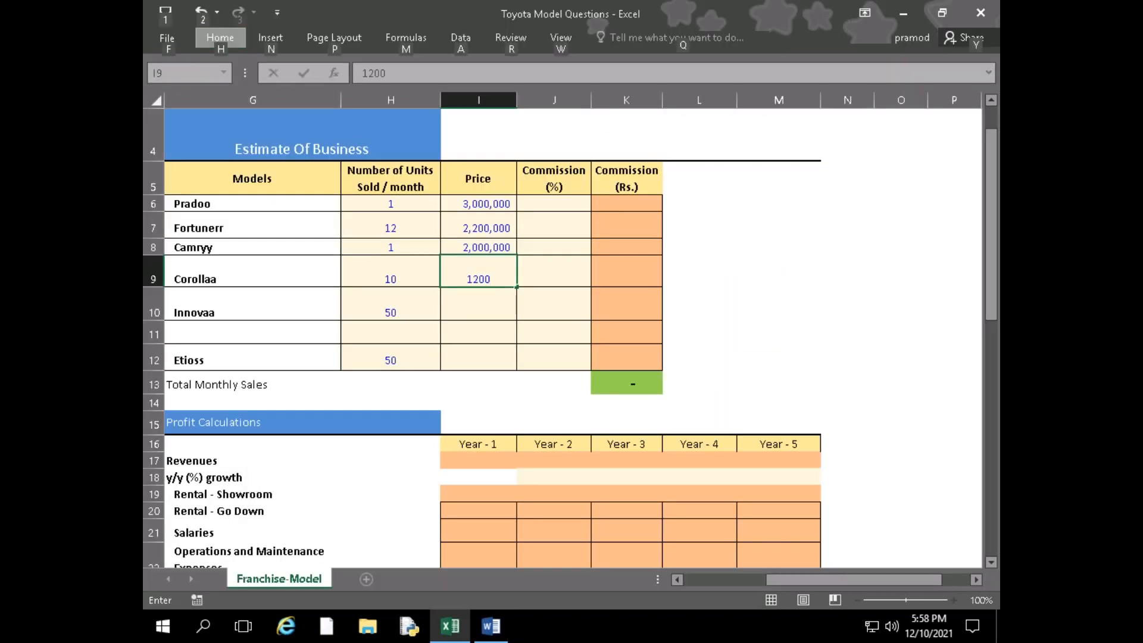
{"action": "double_click", "coordinate": [493, 278]}
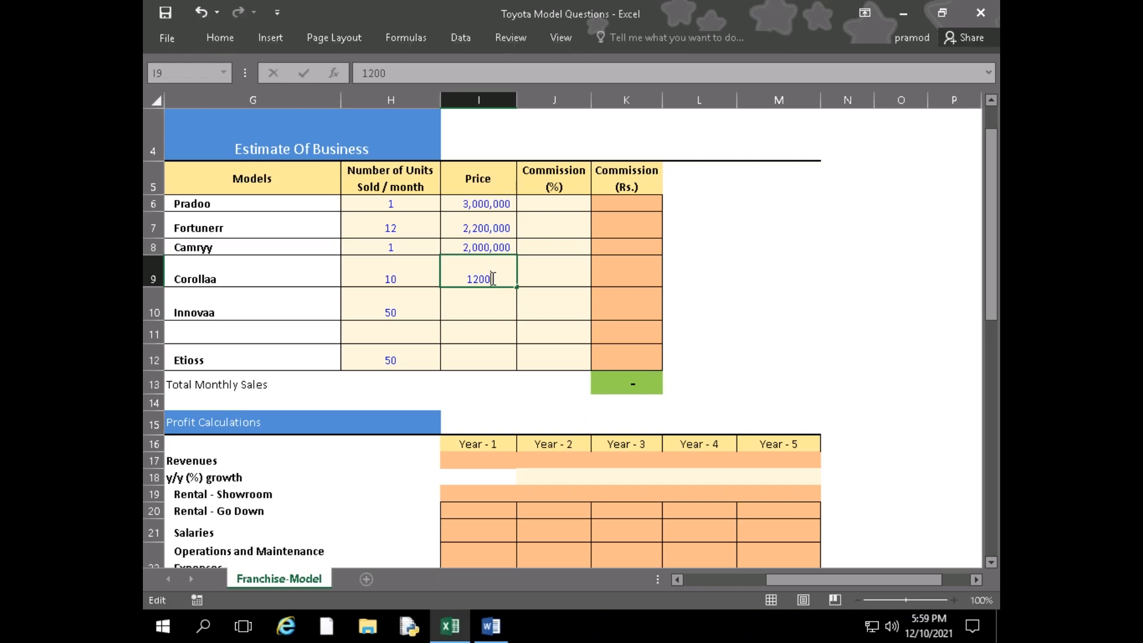
{"action": "key", "text": "alt+Tab"}
Look up the Innovaa price in the case study and enter 1000000 in its Price cell
{"action": "key", "text": "alt+Tab"}
{"action": "type", "text": "000"}
{"action": "key", "text": "Return"}
{"action": "key", "text": "alt+Tab"}
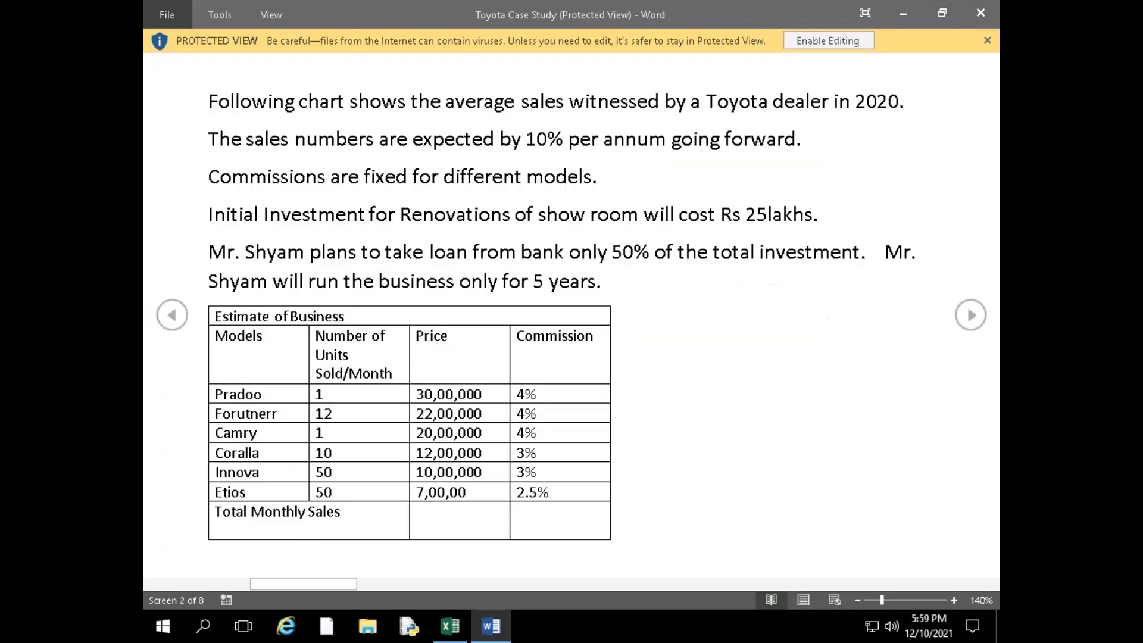
{"action": "key", "text": "alt+Tab"}
{"action": "type", "text": "1000"}
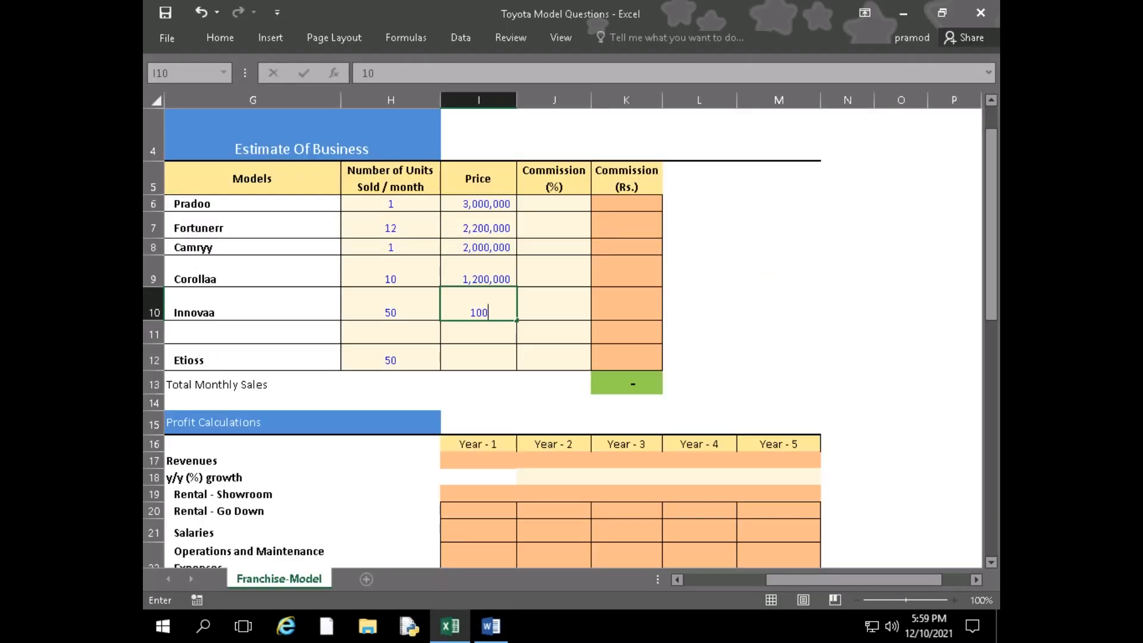
{"action": "key", "text": "alt+Tab"}
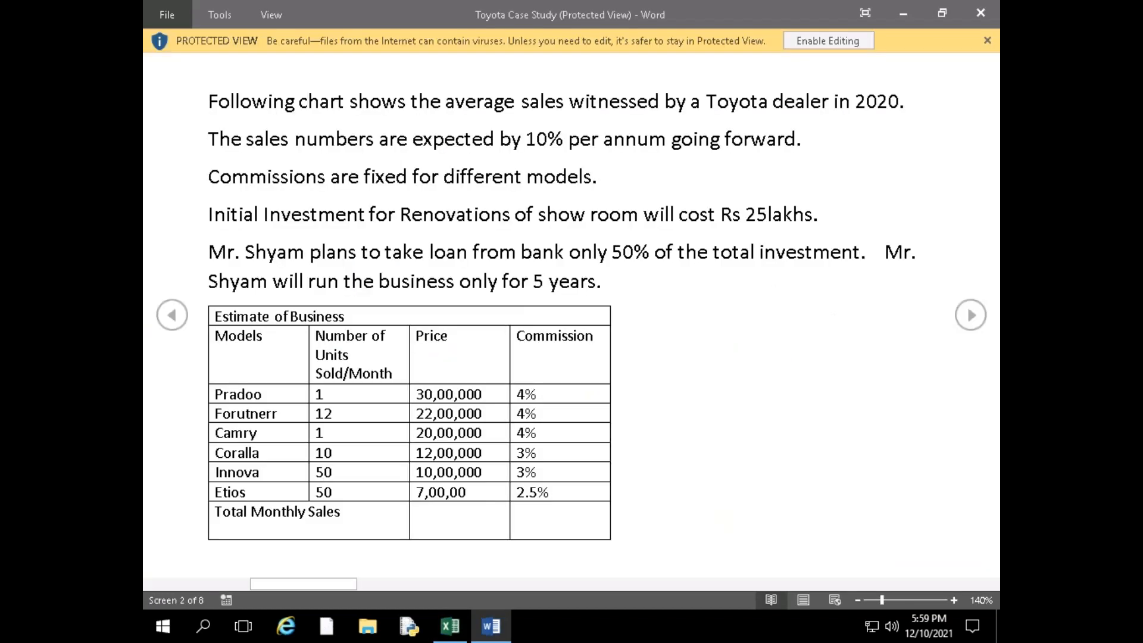
{"action": "key", "text": "alt+Tab"}
{"action": "type", "text": "000"}
{"action": "key", "text": "Return"}
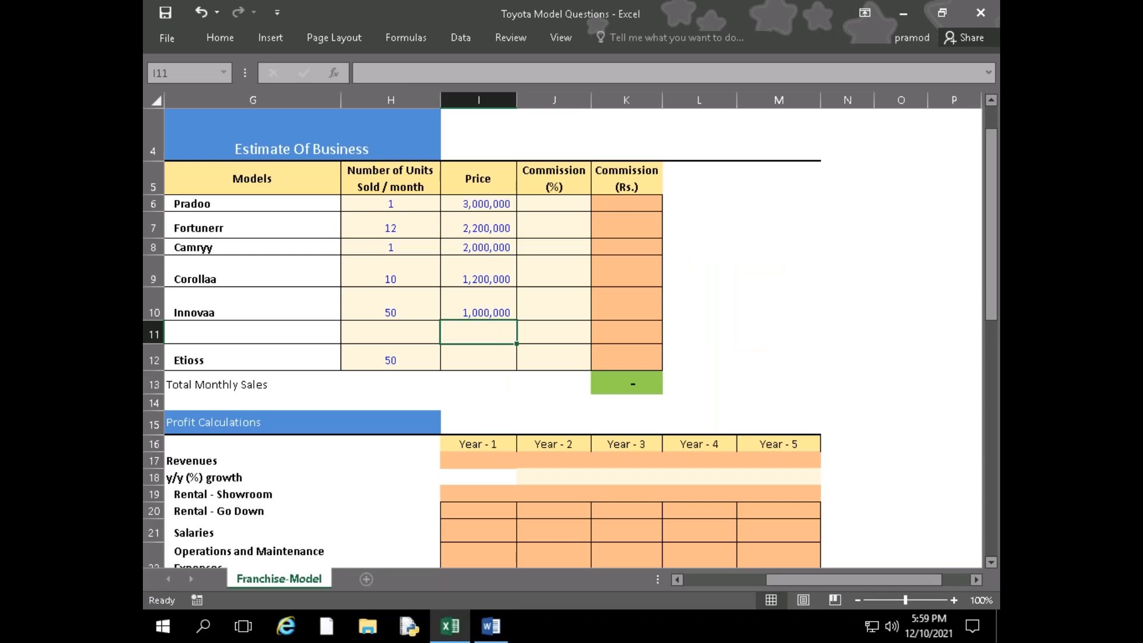
Look up the Etioss price in the case study and enter 70000 in Price cell I12, skipping the unnamed row
{"action": "key", "text": "Down"}
{"action": "key", "text": "Down"}
{"action": "key", "text": "Up"}
{"action": "key", "text": "alt+Tab"}
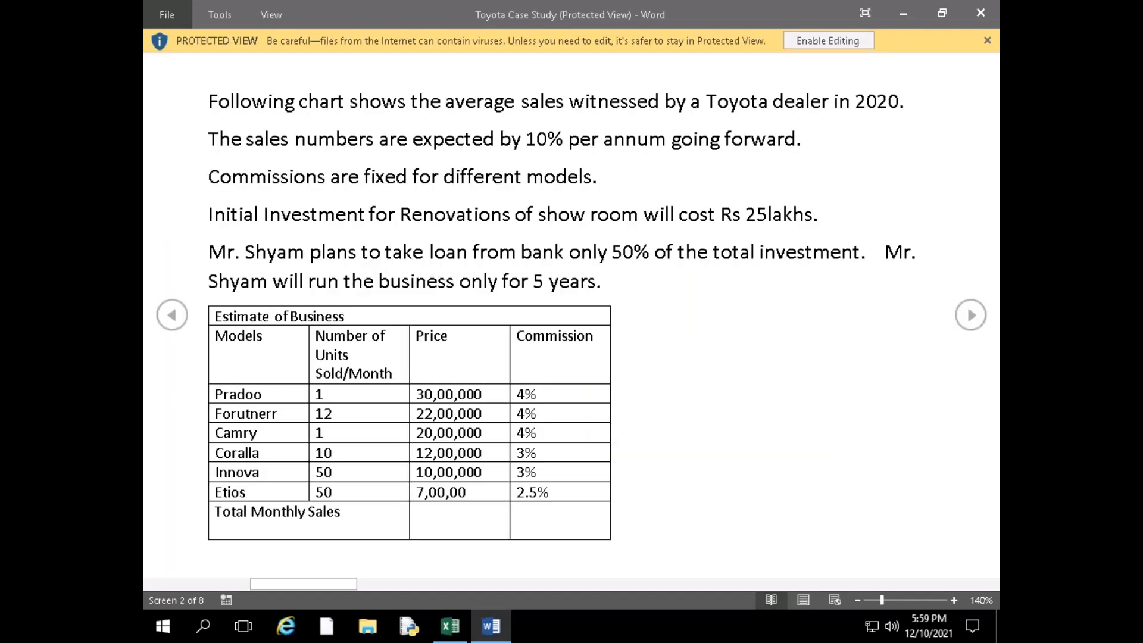
{"action": "key", "text": "alt+Tab"}
{"action": "type", "text": "700"}
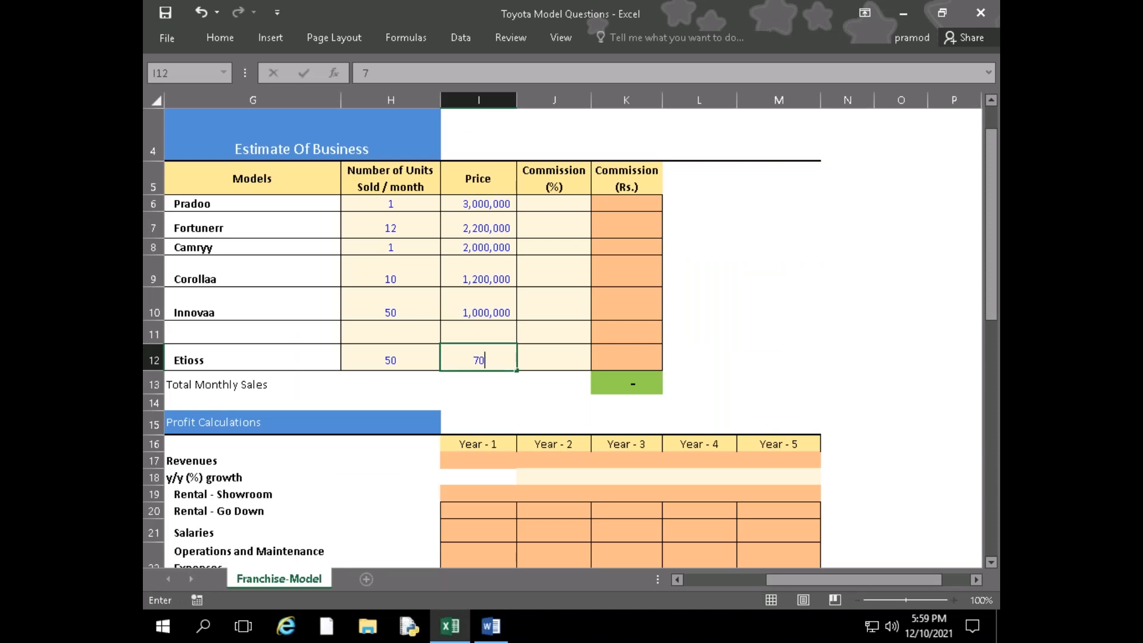
{"action": "key", "text": "alt+Tab"}
{"action": "key", "text": "alt+Tab"}
{"action": "type", "text": "00"}
{"action": "key", "text": "Return"}
Check the case study and fill the Commission (%) cells from Pradoo down to Innovaa with 4% each
{"action": "key", "text": "Right"}
{"action": "key", "text": "Up"}
{"action": "key", "text": "Up"}
{"action": "key", "text": "Up"}
{"action": "key", "text": "Up"}
{"action": "key", "text": "Up"}
{"action": "key", "text": "Up"}
{"action": "key", "text": "Up"}
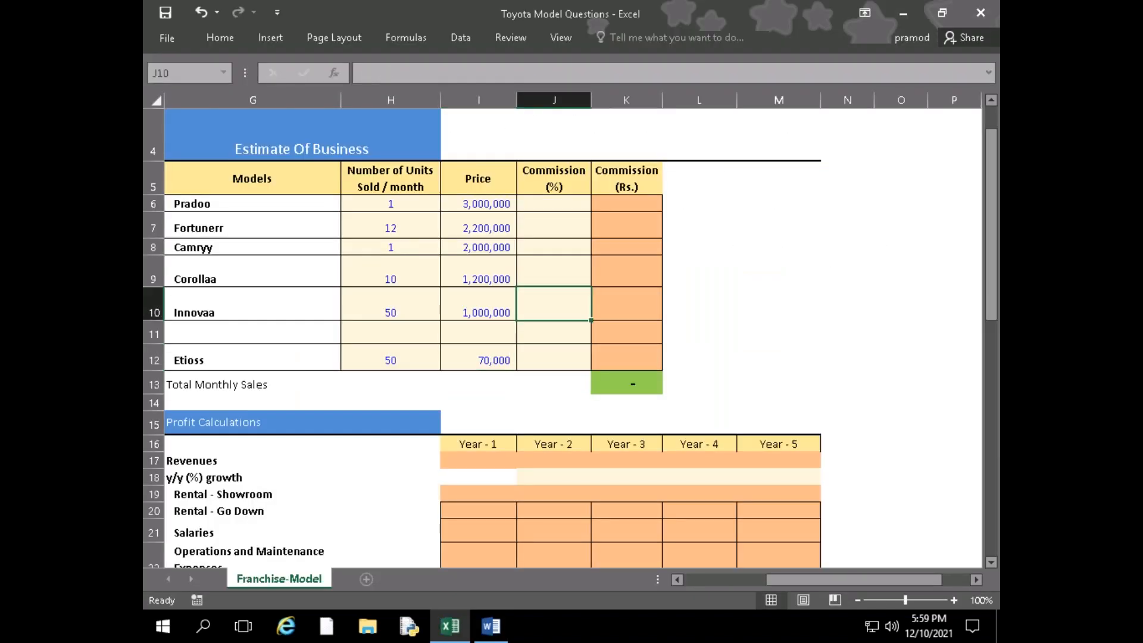
{"action": "key", "text": "alt+Tab"}
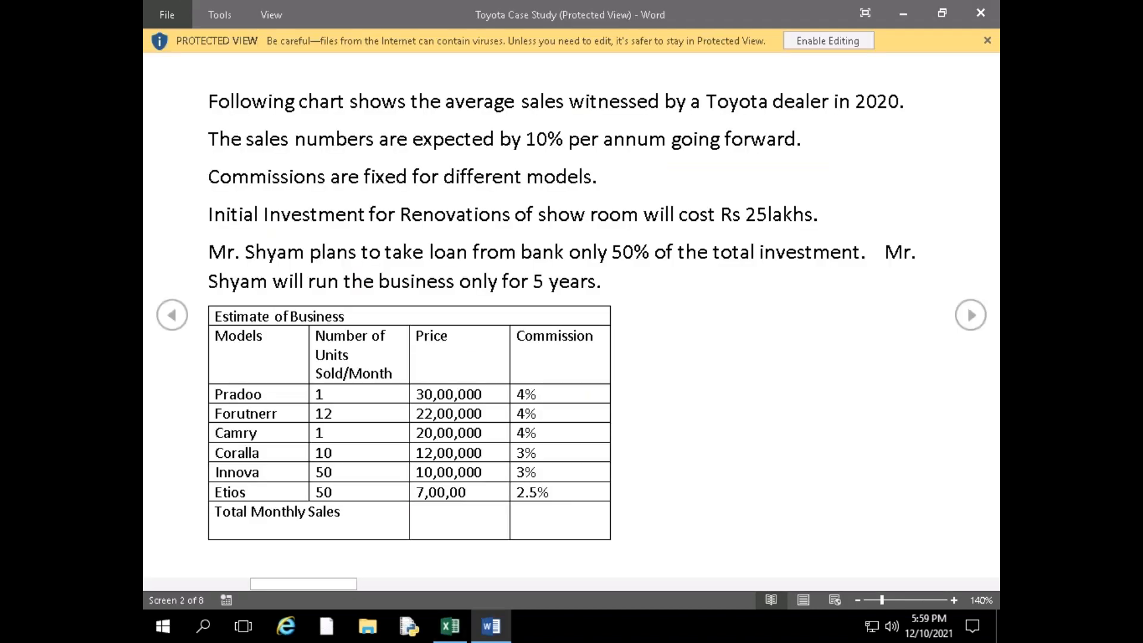
{"action": "key", "text": "alt+Tab"}
{"action": "type", "text": "4%"}
{"action": "key", "text": "Return"}
{"action": "type", "text": "4%"}
{"action": "key", "text": "Return"}
{"action": "type", "text": "4%"}
{"action": "key", "text": "Return"}
{"action": "type", "text": "4%"}
{"action": "key", "text": "Return"}
{"action": "type", "text": "4%"}
{"action": "key", "text": "Return"}
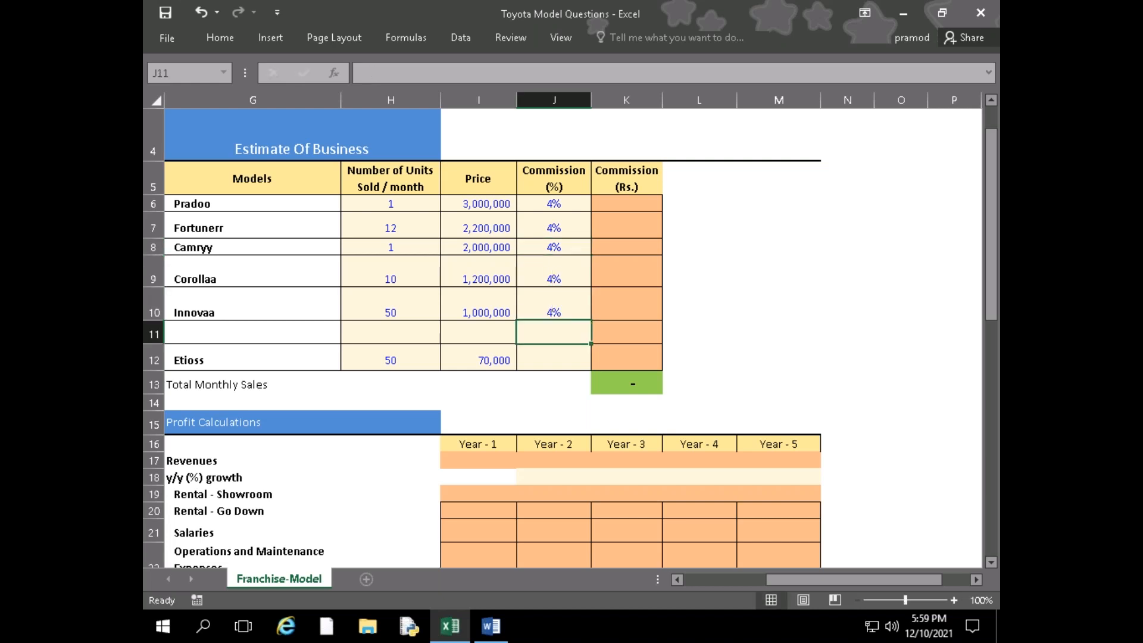
Check the commissions in the case study and set the Commission (%) cells of Innovaa and Corollaa to 3%
{"action": "key", "text": "alt+Tab"}
{"action": "key", "text": "alt+Tab"}
{"action": "key", "text": "alt+Tab"}
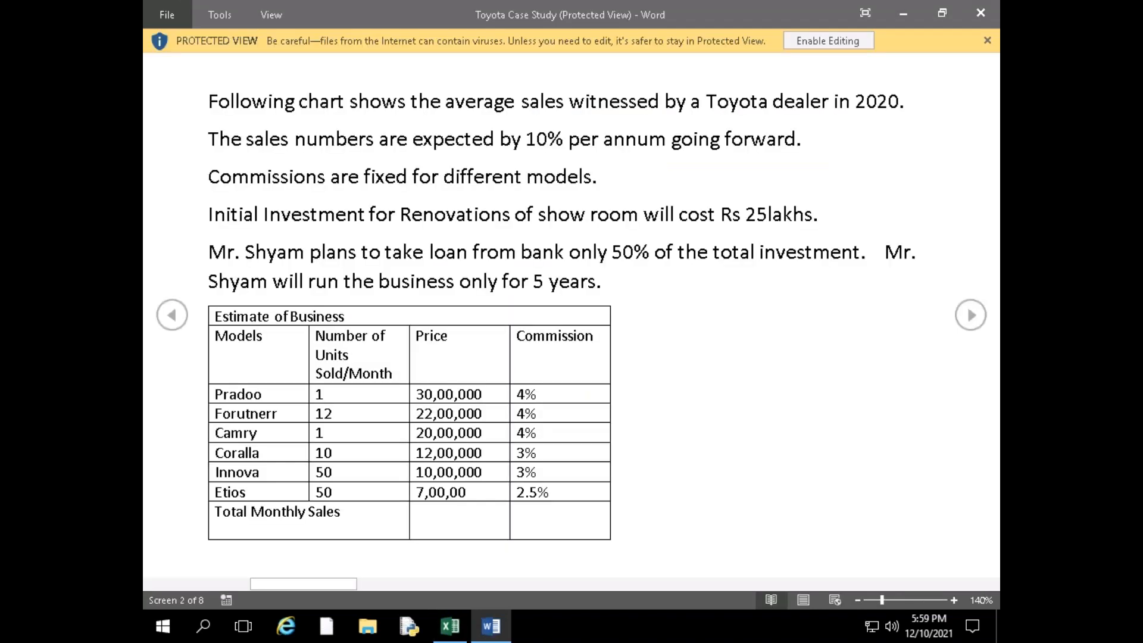
{"action": "key", "text": "alt+Tab"}
{"action": "key", "text": "Up"}
{"action": "type", "text": "3%"}
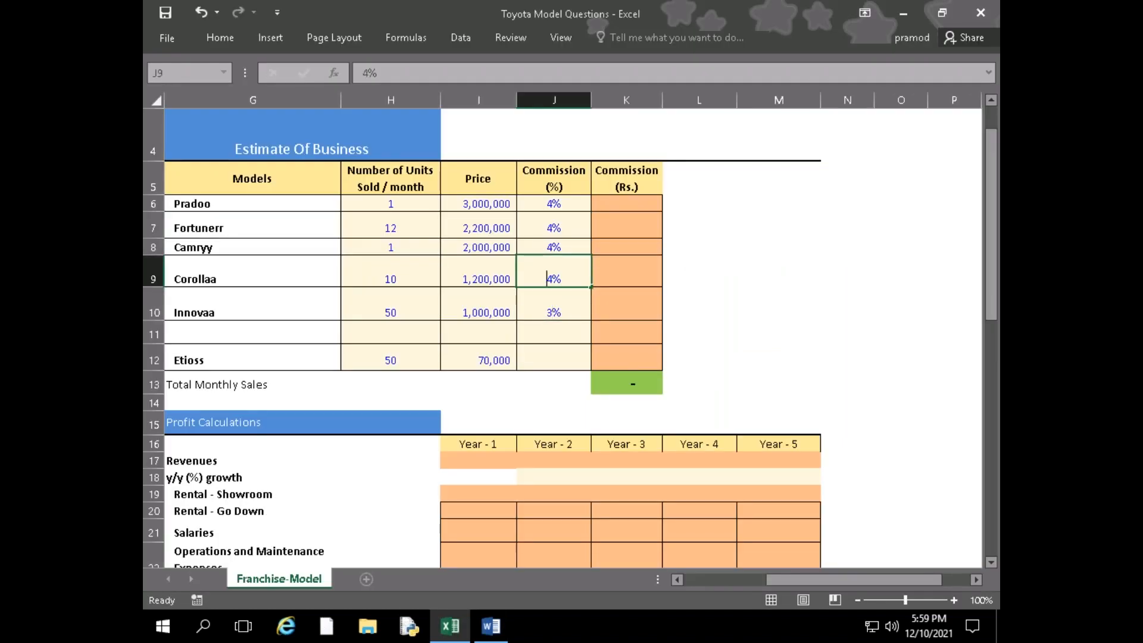
{"action": "key", "text": "Return"}
Look up the Etioss commission in the case study and enter 2.5% in its Commission (%) cell
{"action": "key", "text": "Down"}
{"action": "key", "text": "Down"}
{"action": "key", "text": "alt+Tab"}
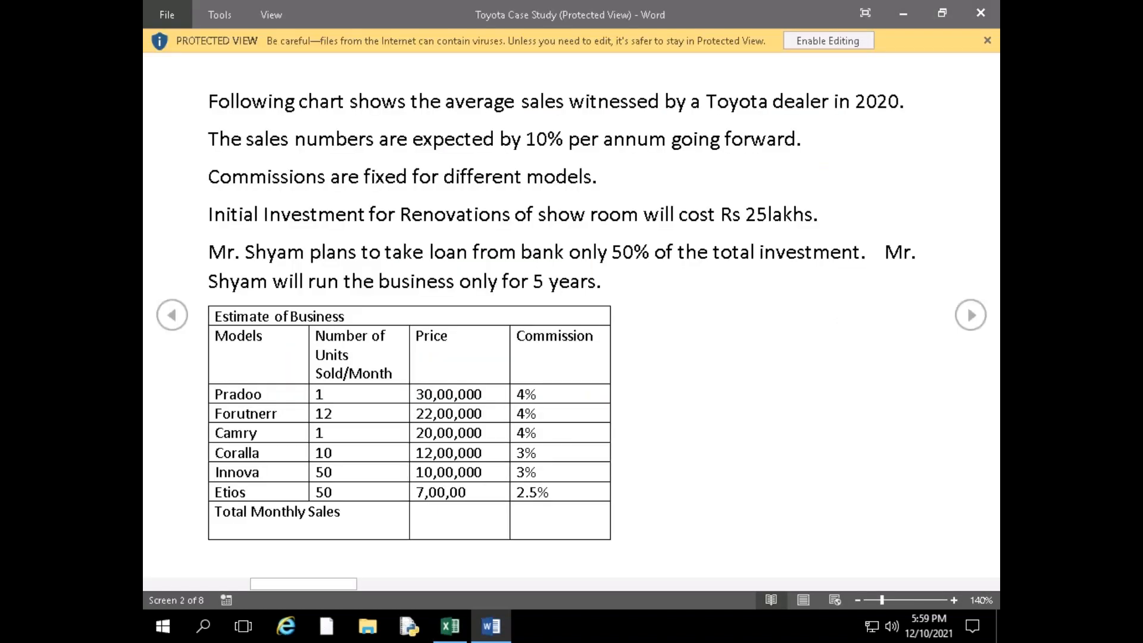
{"action": "key", "text": "alt+Tab"}
{"action": "type", "text": "2.5%"}
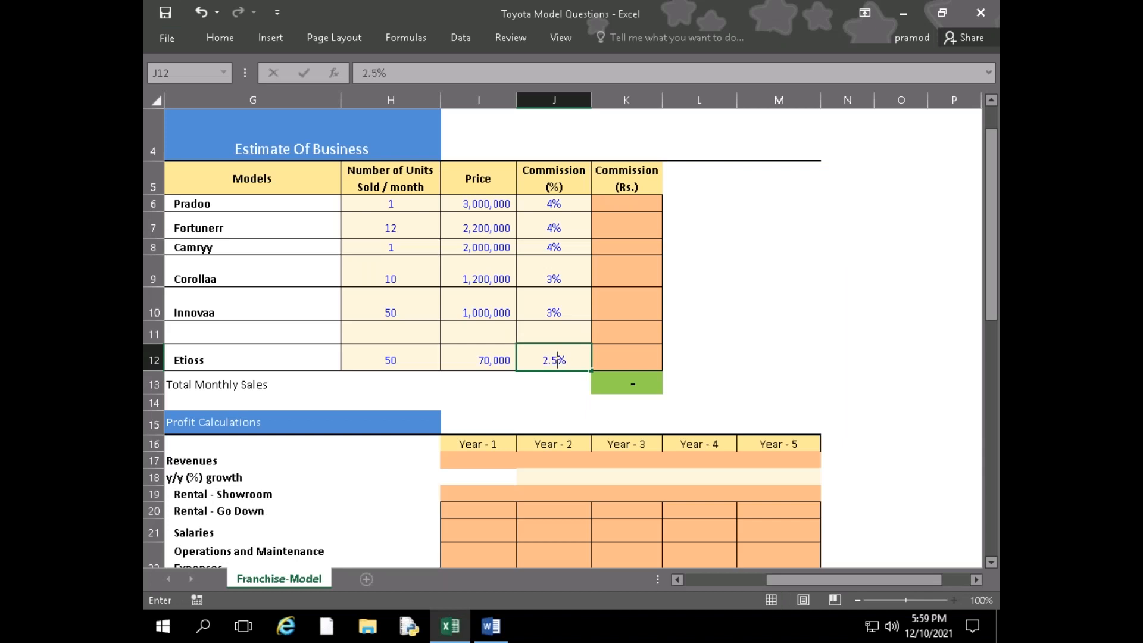
{"action": "key", "text": "Return"}
{"action": "key", "text": "Left"}
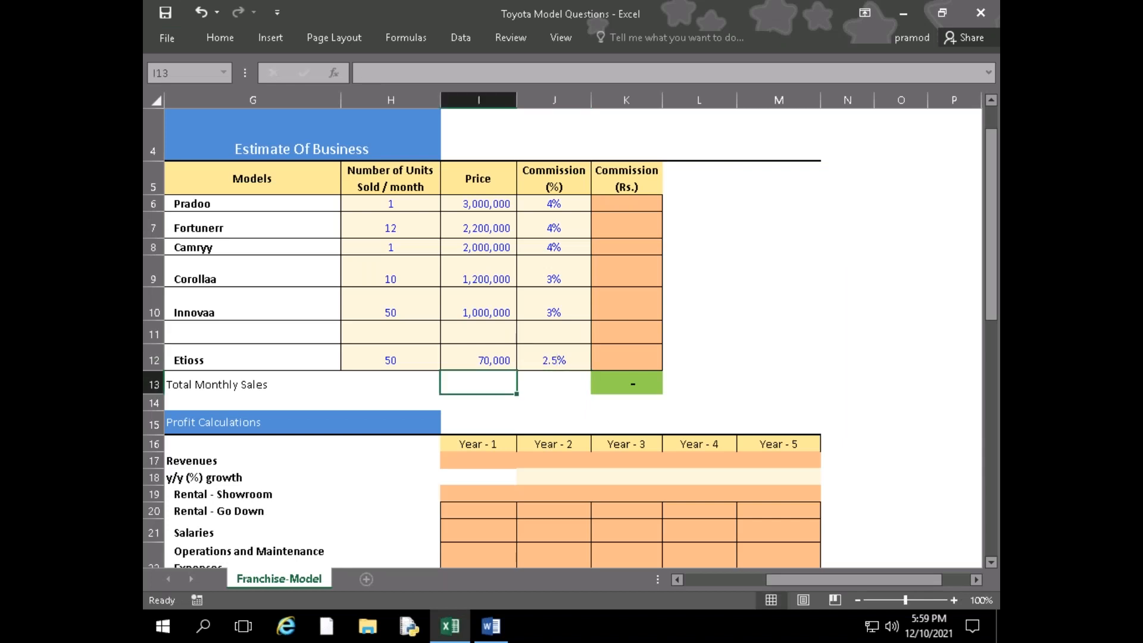
{"action": "key", "text": "Right"}
{"action": "key", "text": "Up"}
{"action": "key", "text": "Up"}
{"action": "key", "text": "Right"}
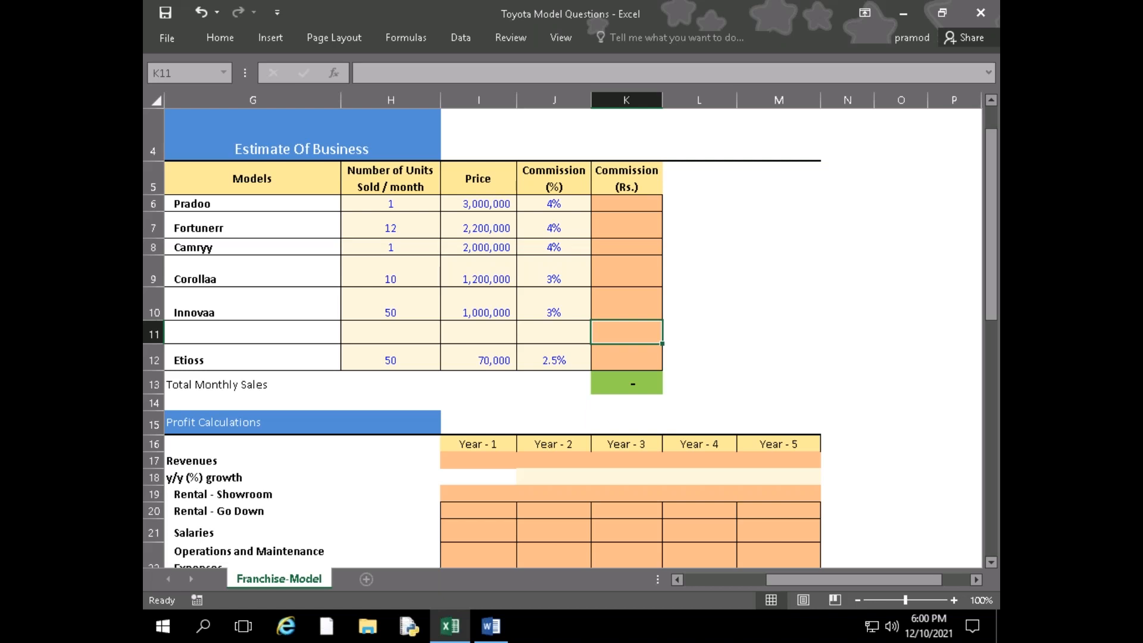
{"action": "left_click", "coordinate": [193, 316]}
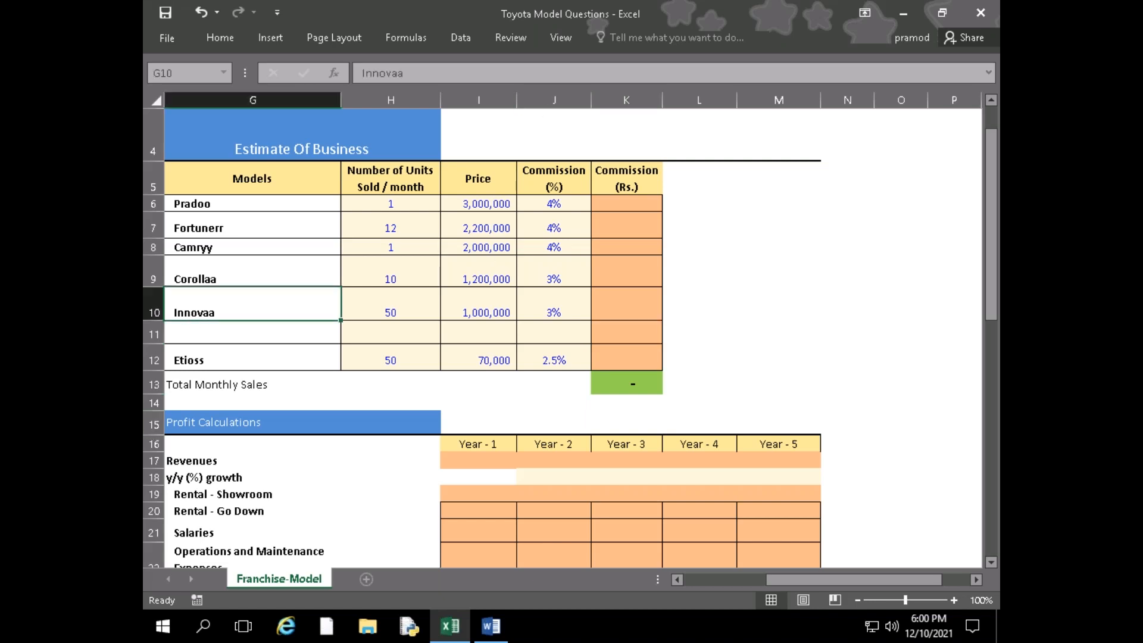
{"action": "type", "text": "0"}
{"action": "key", "text": "ctrl+z"}
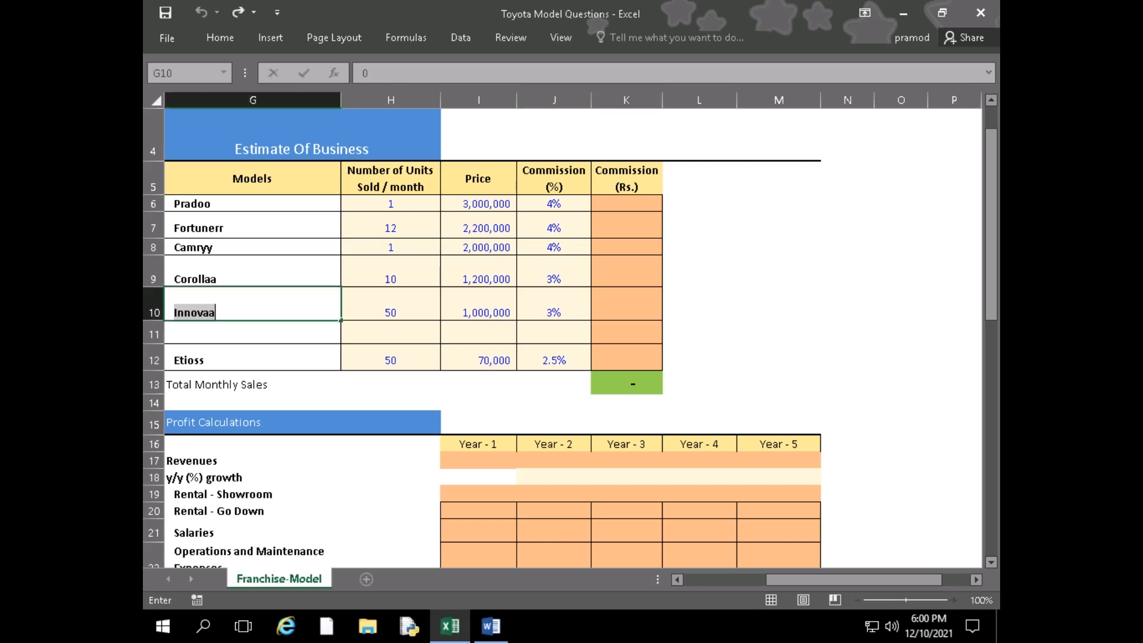
{"action": "key", "text": "Return"}
Review the Initial Costs figures from the Initial Rennovation amount down to the Total Capital formula
{"action": "key", "text": "Left"}
{"action": "key", "text": "Home"}
{"action": "key", "text": "Right"}
{"action": "key", "text": "Right"}
{"action": "key", "text": "Right"}
{"action": "key", "text": "Up"}
{"action": "key", "text": "Up"}
{"action": "key", "text": "Up"}
{"action": "key", "text": "Left"}
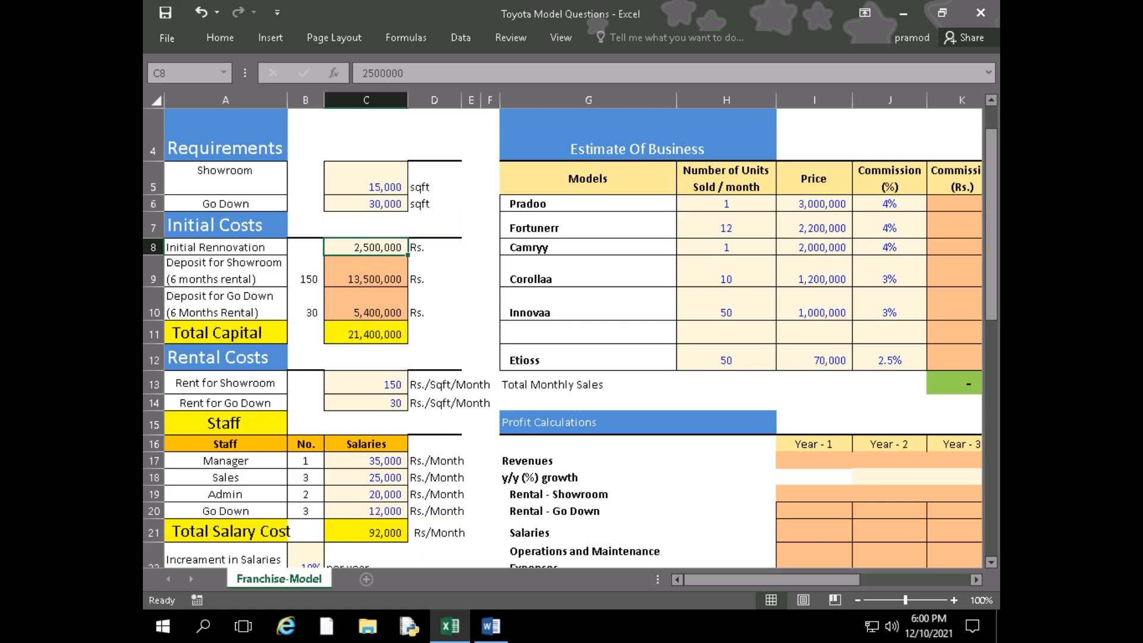
{"action": "key", "text": "Down"}
{"action": "key", "text": "Down"}
{"action": "key", "text": "Down"}
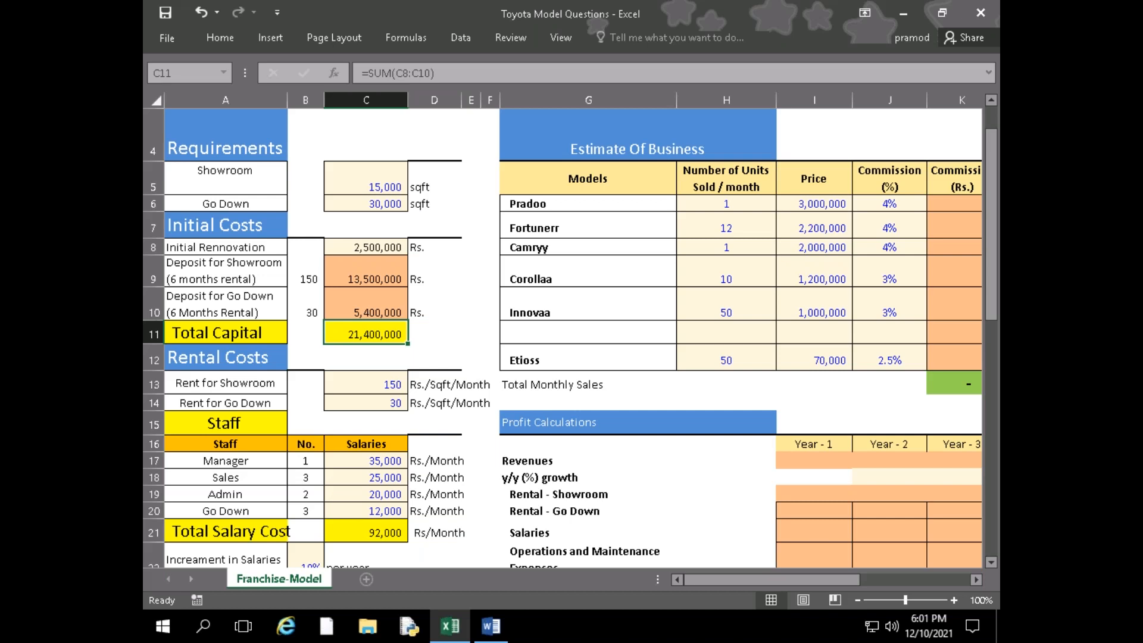
Examine the showroom rent rate and the six-month deposit formulas for the showroom and go down
{"action": "left_click", "coordinate": [366, 383]}
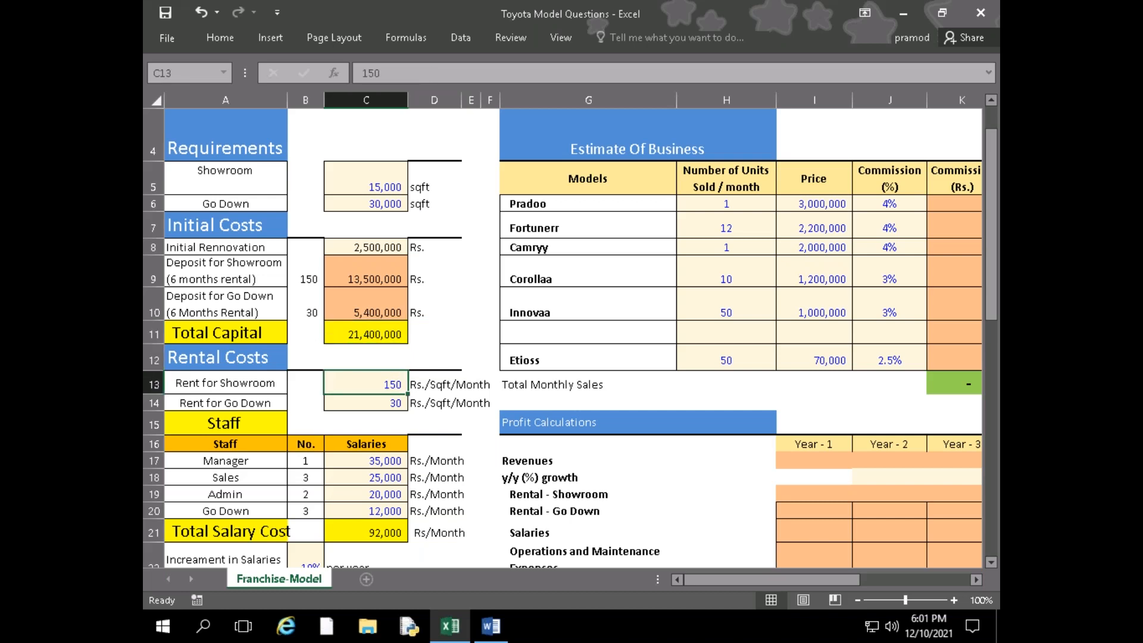
{"action": "key", "text": "Up"}
{"action": "key", "text": "Up"}
{"action": "key", "text": "Up"}
{"action": "key", "text": "Up"}
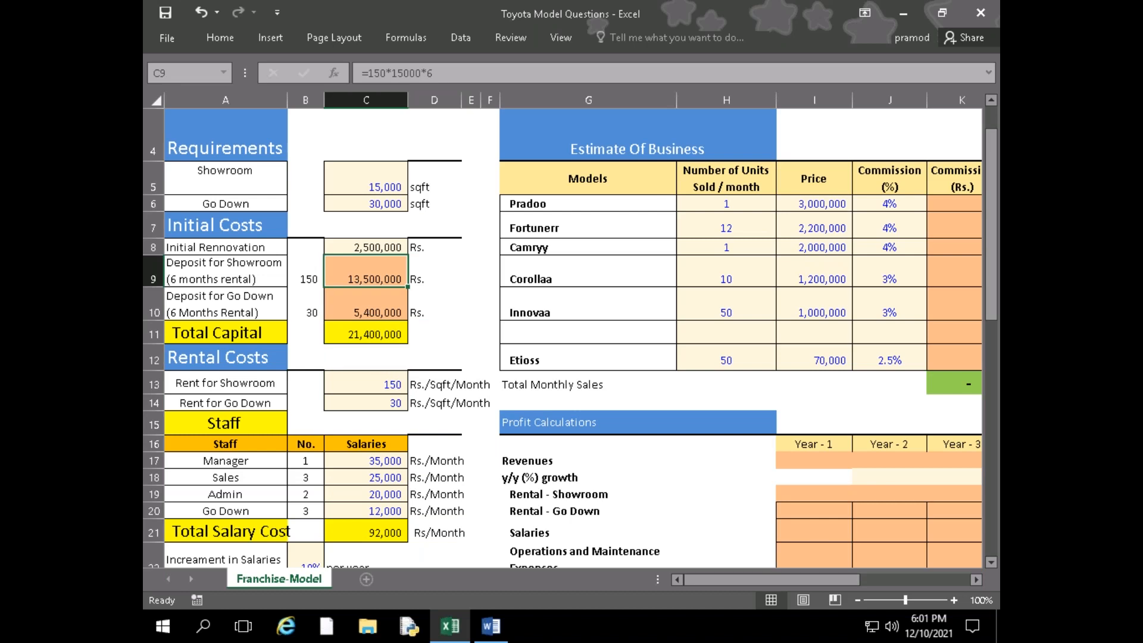
{"action": "key", "text": "F2"}
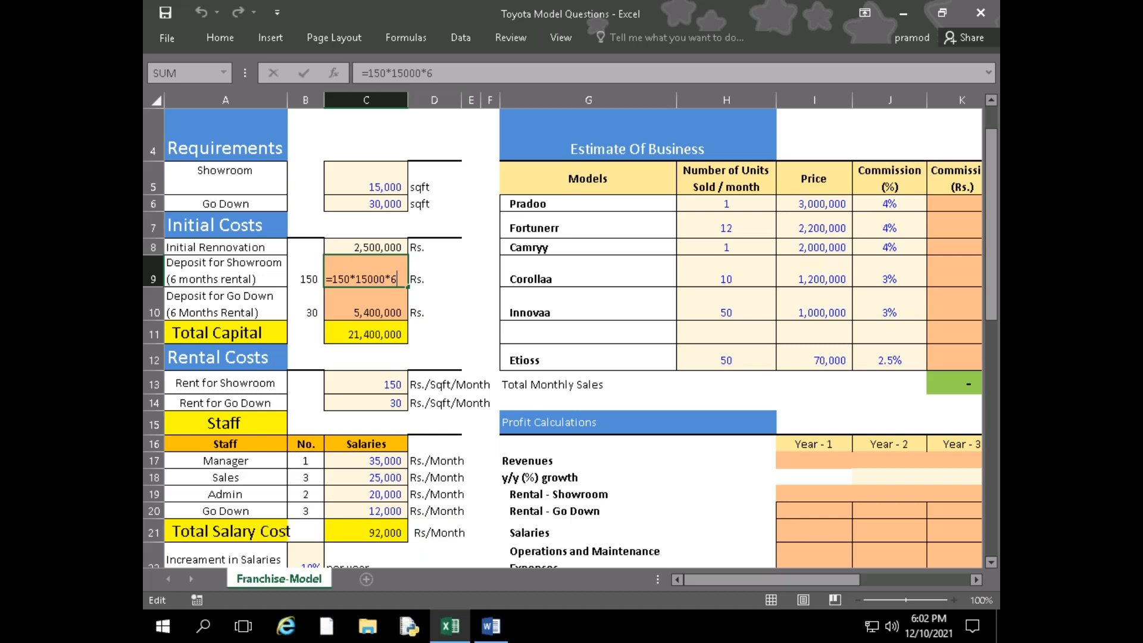
{"action": "key", "text": "Return"}
{"action": "key", "text": "Up"}
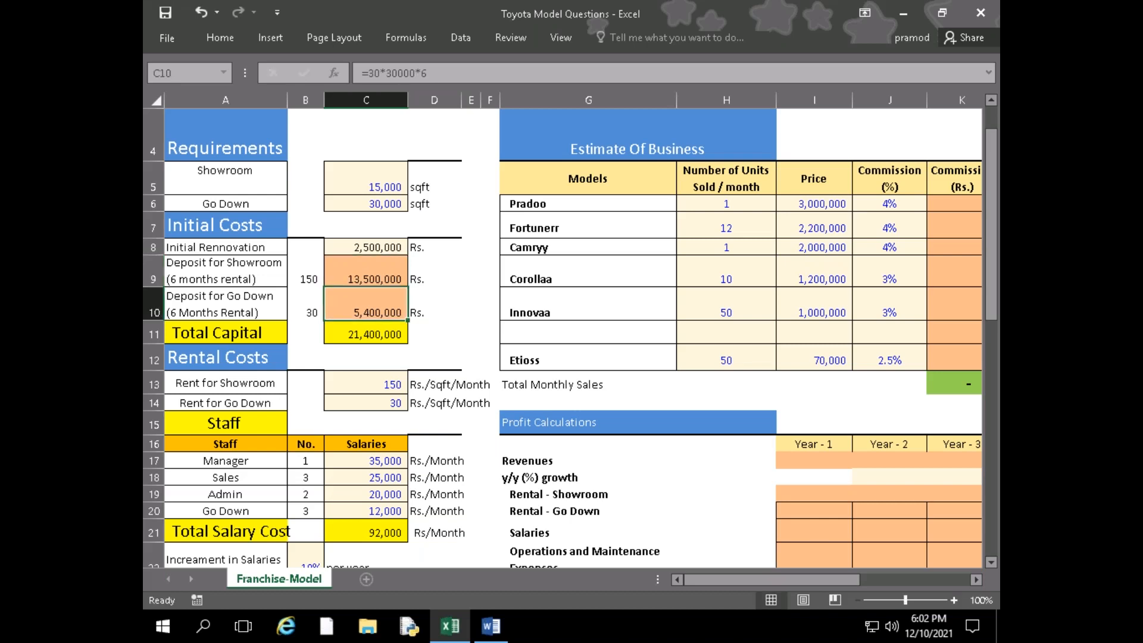
{"action": "key", "text": "Right"}
{"action": "key", "text": "Right"}
{"action": "key", "text": "Down"}
{"action": "key", "text": "Down"}
{"action": "key", "text": "Up"}
{"action": "key", "text": "Up"}
{"action": "key", "text": "Up"}
{"action": "key", "text": "Up"}
{"action": "key", "text": "Up"}
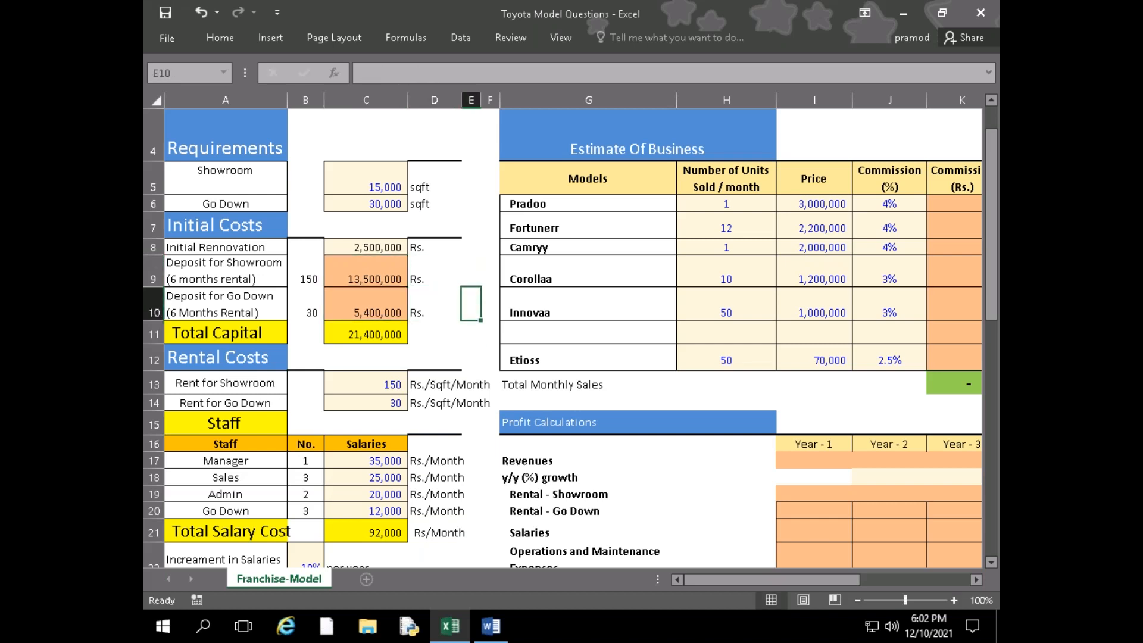
Enter the formula =6/12 in the blank cell C4 beside the Requirements heading
{"action": "key", "text": "Up"}
{"action": "key", "text": "Up"}
{"action": "key", "text": "Up"}
{"action": "key", "text": "Left"}
{"action": "key", "text": "Left"}
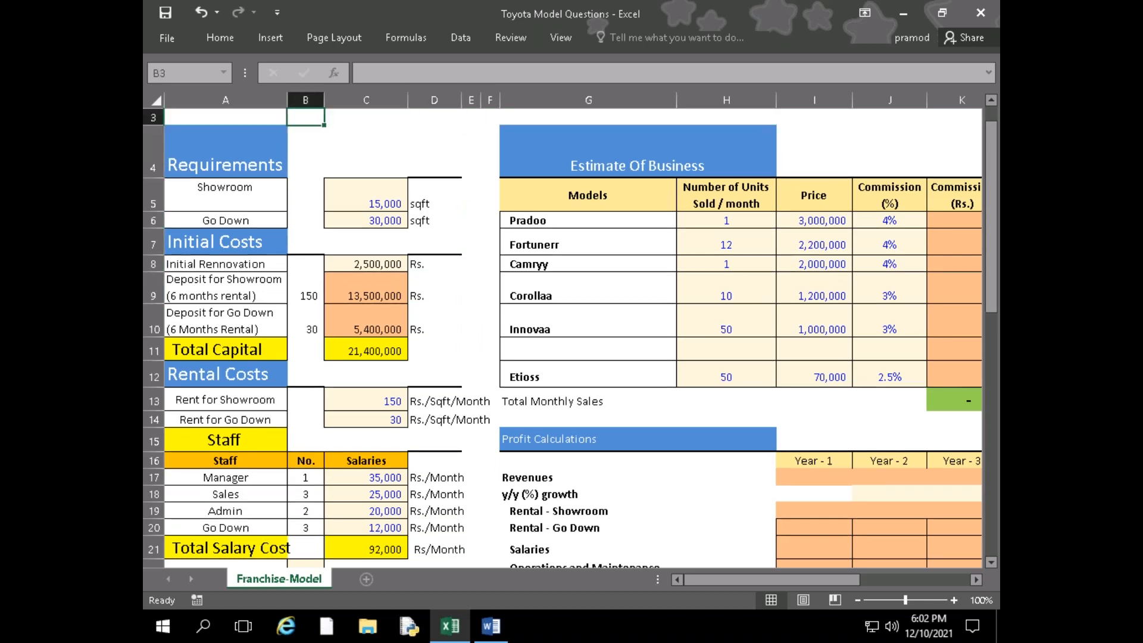
{"action": "key", "text": "Down"}
{"action": "type", "text": "=6/12"}
{"action": "key", "text": "Return"}
{"action": "key", "text": "Up"}
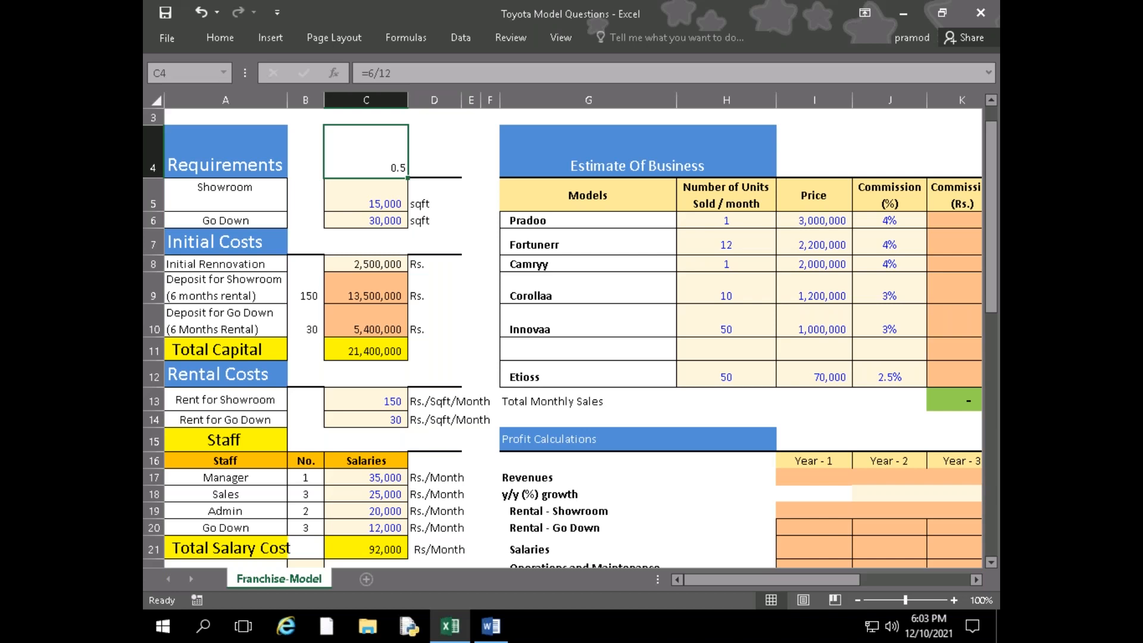
{"action": "key", "text": "Down"}
{"action": "key", "text": "Down"}
{"action": "key", "text": "Down"}
{"action": "key", "text": "Up"}
{"action": "key", "text": "Up"}
{"action": "key", "text": "Up"}
{"action": "key", "text": "Up"}
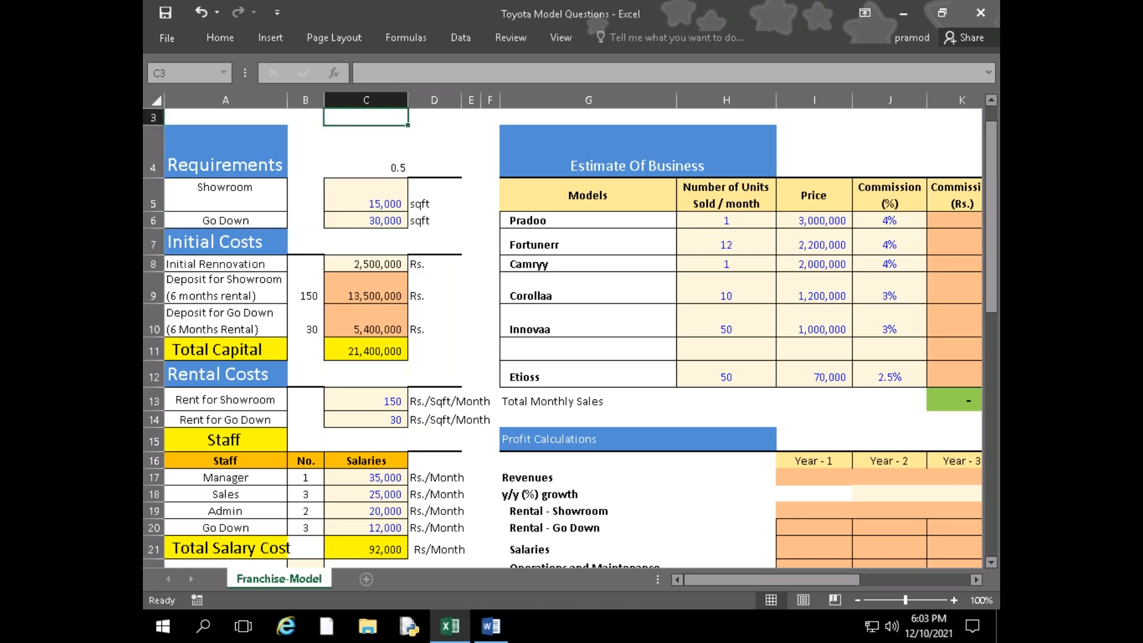
Replace the formula in C4 with the showroom rent calculation =150*15000*6/12
{"action": "key", "text": "Down"}
{"action": "key", "text": "Left"}
{"action": "key", "text": "Right"}
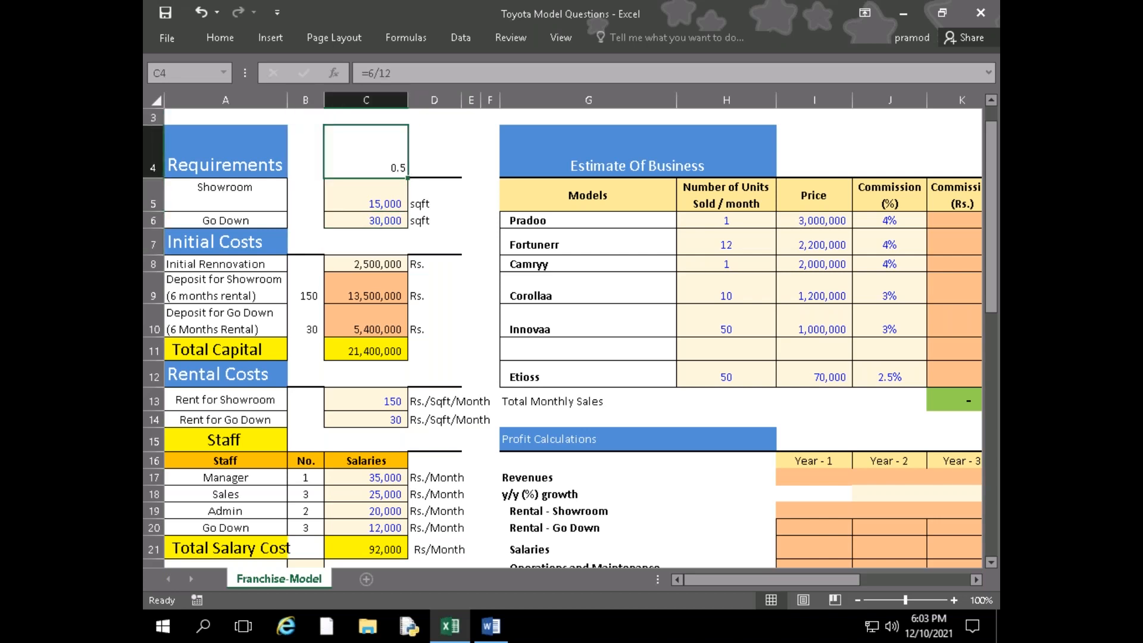
{"action": "type", "text": "=150*15000"}
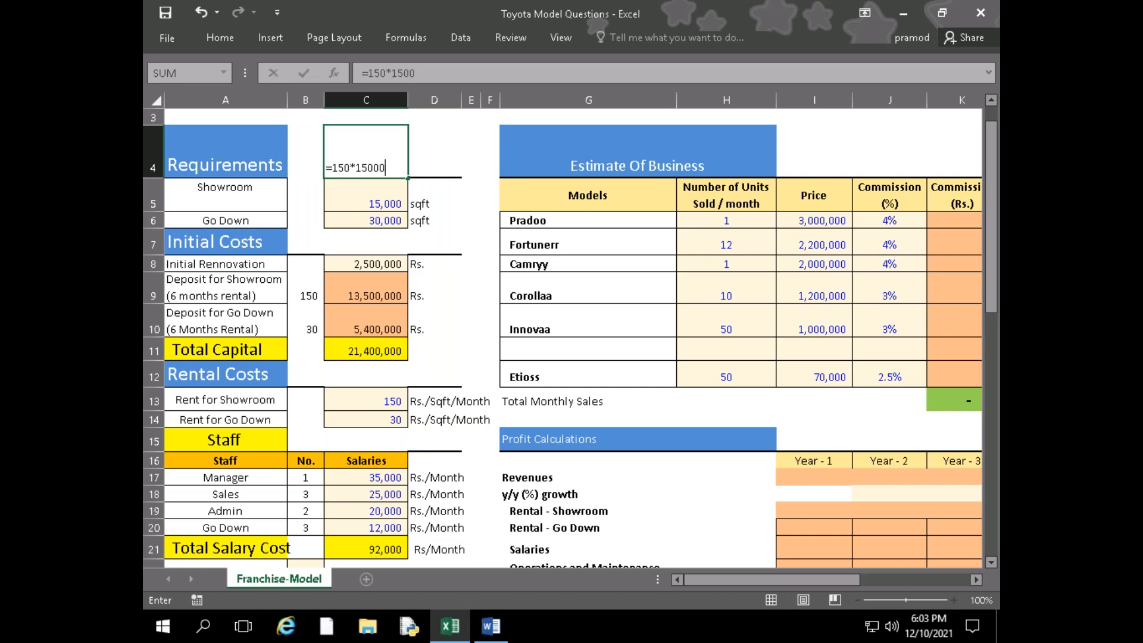
{"action": "type", "text": "*"}
{"action": "type", "text": "0.5"}
{"action": "key", "text": "Return"}
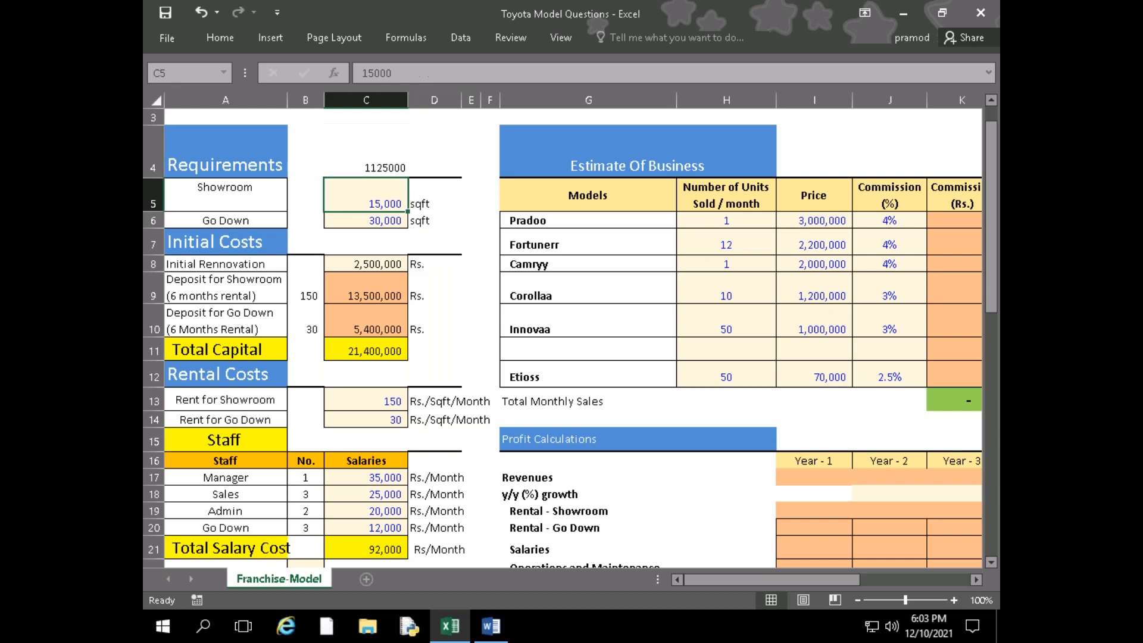
{"action": "key", "text": "Up"}
{"action": "key", "text": "Down"}
{"action": "key", "text": "Down"}
{"action": "key", "text": "Down"}
{"action": "key", "text": "Down"}
{"action": "key", "text": "Down"}
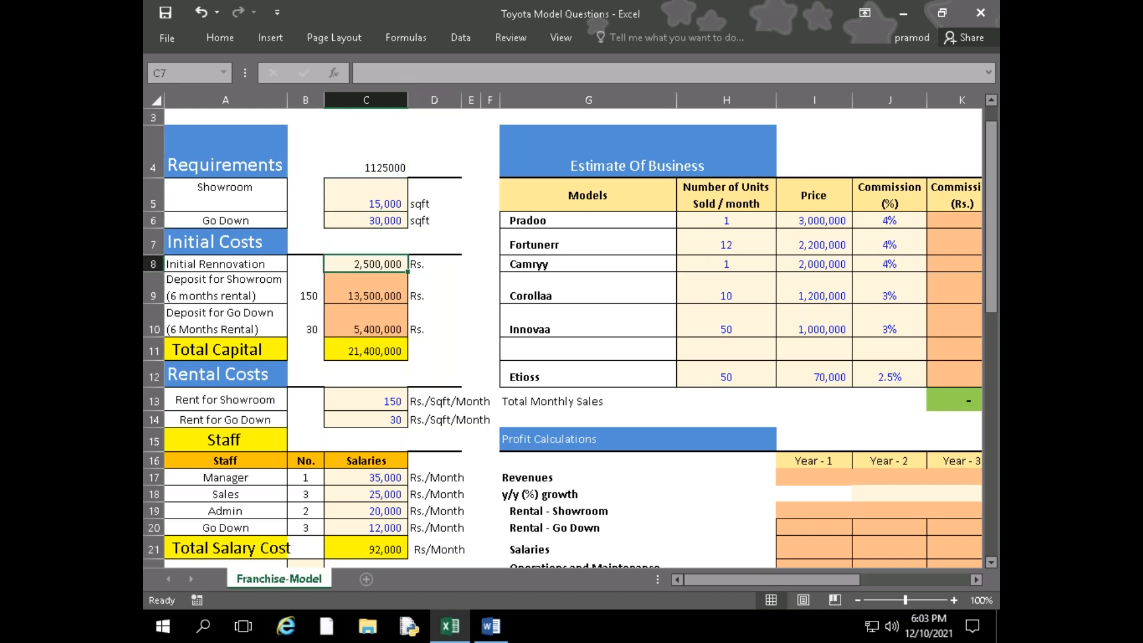
{"action": "key", "text": "Up"}
{"action": "key", "text": "Up"}
{"action": "key", "text": "Up"}
{"action": "key", "text": "Up"}
{"action": "key", "text": "Up"}
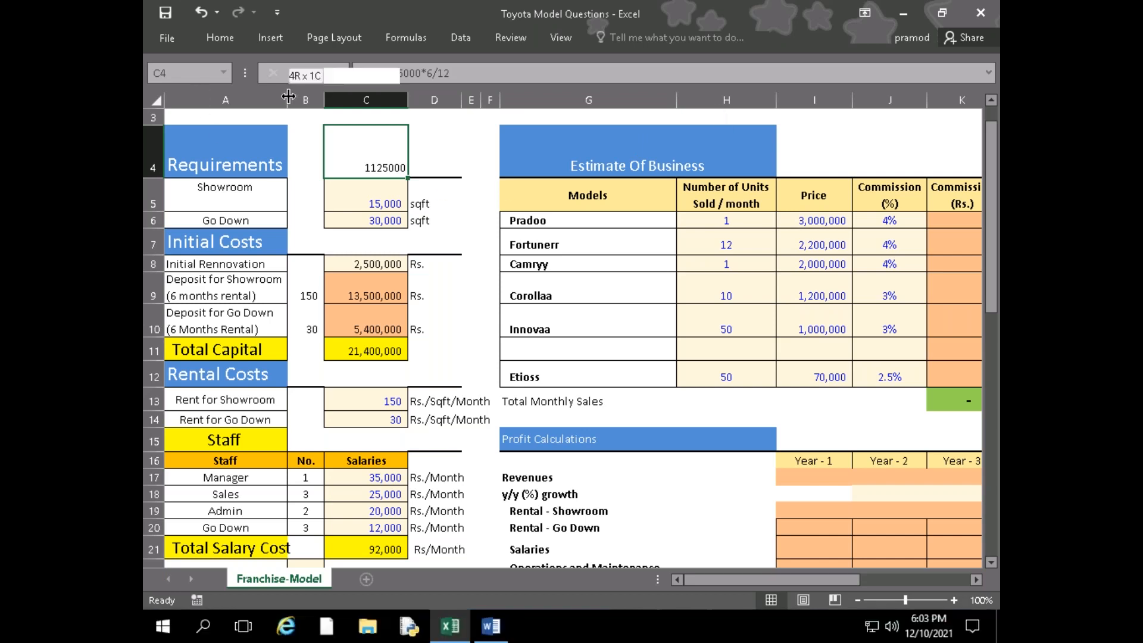
Widen column A slightly so the Total Salary Cost label fits inside it
{"action": "left_click_drag", "start_coordinate": [287, 100], "coordinate": [297, 100]}
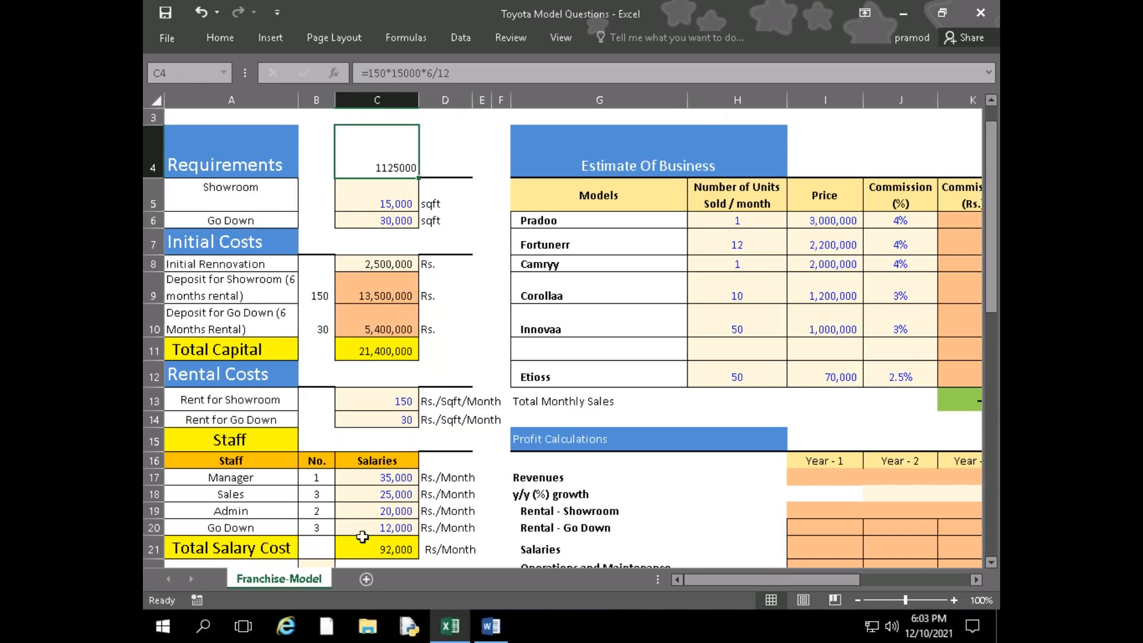
{"action": "left_click", "coordinate": [316, 543]}
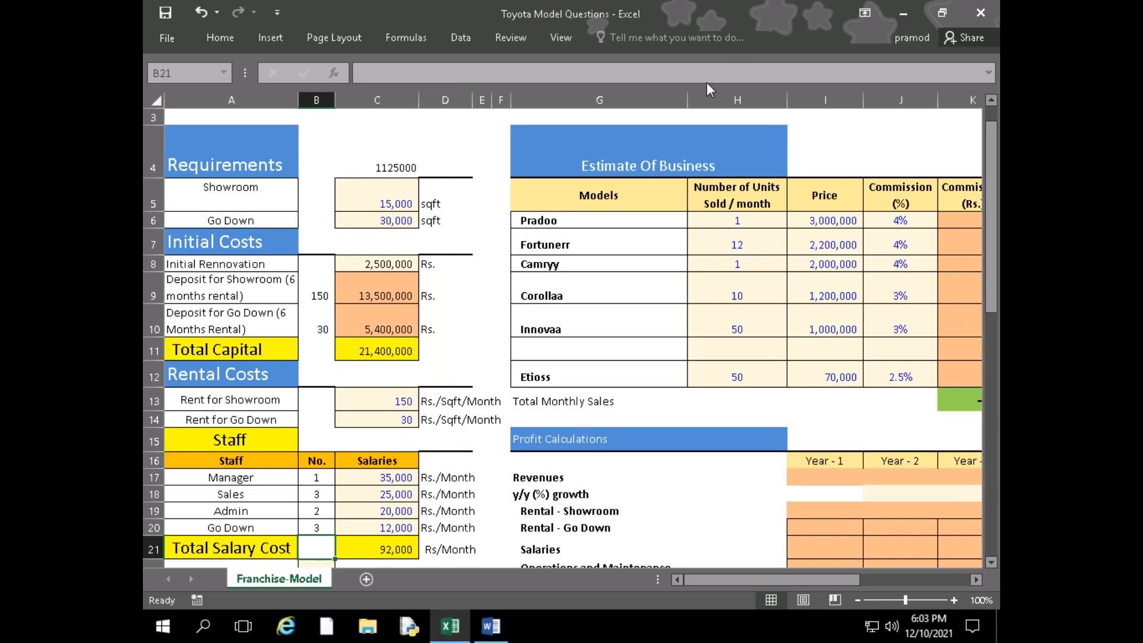
{"action": "left_click", "coordinate": [433, 153]}
{"action": "left_click", "coordinate": [461, 233]}
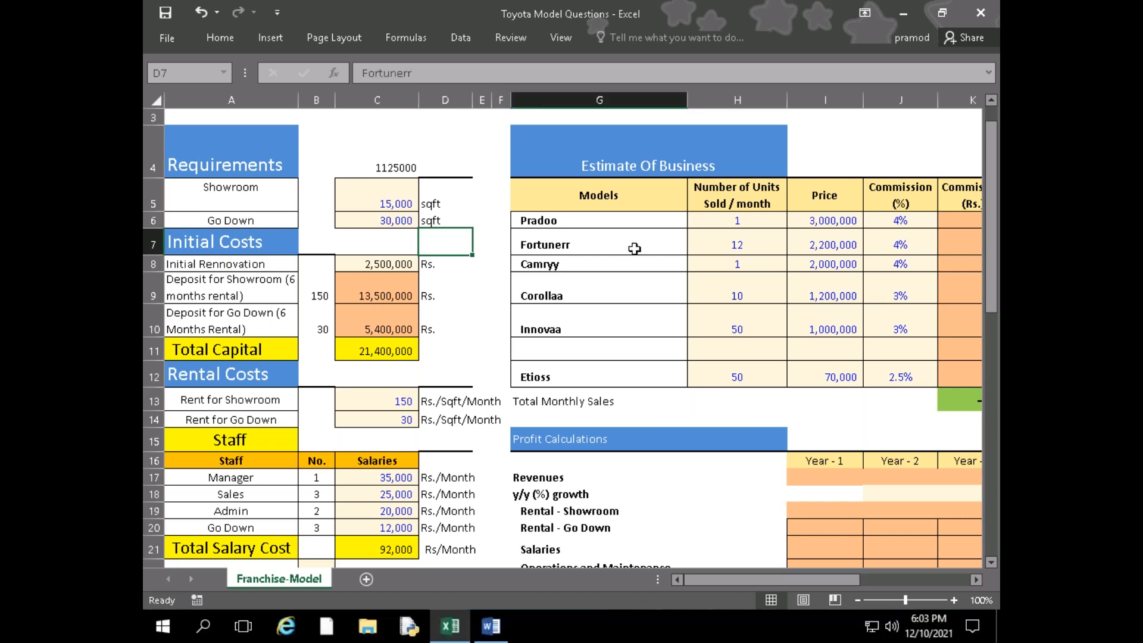
{"action": "left_click", "coordinate": [632, 247]}
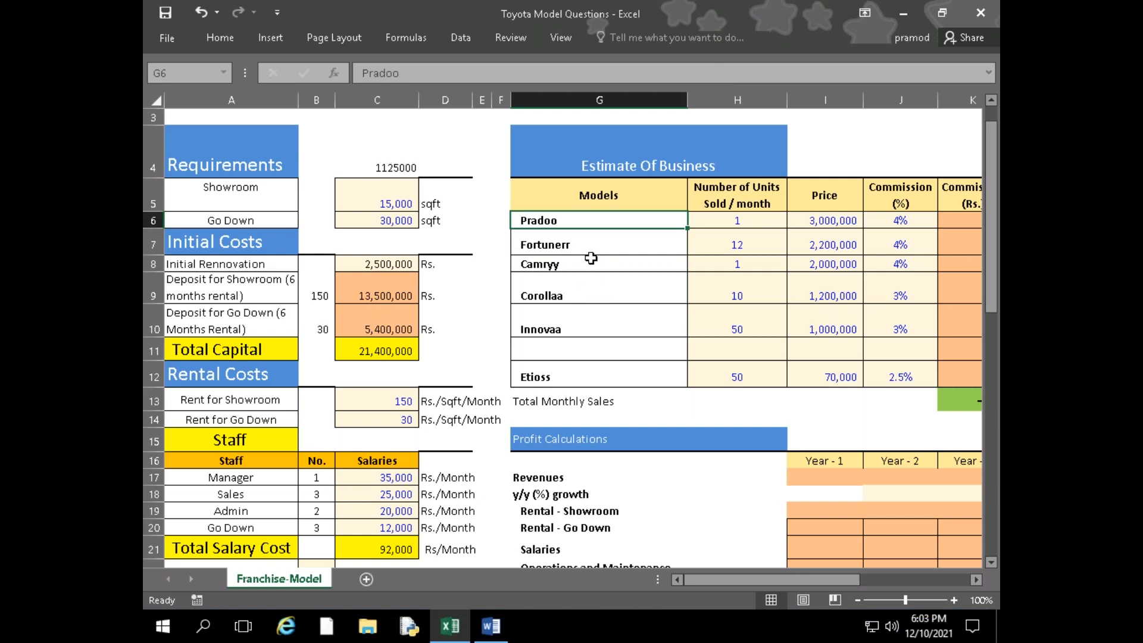
{"action": "left_click", "coordinate": [591, 258]}
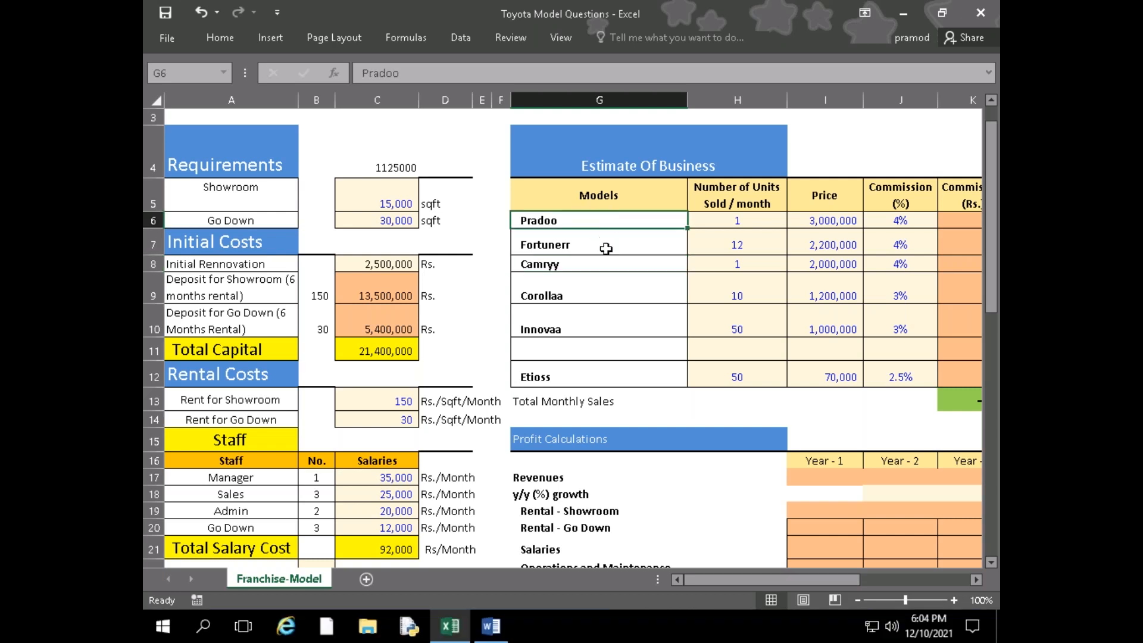
{"action": "left_click", "coordinate": [606, 249]}
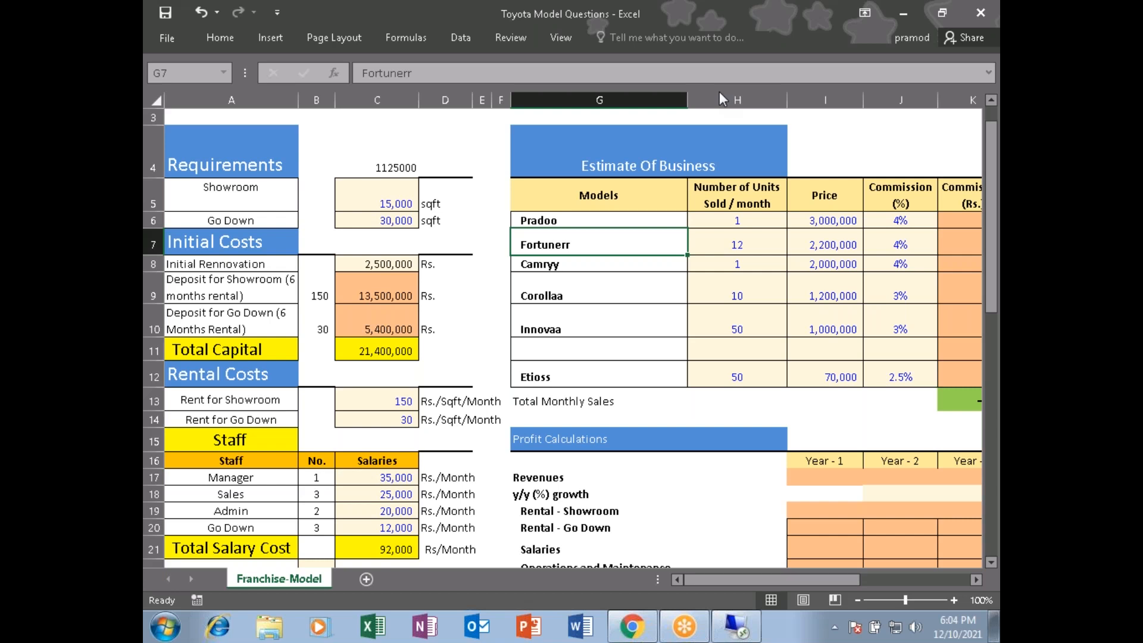
{"action": "left_click", "coordinate": [608, 269]}
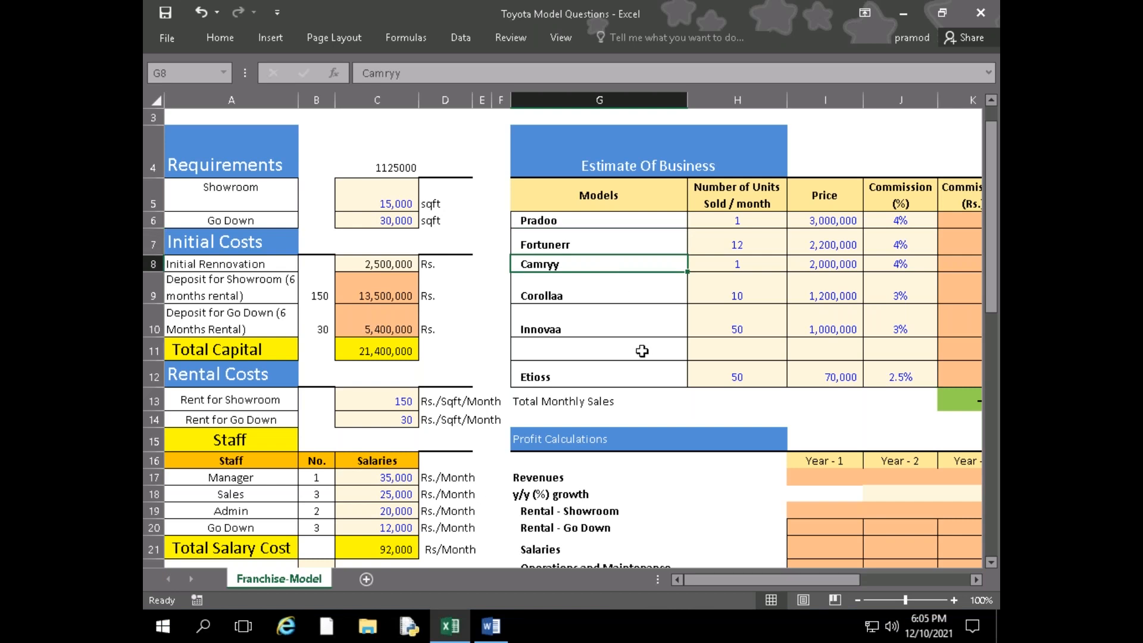
{"action": "key", "text": "Right"}
{"action": "key", "text": "Right"}
{"action": "key", "text": "Right"}
{"action": "key", "text": "Right"}
{"action": "key", "text": "Right"}
{"action": "key", "text": "Left"}
{"action": "key", "text": "Left"}
{"action": "key", "text": "Left"}
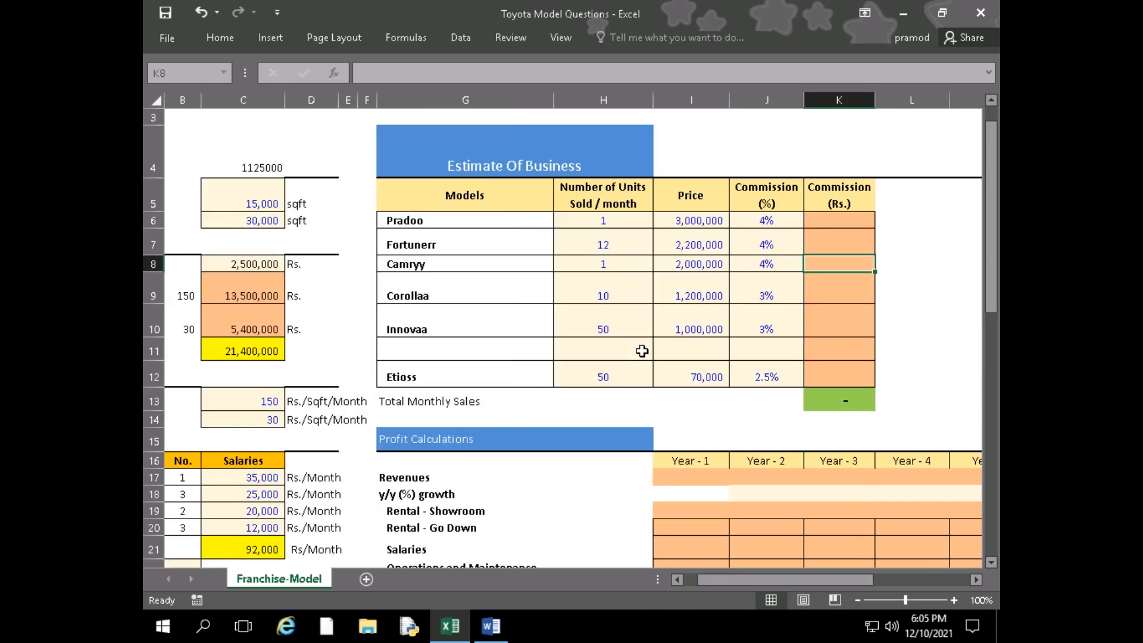
{"action": "key", "text": "Left"}
{"action": "key", "text": "Left"}
{"action": "key", "text": "Left"}
{"action": "key", "text": "Left"}
{"action": "key", "text": "Left"}
{"action": "key", "text": "Left"}
{"action": "key", "text": "Left"}
{"action": "key", "text": "Left"}
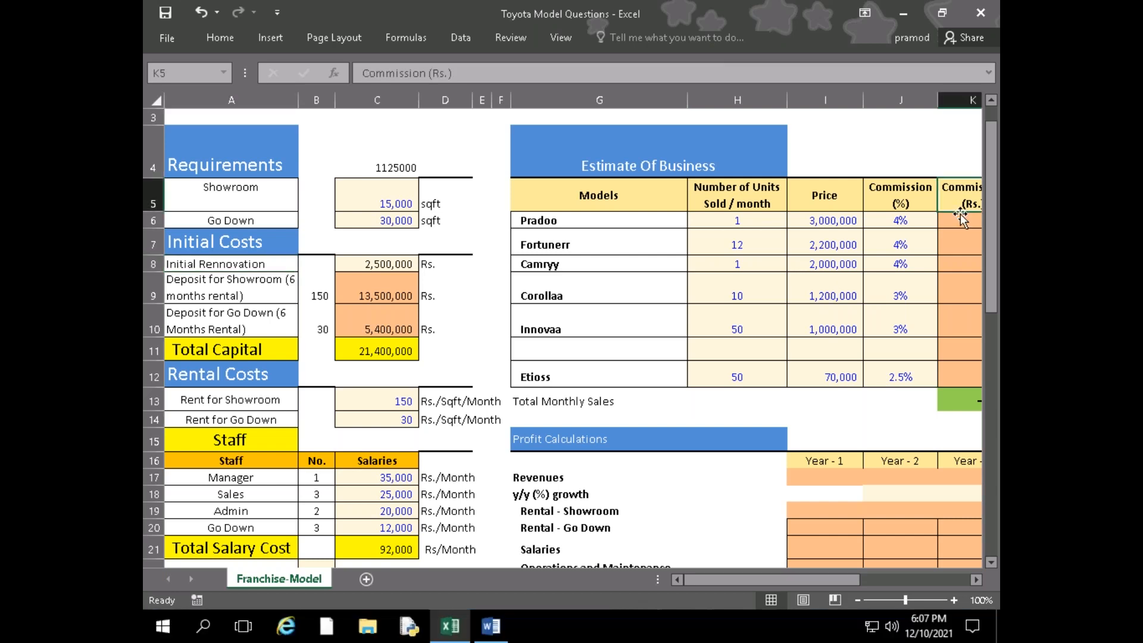
Calculate Pradoo's commission in rupees in K6 as units sold times price times commission percentage, =H6*I6*J6
{"action": "left_click", "coordinate": [959, 222]}
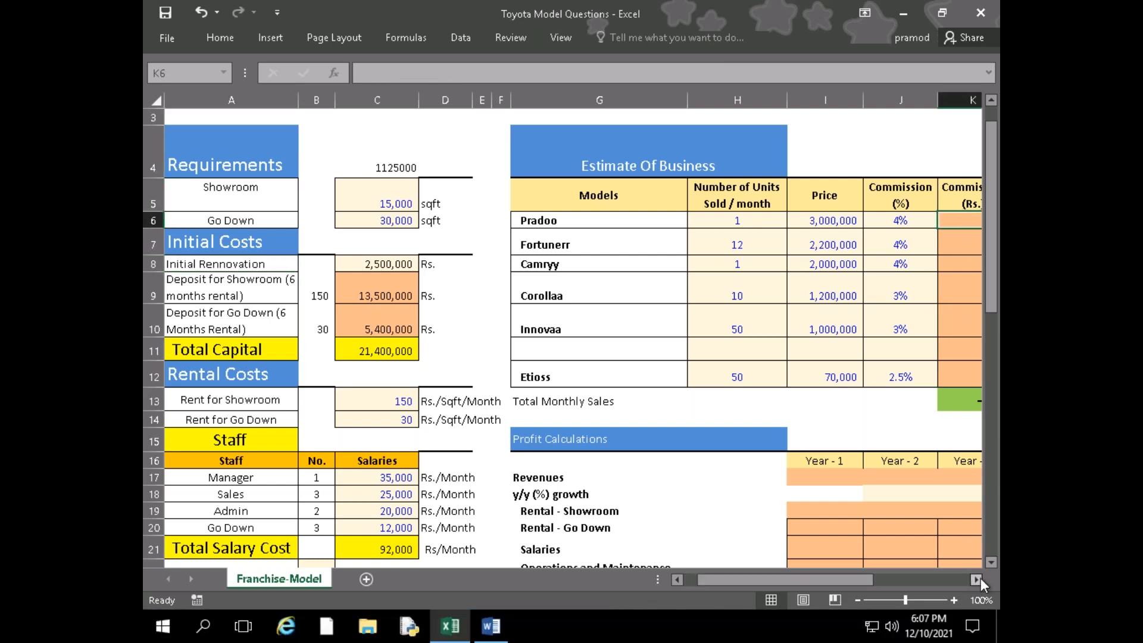
{"action": "left_click", "coordinate": [979, 579]}
{"action": "type", "text": "="}
{"action": "key", "text": "Left"}
{"action": "key", "text": "Left"}
{"action": "key", "text": "Left"}
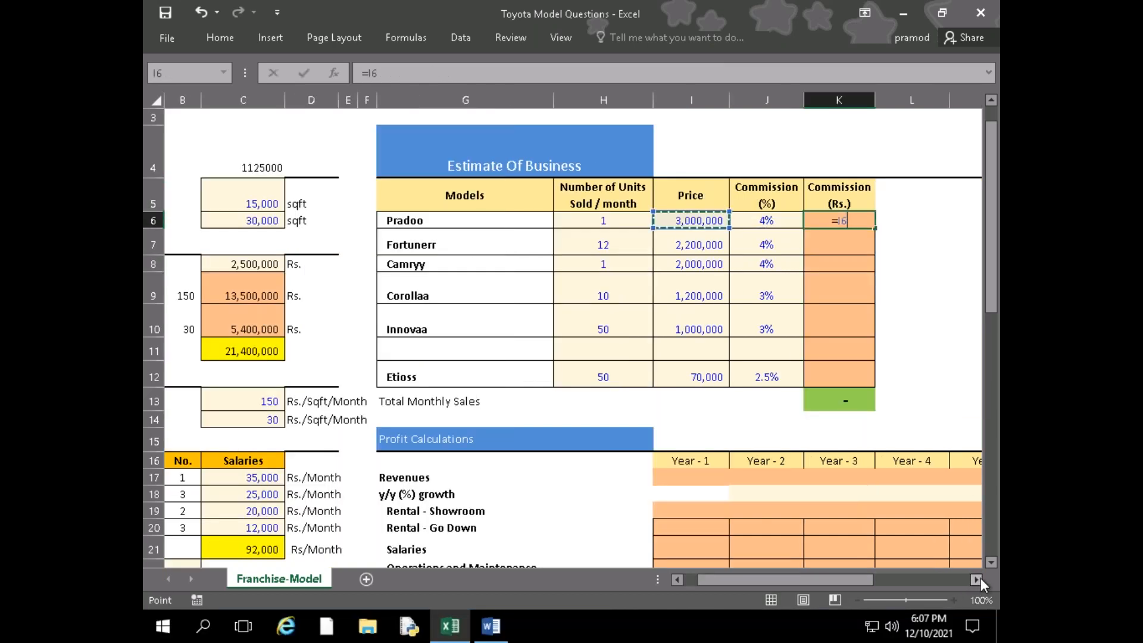
{"action": "type", "text": "*"}
{"action": "key", "text": "Left"}
{"action": "key", "text": "Left"}
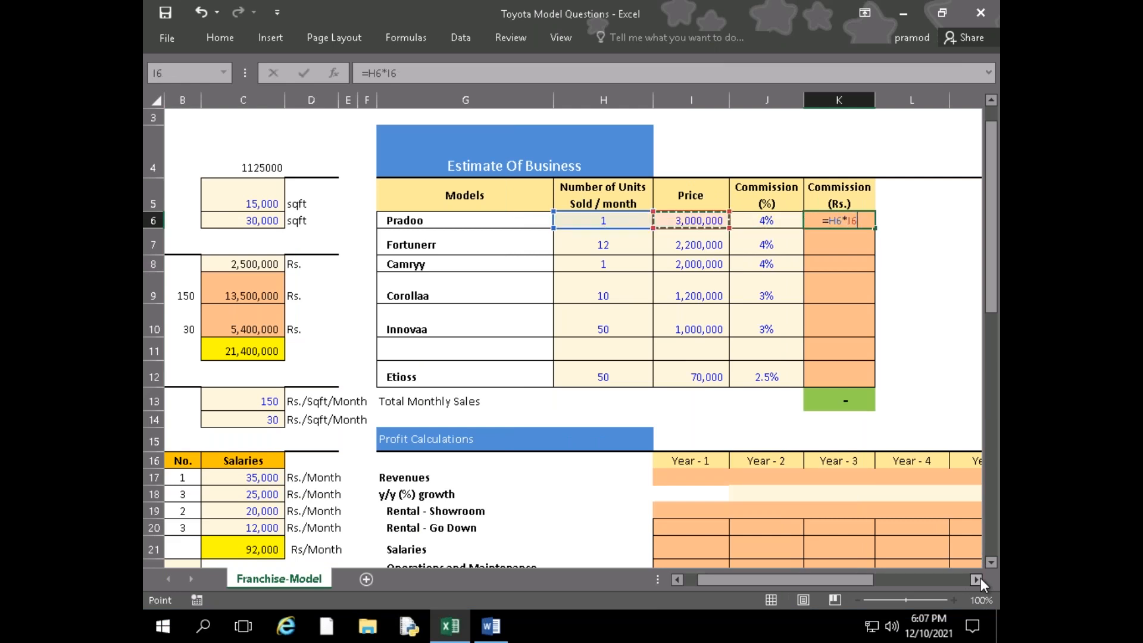
{"action": "type", "text": "*"}
{"action": "key", "text": "Left"}
{"action": "key", "text": "Return"}
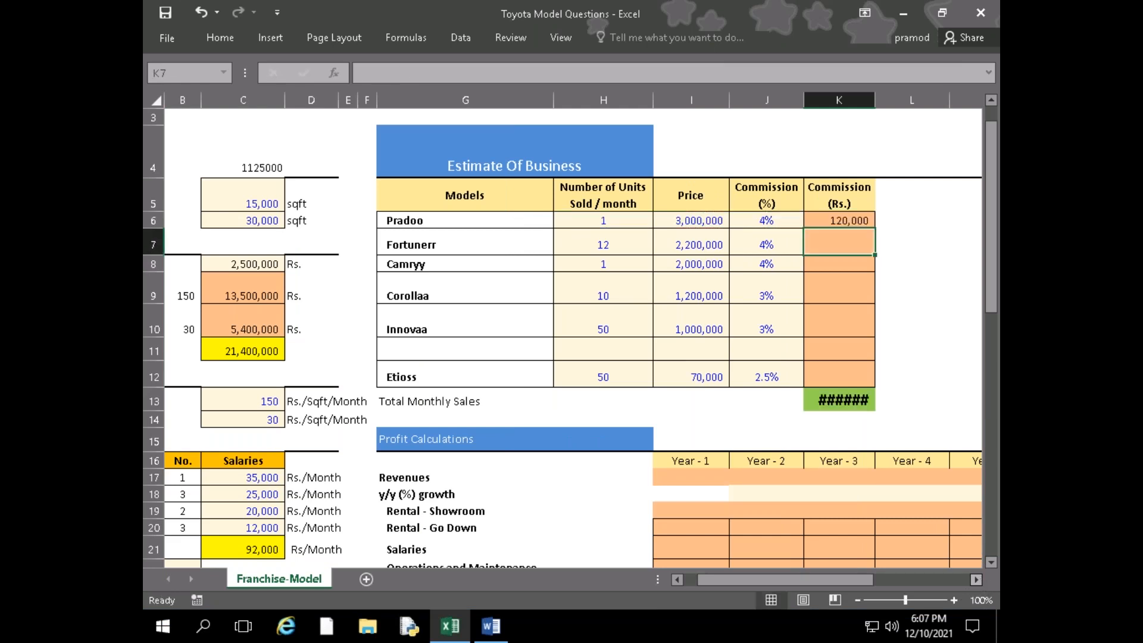
Fill the K6 commission formula down to the Etioss row and widen column K to fit the amounts
{"action": "left_click_drag", "start_coordinate": [875, 100], "coordinate": [879, 99]}
{"action": "double_click", "coordinate": [878, 100]}
{"action": "left_click", "coordinate": [873, 220]}
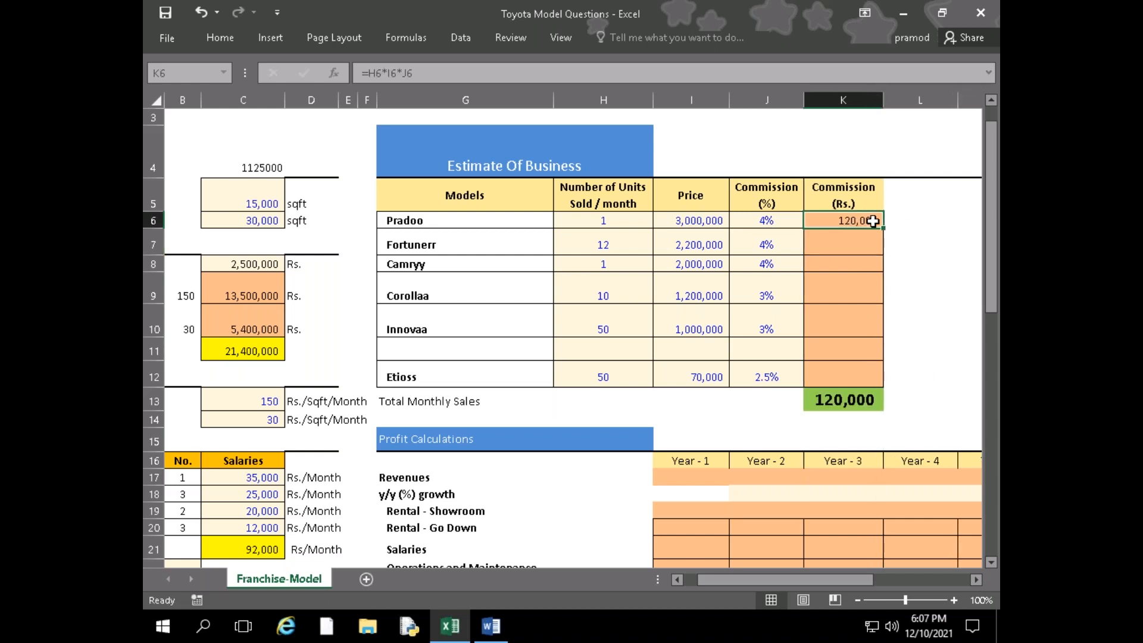
{"action": "left_click_drag", "start_coordinate": [882, 228], "coordinate": [863, 381]}
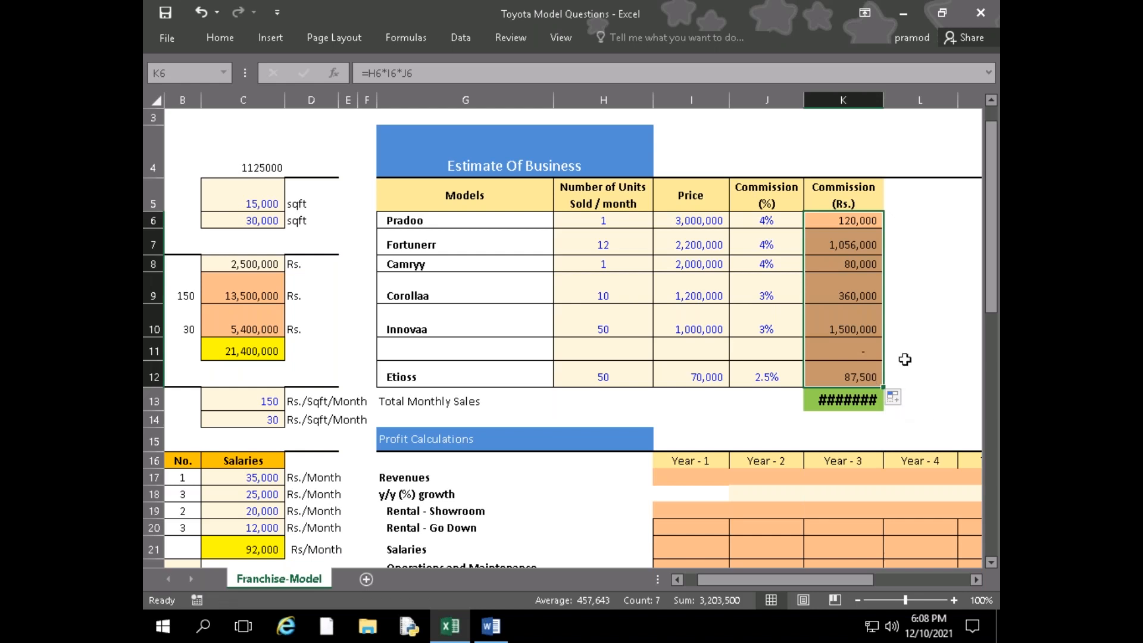
{"action": "double_click", "coordinate": [884, 102]}
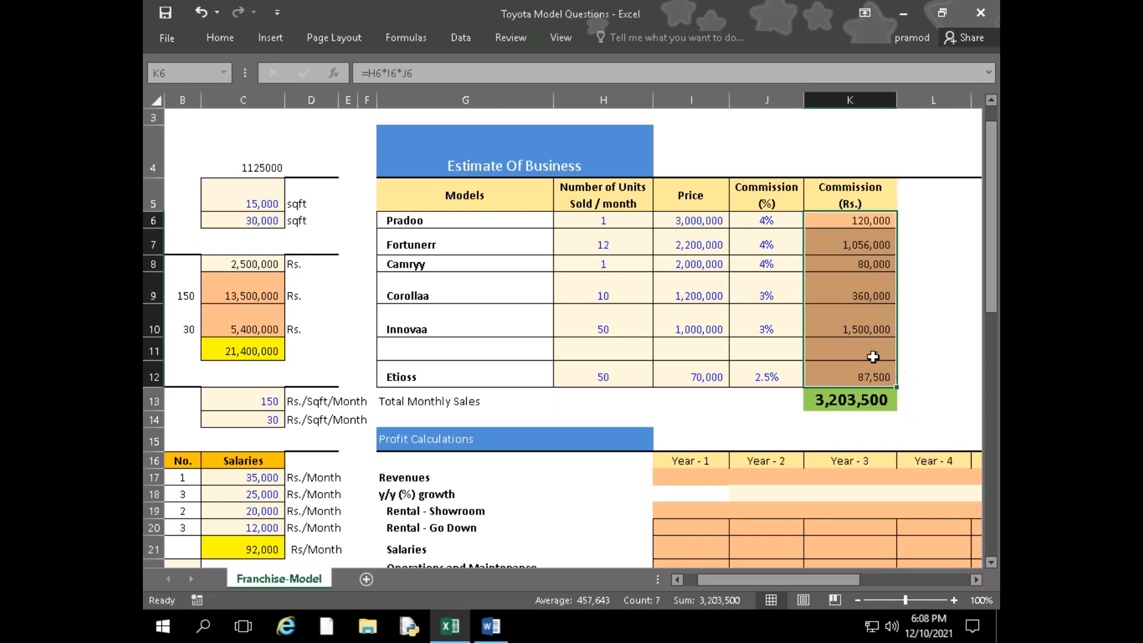
Clear the commission formula from K11, in the blank row between Innovaa and Etioss
{"action": "left_click", "coordinate": [854, 351]}
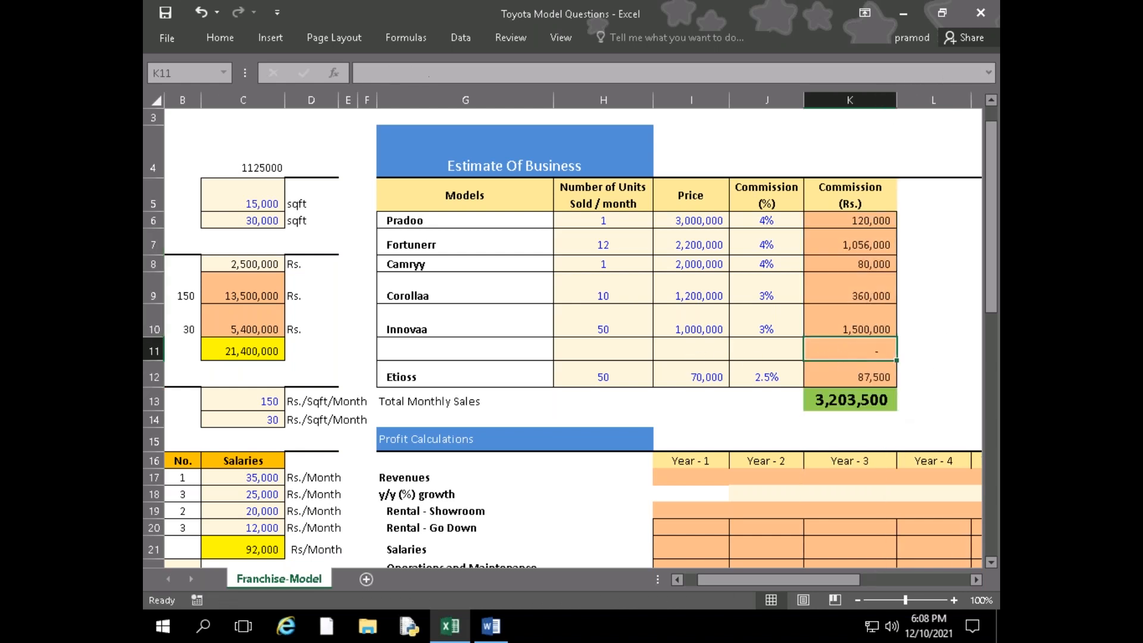
{"action": "key", "text": "Delete"}
{"action": "left_click", "coordinate": [936, 381]}
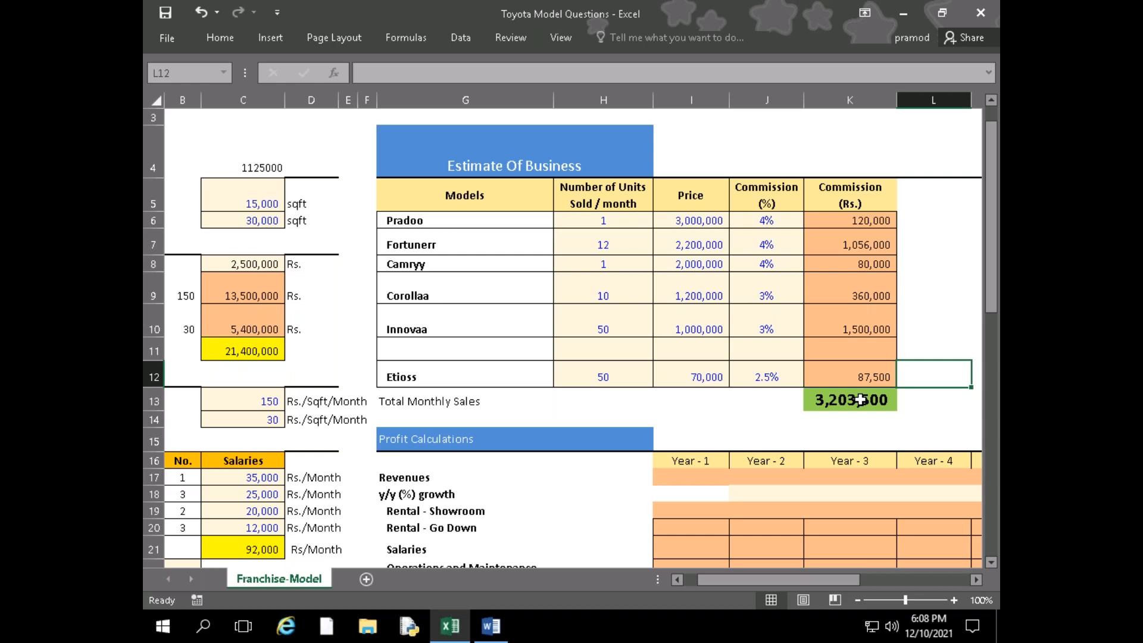
Examine the Pradoo commission formula and the blank Profit Calculations and Cash Flow Calculations sections
{"action": "left_click", "coordinate": [851, 220]}
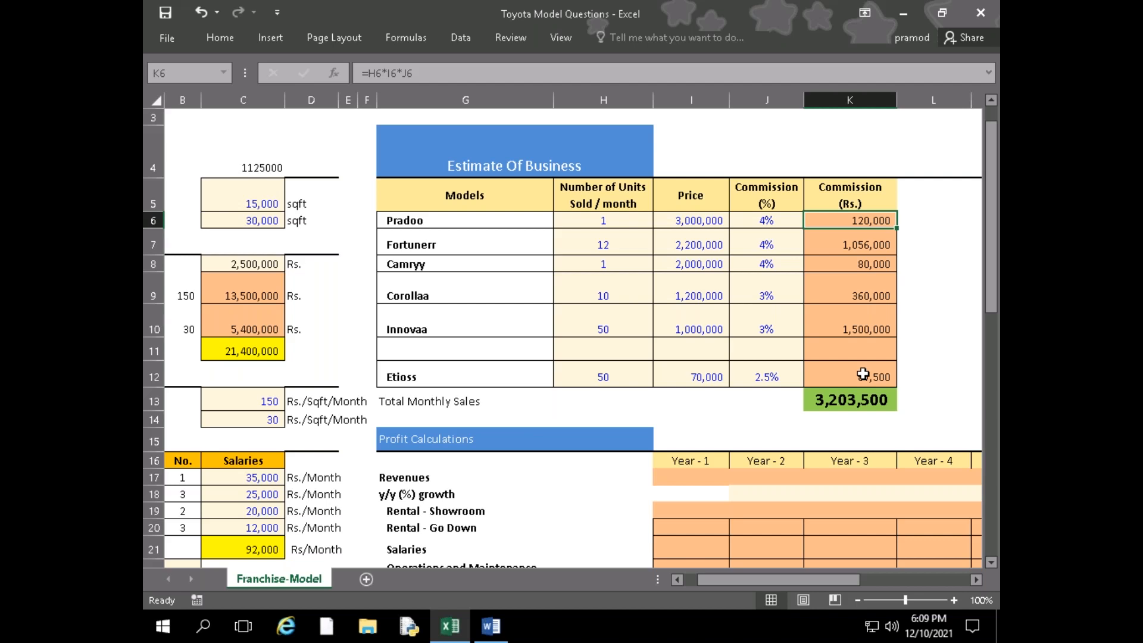
{"action": "left_click", "coordinate": [538, 457]}
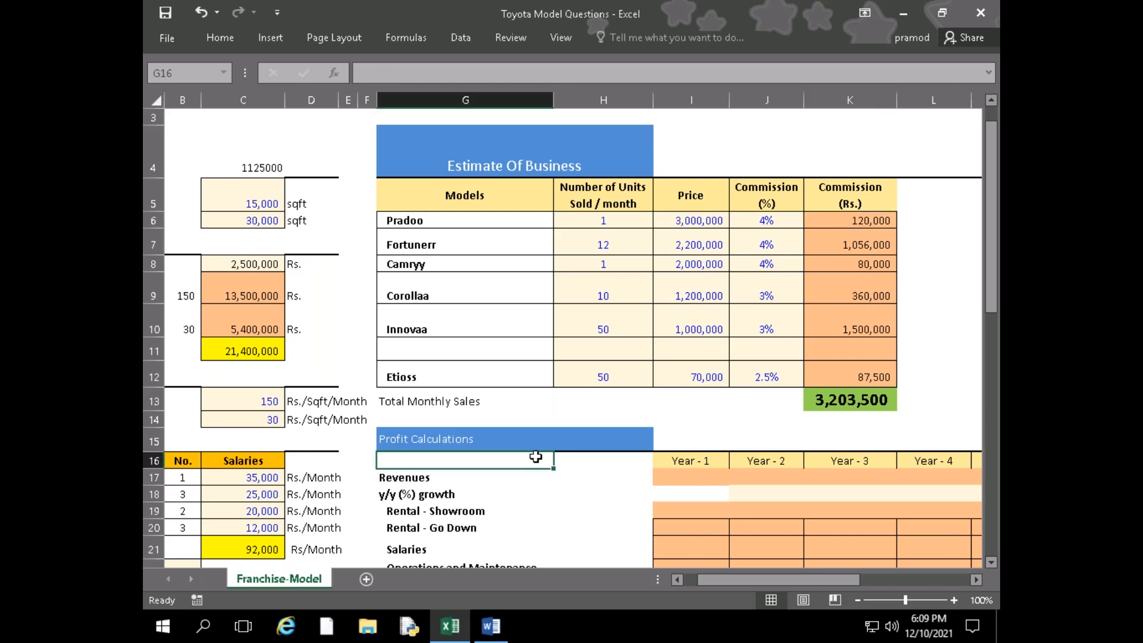
{"action": "scroll", "coordinate": [356, 484], "scroll_direction": "down", "scroll_amount": 2}
{"action": "scroll", "coordinate": [355, 484], "scroll_direction": "down", "scroll_amount": 2}
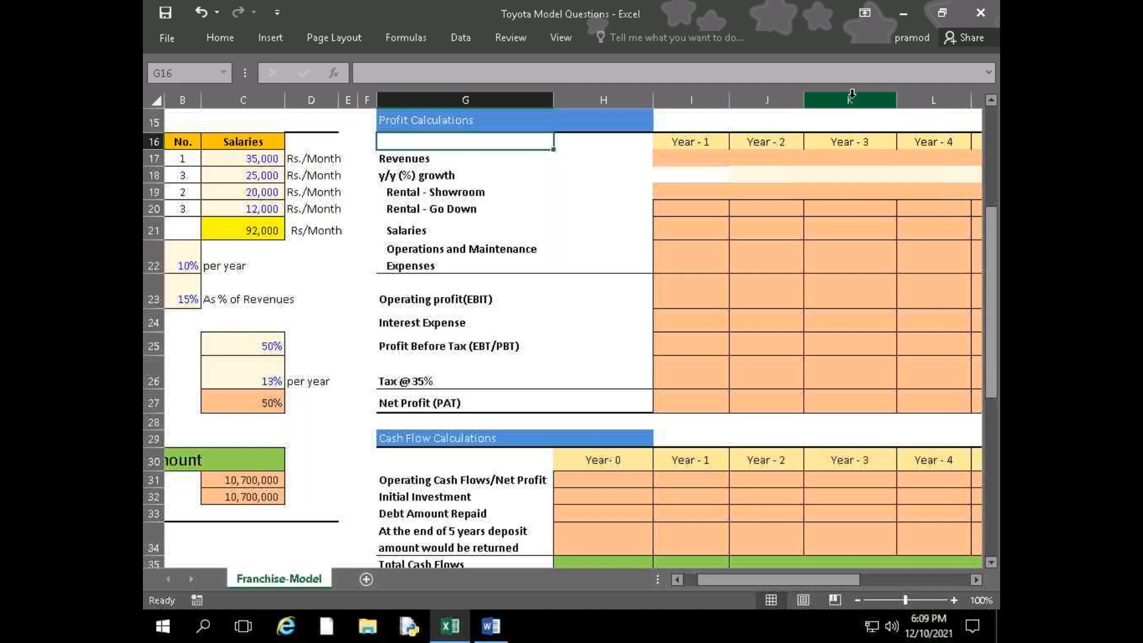
{"action": "scroll", "coordinate": [850, 179], "scroll_direction": "up", "scroll_amount": 4}
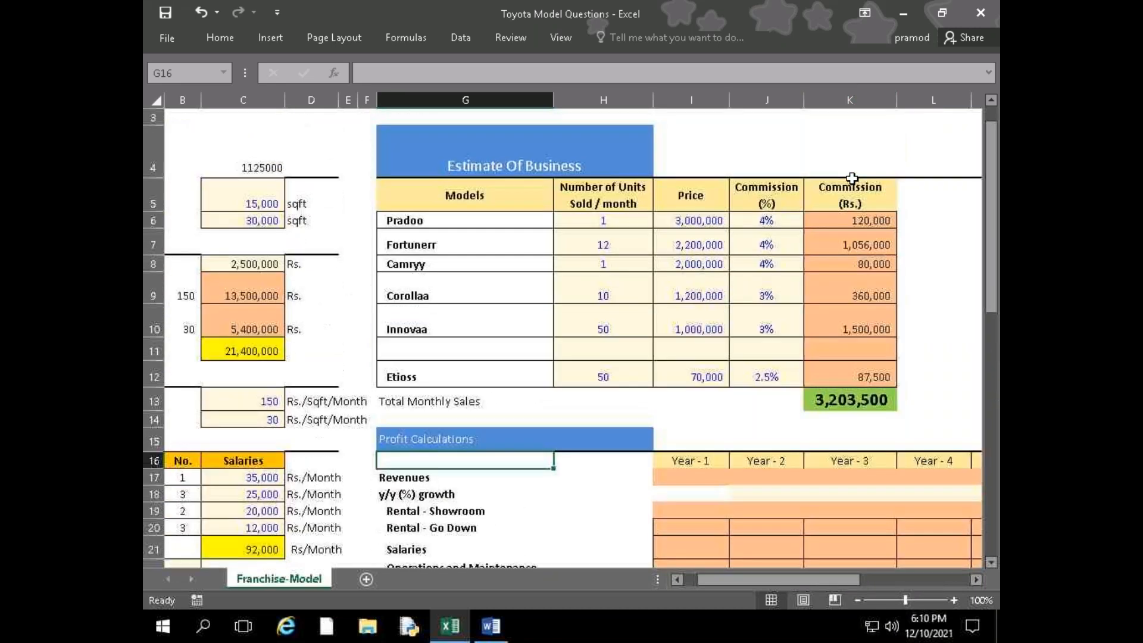
{"action": "scroll", "coordinate": [852, 179], "scroll_direction": "down", "scroll_amount": 3}
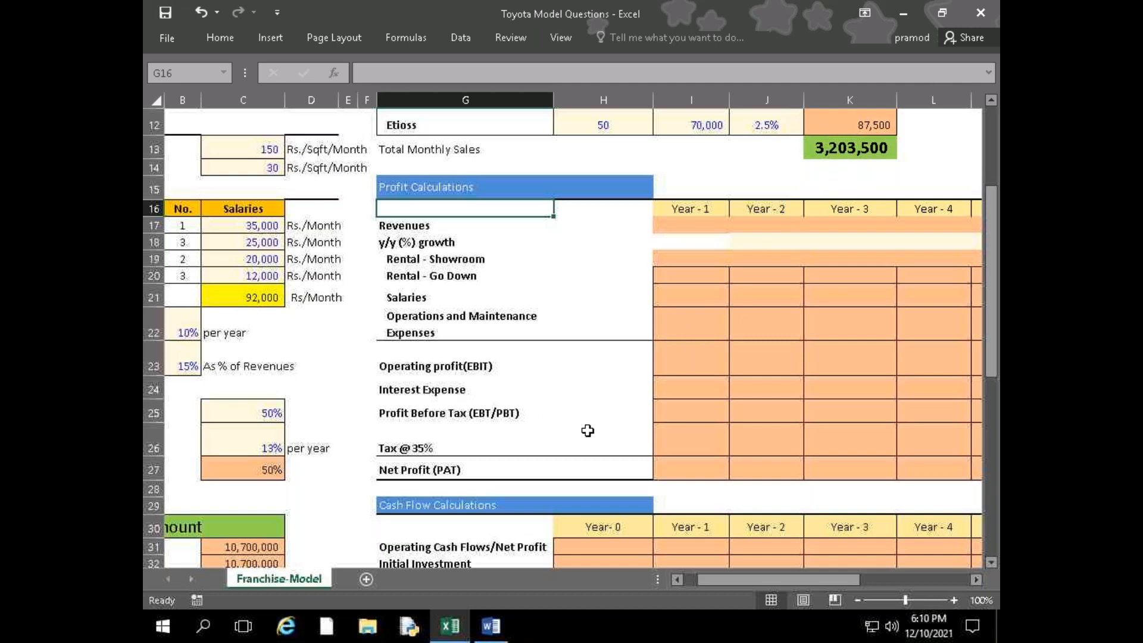
{"action": "left_click", "coordinate": [314, 526]}
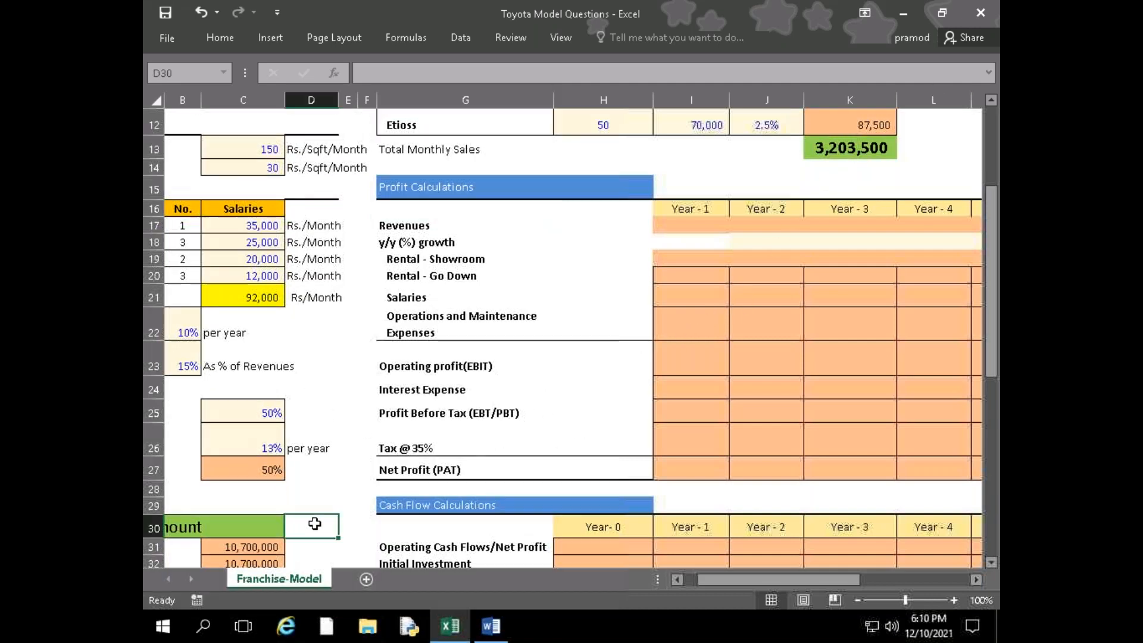
{"action": "scroll", "coordinate": [262, 469], "scroll_direction": "down", "scroll_amount": 2}
{"action": "scroll", "coordinate": [319, 492], "scroll_direction": "up", "scroll_amount": 6}
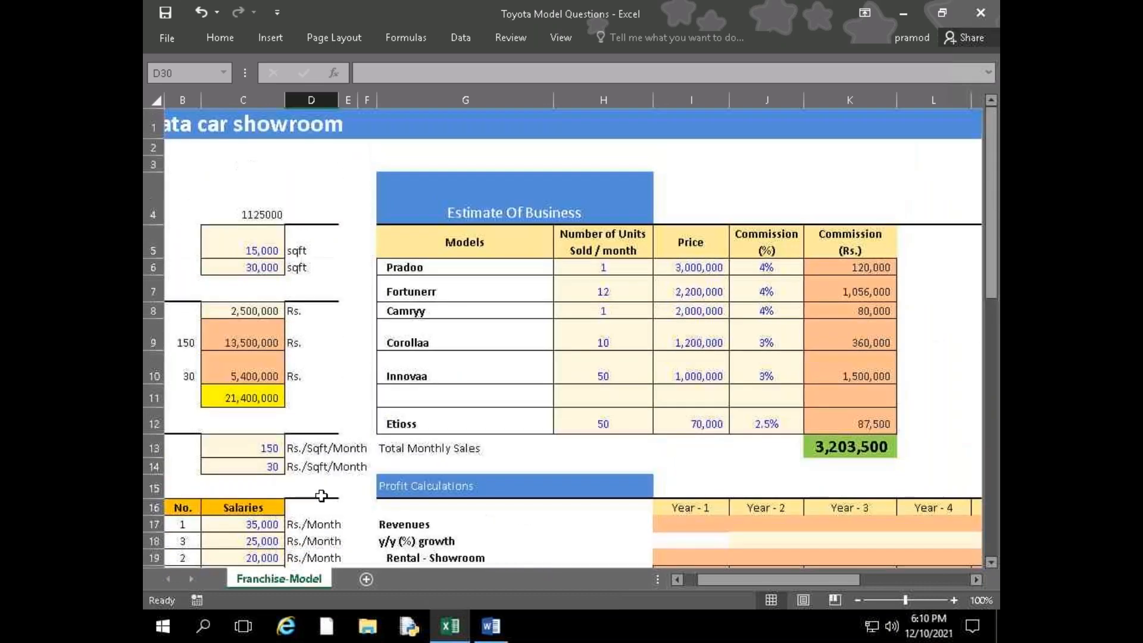
Review the requirements, initial costs, rental costs, staff salaries and initial funding assumptions in columns A to D
{"action": "left_click_drag", "start_coordinate": [790, 583], "coordinate": [716, 584]}
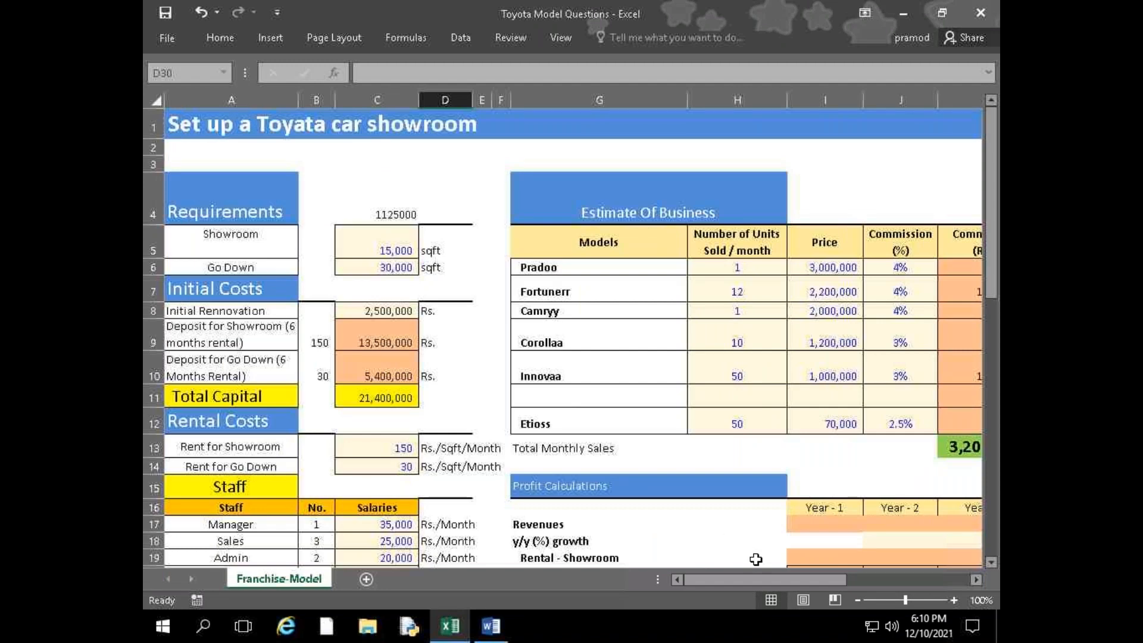
{"action": "mouse_move", "coordinate": [783, 581]}
{"action": "left_mouse_down"}
{"action": "mouse_move", "coordinate": [804, 583]}
{"action": "mouse_move", "coordinate": [772, 590]}
{"action": "left_mouse_up"}
{"action": "scroll", "coordinate": [449, 500], "scroll_direction": "down", "scroll_amount": 3}
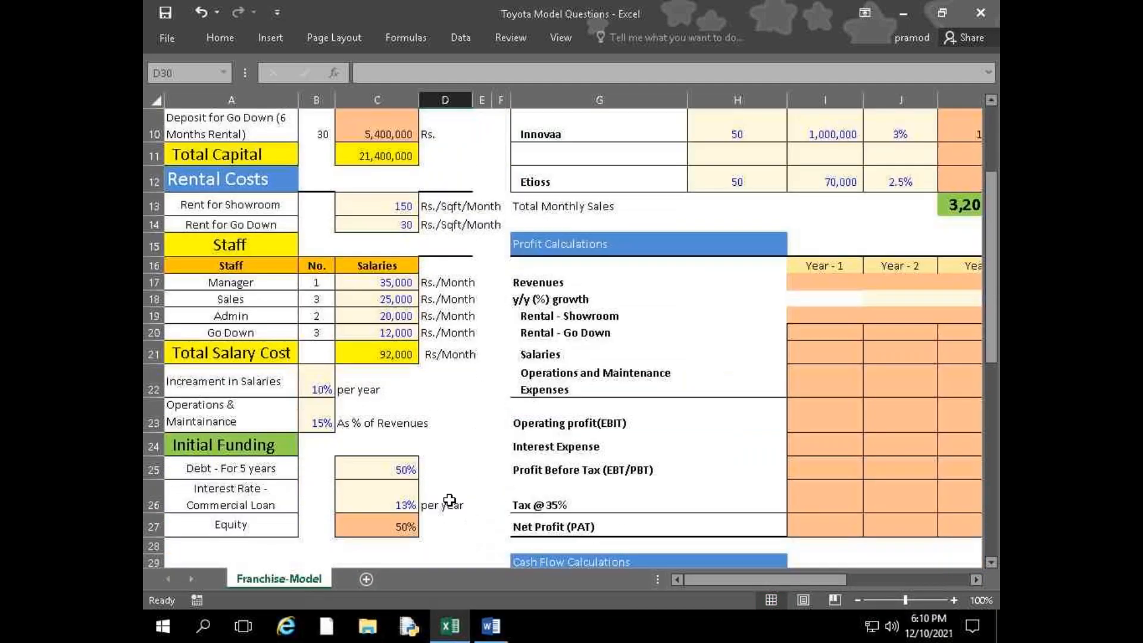
{"action": "scroll", "coordinate": [760, 488], "scroll_direction": "up", "scroll_amount": 3}
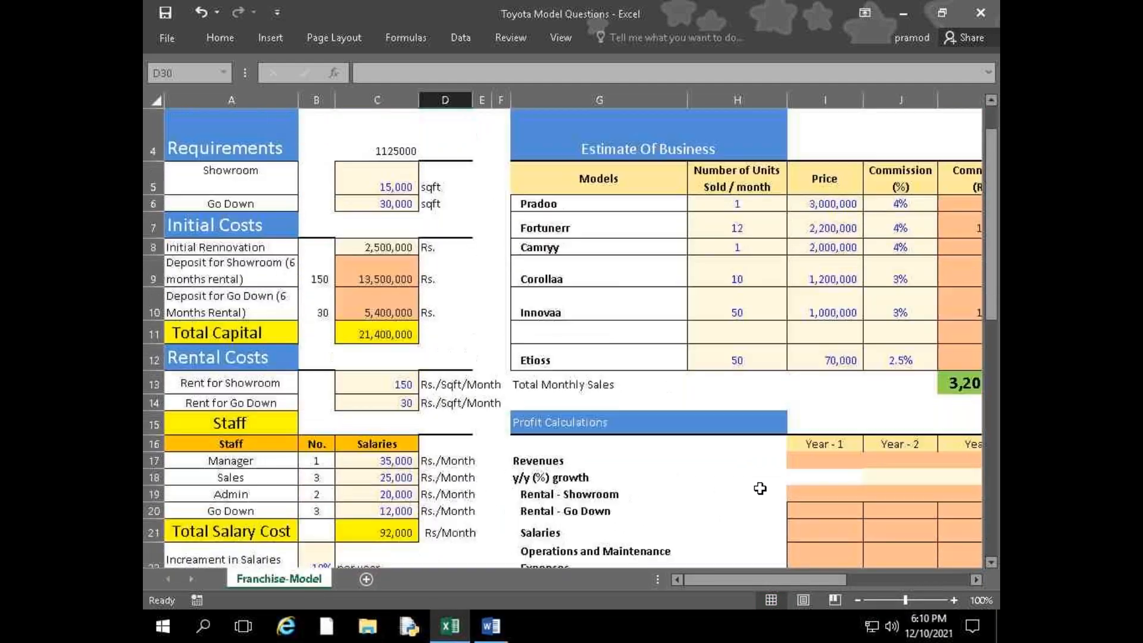
{"action": "scroll", "coordinate": [759, 488], "scroll_direction": "down", "scroll_amount": 1}
{"action": "scroll", "coordinate": [760, 488], "scroll_direction": "down", "scroll_amount": 2}
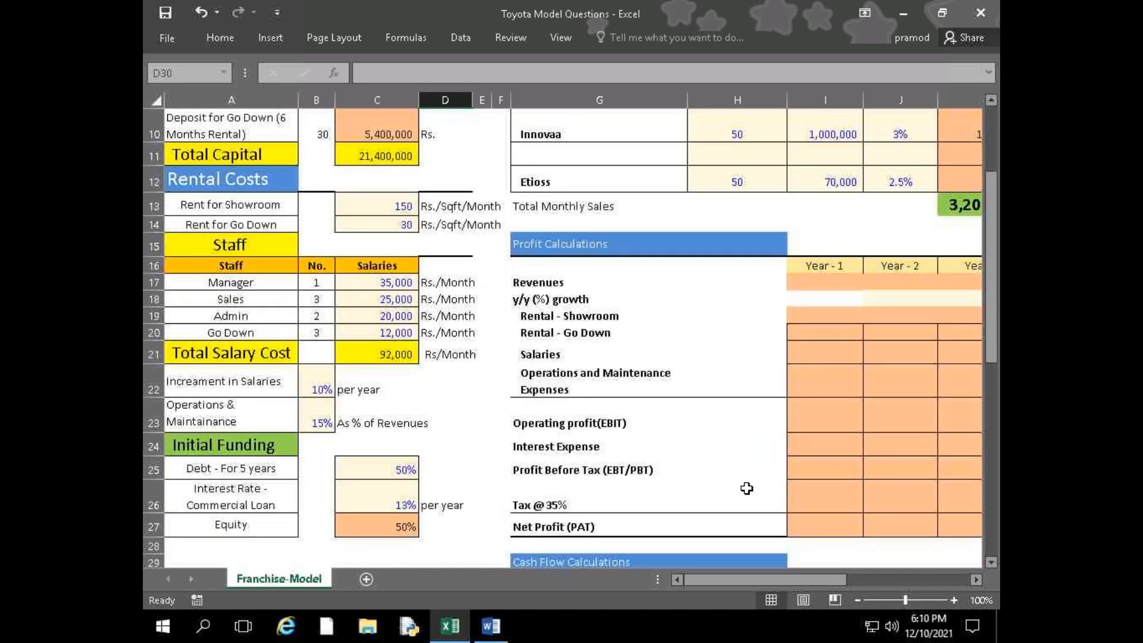
{"action": "scroll", "coordinate": [234, 423], "scroll_direction": "up", "scroll_amount": 1}
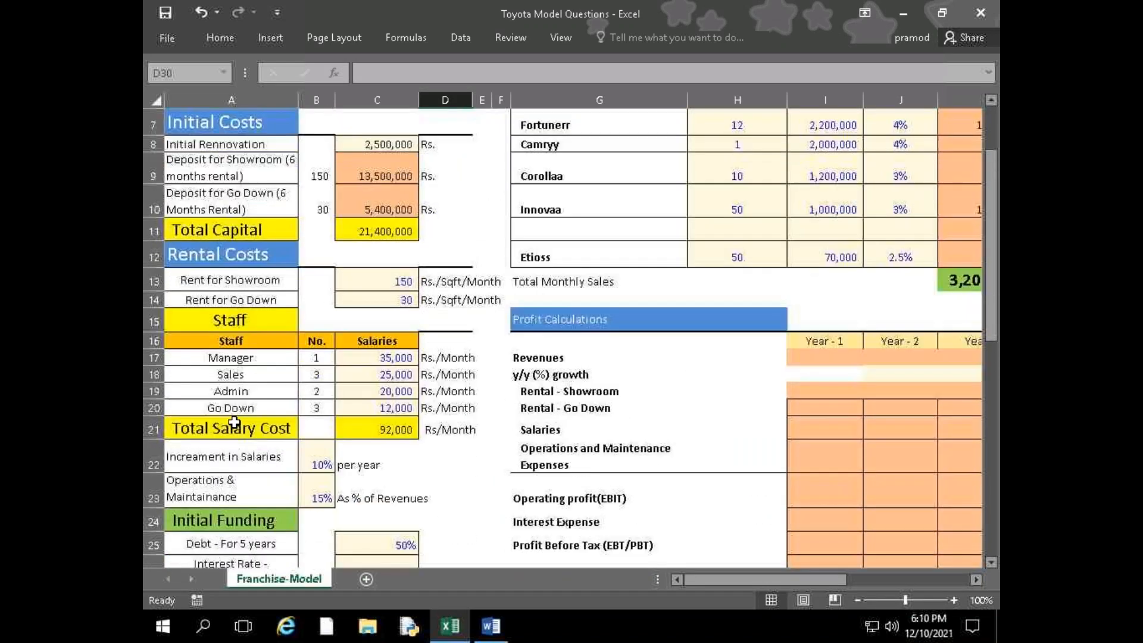
{"action": "scroll", "coordinate": [235, 424], "scroll_direction": "down", "scroll_amount": 3}
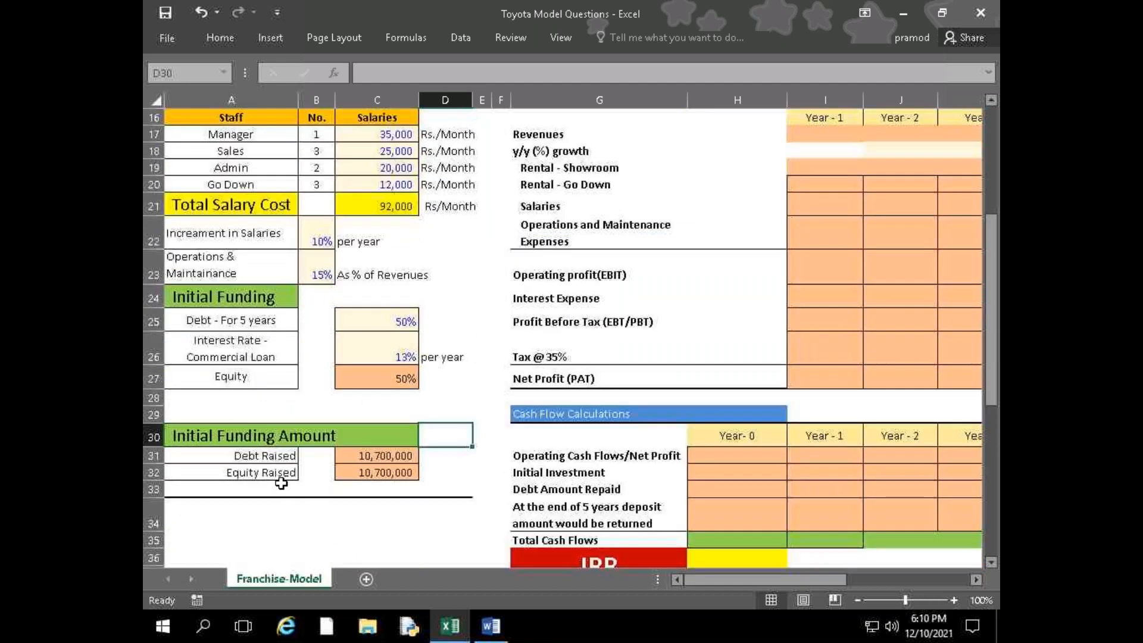
Inspect the Debt Raised formula in C31 and the cells it refers to
{"action": "left_click_drag", "start_coordinate": [284, 465], "coordinate": [285, 455]}
{"action": "left_click", "coordinate": [389, 456]}
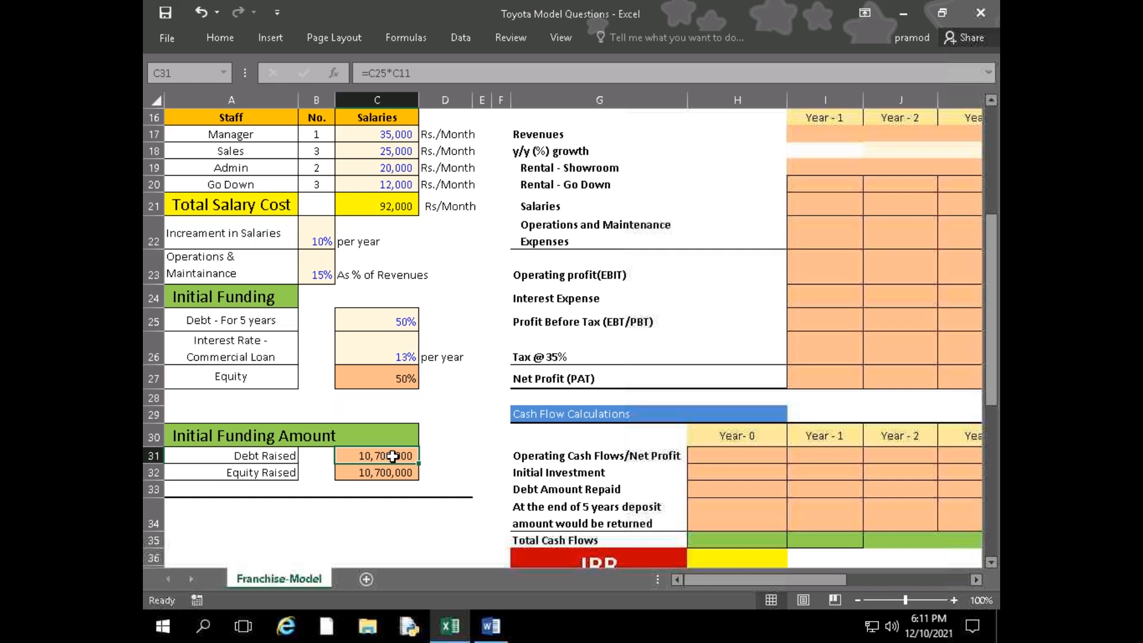
{"action": "double_click", "coordinate": [392, 456]}
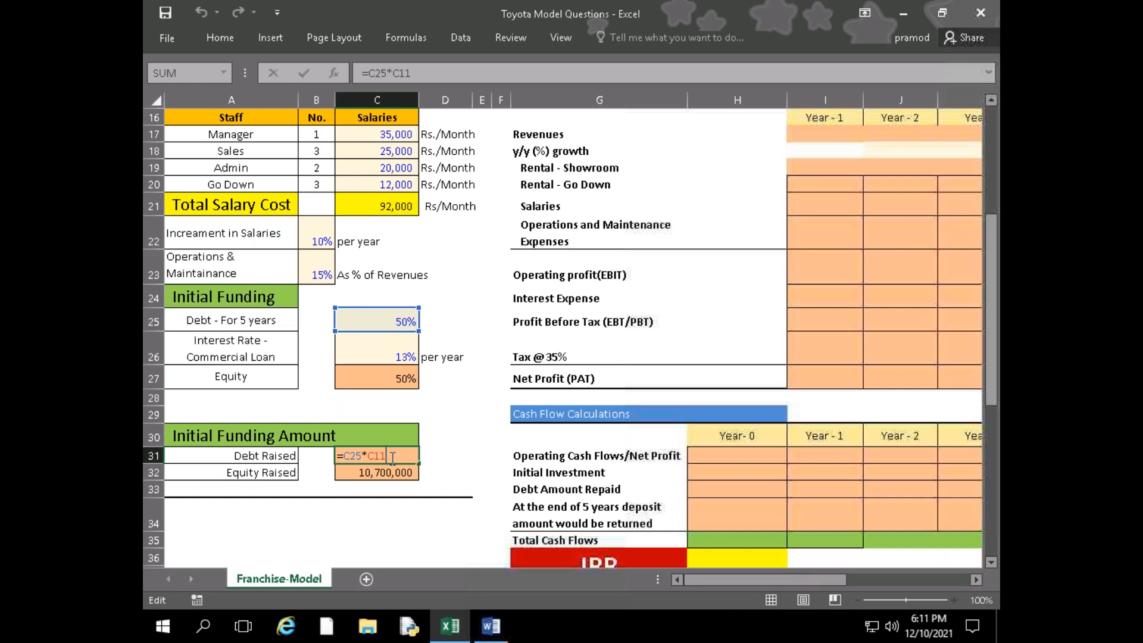
{"action": "key", "text": "Return"}
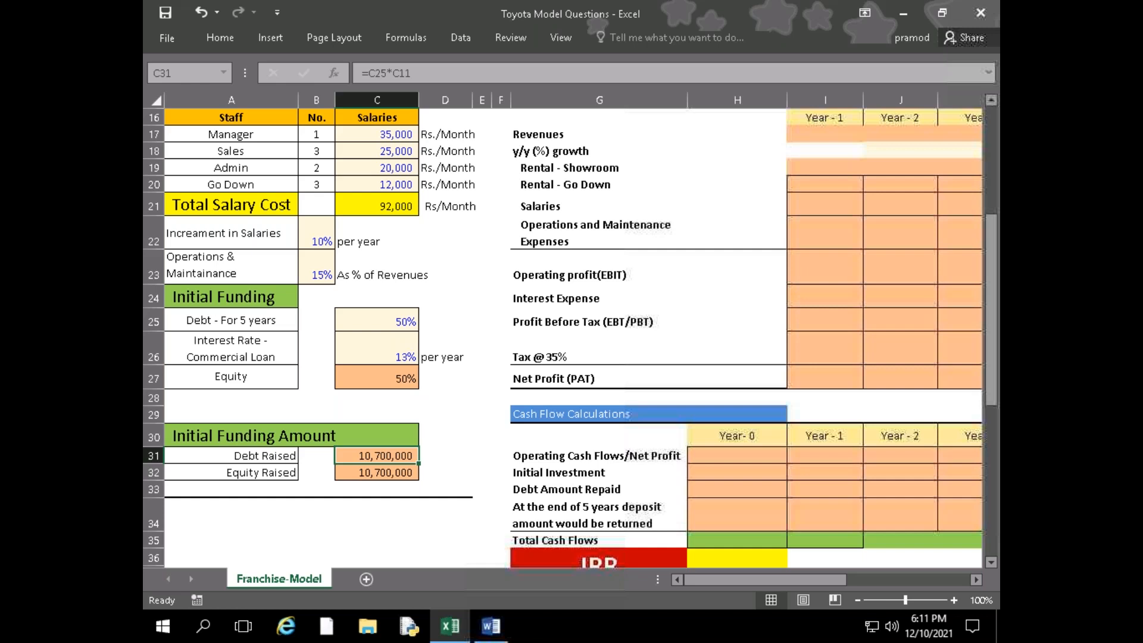
Inspect the Total Monthly Sales formula in K13 below the commission amounts
{"action": "scroll", "coordinate": [762, 232], "scroll_direction": "up", "scroll_amount": 5}
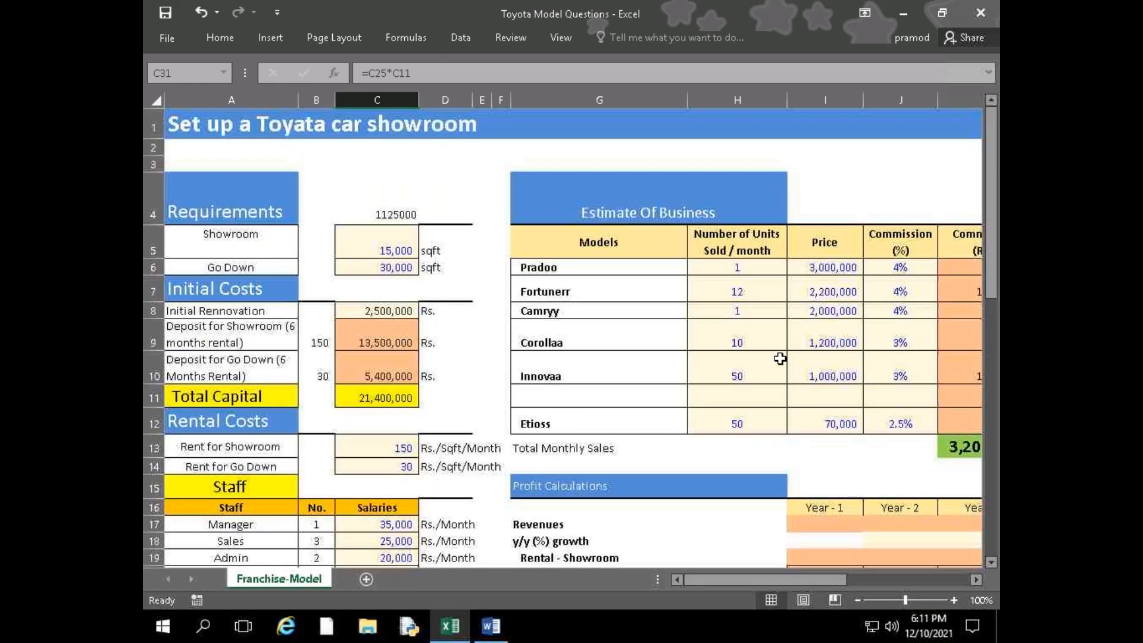
{"action": "left_click", "coordinate": [681, 463]}
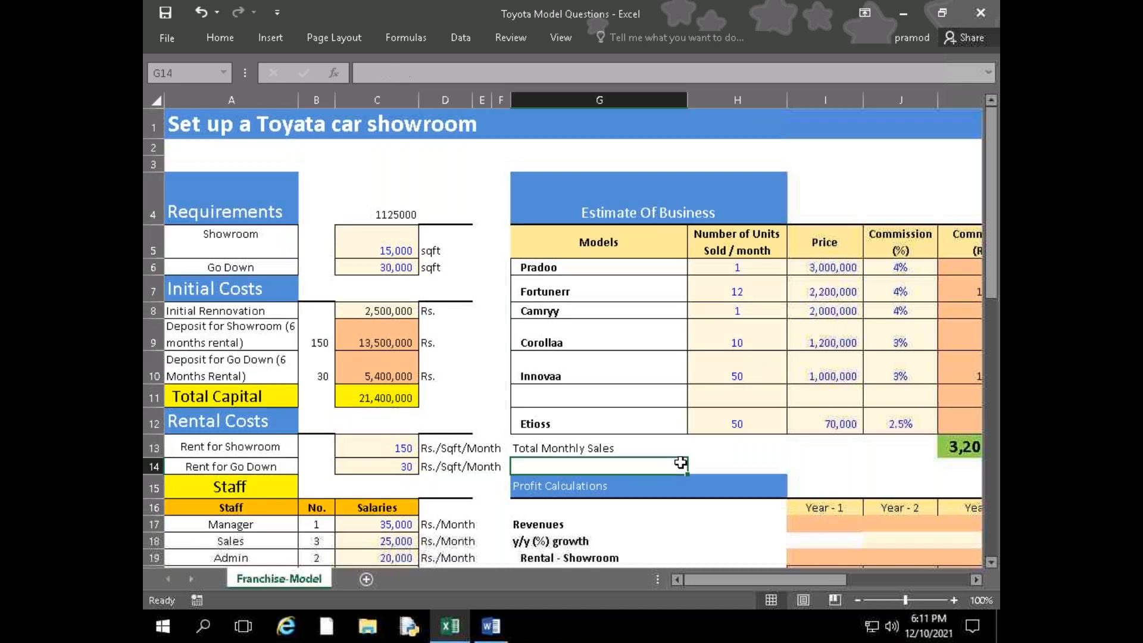
{"action": "scroll", "coordinate": [683, 458], "scroll_direction": "down", "scroll_amount": 1}
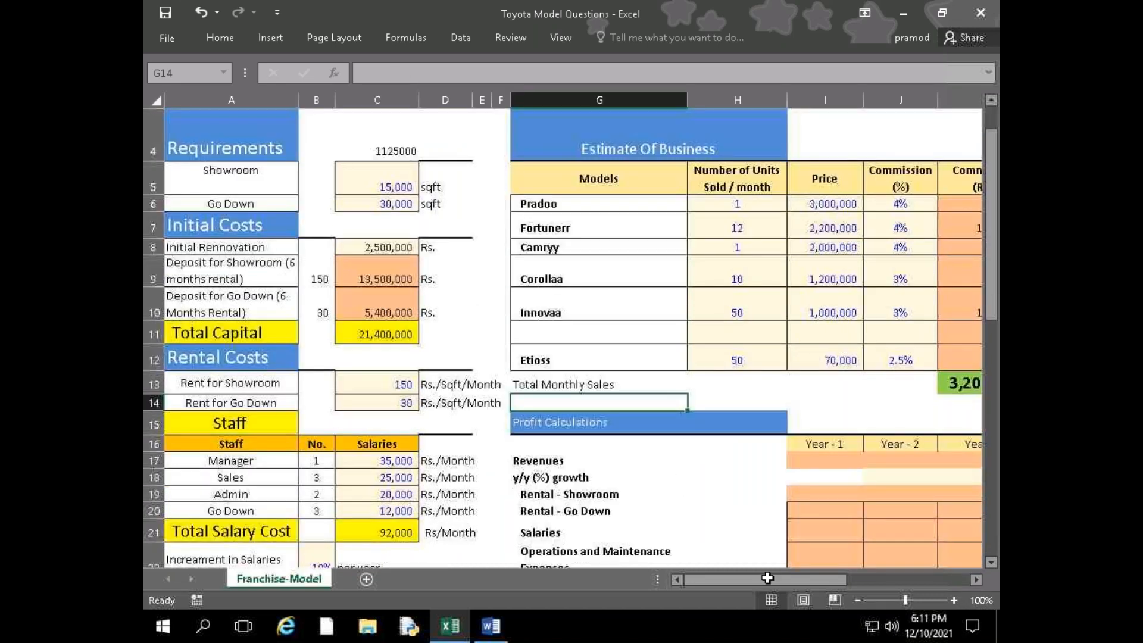
{"action": "left_click_drag", "start_coordinate": [809, 583], "coordinate": [828, 585]}
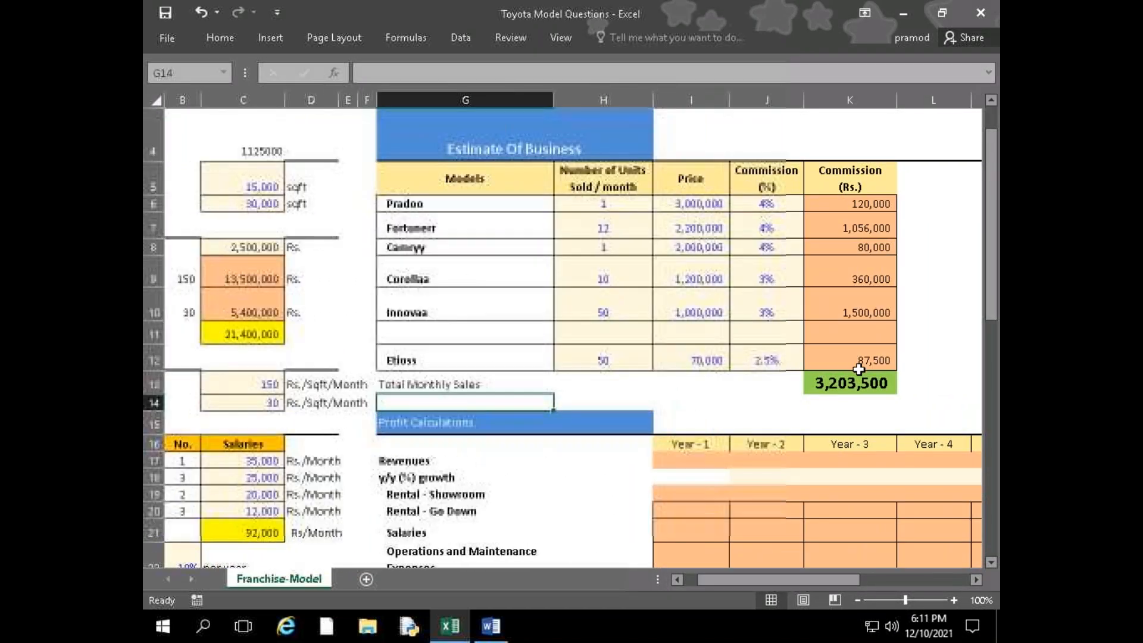
{"action": "left_click", "coordinate": [857, 383]}
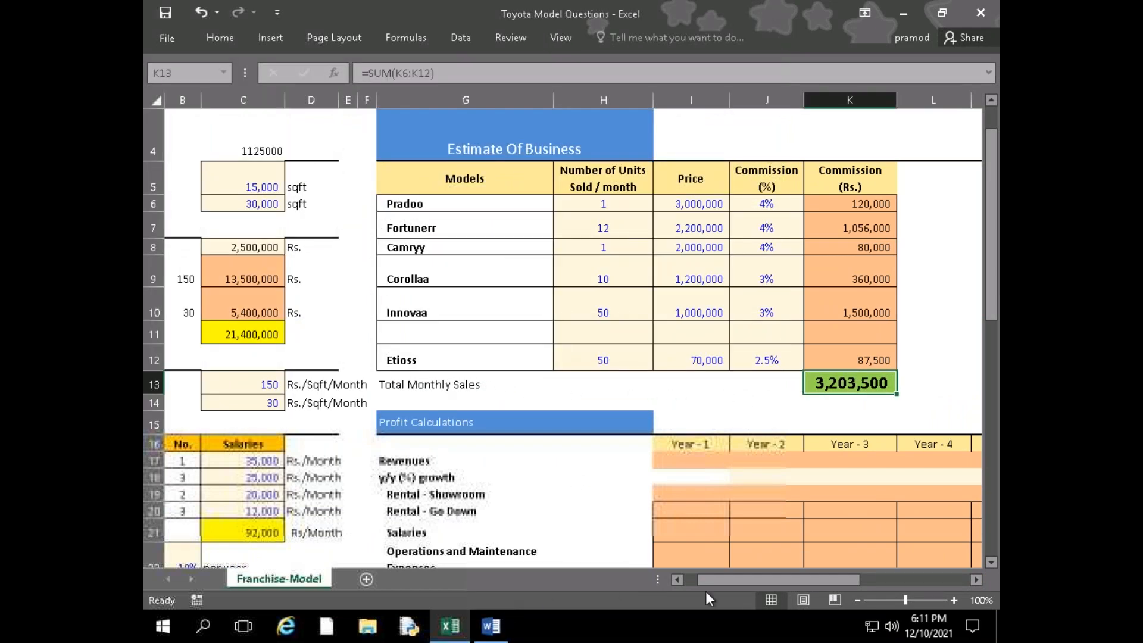
{"action": "left_click_drag", "start_coordinate": [752, 583], "coordinate": [473, 570]}
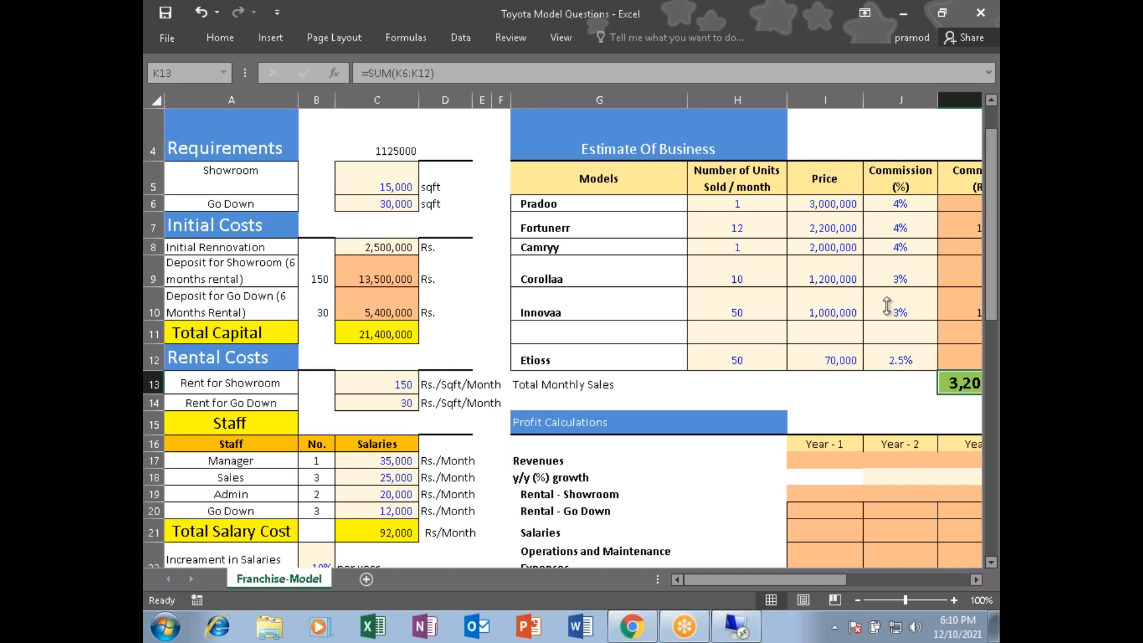
Check the Year - 1 Revenues cell, the funding assumptions and Pradoo's commission formula in K6
{"action": "left_click", "coordinate": [830, 458]}
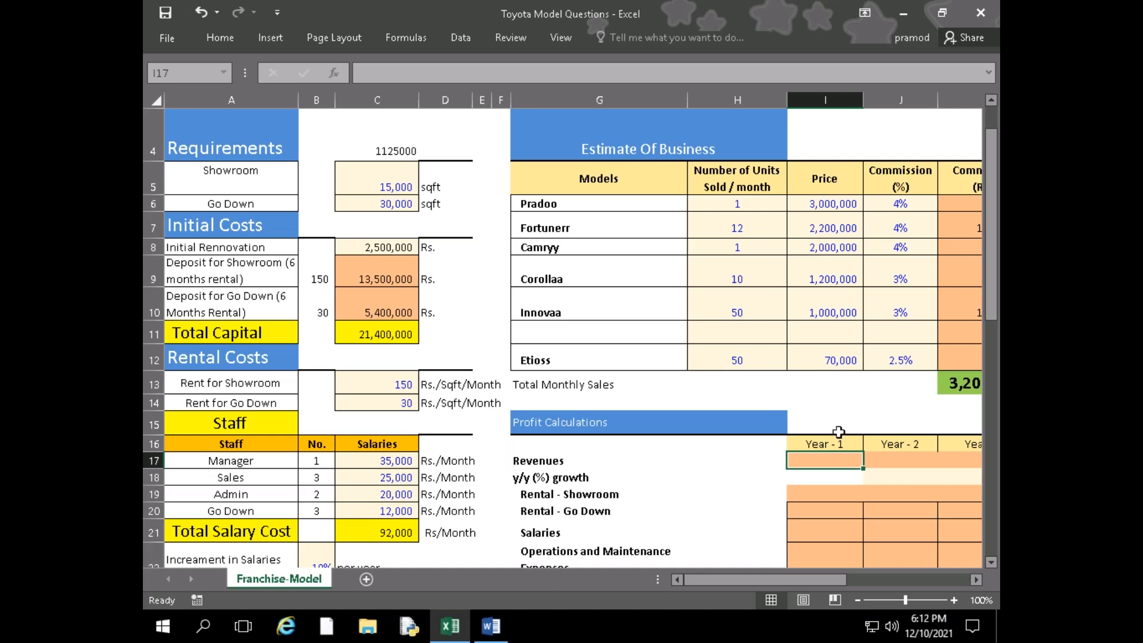
{"action": "scroll", "coordinate": [291, 439], "scroll_direction": "down", "scroll_amount": 3}
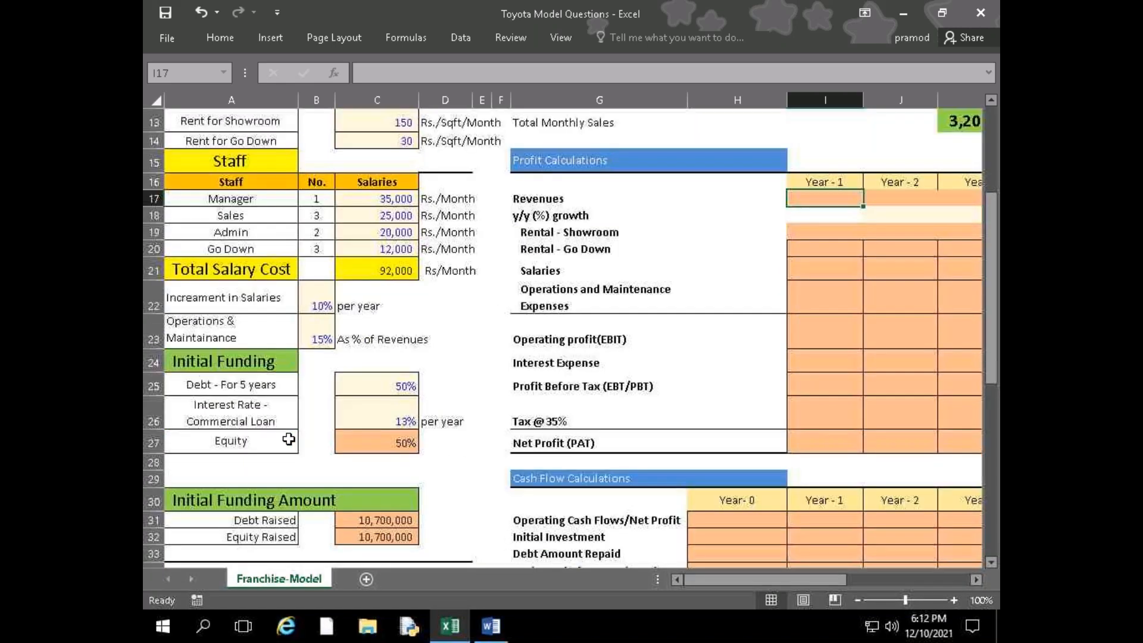
{"action": "scroll", "coordinate": [289, 440], "scroll_direction": "down", "scroll_amount": 1}
{"action": "scroll", "coordinate": [300, 440], "scroll_direction": "up", "scroll_amount": 5}
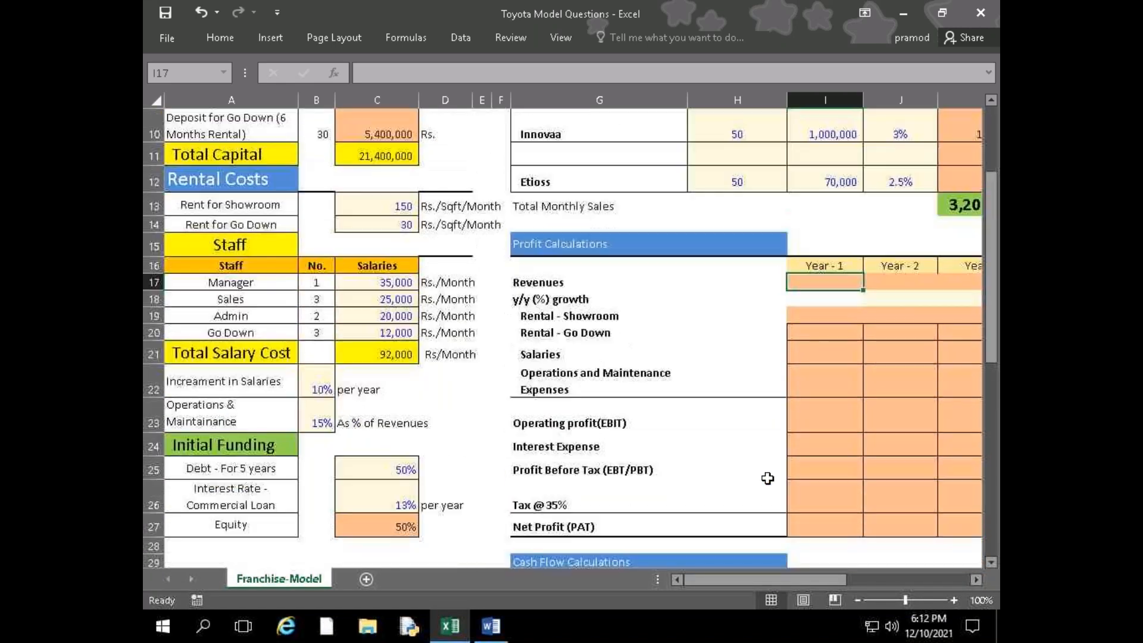
{"action": "left_click_drag", "start_coordinate": [797, 580], "coordinate": [842, 581]}
{"action": "left_click", "coordinate": [827, 274]}
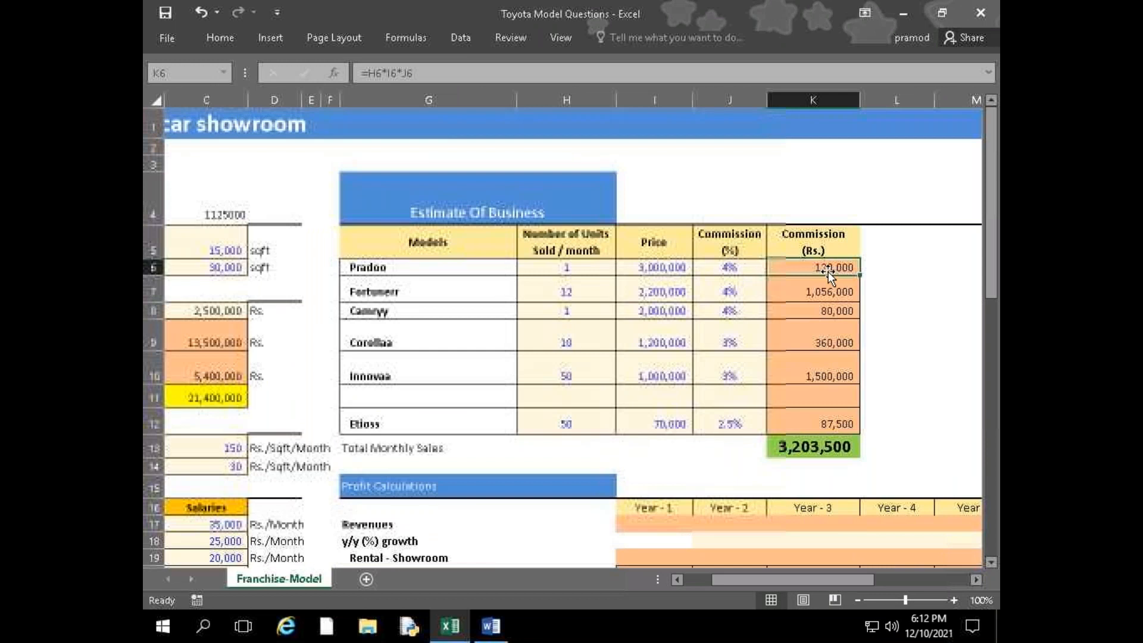
Check Pradoo's commission formula in K6 and open the Drug Model Questions workbook from the FM Q&A folder on the Desktop
{"action": "double_click", "coordinate": [833, 267]}
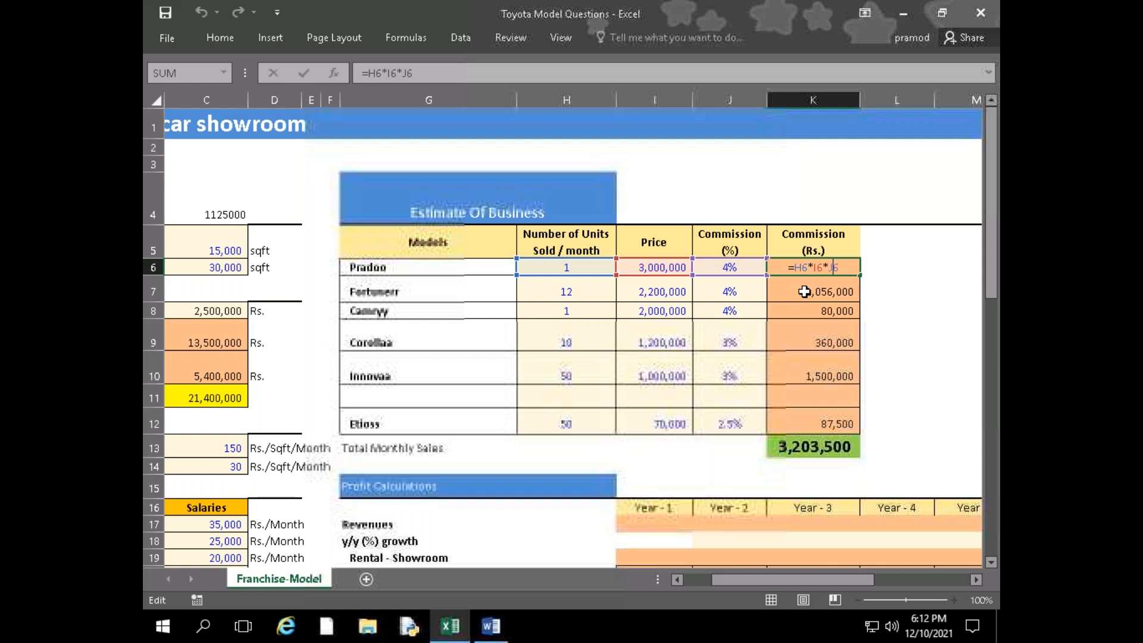
{"action": "mouse_move", "coordinate": [494, 633]}
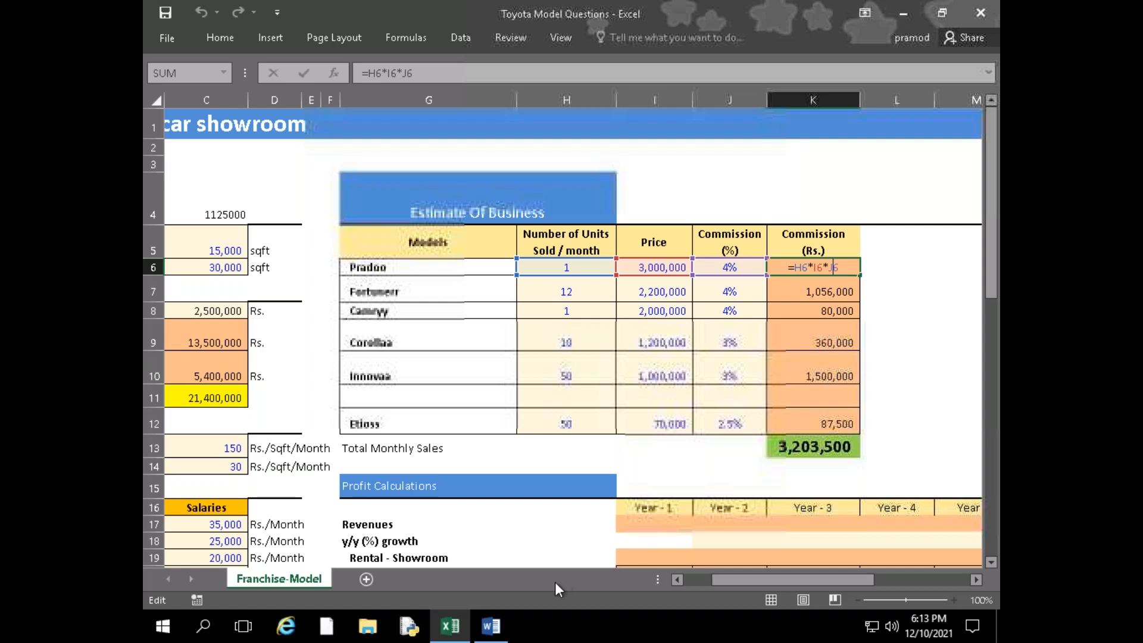
{"action": "left_click", "coordinate": [366, 626]}
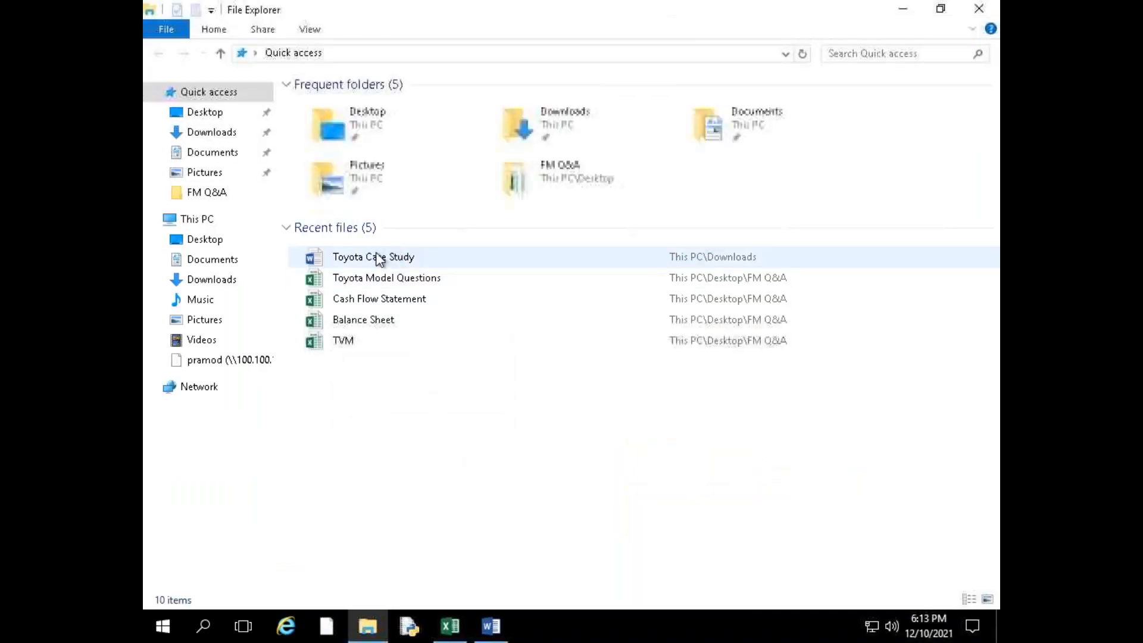
{"action": "left_click", "coordinate": [215, 241]}
{"action": "double_click", "coordinate": [337, 105]}
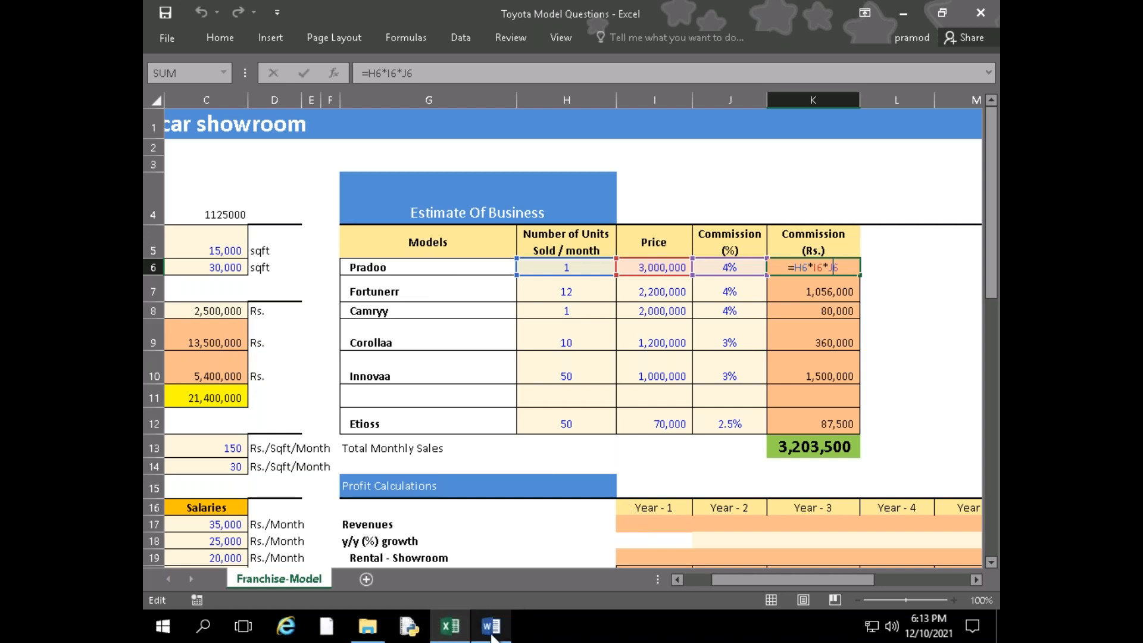
{"action": "mouse_move", "coordinate": [490, 619]}
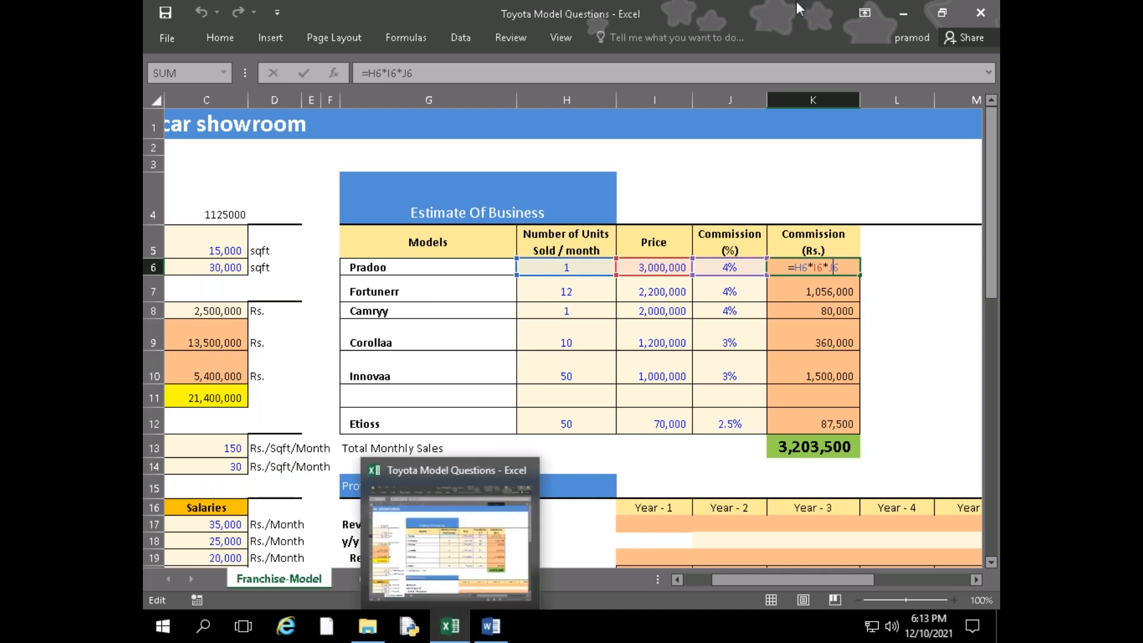
{"action": "mouse_move", "coordinate": [665, 23]}
{"action": "left_click", "coordinate": [690, 11]}
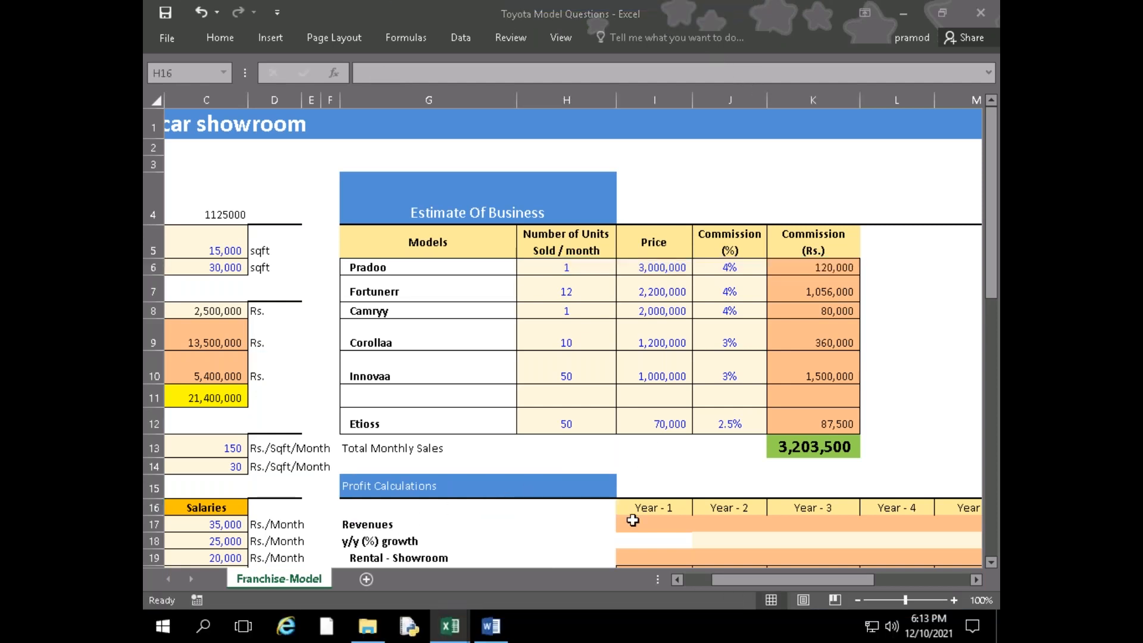
{"action": "key", "text": "alt+Tab"}
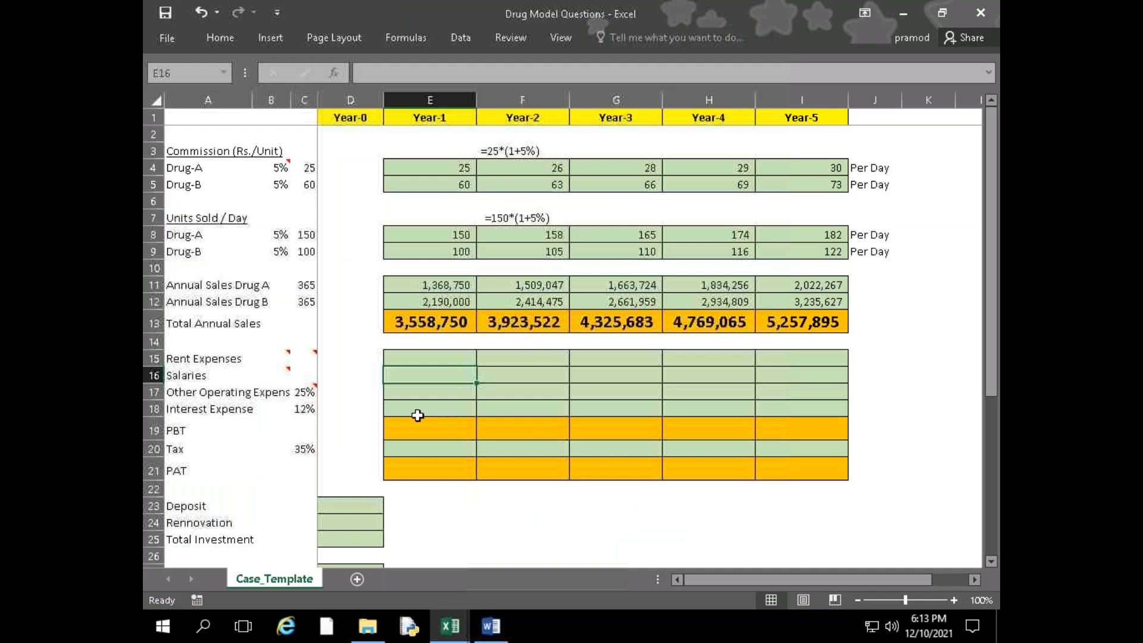
Re-enter Drug-A's Year-2 commission in F4 as the Year-1 commission grown by 5%, =E4*(1+5%), and review the formula
{"action": "left_click", "coordinate": [500, 166]}
{"action": "left_click", "coordinate": [434, 167]}
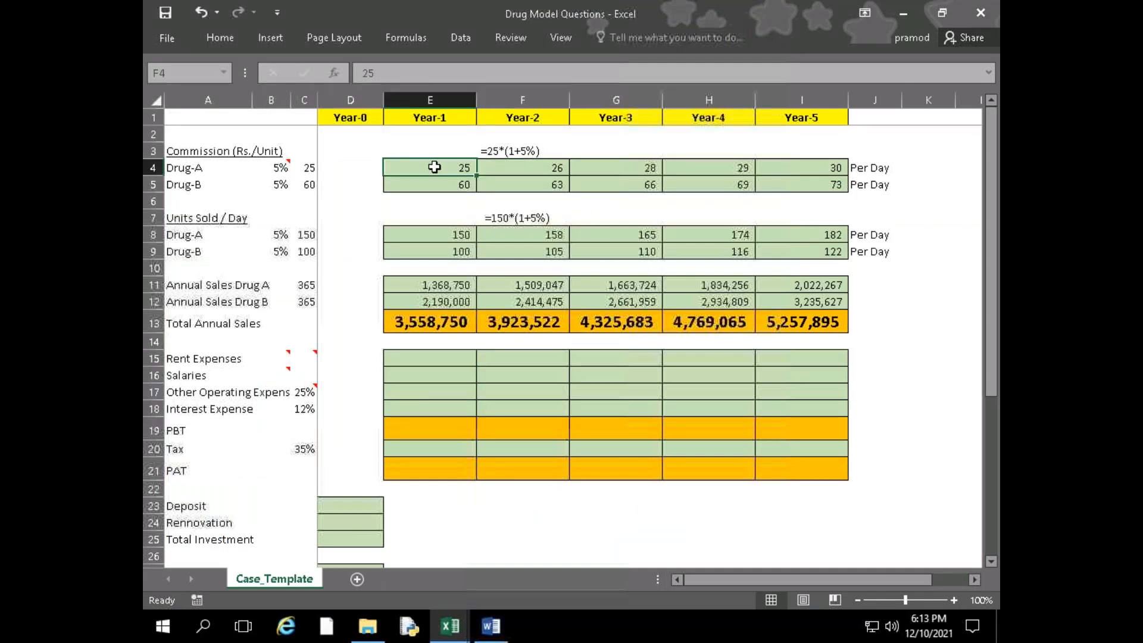
{"action": "left_click", "coordinate": [525, 166]}
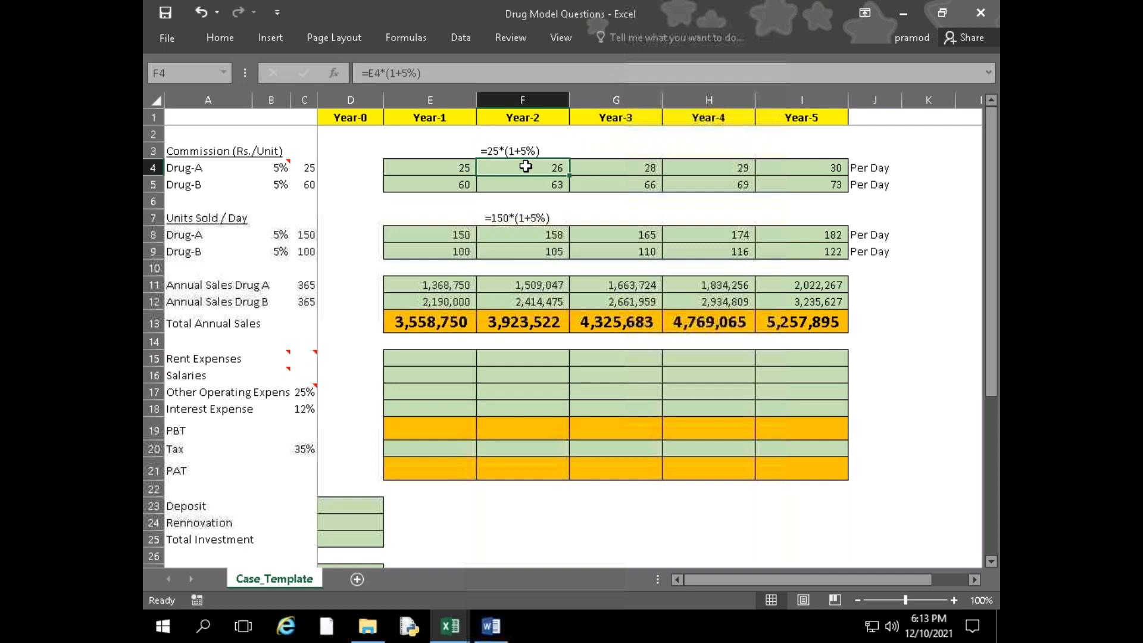
{"action": "type", "text": "="}
{"action": "key", "text": "Left"}
{"action": "type", "text": "*("}
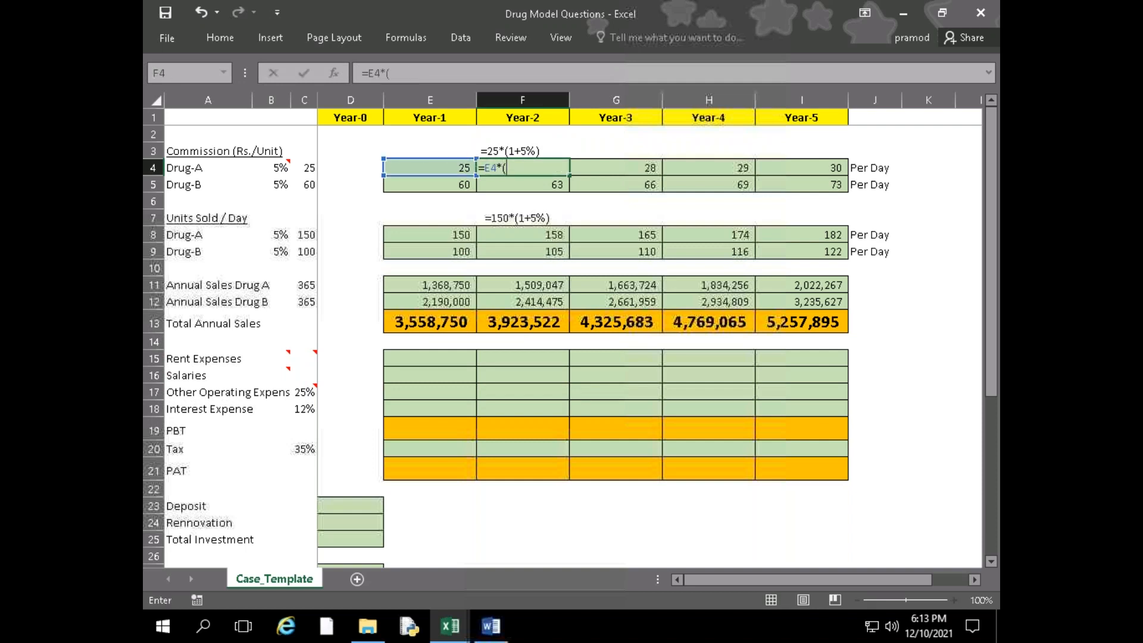
{"action": "type", "text": "1+5%)"}
{"action": "key", "text": "Return"}
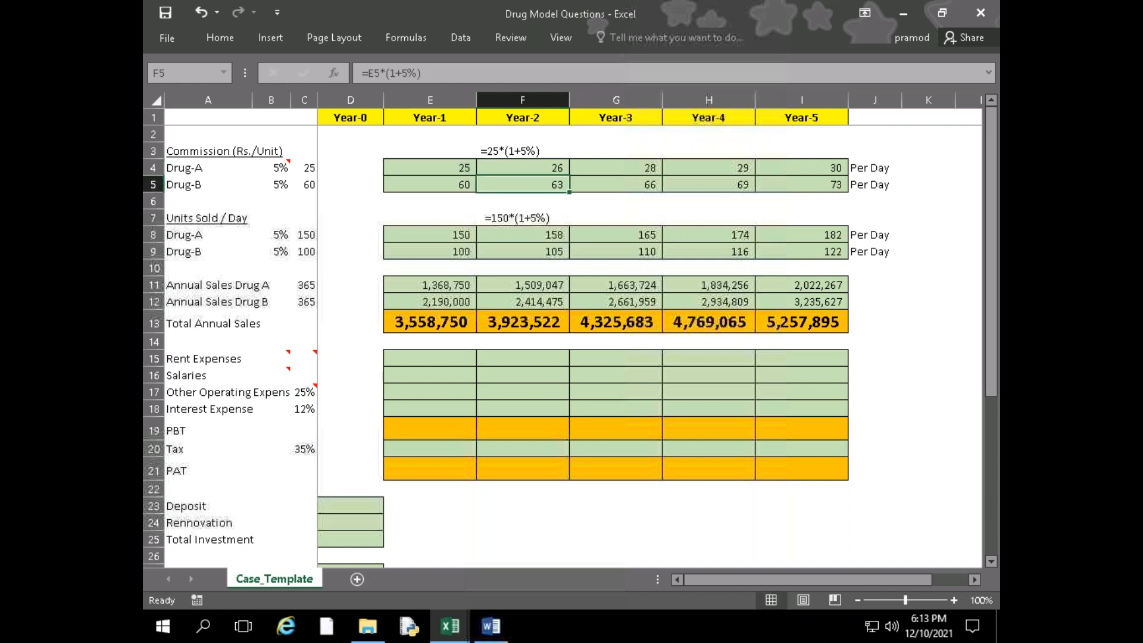
{"action": "left_click", "coordinate": [534, 165]}
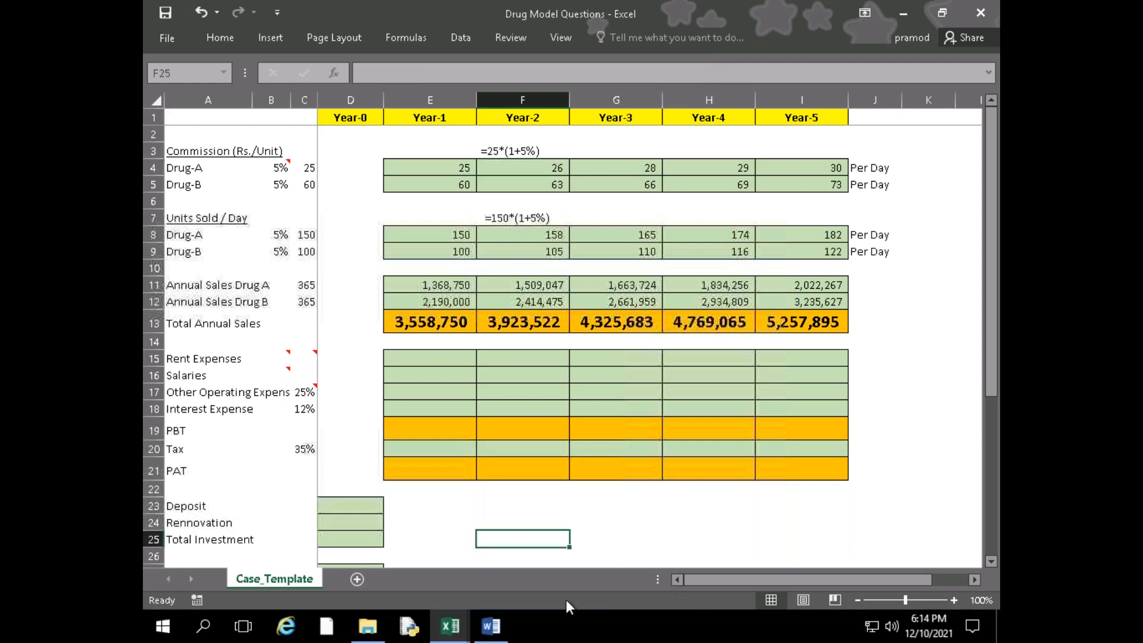
Check the sales growth statement in the Toyota Case Study in Word and return to the Toyota Model Questions workbook in Excel
{"action": "left_click", "coordinate": [491, 625]}
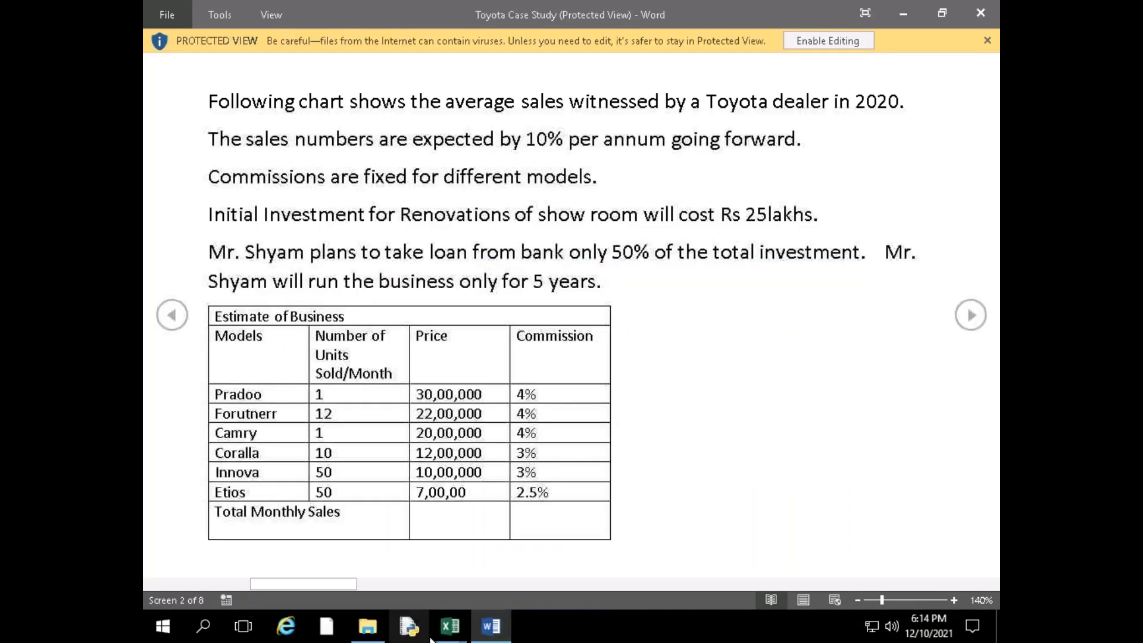
{"action": "mouse_move", "coordinate": [476, 616]}
{"action": "left_click", "coordinate": [403, 537]}
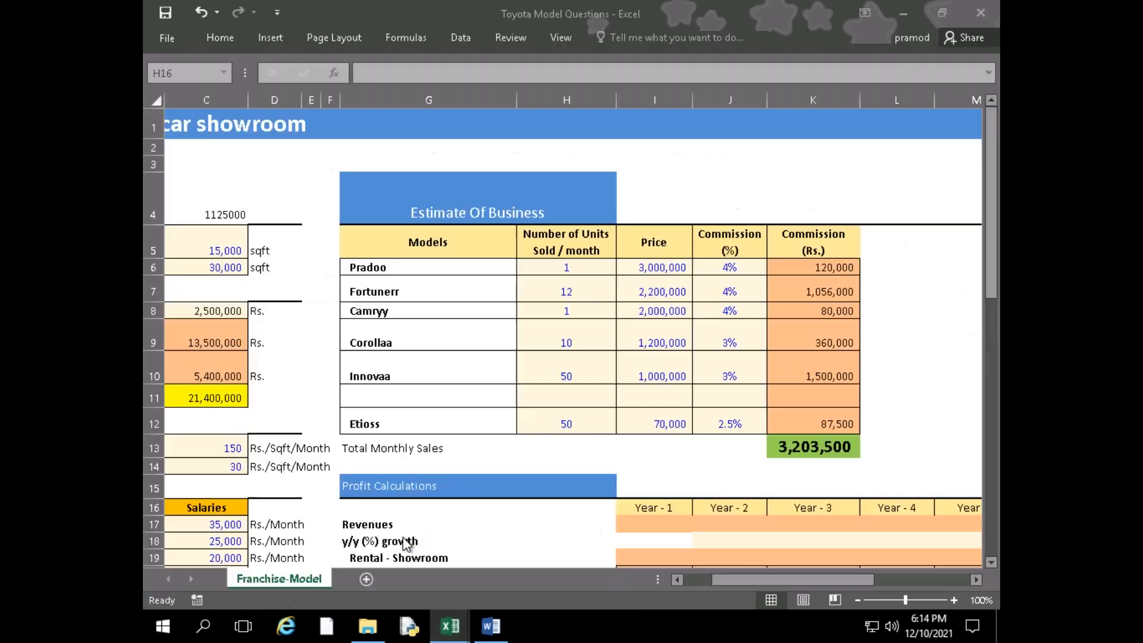
Calculate the Year - 1 Revenues in I17 as Total Monthly Sales times twelve months, =K13*12
{"action": "scroll", "coordinate": [462, 439], "scroll_direction": "down", "scroll_amount": 1}
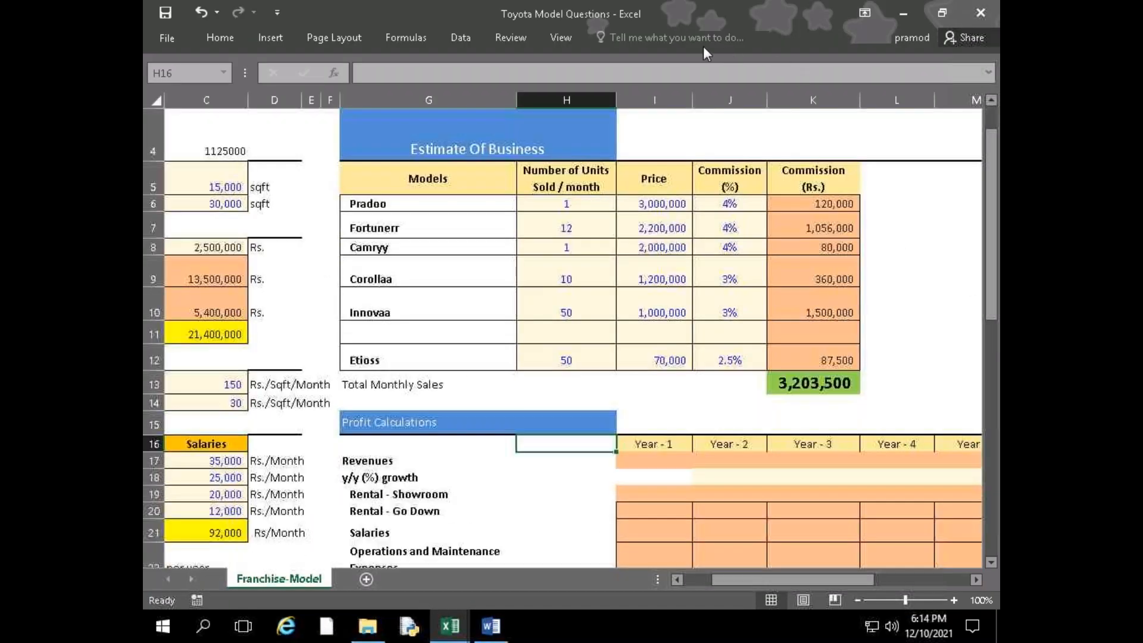
{"action": "left_click", "coordinate": [657, 464]}
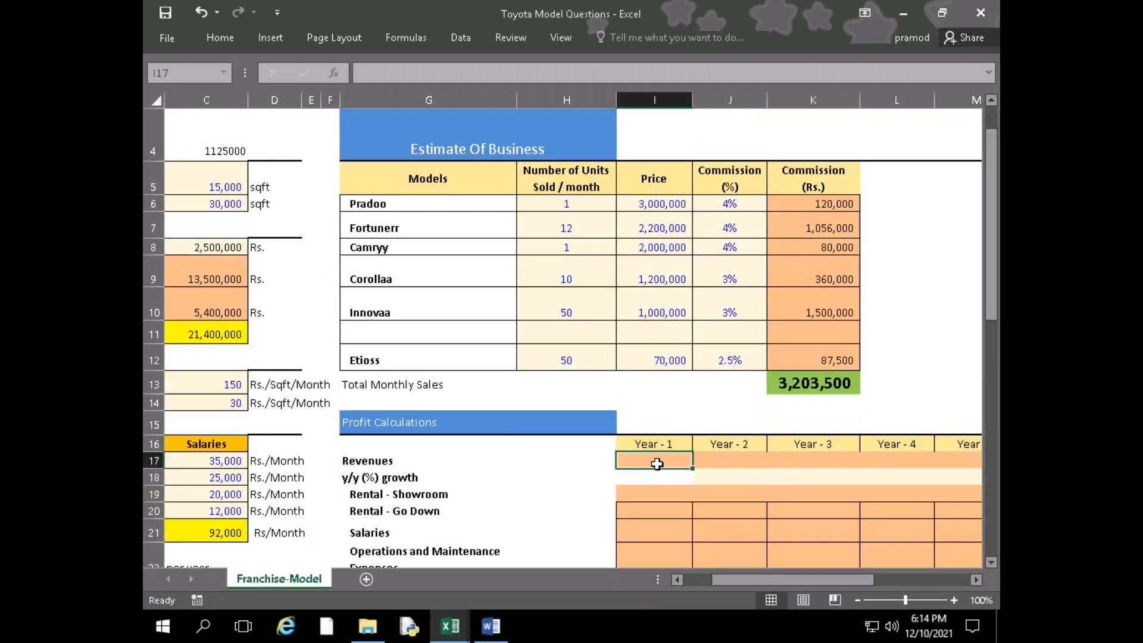
{"action": "type", "text": "="}
{"action": "left_click", "coordinate": [793, 382]}
{"action": "type", "text": "*12"}
{"action": "key", "text": "Return"}
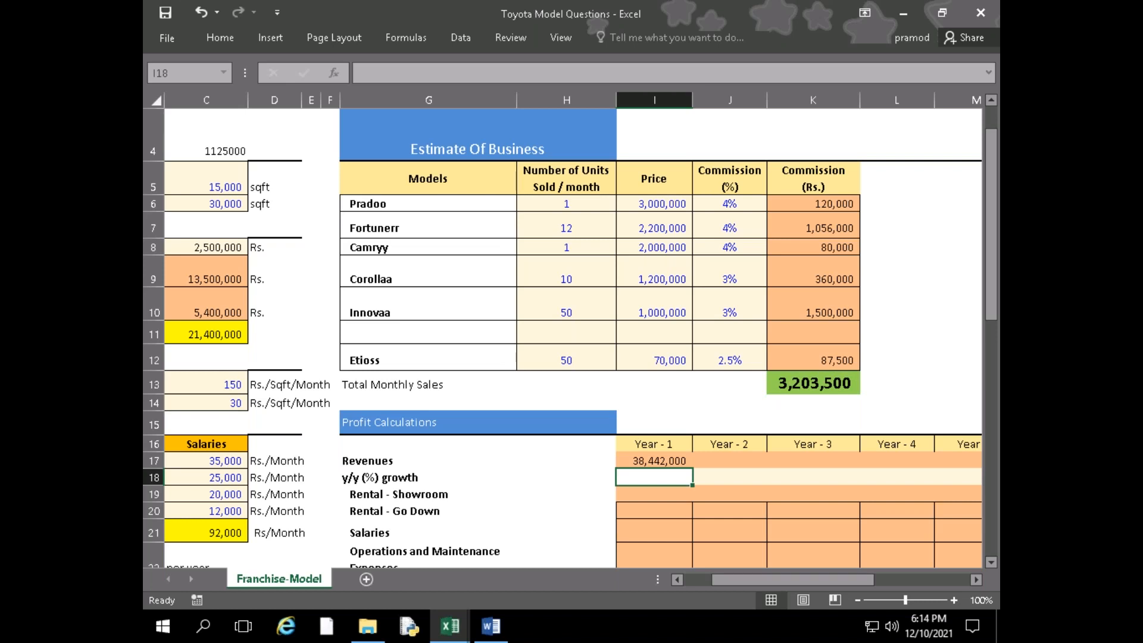
{"action": "key", "text": "Up"}
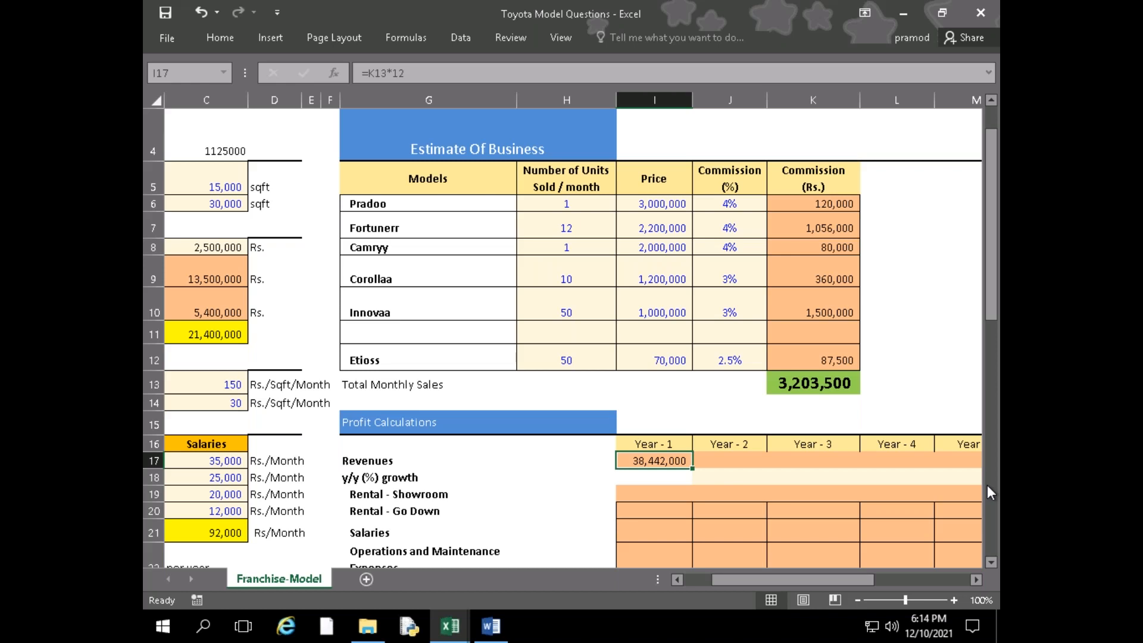
Switch to the Toyota Case Study in Word and review the sales growth, salary details, key questions and financial modeling steps
{"action": "mouse_move", "coordinate": [501, 623]}
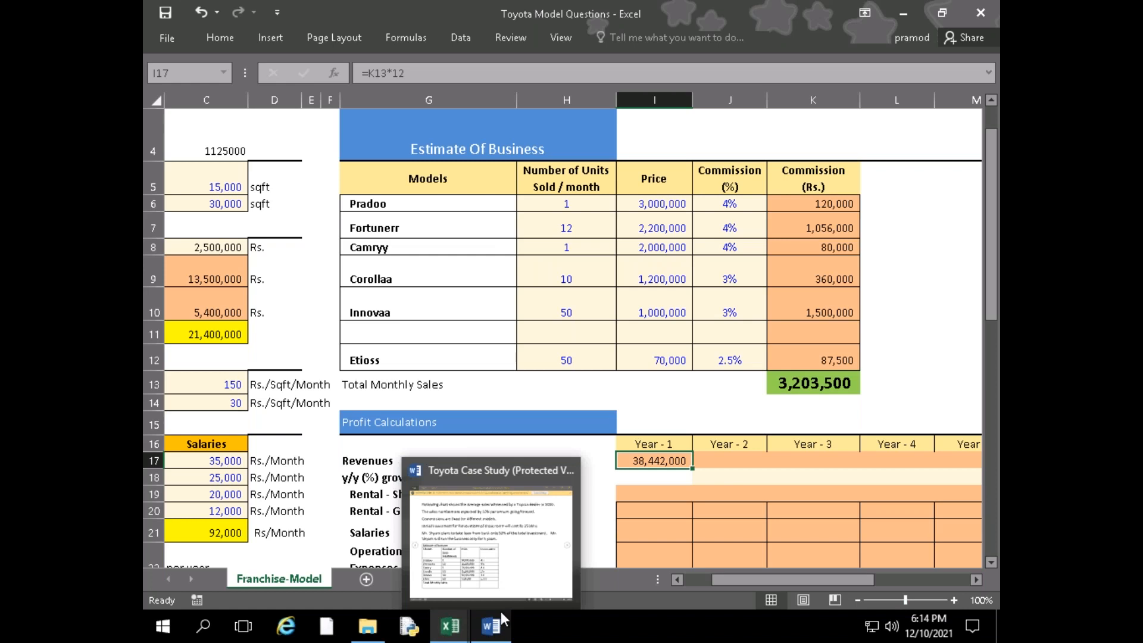
{"action": "left_click", "coordinate": [506, 559]}
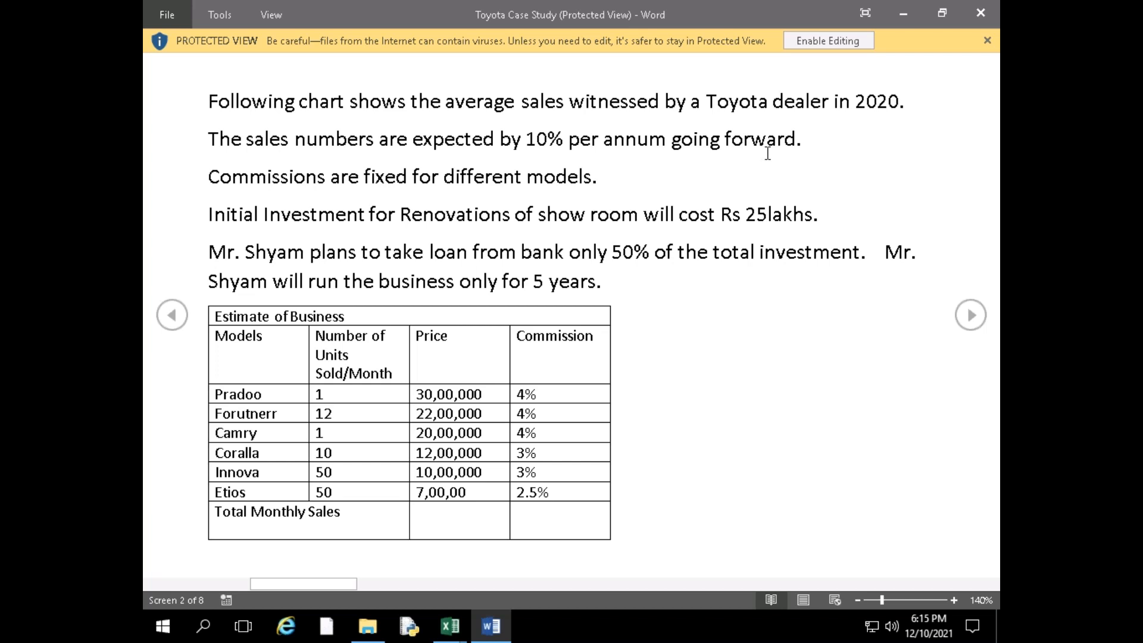
{"action": "left_click", "coordinate": [967, 327]}
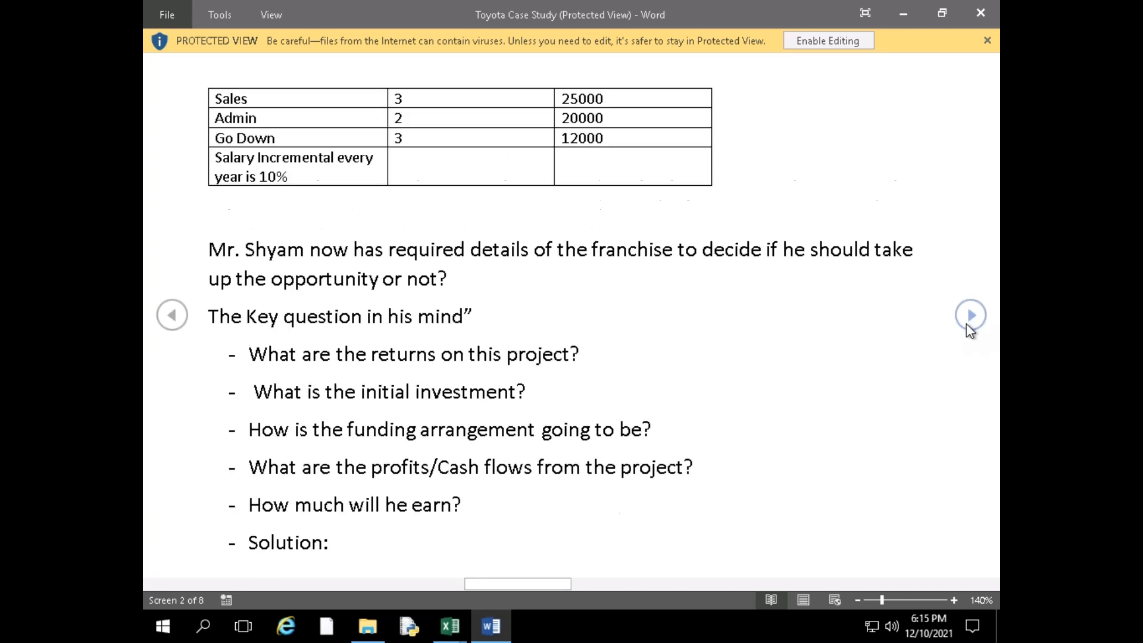
{"action": "left_click", "coordinate": [967, 327]}
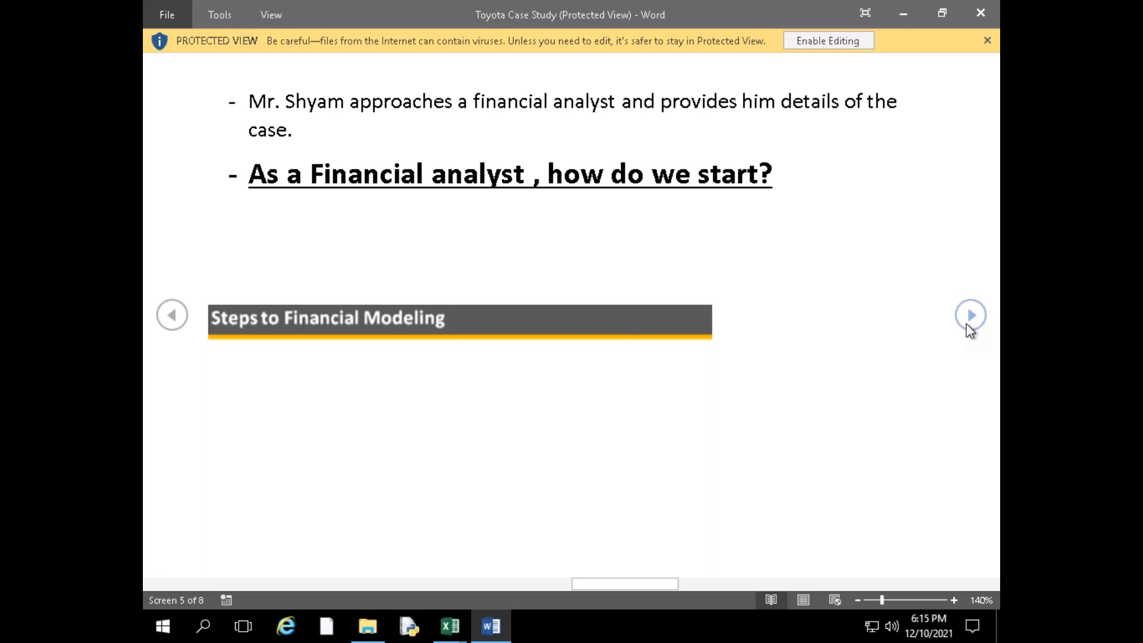
{"action": "left_click", "coordinate": [967, 324]}
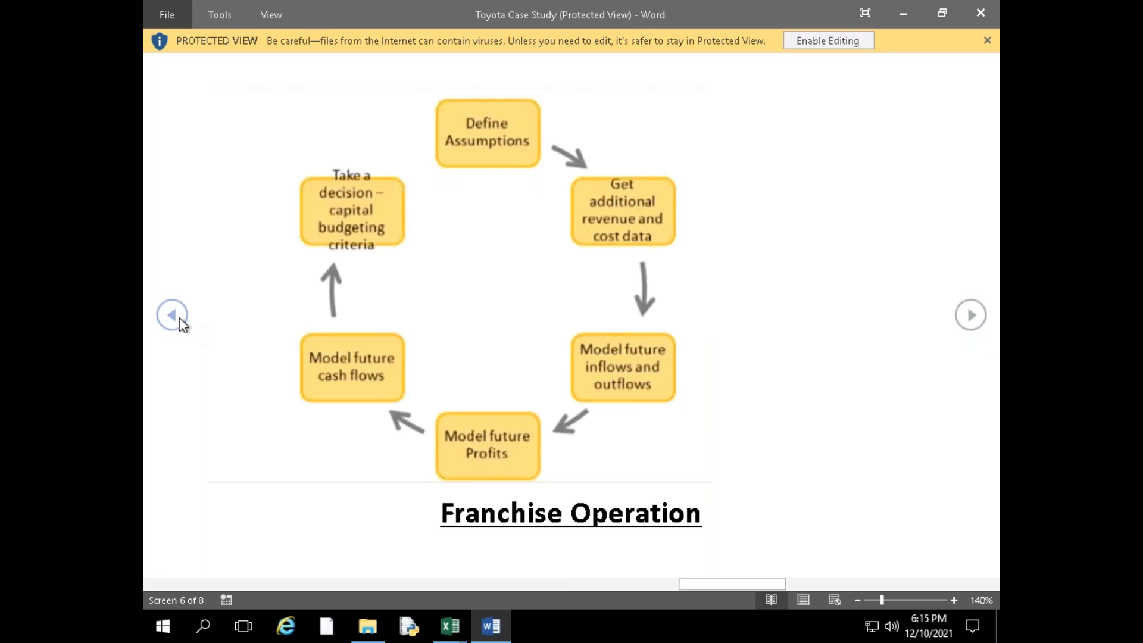
Return to Toyota Model Questions in Excel and calculate the Year - 2 Revenues in J17 with 10% growth, =I17*(1+10%)
{"action": "left_click", "coordinate": [448, 633]}
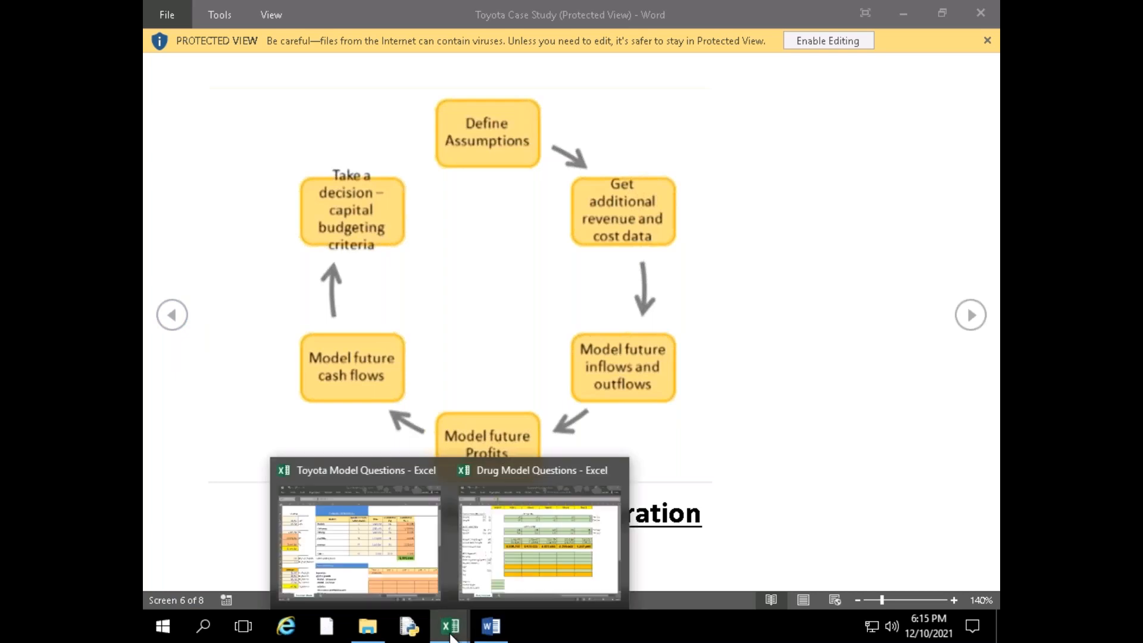
{"action": "left_click", "coordinate": [503, 543]}
{"action": "left_click", "coordinate": [731, 462]}
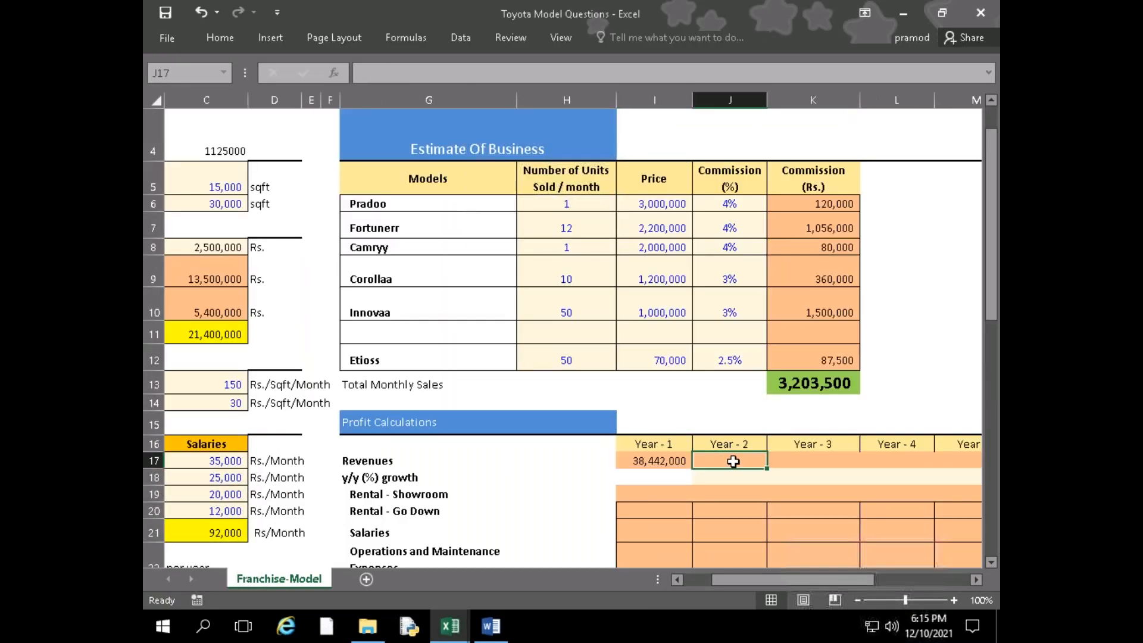
{"action": "type", "text": "="}
{"action": "key", "text": "Left"}
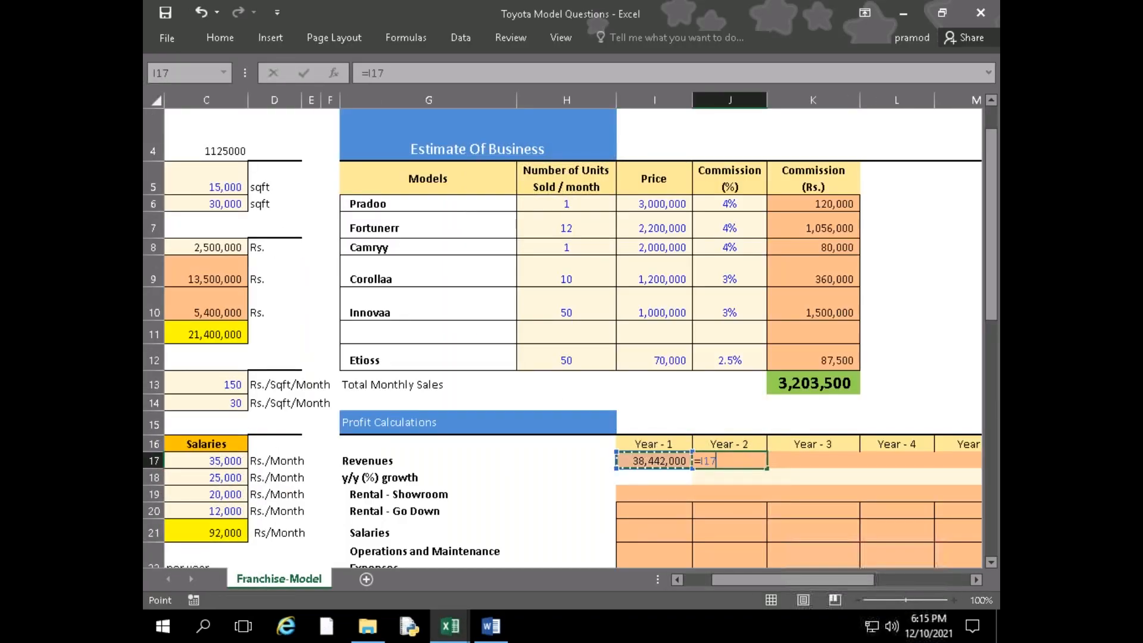
{"action": "type", "text": "*(1+10"}
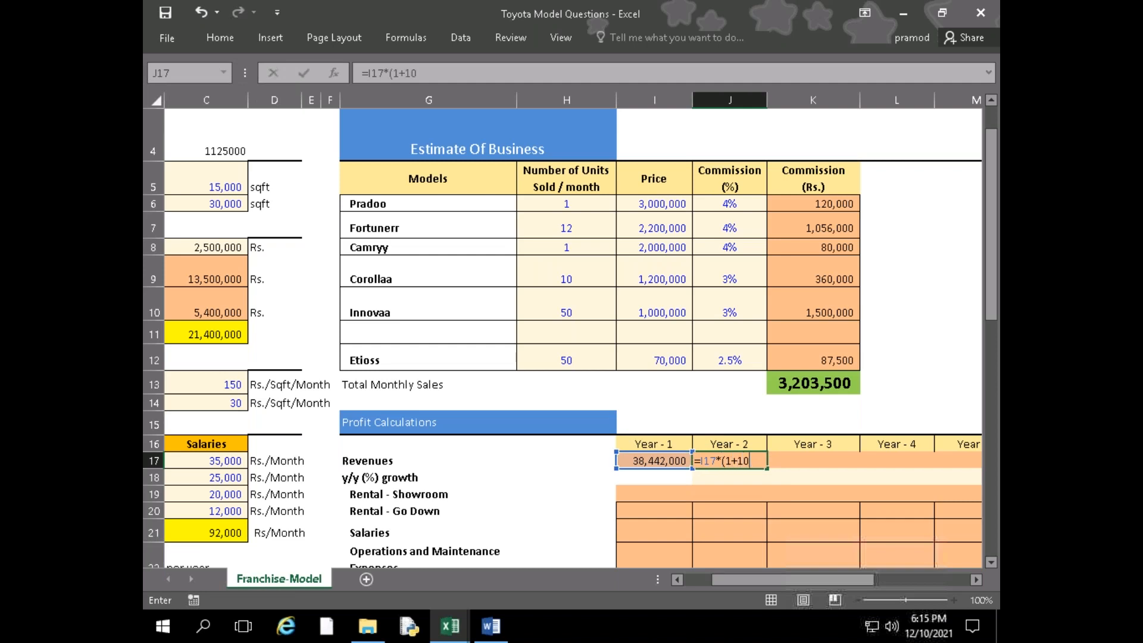
{"action": "type", "text": "%)"}
{"action": "key", "text": "Return"}
{"action": "key", "text": "Up"}
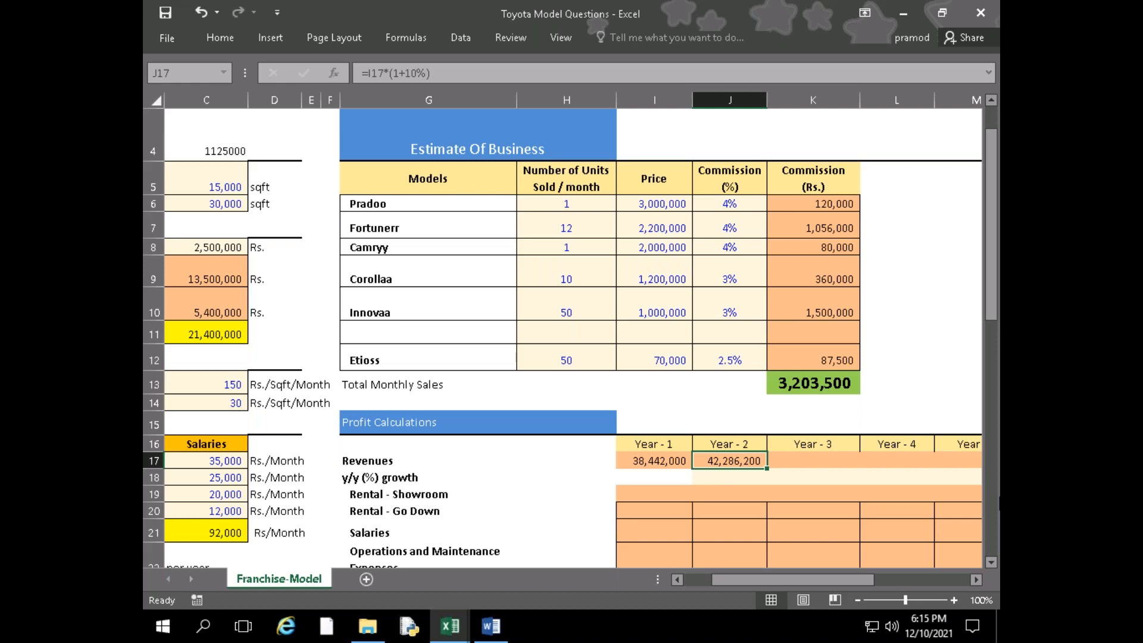
Inspect the Year - 2 Revenues formula in J17 and look through the assumptions and the profit and cash flow sections
{"action": "double_click", "coordinate": [733, 462]}
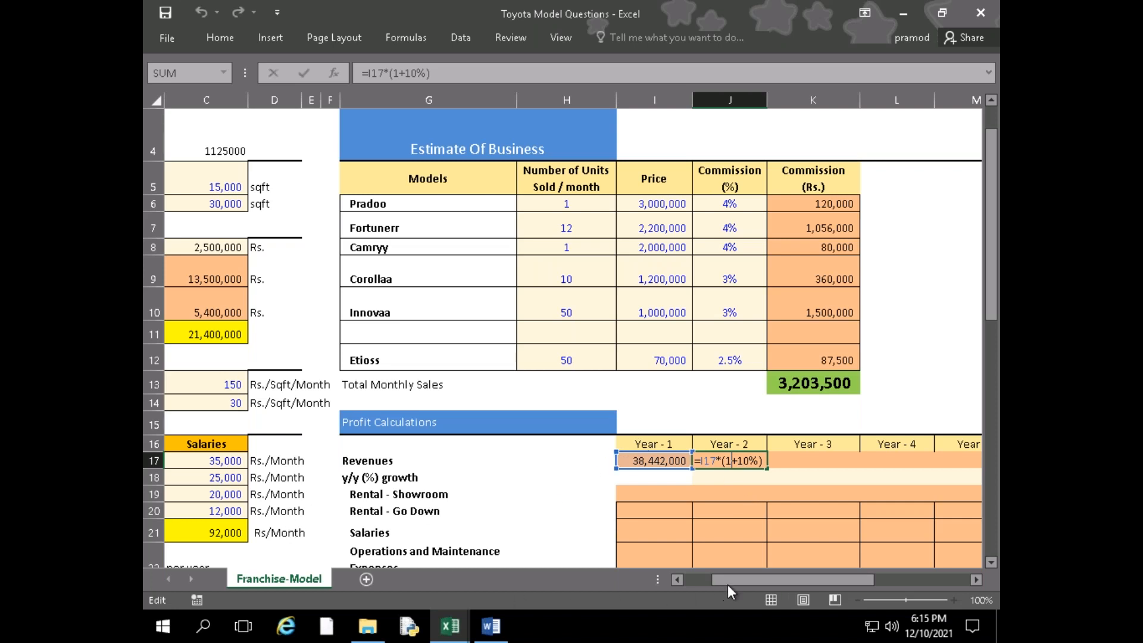
{"action": "left_click_drag", "start_coordinate": [741, 578], "coordinate": [684, 576]}
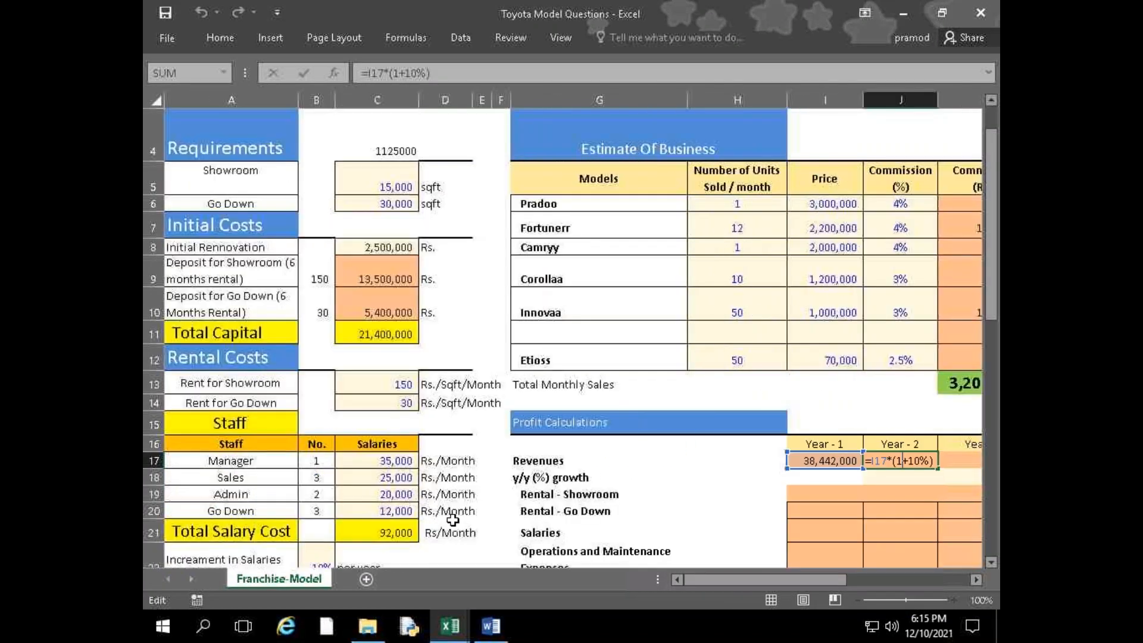
{"action": "scroll", "coordinate": [457, 519], "scroll_direction": "down", "scroll_amount": 1}
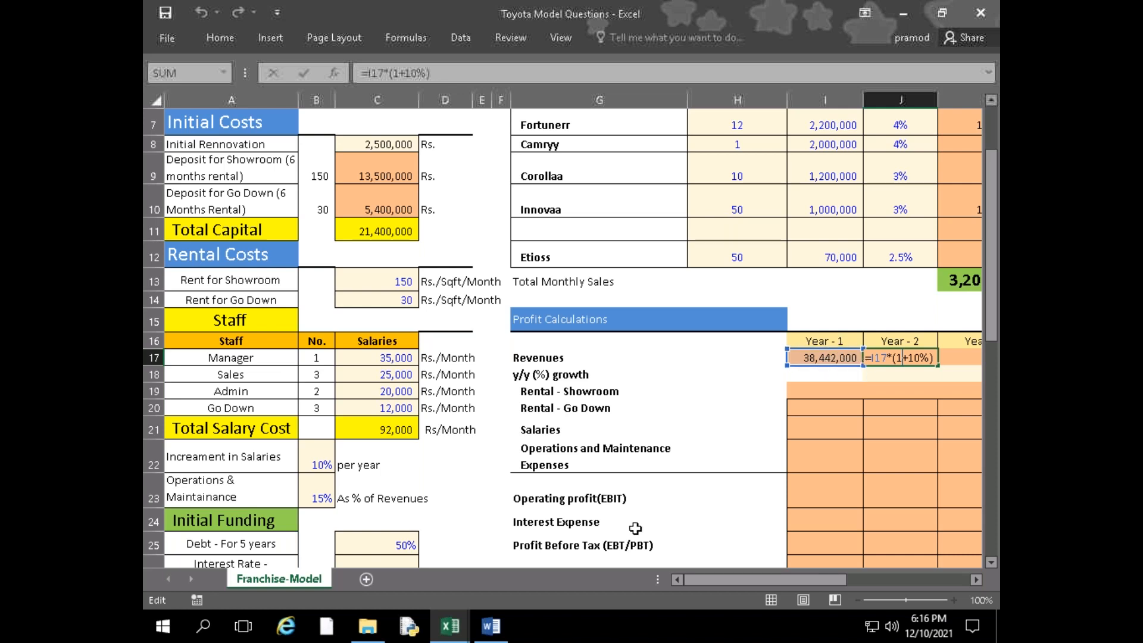
{"action": "scroll", "coordinate": [635, 528], "scroll_direction": "down", "scroll_amount": 1}
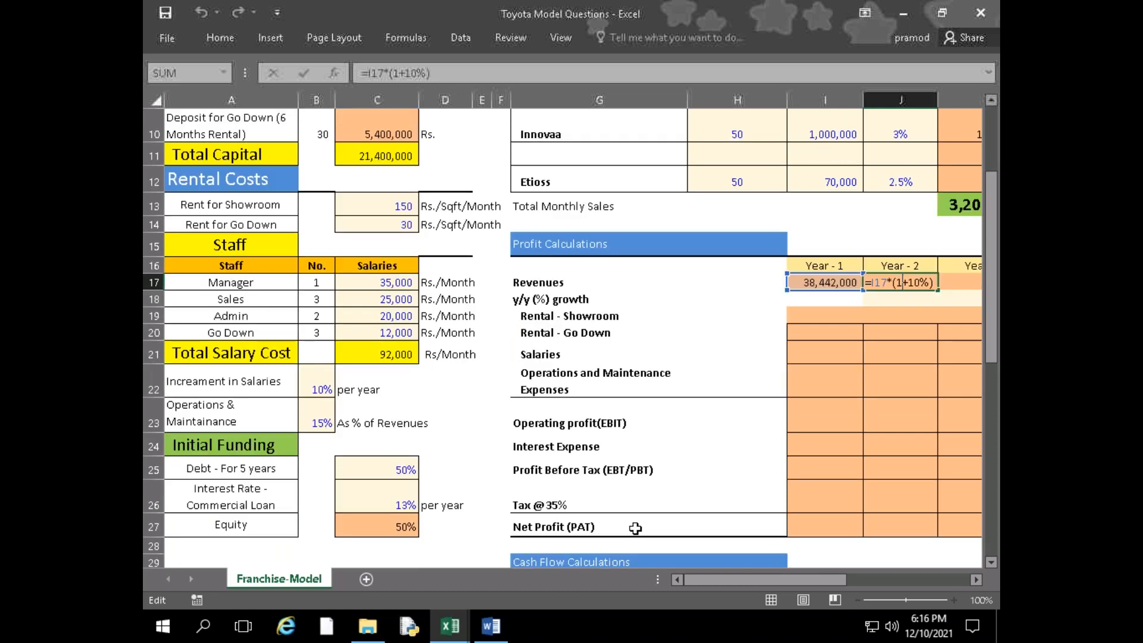
{"action": "scroll", "coordinate": [635, 528], "scroll_direction": "down", "scroll_amount": 2}
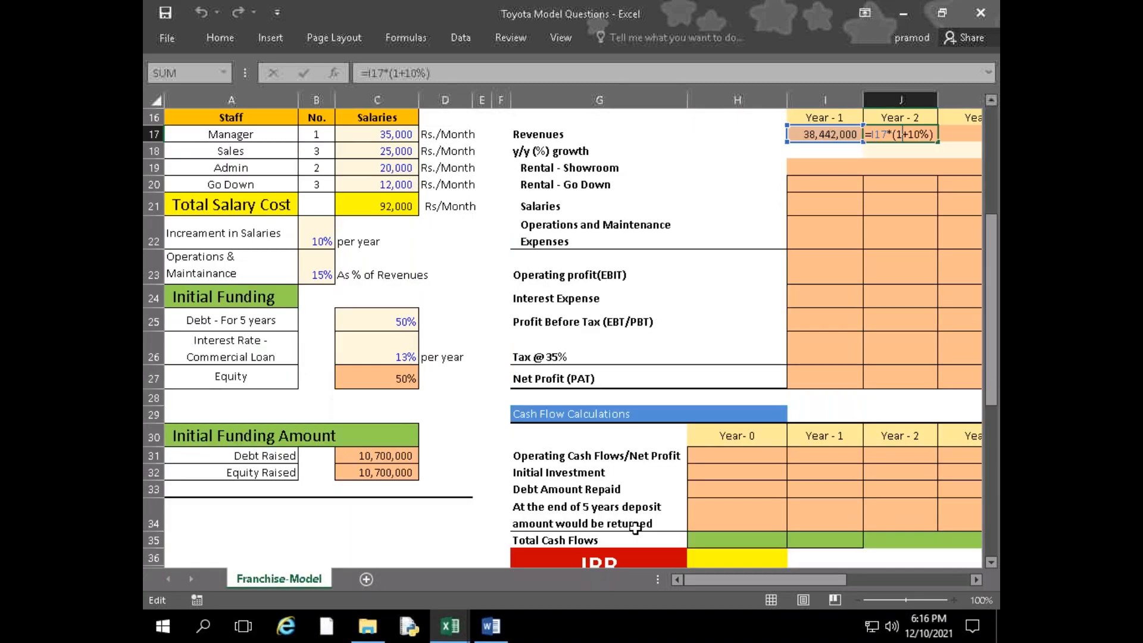
Switch to the Toyota Case Study in Word and find the statement on expected annual growth of the sales numbers
{"action": "key", "text": "alt+Tab"}
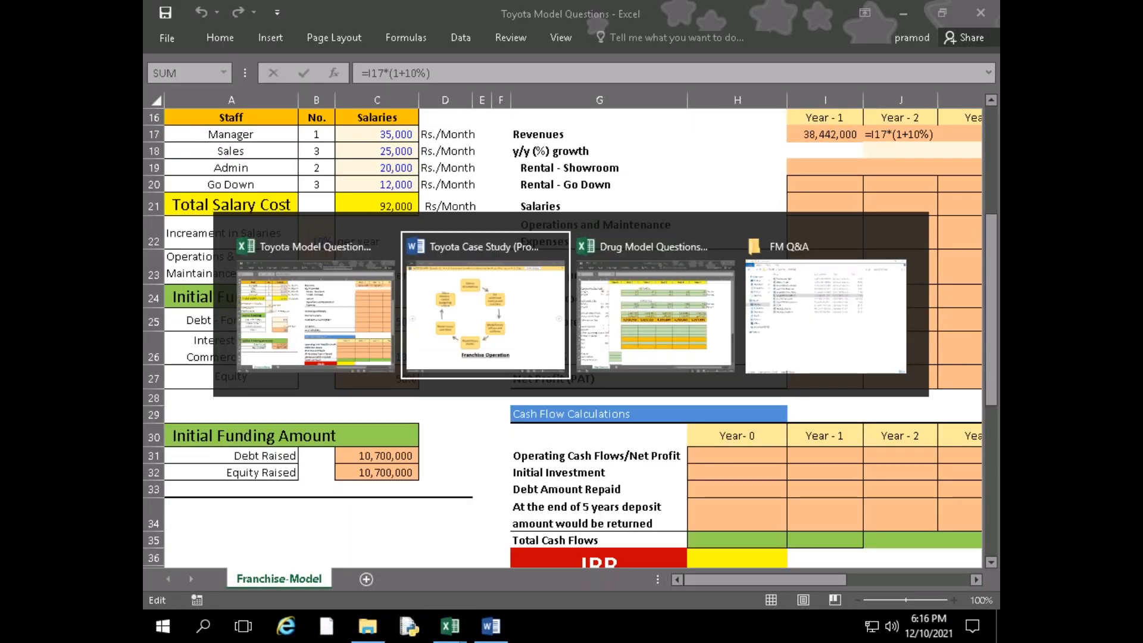
{"action": "scroll", "coordinate": [367, 511], "scroll_direction": "up", "scroll_amount": 2}
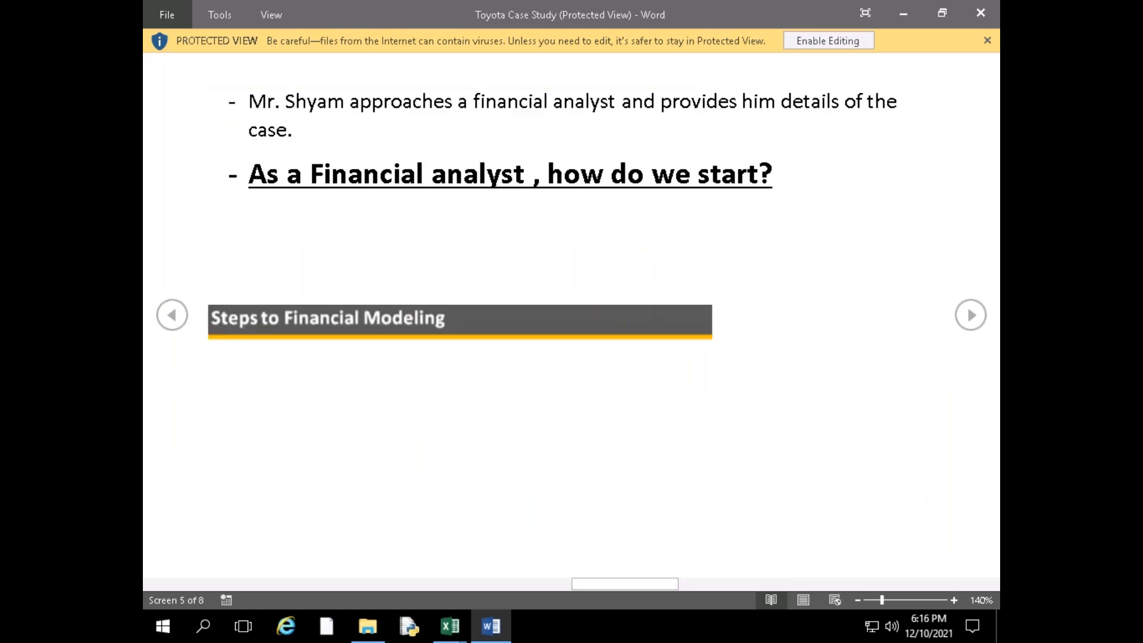
{"action": "scroll", "coordinate": [571, 315], "scroll_direction": "down", "scroll_amount": 2}
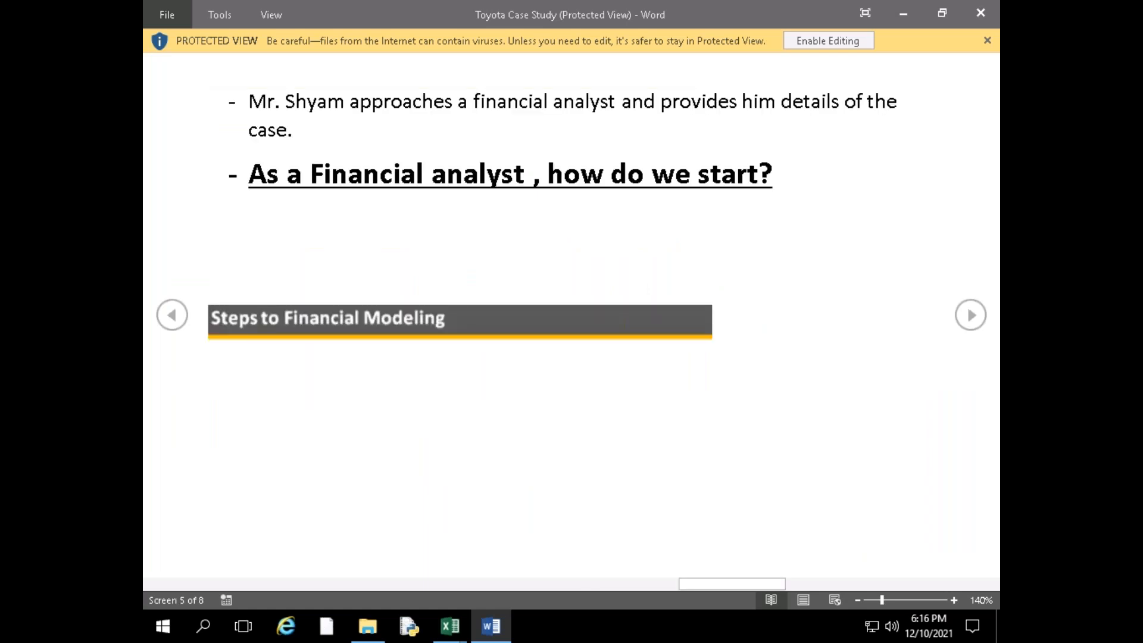
{"action": "scroll", "coordinate": [572, 316], "scroll_direction": "up", "scroll_amount": 3}
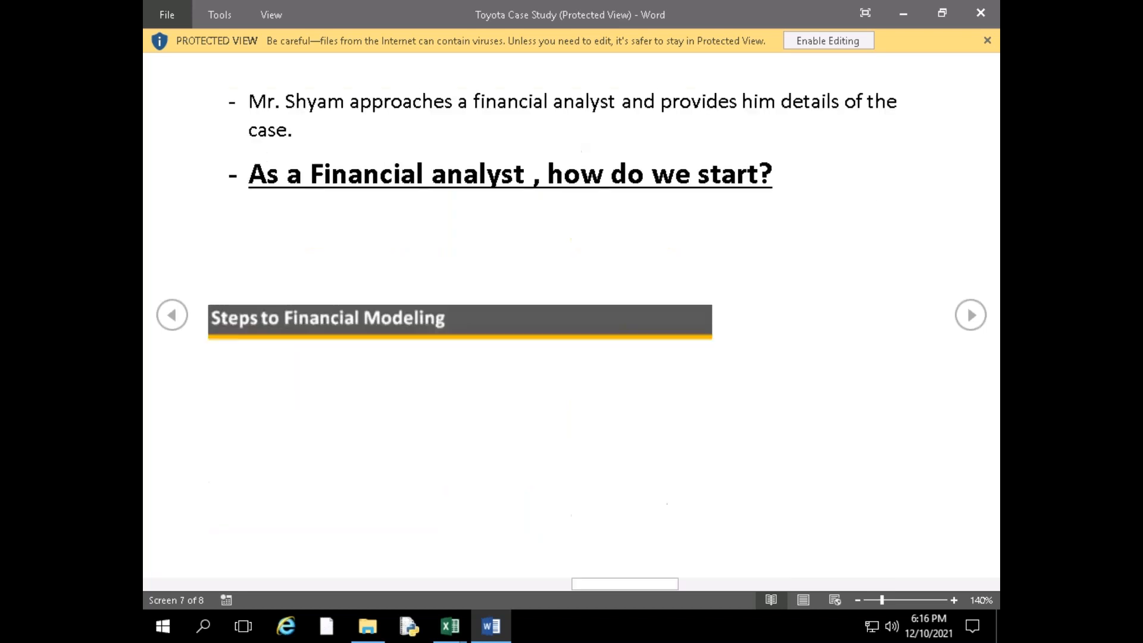
{"action": "scroll", "coordinate": [386, 506], "scroll_direction": "up", "scroll_amount": 1}
{"action": "scroll", "coordinate": [387, 506], "scroll_direction": "down", "scroll_amount": 1}
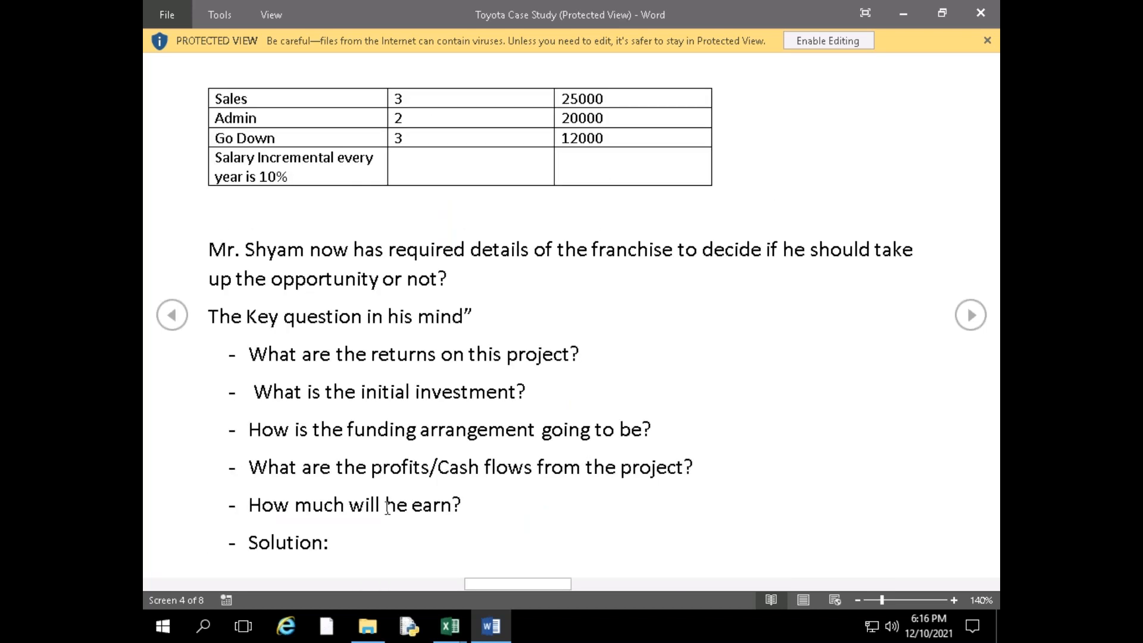
{"action": "scroll", "coordinate": [387, 506], "scroll_direction": "up", "scroll_amount": 2}
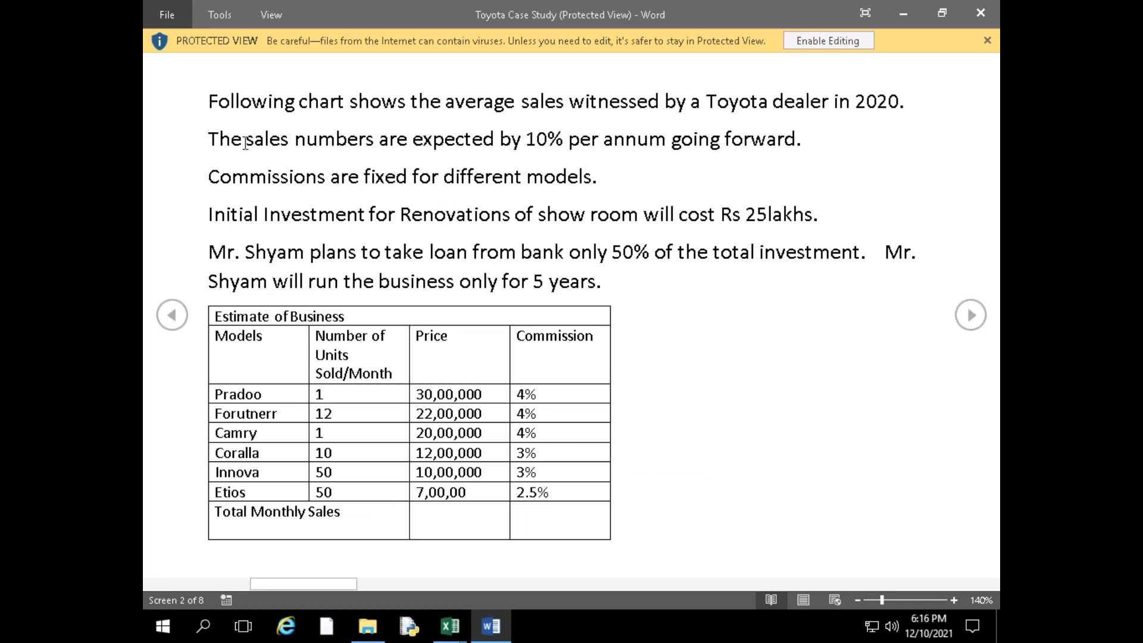
{"action": "left_click_drag", "start_coordinate": [208, 140], "coordinate": [343, 142]}
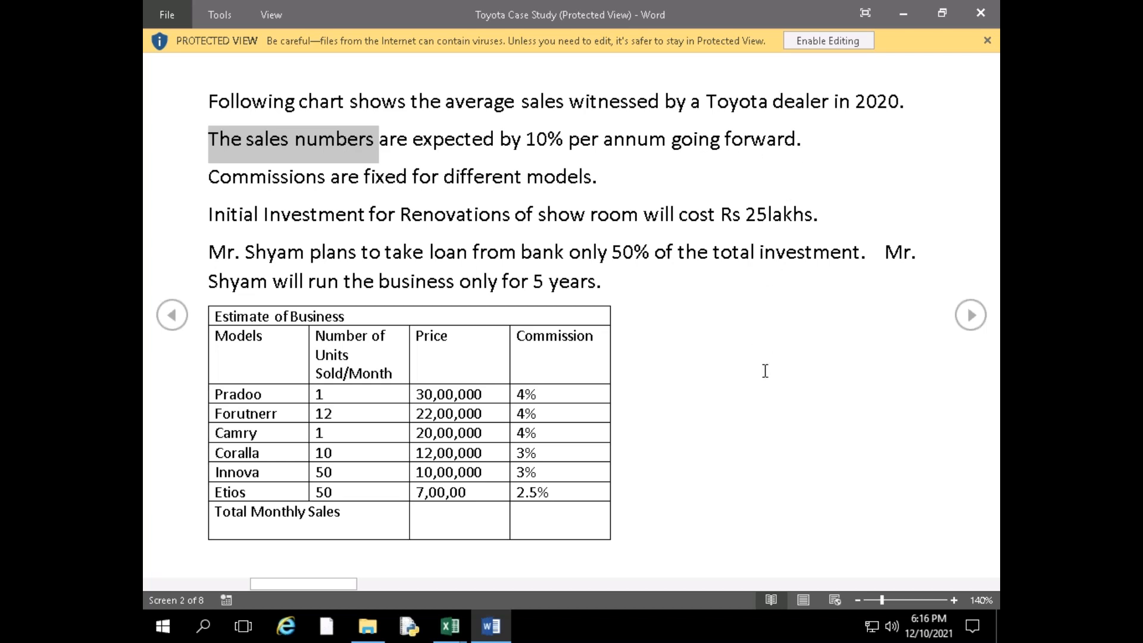
Return to Toyota Model Questions in Excel and re-enter the Year - 2 Revenues formula in J17 as =I17*(1+10%)
{"action": "key", "text": "alt+Tab"}
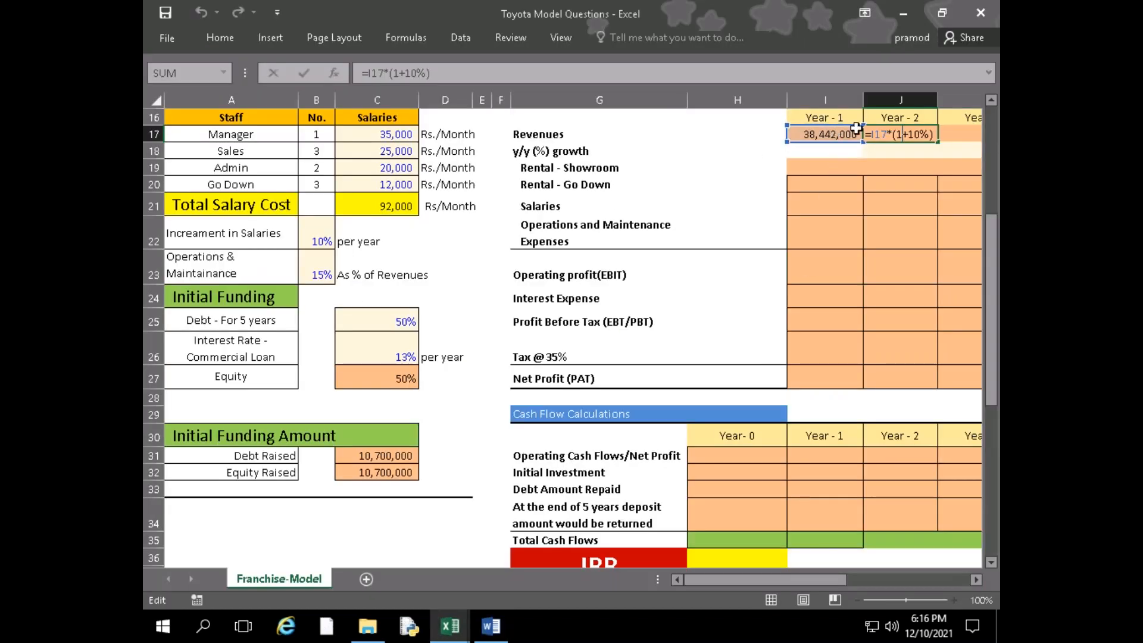
{"action": "key", "text": "Return"}
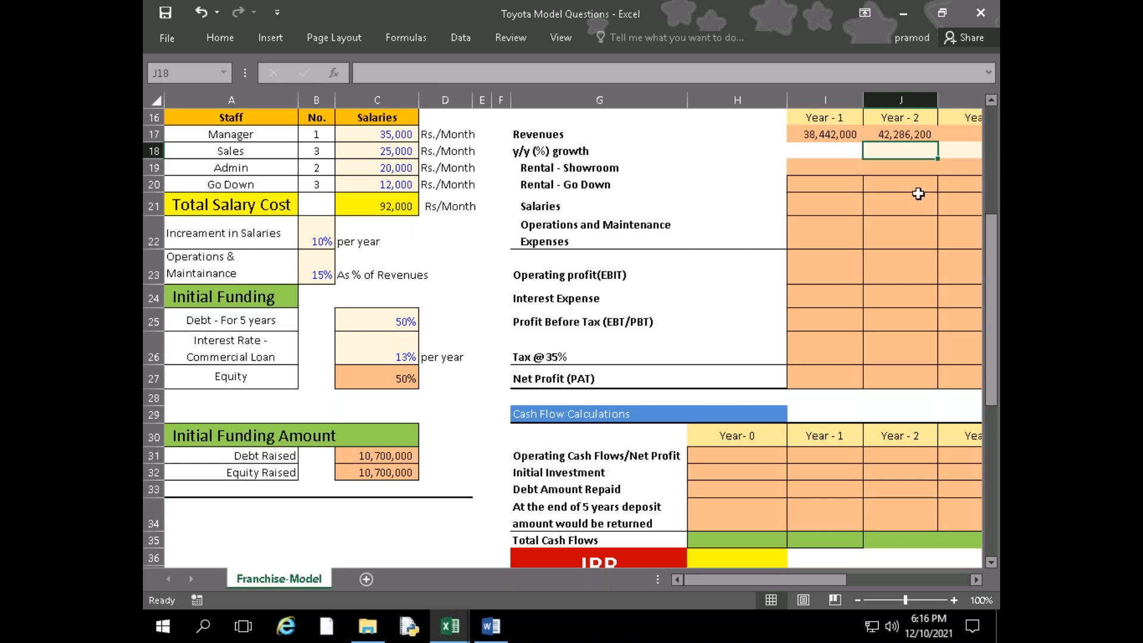
{"action": "left_click", "coordinate": [921, 135]}
{"action": "scroll", "coordinate": [855, 401], "scroll_direction": "up", "scroll_amount": 2}
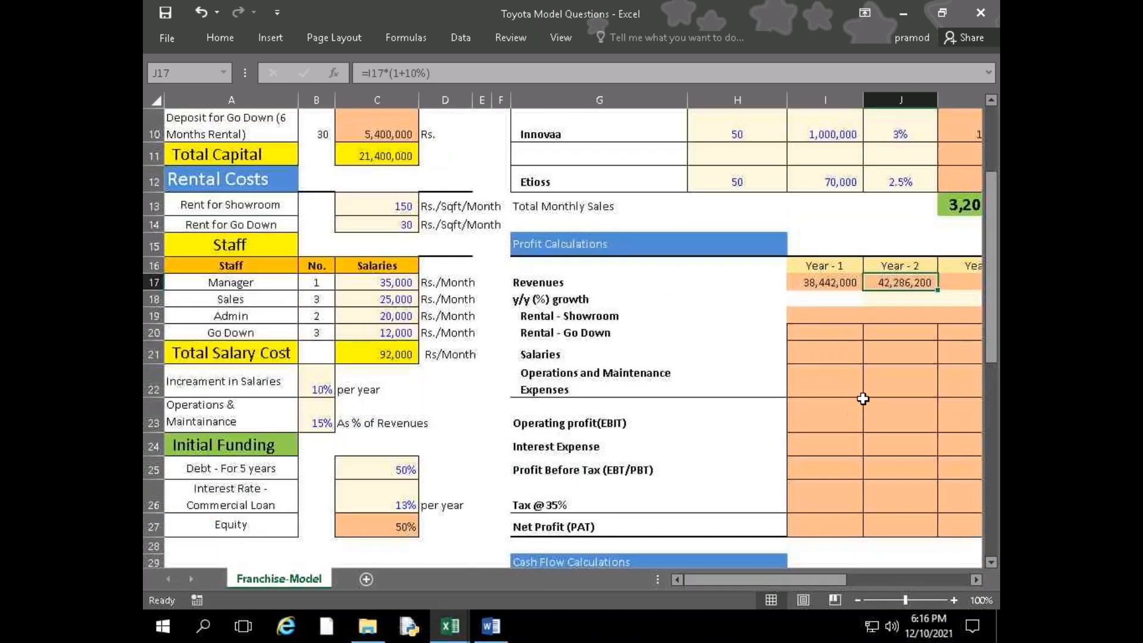
{"action": "double_click", "coordinate": [904, 282]}
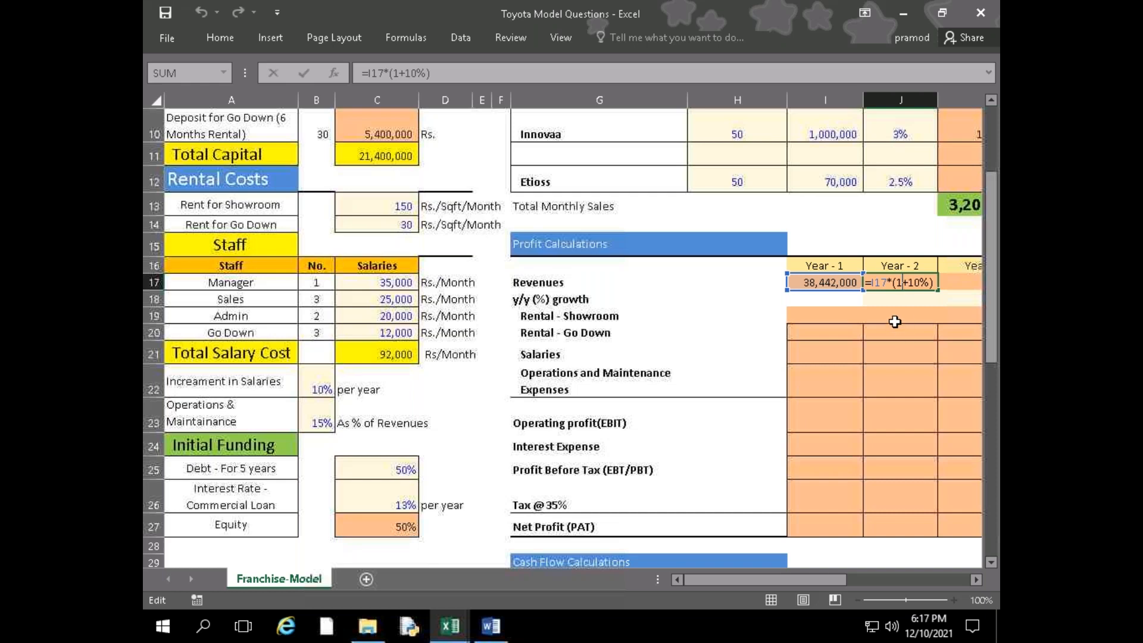
{"action": "left_click_drag", "start_coordinate": [933, 282], "coordinate": [870, 272]}
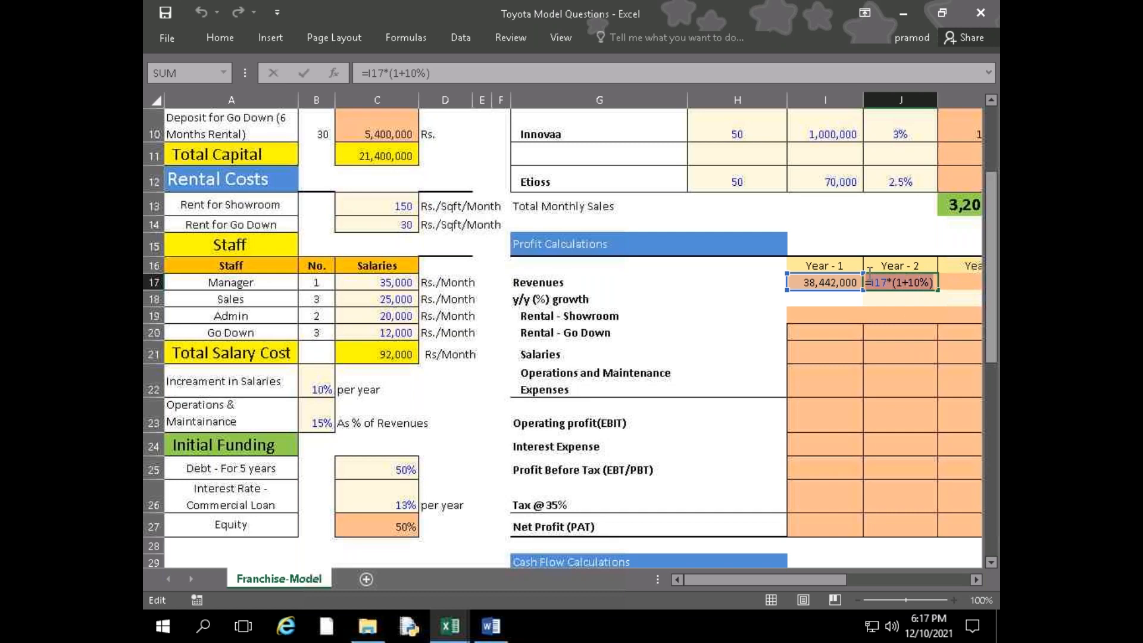
{"action": "key", "text": "BackSpace"}
{"action": "left_click", "coordinate": [841, 275]}
{"action": "type", "text": "*"}
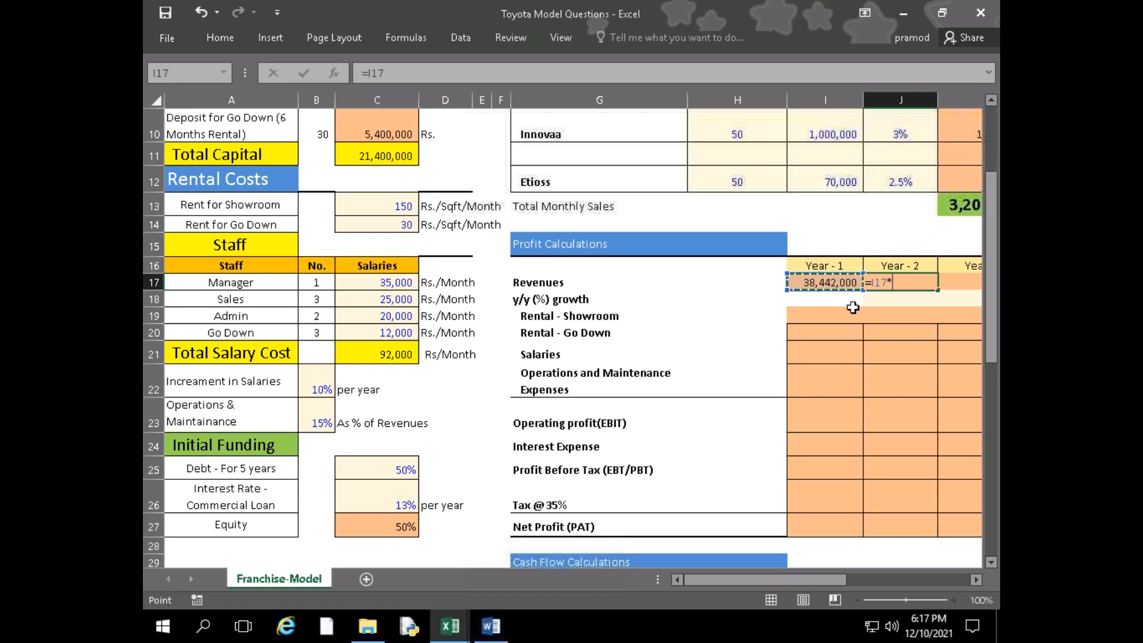
{"action": "type", "text": "("}
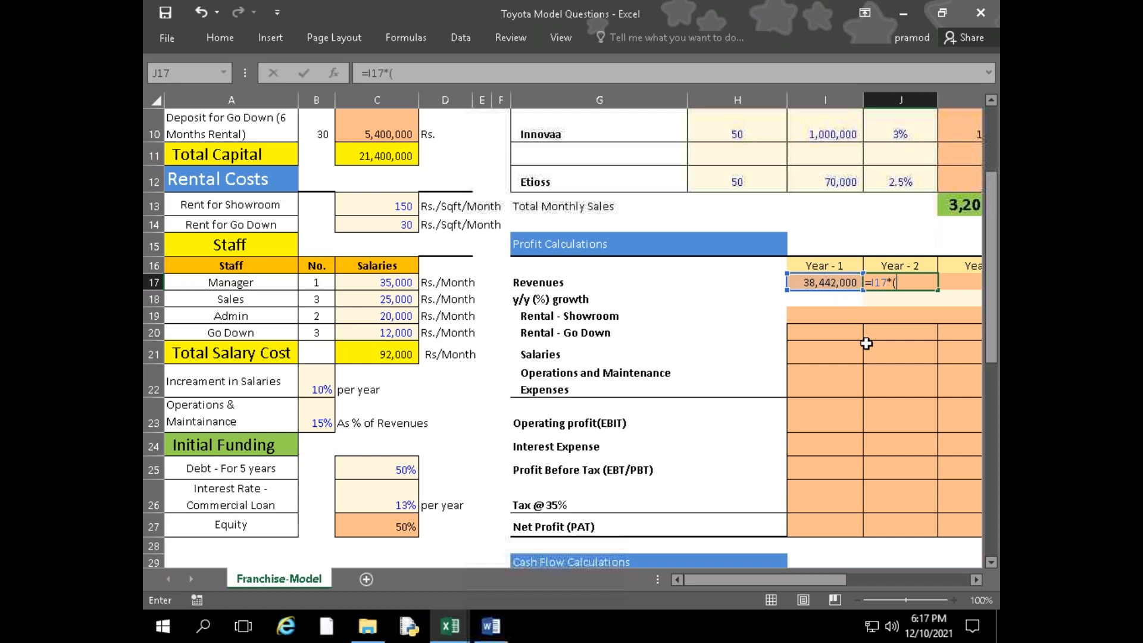
{"action": "type", "text": "1+10%"}
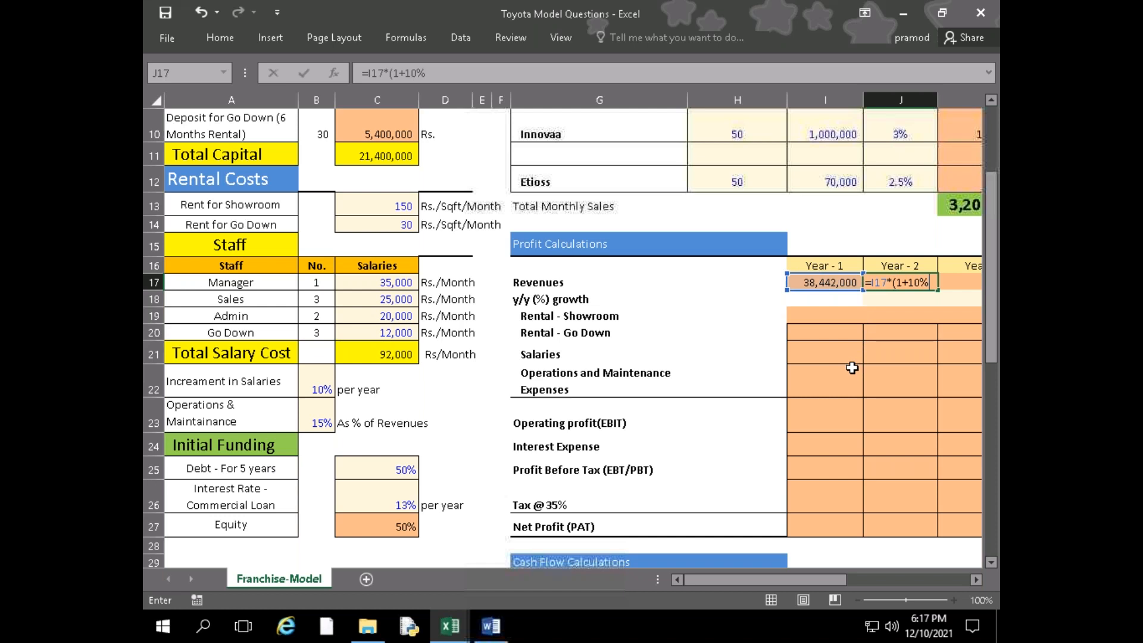
{"action": "type", "text": ")"}
{"action": "key", "text": "ctrl+Return"}
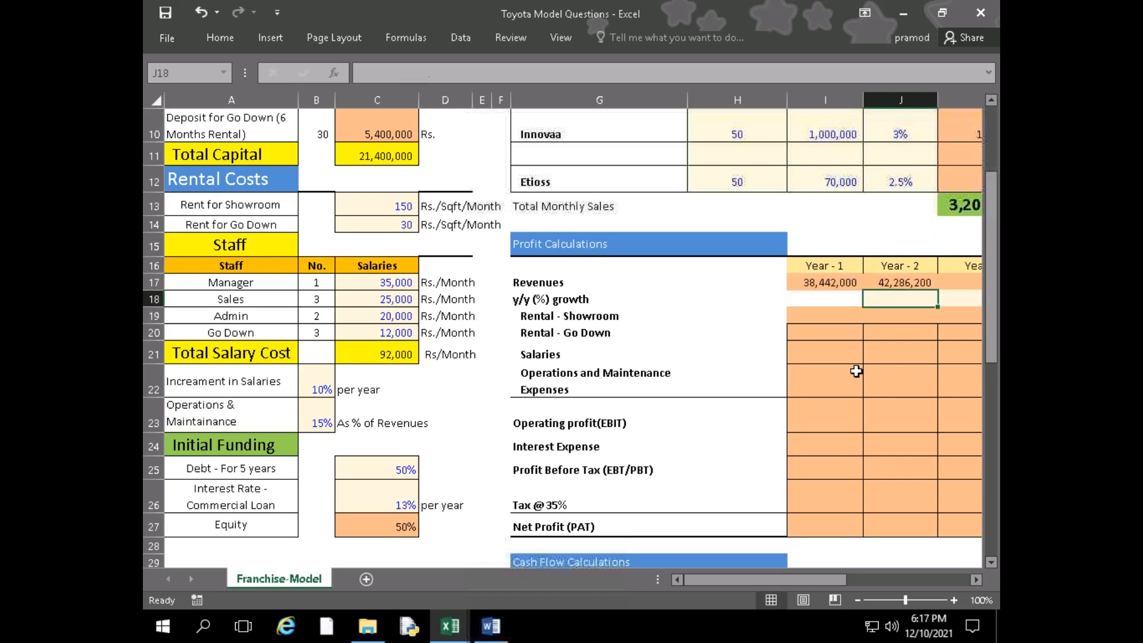
Fill the Year - 2 Revenues formula from J17 across to Year - 5 in M17
{"action": "key", "text": "Right"}
{"action": "key", "text": "Right"}
{"action": "key", "text": "Right"}
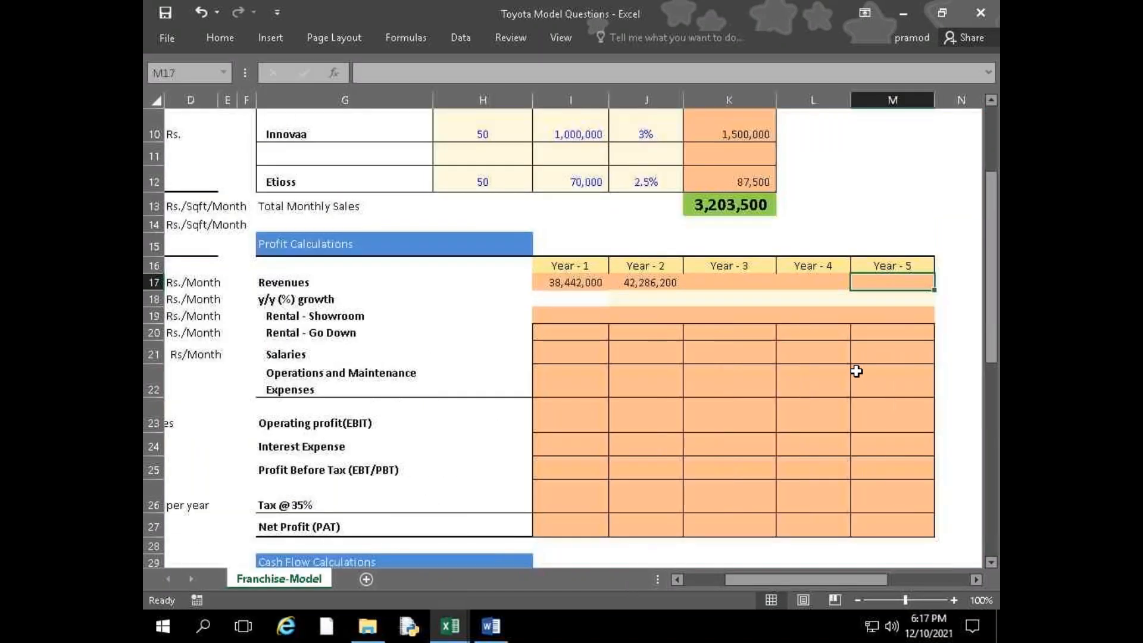
{"action": "key", "text": "Left"}
{"action": "key", "text": "Left"}
{"action": "key", "text": "Left"}
{"action": "key", "text": "shift+Right"}
{"action": "key", "text": "shift+Right"}
{"action": "key", "text": "shift+Right"}
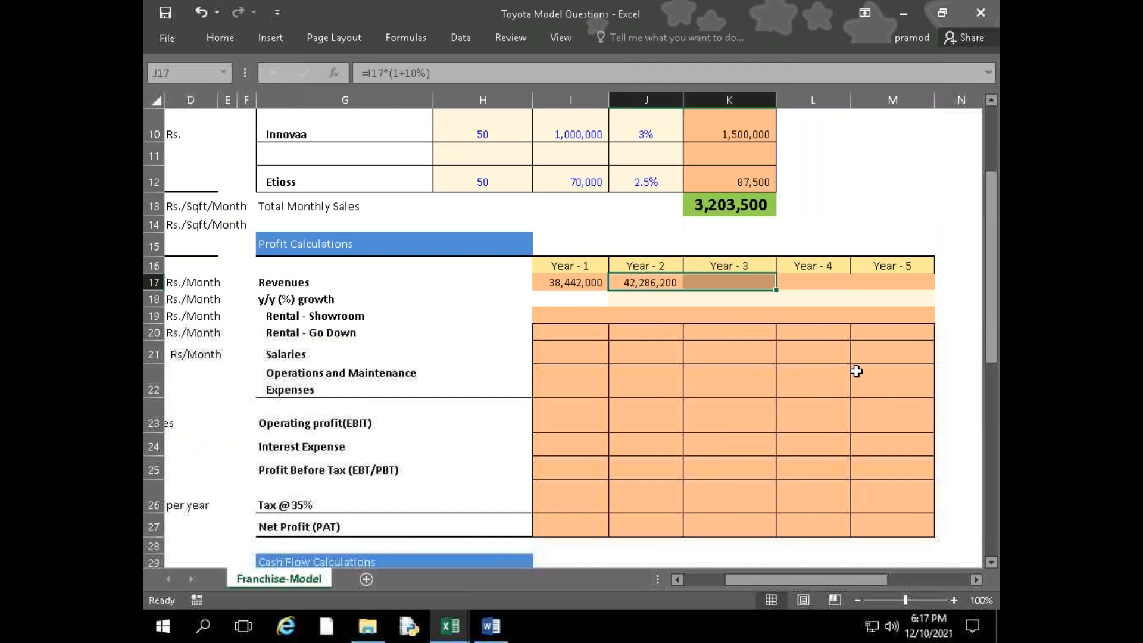
{"action": "key", "text": "ctrl+r"}
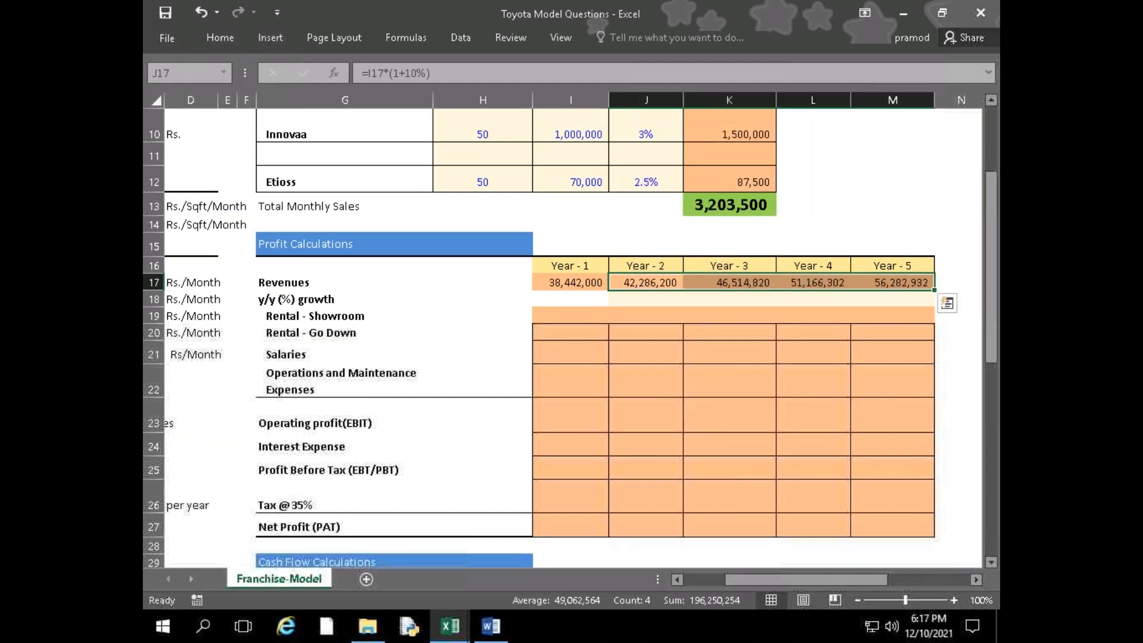
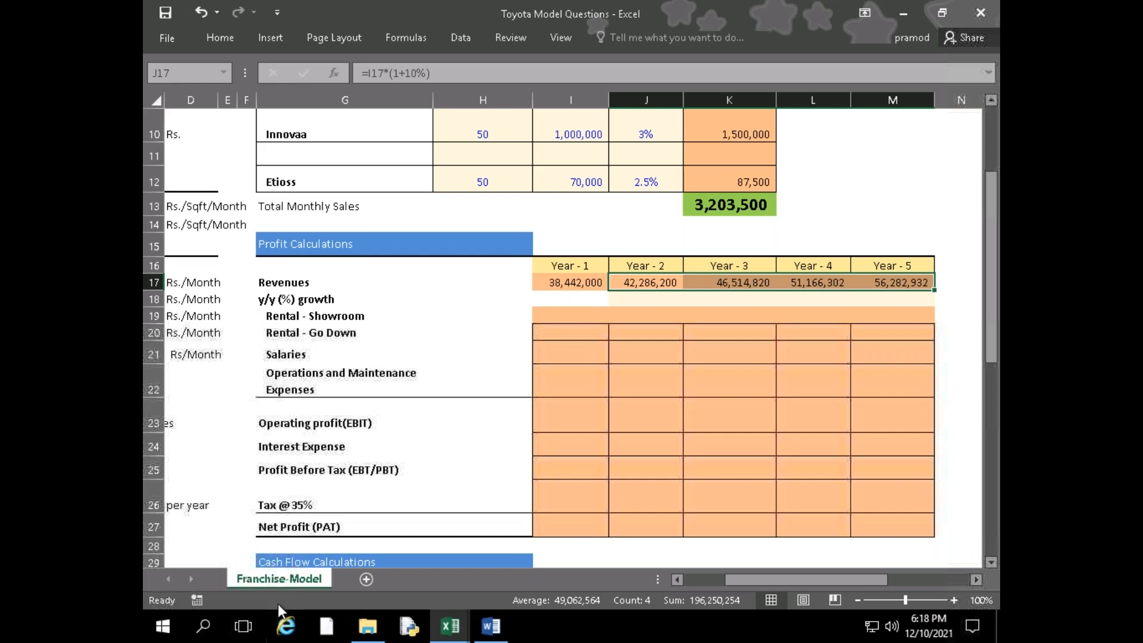
Inspect the Pradoo commission formula in K6 and the units, price and commission percentage it multiplies
{"action": "scroll", "coordinate": [648, 264], "scroll_direction": "up", "scroll_amount": 3}
{"action": "left_click", "coordinate": [648, 266]}
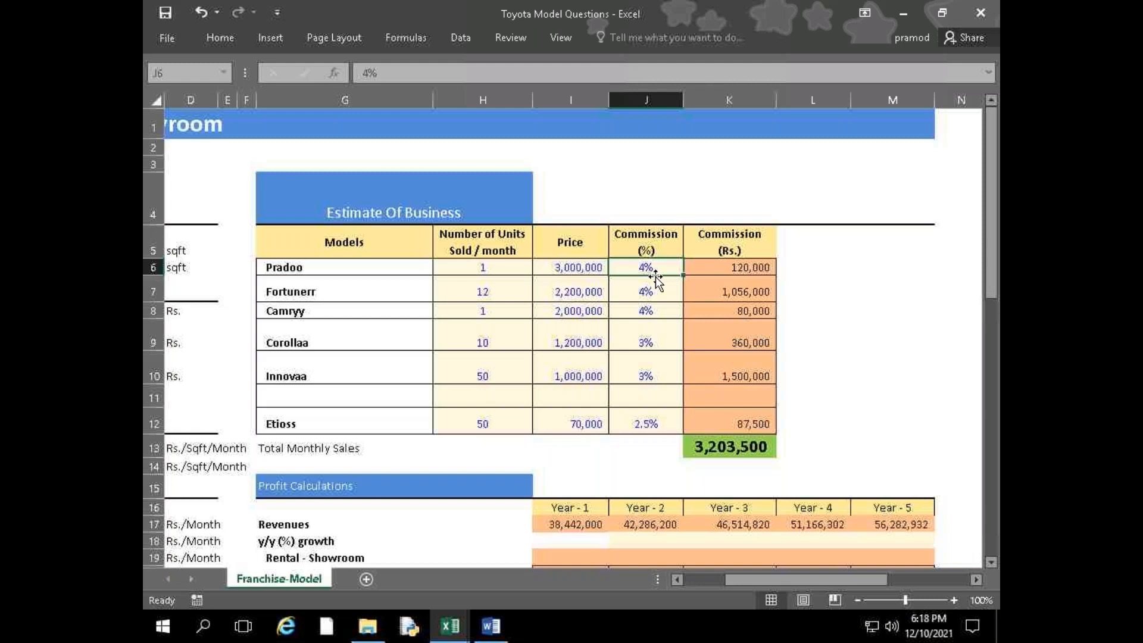
{"action": "double_click", "coordinate": [759, 266]}
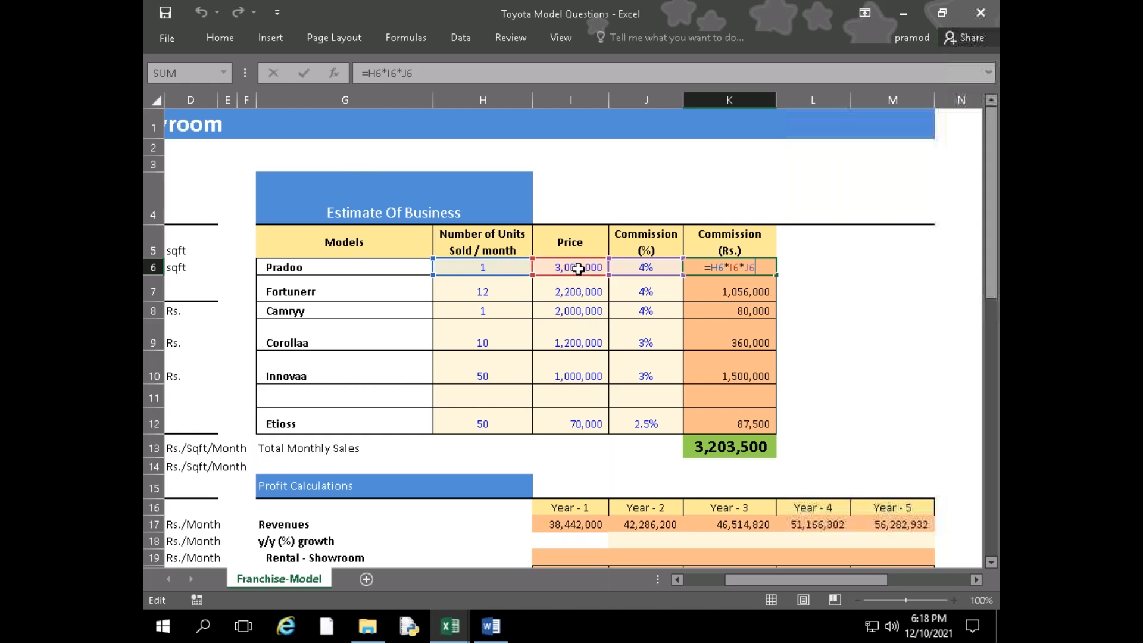
{"action": "left_click", "coordinate": [626, 267]}
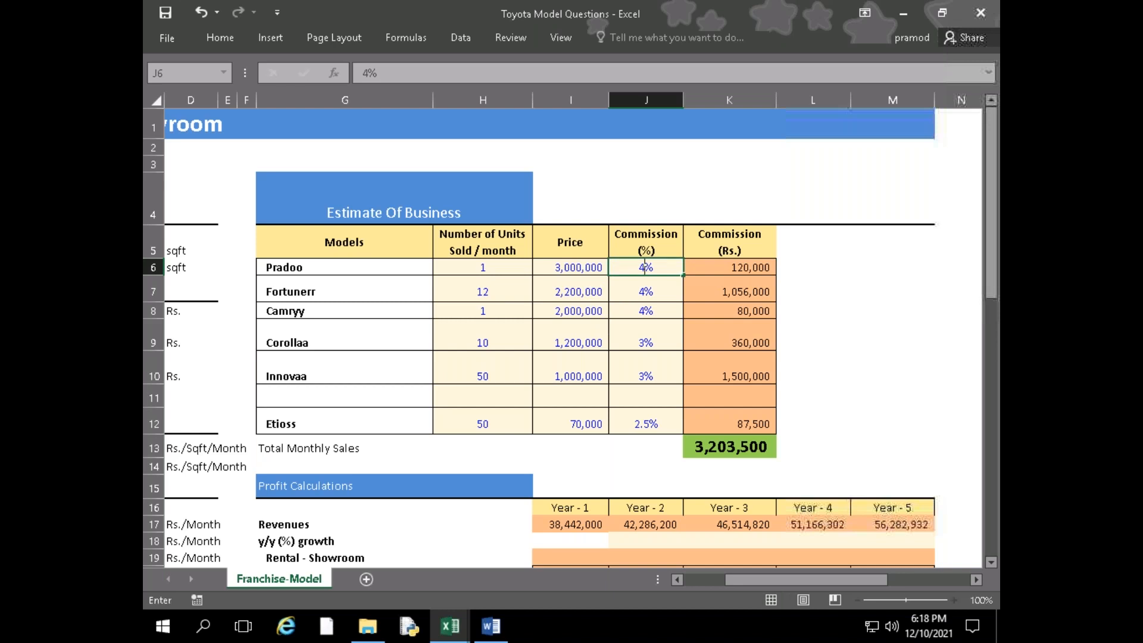
{"action": "key", "text": "Return"}
{"action": "key", "text": "Up"}
{"action": "key", "text": "Left"}
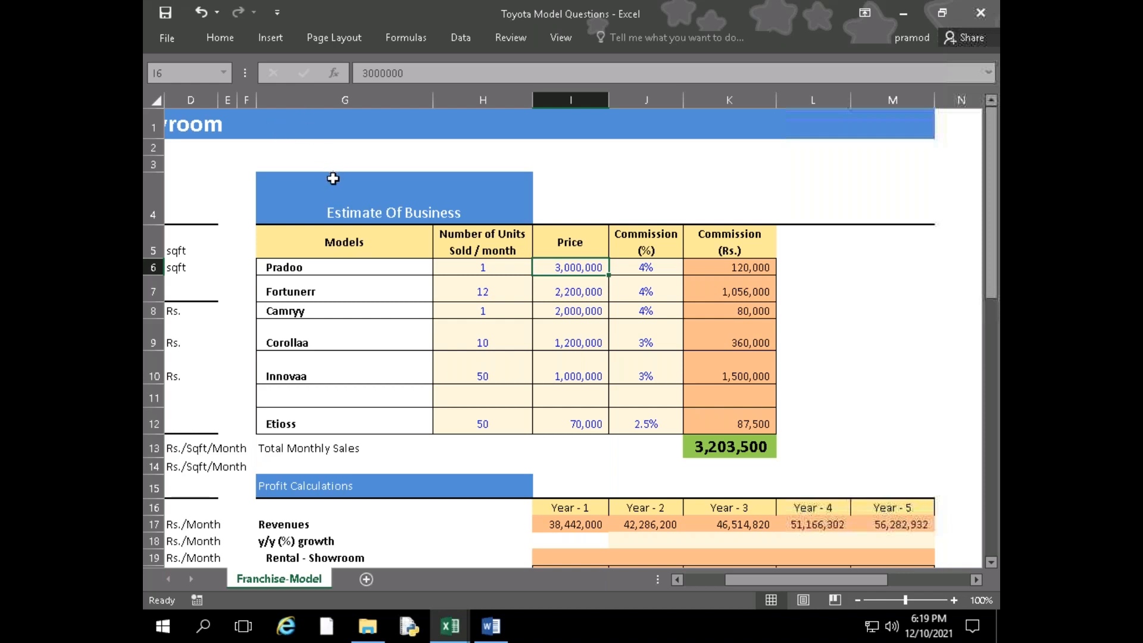
{"action": "double_click", "coordinate": [721, 269]}
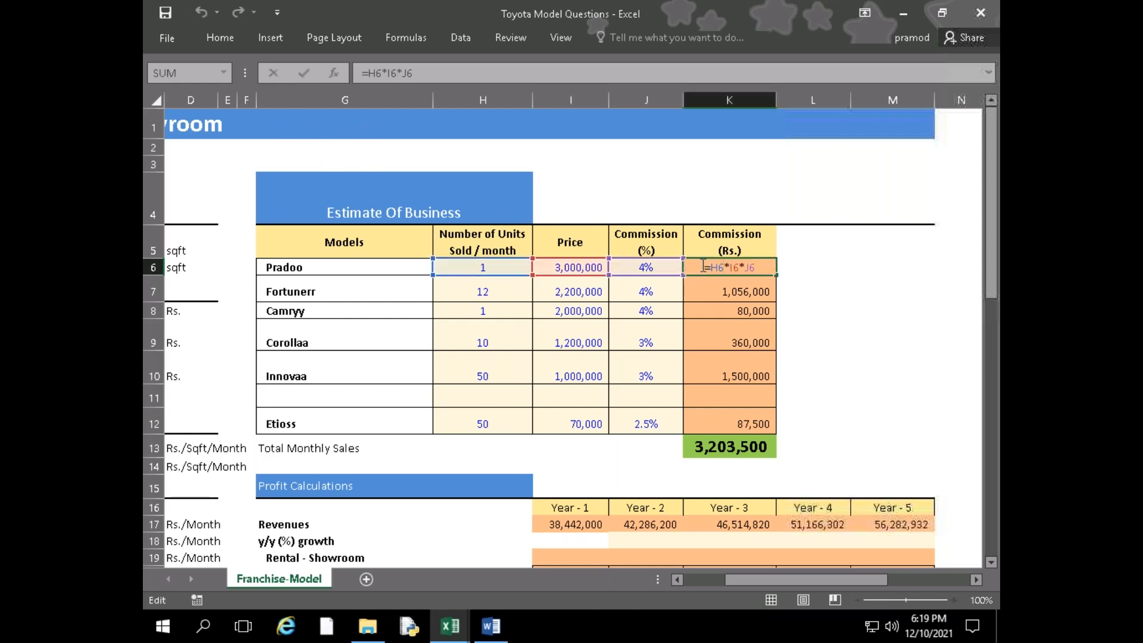
{"action": "key", "text": "Return"}
{"action": "key", "text": "Up"}
{"action": "key", "text": "Left"}
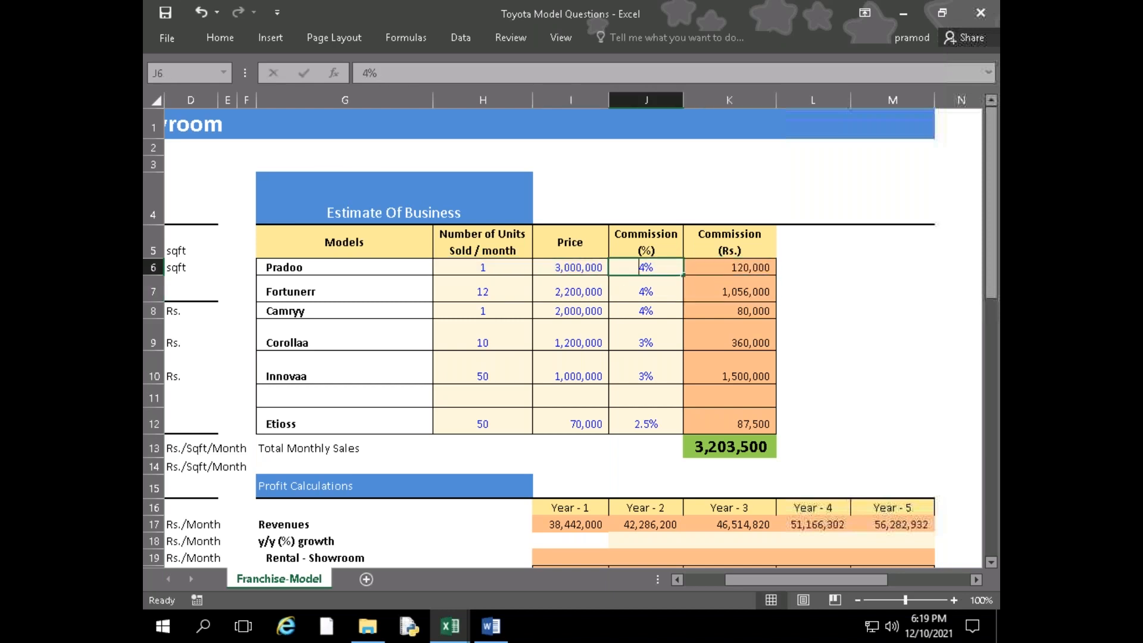
Leave only a % sign as the Pradoo commission percentage in J6, keep the ribbon expanded, and check K6
{"action": "key", "text": "BackSpace"}
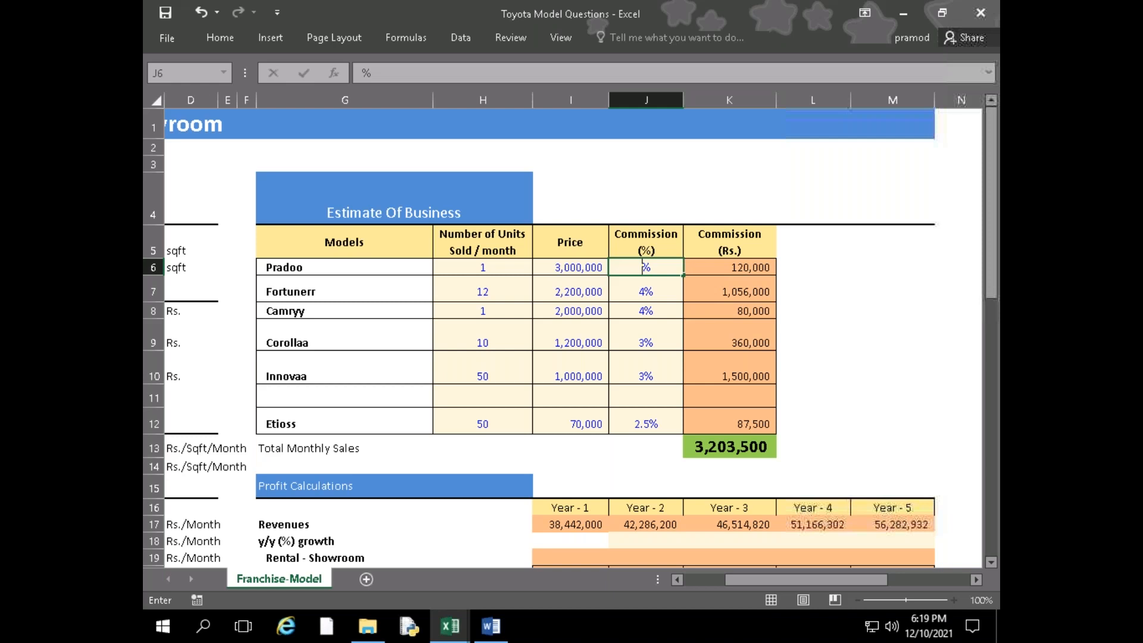
{"action": "double_click", "coordinate": [223, 40]}
{"action": "left_click", "coordinate": [732, 341]}
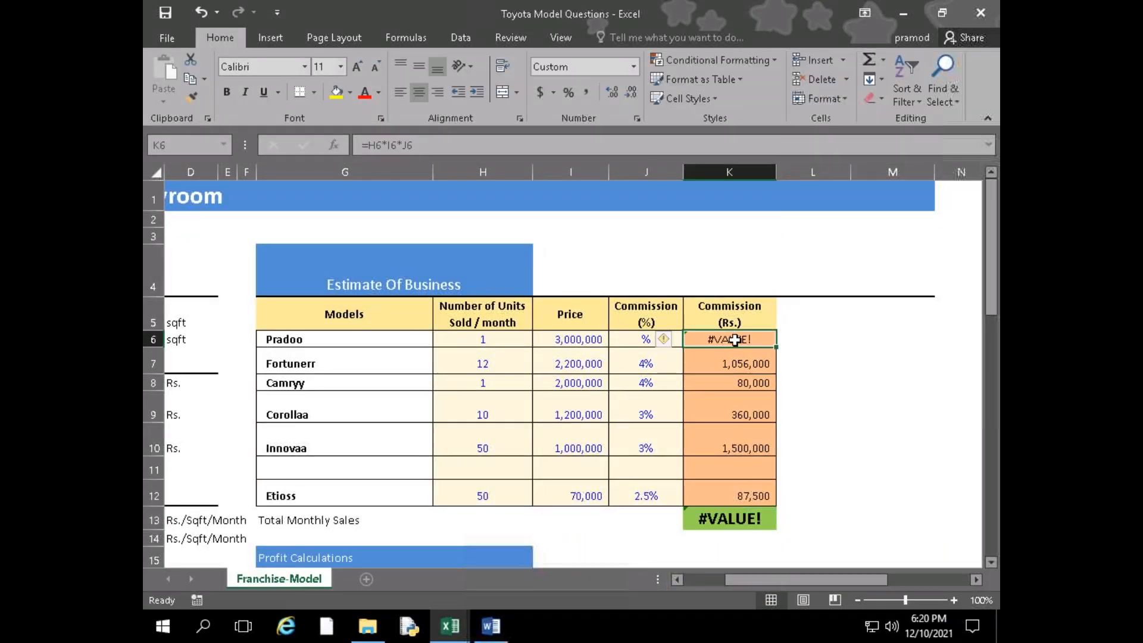
Clear the % sign from J6 and re-enter the Pradoo commission as 4%
{"action": "double_click", "coordinate": [653, 338]}
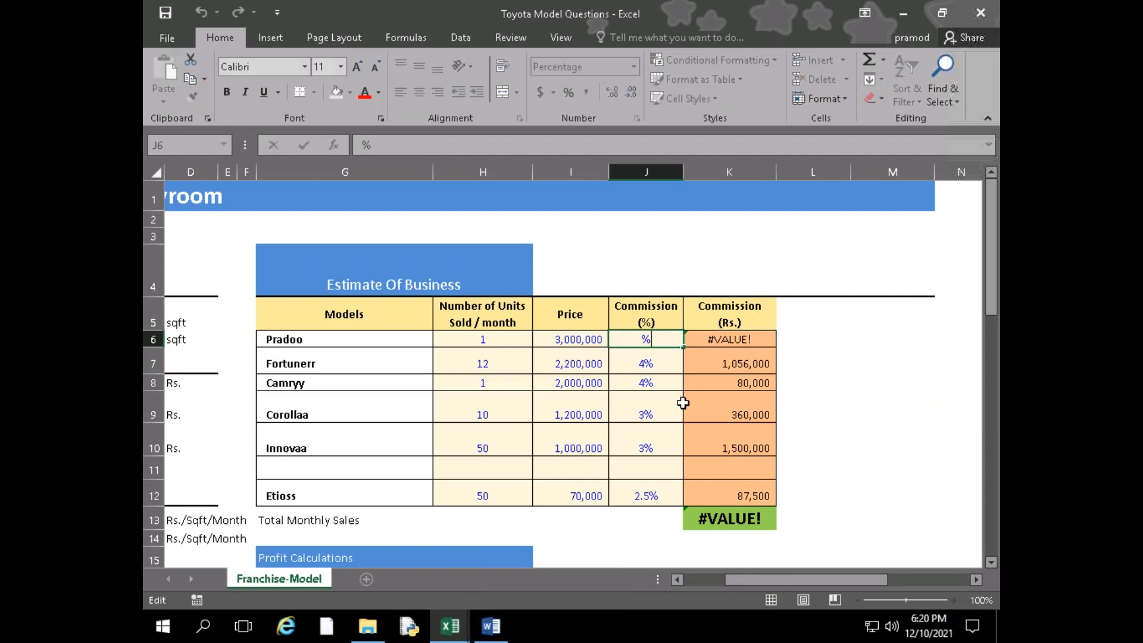
{"action": "key", "text": "Left"}
{"action": "key", "text": "Right"}
{"action": "key", "text": "BackSpace"}
{"action": "key", "text": "Return"}
{"action": "key", "text": "Up"}
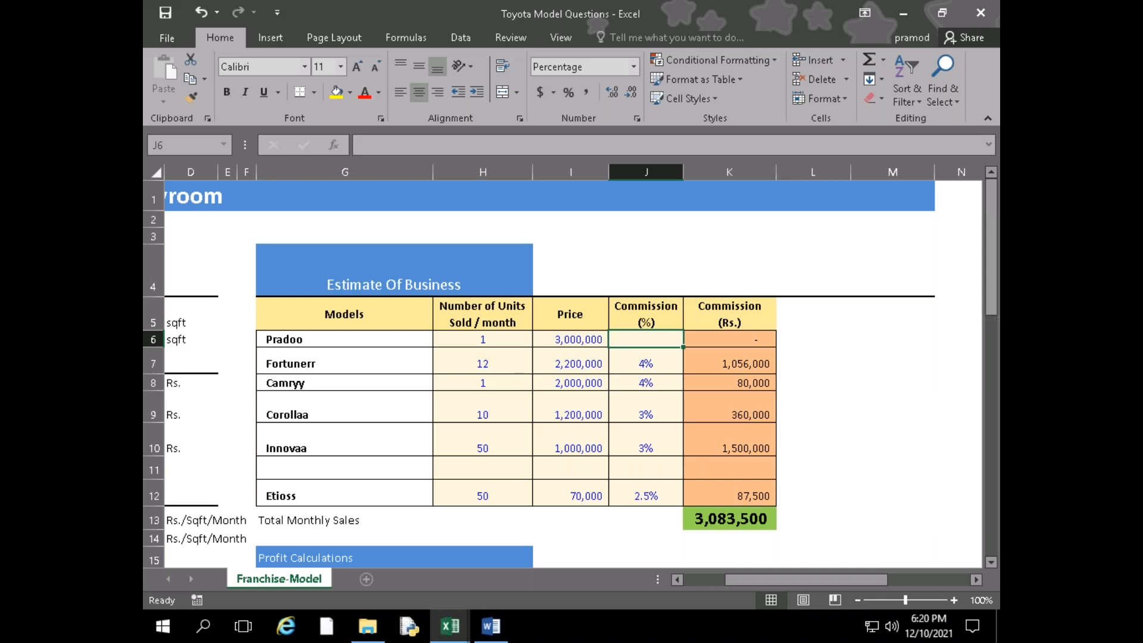
{"action": "type", "text": "4"}
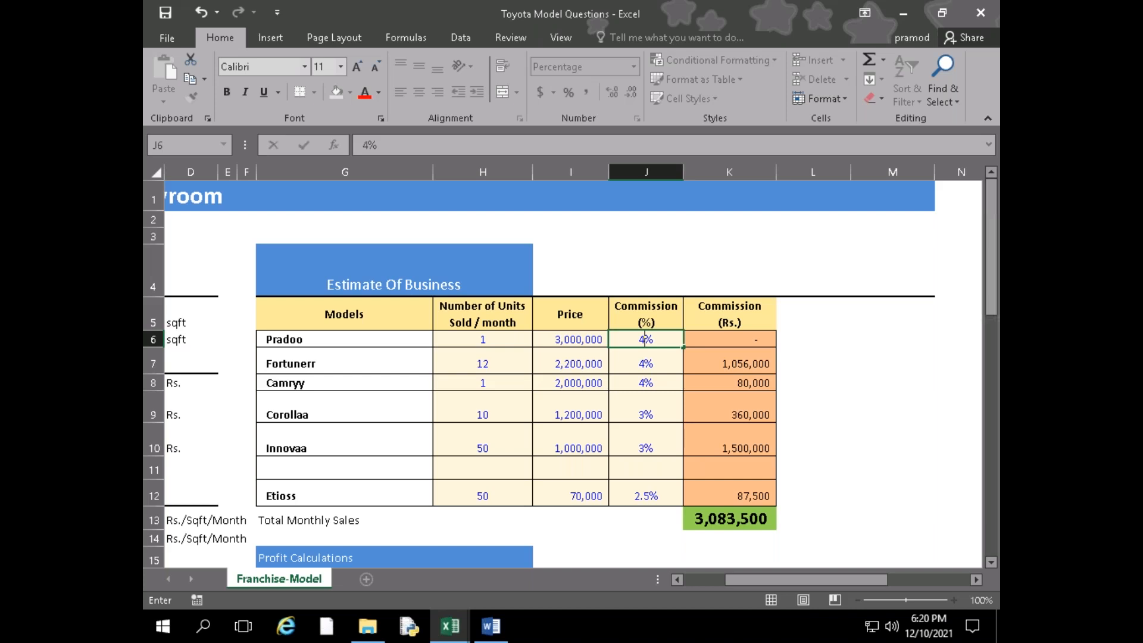
{"action": "key", "text": "Up"}
{"action": "key", "text": "Up"}
{"action": "key", "text": "Up"}
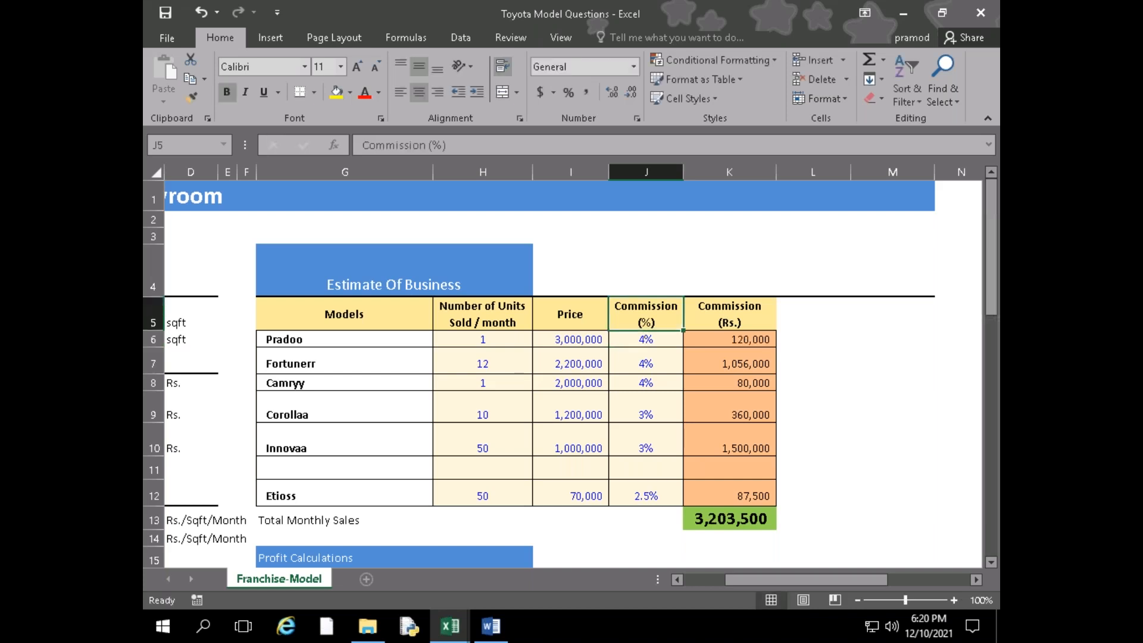
Enter 4% in the empty cell J3 and compare it with the Pradoo commission in J6
{"action": "type", "text": "4"}
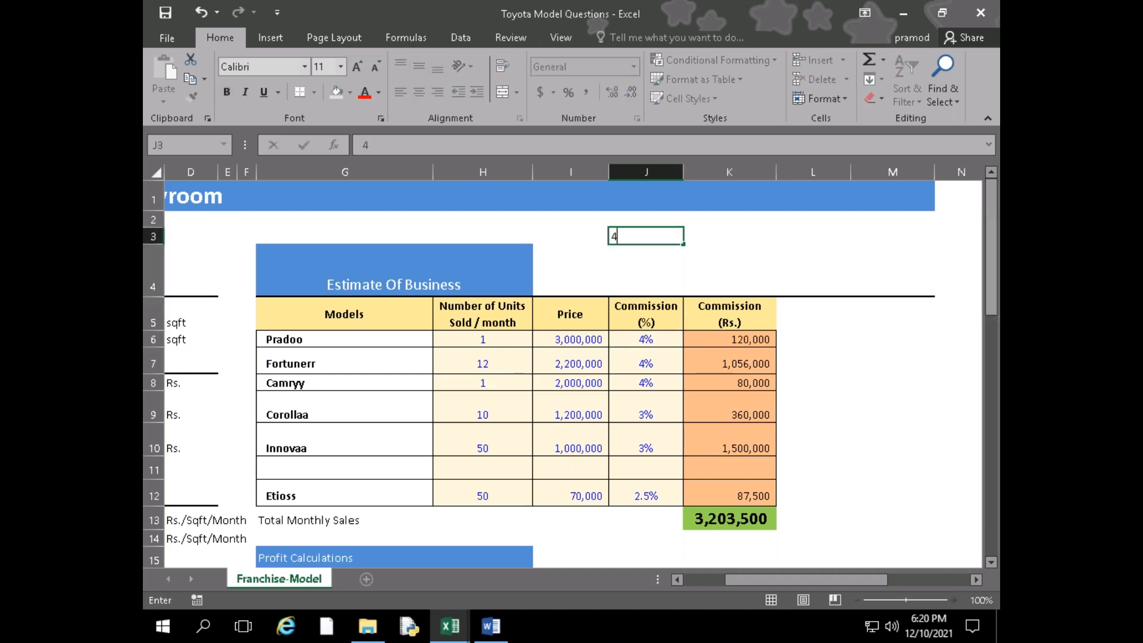
{"action": "type", "text": "%"}
{"action": "key", "text": "Return"}
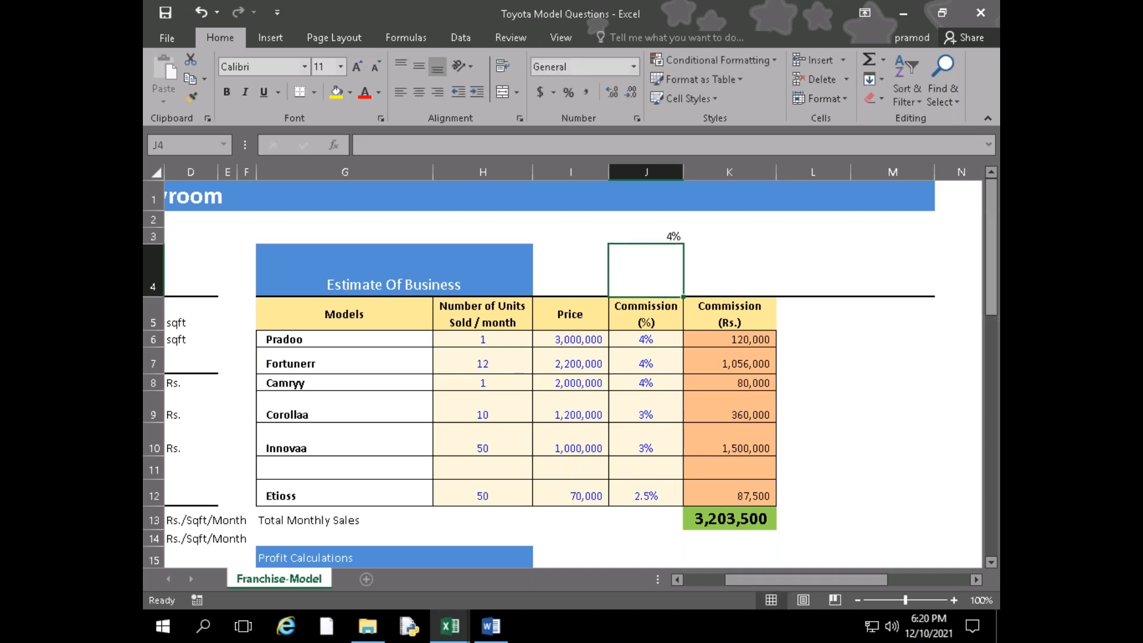
{"action": "key", "text": "Down"}
{"action": "key", "text": "Down"}
{"action": "key", "text": "Down"}
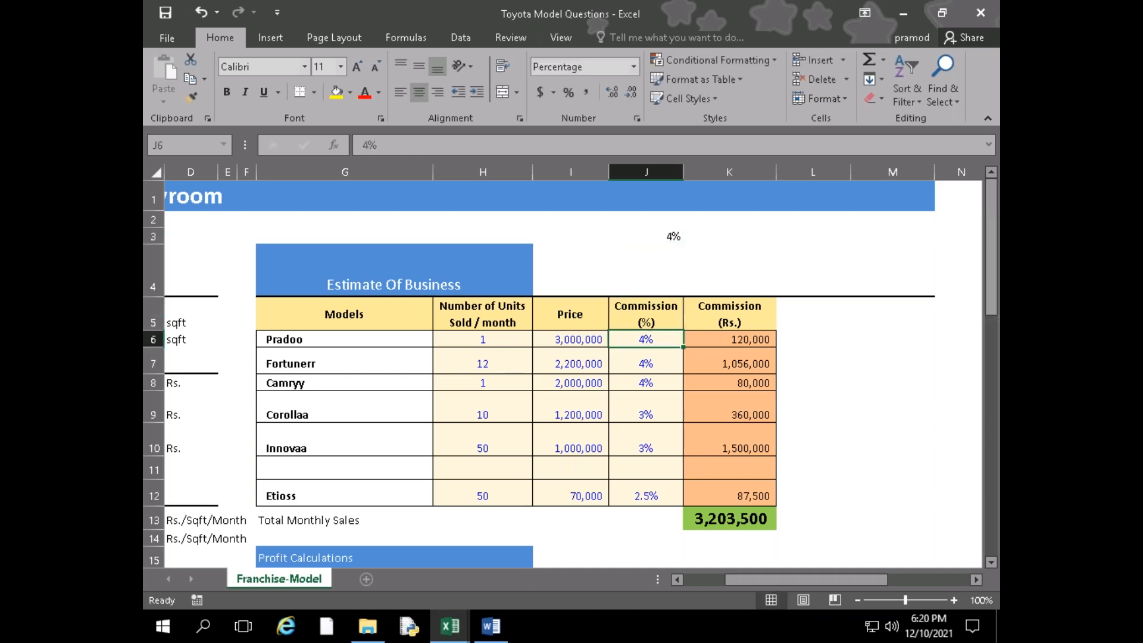
Clear the test percentage from J3 and return to the Pradoo commission in J6
{"action": "key", "text": "Up"}
{"action": "key", "text": "Up"}
{"action": "key", "text": "Up"}
{"action": "key", "text": "Up"}
{"action": "key", "text": "Delete"}
{"action": "key", "text": "Down"}
{"action": "key", "text": "Down"}
{"action": "key", "text": "Down"}
{"action": "key", "text": "Down"}
{"action": "key", "text": "Down"}
{"action": "key", "text": "Down"}
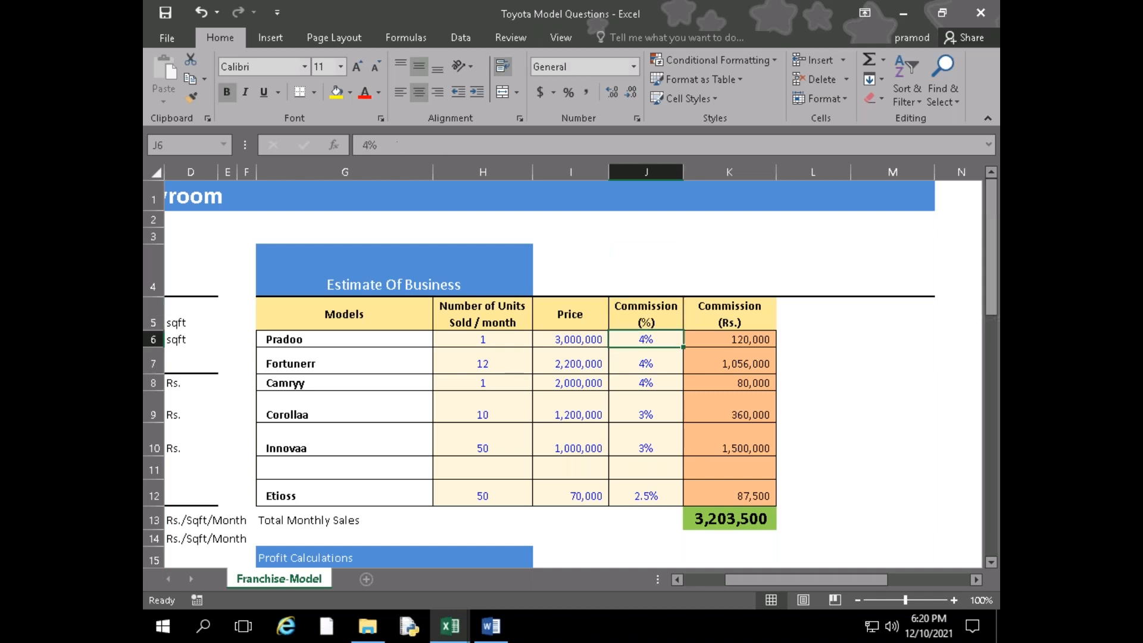
Clear the Pradoo commission in J6, check the effect on K6, and re-enter 4% in J6
{"action": "key", "text": "Up"}
{"action": "key", "text": "Up"}
{"action": "key", "text": "Up"}
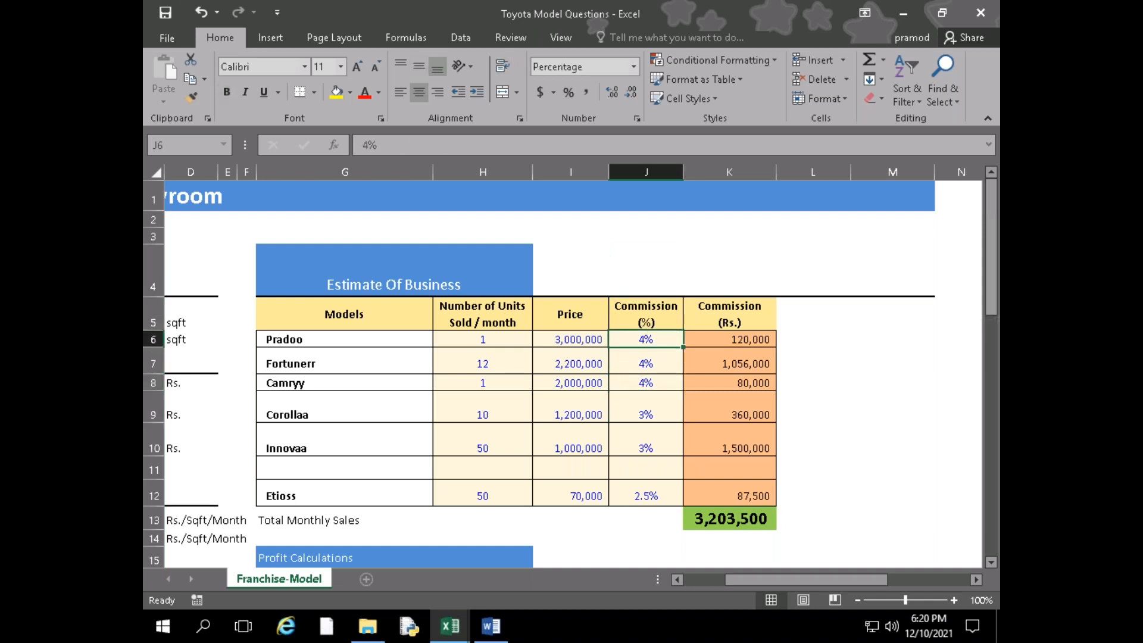
{"action": "key", "text": "Delete"}
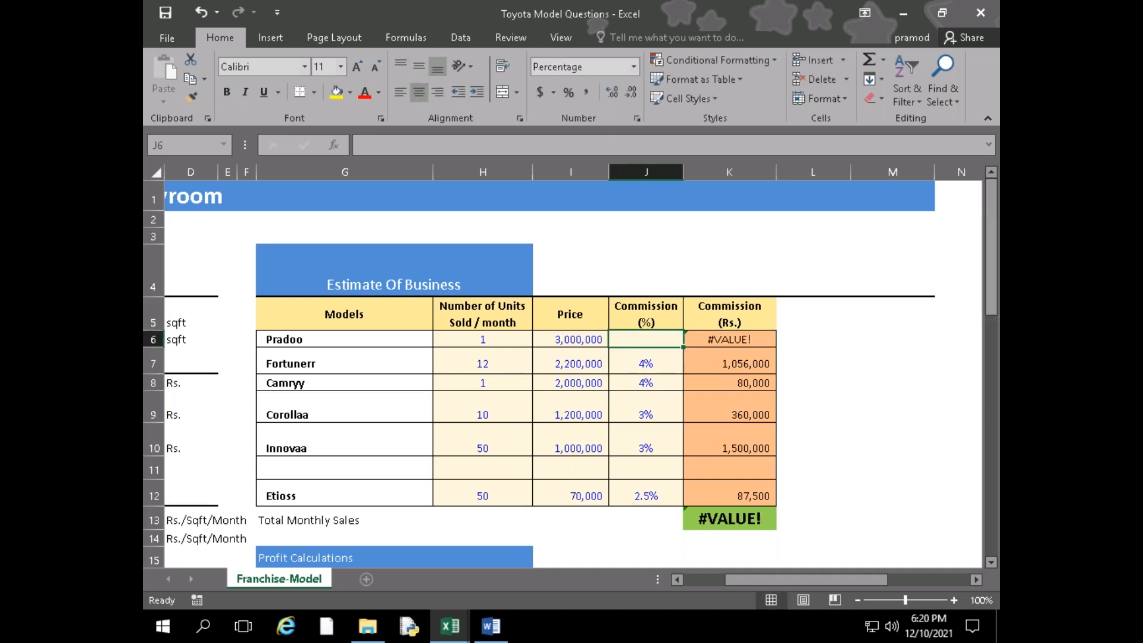
{"action": "key", "text": "Right"}
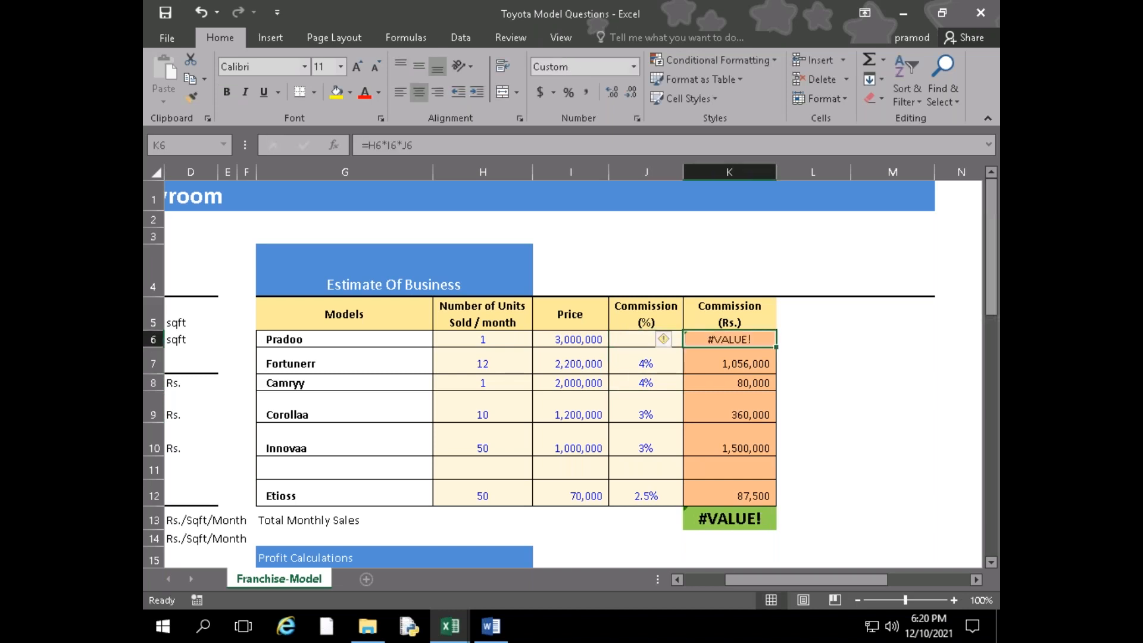
{"action": "key", "text": "Left"}
{"action": "type", "text": "4"}
{"action": "key", "text": "Return"}
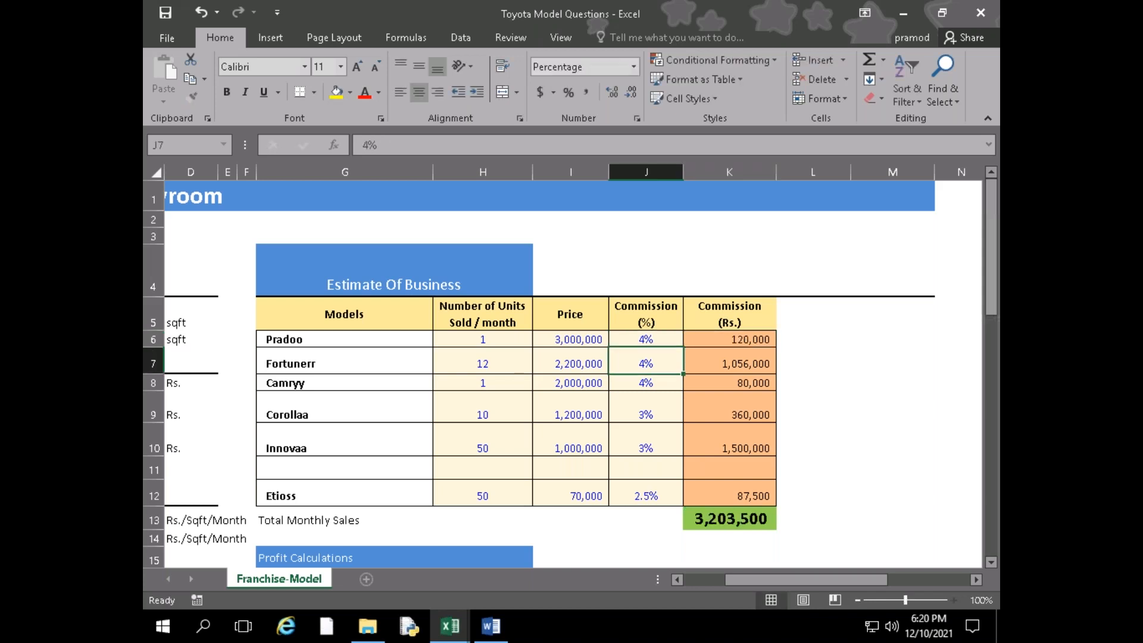
{"action": "key", "text": "Up"}
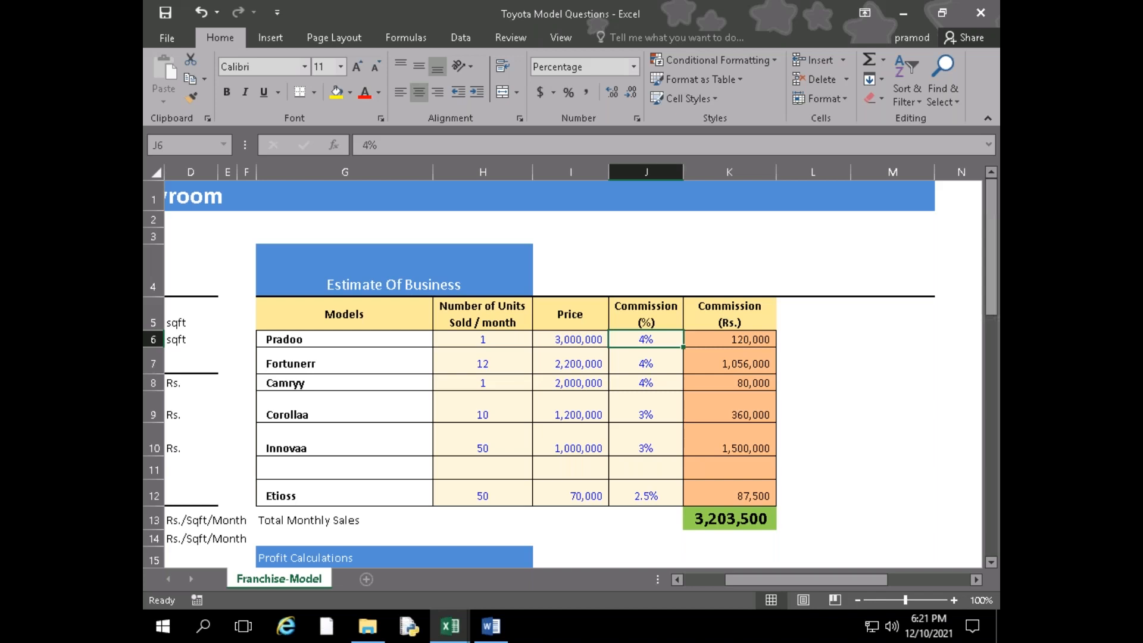
Check the Revenues formulas for Year - 3 to Year - 5 and the y/y (%) growth row
{"action": "scroll", "coordinate": [518, 513], "scroll_direction": "down", "scroll_amount": 3}
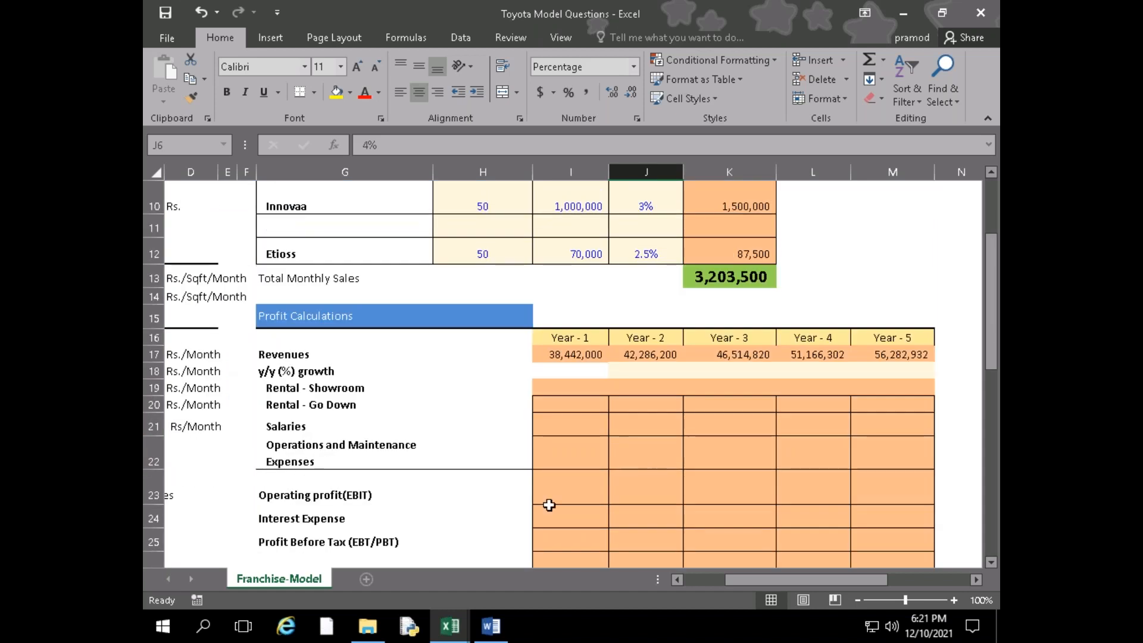
{"action": "left_click", "coordinate": [756, 356]}
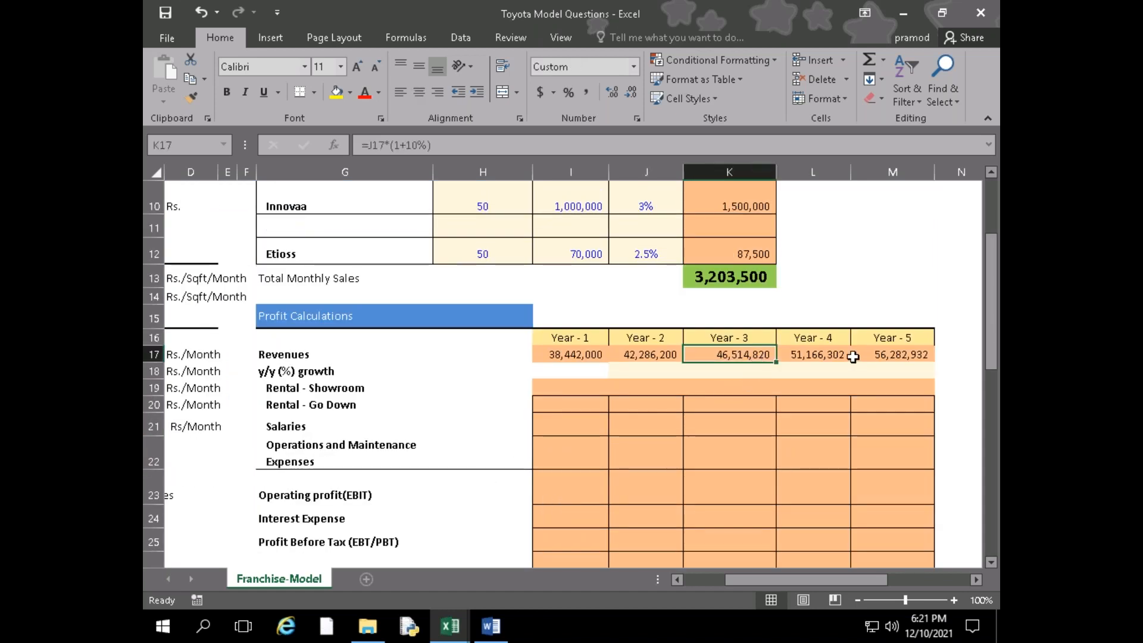
{"action": "left_click", "coordinate": [831, 354]}
{"action": "left_click", "coordinate": [914, 354]}
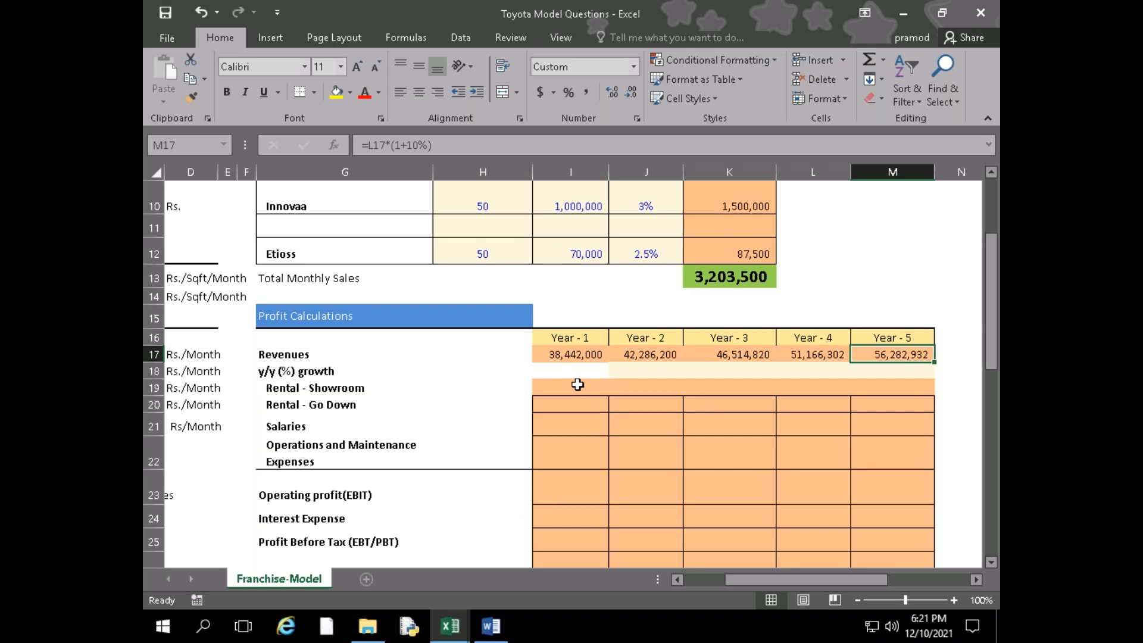
{"action": "left_click", "coordinate": [562, 371]}
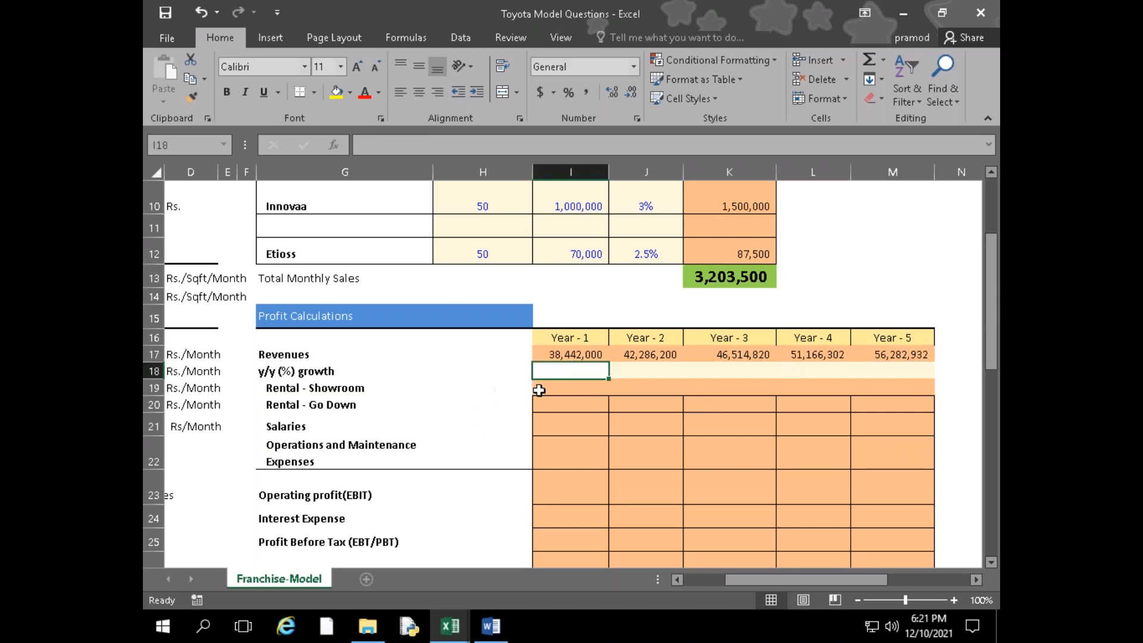
{"action": "left_click_drag", "start_coordinate": [261, 354], "coordinate": [299, 371]}
Enter the Year - 1 Rental - Showroom formula =150*15000*12 in I19
{"action": "left_click", "coordinate": [560, 390]}
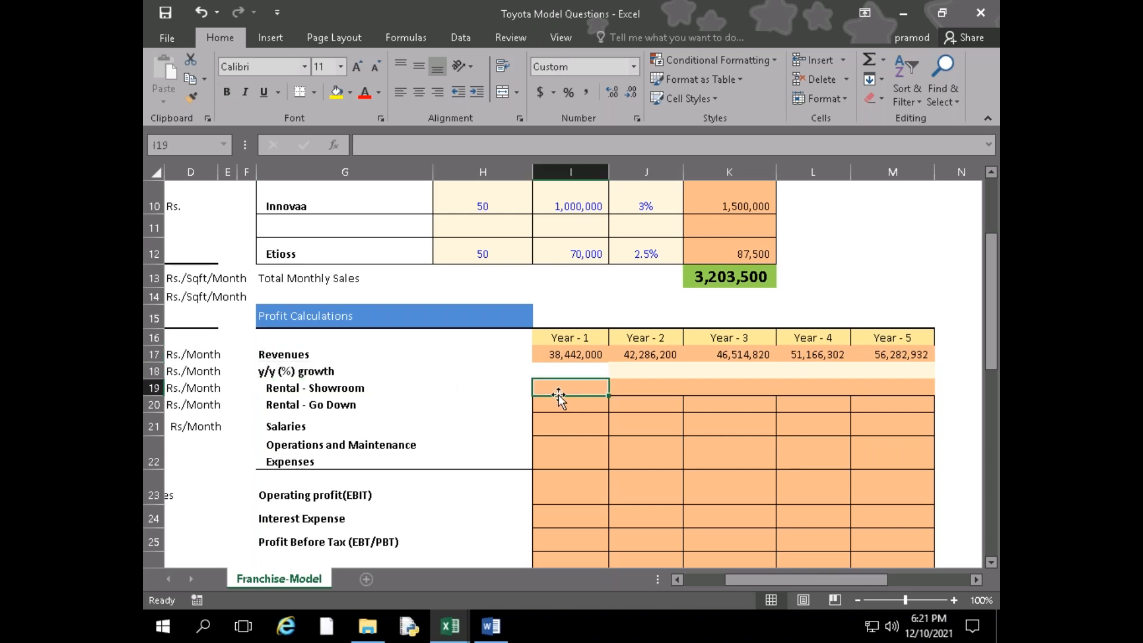
{"action": "key", "text": "Left"}
{"action": "key", "text": "Left"}
{"action": "key", "text": "Left"}
{"action": "key", "text": "Left"}
{"action": "key", "text": "Left"}
{"action": "key", "text": "Left"}
{"action": "key", "text": "Left"}
{"action": "key", "text": "Left"}
{"action": "key", "text": "Right"}
{"action": "key", "text": "Right"}
{"action": "key", "text": "Right"}
{"action": "key", "text": "Right"}
{"action": "key", "text": "Right"}
{"action": "key", "text": "Right"}
{"action": "key", "text": "Right"}
{"action": "key", "text": "Right"}
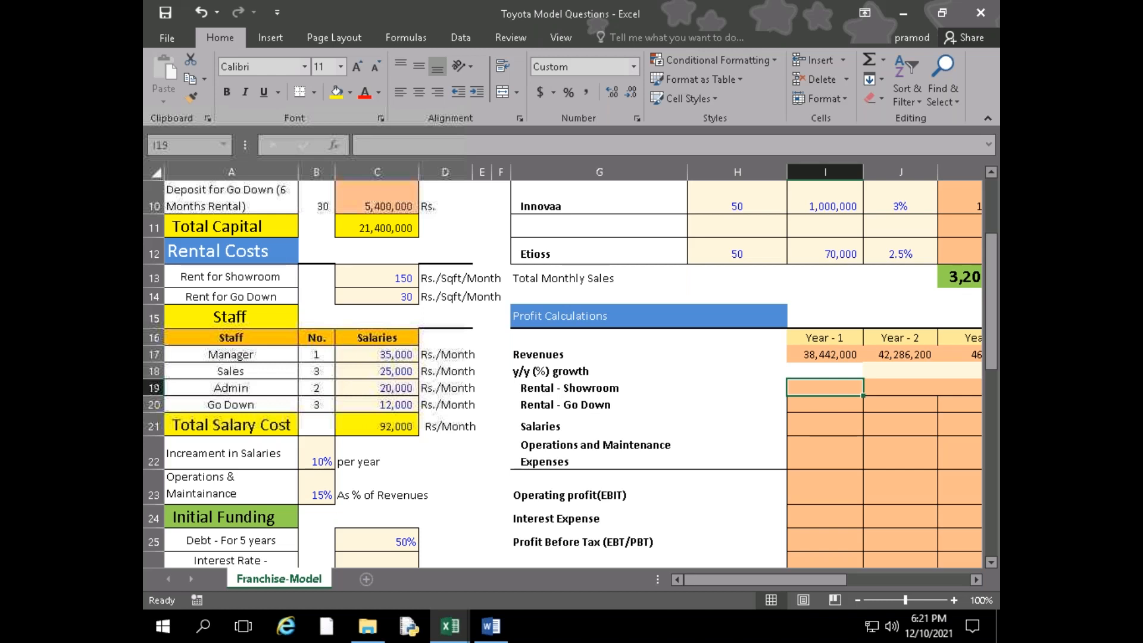
{"action": "type", "text": "=1"}
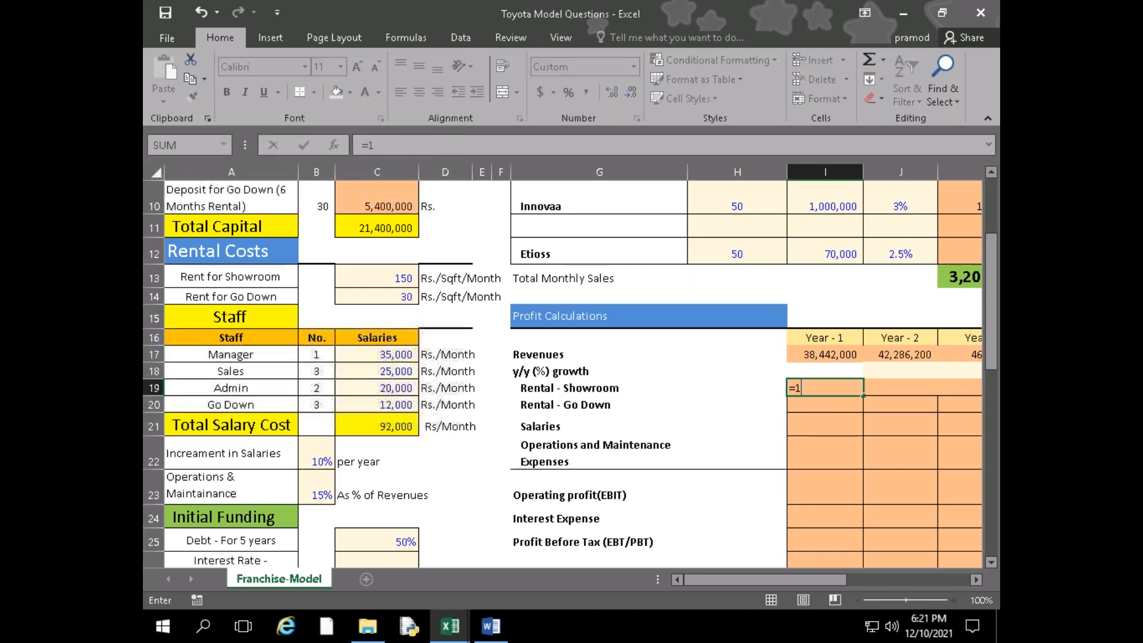
{"action": "type", "text": "50*15000"}
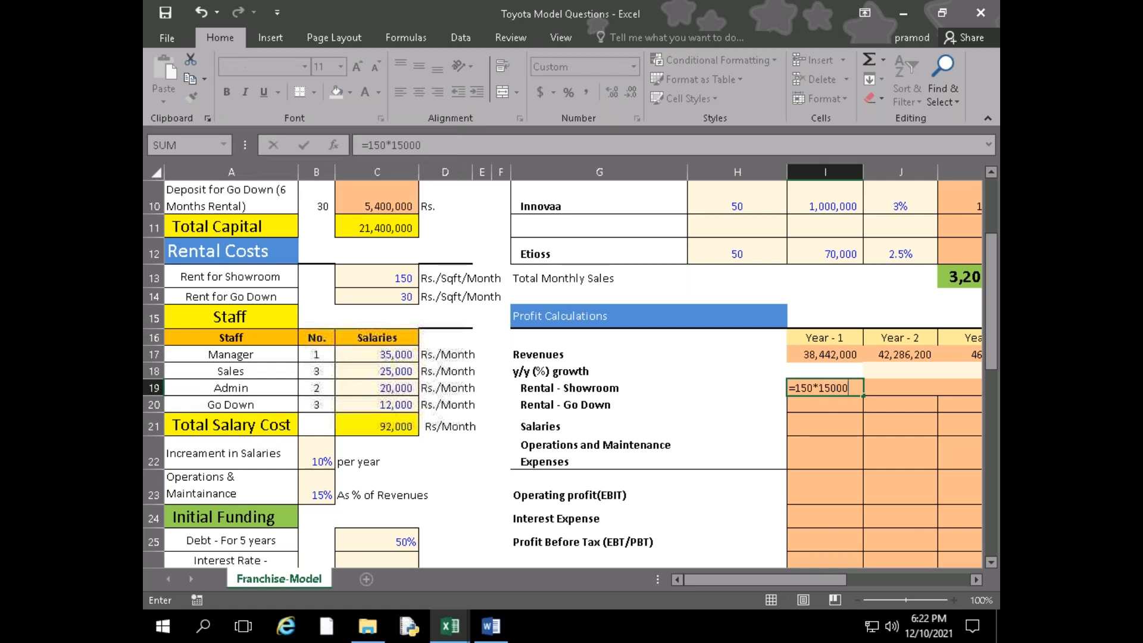
{"action": "type", "text": "*"}
{"action": "type", "text": "12"}
{"action": "key", "text": "Return"}
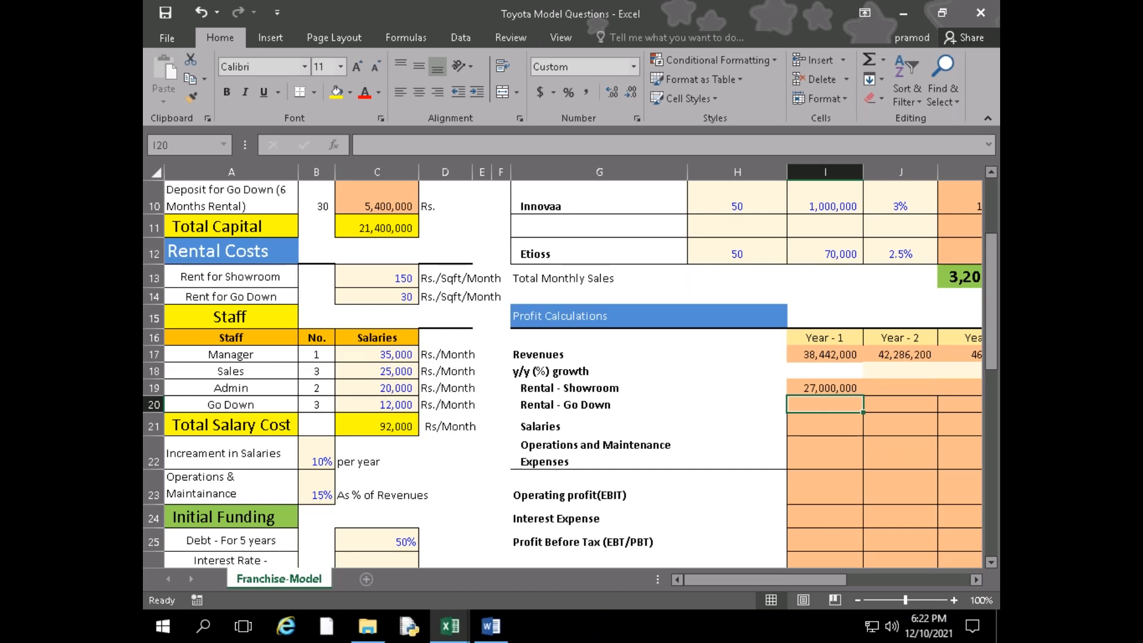
Enter the Year - 1 Rental - Go Down formula =30*30000*12 in I20
{"action": "type", "text": "="}
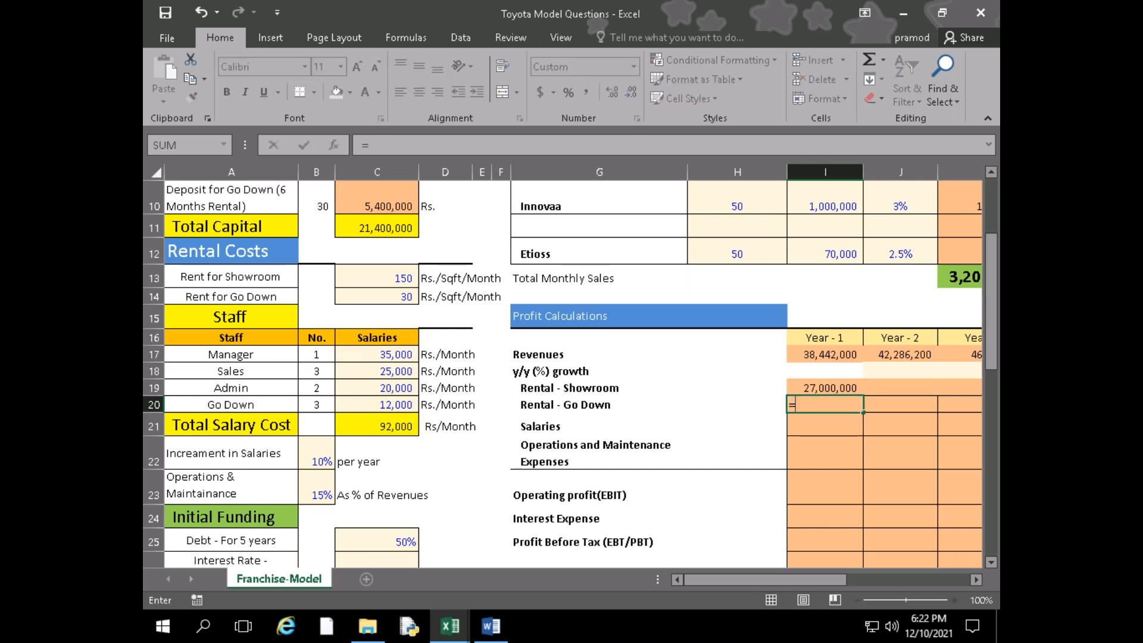
{"action": "type", "text": "30*3000"}
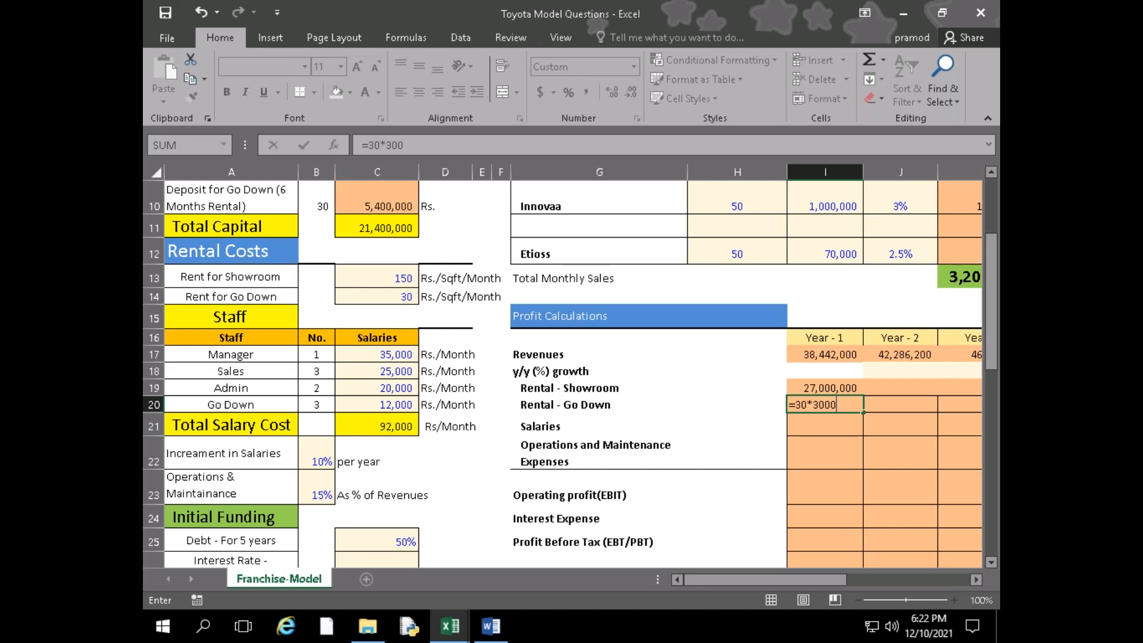
{"action": "type", "text": "0"}
{"action": "type", "text": "*"}
{"action": "type", "text": "12"}
{"action": "key", "text": "Return"}
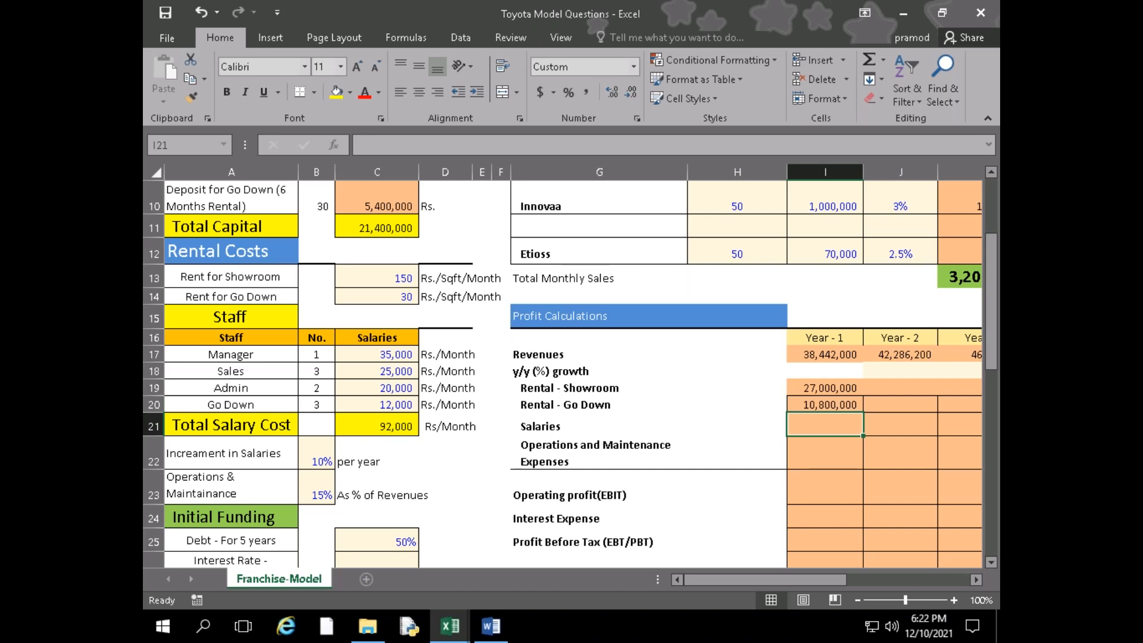
Re-enter the Year - 1 Rental - Showroom formula =150*15000*12 in I19
{"action": "left_click", "coordinate": [807, 387]}
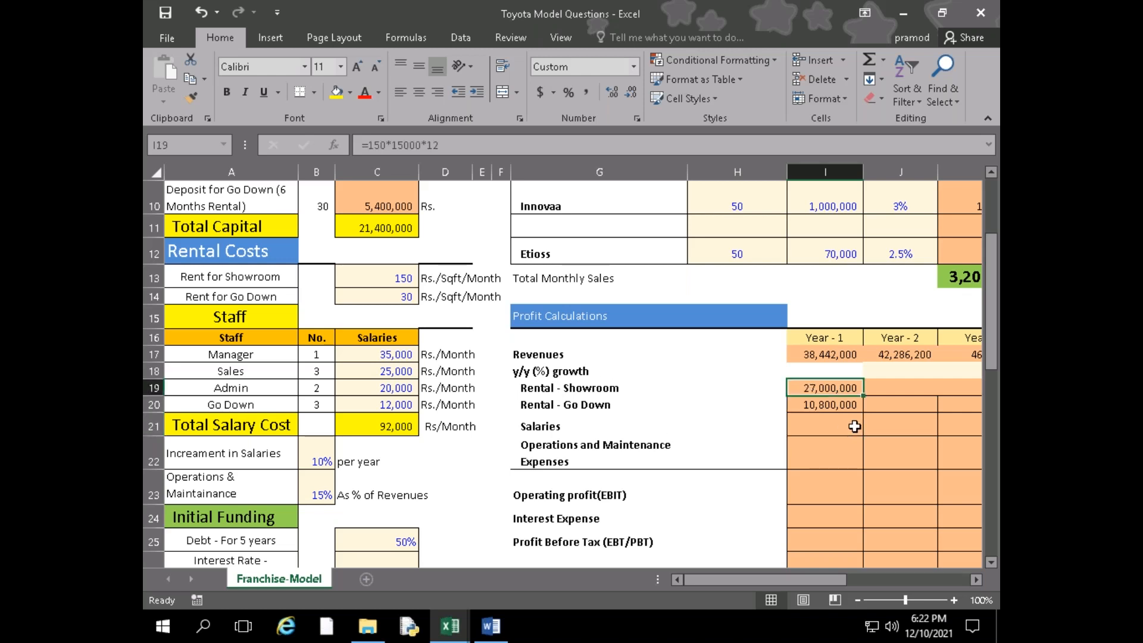
{"action": "type", "text": "=150"}
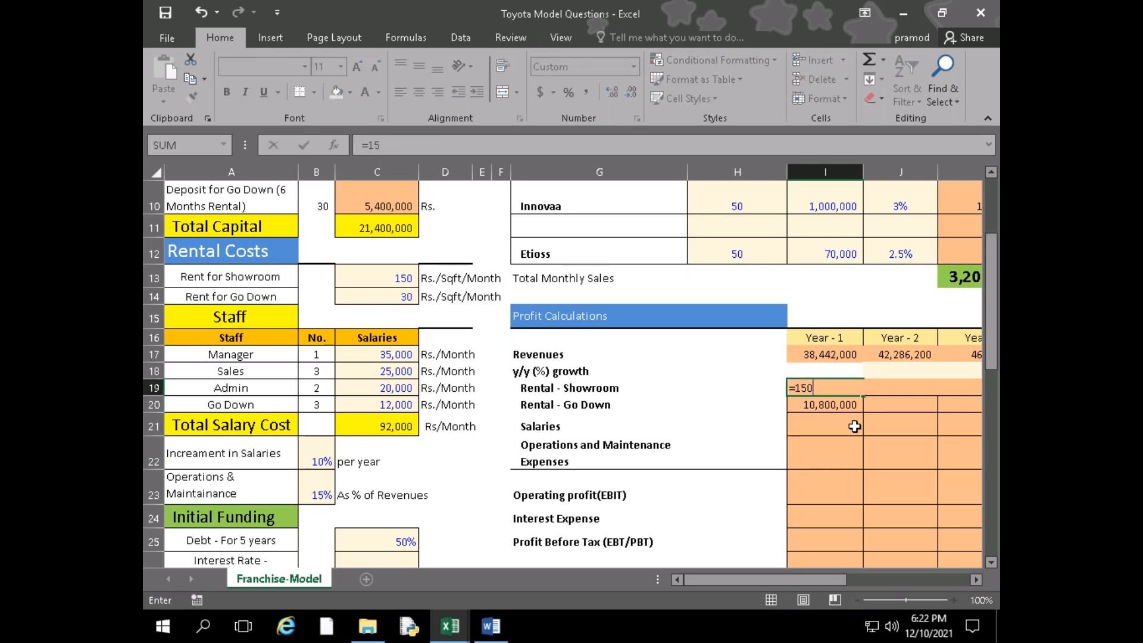
{"action": "type", "text": "*150005"}
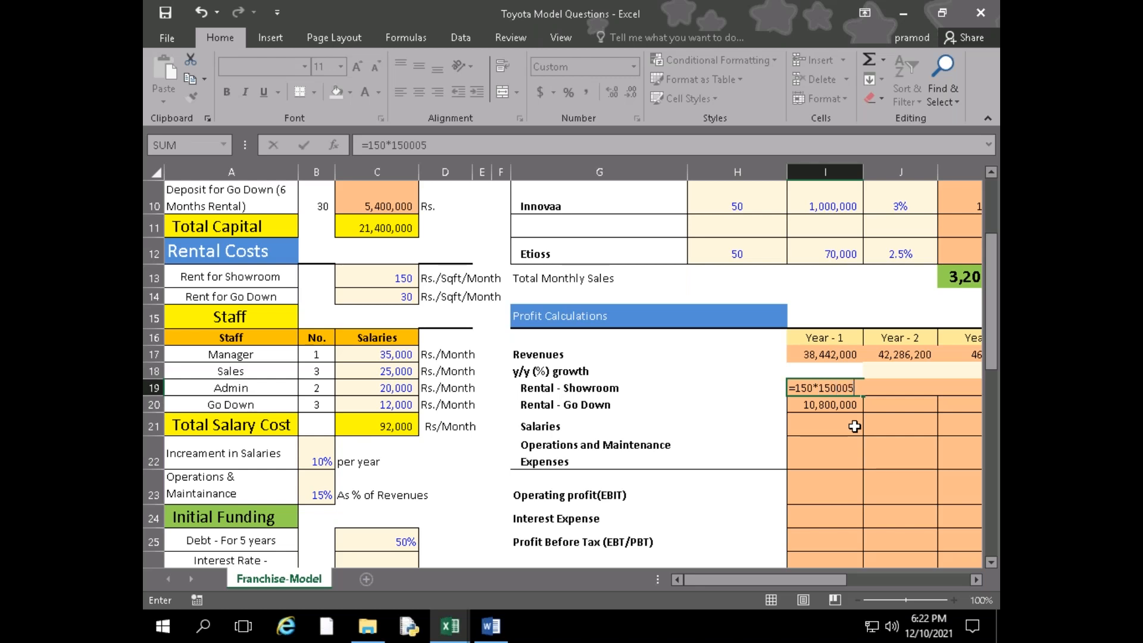
{"action": "key", "text": "BackSpace"}
{"action": "type", "text": "*12"}
{"action": "key", "text": "Return"}
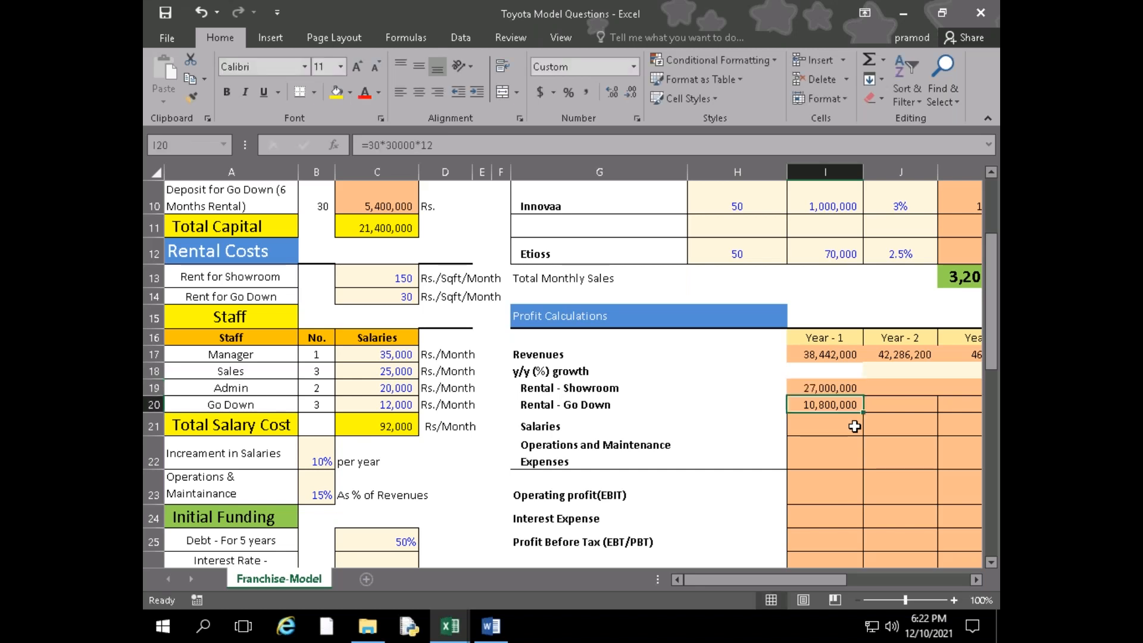
Check the Rental - Go Down formula in I20 and the Total Monthly Sales formula in K13
{"action": "key", "text": "F2"}
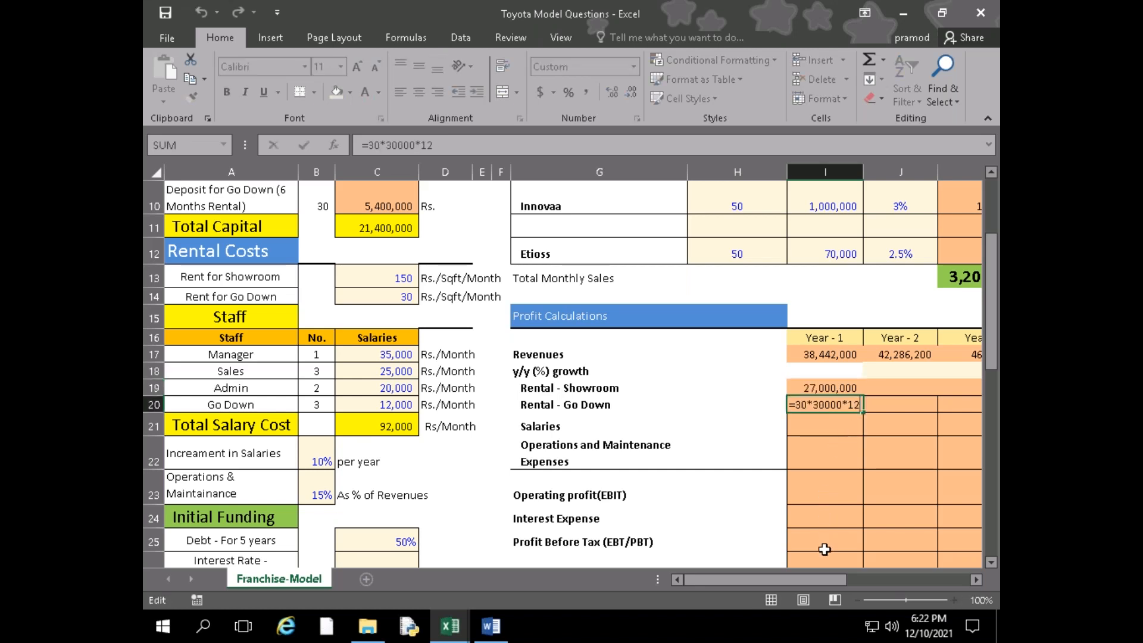
{"action": "left_click_drag", "start_coordinate": [814, 576], "coordinate": [830, 576]}
{"action": "scroll", "coordinate": [867, 555], "scroll_direction": "up", "scroll_amount": 2}
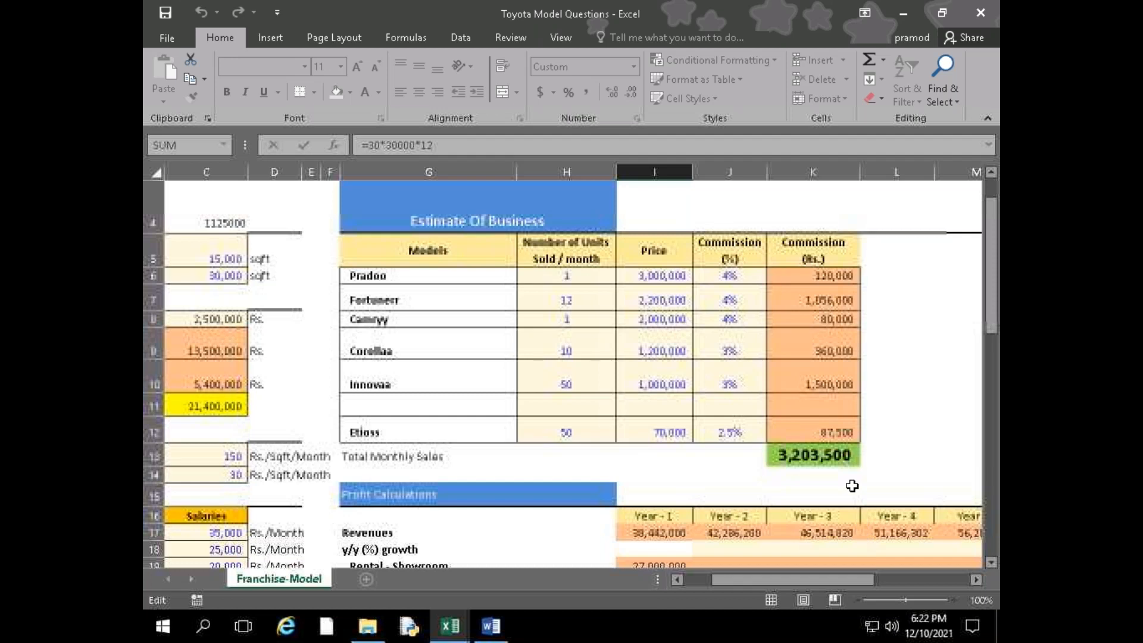
{"action": "double_click", "coordinate": [827, 456]}
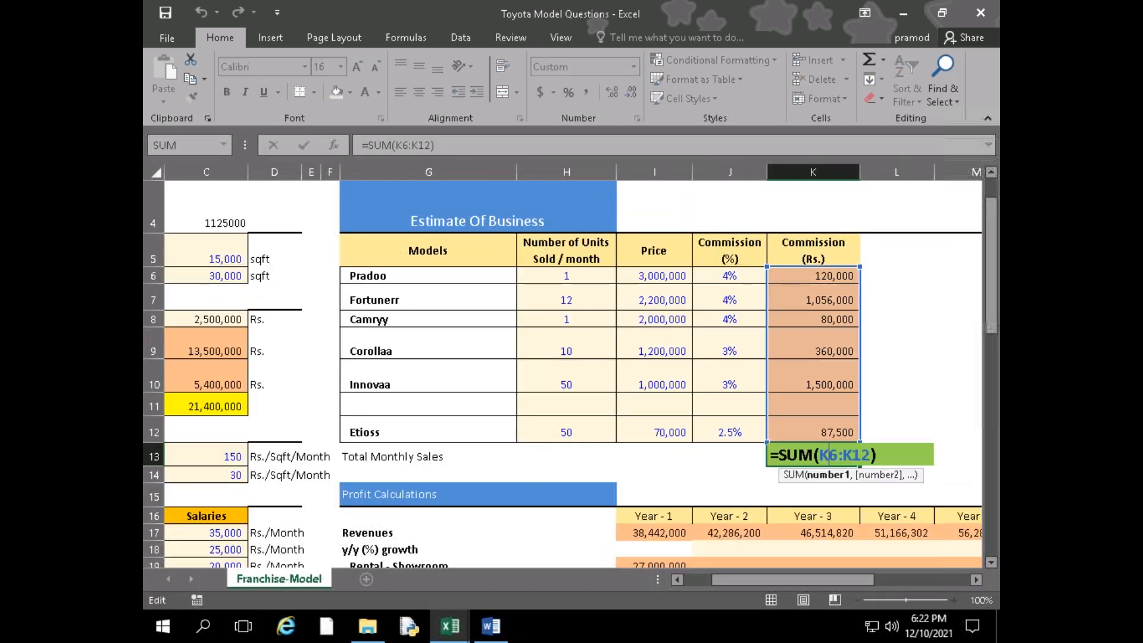
{"action": "key", "text": "Return"}
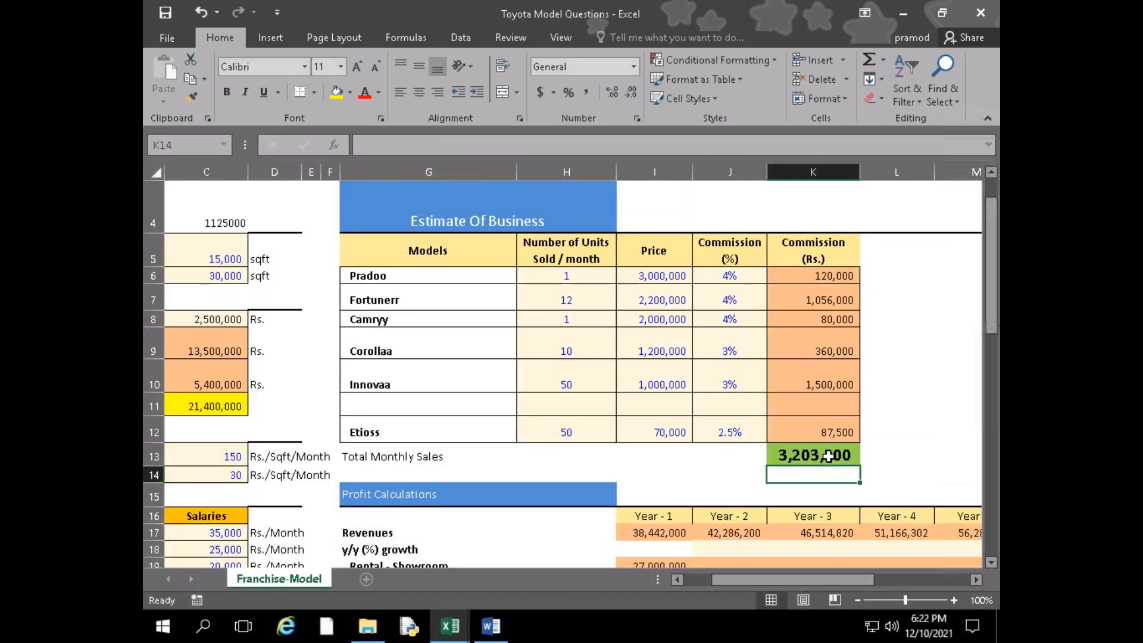
Review the Year - 1 showroom and go down rental formulas in I19 and I20
{"action": "scroll", "coordinate": [684, 517], "scroll_direction": "down", "scroll_amount": 2}
{"action": "mouse_move", "coordinate": [744, 580]}
{"action": "left_mouse_down"}
{"action": "mouse_move", "coordinate": [712, 577]}
{"action": "mouse_move", "coordinate": [730, 580]}
{"action": "left_mouse_up"}
{"action": "double_click", "coordinate": [708, 387]}
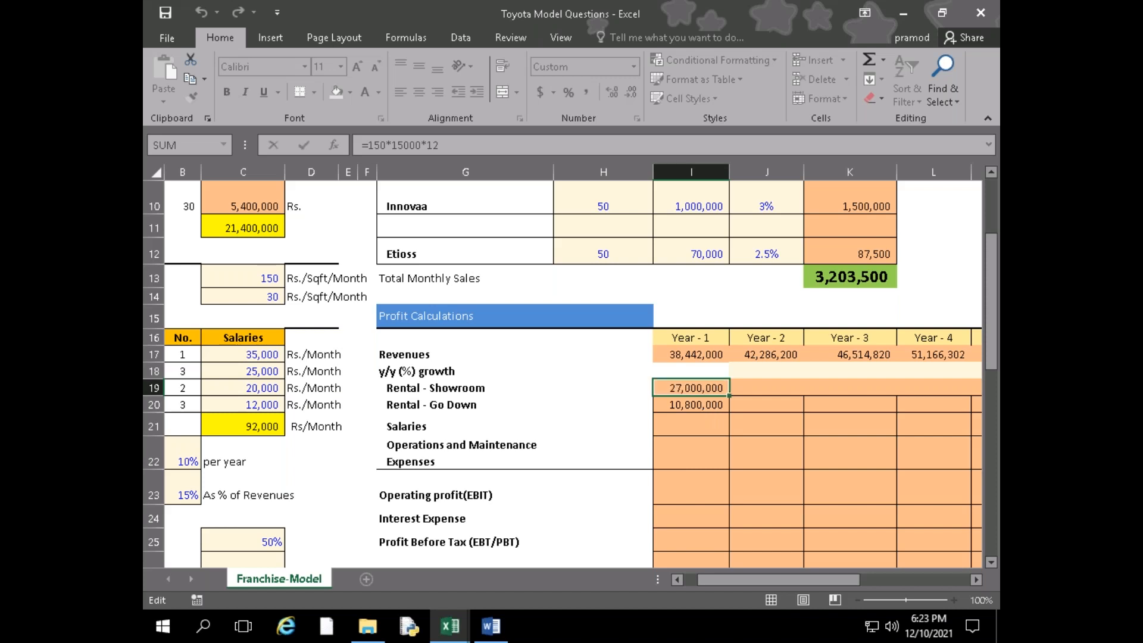
{"action": "left_click", "coordinate": [709, 410]}
Check the Debt Raised formula in C31 and the Debt - For 5 years percentage in C25
{"action": "left_click_drag", "start_coordinate": [837, 580], "coordinate": [727, 589]}
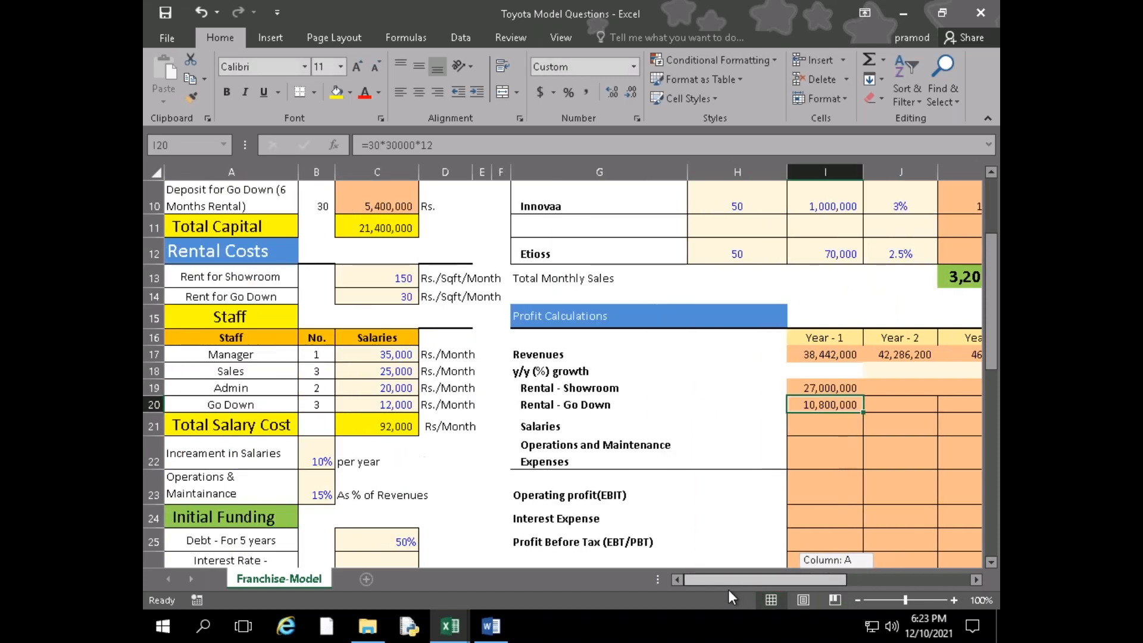
{"action": "scroll", "coordinate": [315, 393], "scroll_direction": "up", "scroll_amount": 2}
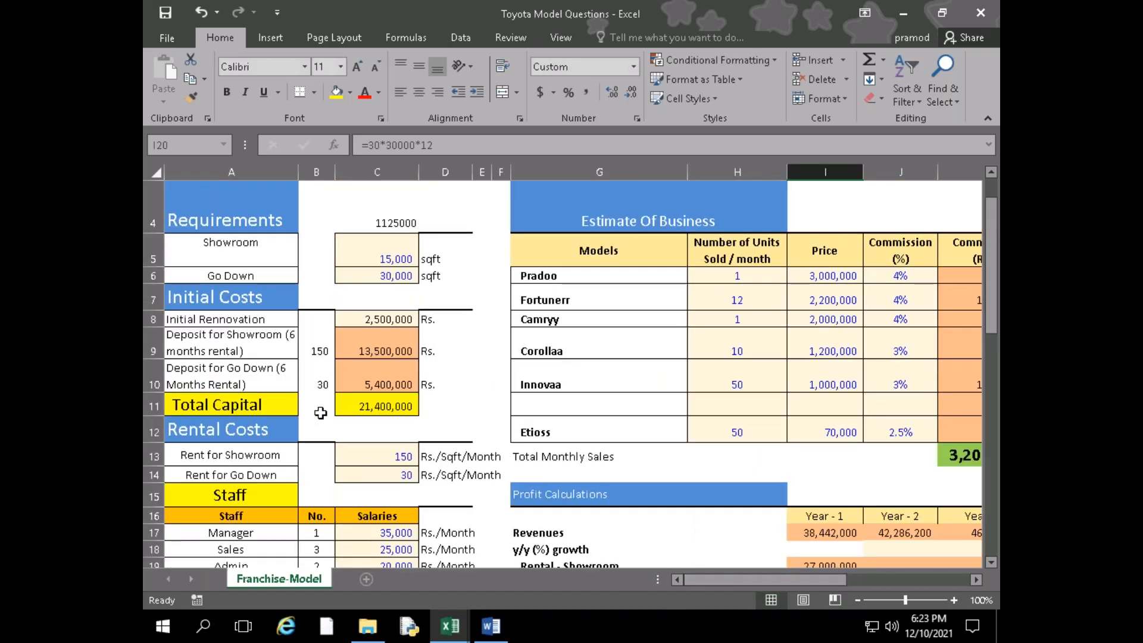
{"action": "scroll", "coordinate": [320, 413], "scroll_direction": "down", "scroll_amount": 5}
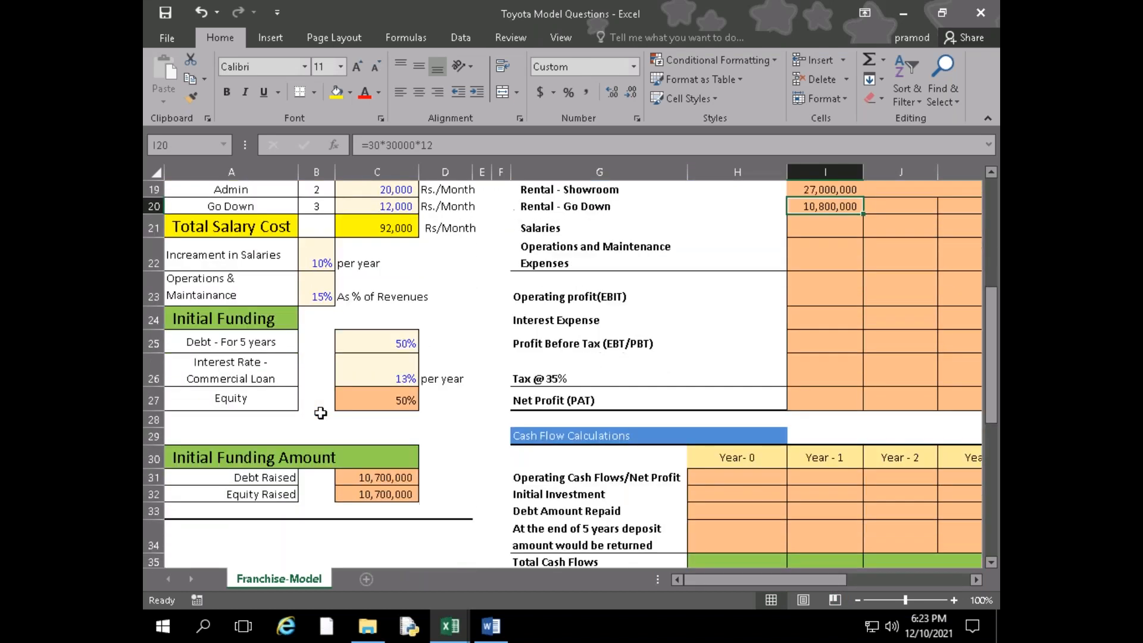
{"action": "left_click", "coordinate": [361, 480]}
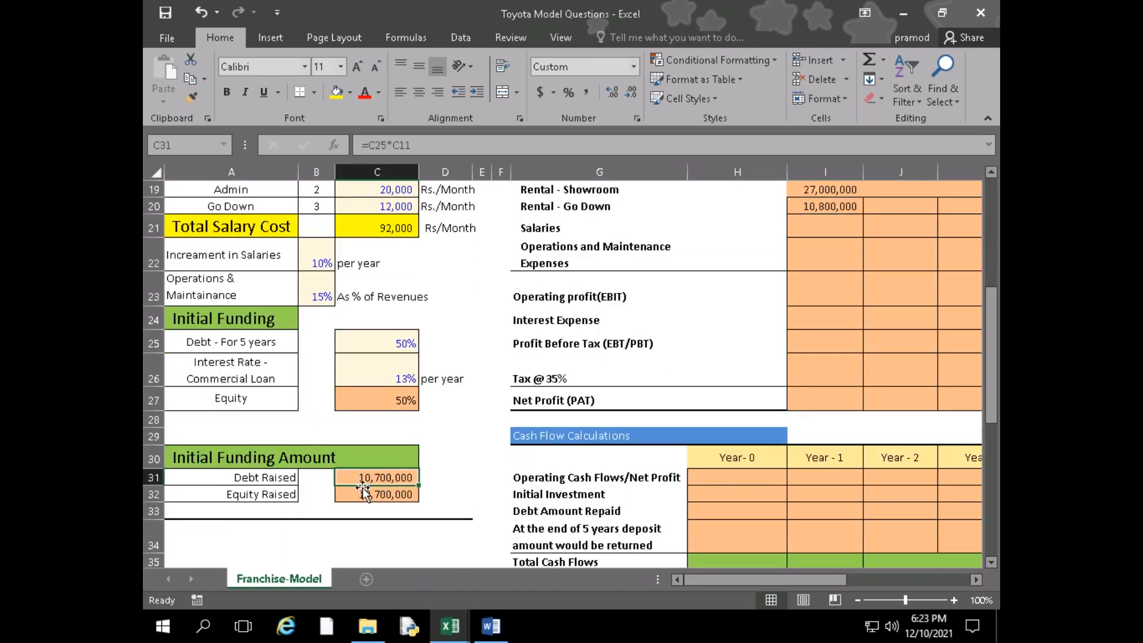
{"action": "left_click", "coordinate": [377, 347]}
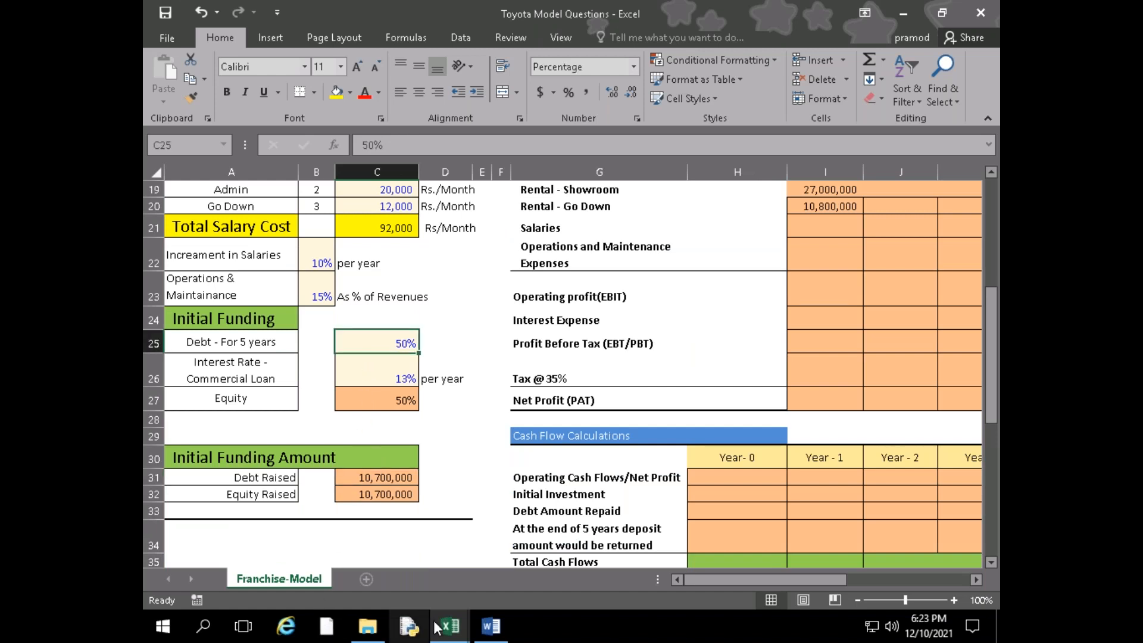
Switch to the Word case study, highlight the bank loan and business duration sentences, and return to the Toyota Model Questions workbook
{"action": "mouse_move", "coordinate": [489, 626]}
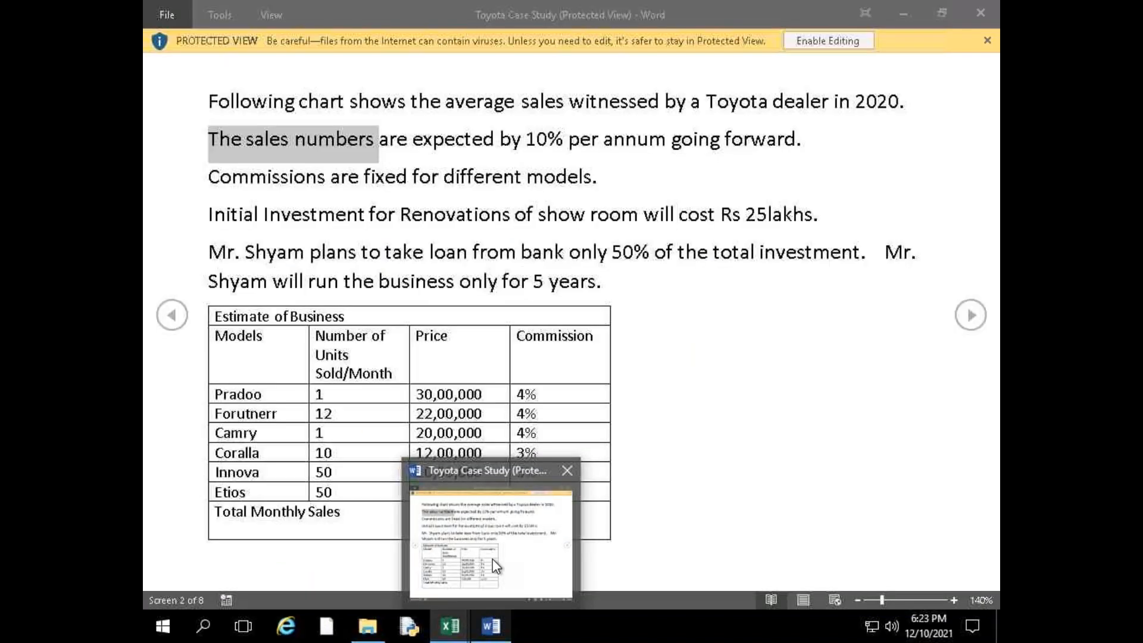
{"action": "left_click", "coordinate": [493, 566]}
{"action": "left_click", "coordinate": [172, 314]}
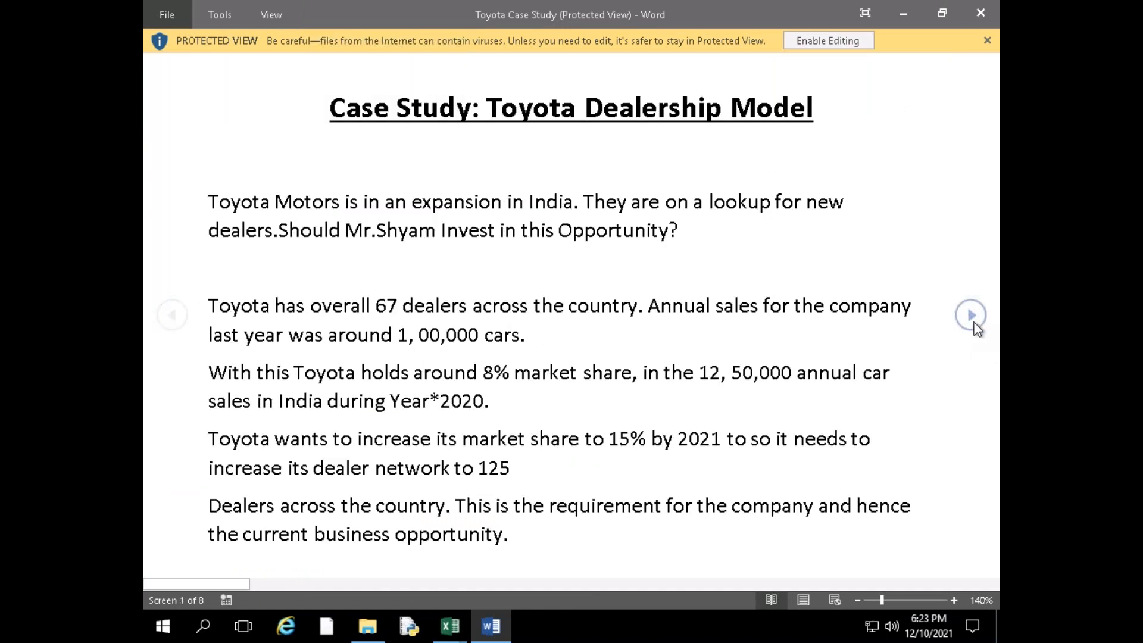
{"action": "left_click", "coordinate": [971, 314]}
{"action": "left_click_drag", "start_coordinate": [229, 247], "coordinate": [601, 273]}
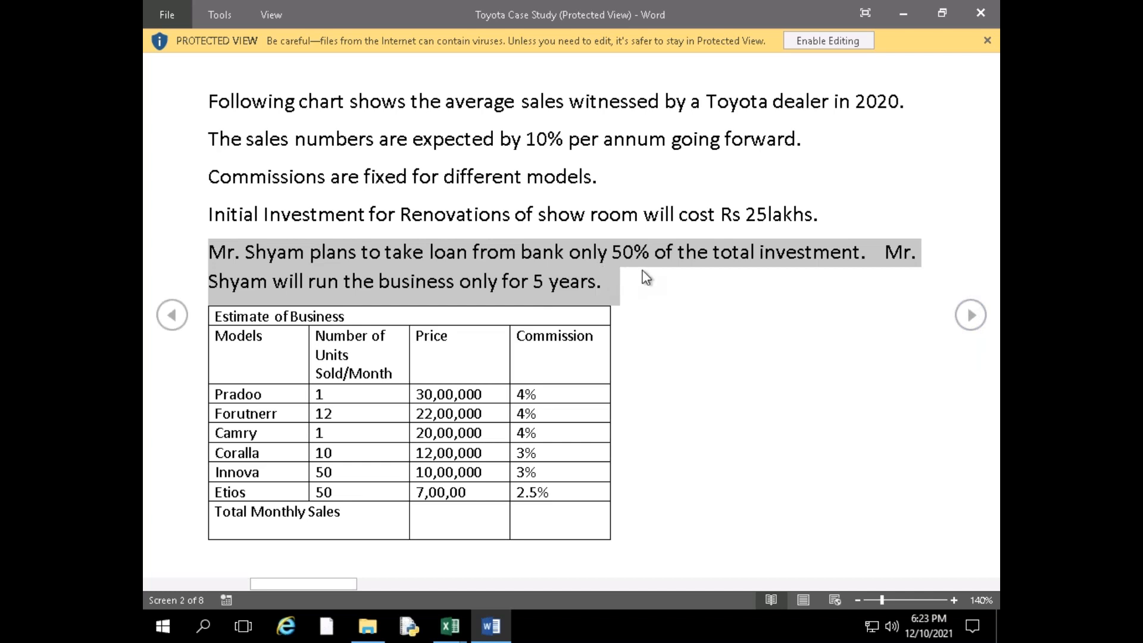
{"action": "left_click", "coordinate": [643, 274]}
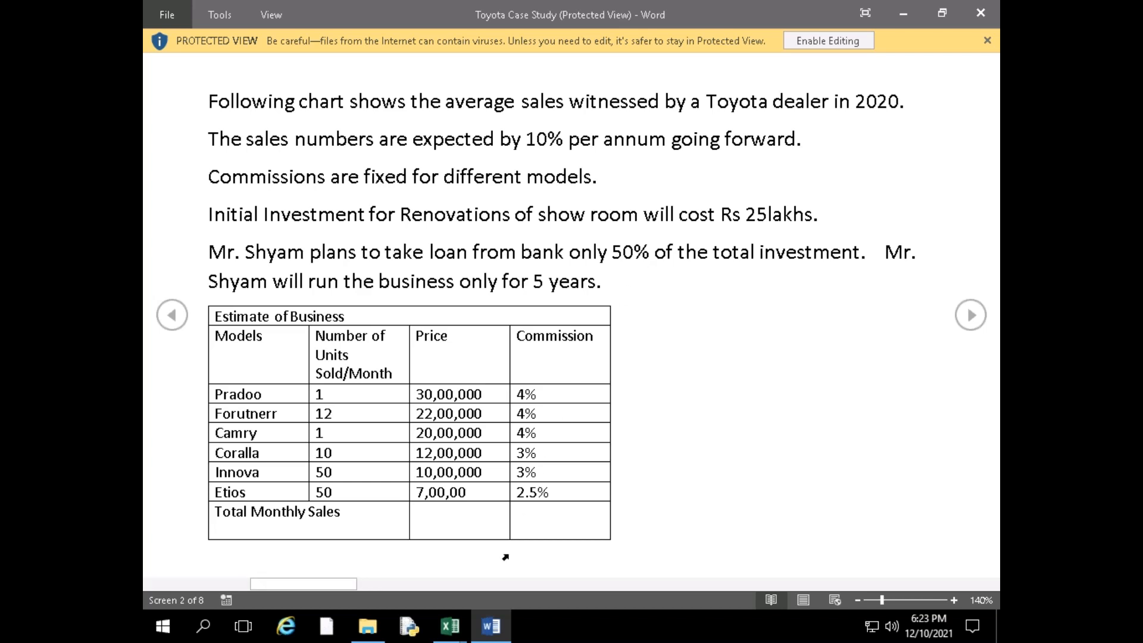
{"action": "mouse_move", "coordinate": [451, 630]}
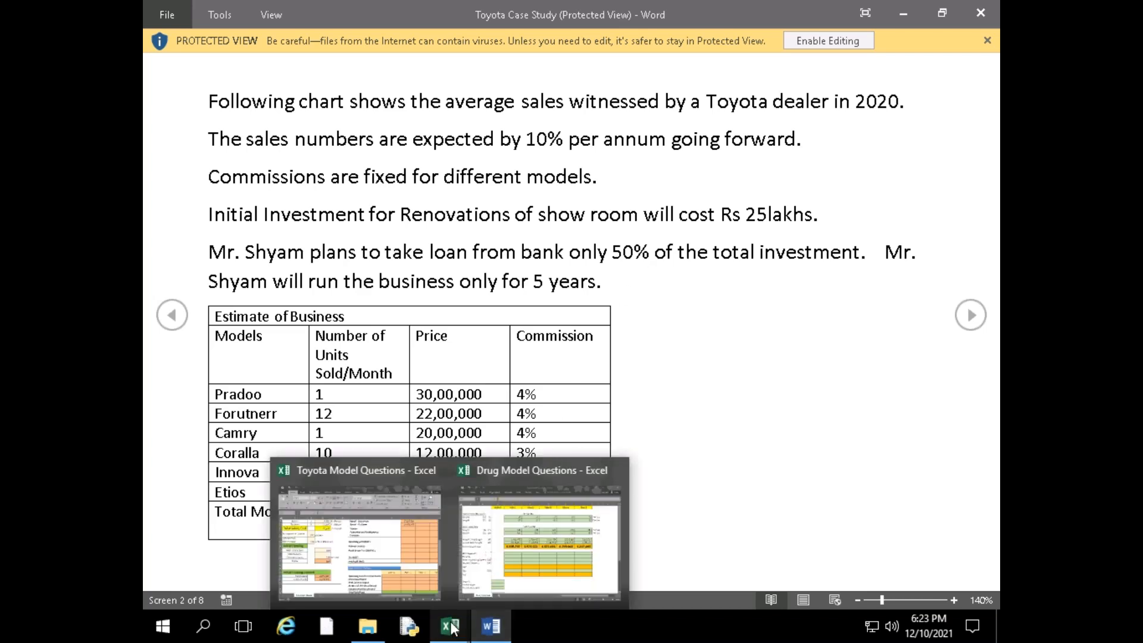
{"action": "left_click", "coordinate": [395, 566]}
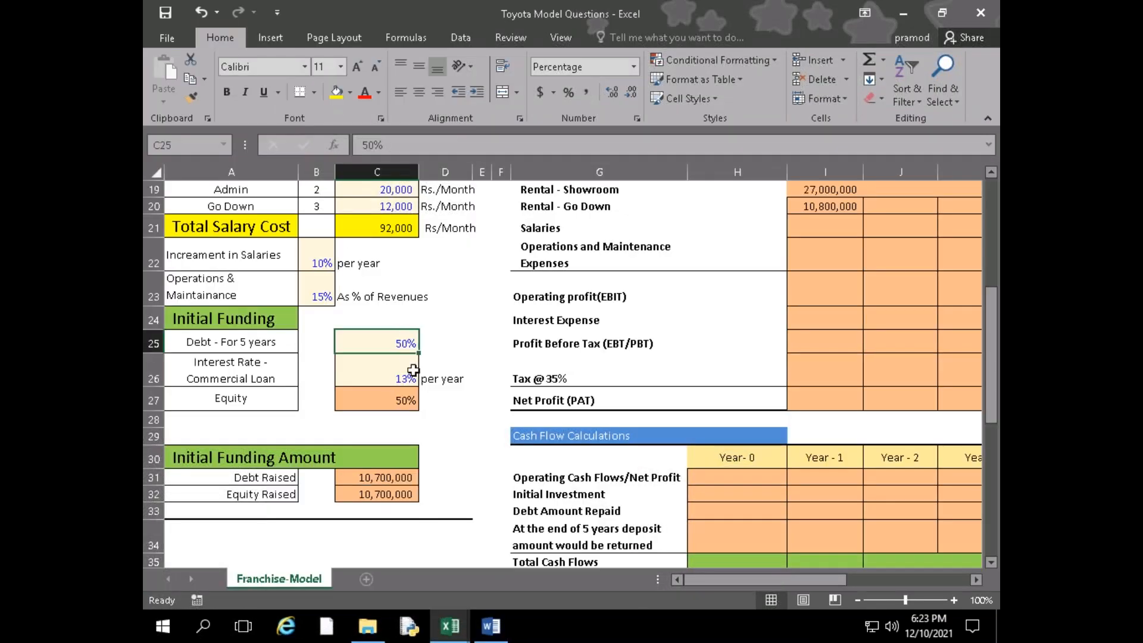
Compare the debt share, commercial loan interest rate and equity share in C25:C27 with the case study
{"action": "mouse_move", "coordinate": [485, 636]}
{"action": "left_click", "coordinate": [494, 554]}
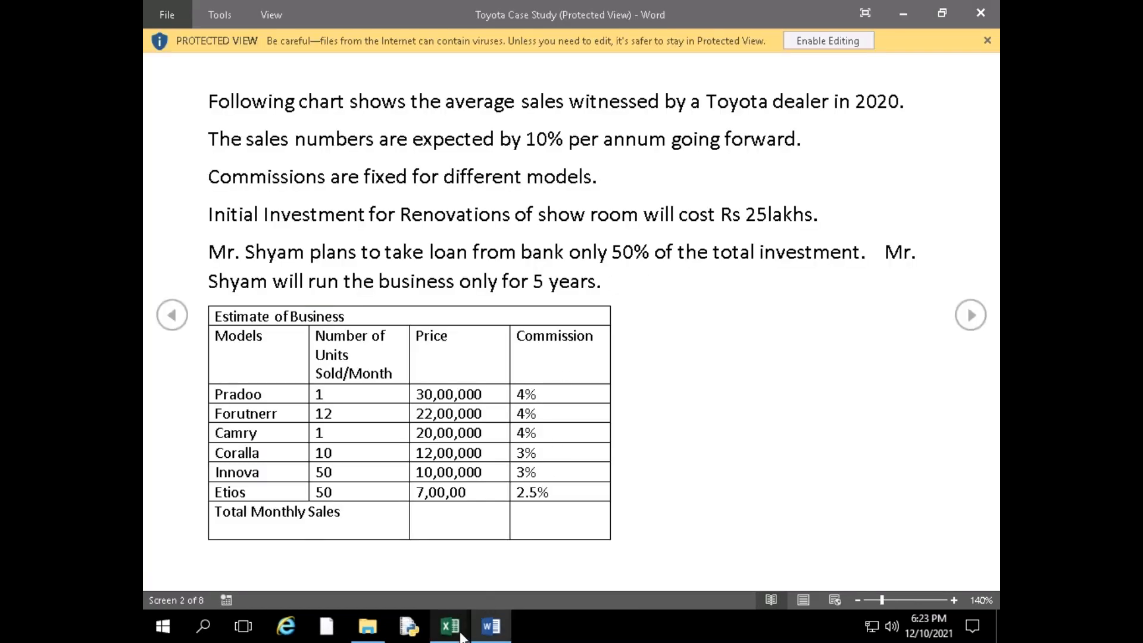
{"action": "mouse_move", "coordinate": [450, 626]}
{"action": "left_click", "coordinate": [408, 547]}
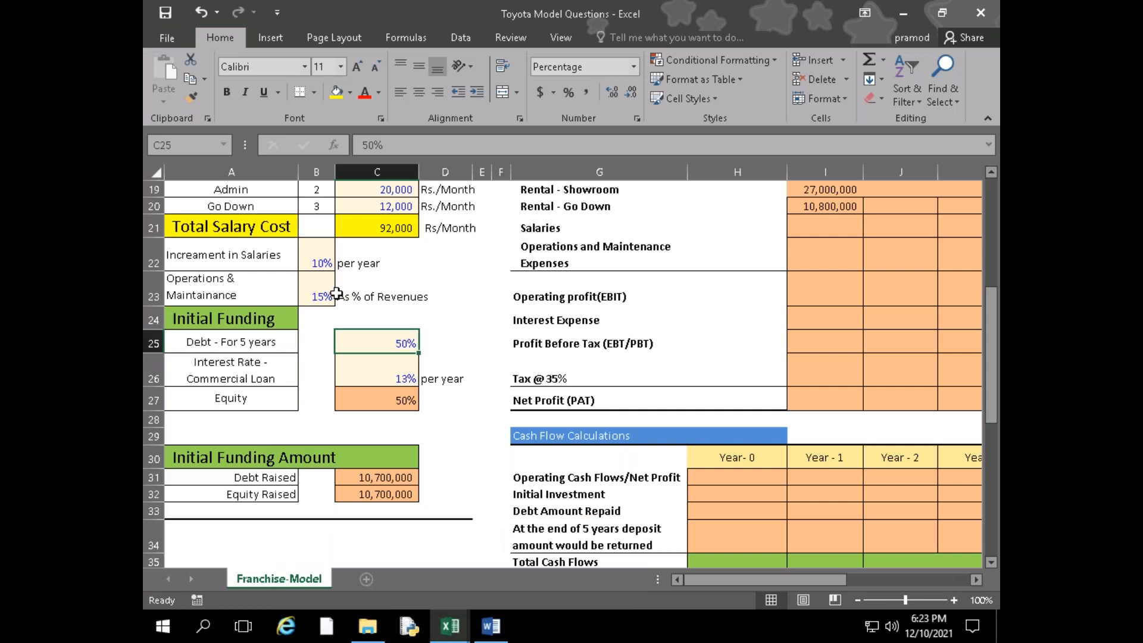
{"action": "left_click", "coordinate": [392, 370]}
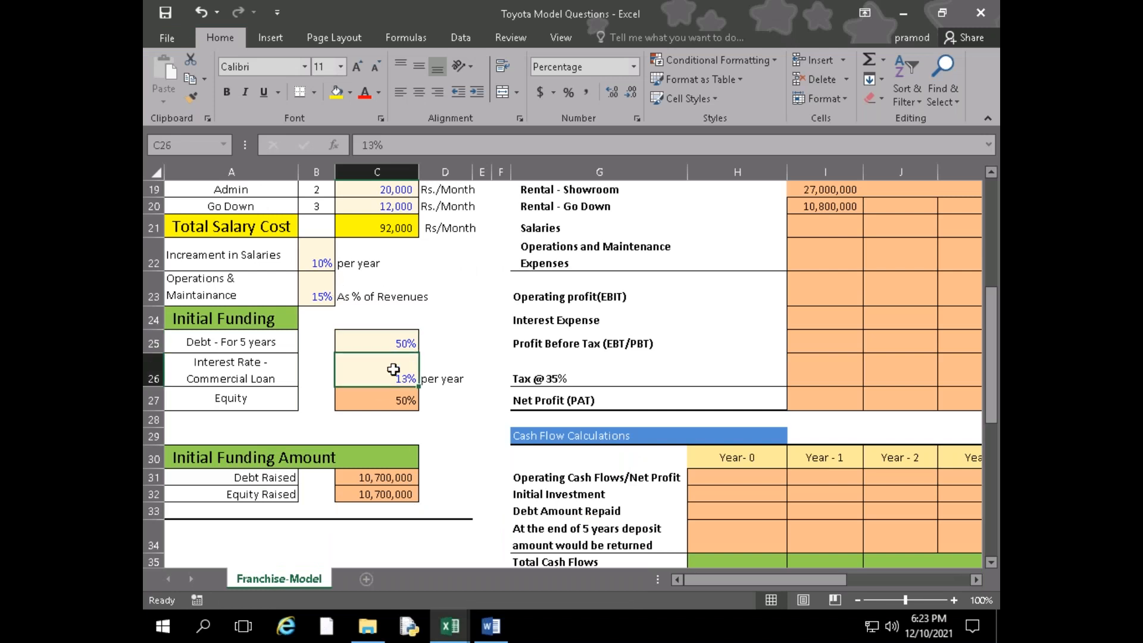
{"action": "left_click", "coordinate": [397, 394]}
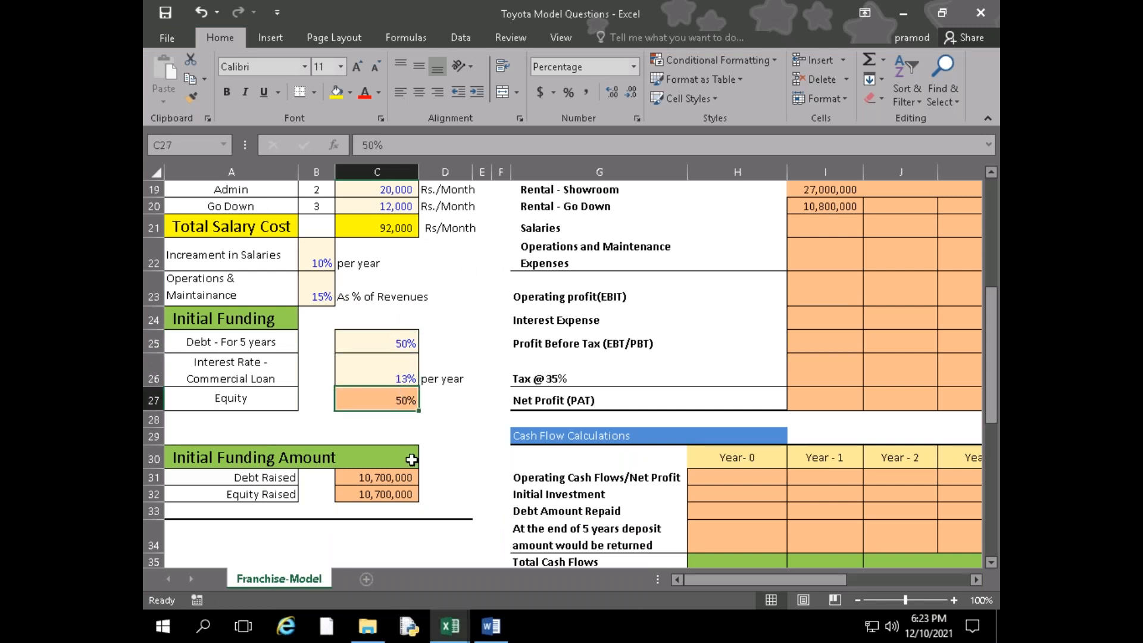
{"action": "scroll", "coordinate": [412, 470], "scroll_direction": "up", "scroll_amount": 4}
{"action": "scroll", "coordinate": [412, 484], "scroll_direction": "up", "scroll_amount": 3}
{"action": "scroll", "coordinate": [412, 484], "scroll_direction": "down", "scroll_amount": 6}
{"action": "left_click", "coordinate": [408, 343]}
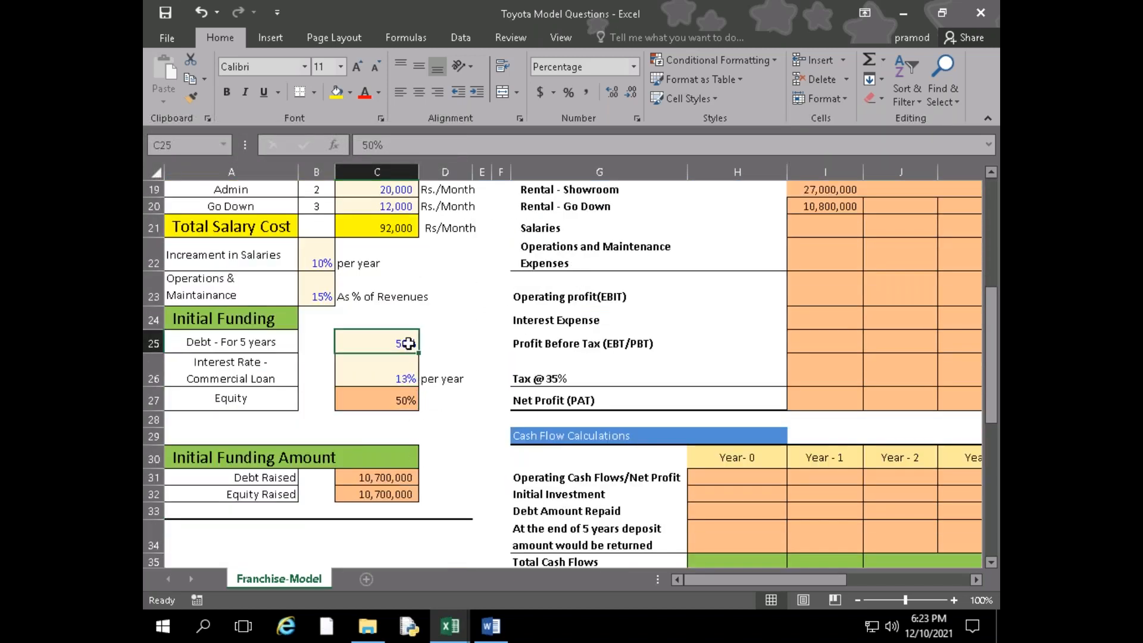
{"action": "left_click", "coordinate": [384, 400]}
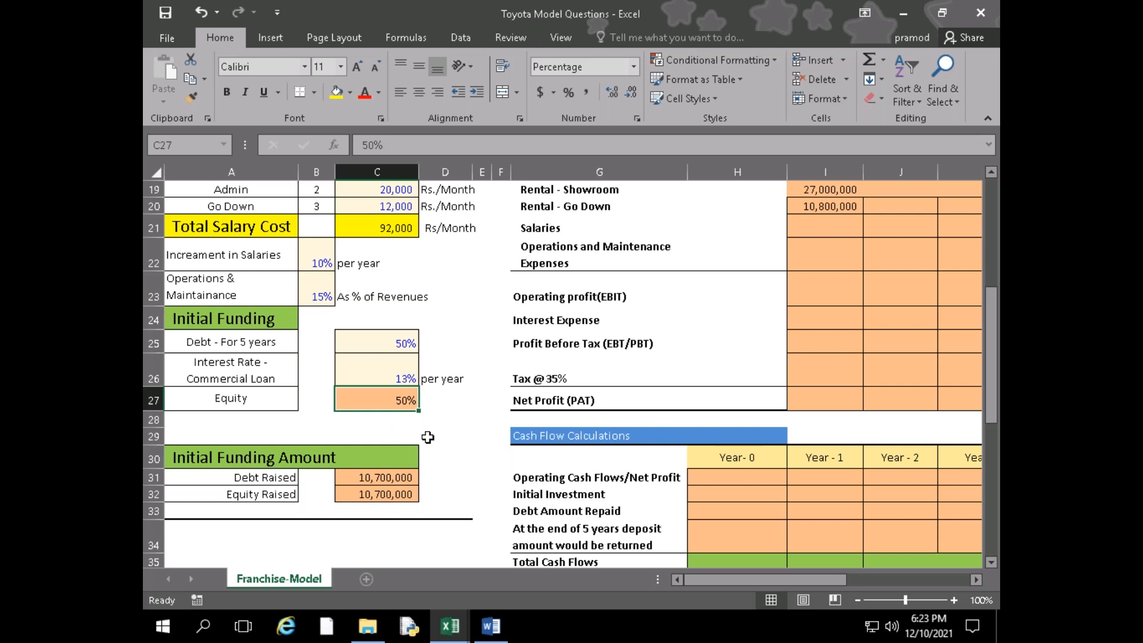
Switch to the Word case study, highlight the 50% bank loan share, and return to the Toyota Model Questions workbook
{"action": "left_click", "coordinate": [491, 625]}
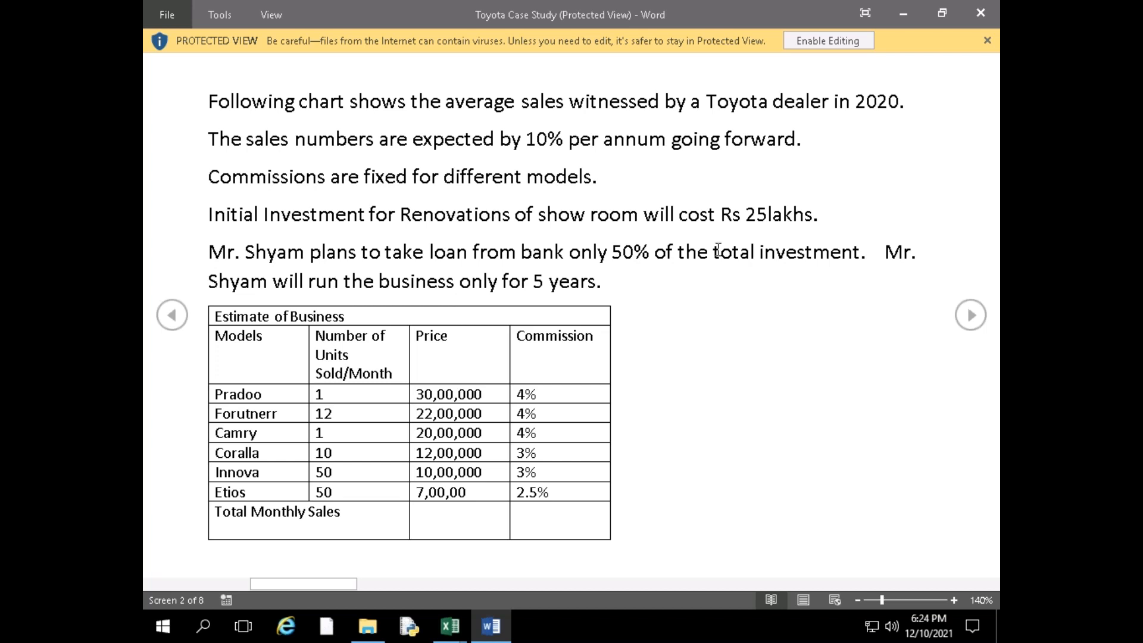
{"action": "left_click", "coordinate": [975, 317]}
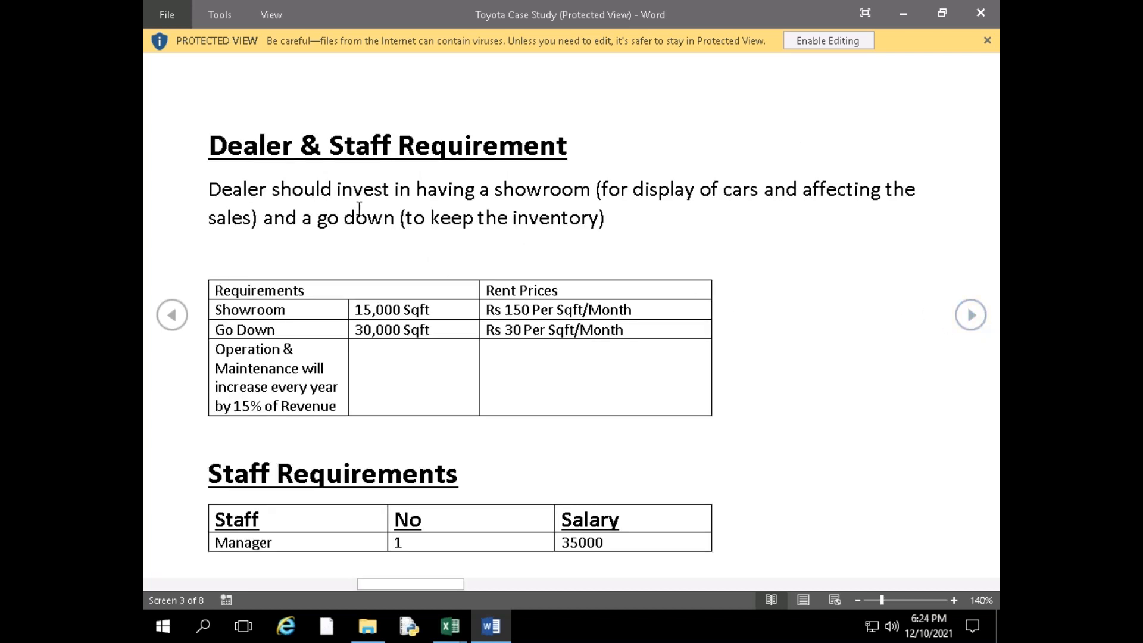
{"action": "left_click", "coordinate": [171, 315]}
{"action": "left_click_drag", "start_coordinate": [210, 255], "coordinate": [594, 282]}
{"action": "left_click", "coordinate": [665, 297]}
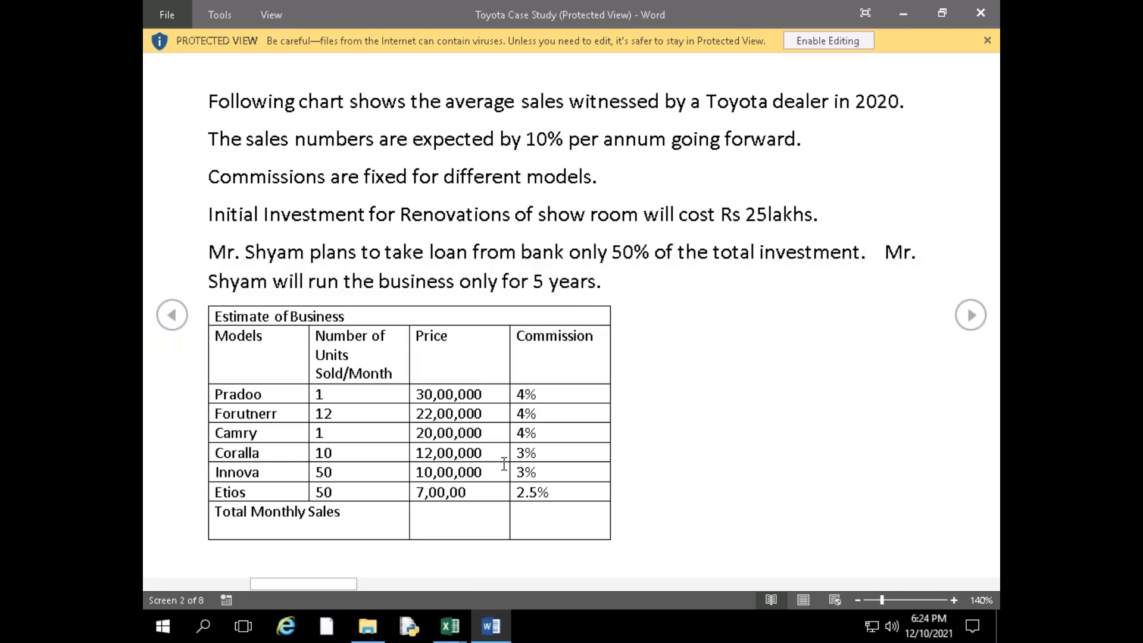
{"action": "double_click", "coordinate": [641, 249]}
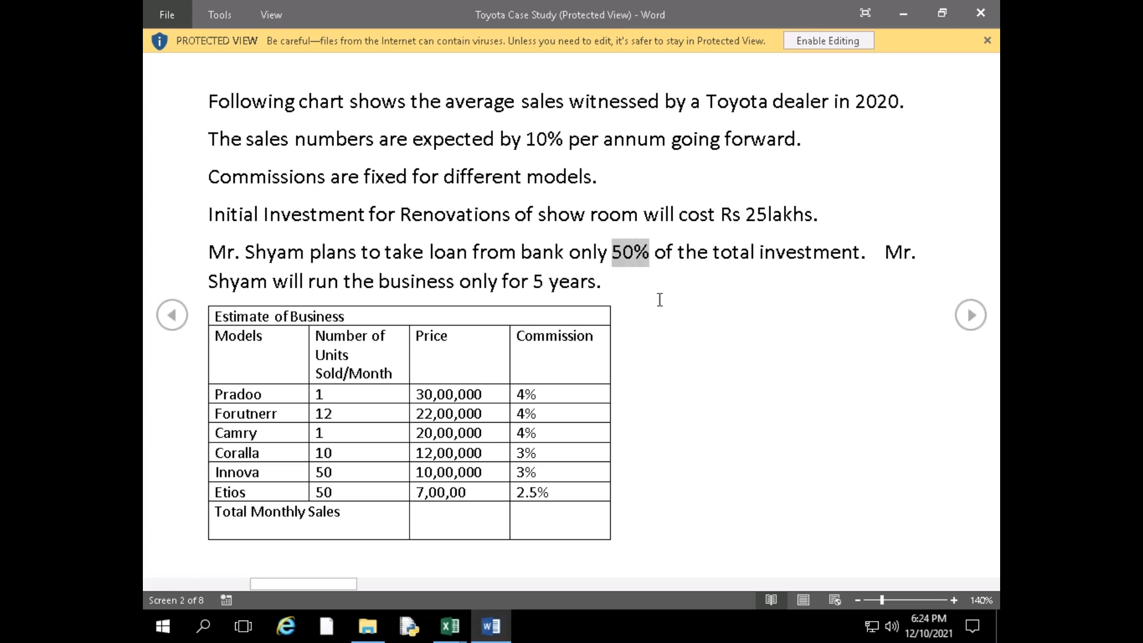
{"action": "mouse_move", "coordinate": [450, 626]}
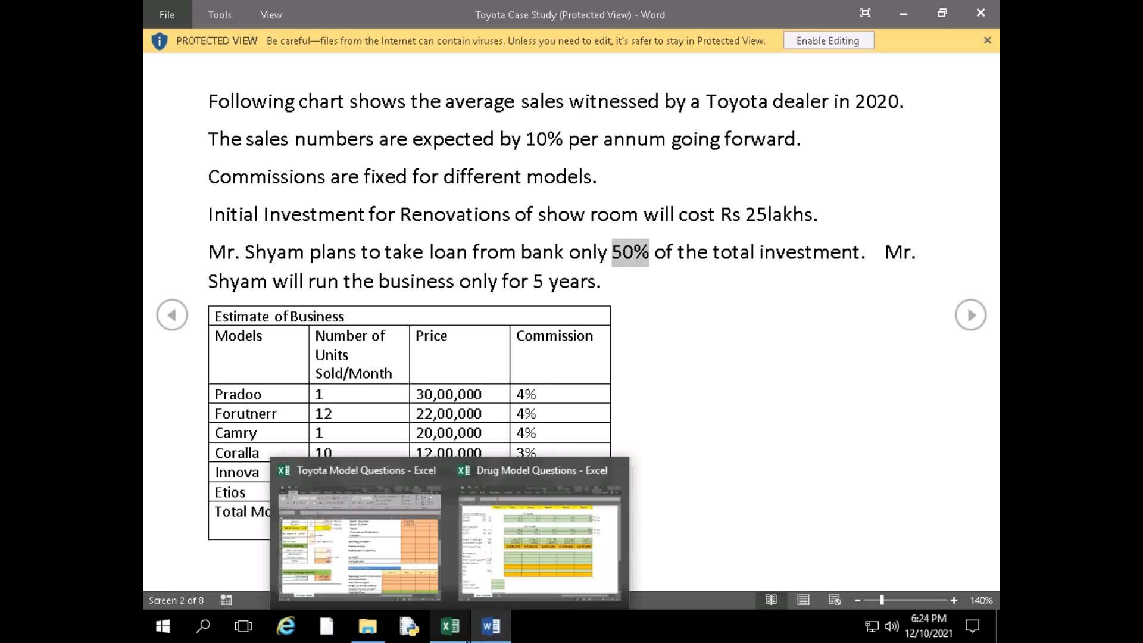
{"action": "left_click", "coordinate": [400, 563]}
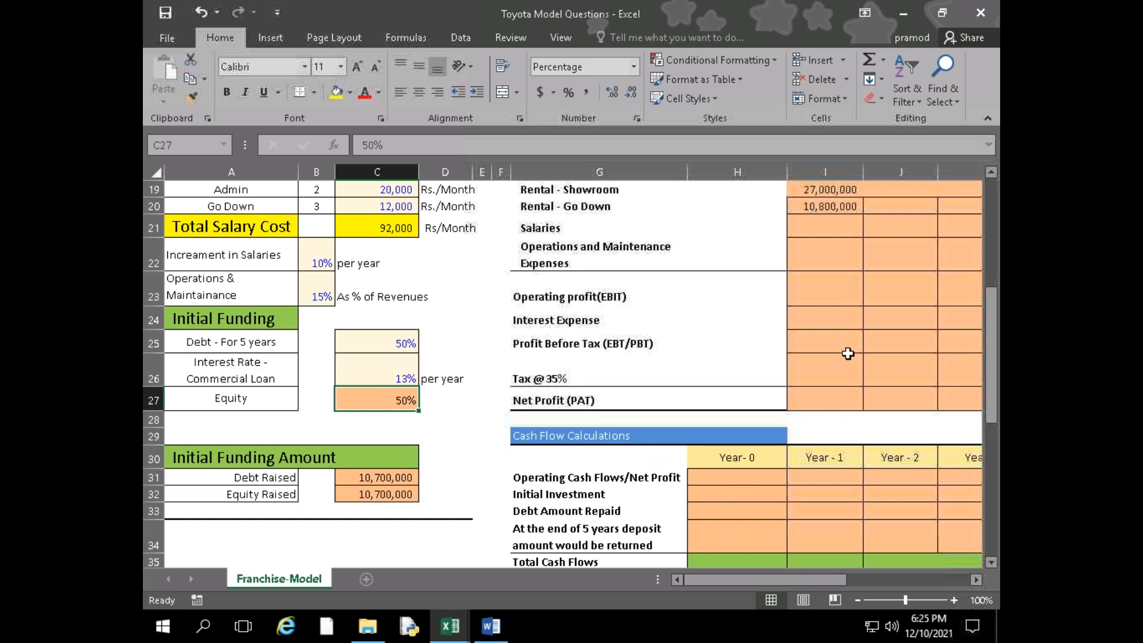
Read the staff numbers, salaries and yearly increment in the Word case study, then return to the Toyota Model Questions workbook
{"action": "left_click", "coordinate": [827, 232]}
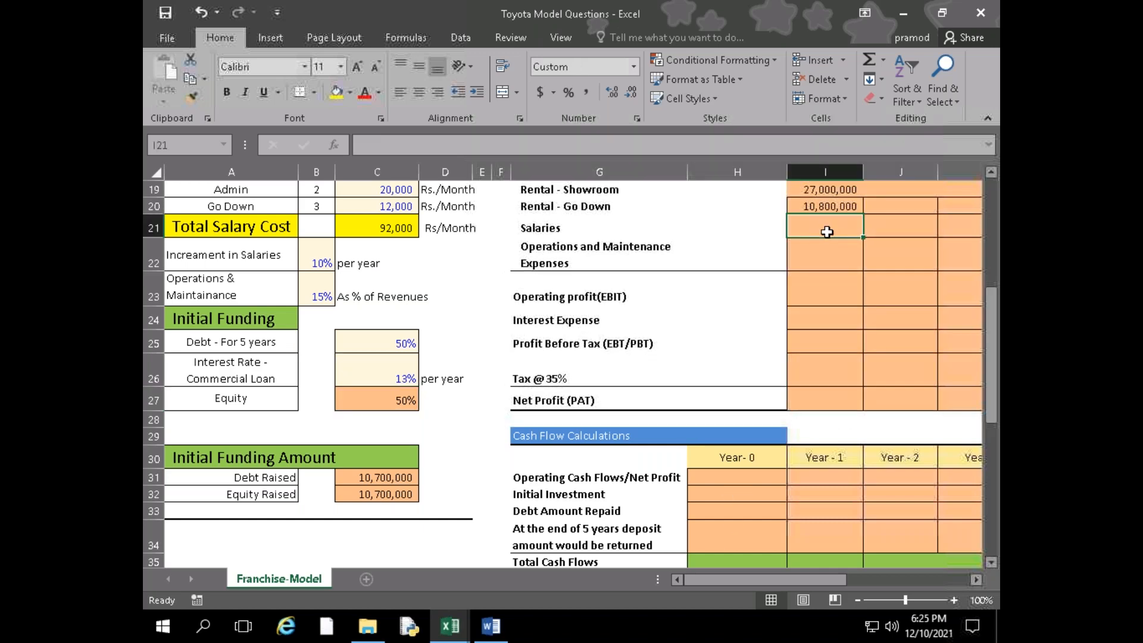
{"action": "key", "text": "alt+Tab"}
{"action": "scroll", "coordinate": [571, 321], "scroll_direction": "down", "scroll_amount": 1}
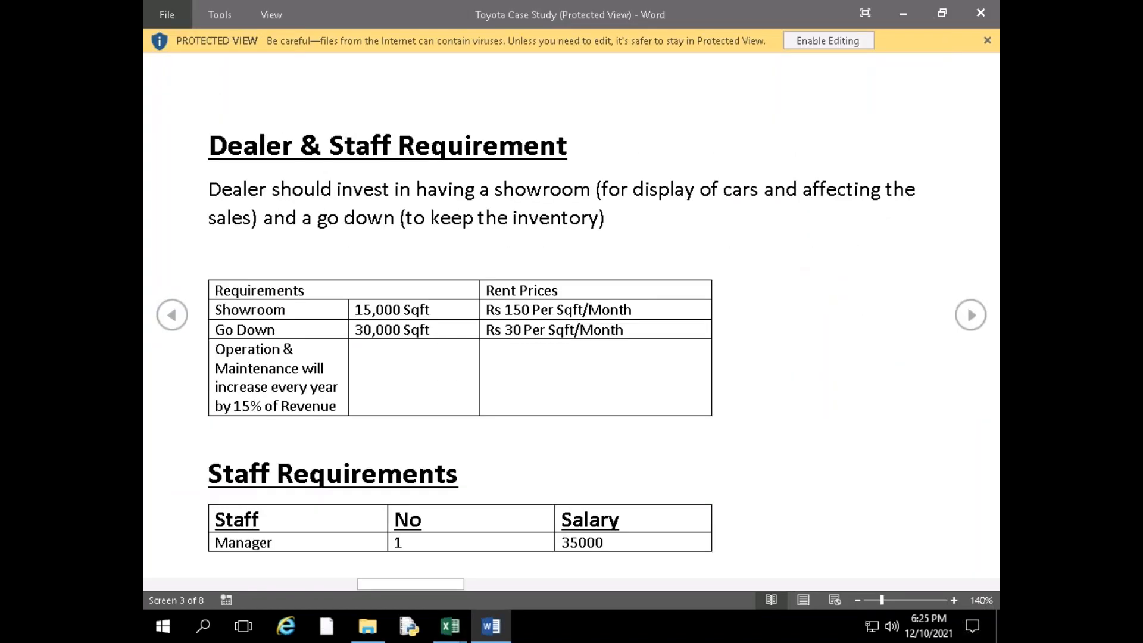
{"action": "scroll", "coordinate": [571, 322], "scroll_direction": "down", "scroll_amount": 1}
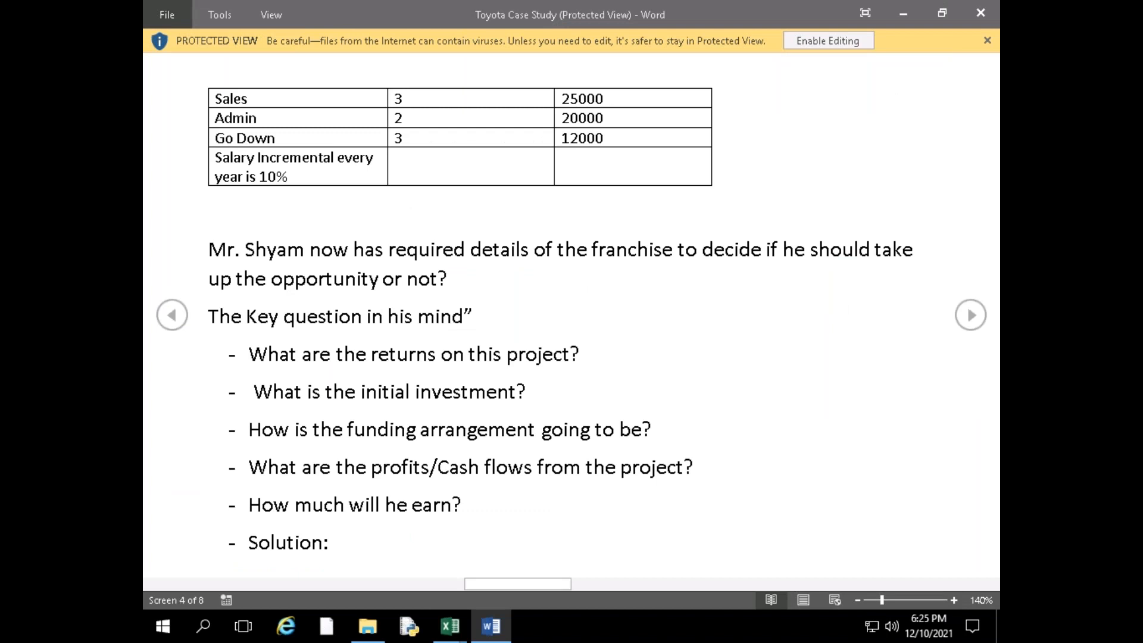
{"action": "scroll", "coordinate": [571, 322], "scroll_direction": "up", "scroll_amount": 1}
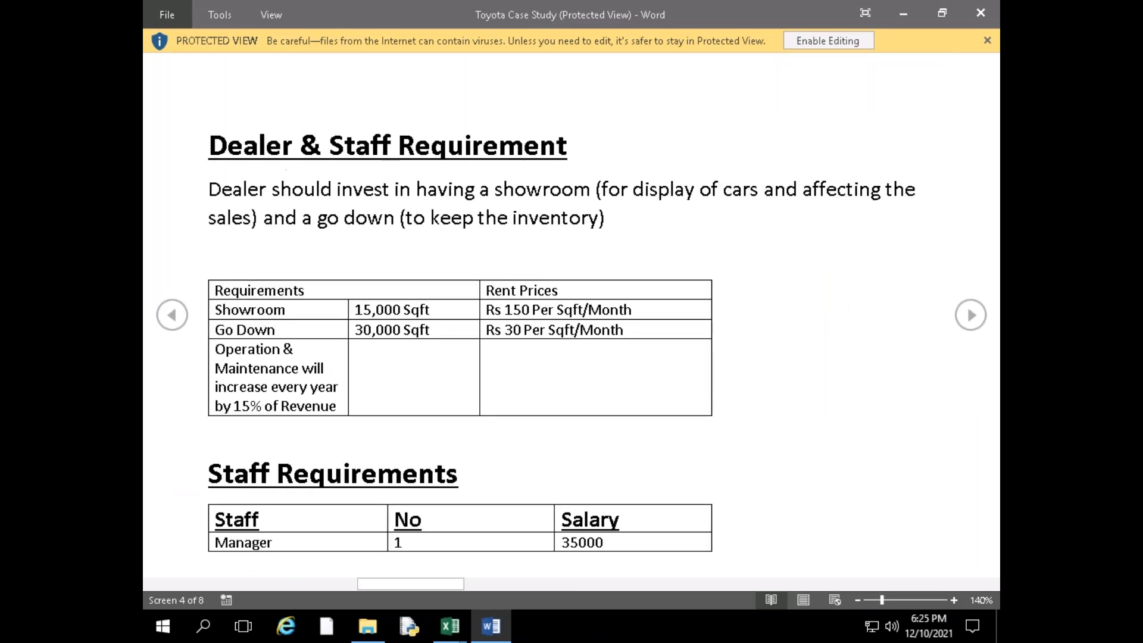
{"action": "scroll", "coordinate": [571, 321], "scroll_direction": "down", "scroll_amount": 1}
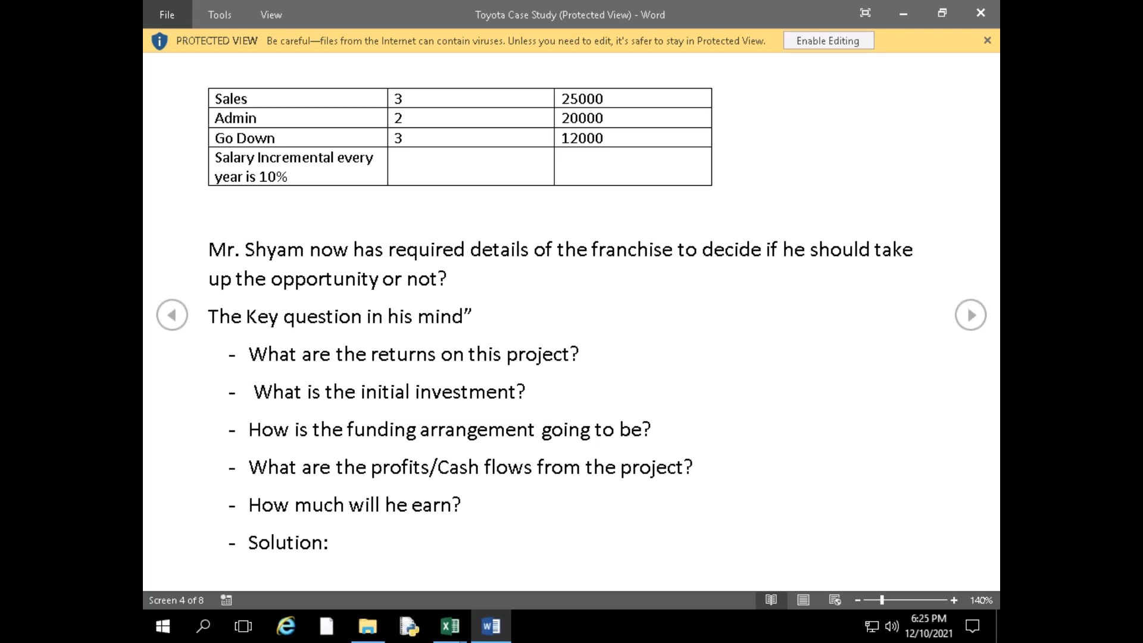
{"action": "scroll", "coordinate": [572, 315], "scroll_direction": "up", "scroll_amount": 5}
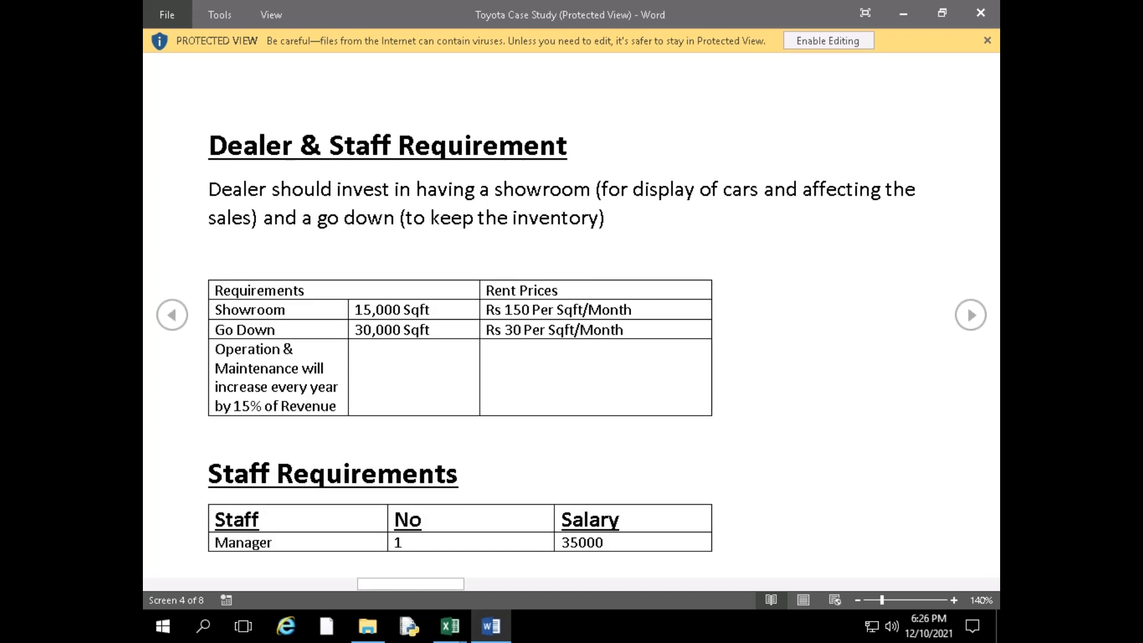
{"action": "scroll", "coordinate": [571, 315], "scroll_direction": "down", "scroll_amount": 5}
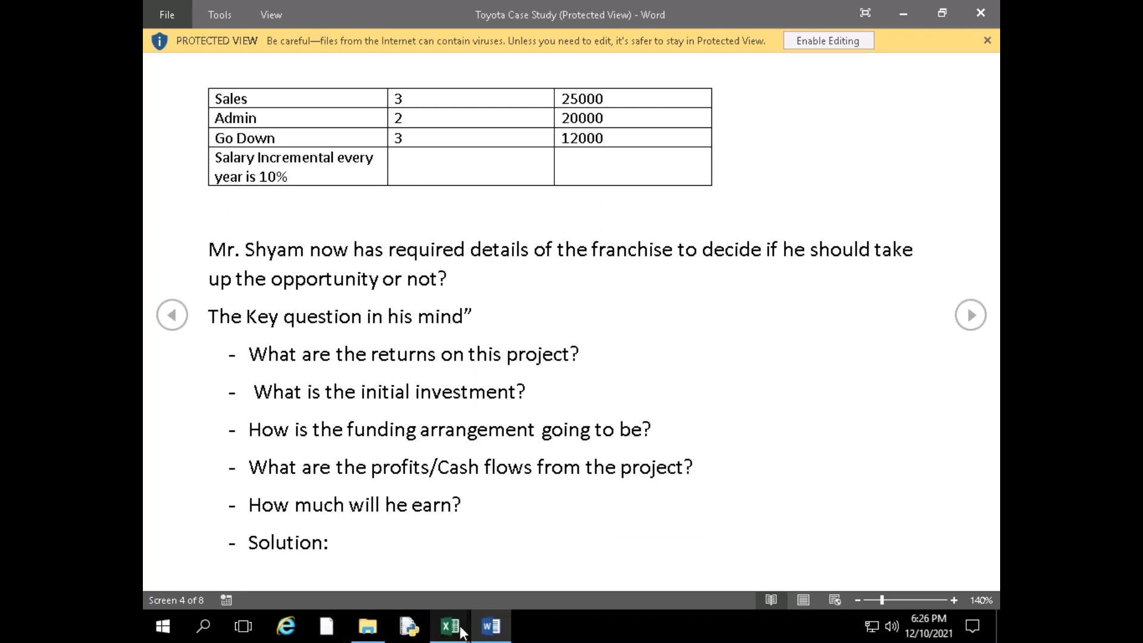
{"action": "mouse_move", "coordinate": [450, 625]}
{"action": "left_click", "coordinate": [379, 552]}
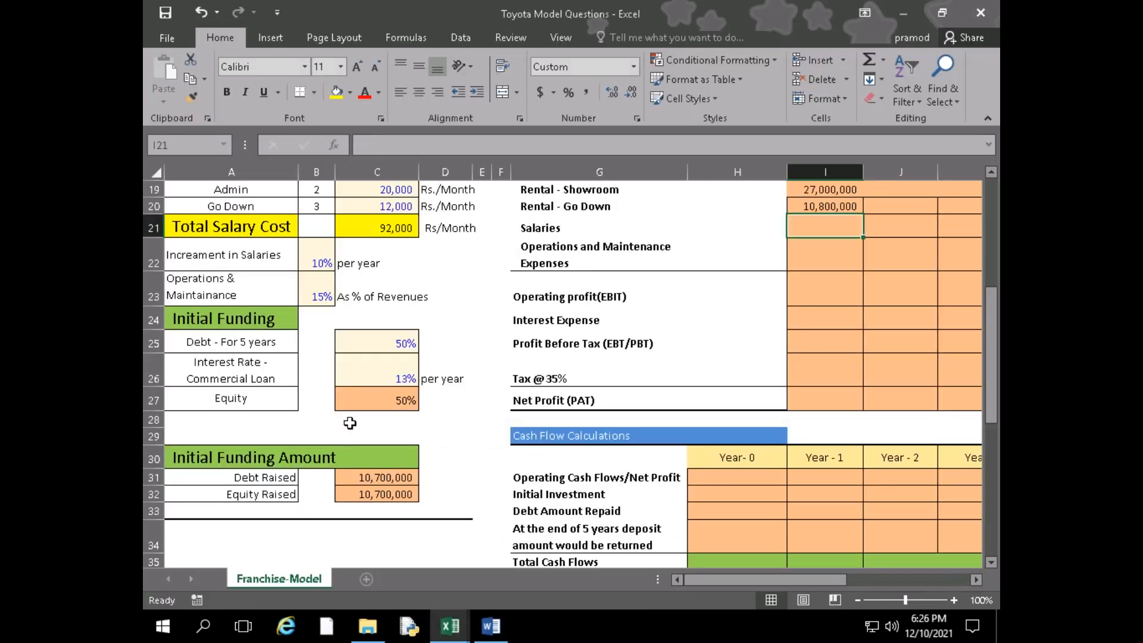
Compare the Manager and Sales headcounts with their monthly salaries in the Staff table, rows 17 and 18
{"action": "scroll", "coordinate": [401, 452], "scroll_direction": "up", "scroll_amount": 2}
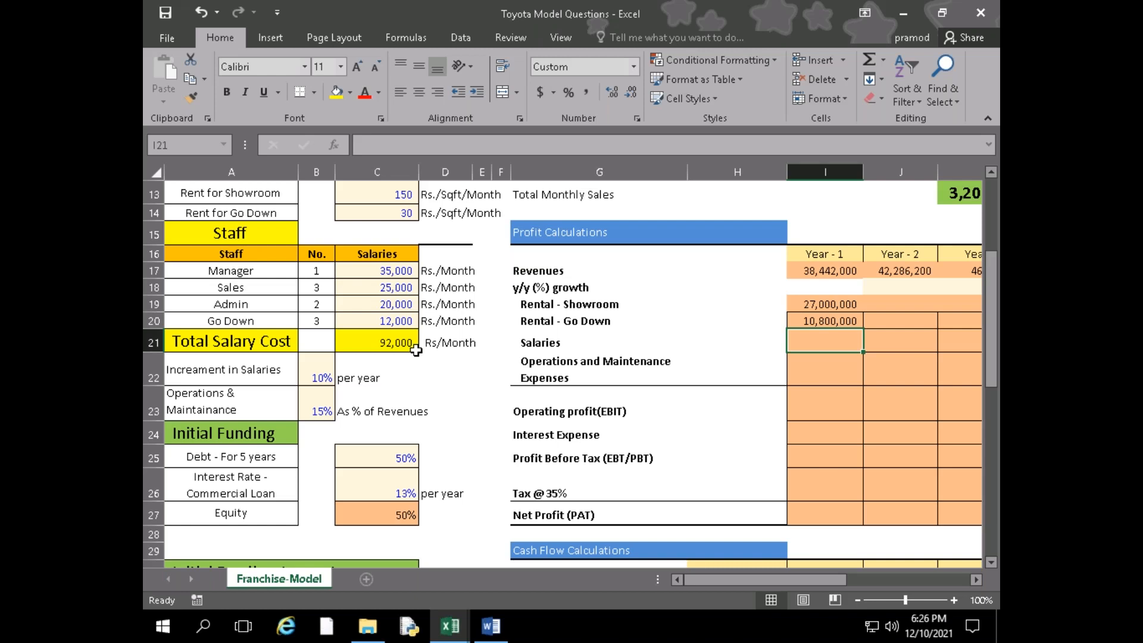
{"action": "left_click", "coordinate": [279, 286]}
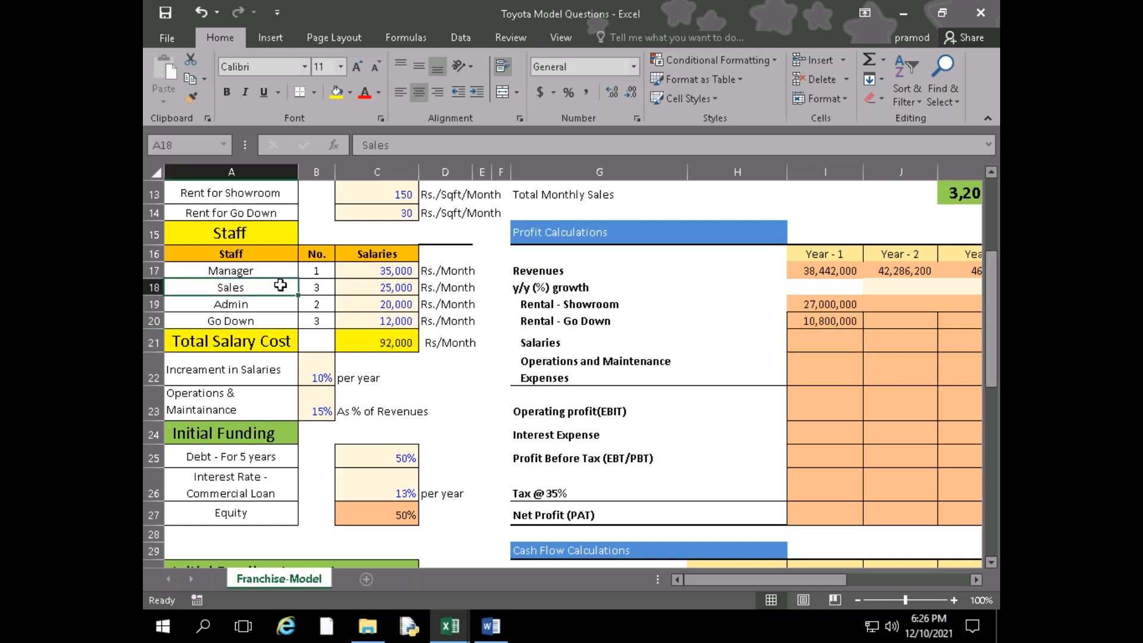
{"action": "left_click", "coordinate": [351, 287]}
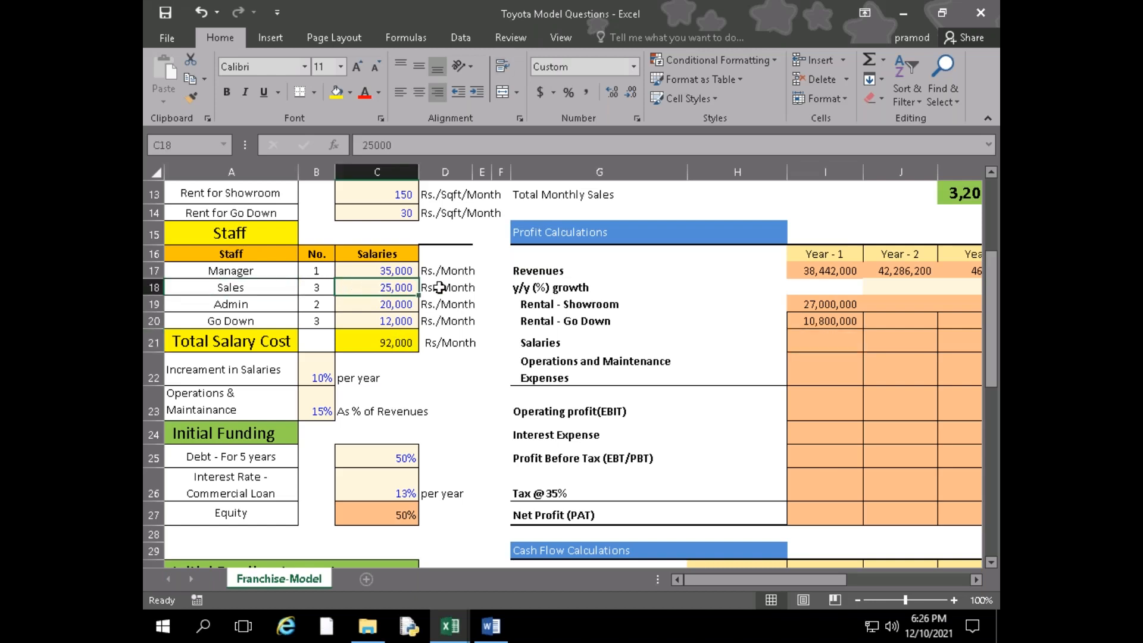
{"action": "left_click", "coordinate": [433, 287]}
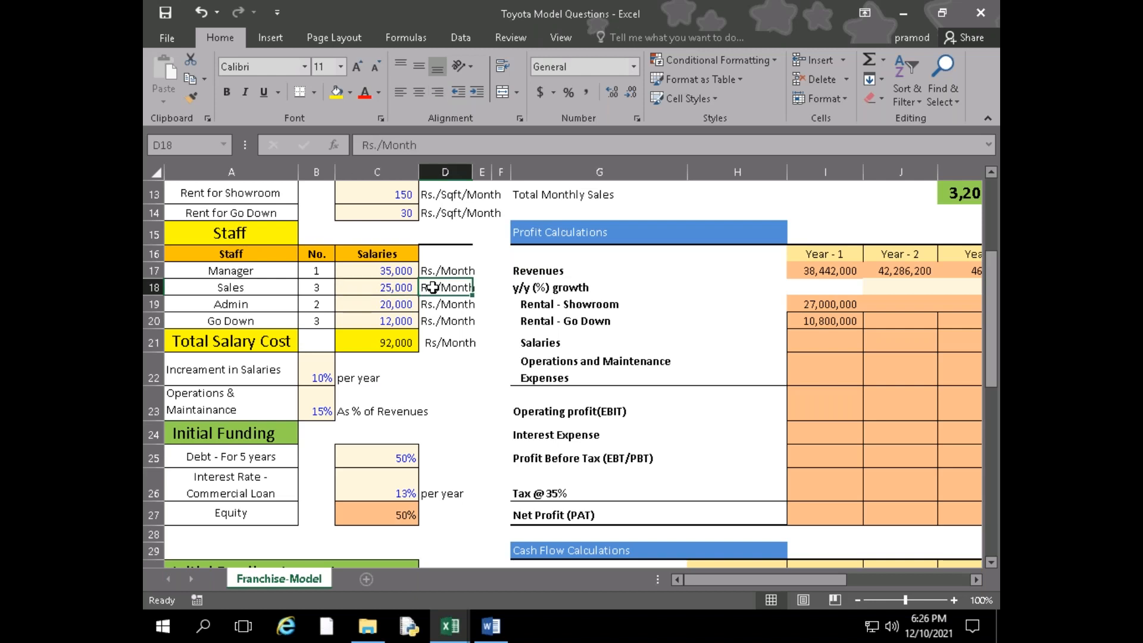
{"action": "left_click", "coordinate": [408, 289]}
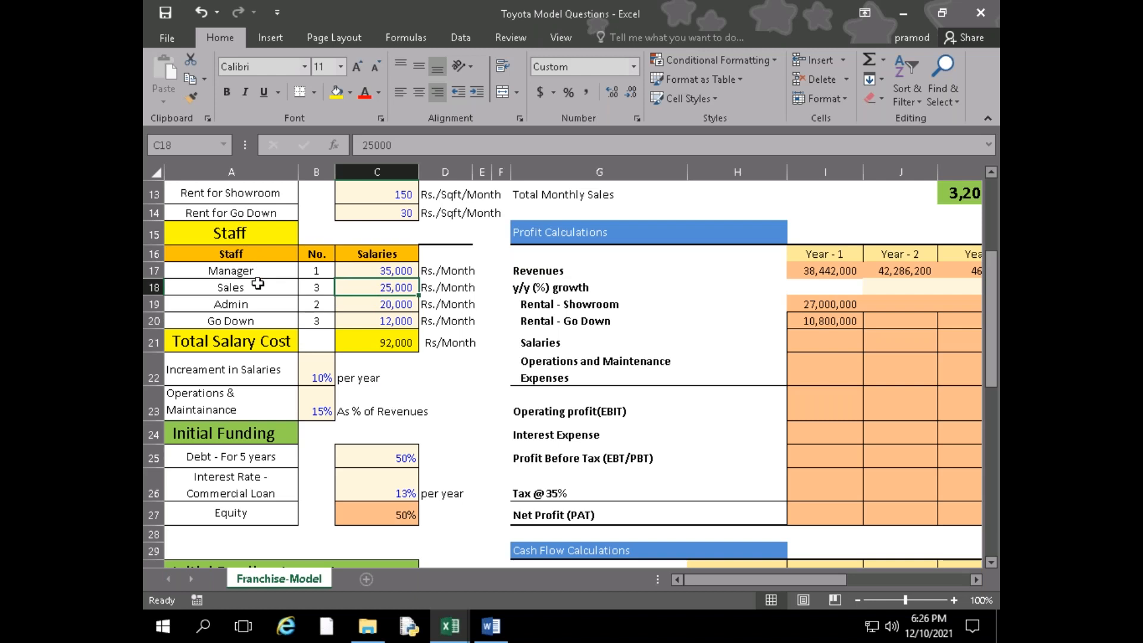
{"action": "left_click", "coordinate": [263, 267]}
{"action": "left_click", "coordinate": [277, 285]}
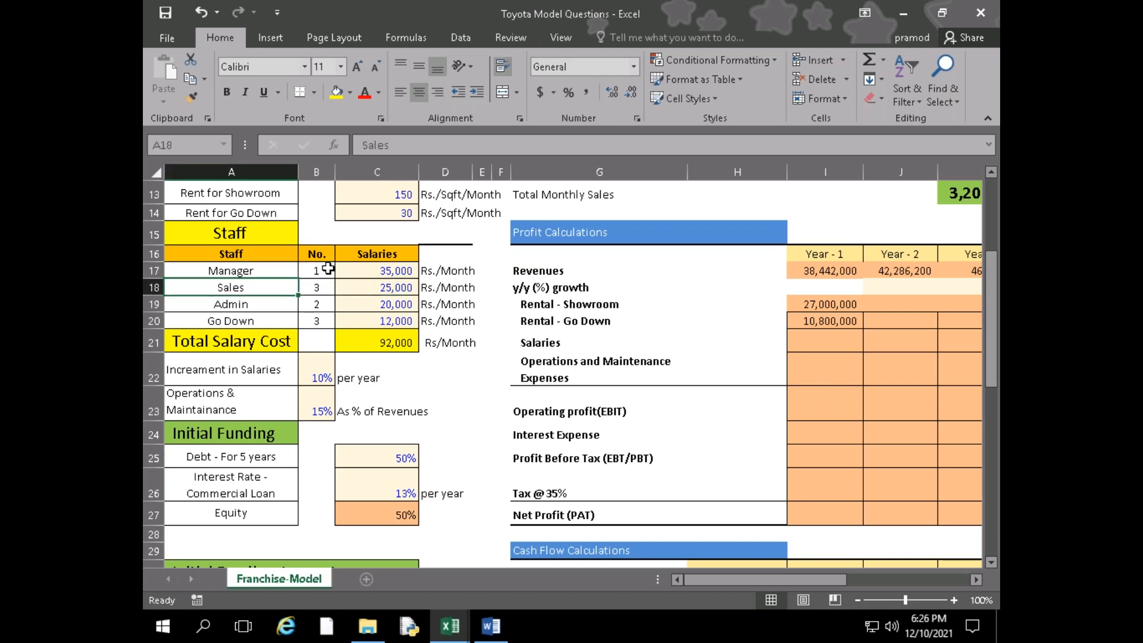
{"action": "left_click", "coordinate": [320, 271]}
{"action": "left_click", "coordinate": [266, 267]}
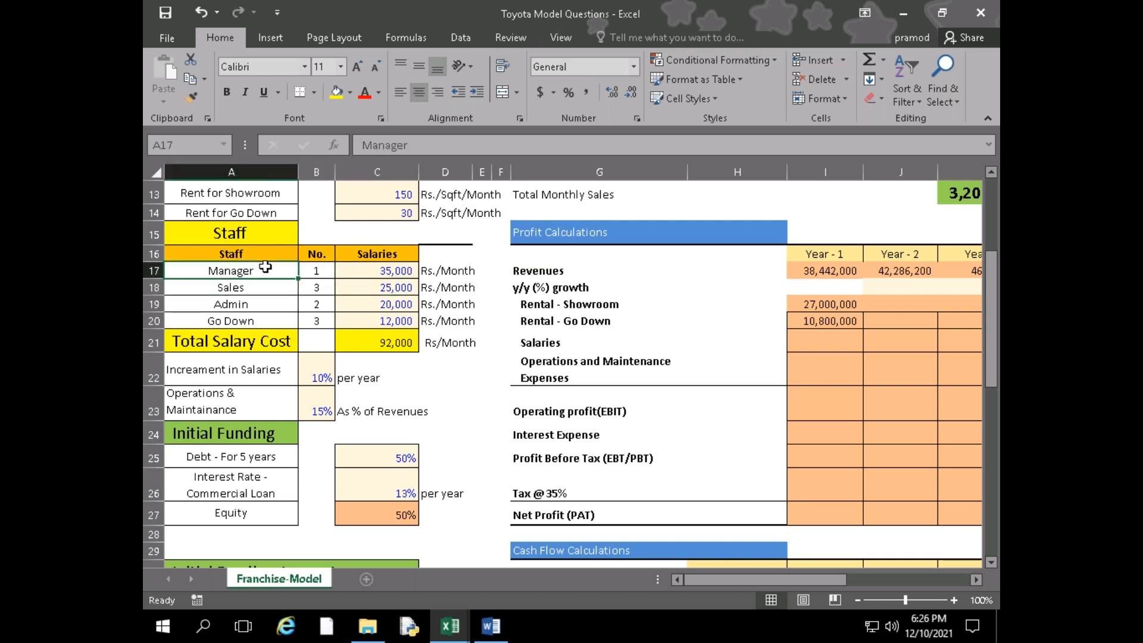
{"action": "left_click", "coordinate": [313, 269]}
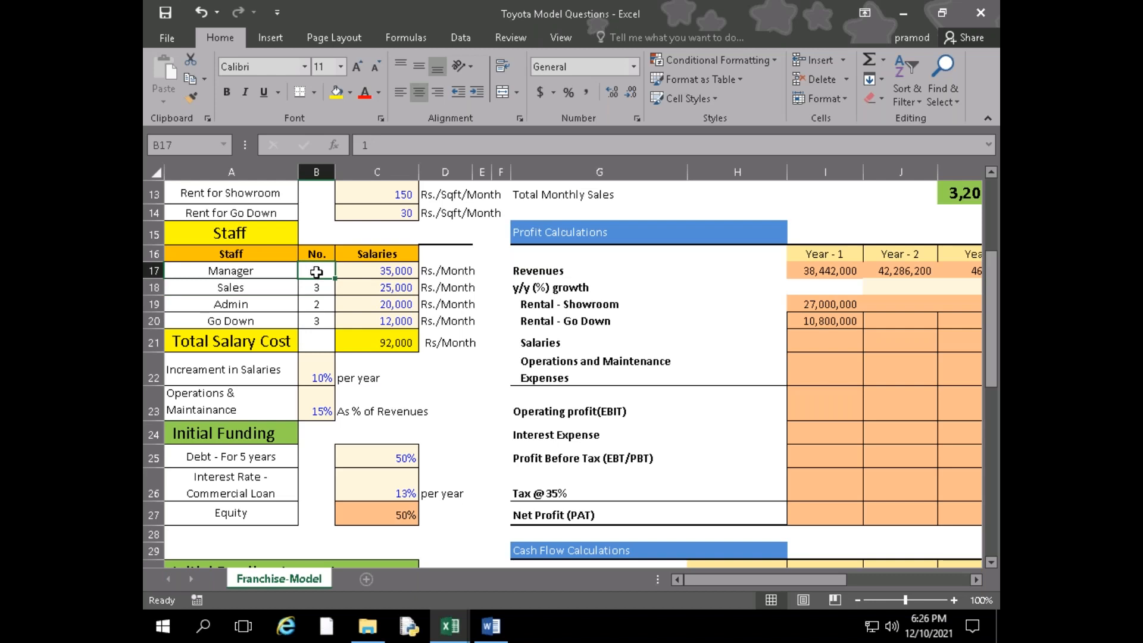
{"action": "left_click", "coordinate": [414, 271]}
{"action": "left_click", "coordinate": [316, 288]}
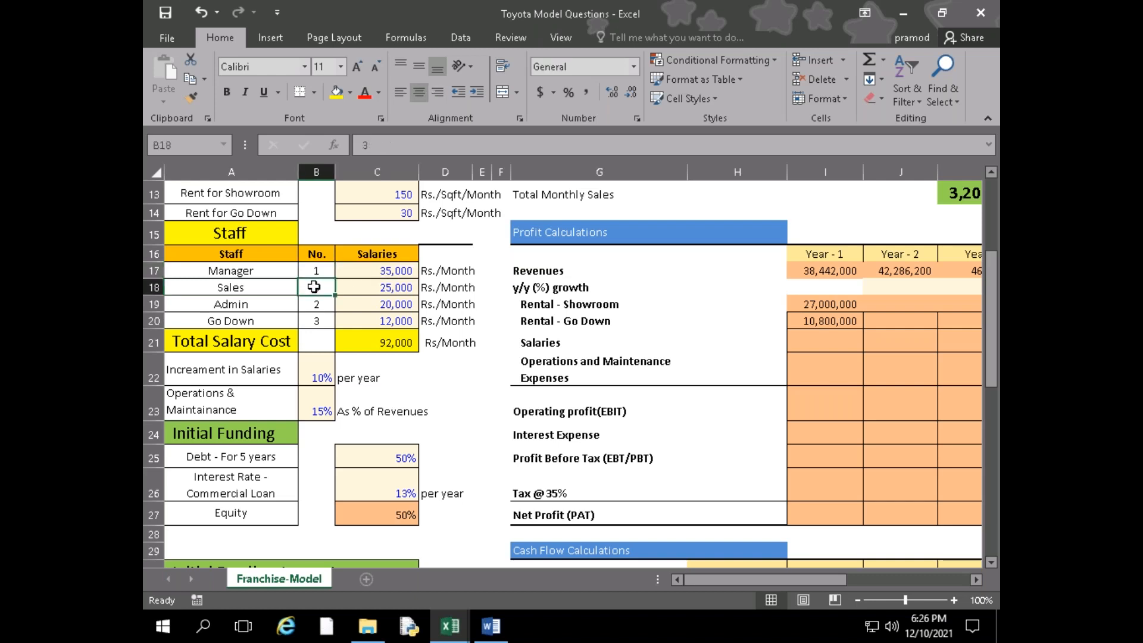
Change the Sales salary in C18 to =25000*3 to cover all three employees
{"action": "double_click", "coordinate": [396, 288]}
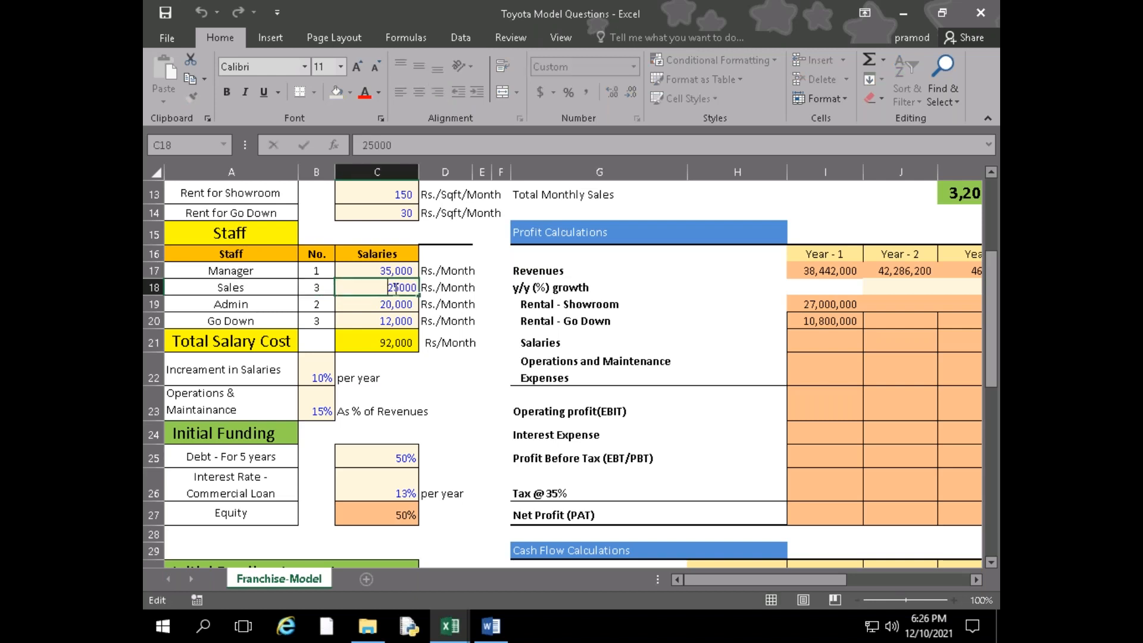
{"action": "type", "text": "="}
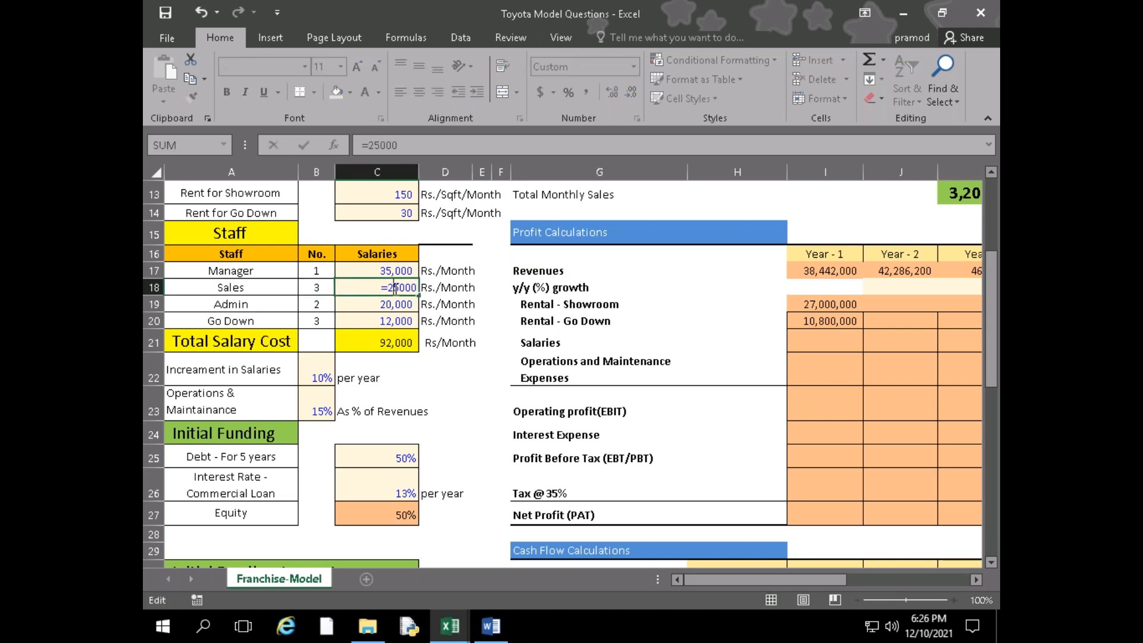
{"action": "key", "text": "End"}
{"action": "type", "text": "*3"}
{"action": "key", "text": "Return"}
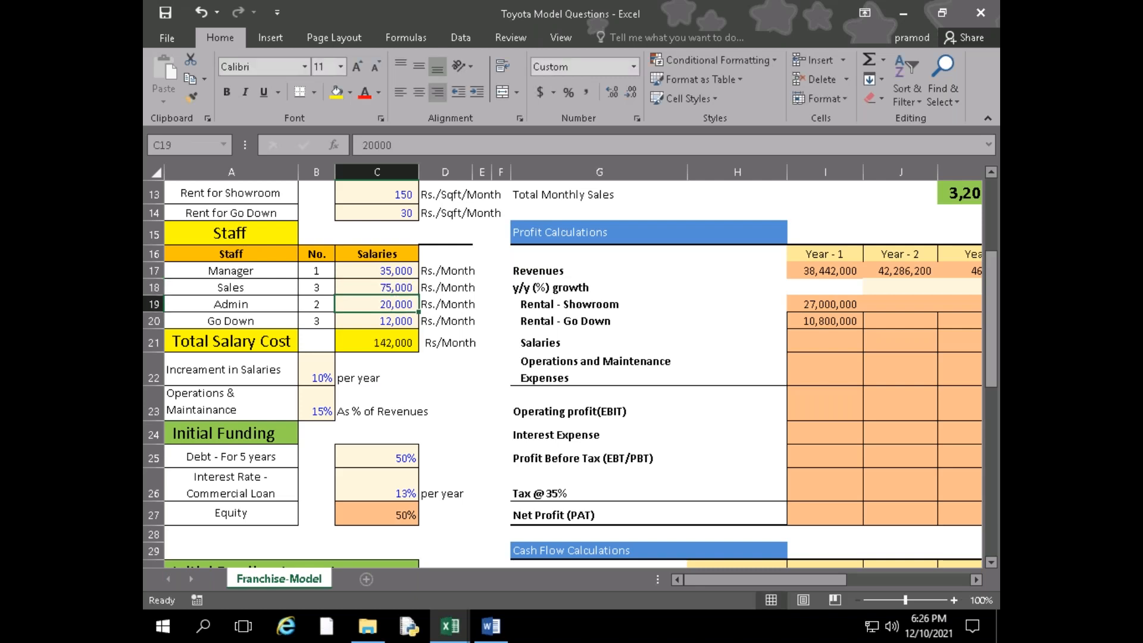
Change the Admin salary in C19 to =2*20000 to cover both employees
{"action": "key", "text": "F2"}
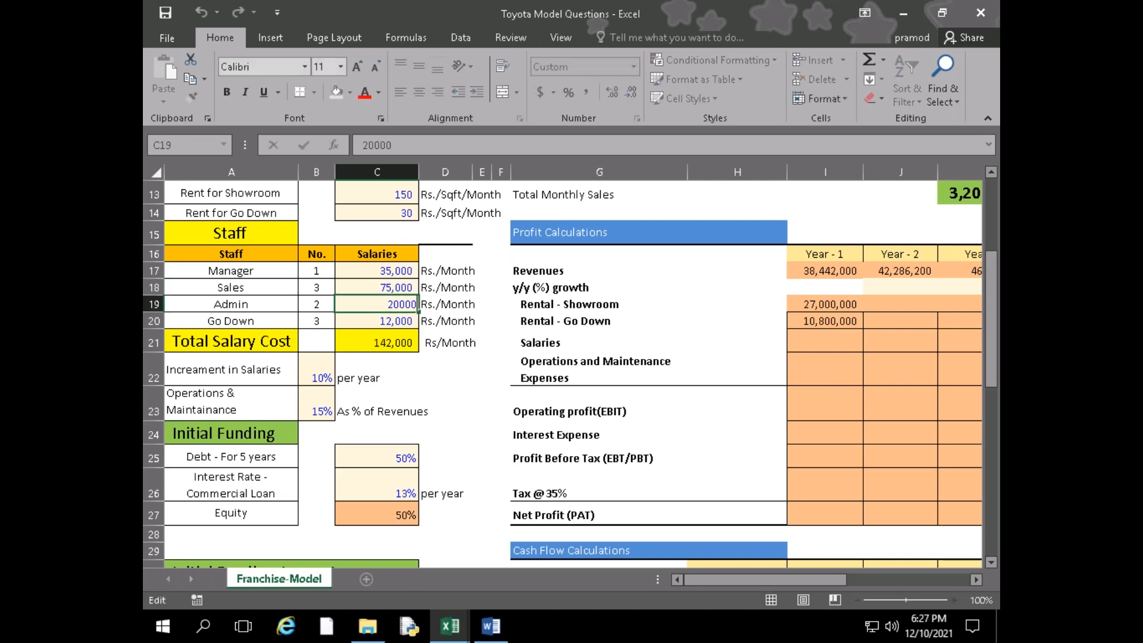
{"action": "key", "text": "Left"}
{"action": "key", "text": "Left"}
{"action": "key", "text": "Left"}
{"action": "key", "text": "Left"}
{"action": "key", "text": "Left"}
{"action": "type", "text": "=2*"}
{"action": "key", "text": "Return"}
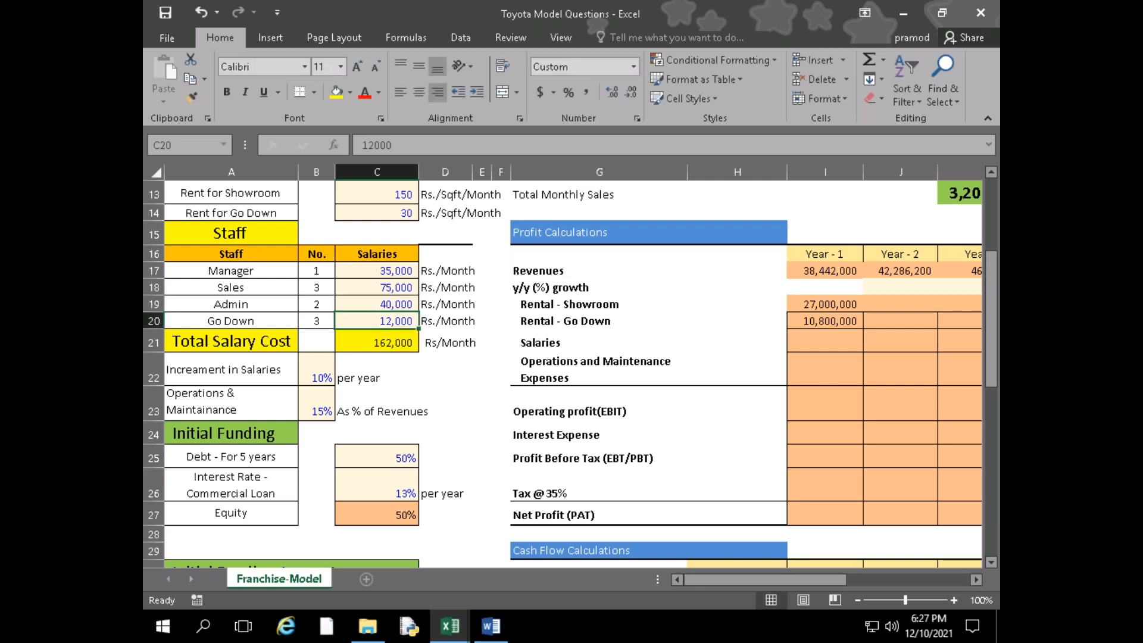
Change the Go Down salary in C20 to =3*12000 to cover all three employees
{"action": "key", "text": "F2"}
{"action": "key", "text": "Left"}
{"action": "key", "text": "Left"}
{"action": "key", "text": "Left"}
{"action": "key", "text": "Left"}
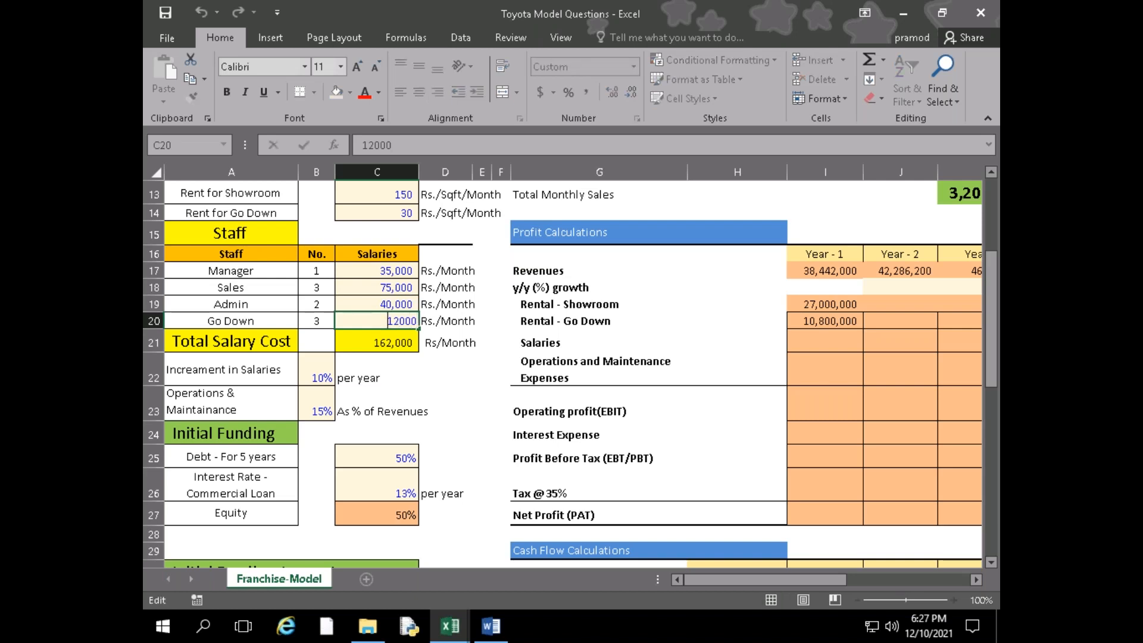
{"action": "type", "text": "="}
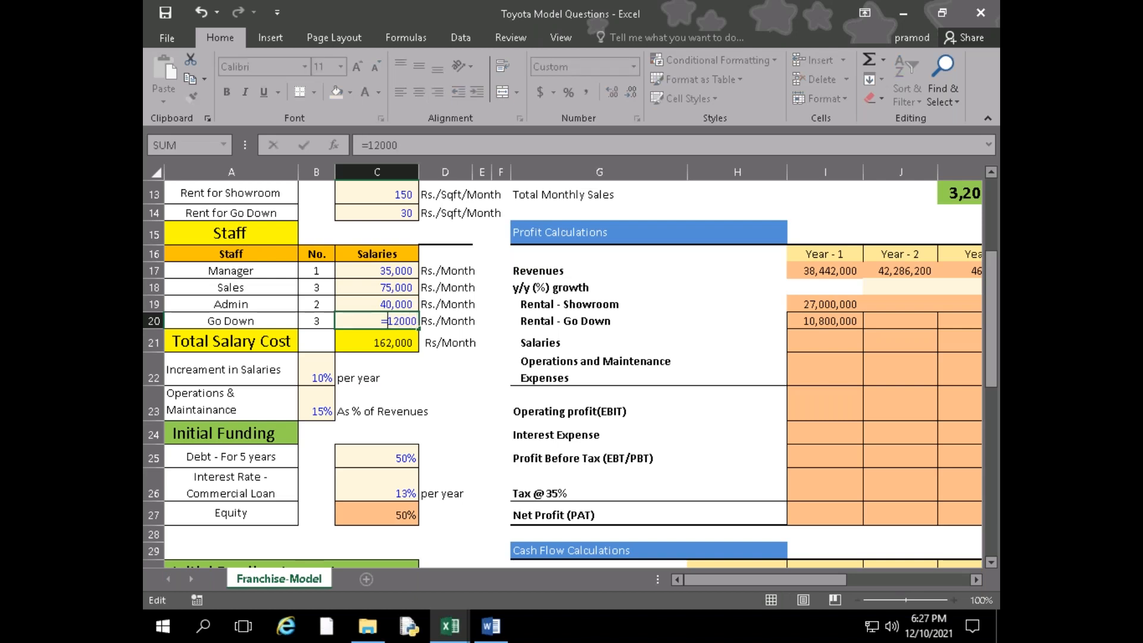
{"action": "type", "text": "3*"}
{"action": "key", "text": "Return"}
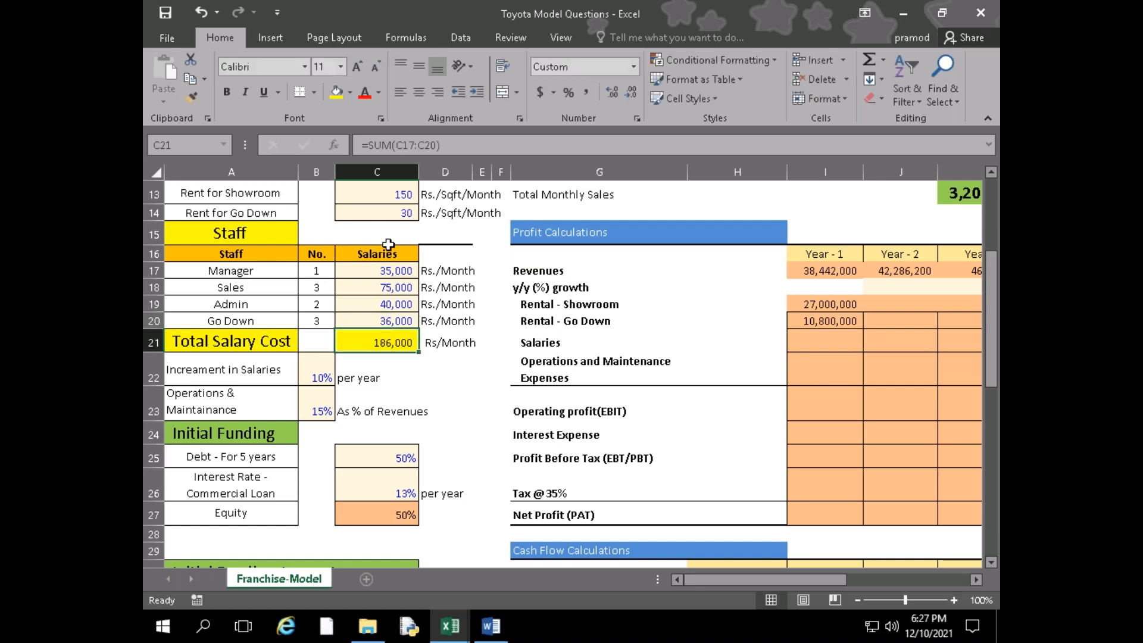
Calculate the Year - 1 Salaries in I21 as the Total Salary Cost multiplied by twelve months, =C21*12
{"action": "left_click_drag", "start_coordinate": [725, 580], "coordinate": [766, 586]}
{"action": "scroll", "coordinate": [694, 540], "scroll_direction": "up", "scroll_amount": 3}
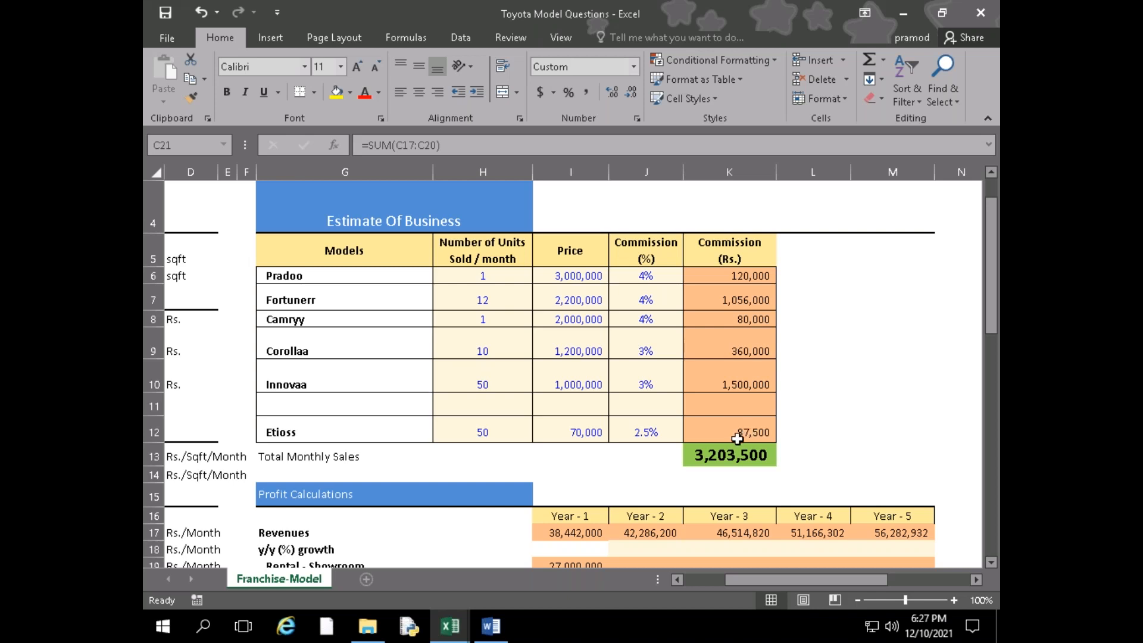
{"action": "scroll", "coordinate": [744, 435], "scroll_direction": "down", "scroll_amount": 1}
{"action": "left_click_drag", "start_coordinate": [787, 575], "coordinate": [714, 578]}
{"action": "left_click", "coordinate": [827, 501]}
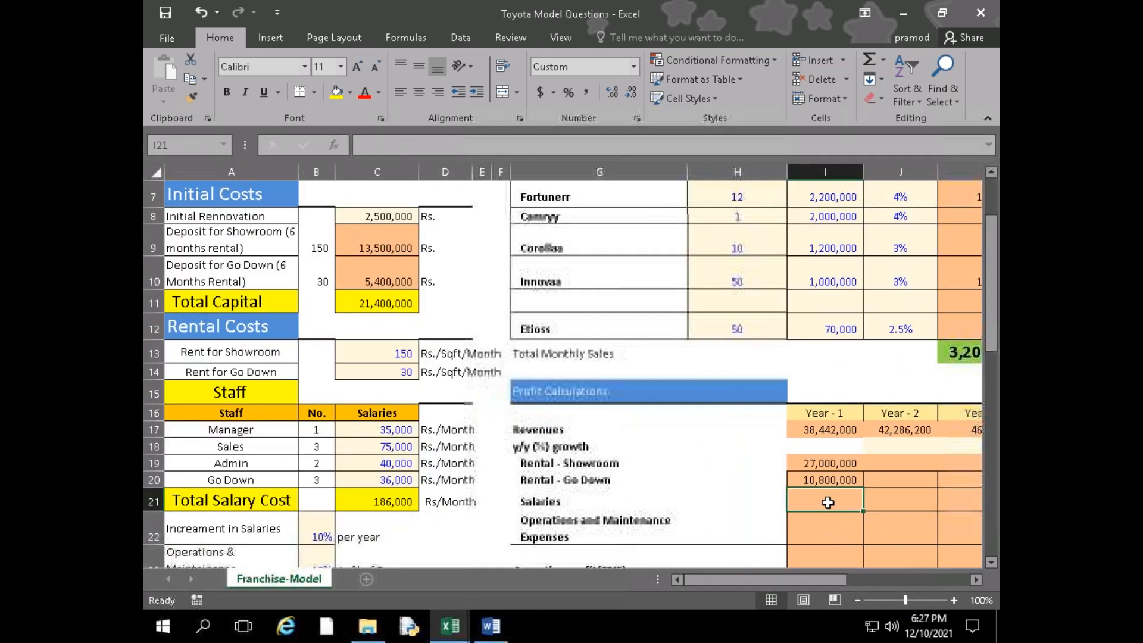
{"action": "type", "text": "="}
{"action": "left_click", "coordinate": [379, 499]}
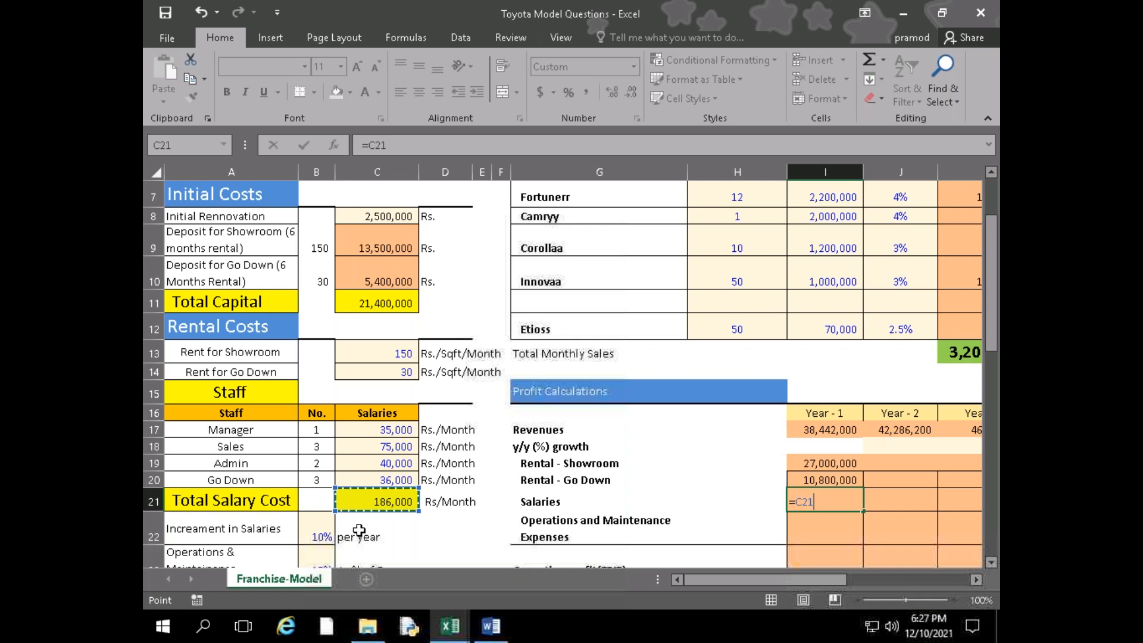
{"action": "type", "text": "*10"}
{"action": "key", "text": "Return"}
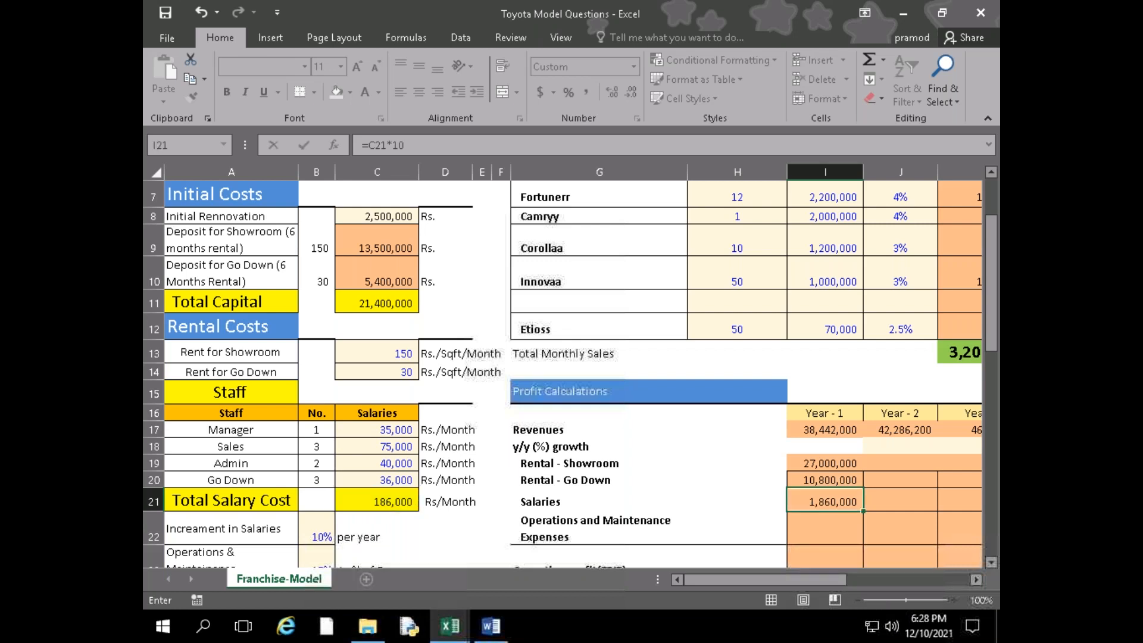
{"action": "key", "text": "F2"}
{"action": "key", "text": "BackSpace"}
{"action": "type", "text": "2"}
{"action": "key", "text": "Return"}
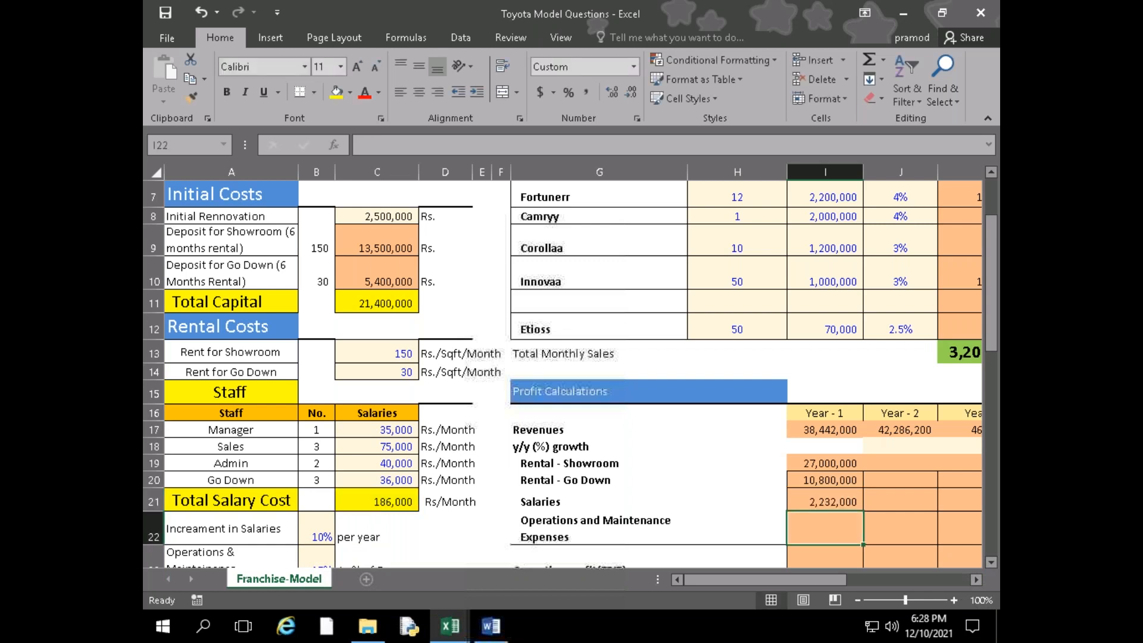
{"action": "key", "text": "Right"}
{"action": "key", "text": "Up"}
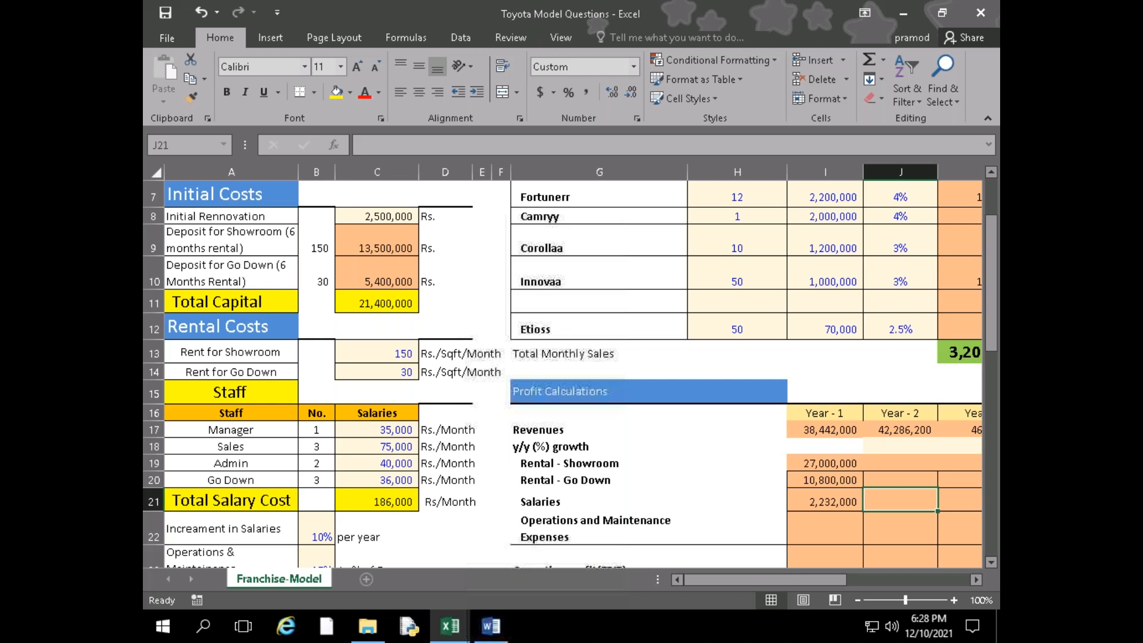
{"action": "key", "text": "Down"}
{"action": "key", "text": "Left"}
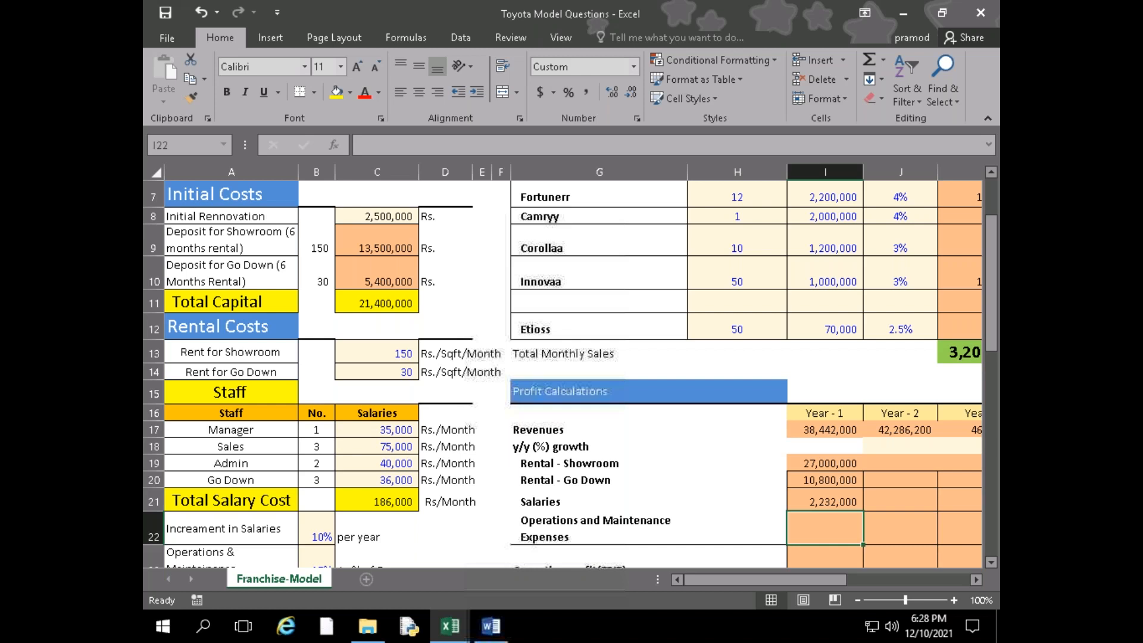
{"action": "left_click_drag", "start_coordinate": [709, 583], "coordinate": [648, 579]}
{"action": "scroll", "coordinate": [410, 550], "scroll_direction": "up", "scroll_amount": 1}
{"action": "scroll", "coordinate": [543, 542], "scroll_direction": "down", "scroll_amount": 1}
{"action": "scroll", "coordinate": [548, 537], "scroll_direction": "up", "scroll_amount": 2}
{"action": "scroll", "coordinate": [551, 537], "scroll_direction": "down", "scroll_amount": 1}
{"action": "scroll", "coordinate": [550, 537], "scroll_direction": "down", "scroll_amount": 1}
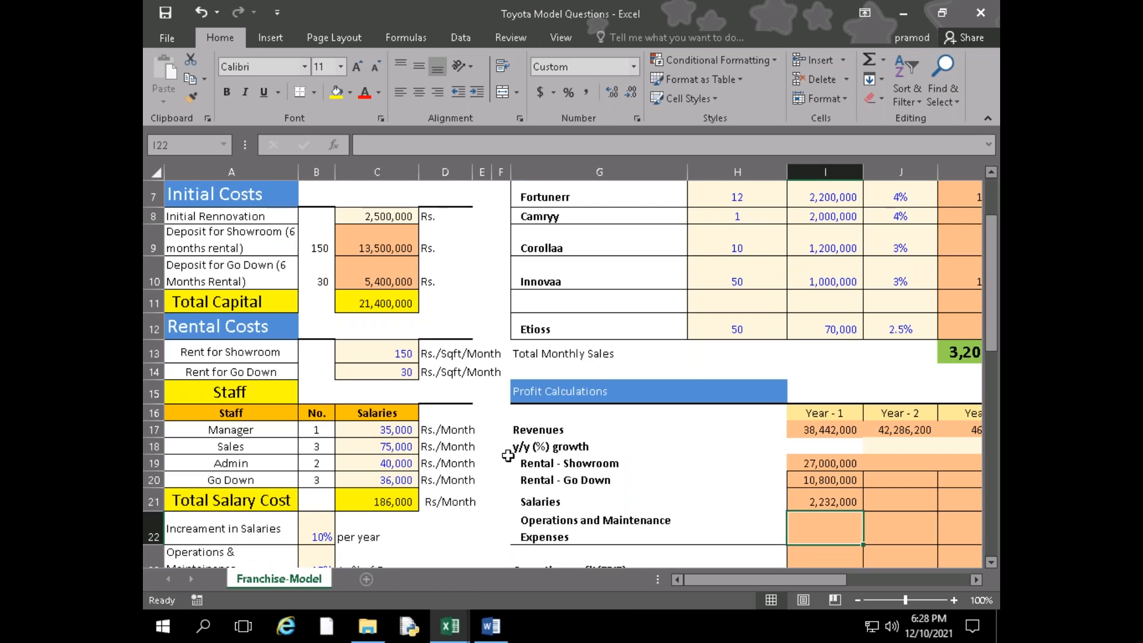
{"action": "scroll", "coordinate": [508, 455], "scroll_direction": "up", "scroll_amount": 2}
{"action": "scroll", "coordinate": [875, 446], "scroll_direction": "down", "scroll_amount": 3}
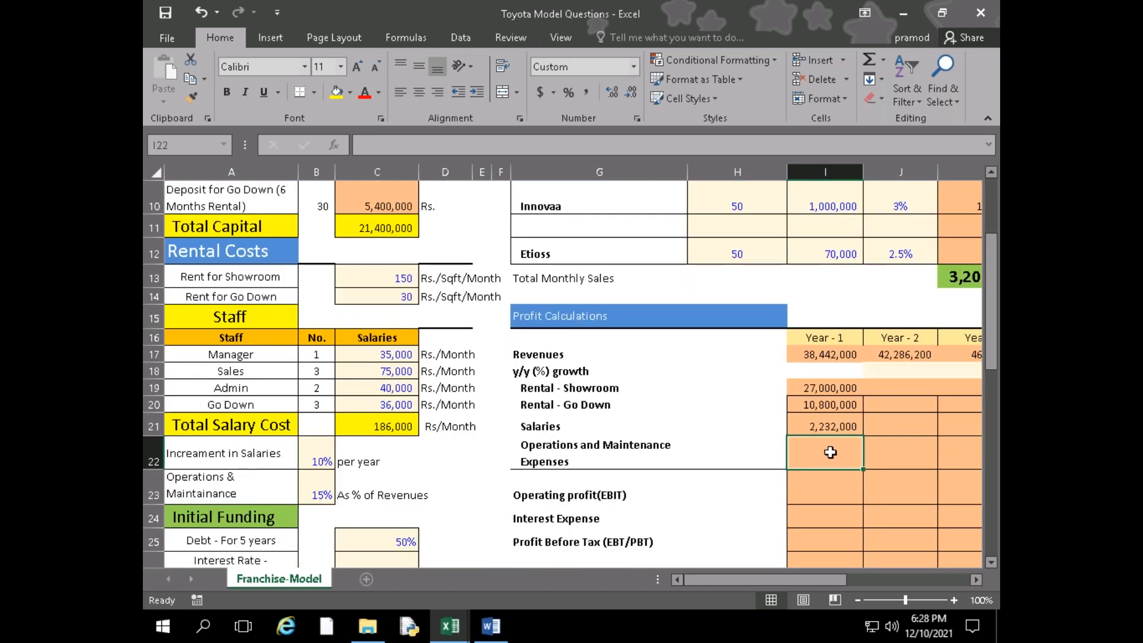
{"action": "type", "text": "=I17"}
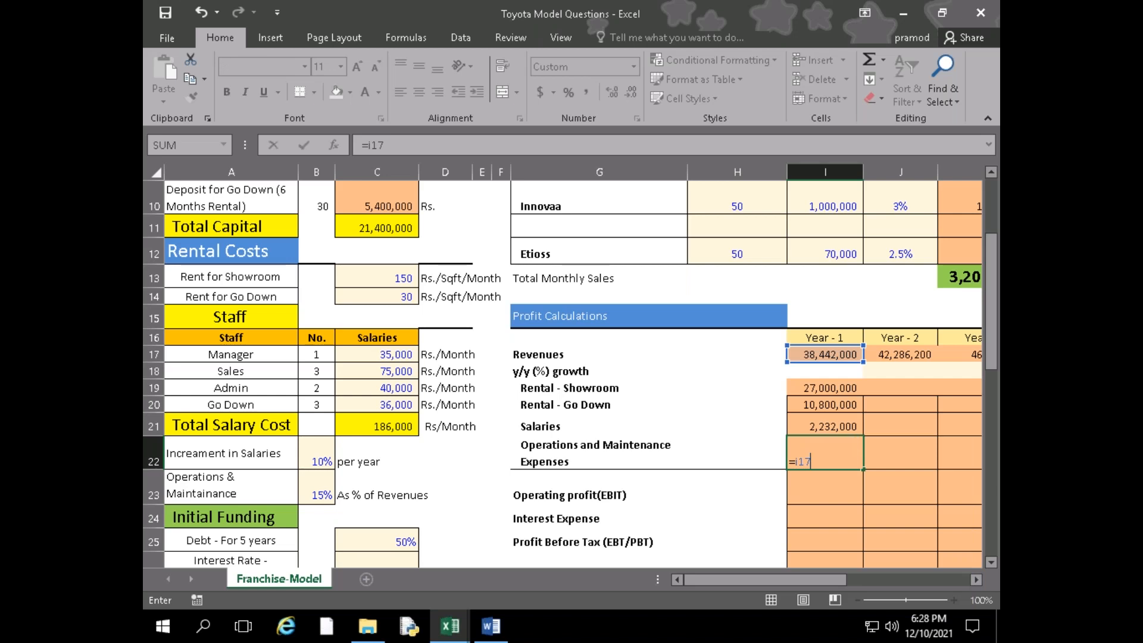
{"action": "key", "text": "BackSpace"}
{"action": "key", "text": "BackSpace"}
{"action": "key", "text": "Escape"}
Switch to the Toyota Case Study in Word and find how Operation & Maintenance costs relate to revenue
{"action": "key", "text": "alt+Tab"}
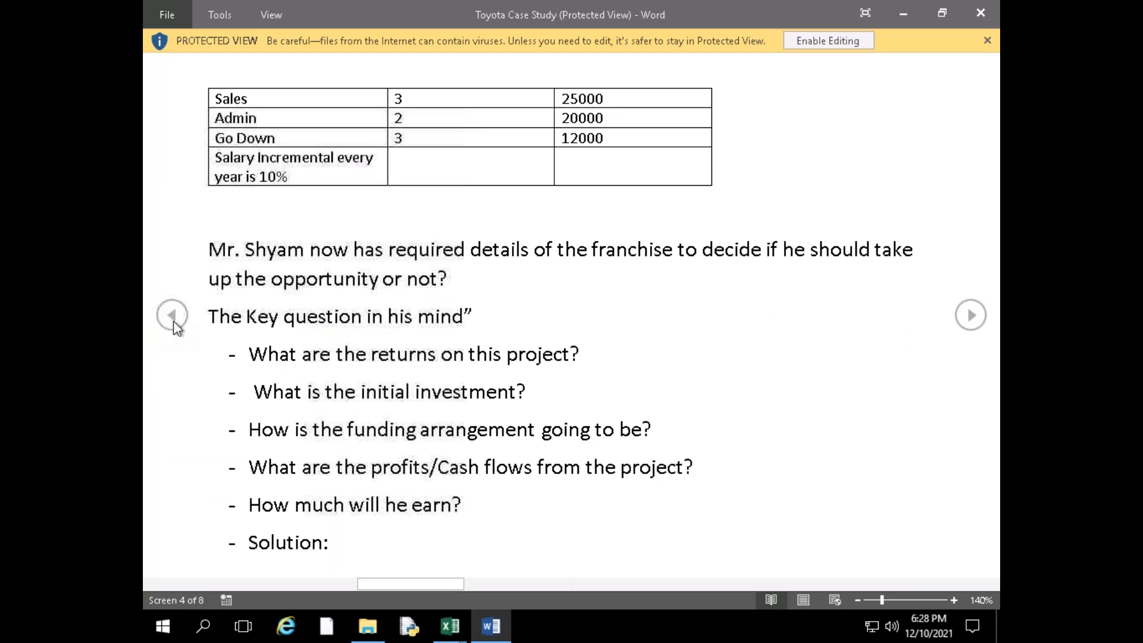
{"action": "left_click", "coordinate": [173, 320]}
{"action": "left_click", "coordinate": [173, 320]}
{"action": "left_click", "coordinate": [726, 313]}
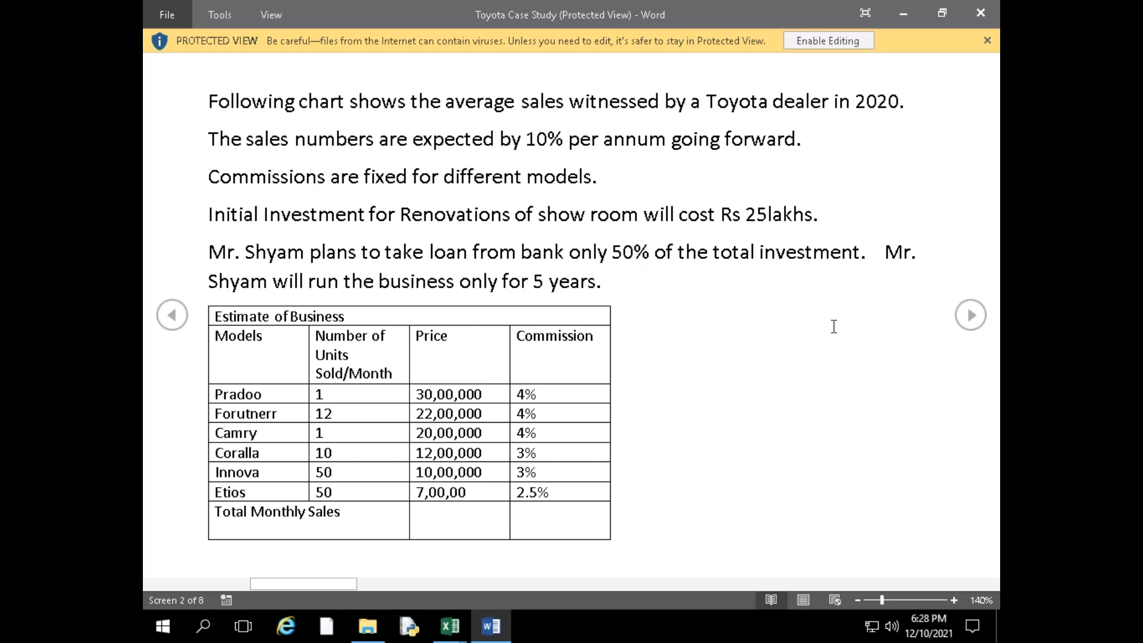
{"action": "left_click", "coordinate": [978, 325]}
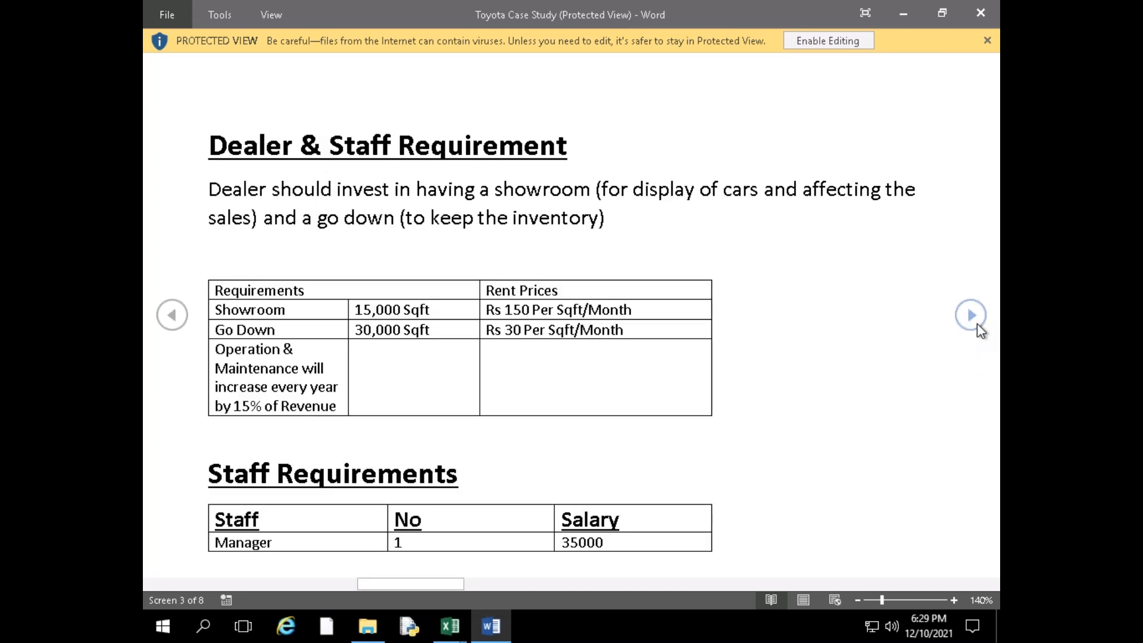
{"action": "left_click", "coordinate": [977, 324]}
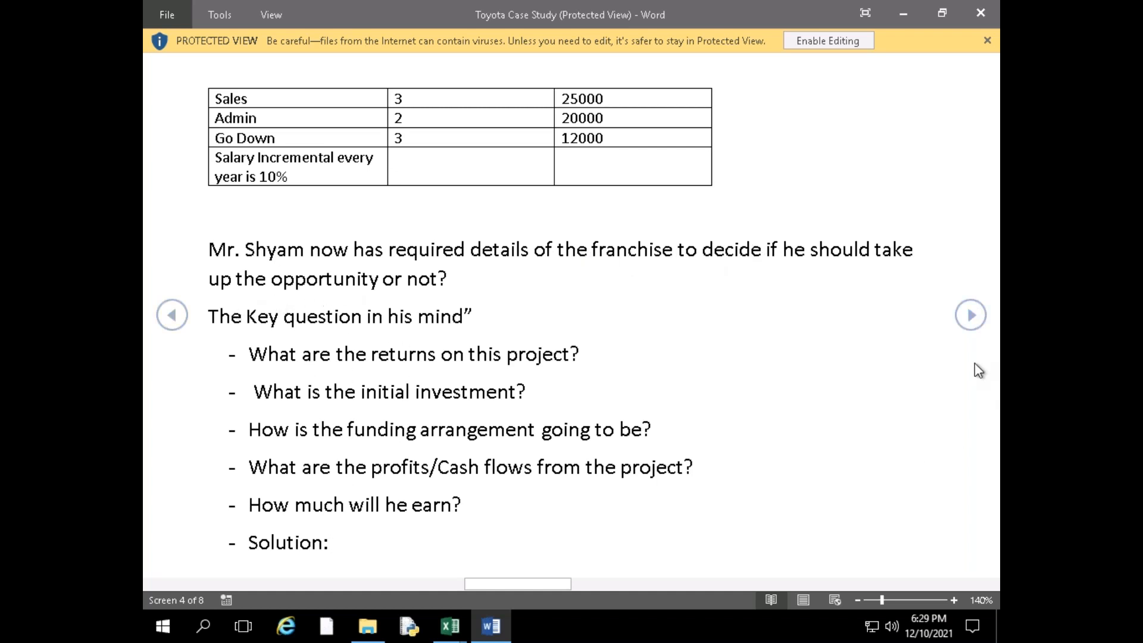
{"action": "left_click", "coordinate": [981, 318]}
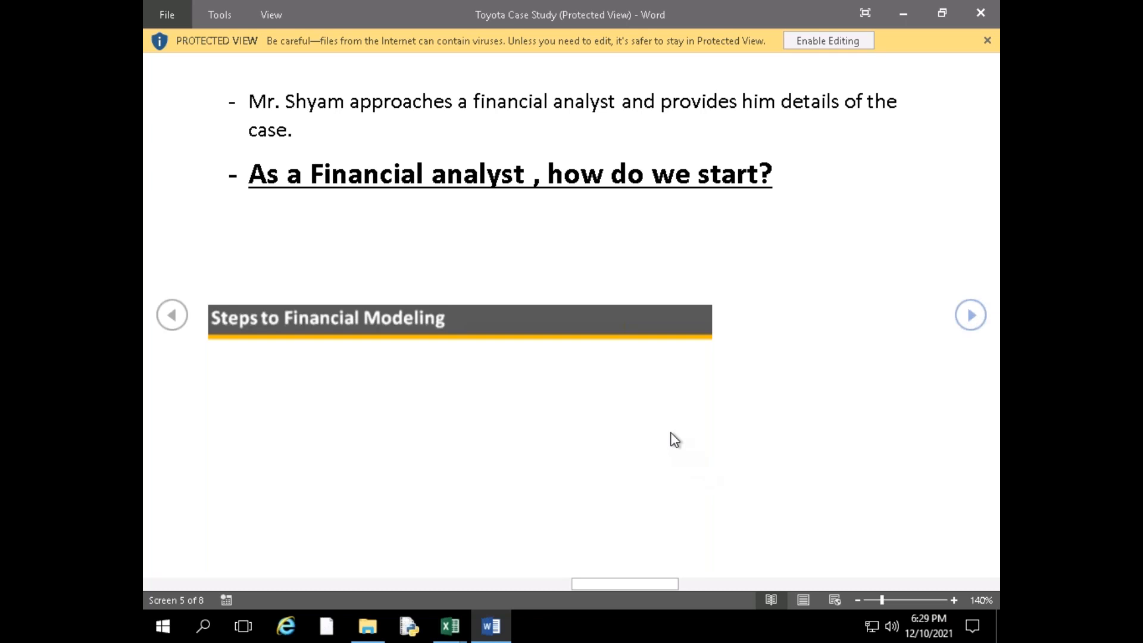
{"action": "scroll", "coordinate": [675, 439], "scroll_direction": "down", "scroll_amount": 3}
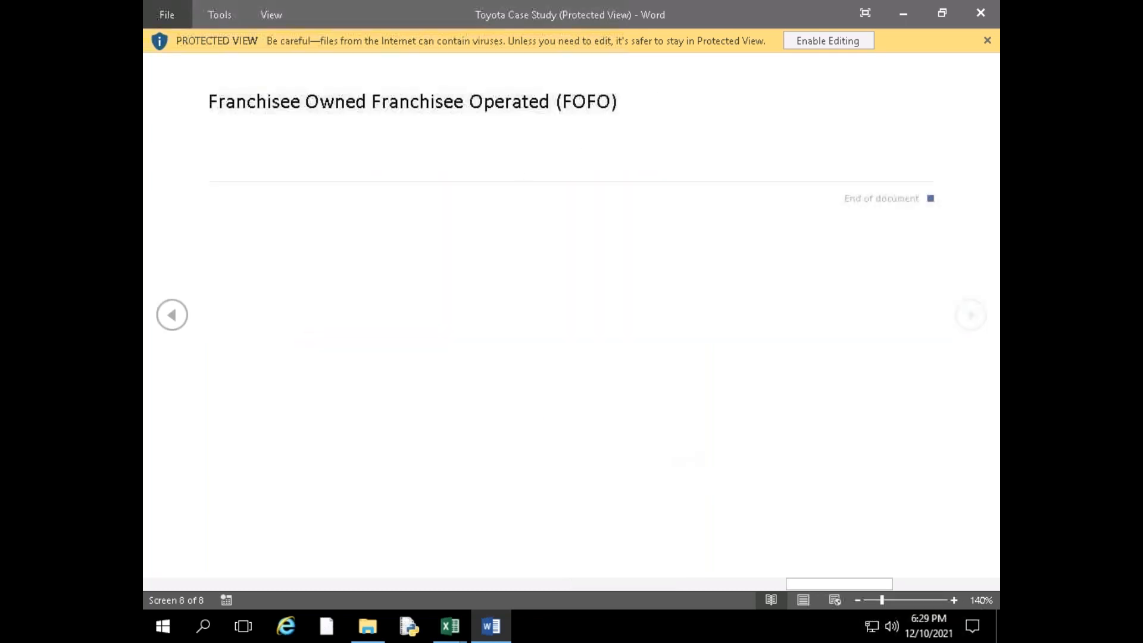
{"action": "scroll", "coordinate": [571, 316], "scroll_direction": "up", "scroll_amount": 1}
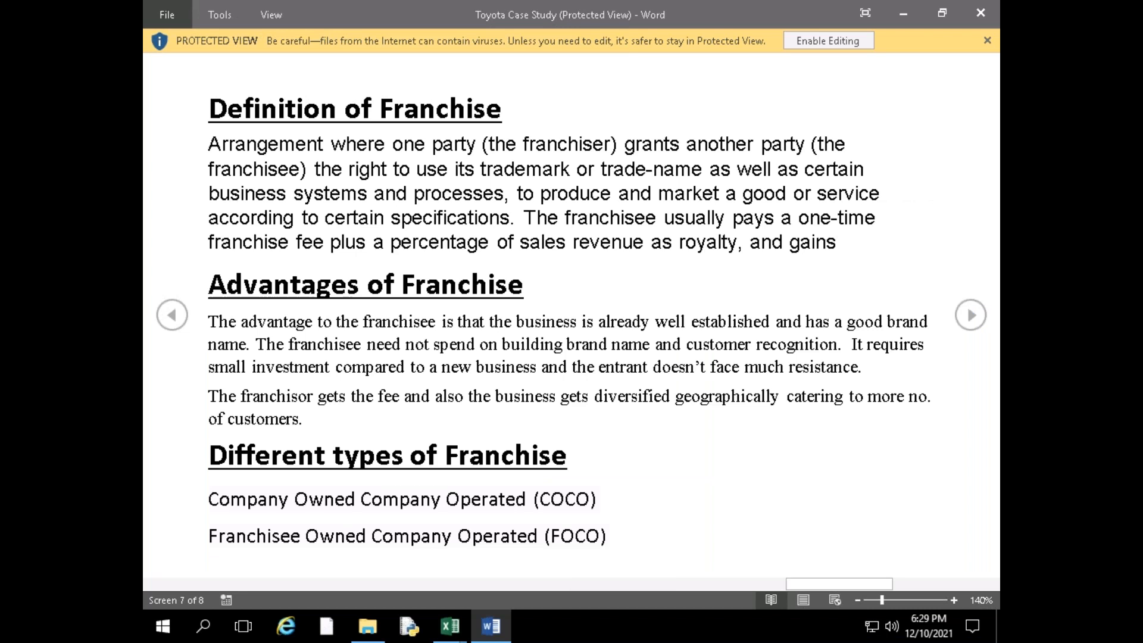
{"action": "scroll", "coordinate": [572, 315], "scroll_direction": "up", "scroll_amount": 1}
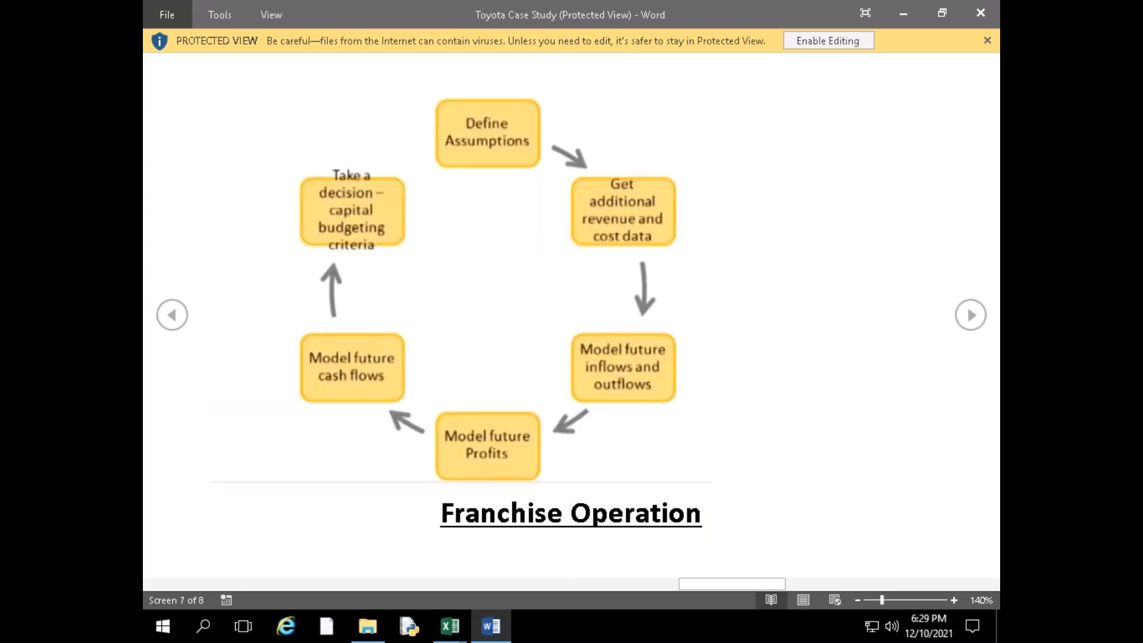
{"action": "scroll", "coordinate": [572, 315], "scroll_direction": "up", "scroll_amount": 1}
{"action": "scroll", "coordinate": [571, 316], "scroll_direction": "up", "scroll_amount": 1}
{"action": "scroll", "coordinate": [572, 316], "scroll_direction": "down", "scroll_amount": 1}
{"action": "scroll", "coordinate": [571, 315], "scroll_direction": "up", "scroll_amount": 2}
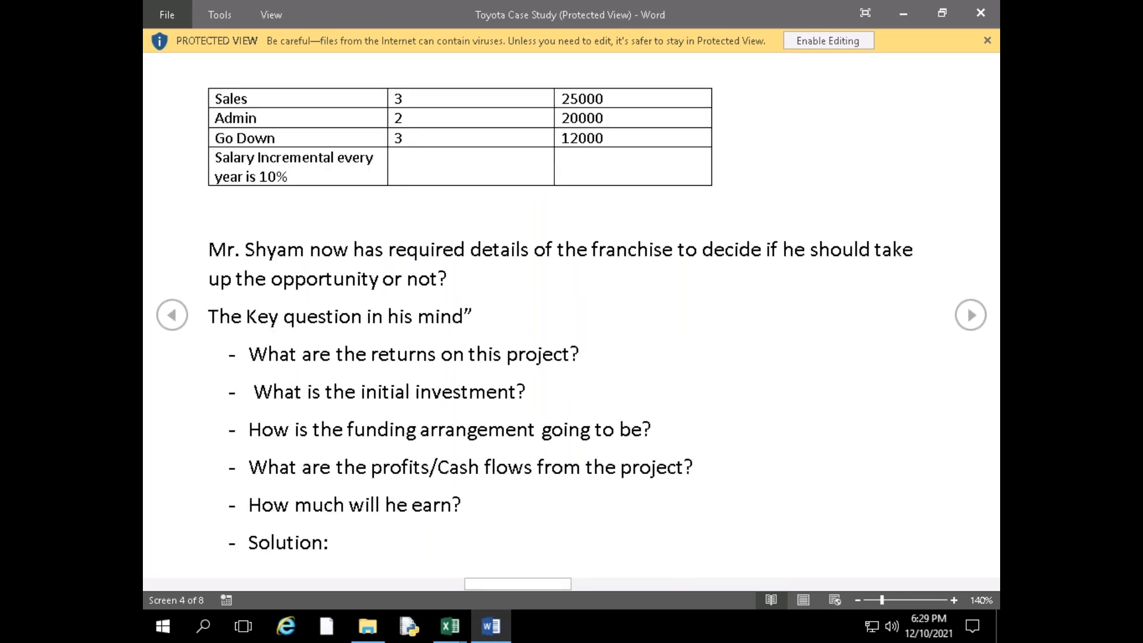
{"action": "scroll", "coordinate": [571, 315], "scroll_direction": "up", "scroll_amount": 1}
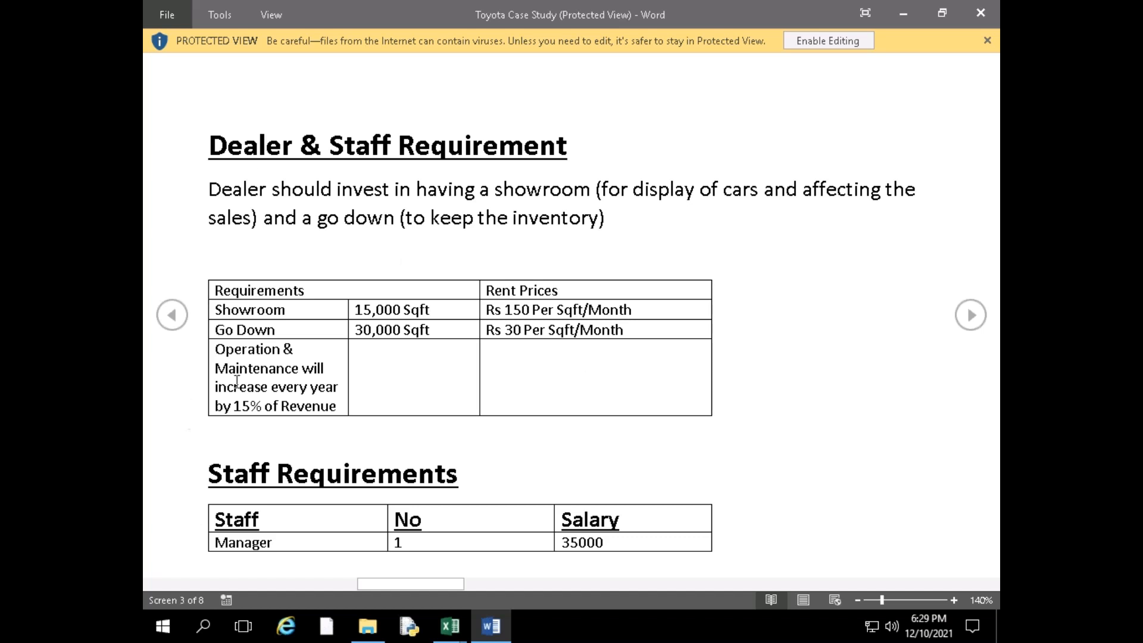
{"action": "double_click", "coordinate": [255, 352]}
{"action": "left_click_drag", "start_coordinate": [288, 365], "coordinate": [334, 406]}
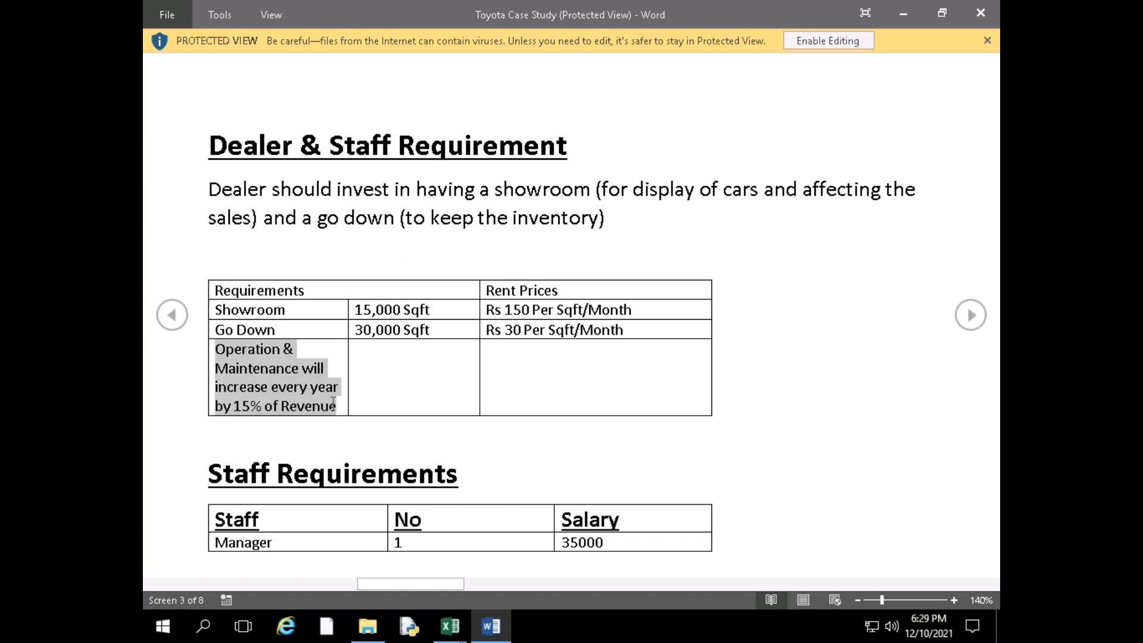
Switch back to the Toyota workbook in Excel and calculate Year - 1 Operations and Maintenance Expenses in I22 as 15% of Revenues, =I17*15%
{"action": "key", "text": "alt"}
{"action": "key", "text": "alt+Tab"}
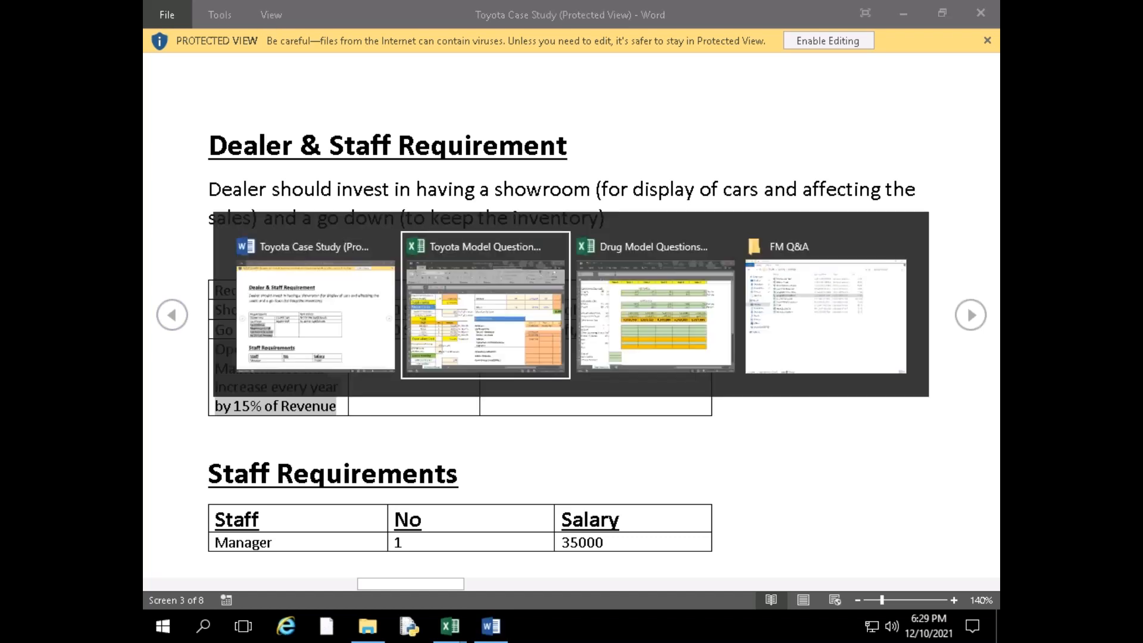
{"action": "type", "text": "="}
{"action": "key", "text": "Up"}
{"action": "key", "text": "Up"}
{"action": "key", "text": "Up"}
{"action": "key", "text": "Up"}
Inspect the formula behind the Year - 1 Revenues in I17
{"action": "key", "text": "Up"}
{"action": "type", "text": "*"}
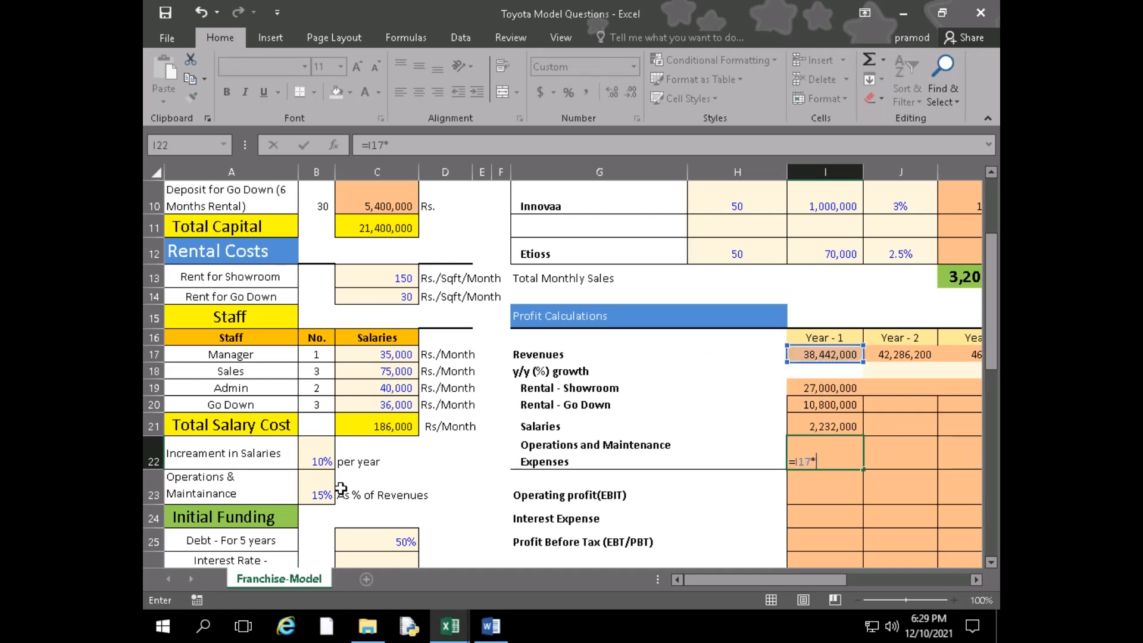
{"action": "type", "text": "15%"}
{"action": "key", "text": "Return"}
{"action": "key", "text": "Up"}
{"action": "key", "text": "Right"}
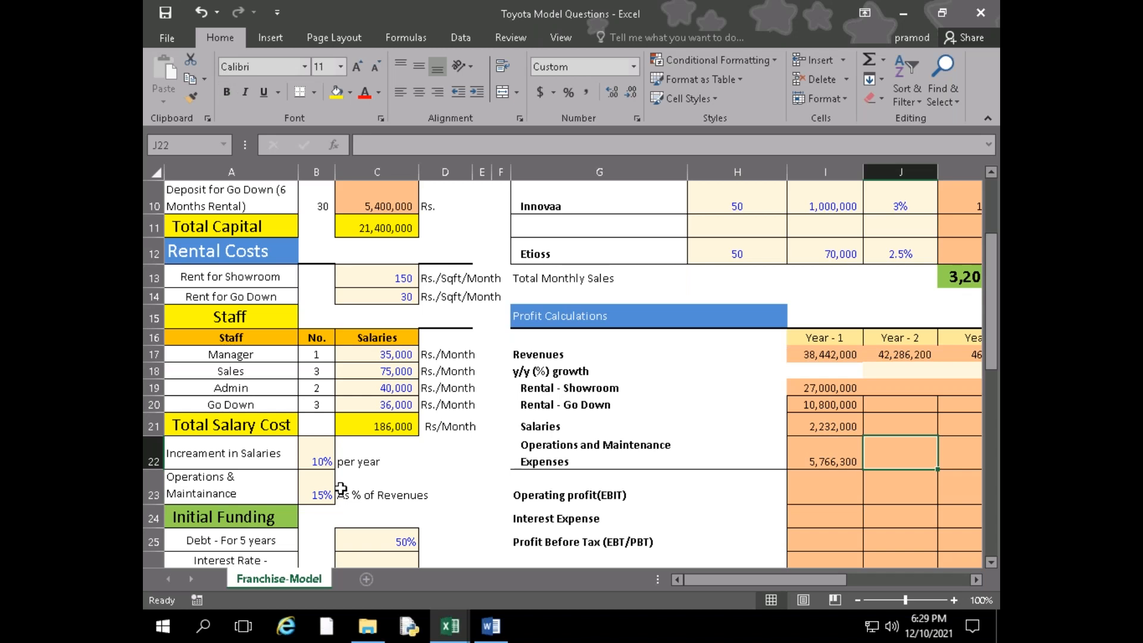
{"action": "key", "text": "Up"}
{"action": "key", "text": "Up"}
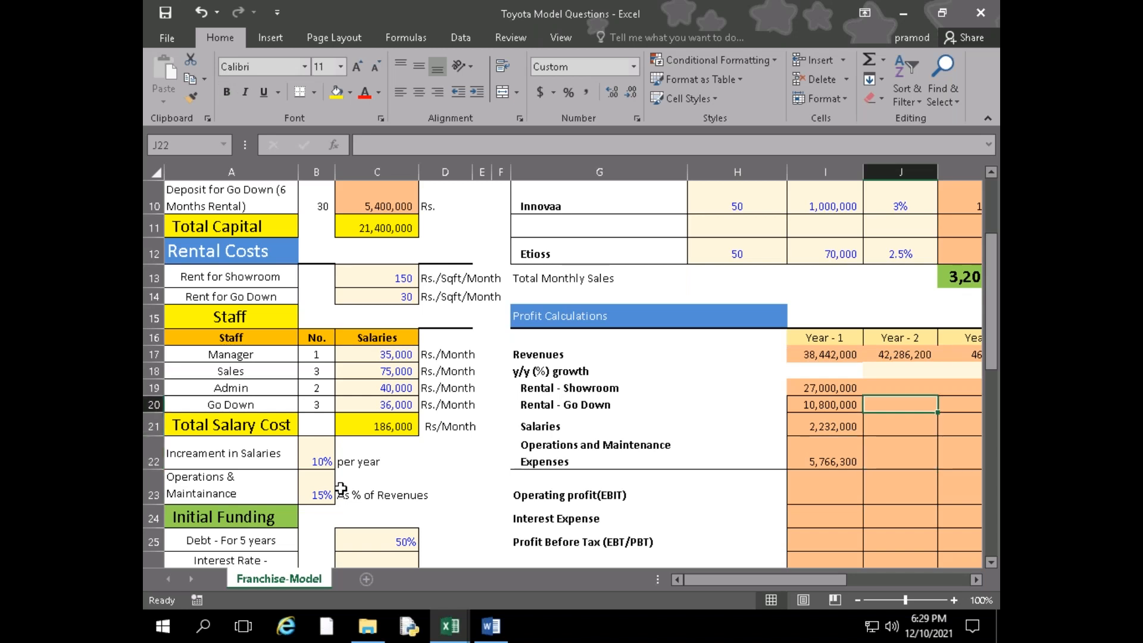
{"action": "key", "text": "Left"}
{"action": "key", "text": "Up"}
{"action": "key", "text": "Up"}
{"action": "key", "text": "Up"}
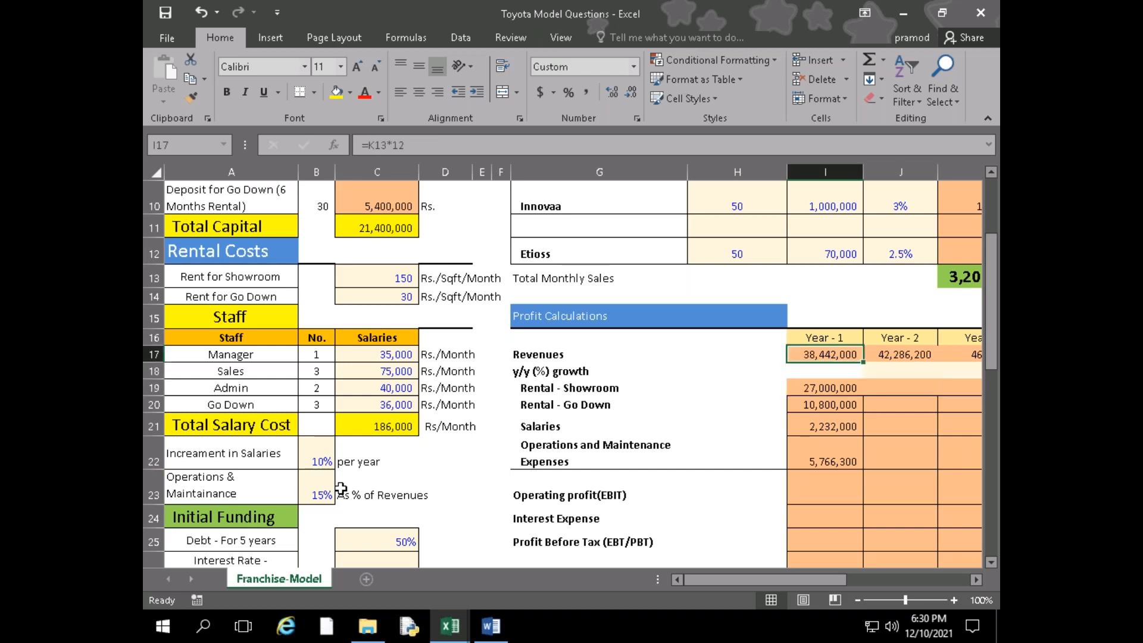
{"action": "key", "text": "F2"}
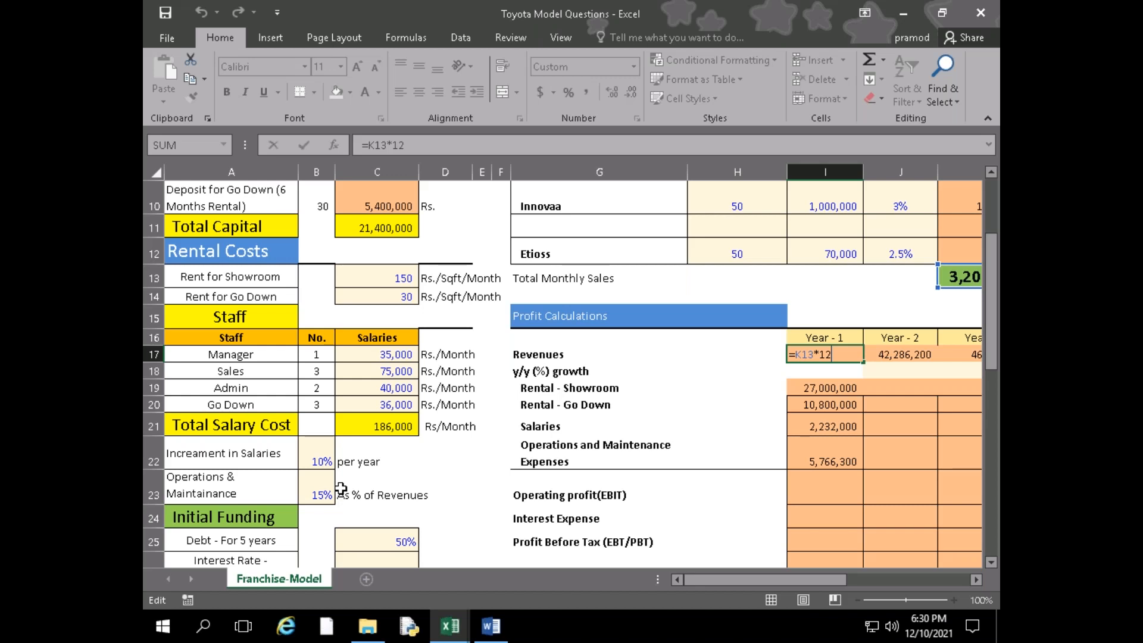
{"action": "key", "text": "Return"}
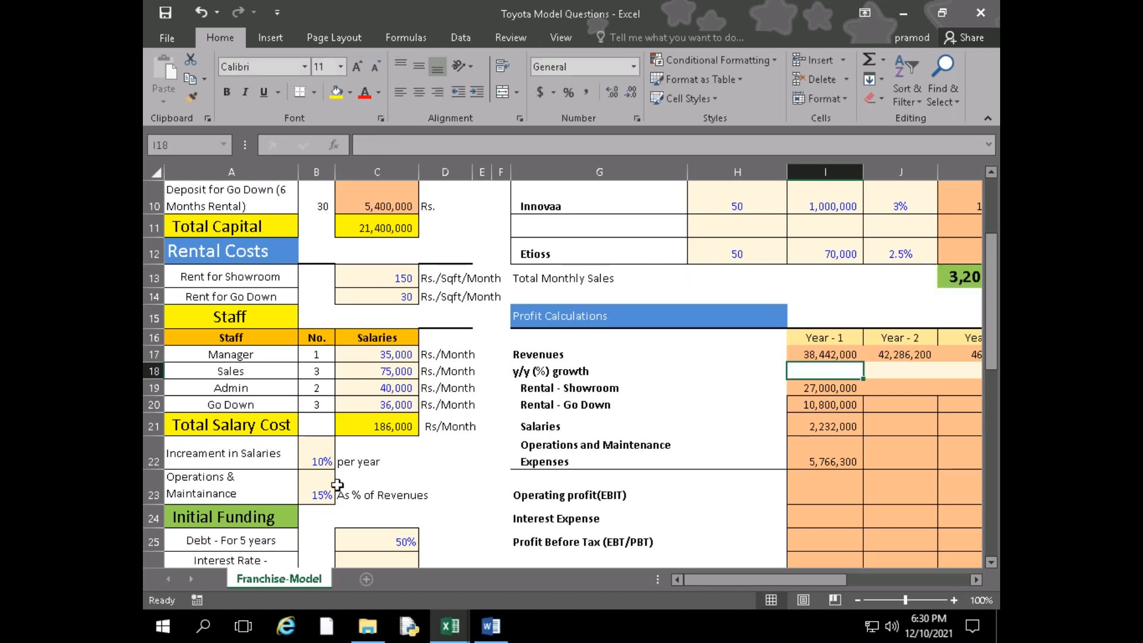
{"action": "left_click", "coordinate": [896, 462]}
{"action": "key", "text": "Right"}
{"action": "key", "text": "Right"}
{"action": "key", "text": "Right"}
{"action": "key", "text": "Left"}
{"action": "key", "text": "Left"}
{"action": "key", "text": "Left"}
{"action": "key", "text": "Left"}
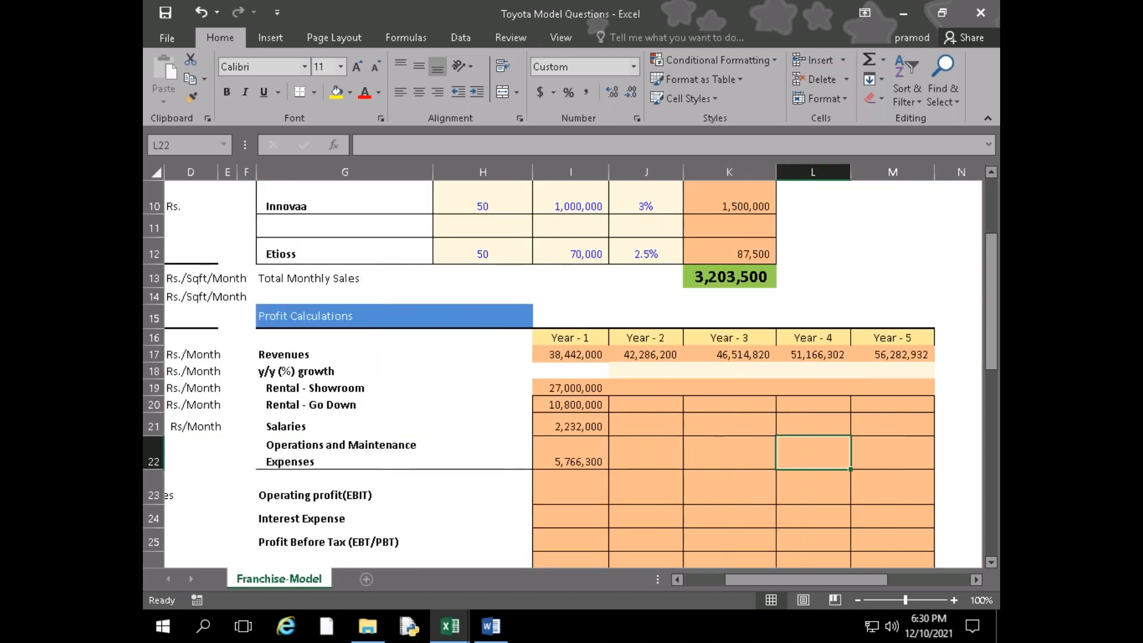
Re-enter Year - 1 Revenues in I17 as Total Monthly Sales times twelve months, =K13*12, consulting the sales estimates in the Word case study
{"action": "key", "text": "Up"}
{"action": "key", "text": "Up"}
{"action": "key", "text": "Up"}
{"action": "key", "text": "Up"}
{"action": "key", "text": "Up"}
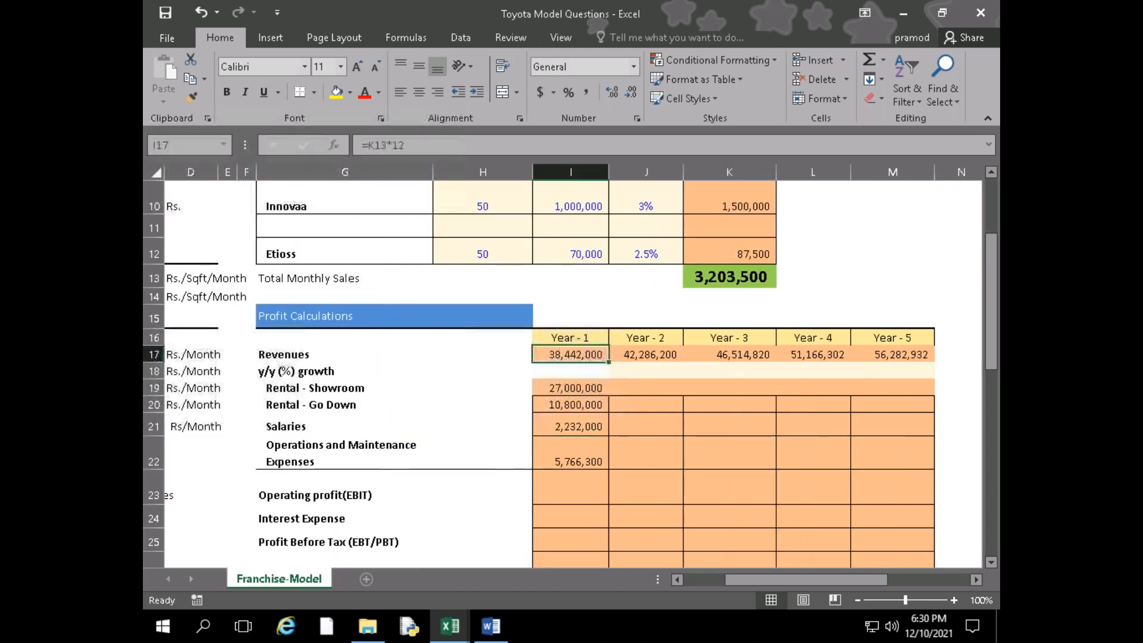
{"action": "type", "text": "="}
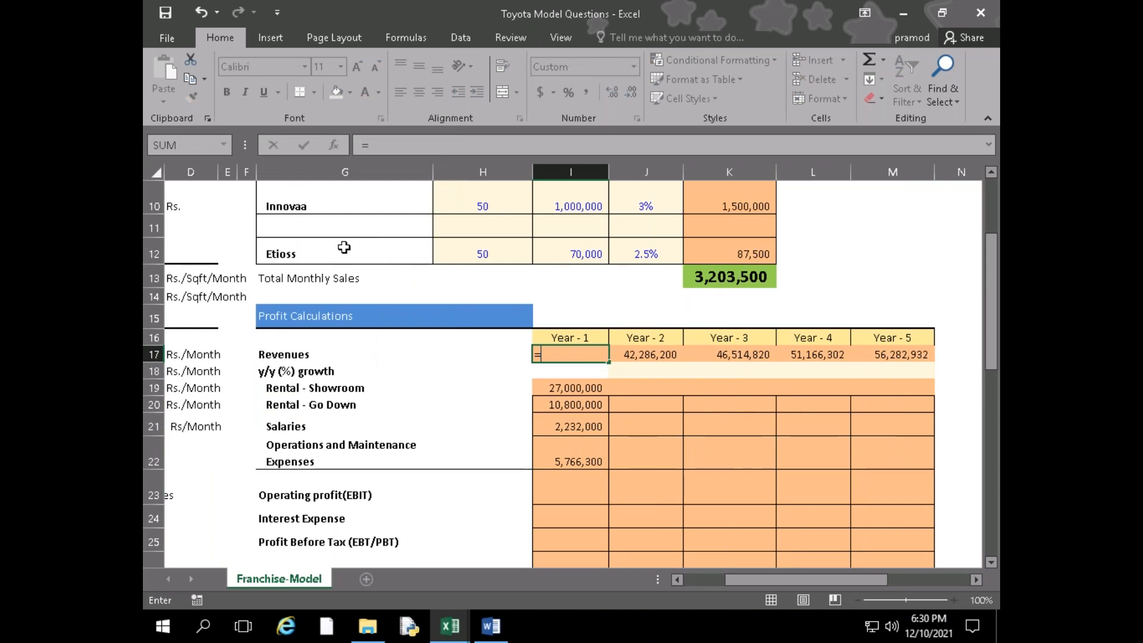
{"action": "left_click", "coordinate": [491, 626]}
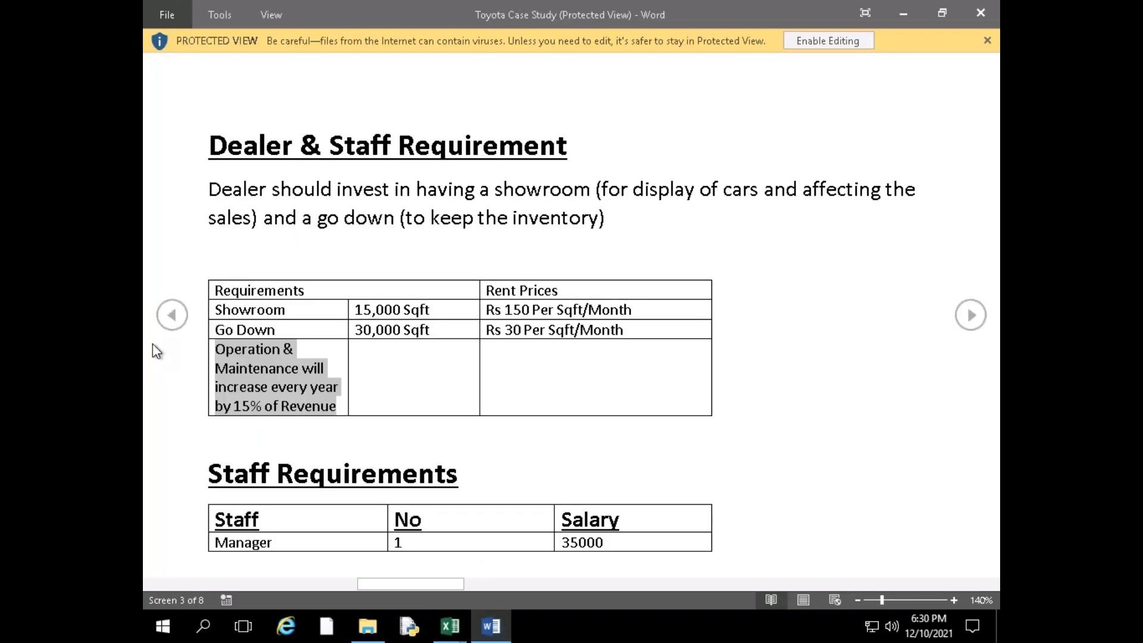
{"action": "left_click", "coordinate": [173, 322]}
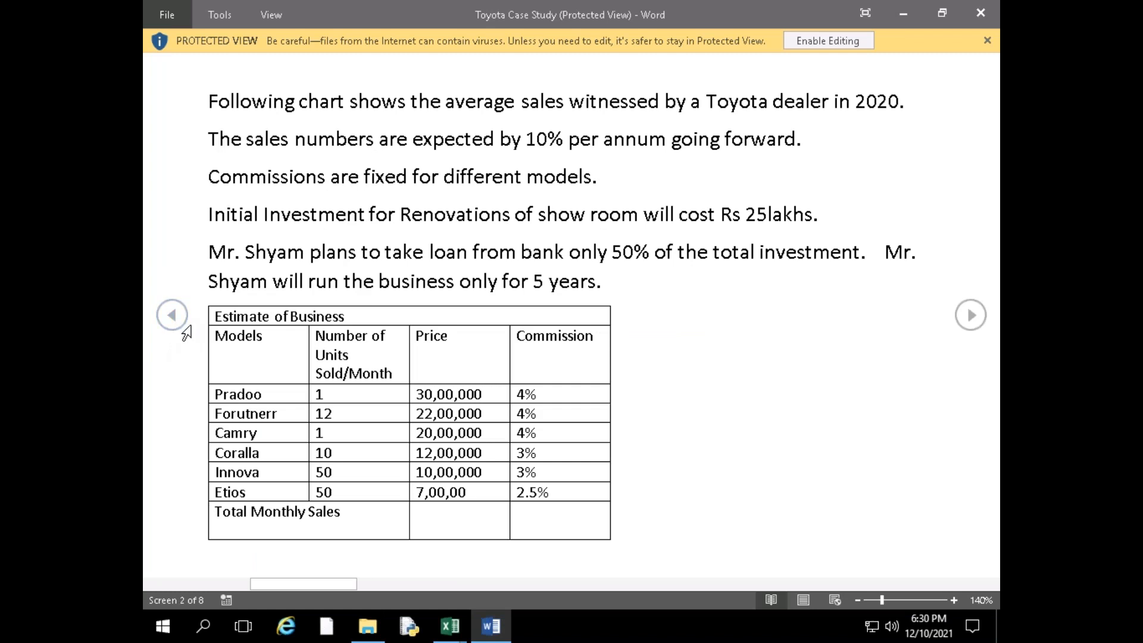
{"action": "left_click", "coordinate": [974, 316]}
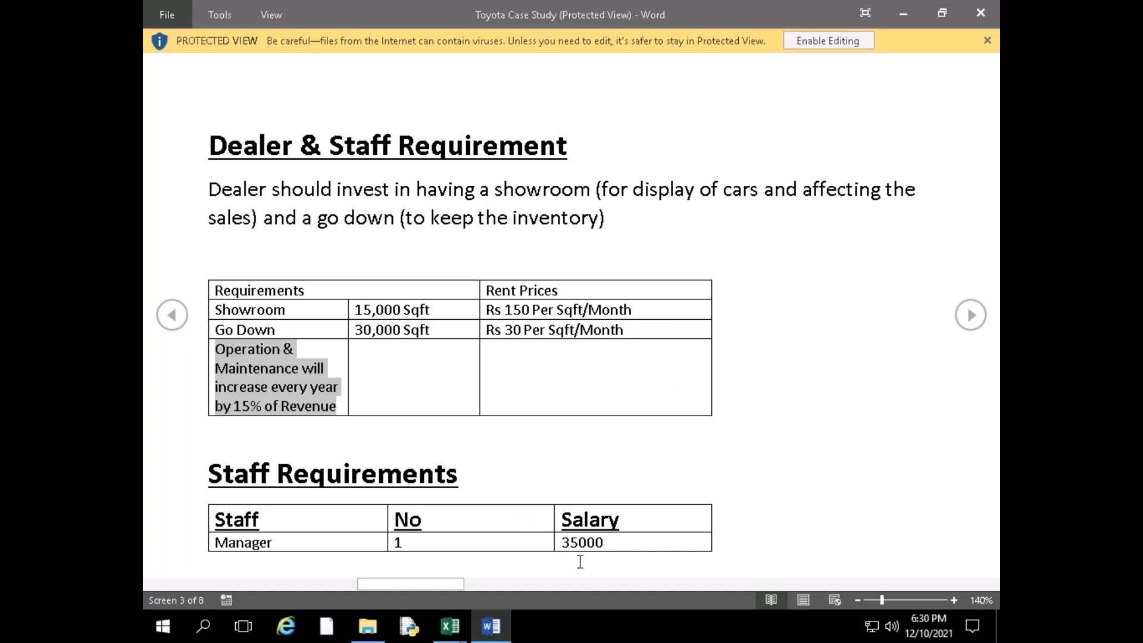
{"action": "left_click", "coordinate": [970, 312]}
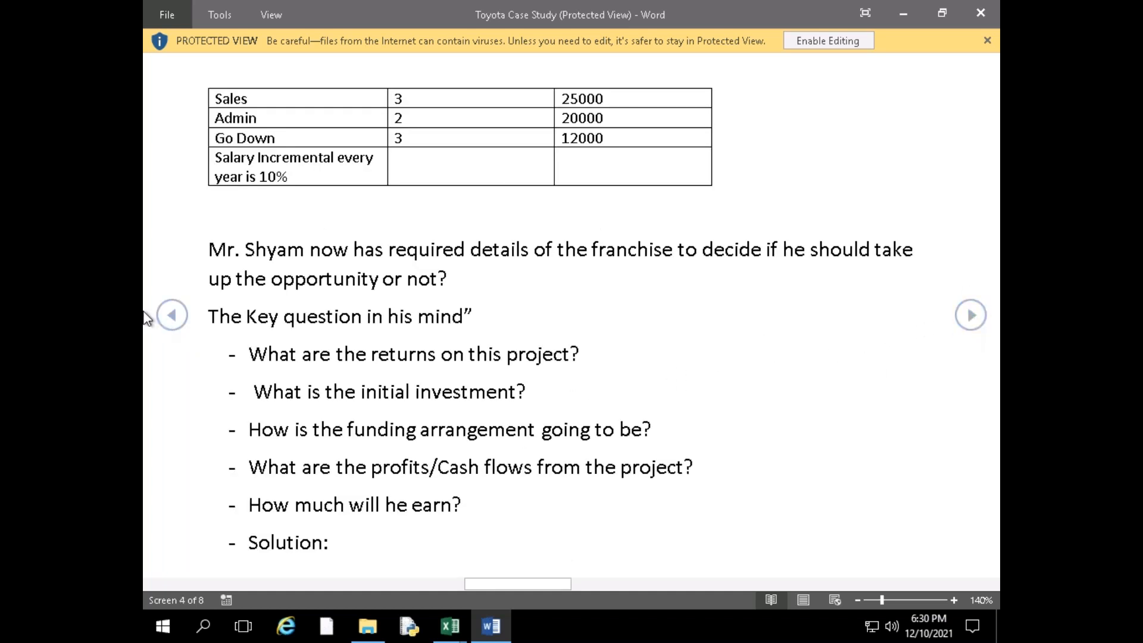
{"action": "left_click", "coordinate": [172, 315]}
{"action": "left_click", "coordinate": [171, 314]}
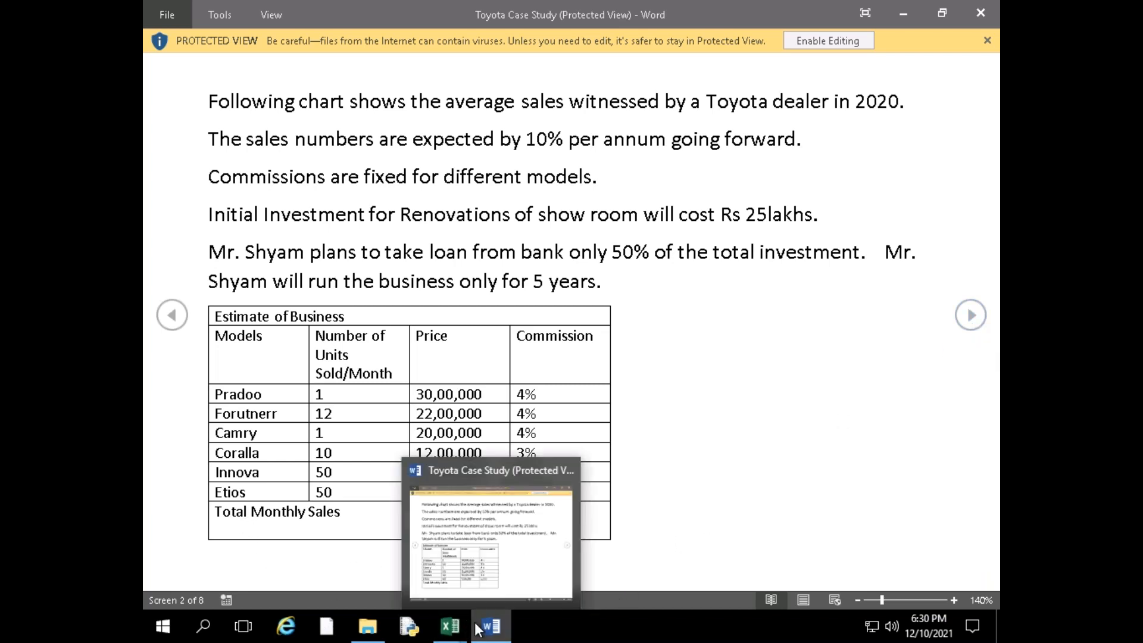
{"action": "left_click", "coordinate": [450, 626]}
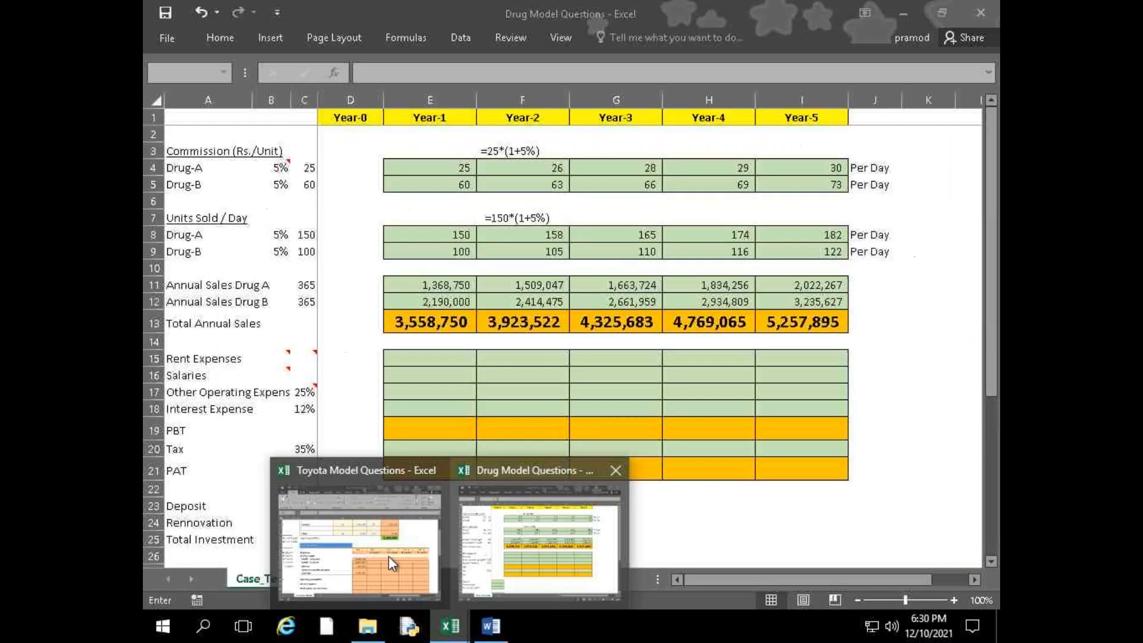
{"action": "left_click", "coordinate": [388, 556]}
{"action": "left_click", "coordinate": [741, 274]}
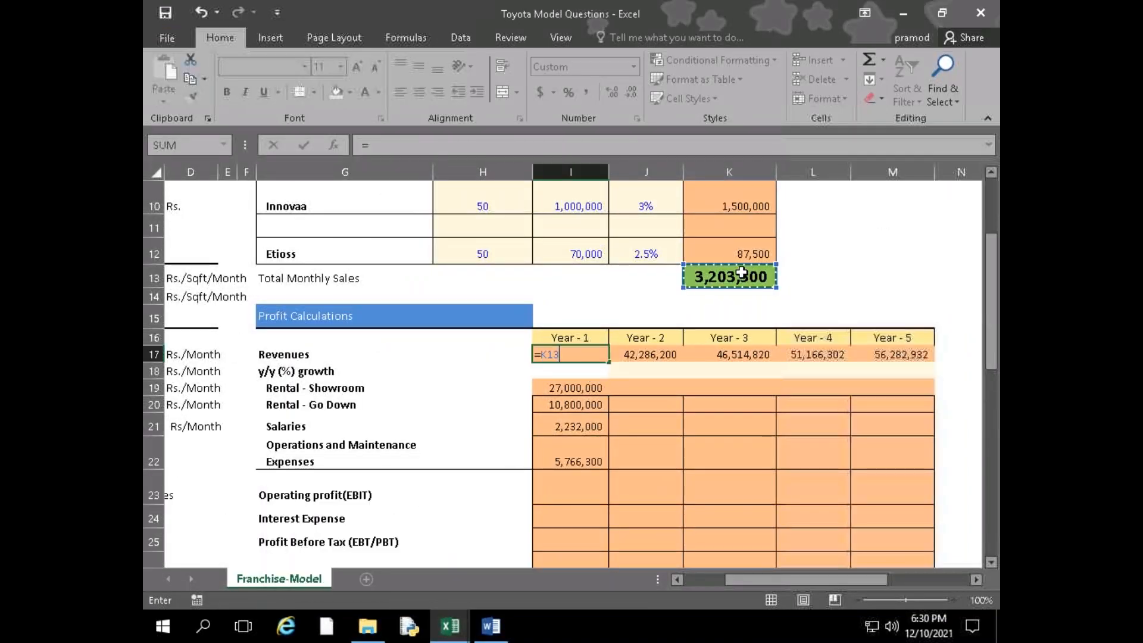
{"action": "type", "text": "*"}
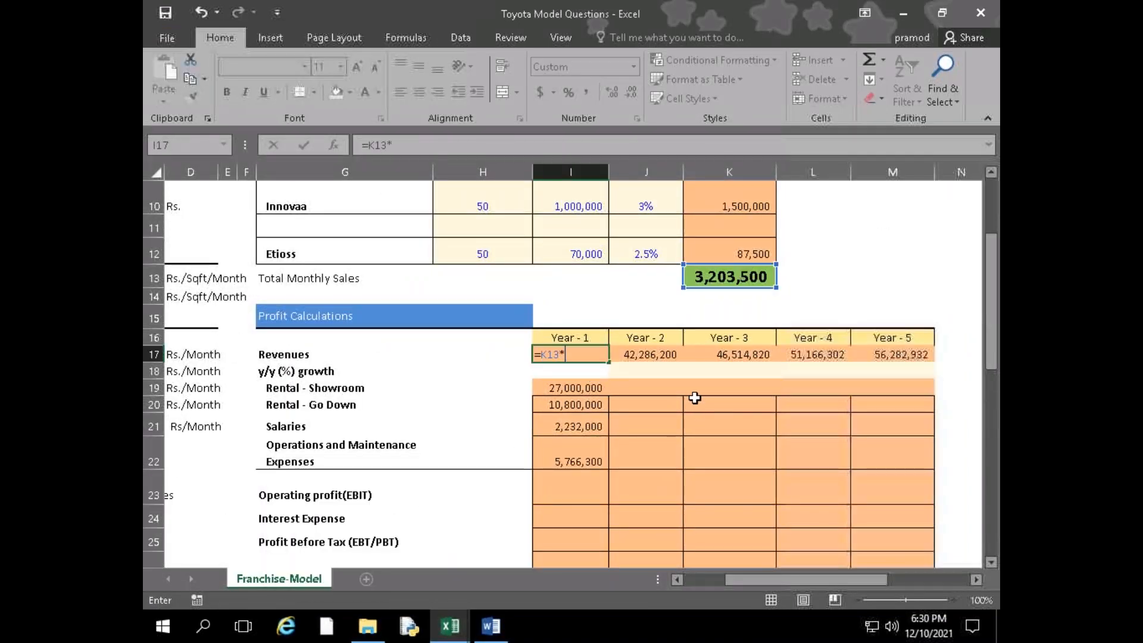
{"action": "type", "text": "12"}
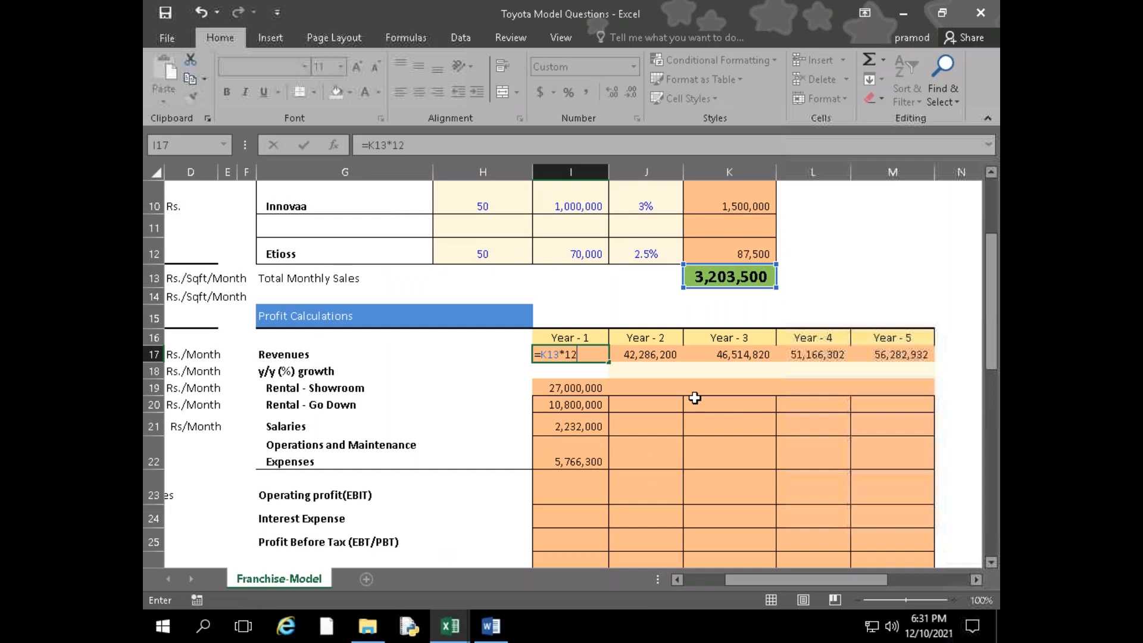
{"action": "key", "text": "Return"}
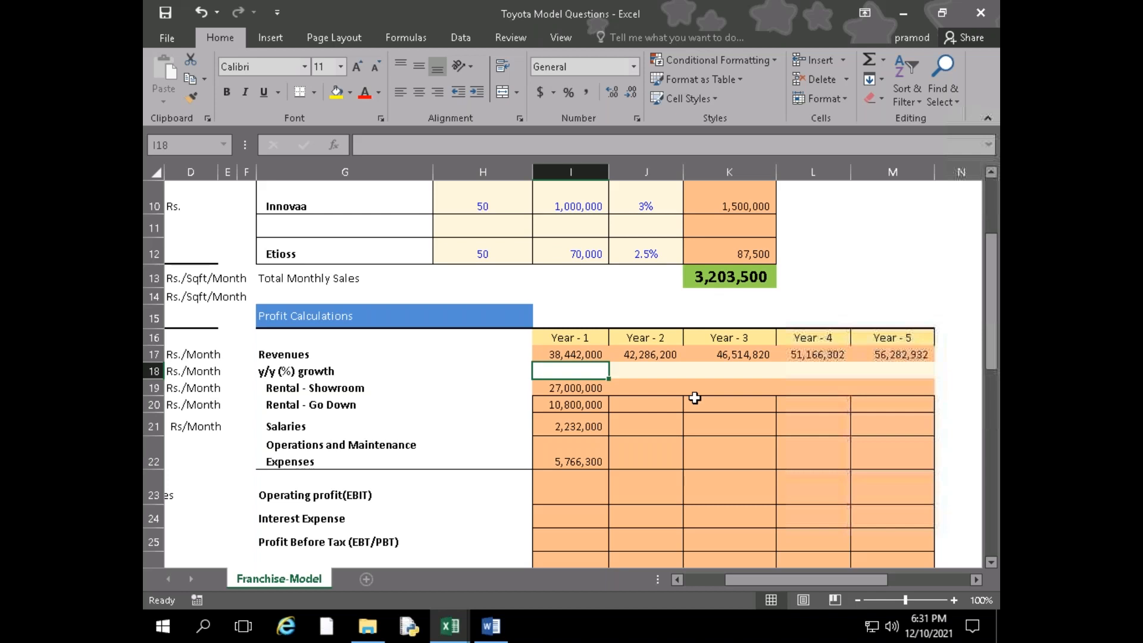
Fill the Operations and Maintenance Expenses formula from I22 across to Year - 5 in M22
{"action": "left_click", "coordinate": [592, 461]}
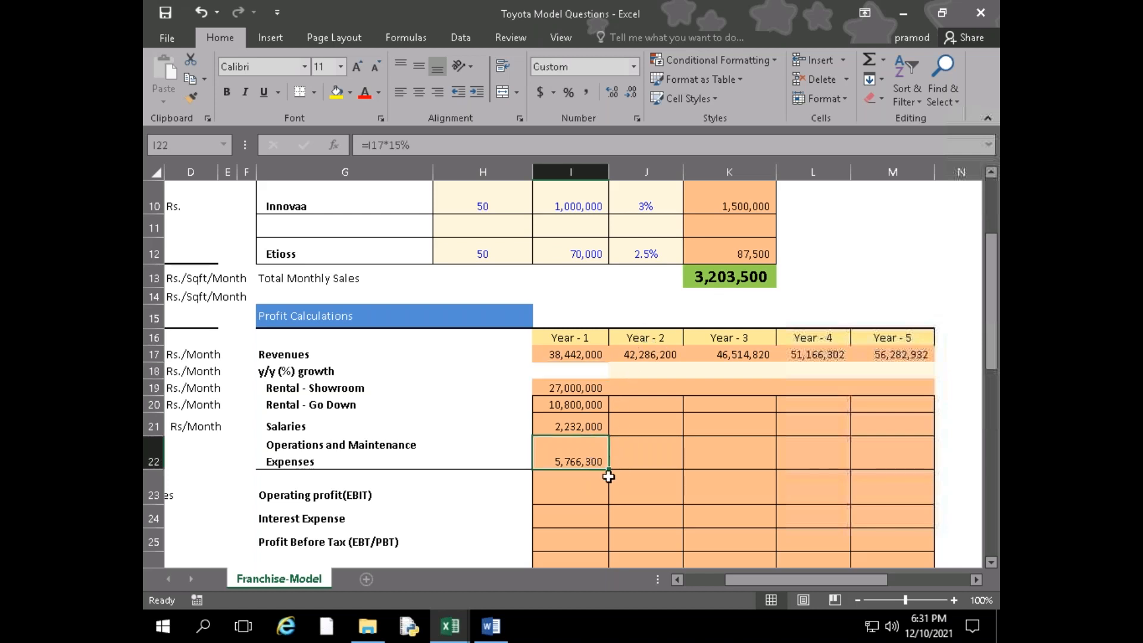
{"action": "left_click_drag", "start_coordinate": [610, 468], "coordinate": [908, 472]}
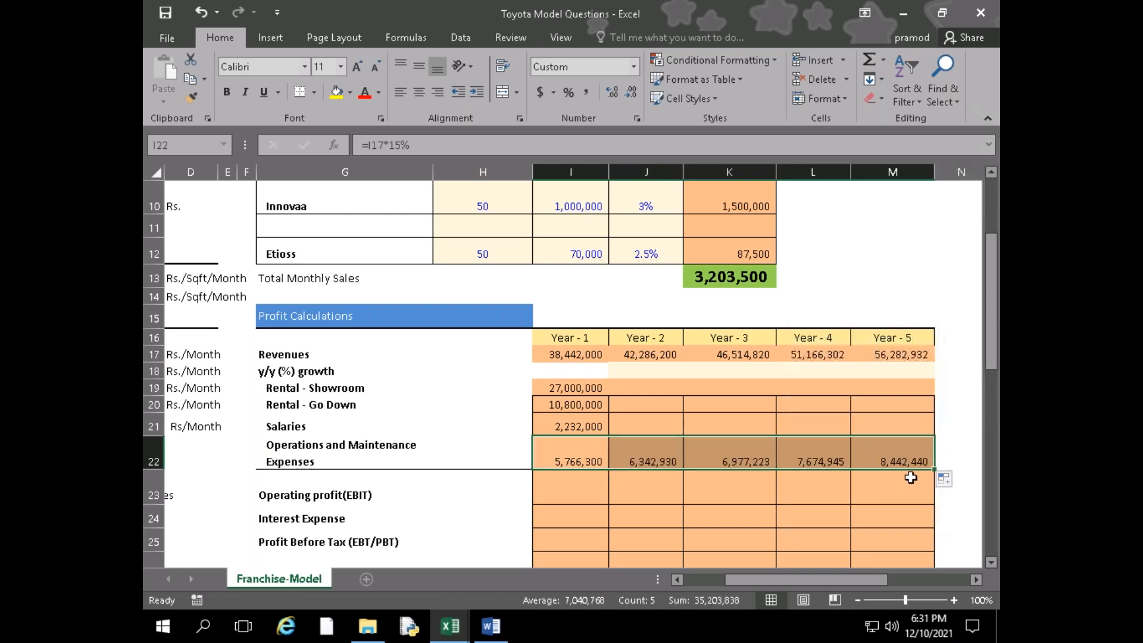
Check the Year - 2 maintenance formula in J22 and the Word case study's sales assumptions, returning to the Toyota workbook in Excel
{"action": "left_click", "coordinate": [636, 457]}
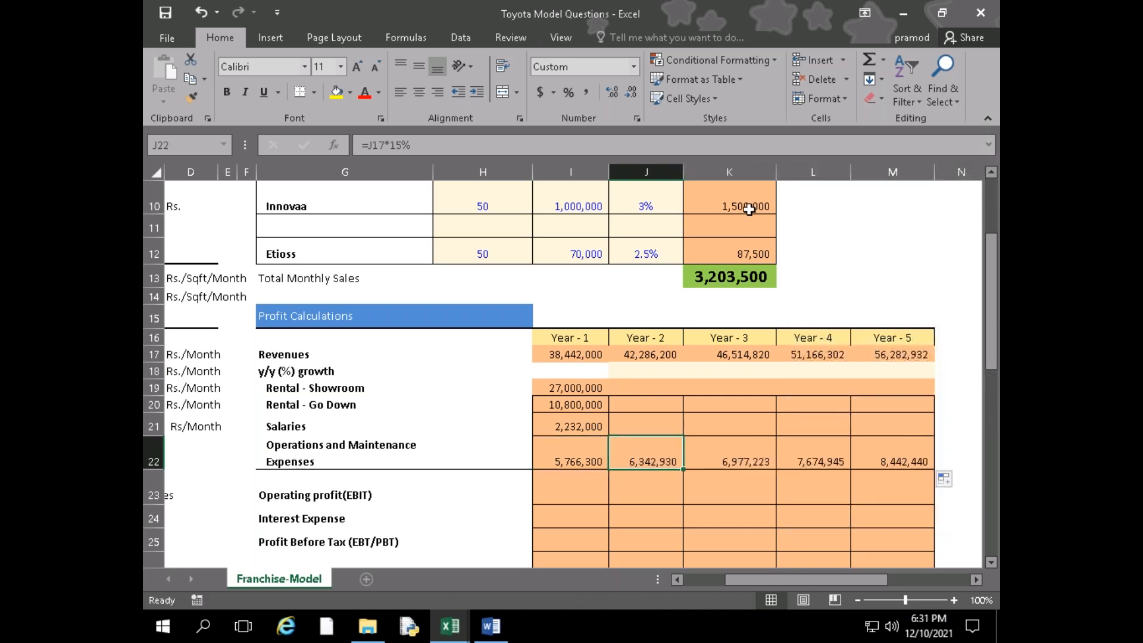
{"action": "left_click", "coordinate": [491, 626]}
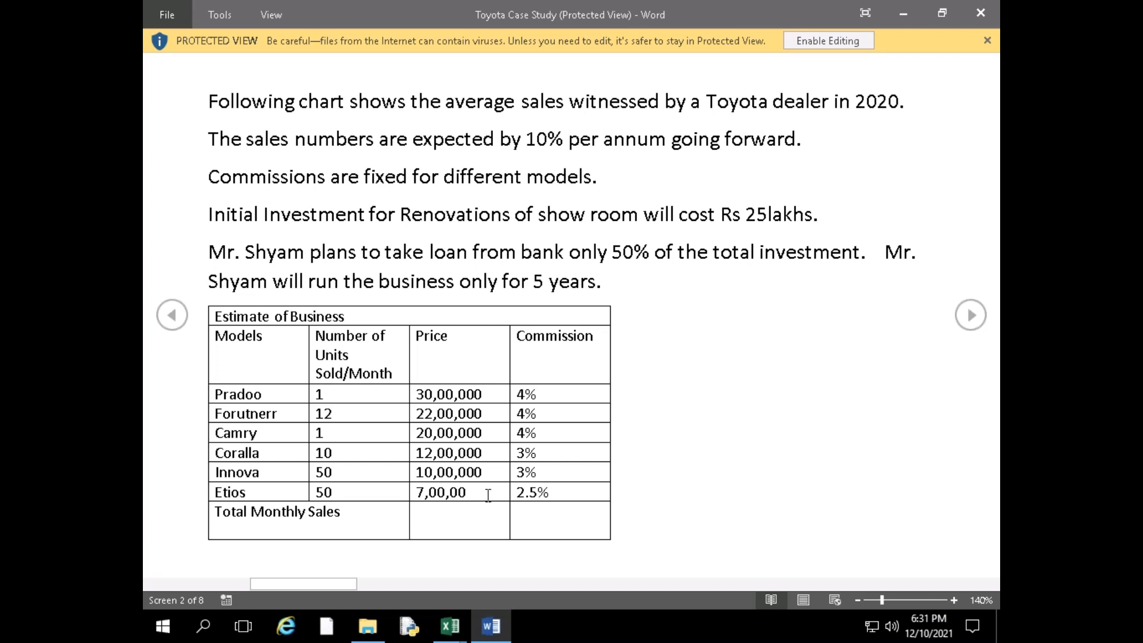
{"action": "mouse_move", "coordinate": [453, 626]}
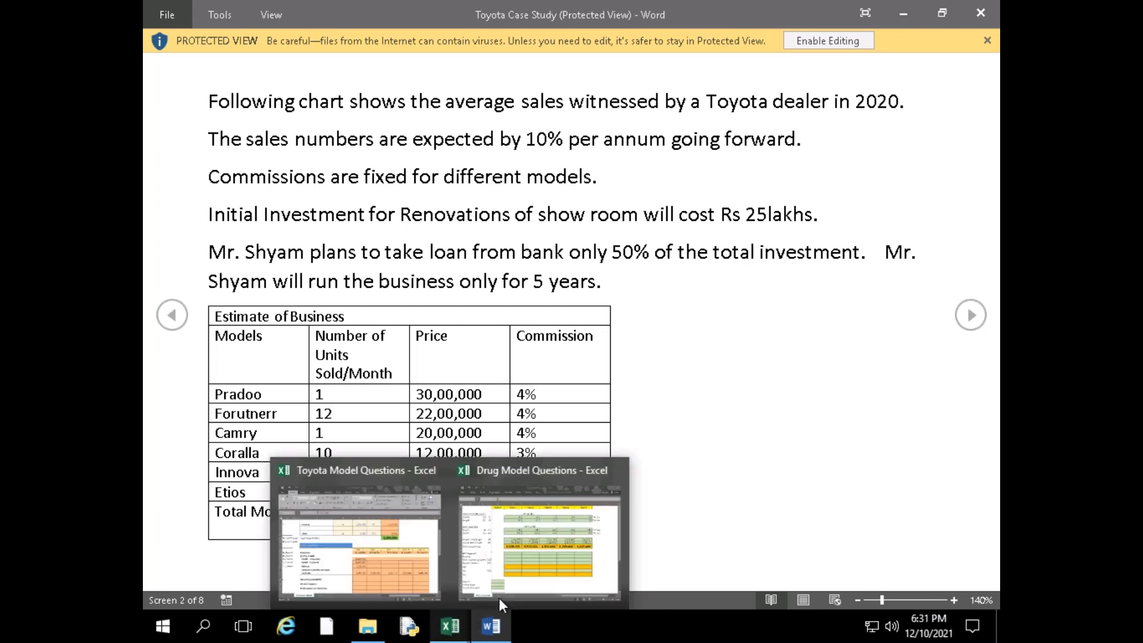
{"action": "left_click", "coordinate": [303, 556]}
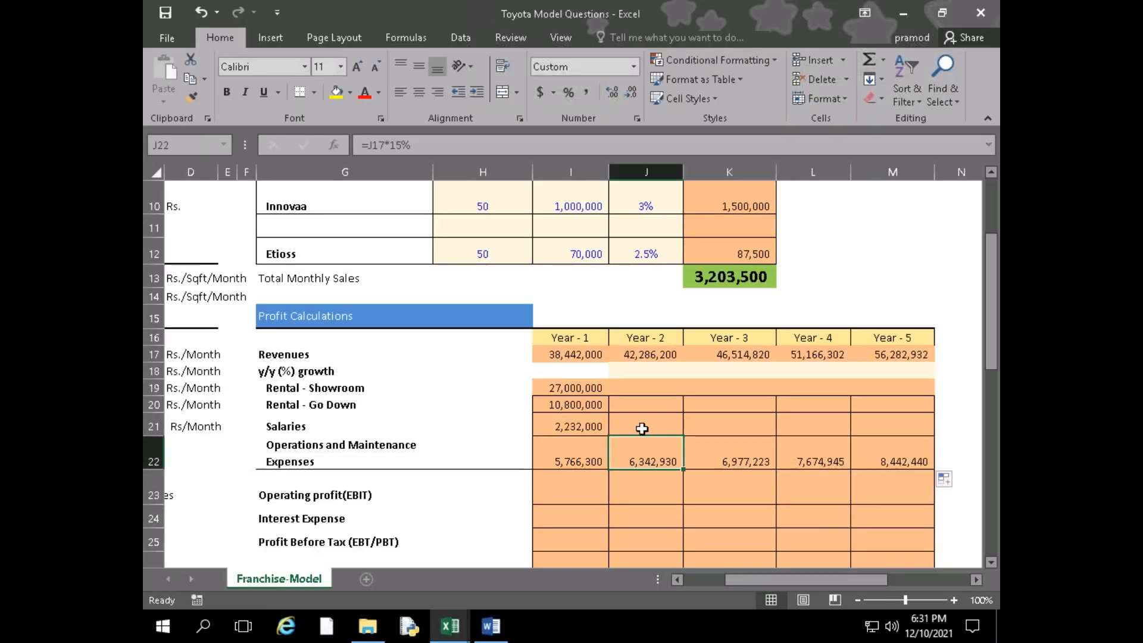
{"action": "left_click", "coordinate": [497, 630]}
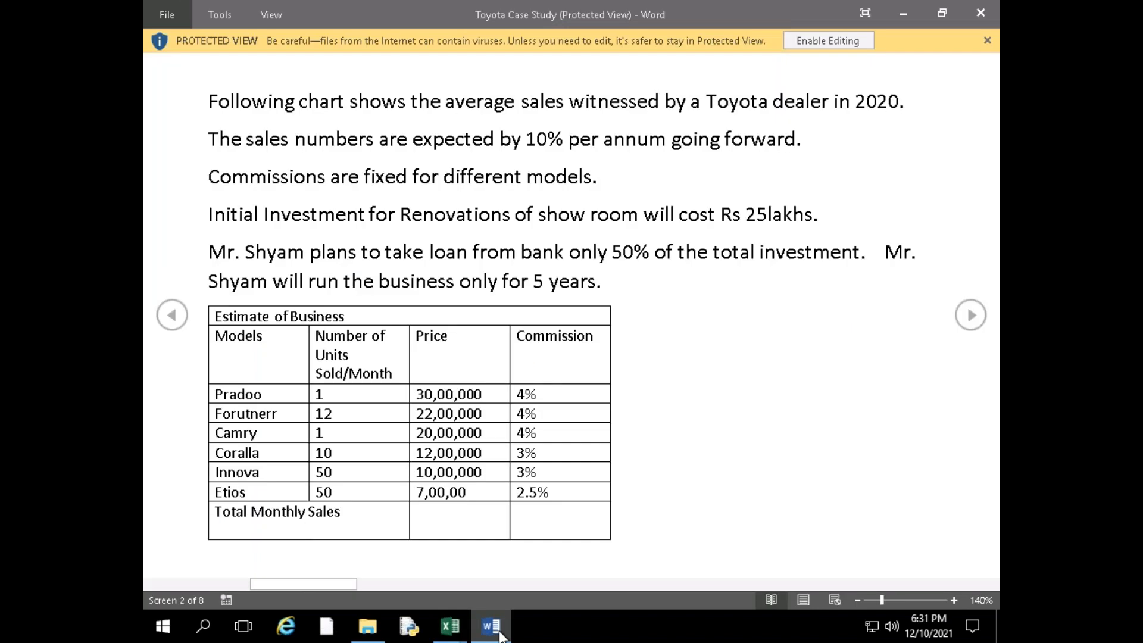
{"action": "mouse_move", "coordinate": [450, 626]}
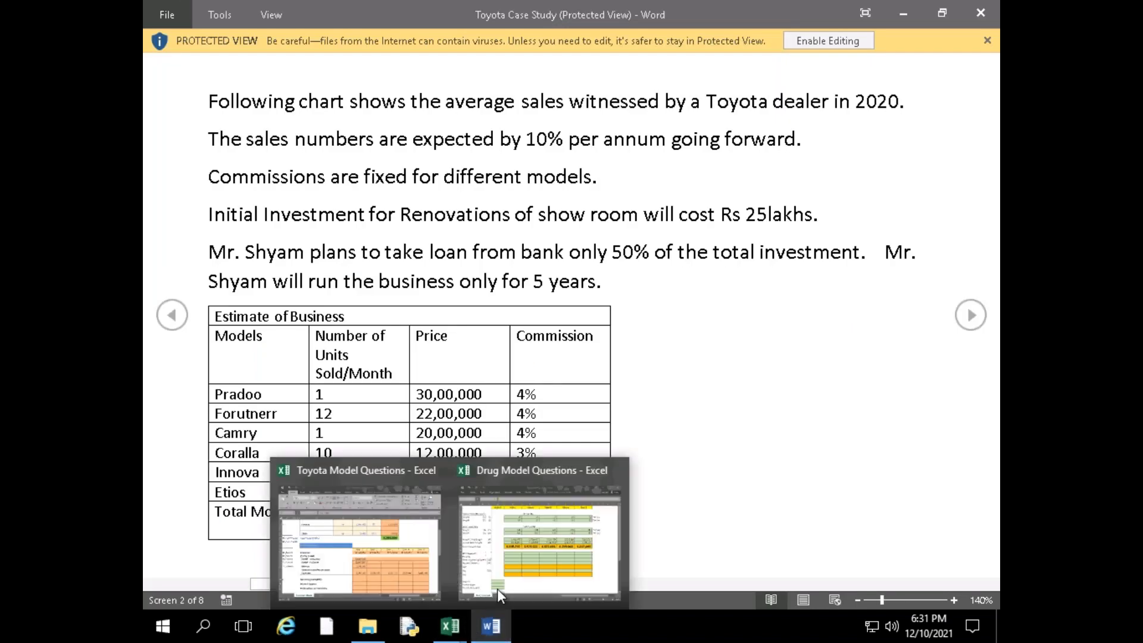
{"action": "left_click", "coordinate": [426, 568]}
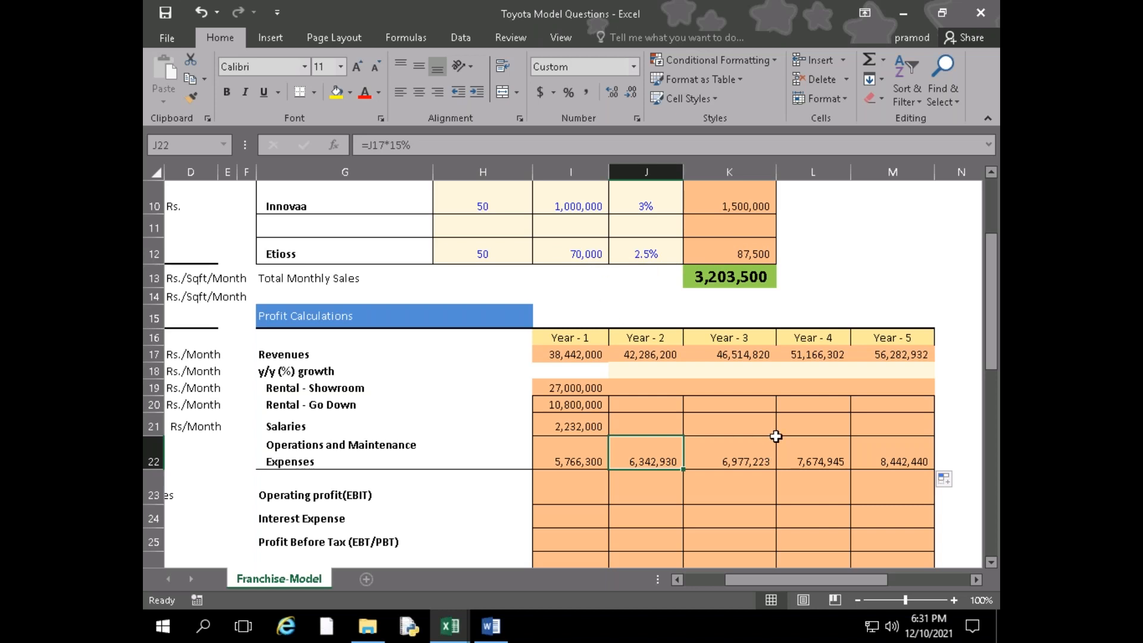
Fill the Year - 1 showroom rental, go-down rental and salaries formulas from I19:I21 across to Year - 5 in column M
{"action": "scroll", "coordinate": [663, 452], "scroll_direction": "down", "scroll_amount": 1}
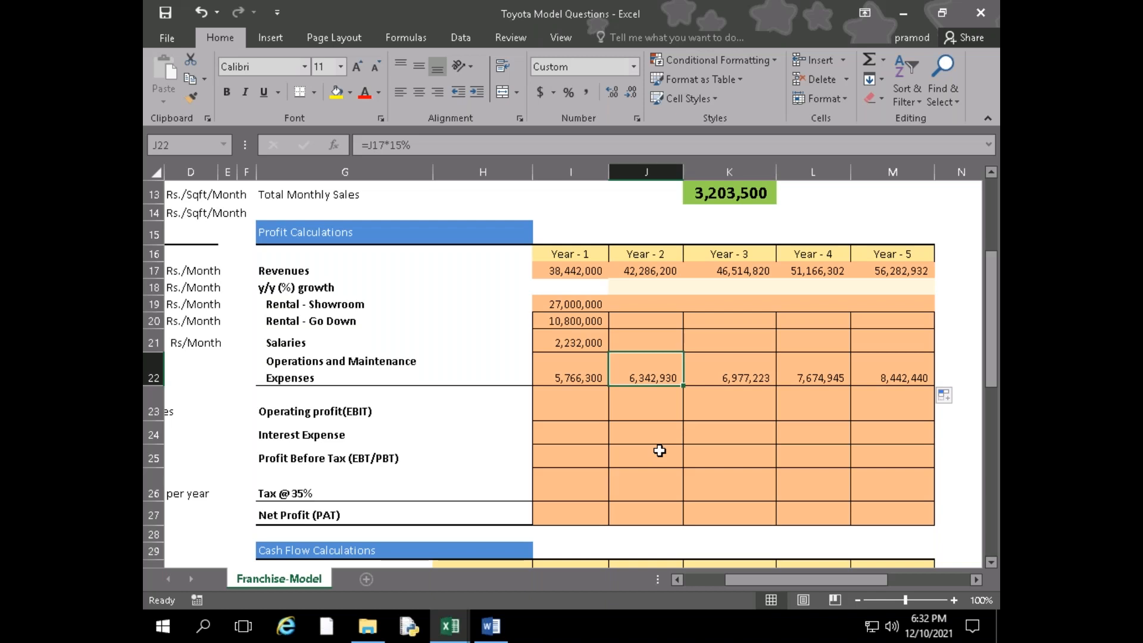
{"action": "left_click_drag", "start_coordinate": [600, 305], "coordinate": [931, 353]}
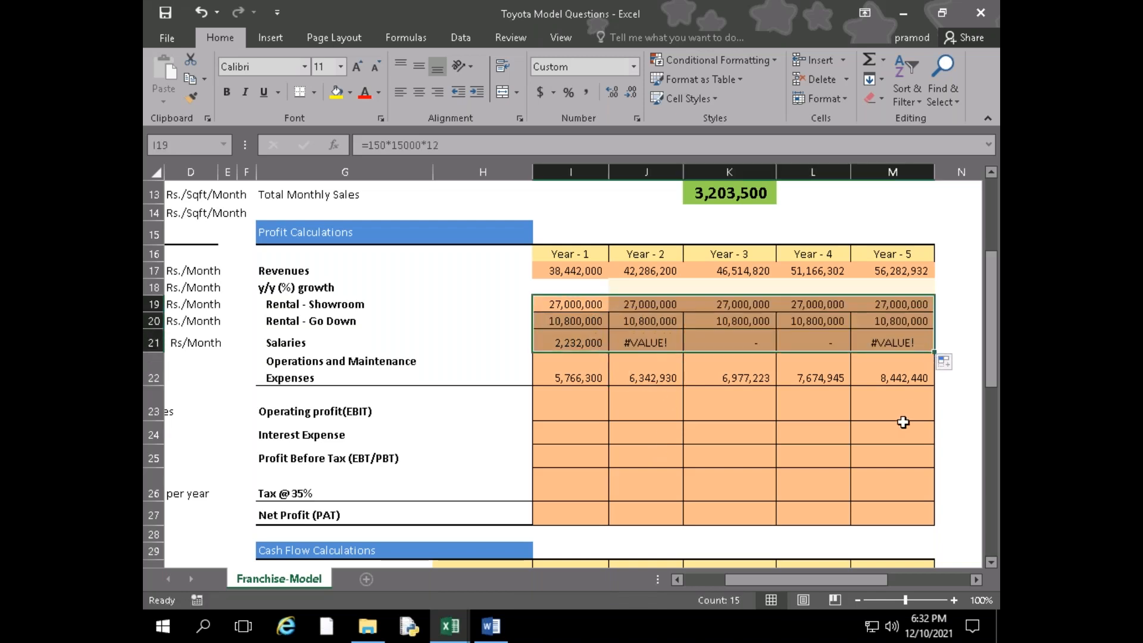
Clear the copied Year - 2 Salaries formula from J21 and check the Year - 1 Salaries formula in I21
{"action": "left_click", "coordinate": [638, 343]}
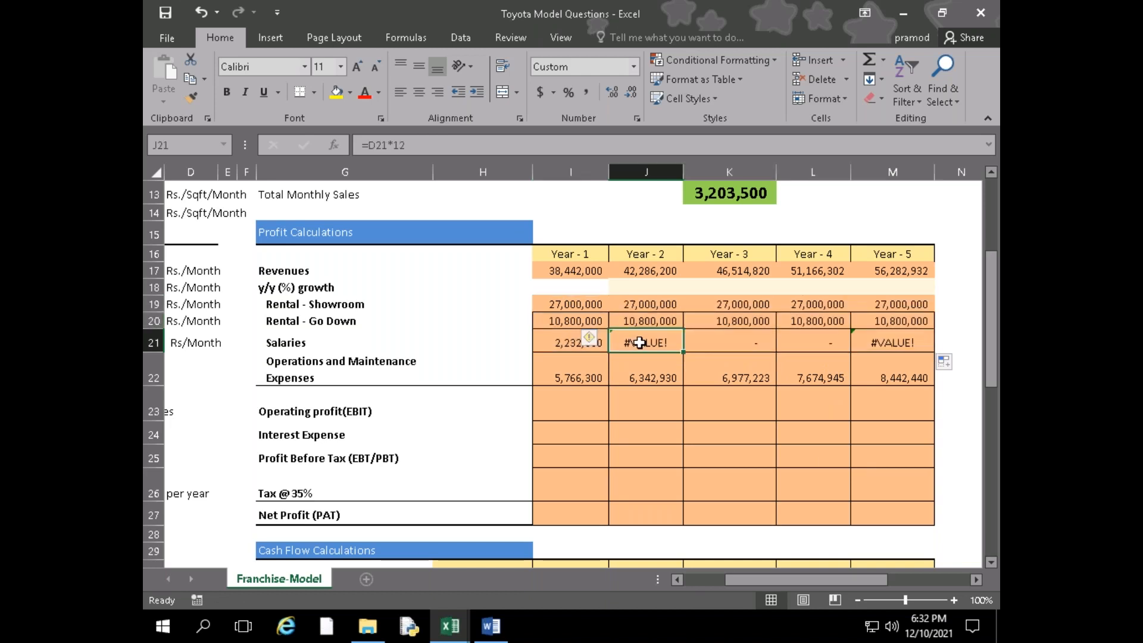
{"action": "double_click", "coordinate": [639, 342]}
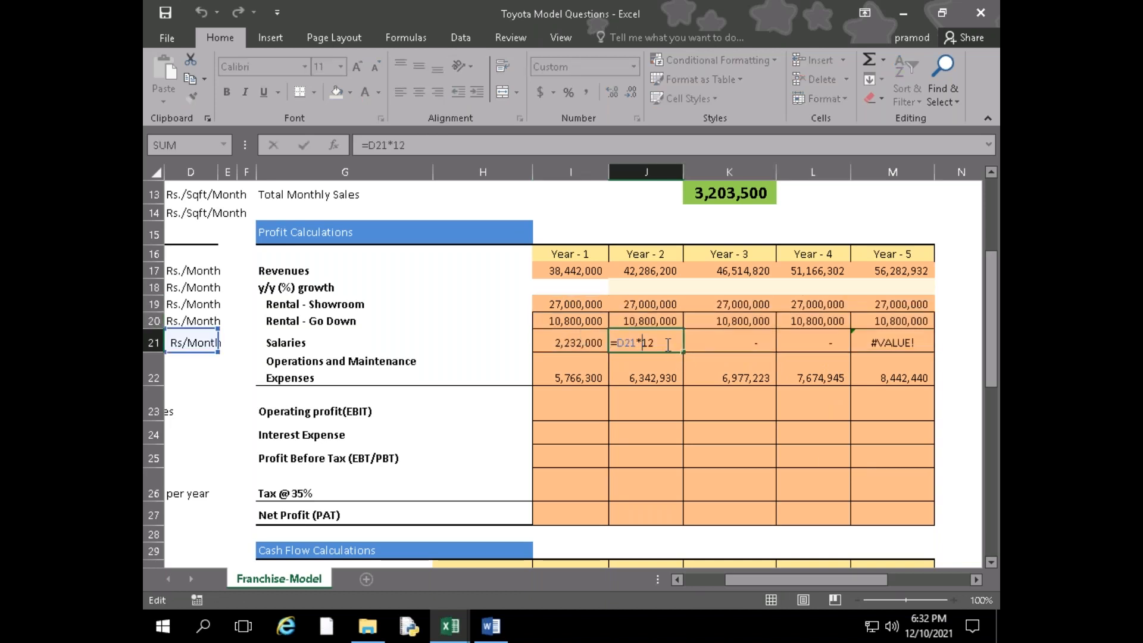
{"action": "left_click", "coordinate": [594, 342]}
{"action": "left_click_drag", "start_coordinate": [669, 343], "coordinate": [610, 344]}
{"action": "key", "text": "BackSpace"}
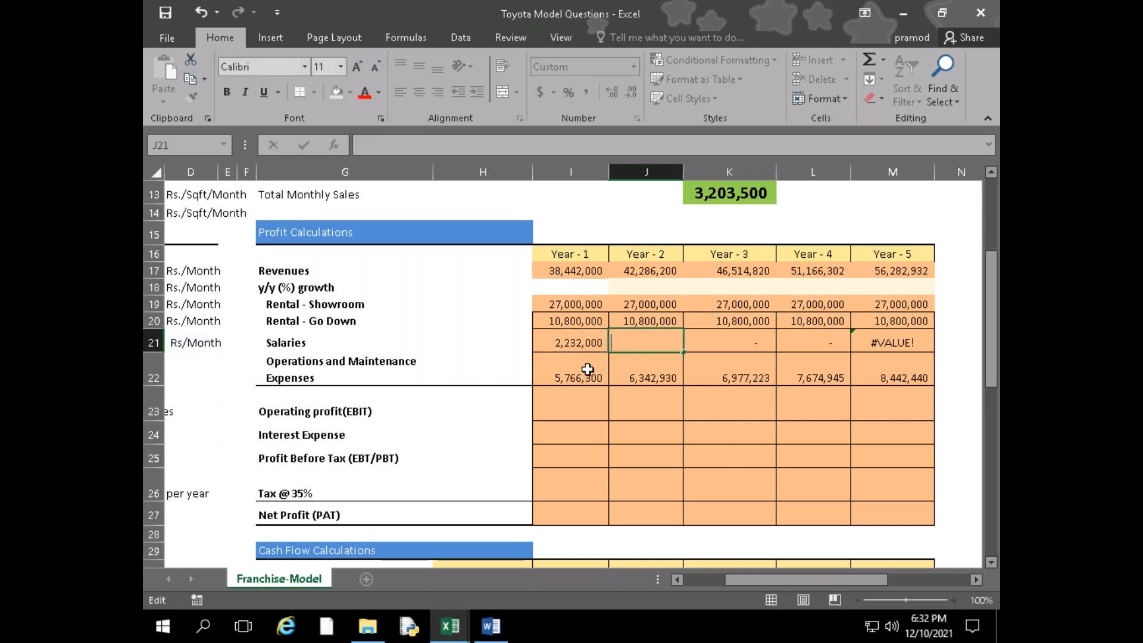
{"action": "left_click", "coordinate": [586, 339]}
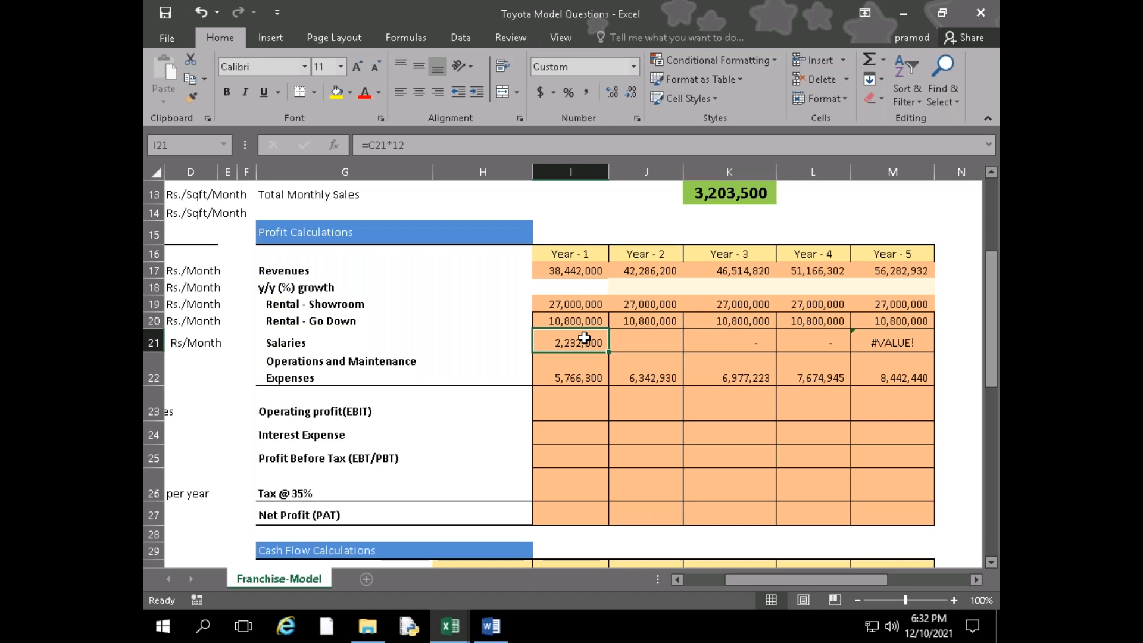
Calculate Year - 2 Salaries in J21 as 10% growth on Year - 1 Salaries, =I21*(1+10%)
{"action": "left_click", "coordinate": [661, 345]}
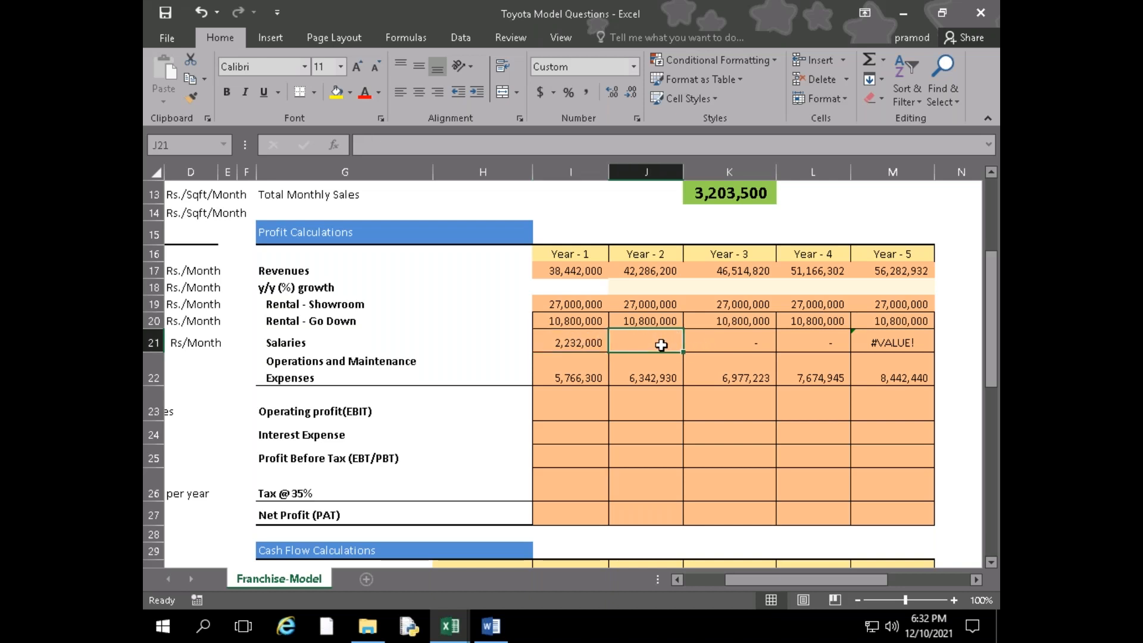
{"action": "type", "text": "="}
{"action": "key", "text": "Left"}
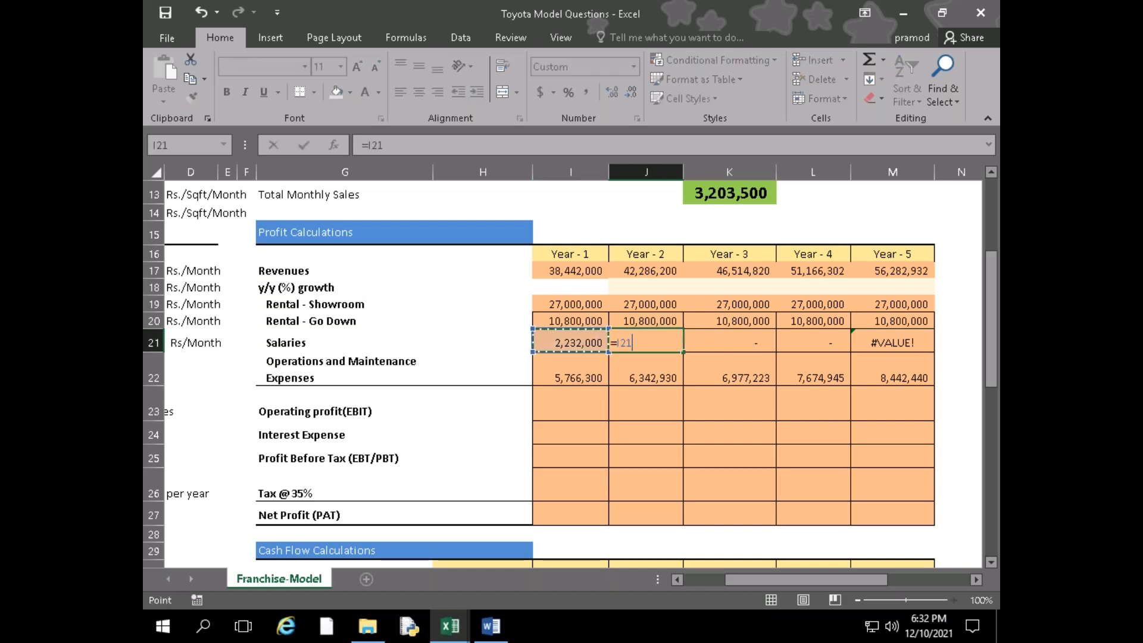
{"action": "type", "text": "*(1+10"}
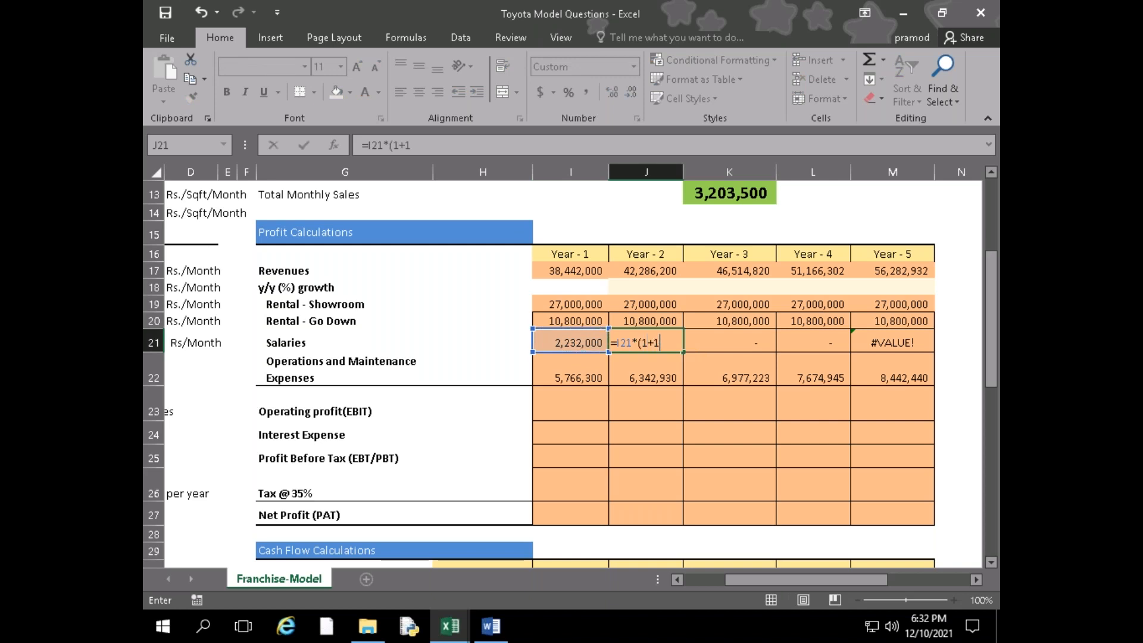
{"action": "type", "text": "%"}
{"action": "key", "text": "Return"}
Fill the Salaries growth formula from J21 across to Year - 5 in M21
{"action": "left_click", "coordinate": [652, 302]}
{"action": "left_click", "coordinate": [625, 340]}
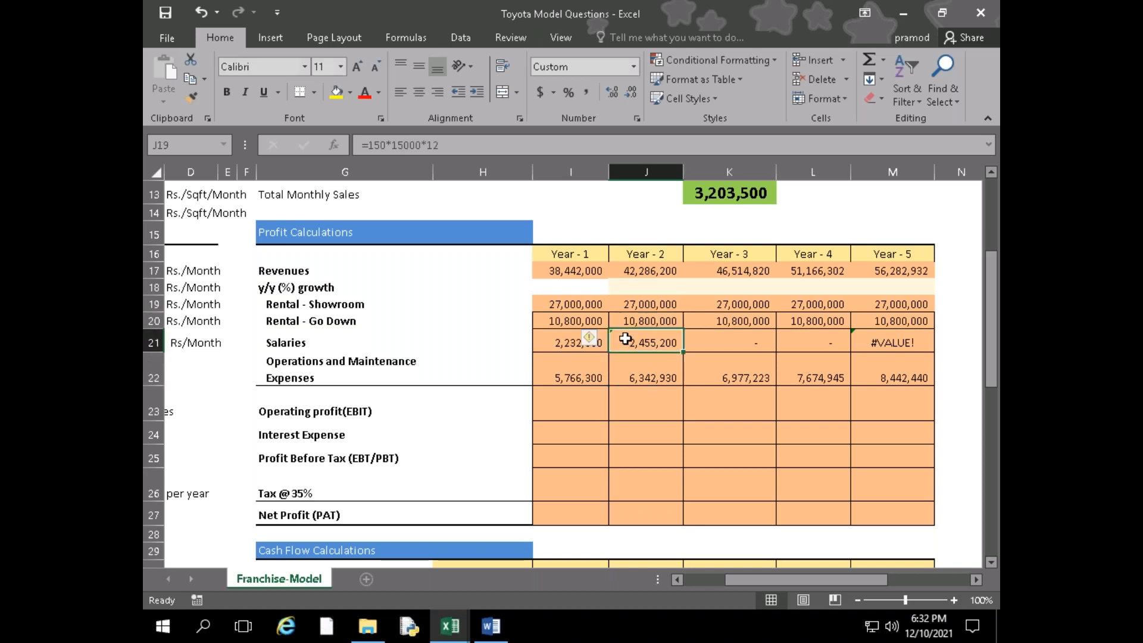
{"action": "left_click_drag", "start_coordinate": [692, 356], "coordinate": [911, 345]}
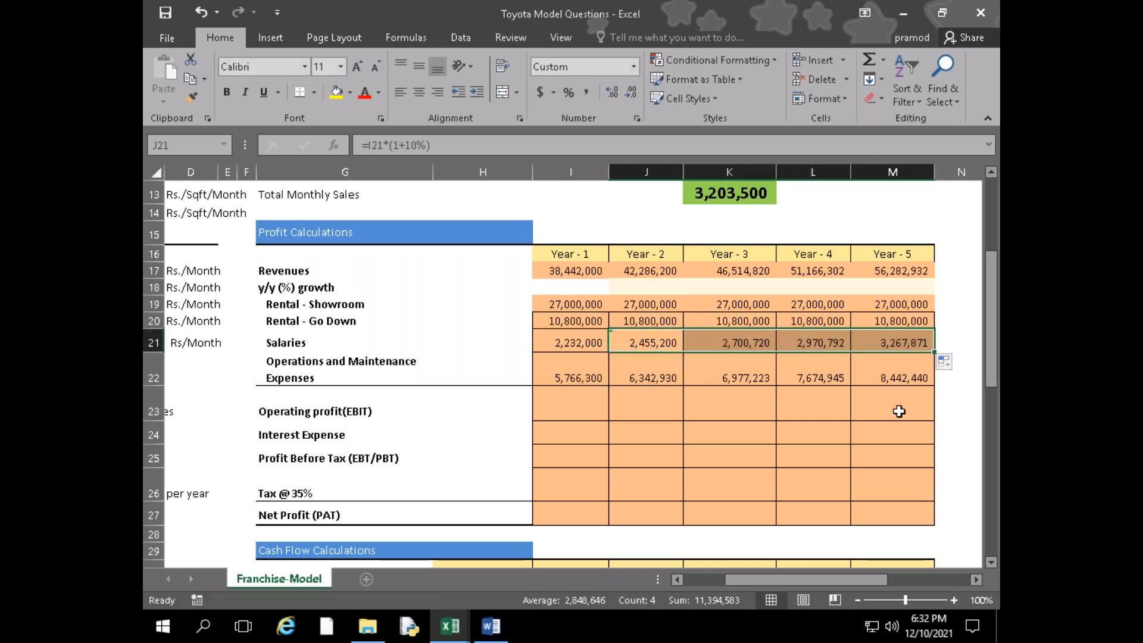
{"action": "left_click", "coordinate": [758, 383]}
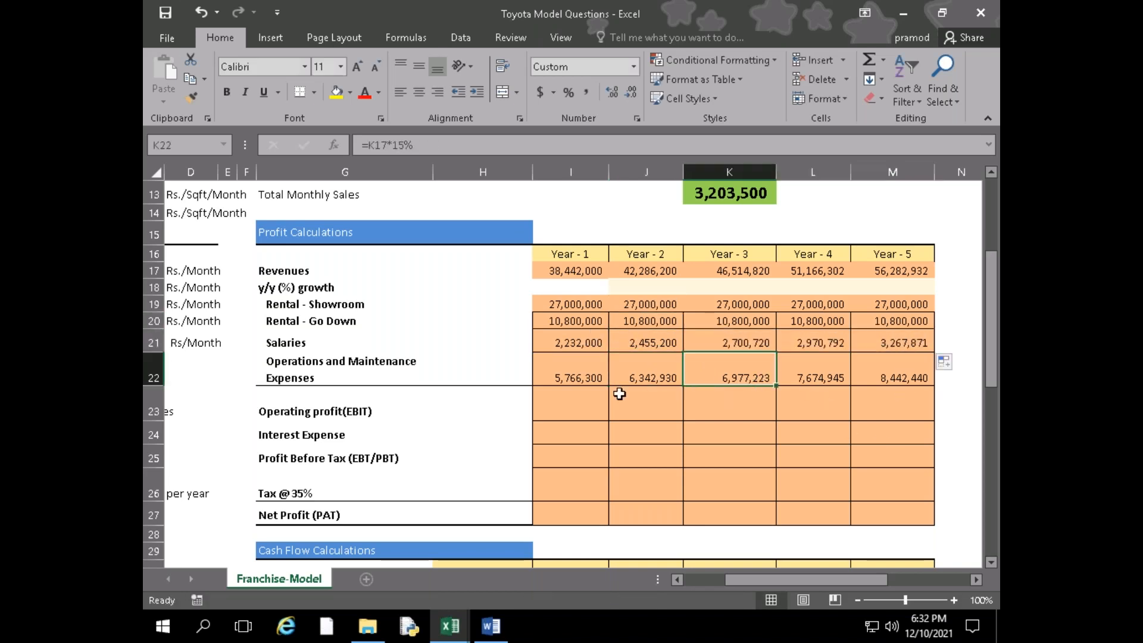
Review the business estimate, profit calculations from Operating profit (EBIT) down, and the cash flow and IRR sections of the Toyota model
{"action": "left_click", "coordinate": [582, 405]}
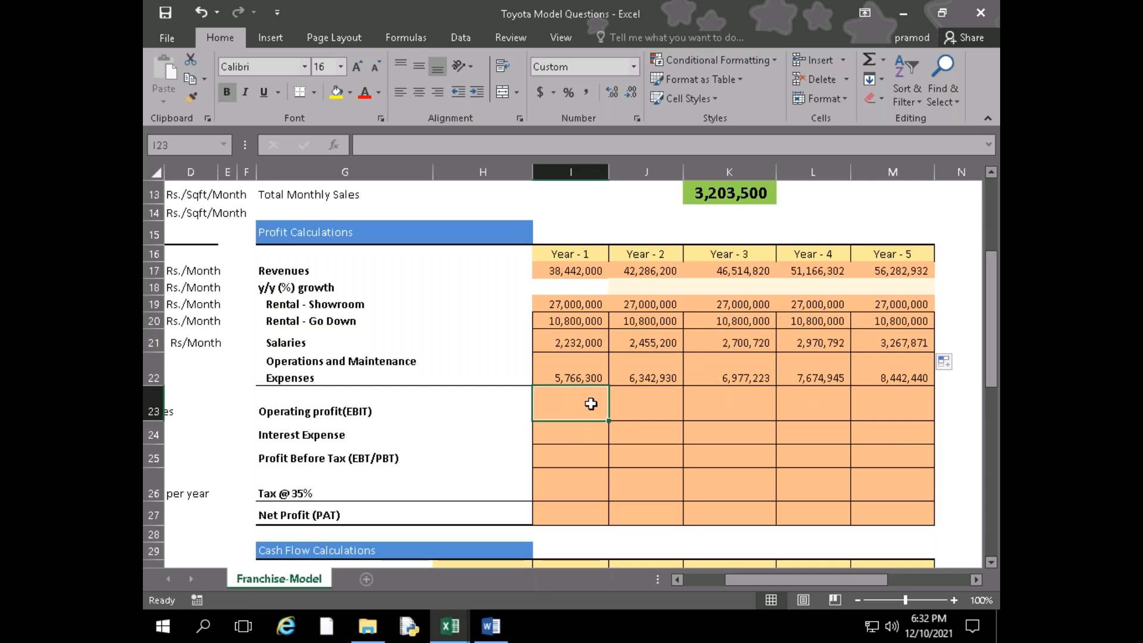
{"action": "scroll", "coordinate": [603, 417], "scroll_direction": "down", "scroll_amount": 5}
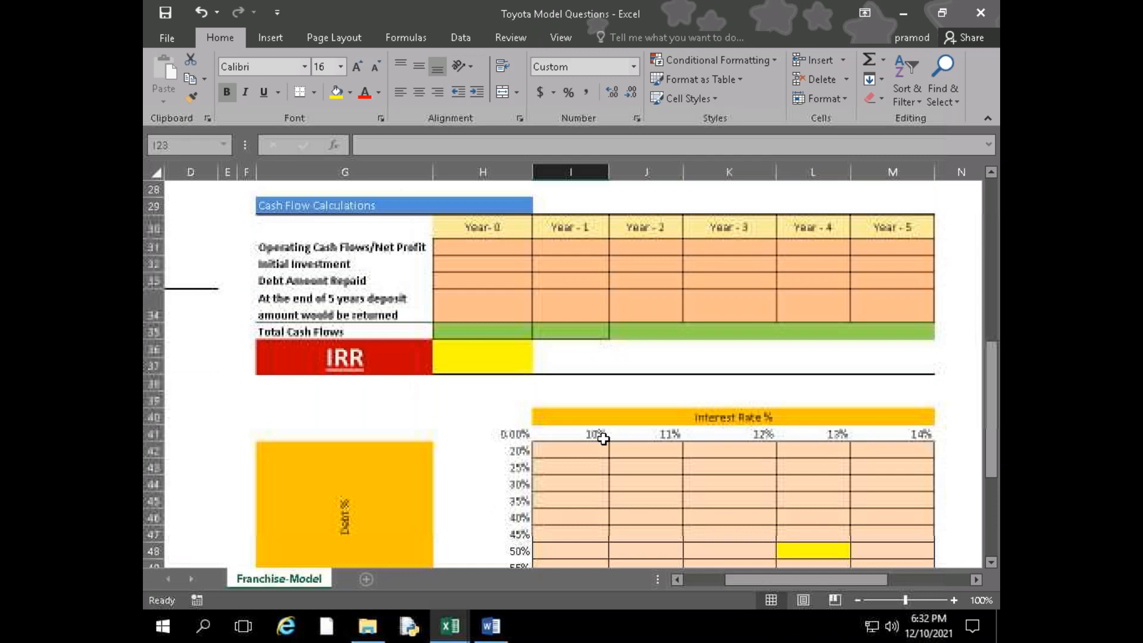
{"action": "scroll", "coordinate": [603, 439], "scroll_direction": "up", "scroll_amount": 6}
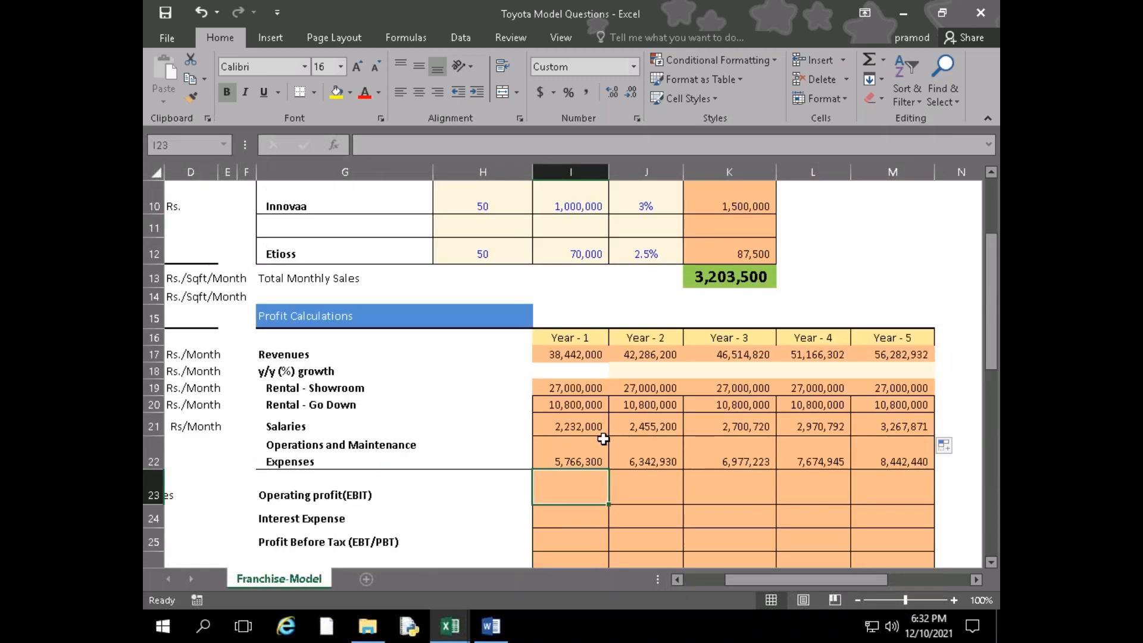
{"action": "scroll", "coordinate": [603, 439], "scroll_direction": "up", "scroll_amount": 3}
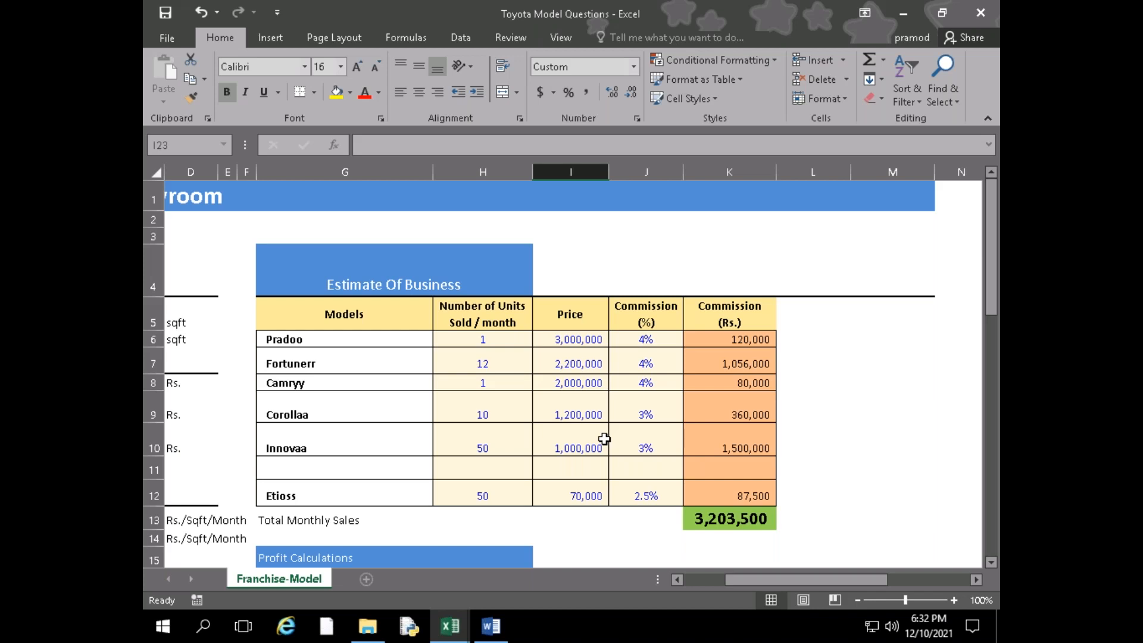
{"action": "mouse_move", "coordinate": [915, 622]}
{"action": "scroll", "coordinate": [548, 395], "scroll_direction": "down", "scroll_amount": 9}
{"action": "scroll", "coordinate": [611, 367], "scroll_direction": "up", "scroll_amount": 3}
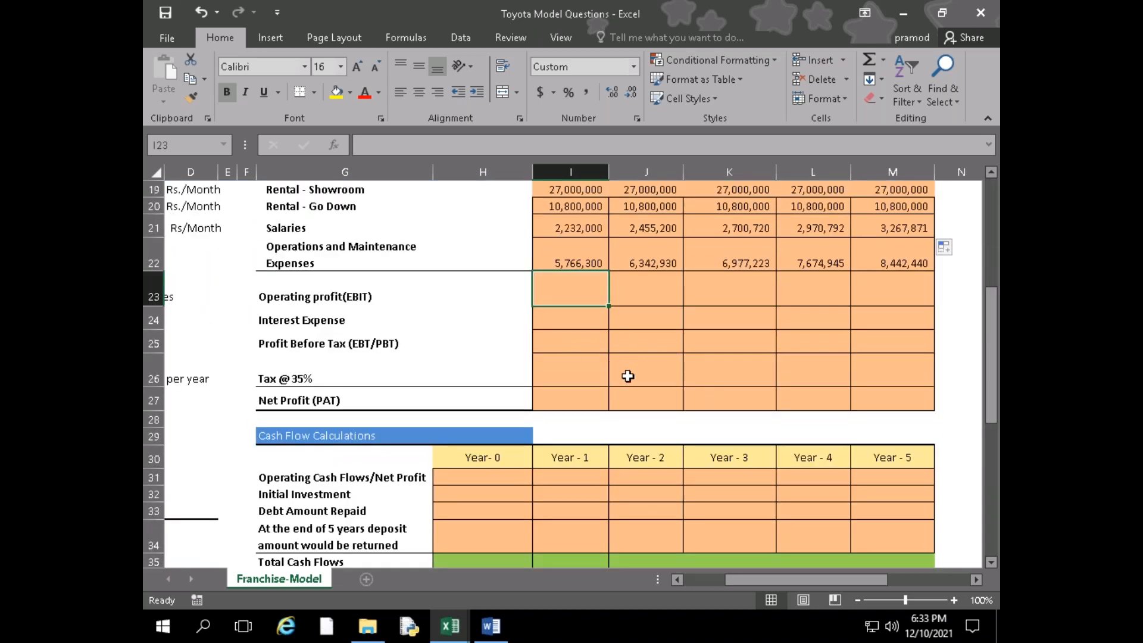
{"action": "scroll", "coordinate": [627, 376], "scroll_direction": "down", "scroll_amount": 1}
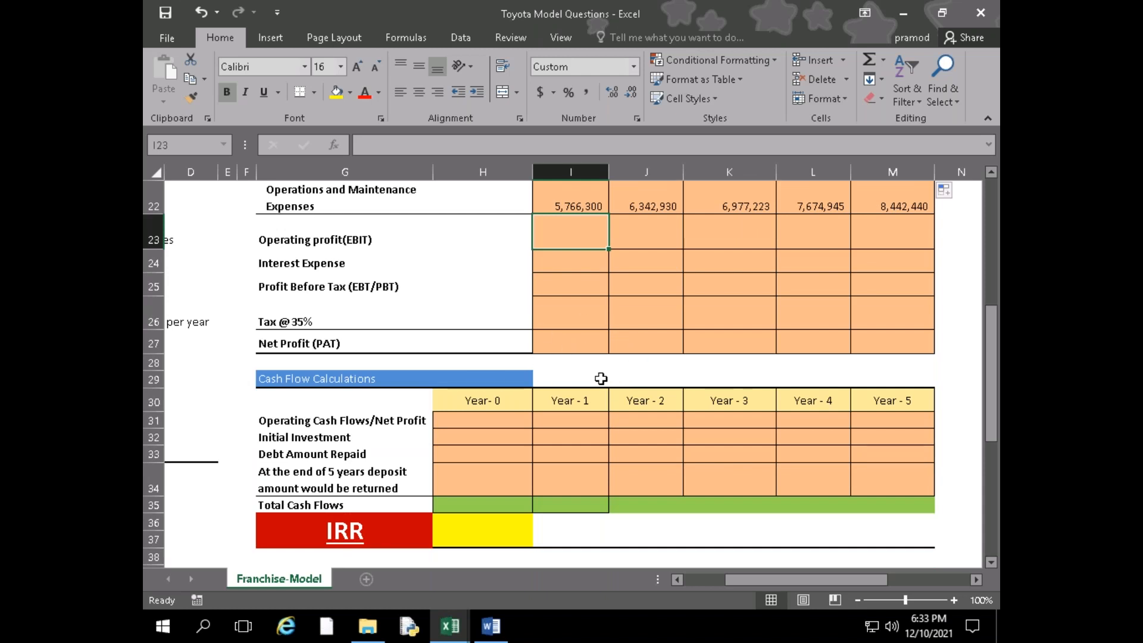
{"action": "scroll", "coordinate": [600, 378], "scroll_direction": "up", "scroll_amount": 6}
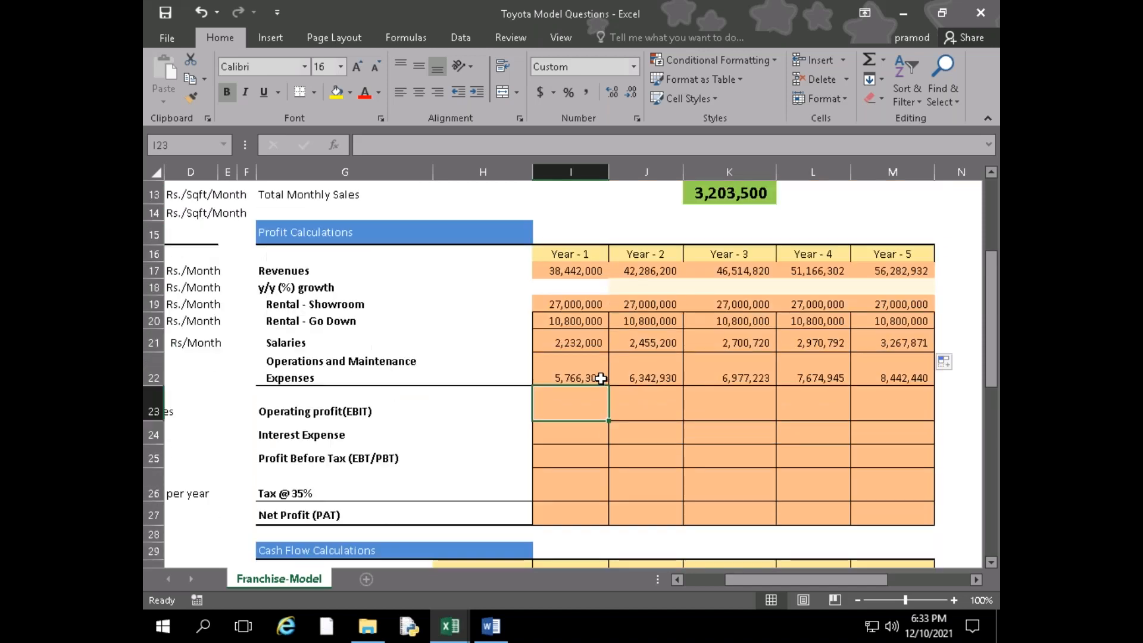
{"action": "scroll", "coordinate": [600, 378], "scroll_direction": "down", "scroll_amount": 6}
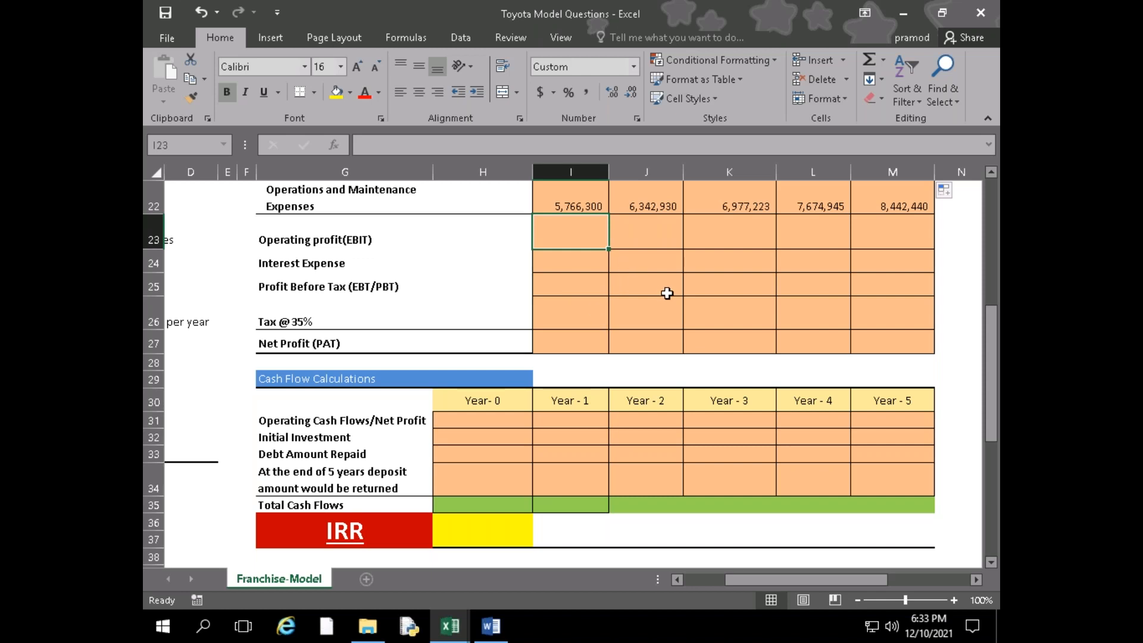
{"action": "scroll", "coordinate": [559, 344], "scroll_direction": "down", "scroll_amount": 2}
{"action": "scroll", "coordinate": [554, 344], "scroll_direction": "up", "scroll_amount": 2}
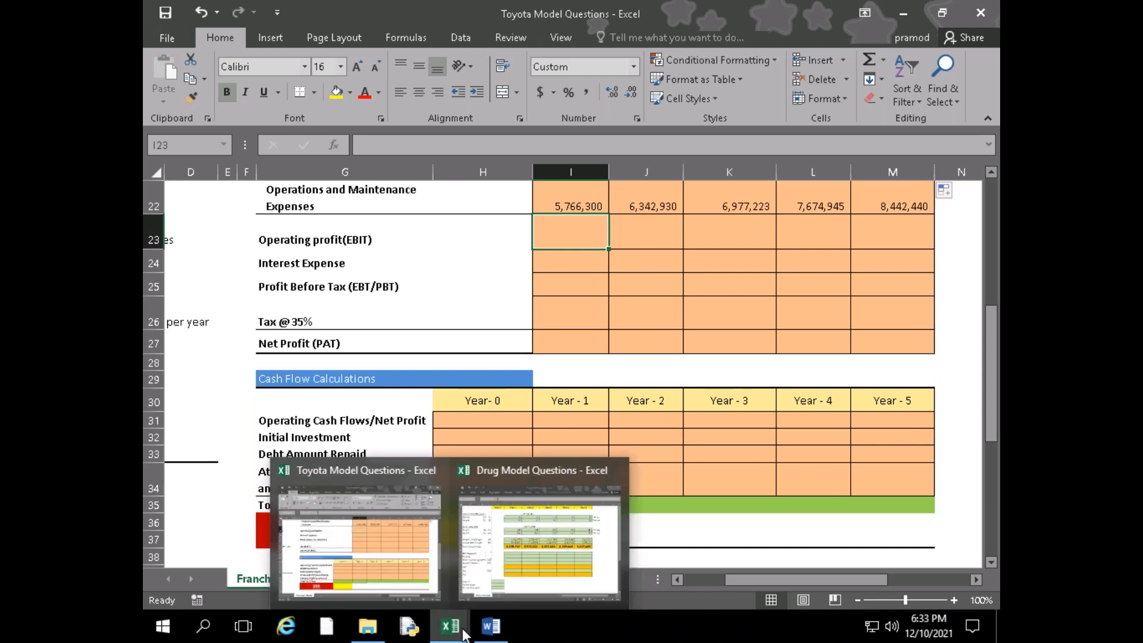
Switch to File Explorer and open the Cash Flow Statement workbook from the FM Q&A folder
{"action": "mouse_move", "coordinate": [485, 633]}
{"action": "mouse_move", "coordinate": [451, 626]}
{"action": "mouse_move", "coordinate": [472, 585]}
{"action": "mouse_move", "coordinate": [389, 558]}
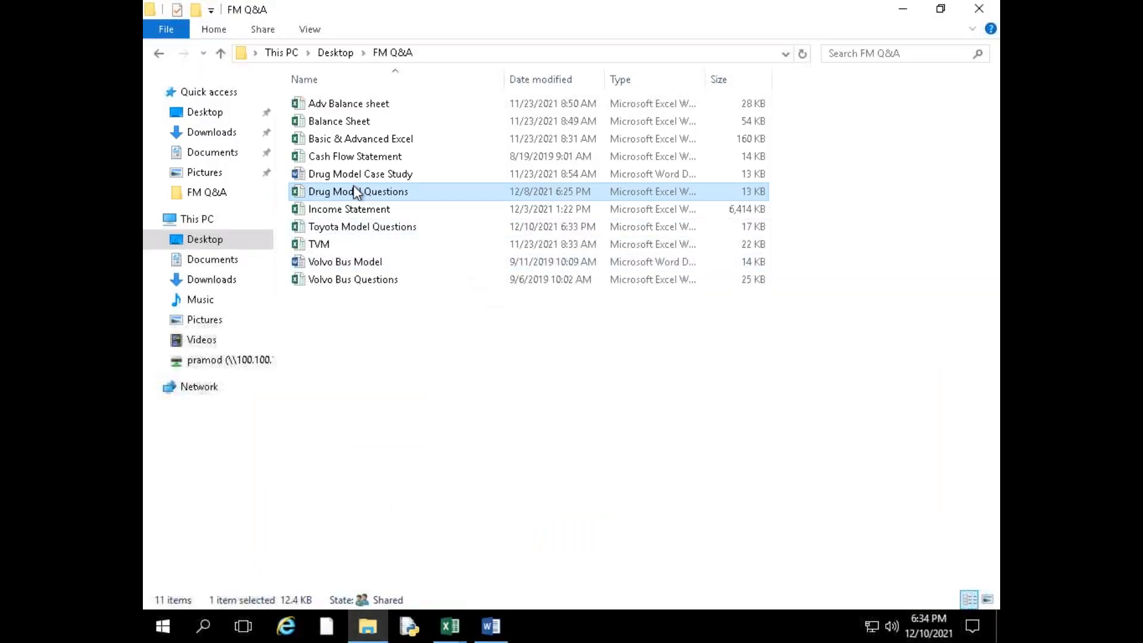
{"action": "double_click", "coordinate": [328, 157]}
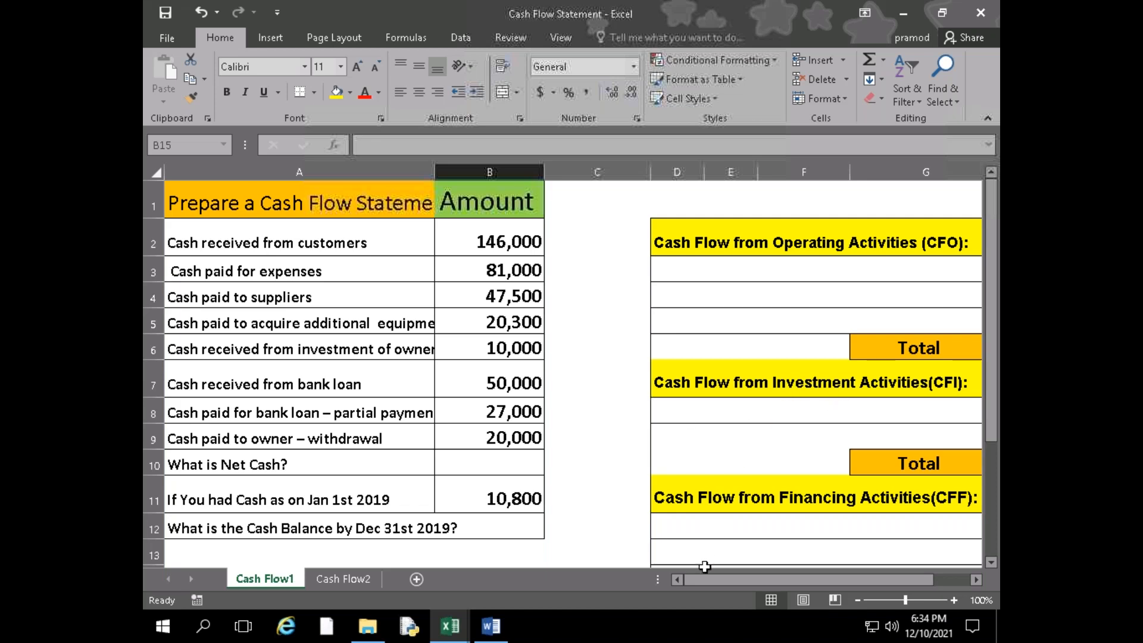
Examine the cash transactions and the operating, investment and financing activity tables on the Cash Flow1 sheet
{"action": "left_click_drag", "start_coordinate": [858, 579], "coordinate": [648, 574]}
{"action": "left_click", "coordinate": [378, 247]}
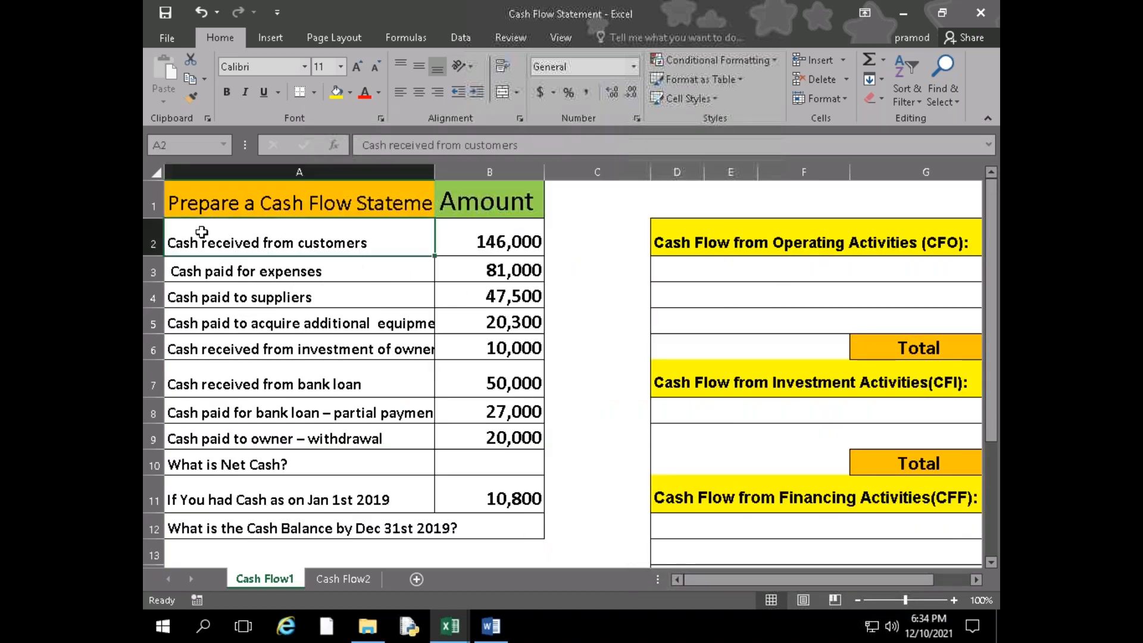
{"action": "left_click_drag", "start_coordinate": [781, 581], "coordinate": [859, 586]}
{"action": "scroll", "coordinate": [827, 551], "scroll_direction": "down", "scroll_amount": 1}
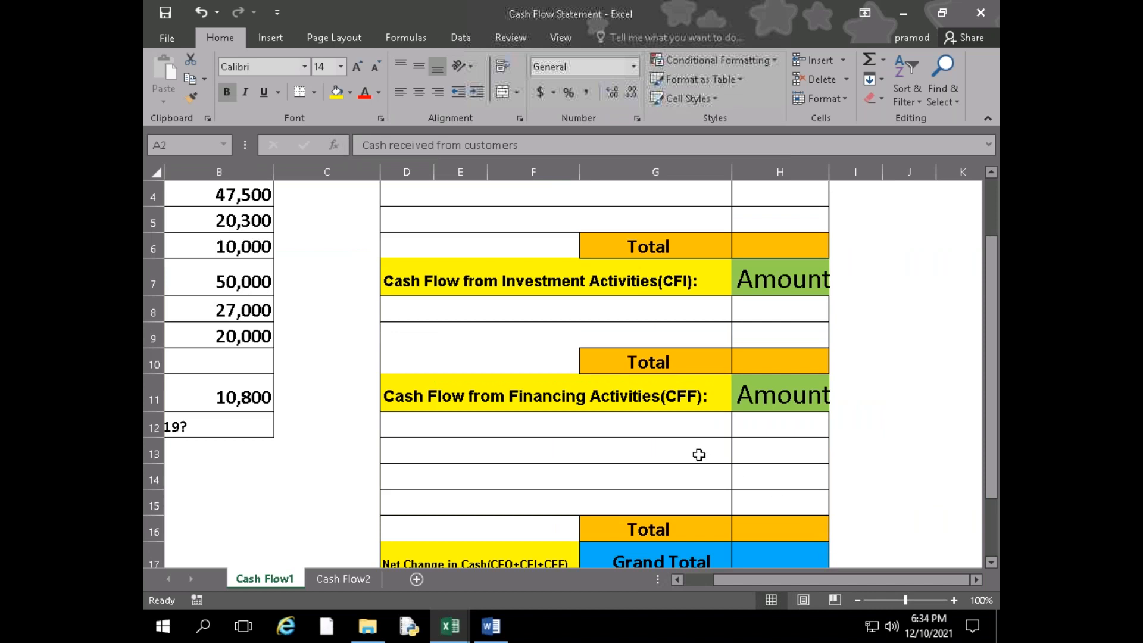
{"action": "scroll", "coordinate": [697, 457], "scroll_direction": "up", "scroll_amount": 1}
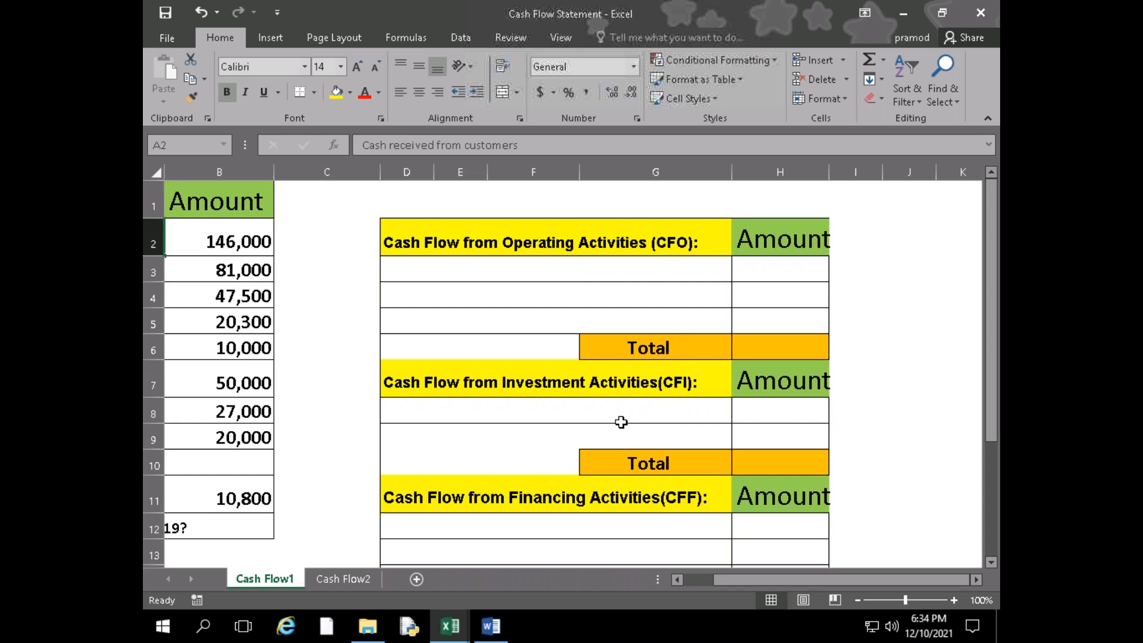
{"action": "scroll", "coordinate": [620, 421], "scroll_direction": "down", "scroll_amount": 1}
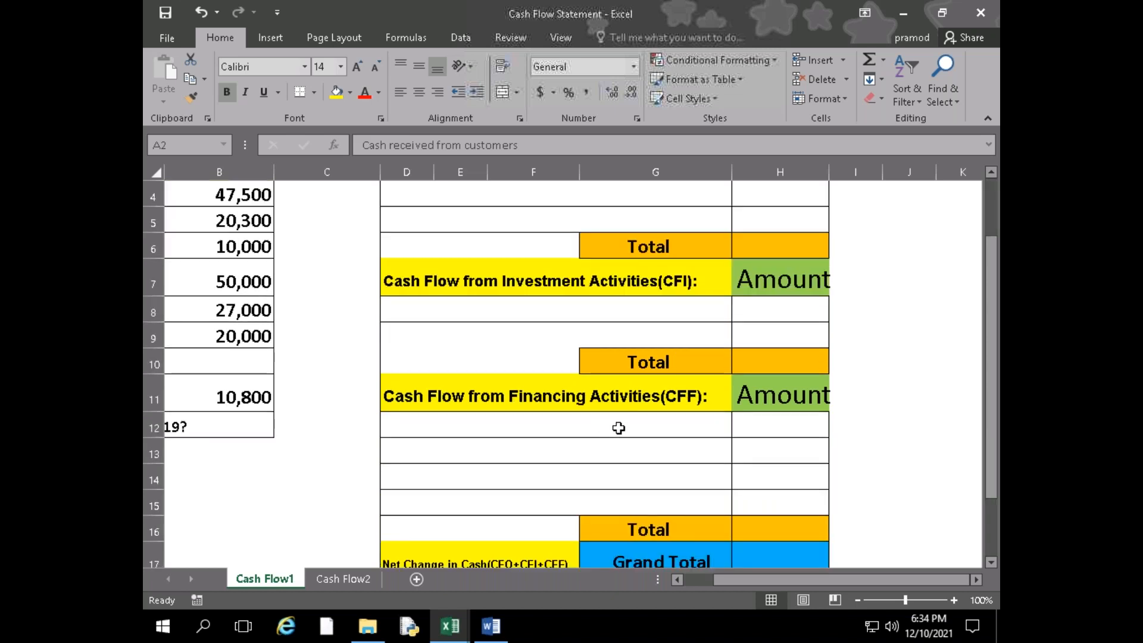
{"action": "scroll", "coordinate": [609, 430], "scroll_direction": "up", "scroll_amount": 1}
{"action": "left_click", "coordinate": [637, 272]}
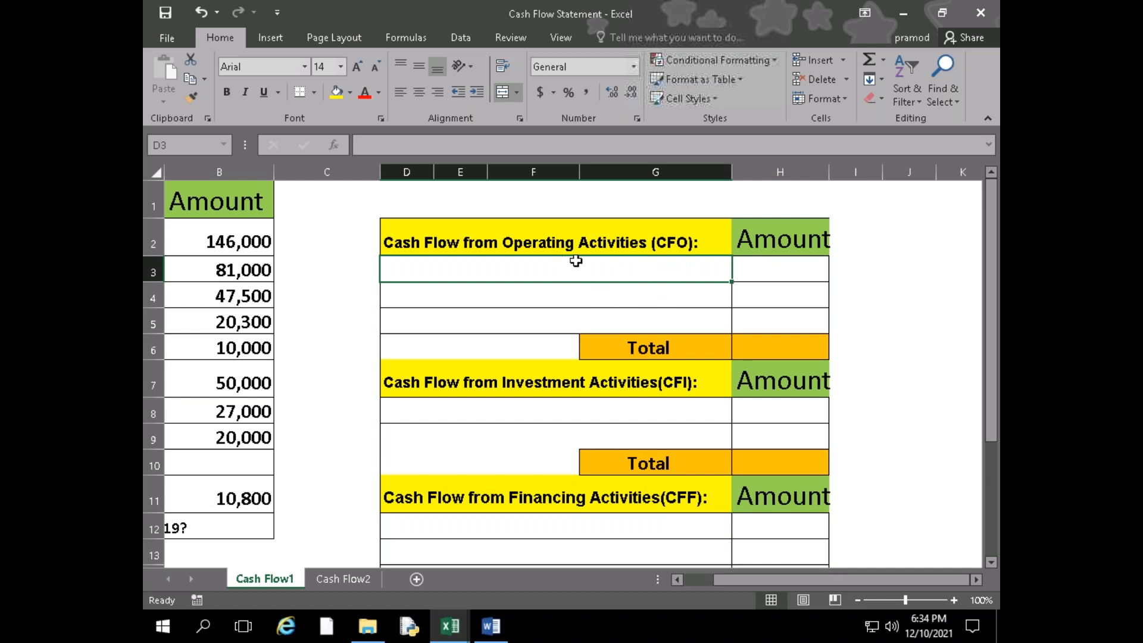
Examine the blank entry rows under the operating (CFO), investment (CFI) and financing (CFF) activity headings, down to the net change in cash row
{"action": "left_click_drag", "start_coordinate": [574, 258], "coordinate": [584, 295]}
{"action": "scroll", "coordinate": [608, 341], "scroll_direction": "down", "scroll_amount": 1}
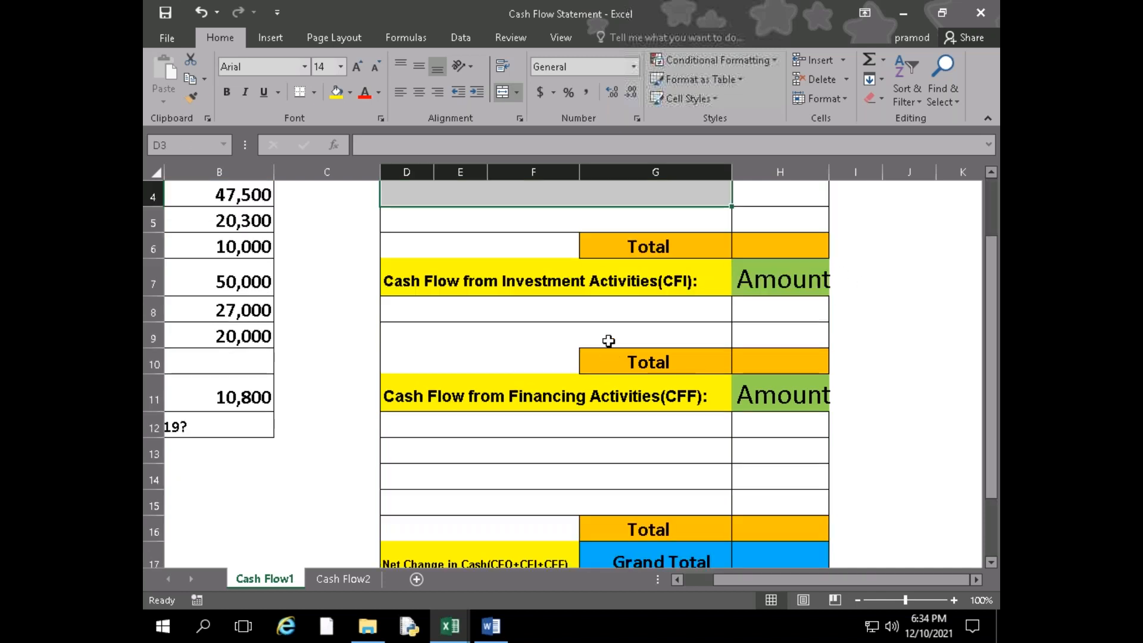
{"action": "left_click", "coordinate": [617, 305]}
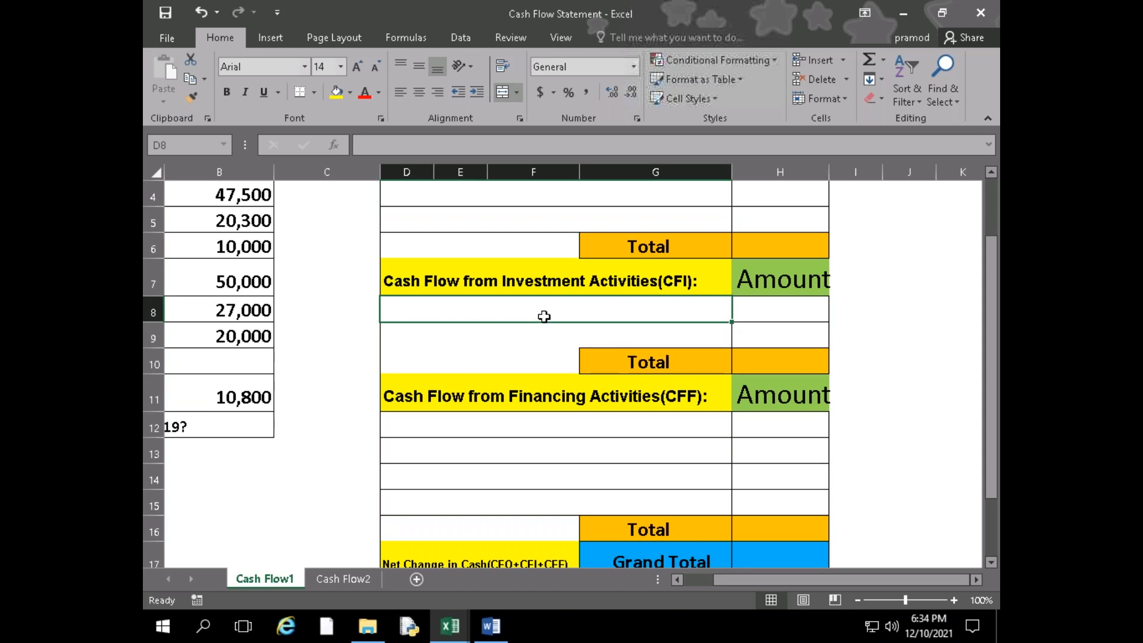
{"action": "scroll", "coordinate": [543, 309], "scroll_direction": "up", "scroll_amount": 1}
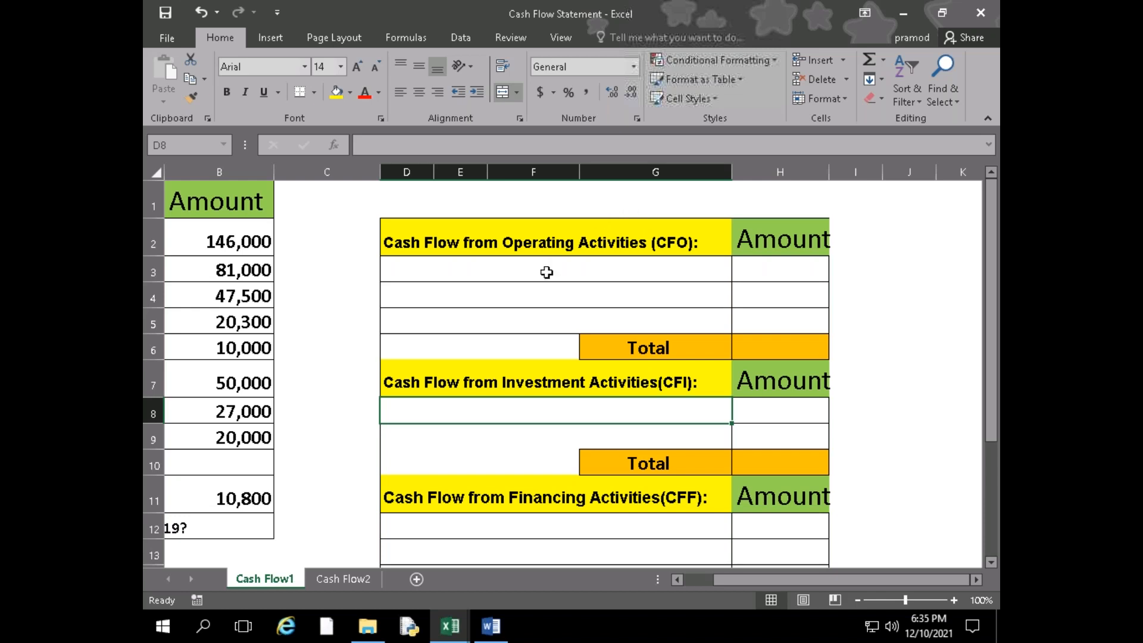
{"action": "mouse_move", "coordinate": [551, 266]}
{"action": "left_mouse_down"}
{"action": "mouse_move", "coordinate": [557, 319]}
{"action": "mouse_move", "coordinate": [566, 285]}
{"action": "mouse_move", "coordinate": [566, 311]}
{"action": "left_mouse_up"}
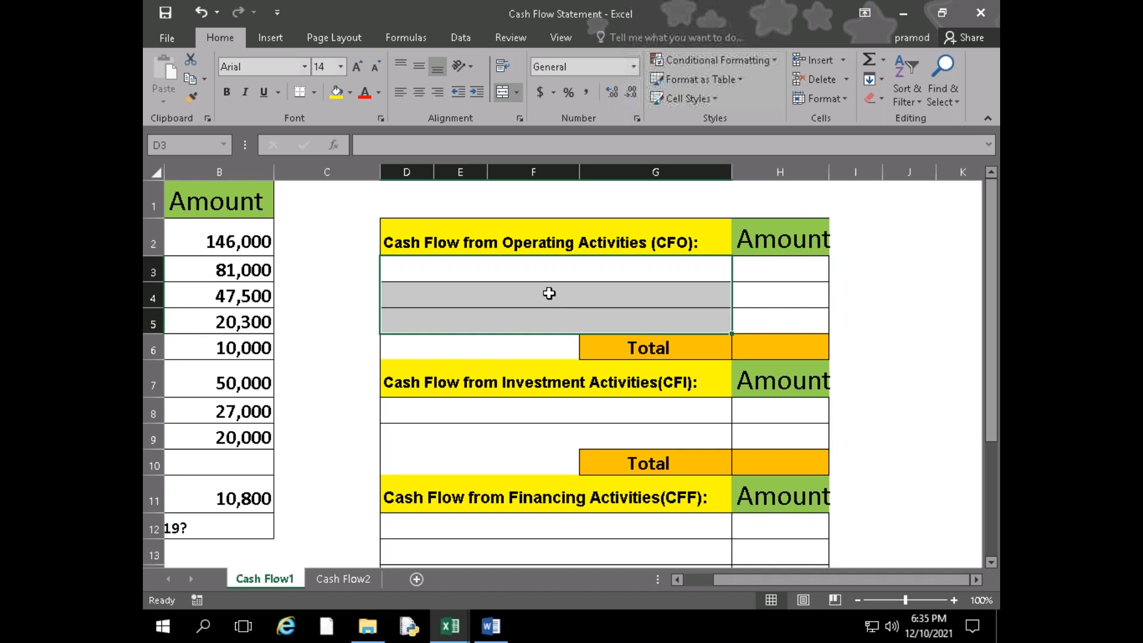
{"action": "left_click", "coordinate": [551, 411]}
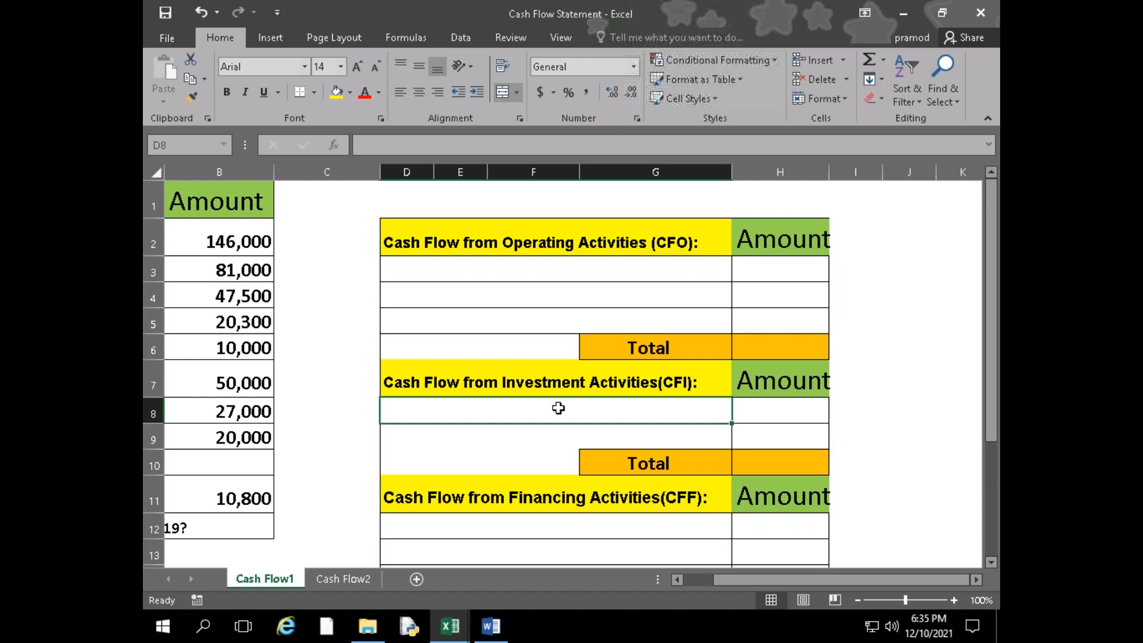
{"action": "left_click_drag", "start_coordinate": [556, 408], "coordinate": [563, 445]}
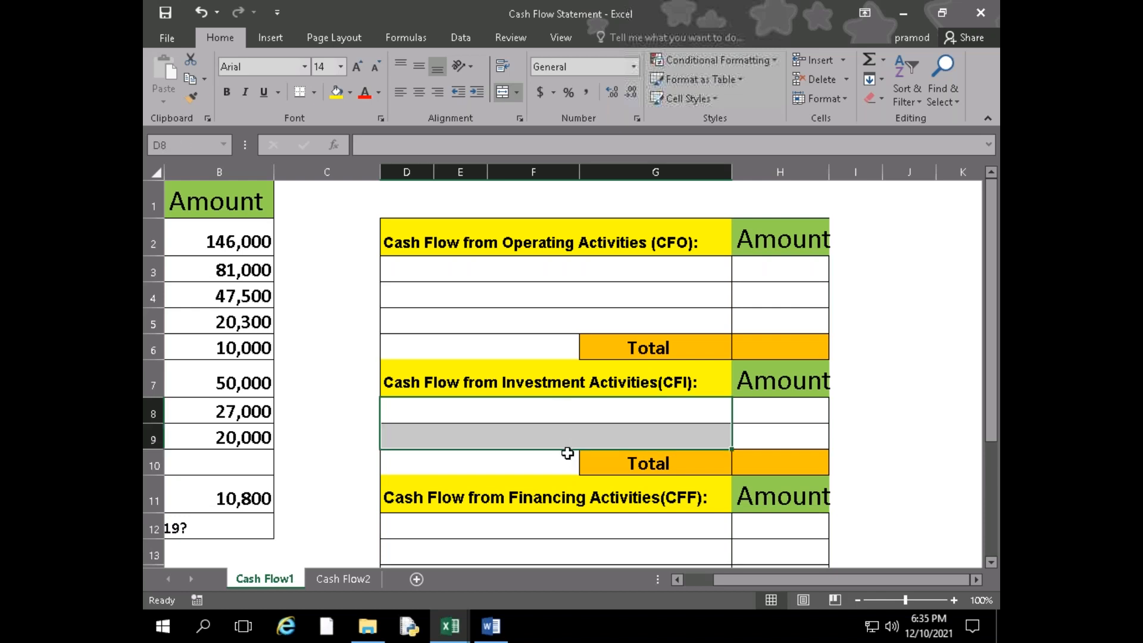
{"action": "scroll", "coordinate": [566, 403], "scroll_direction": "down", "scroll_amount": 2}
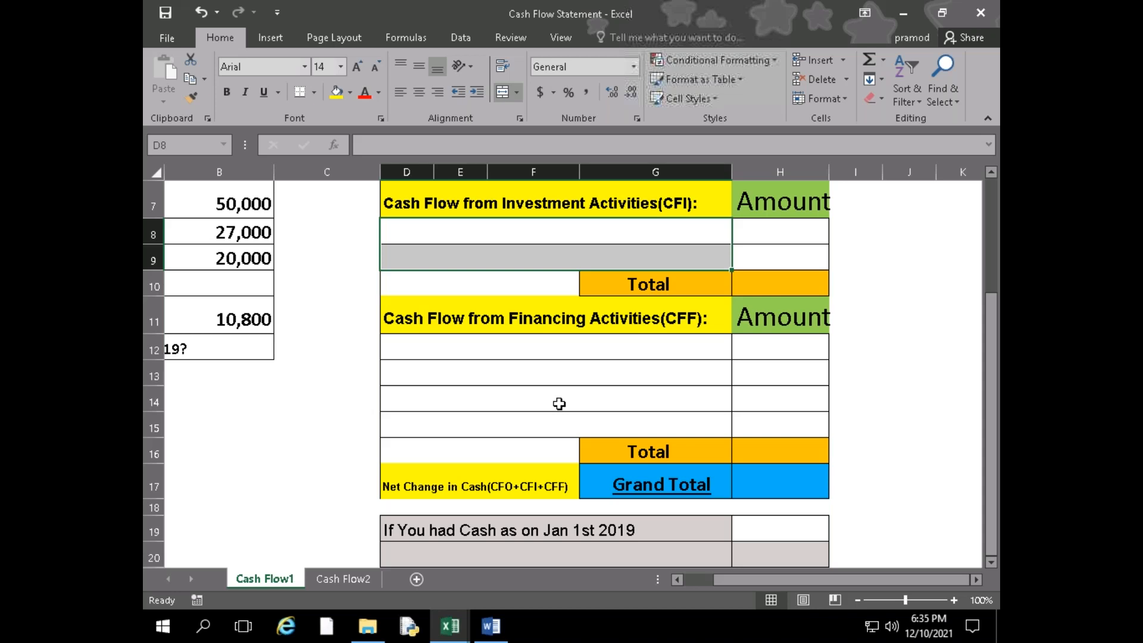
{"action": "left_click_drag", "start_coordinate": [565, 350], "coordinate": [563, 415]}
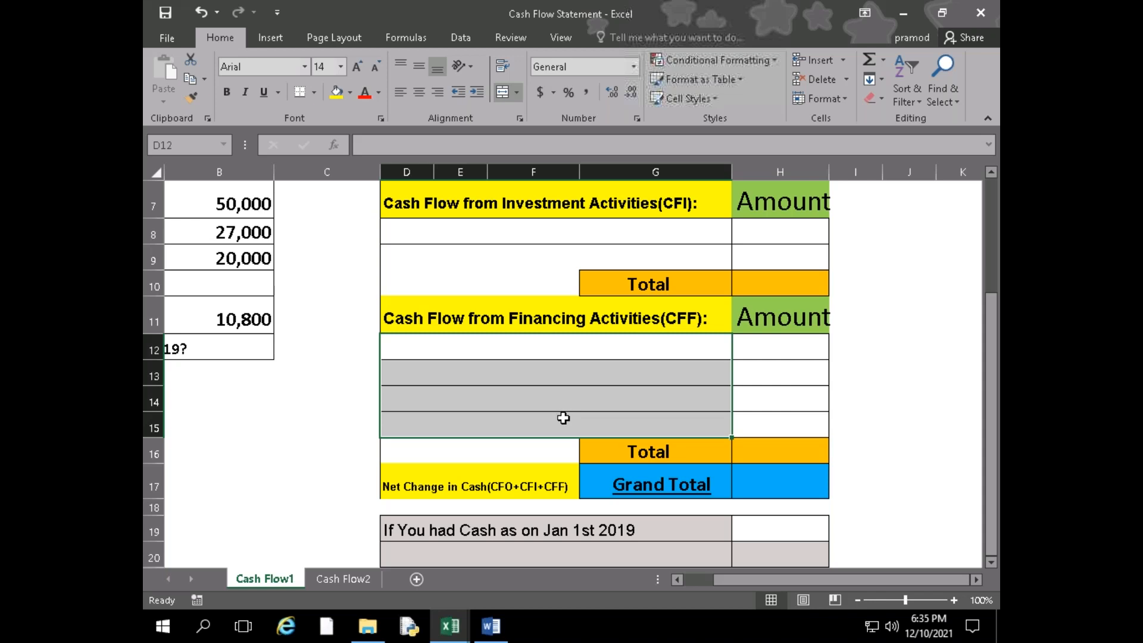
{"action": "scroll", "coordinate": [595, 412], "scroll_direction": "up", "scroll_amount": 2}
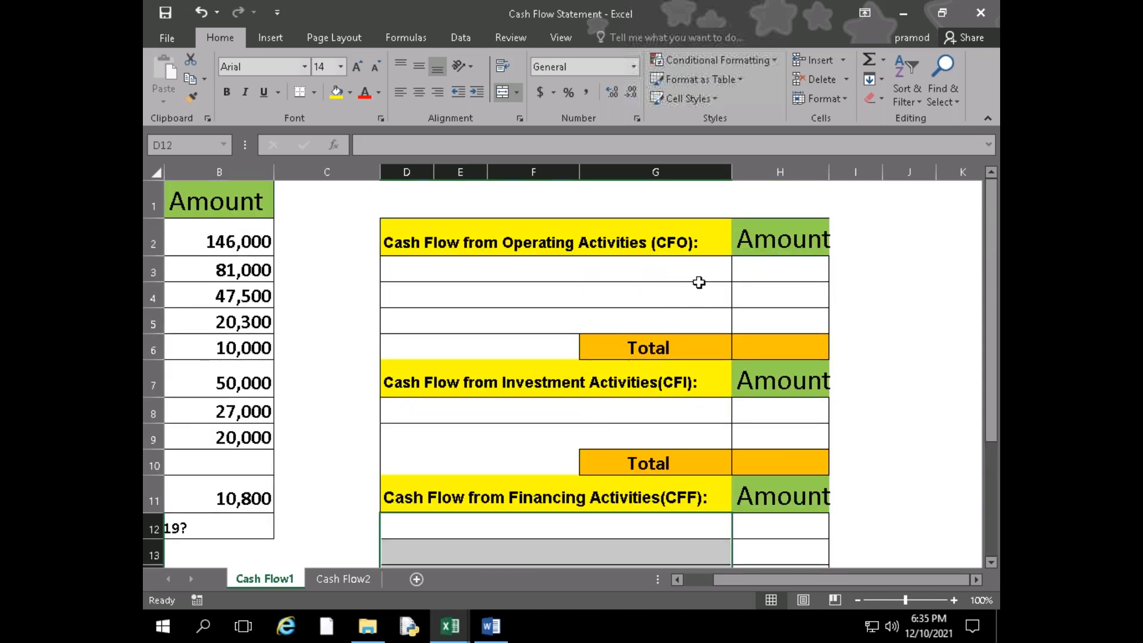